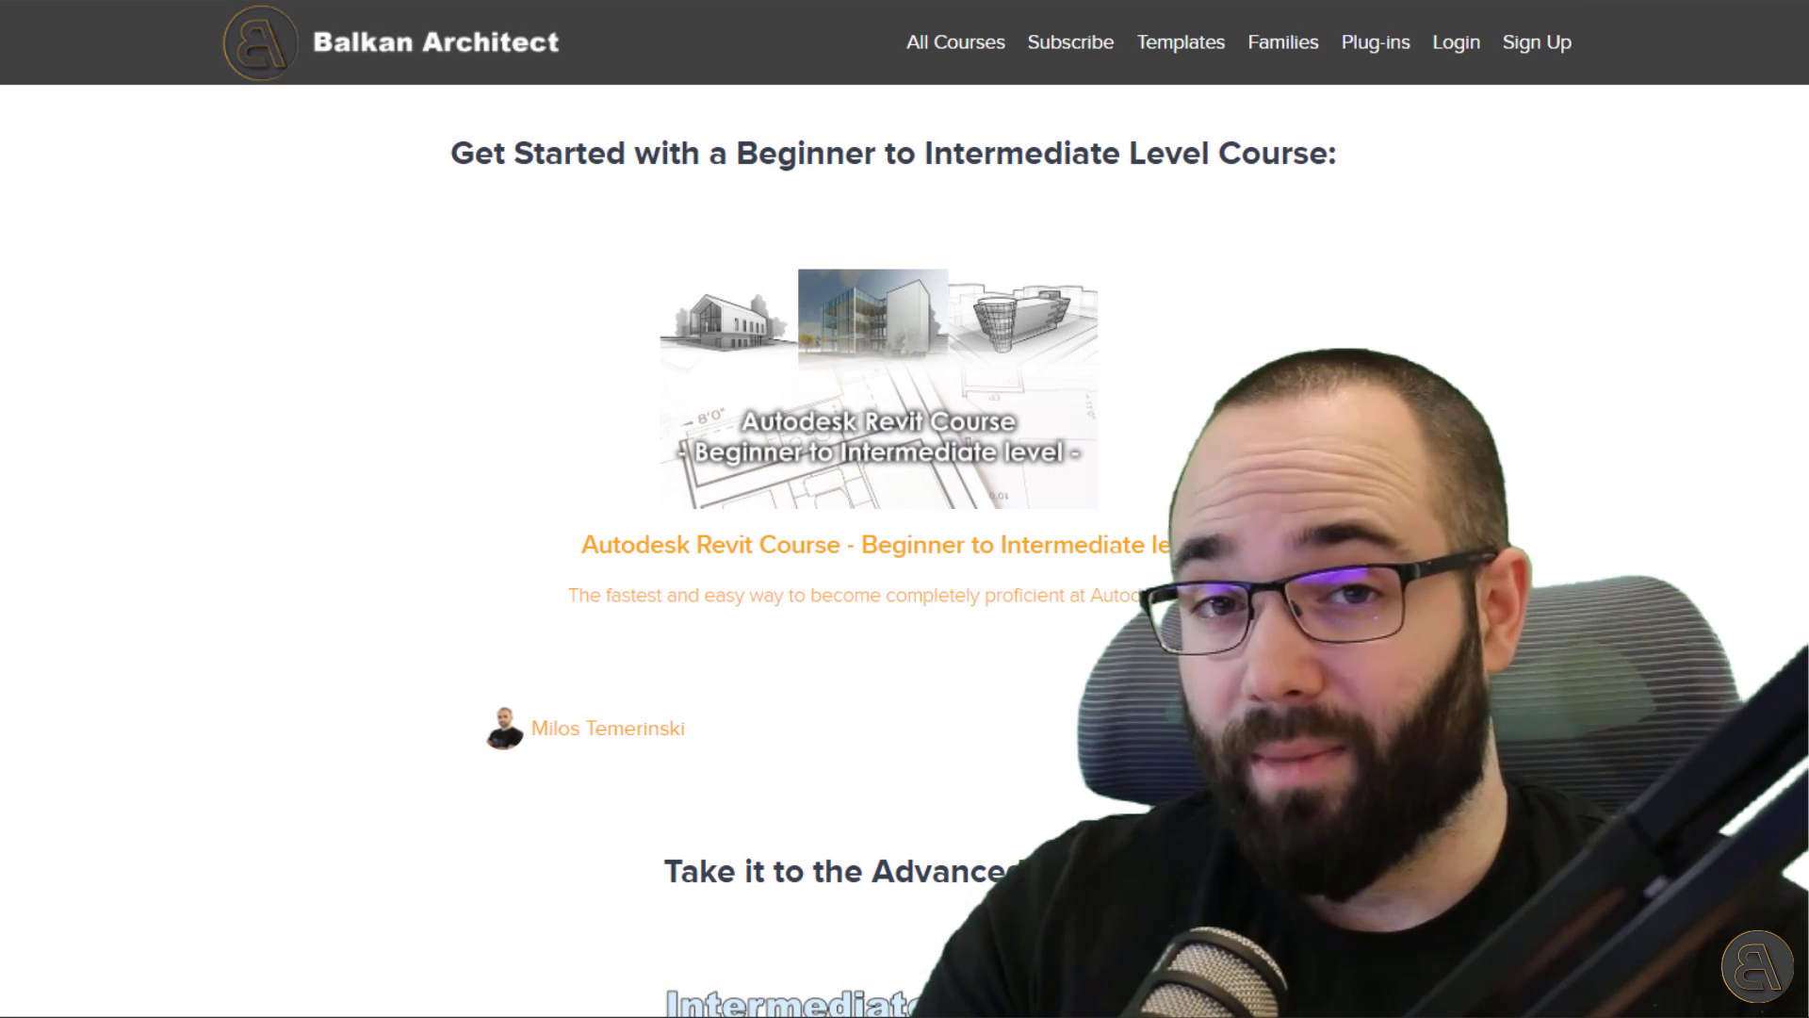
# Look through the Revit course catalogue on the Balkan Architect website, from the beginner course to the specialized courses.
pyautogui.scroll(-1, 905, 546)
pyautogui.scroll(-4, 905, 546)
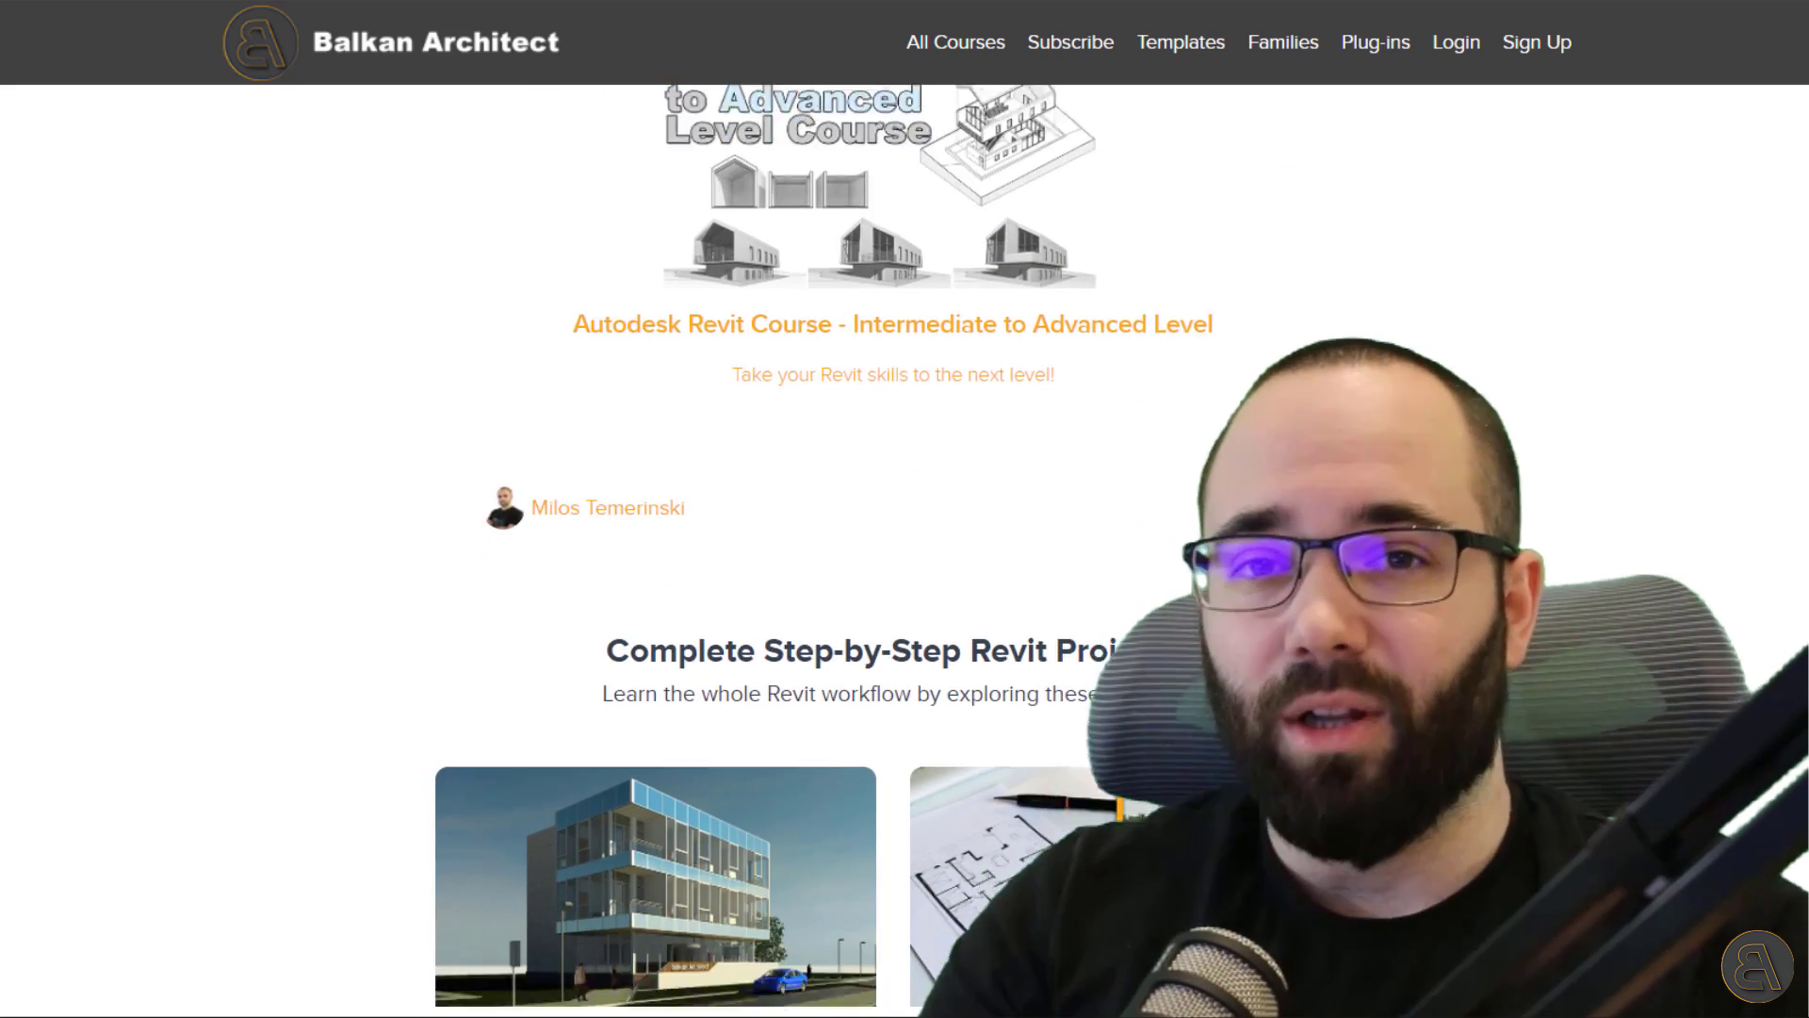
pyautogui.scroll(-3, 905, 547)
pyautogui.scroll(-12, 904, 547)
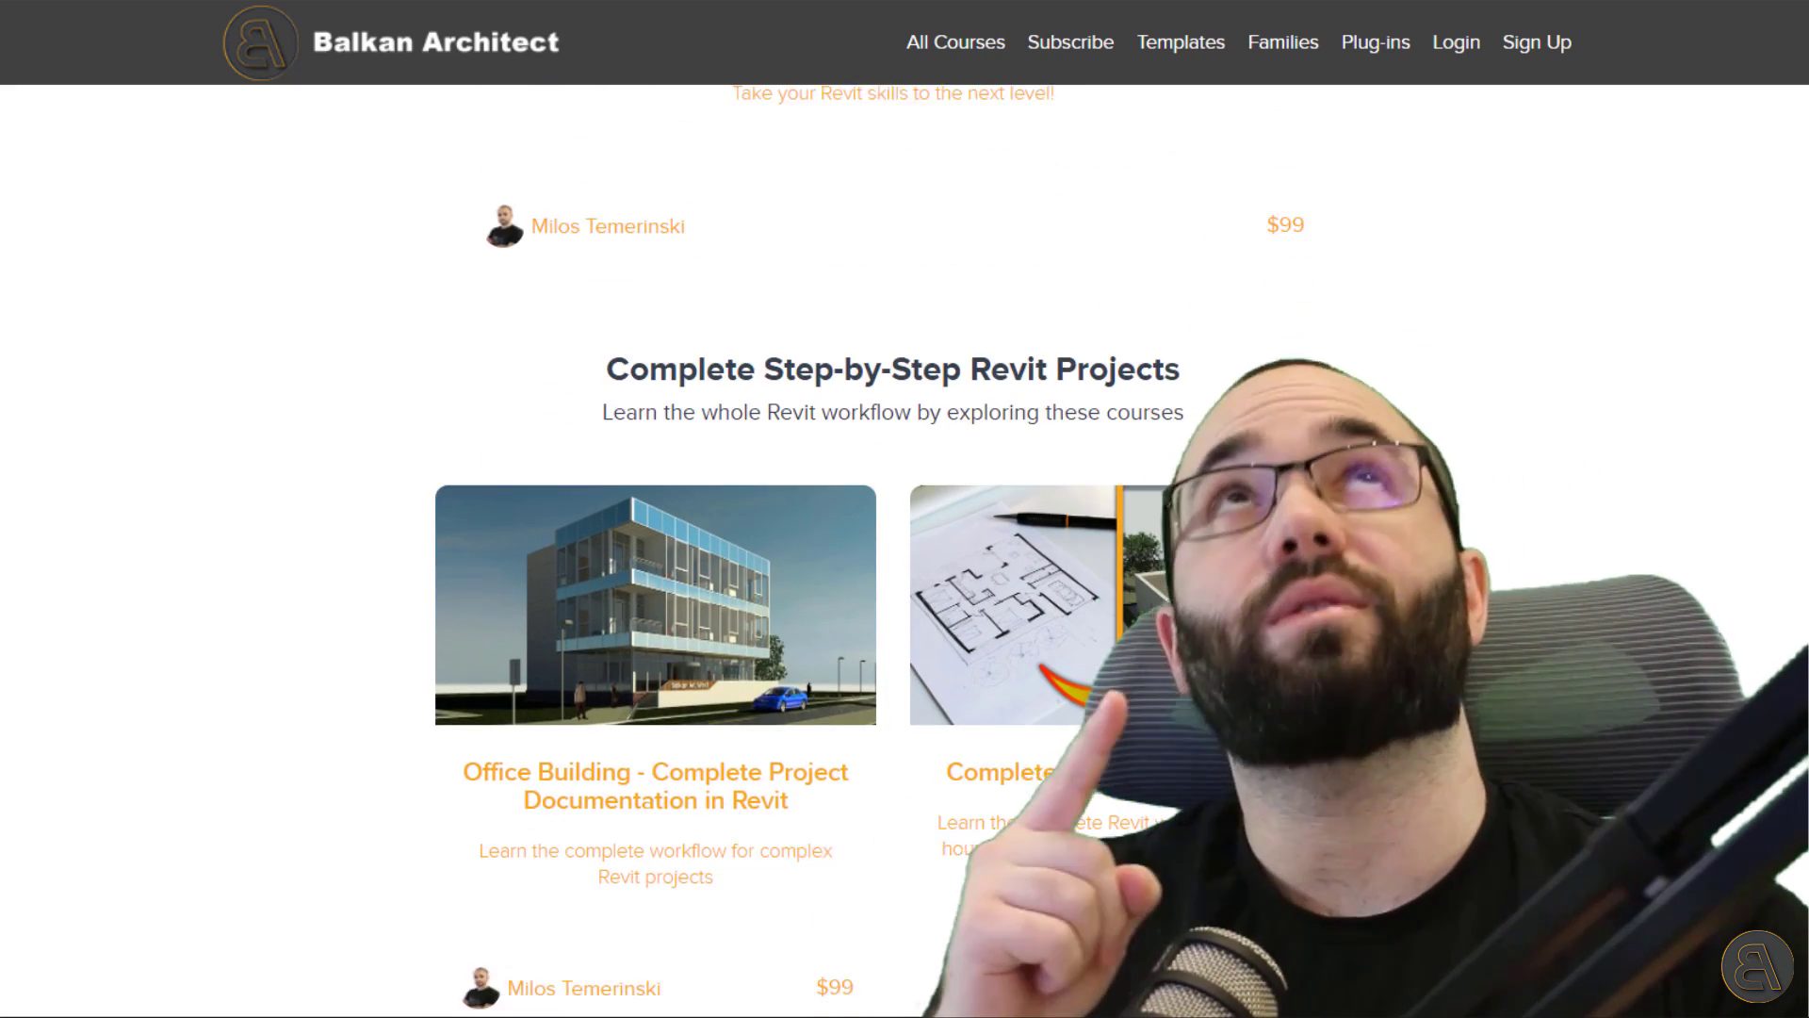
pyautogui.scroll(-5, 904, 546)
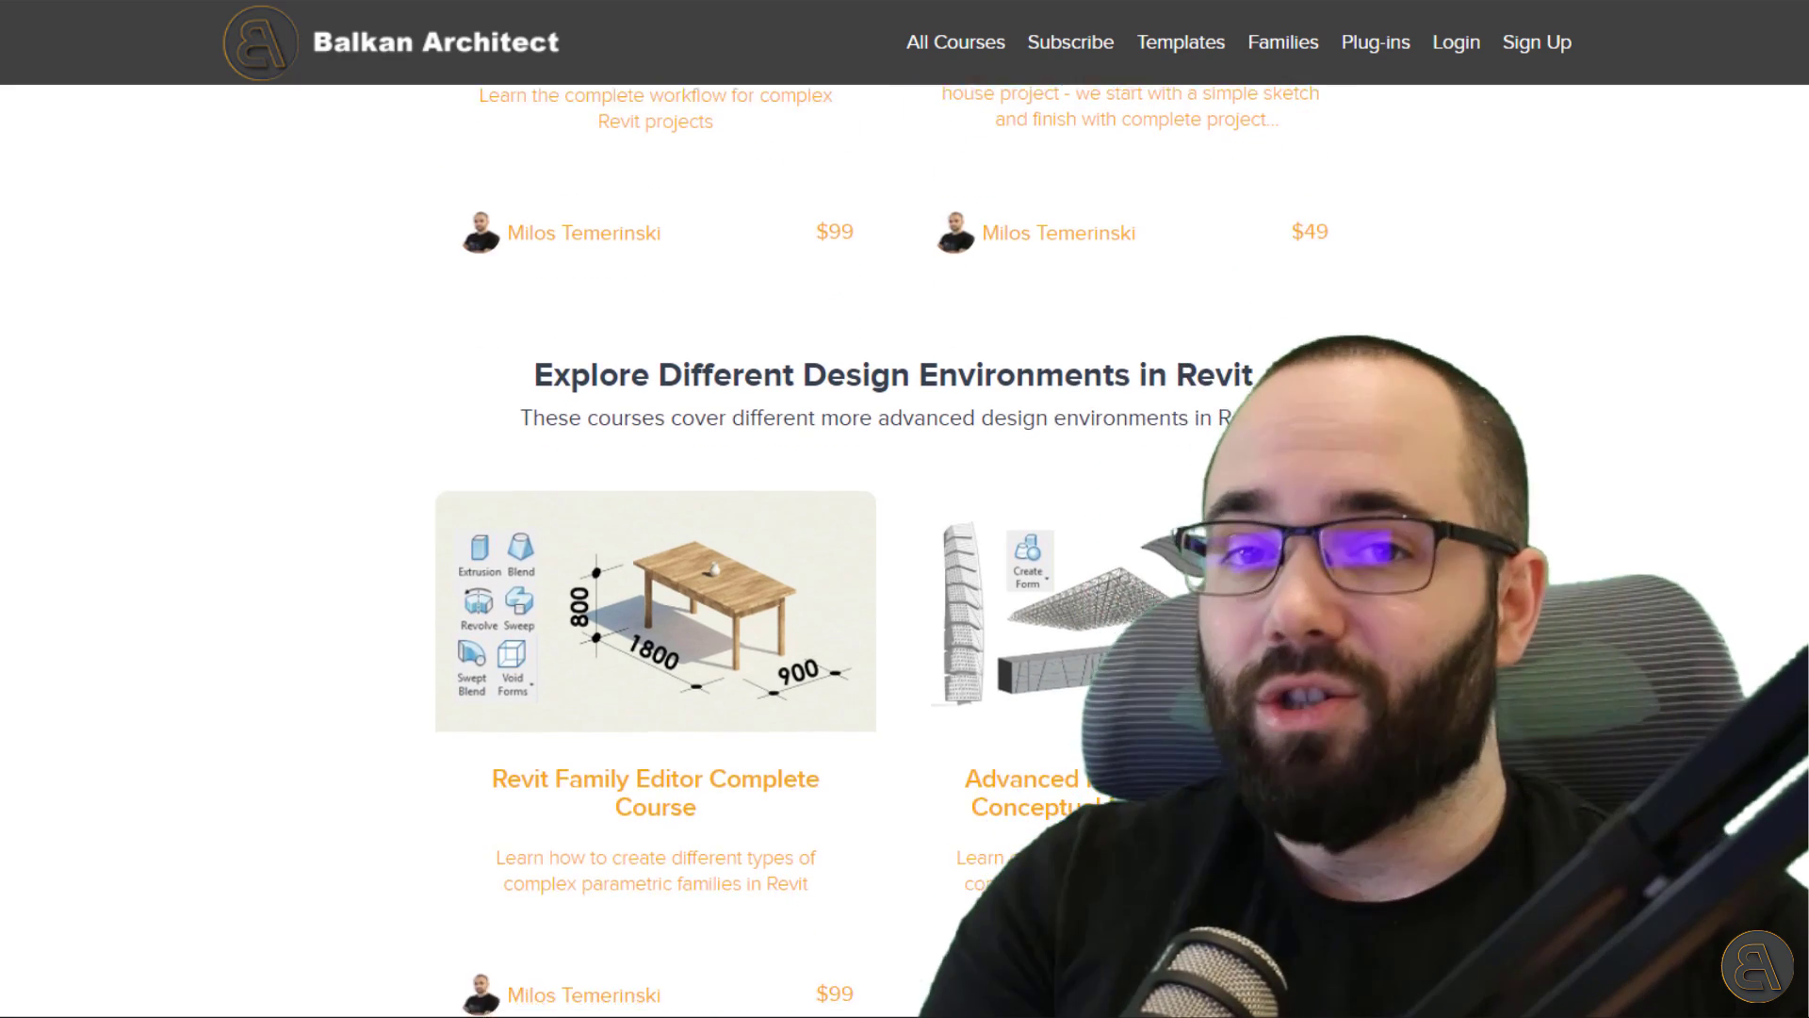
pyautogui.scroll(-10, 905, 546)
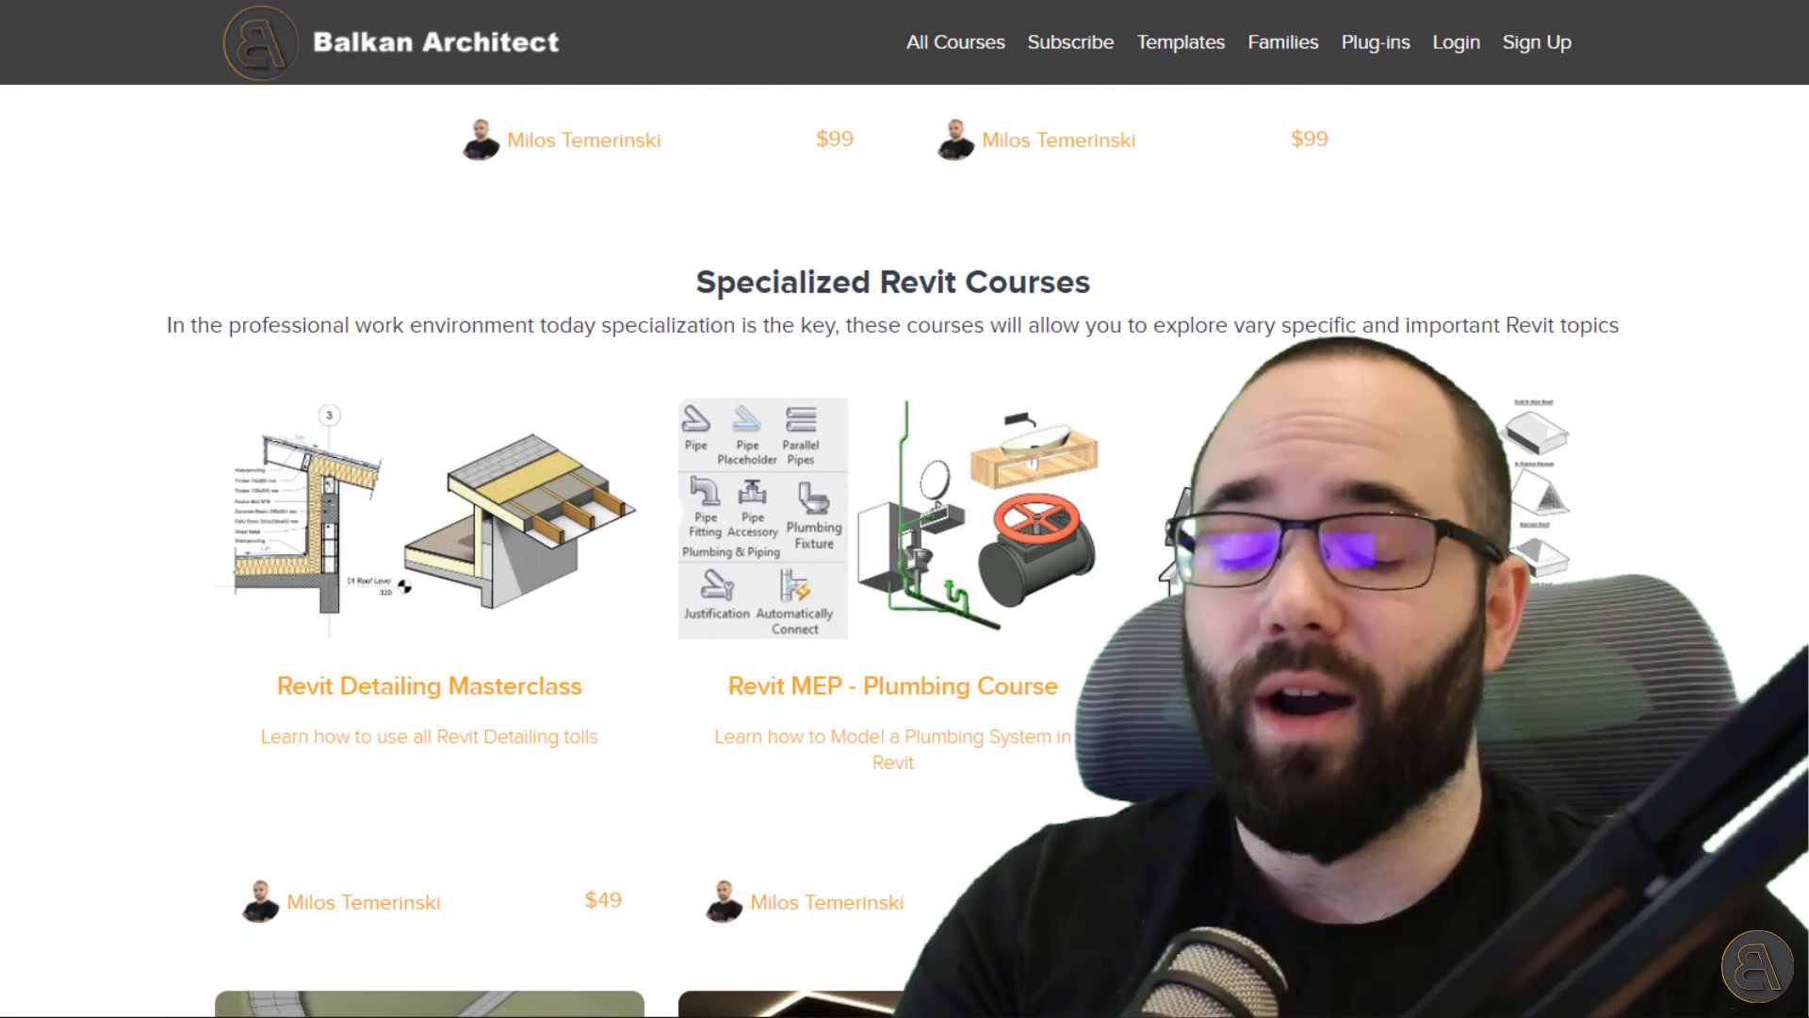
pyautogui.scroll(-16, 904, 547)
pyautogui.scroll(-16, 905, 547)
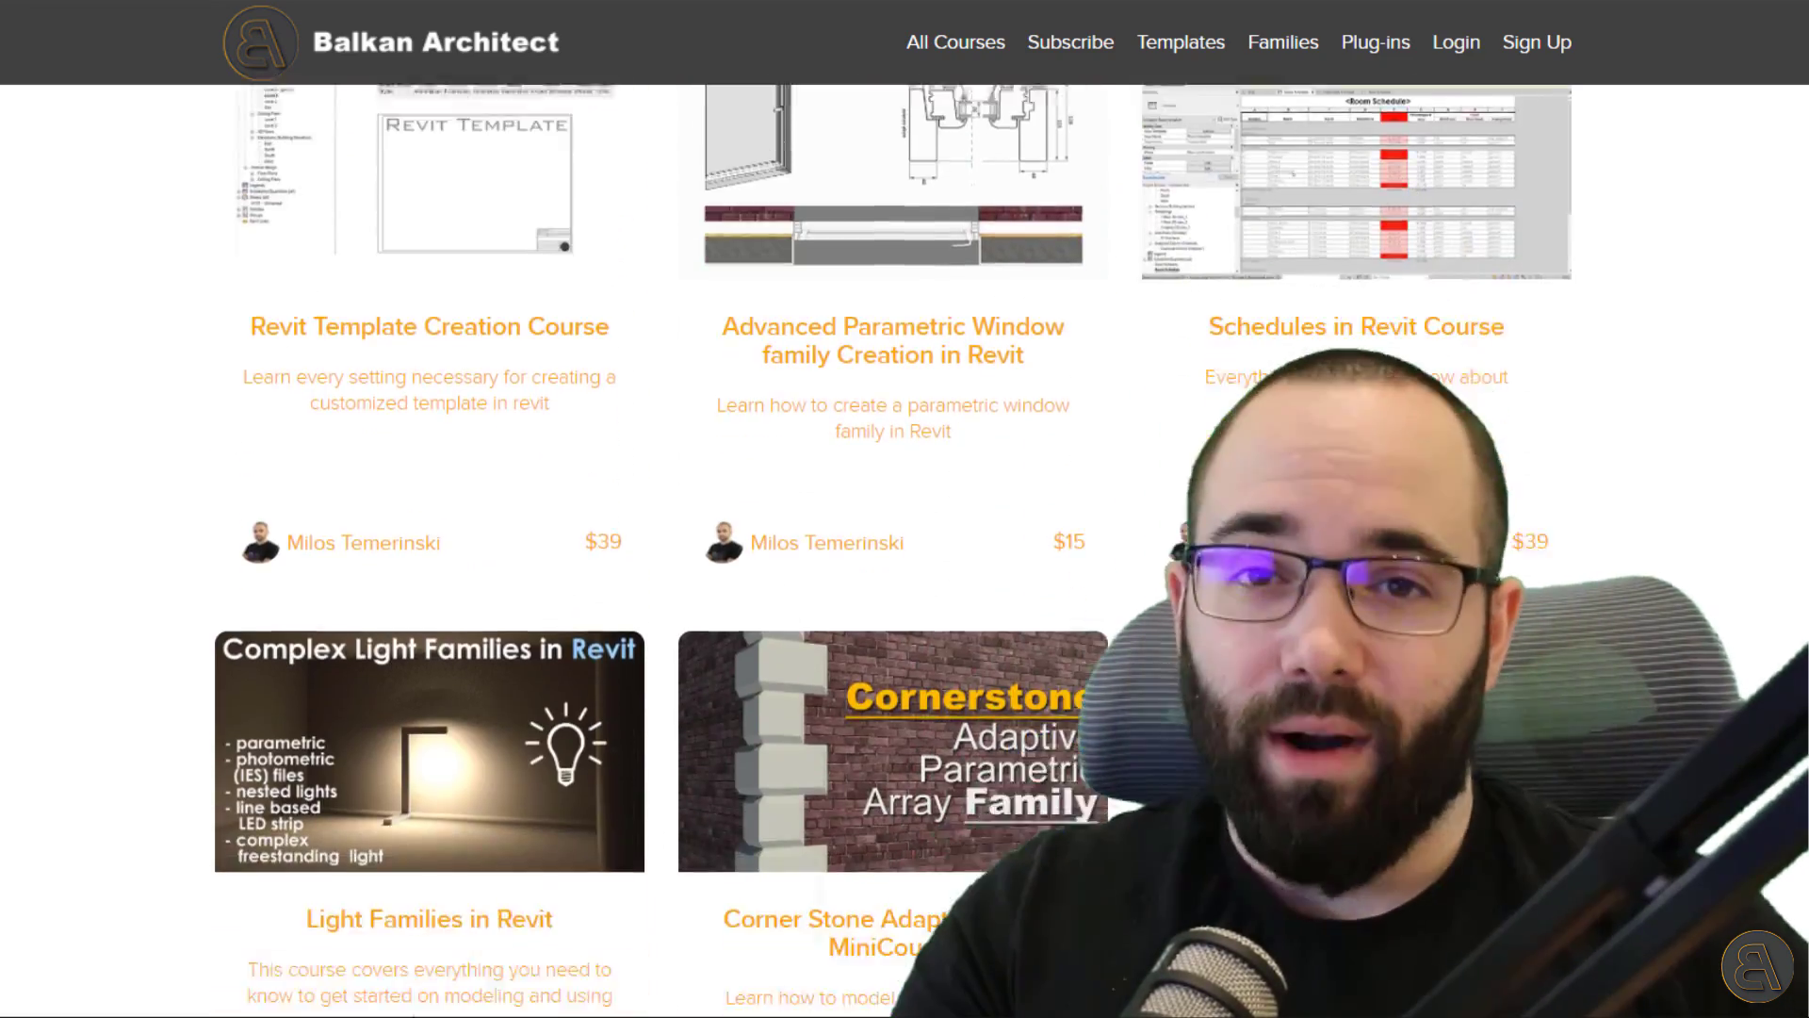
pyautogui.scroll(10, 905, 547)
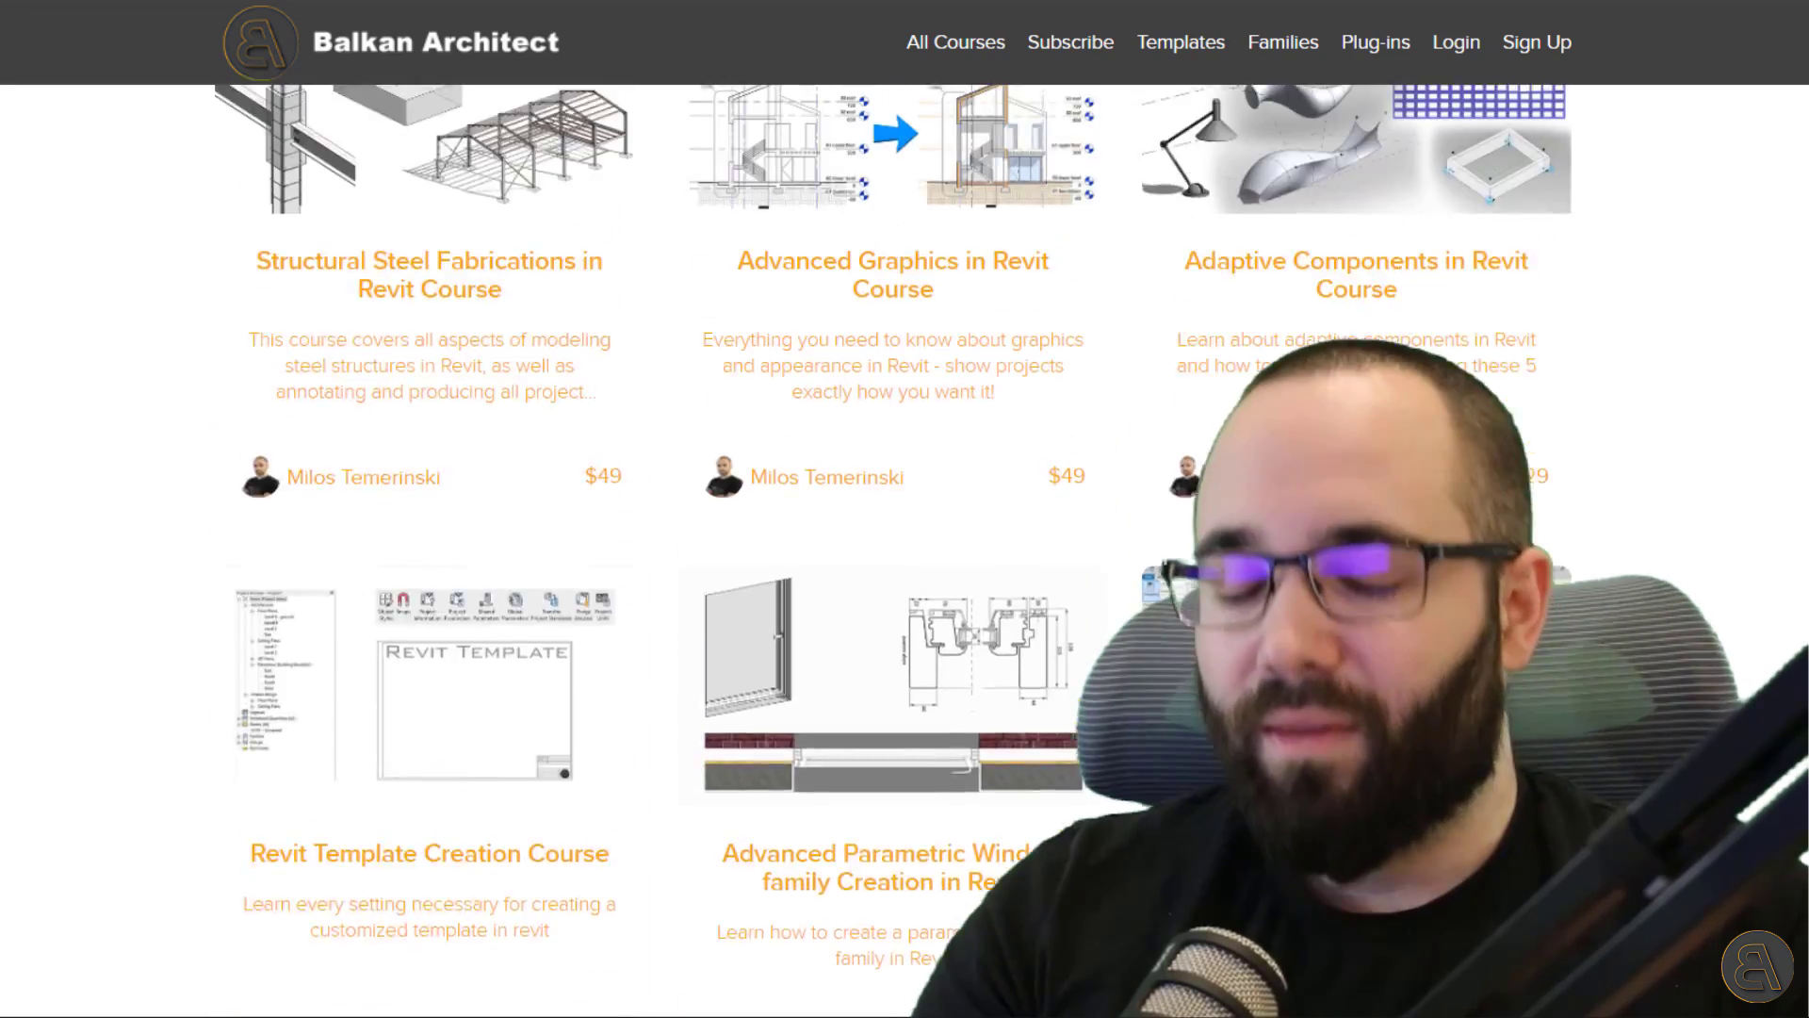
pyautogui.scroll(15, 904, 547)
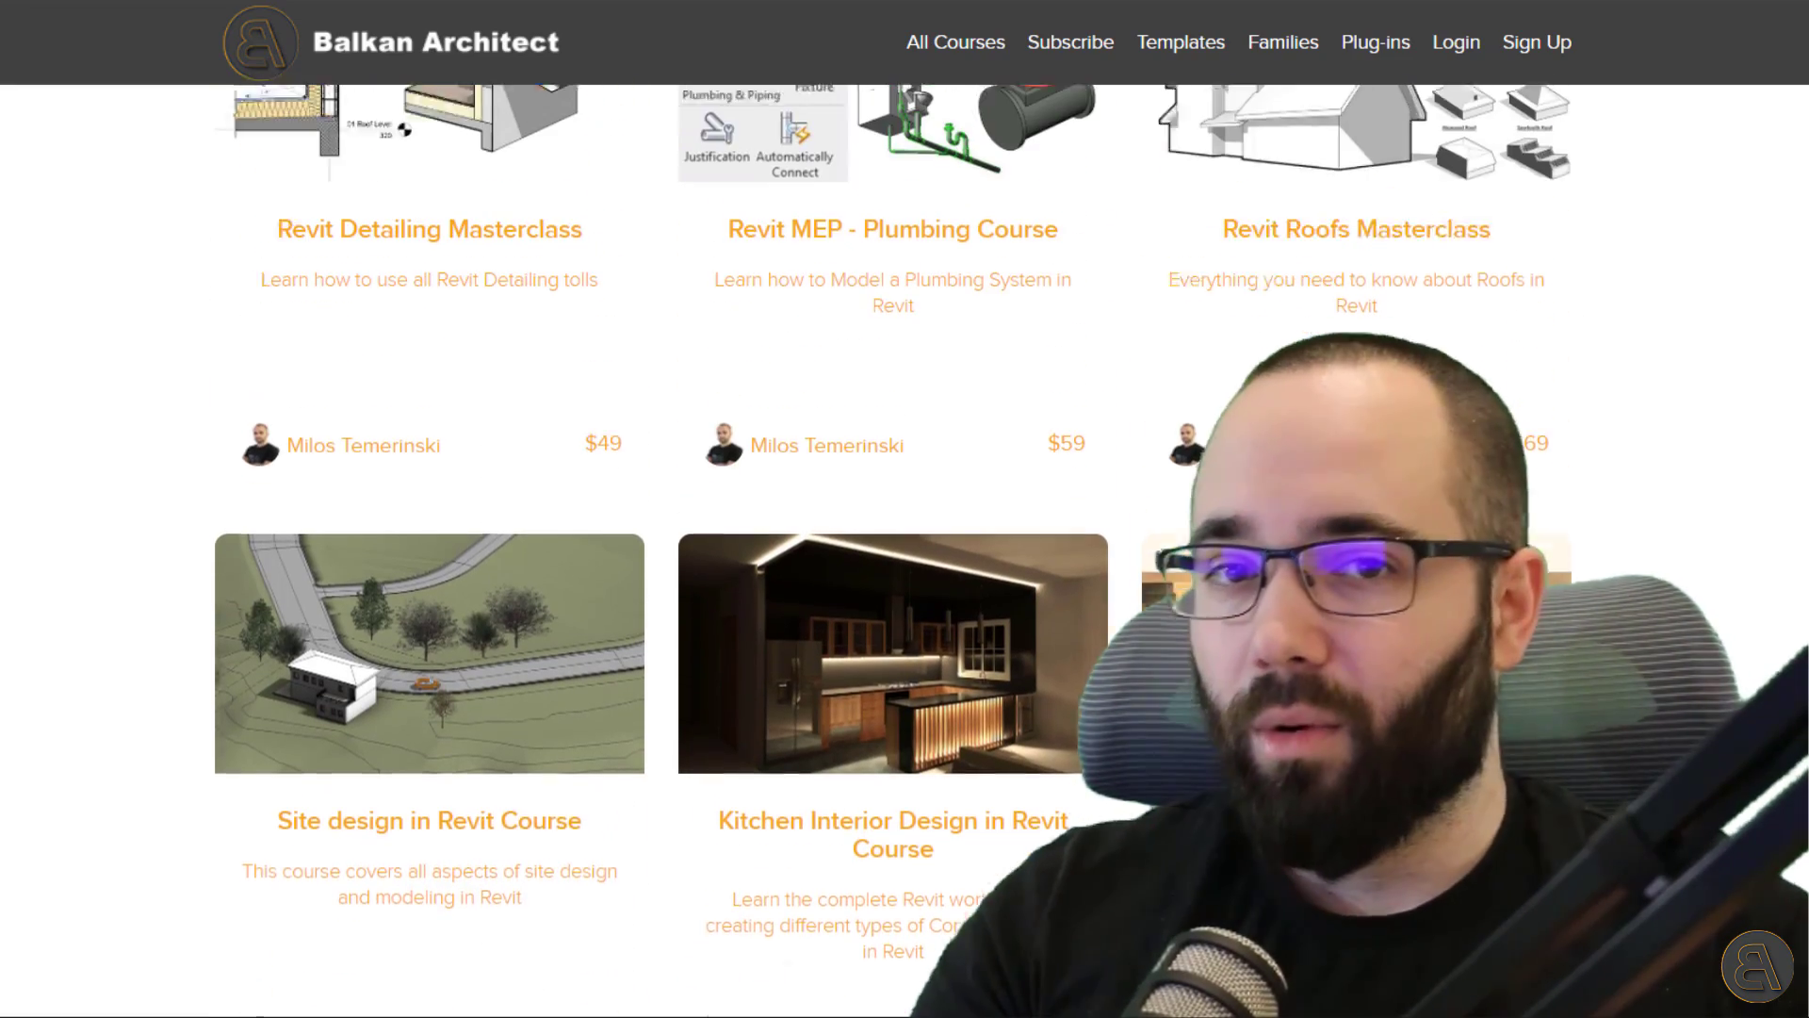
pyautogui.scroll(6, 904, 547)
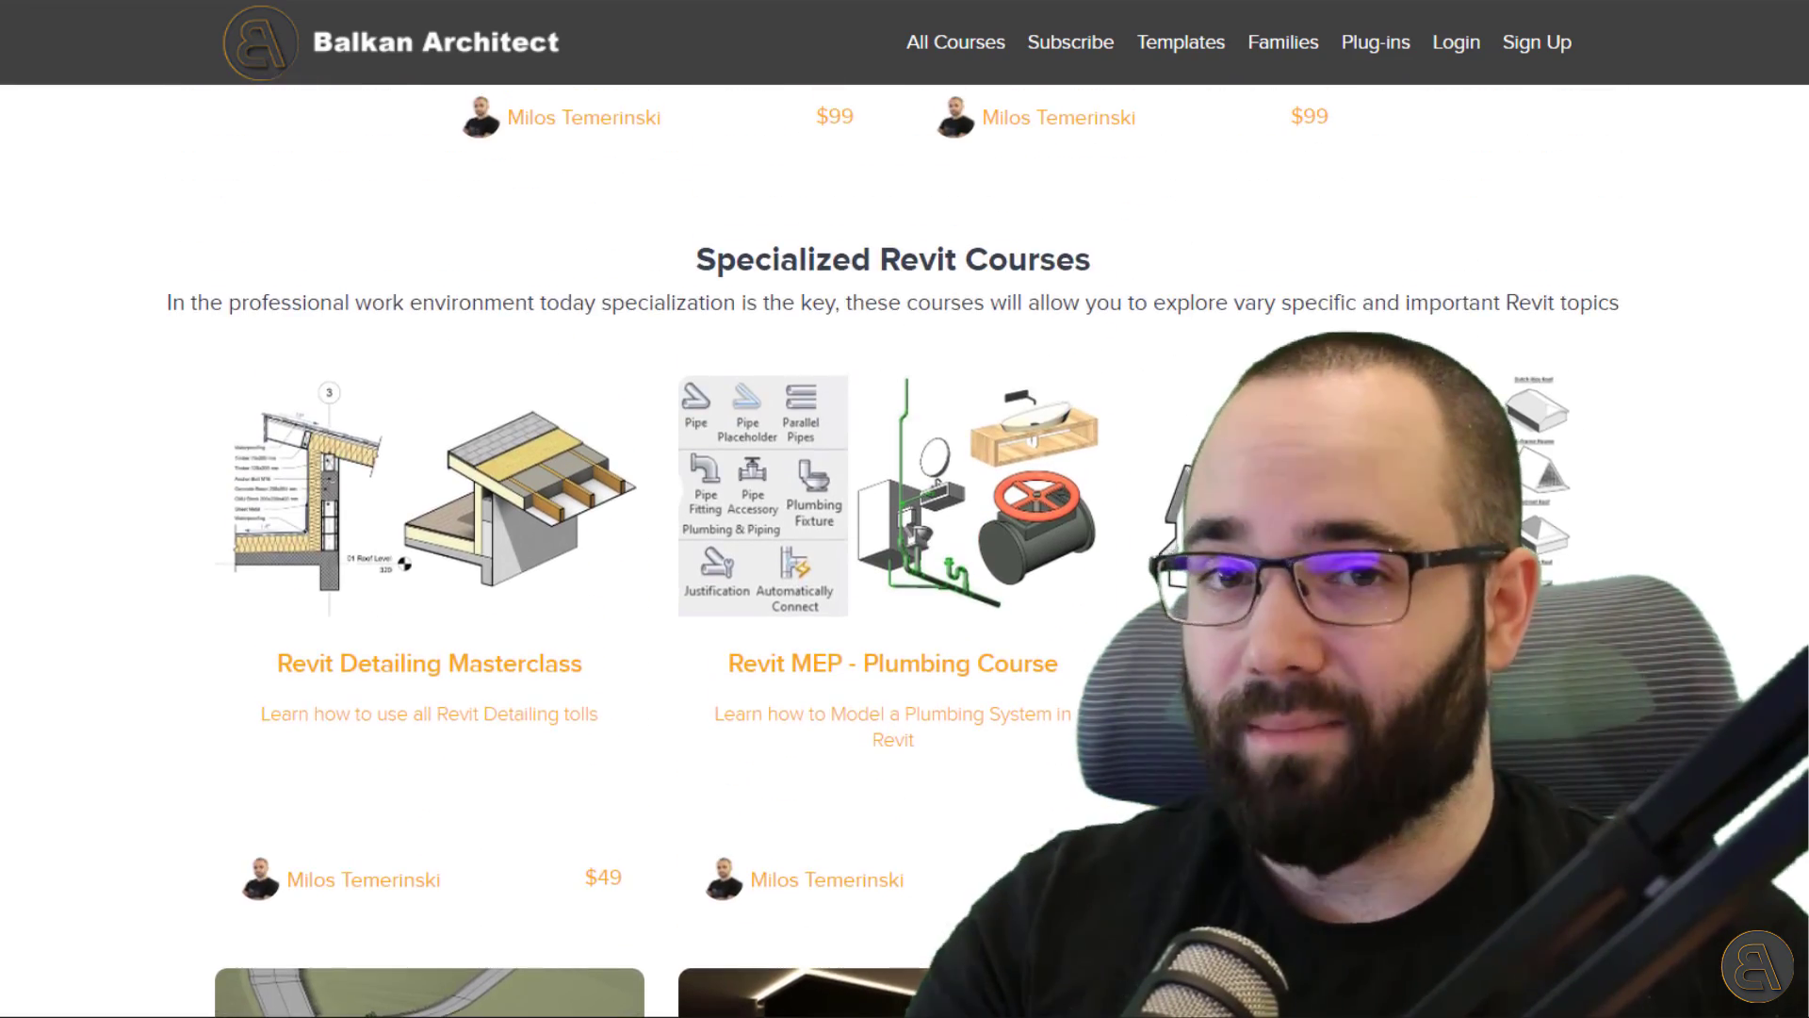
pyautogui.scroll(13, 905, 546)
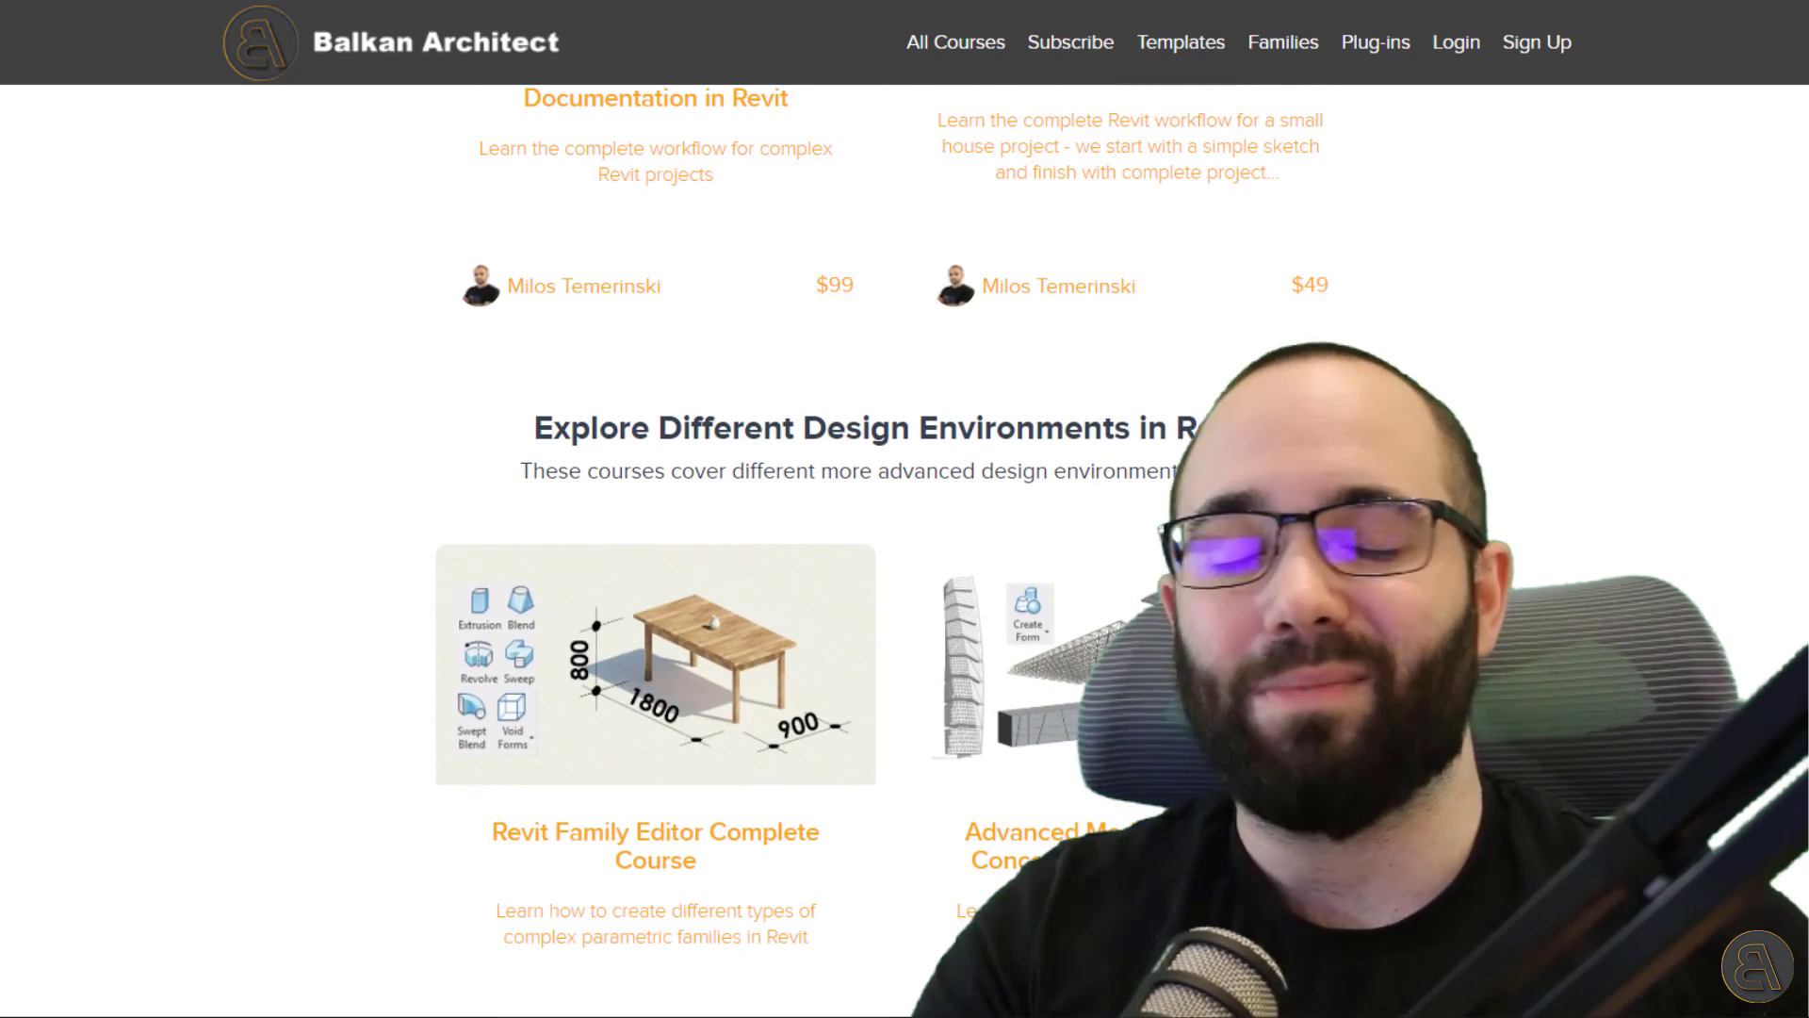
pyautogui.scroll(12, 905, 547)
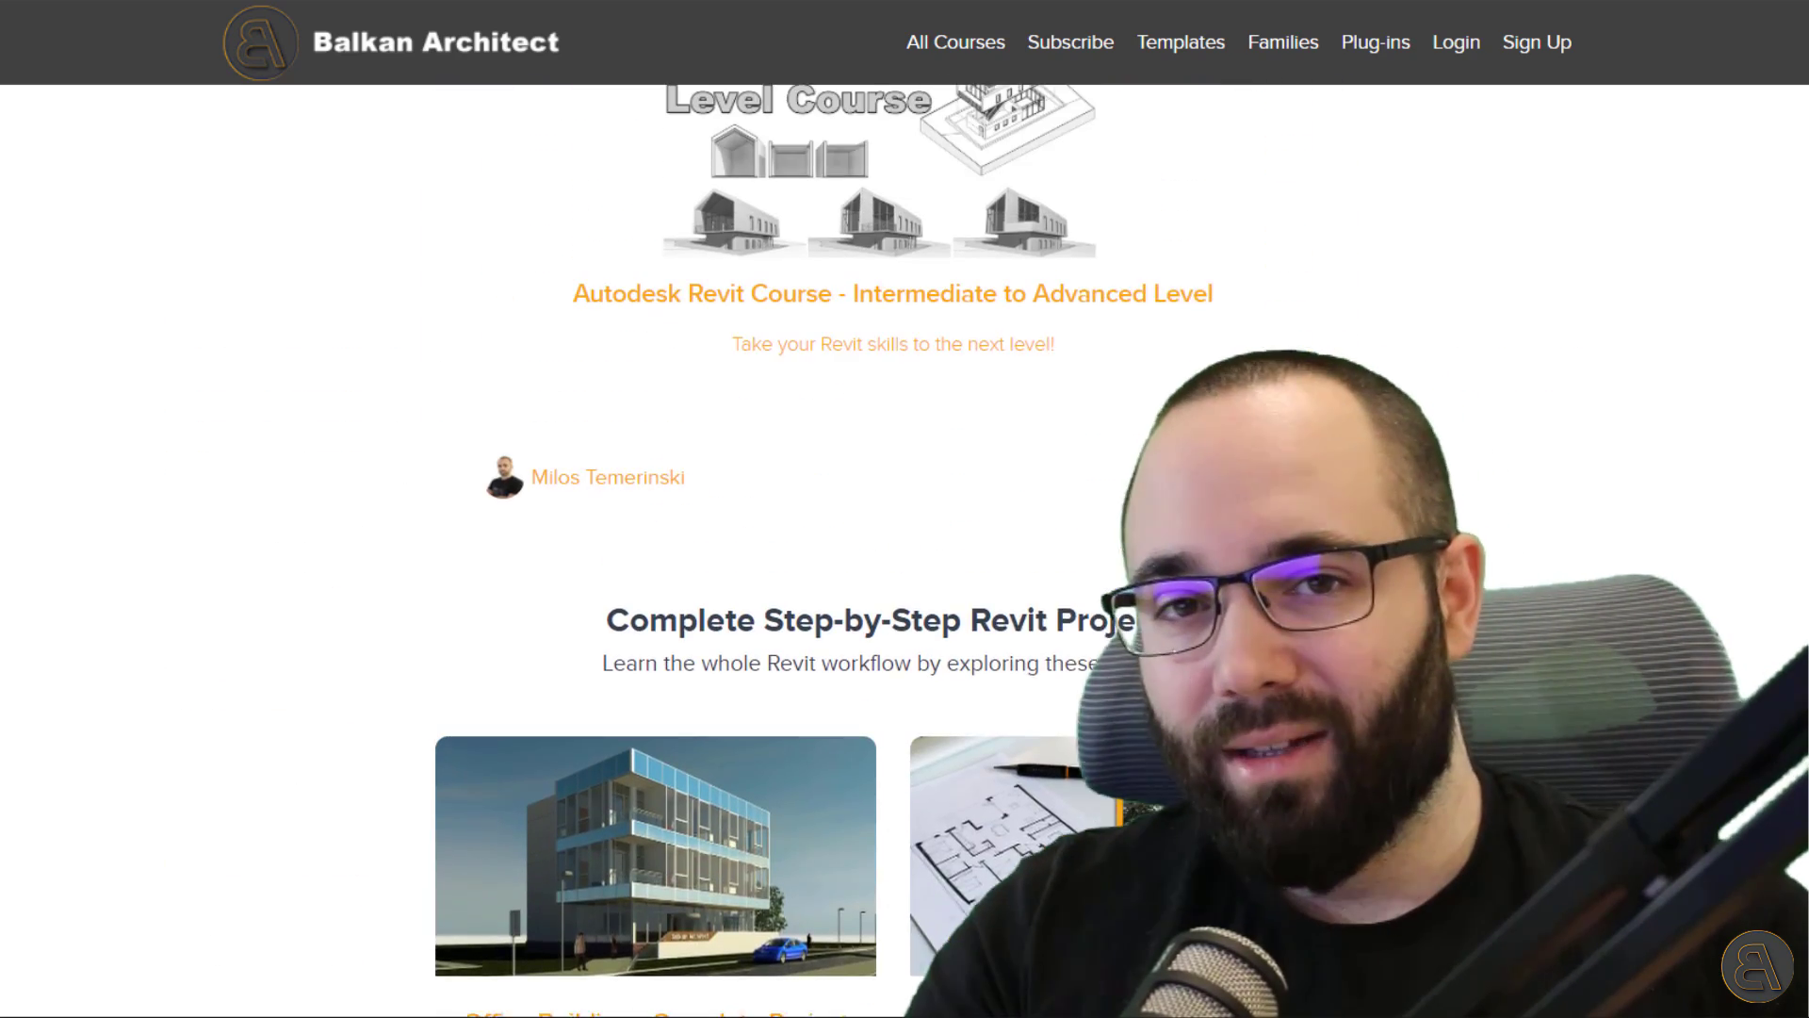
pyautogui.scroll(11, 905, 547)
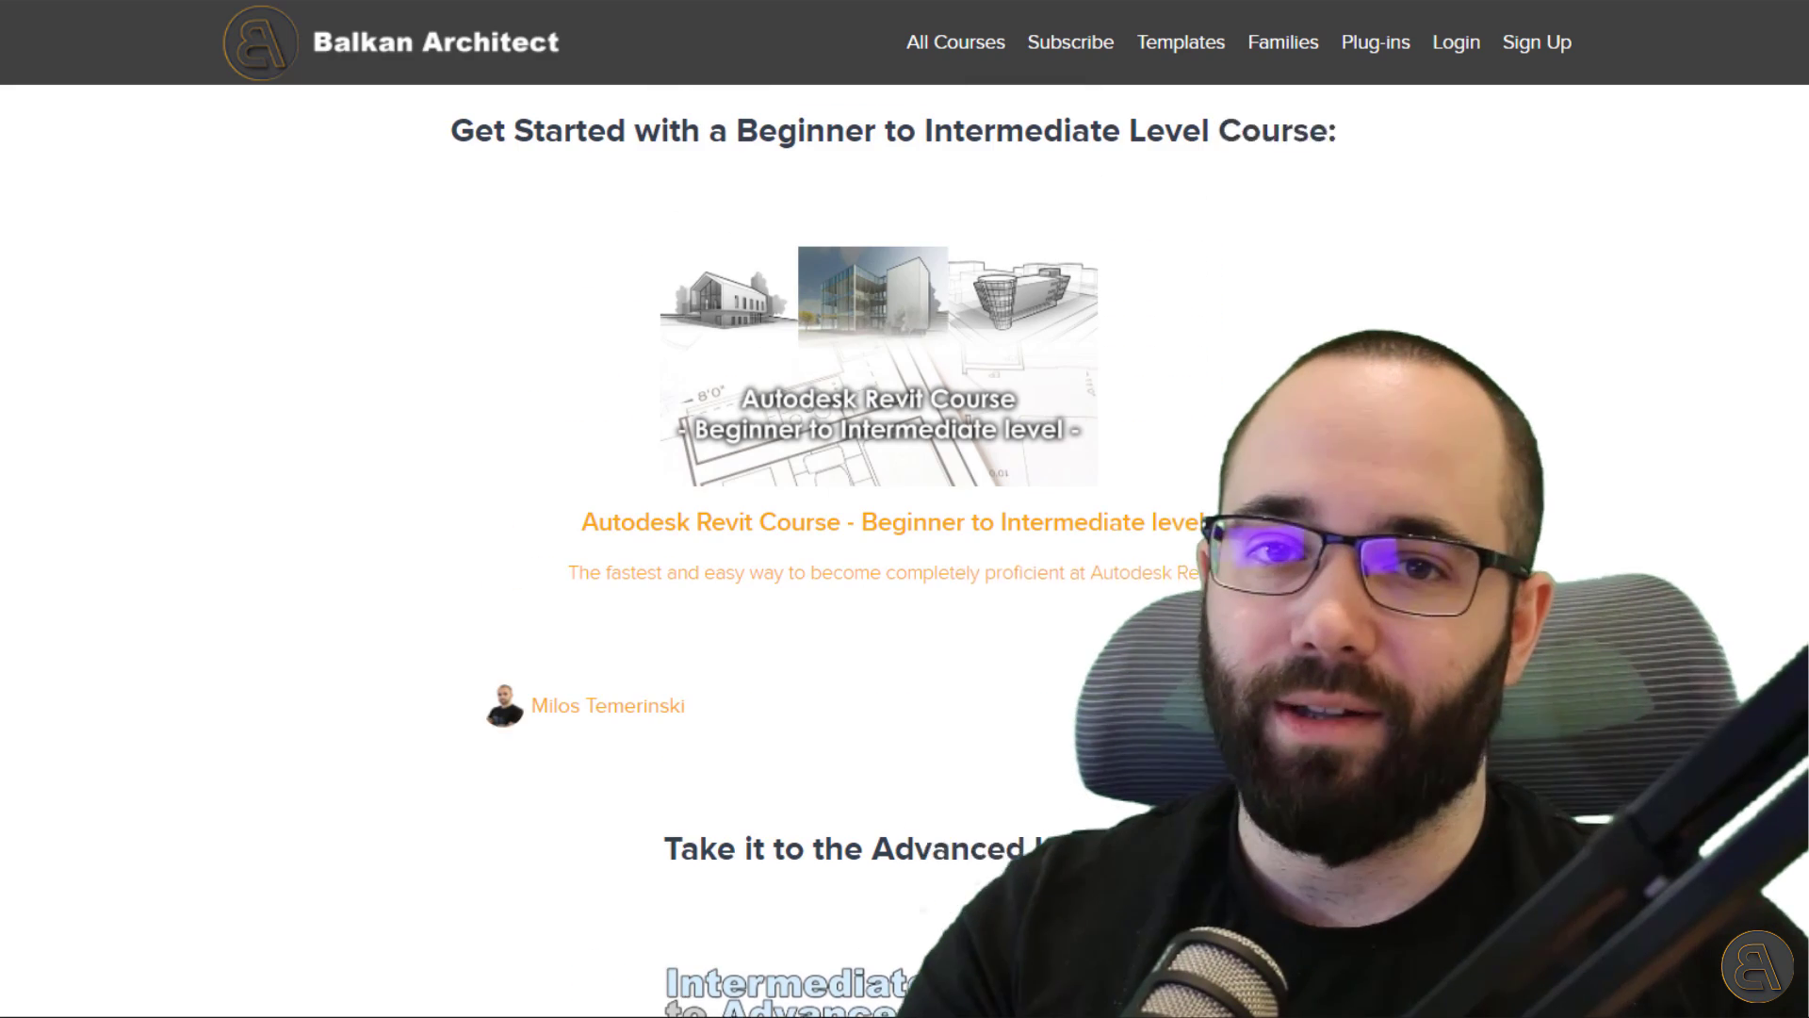
pyautogui.scroll(-2, 904, 546)
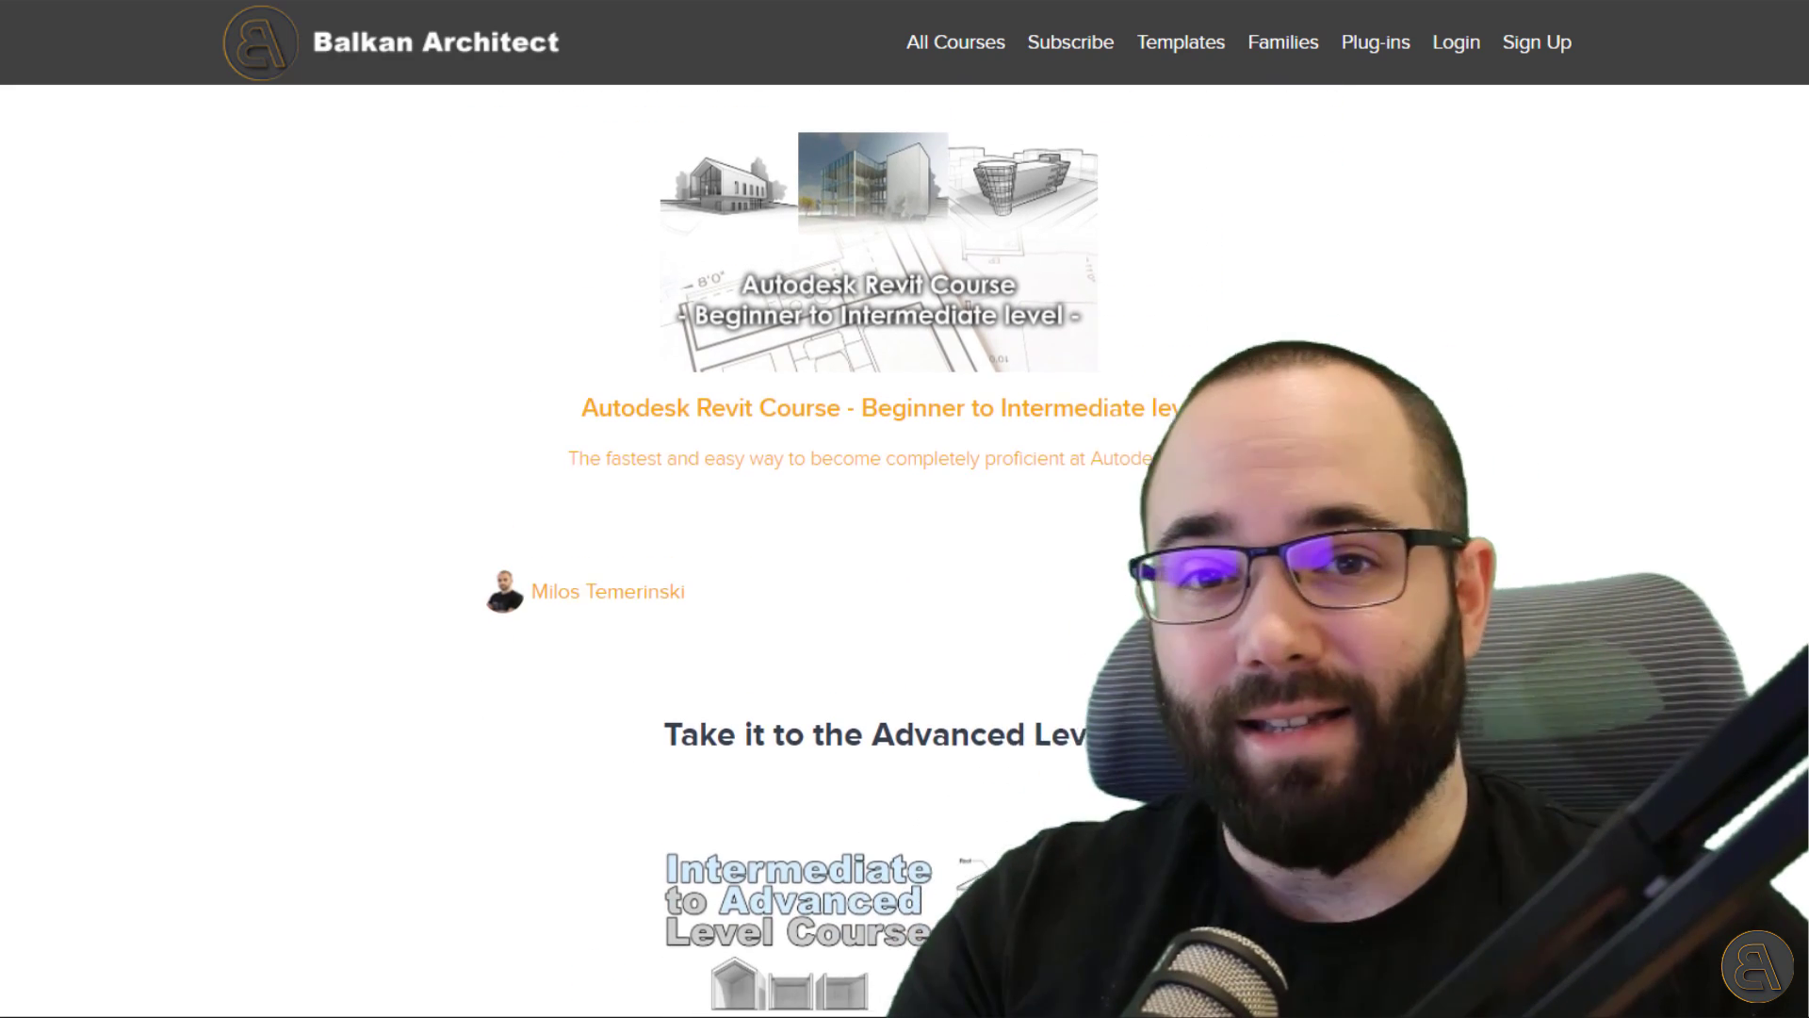
pyautogui.scroll(-20, 904, 546)
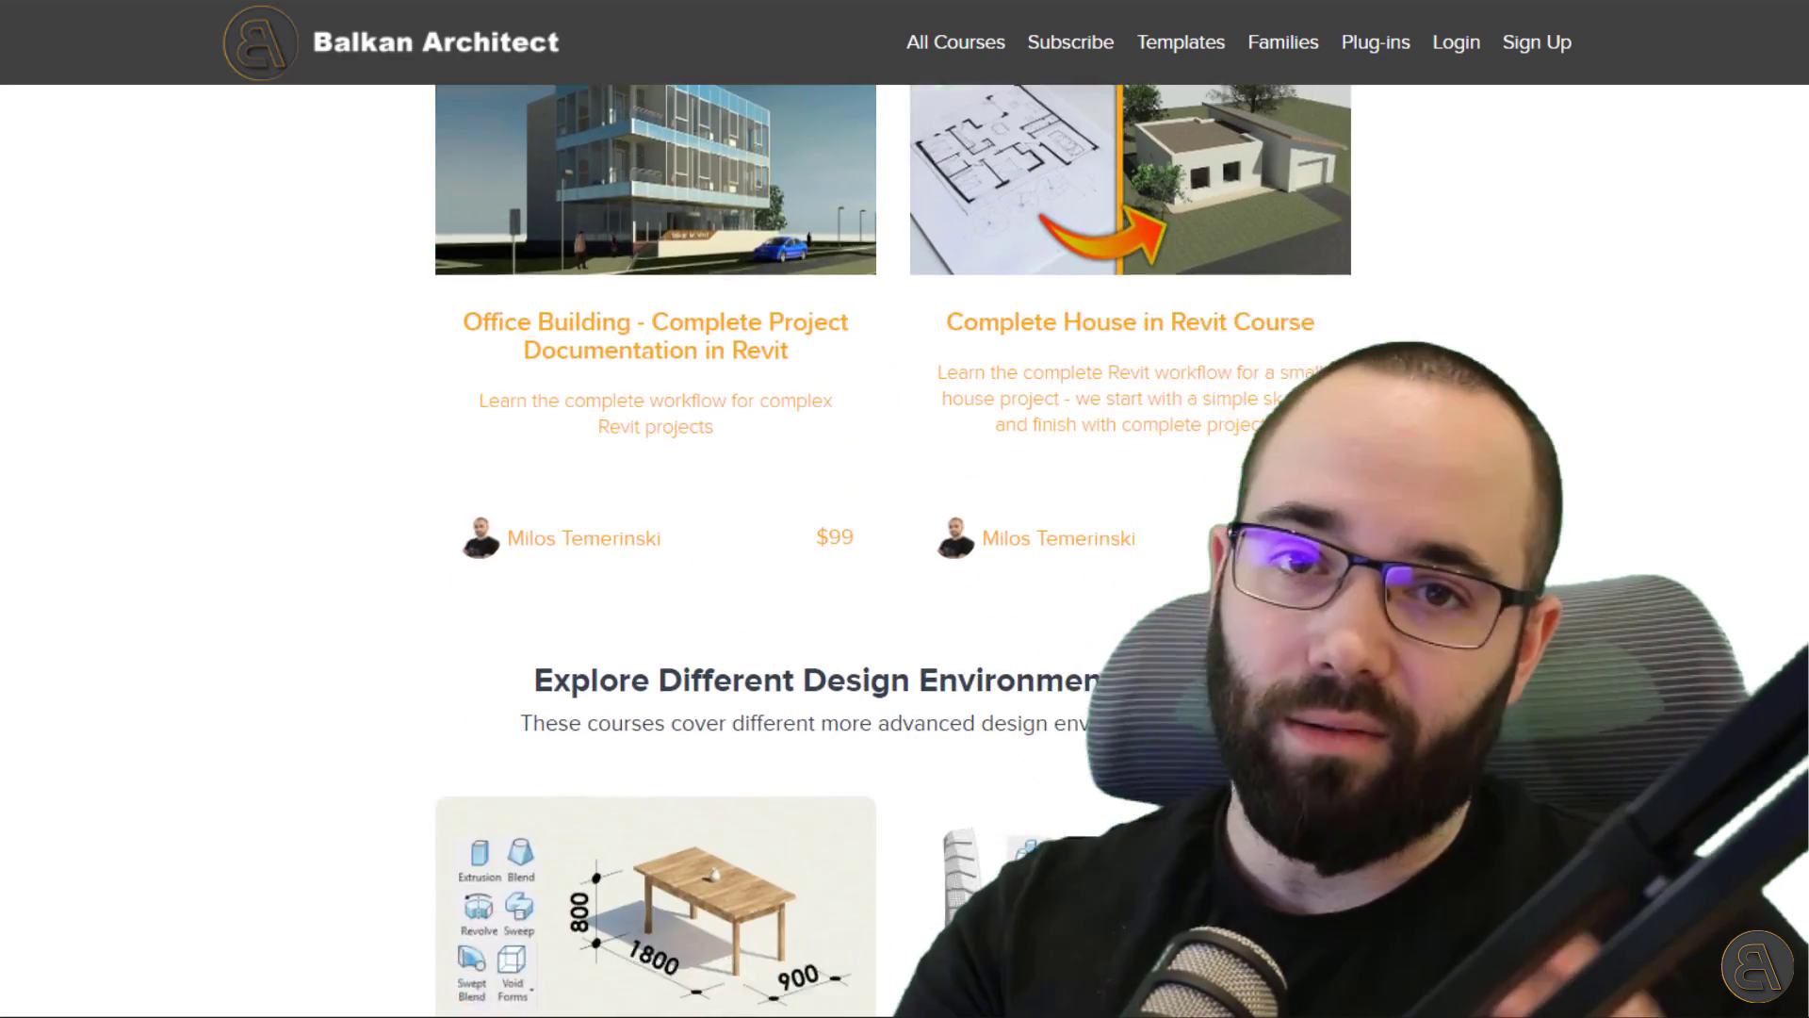
pyautogui.scroll(-5, 904, 546)
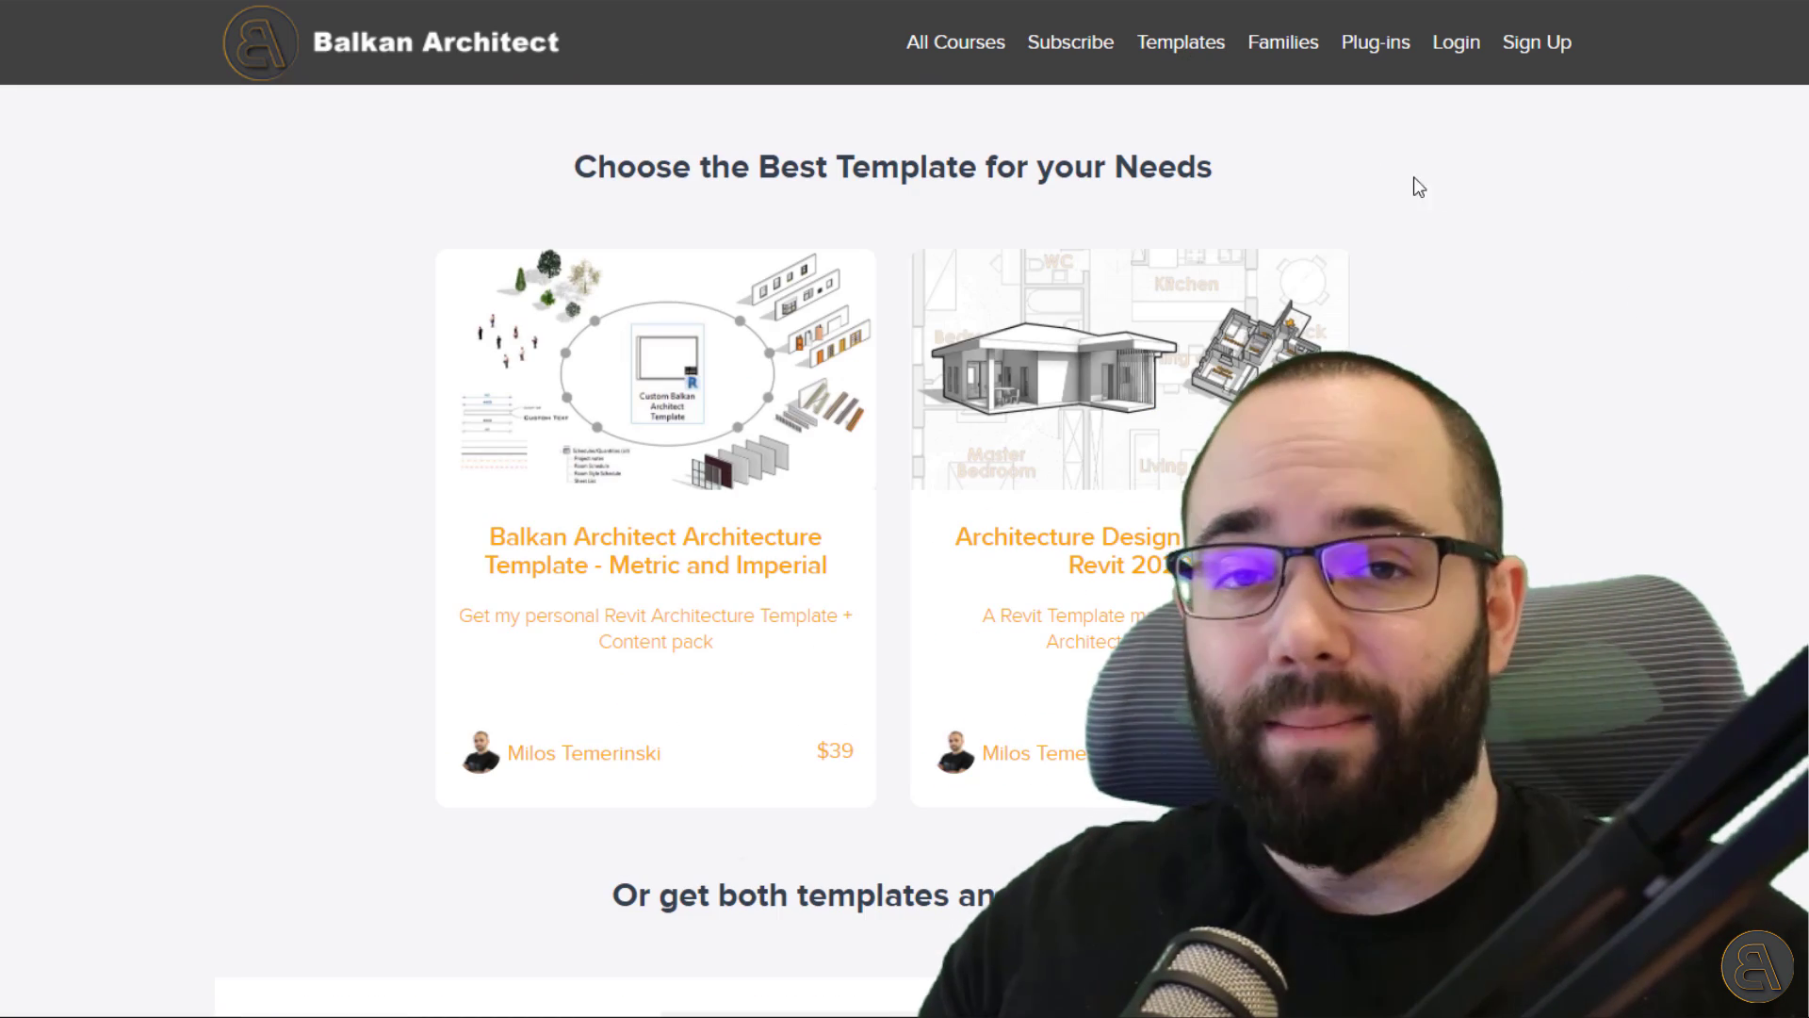
# Browse the website's Revit families offered for sale, and open the Plug-ins page.
pyautogui.click(1279, 45)
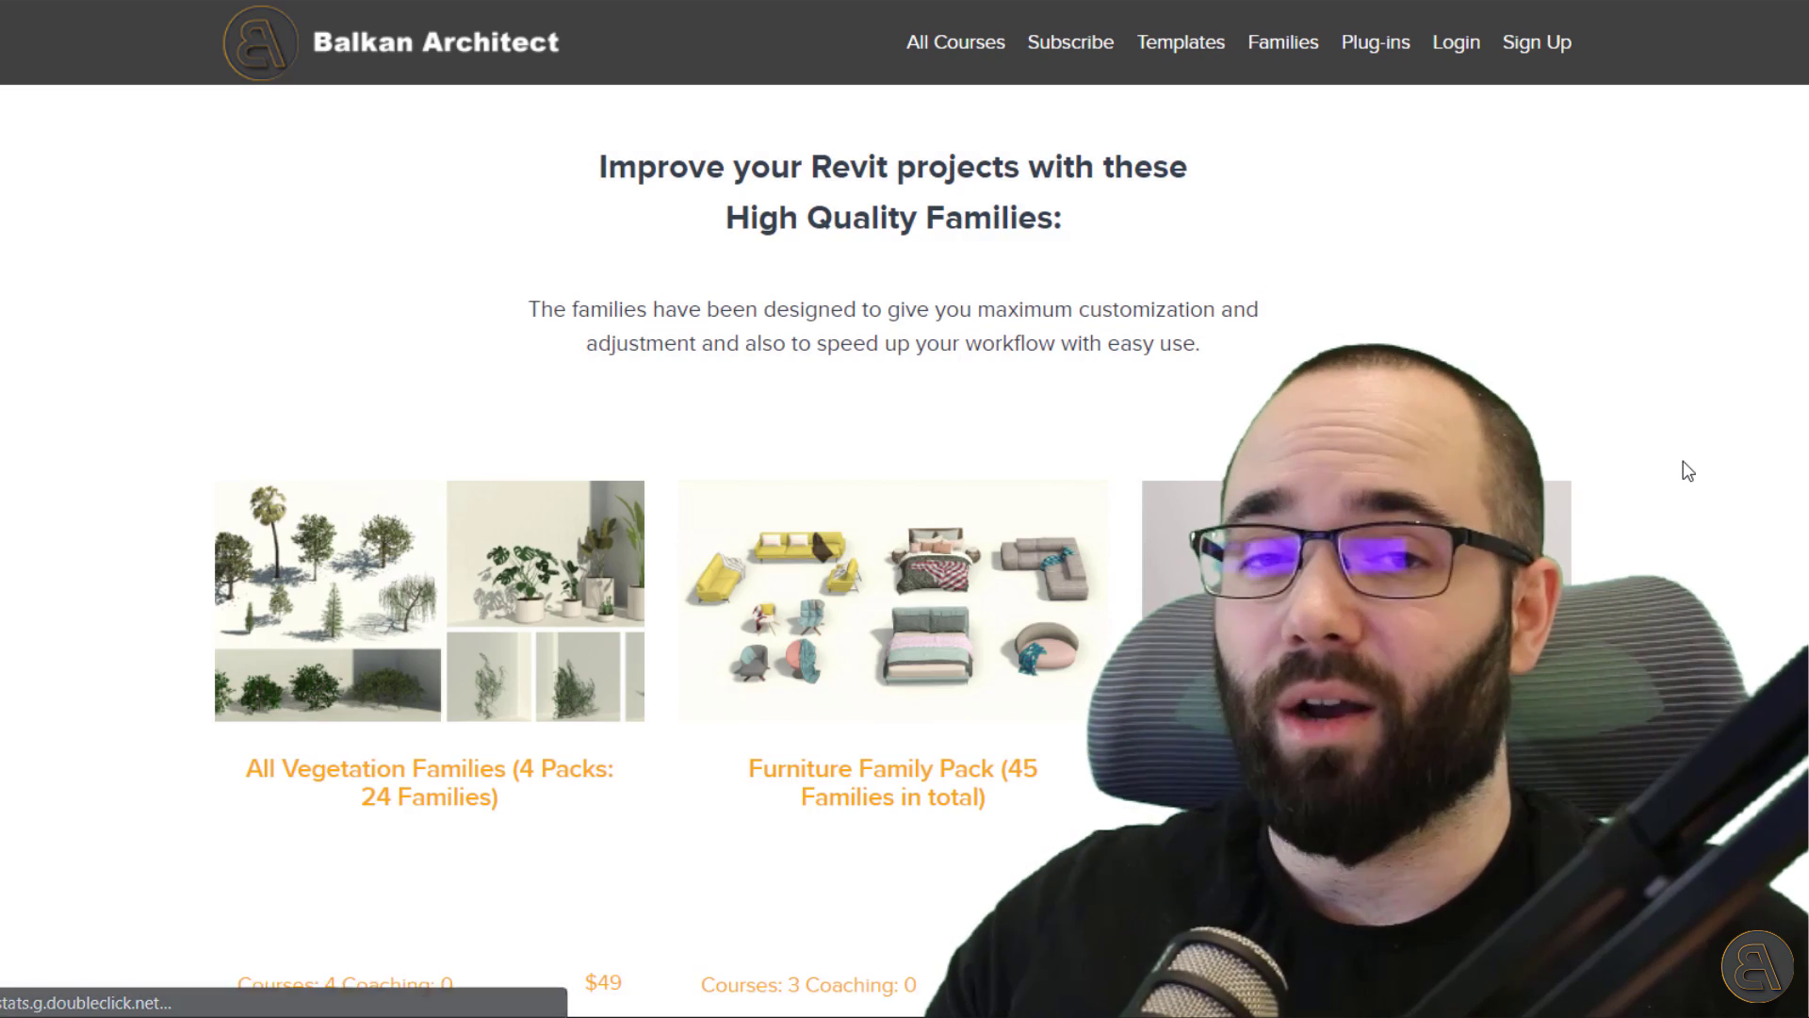
pyautogui.scroll(-4, 1687, 471)
pyautogui.scroll(-10, 1687, 471)
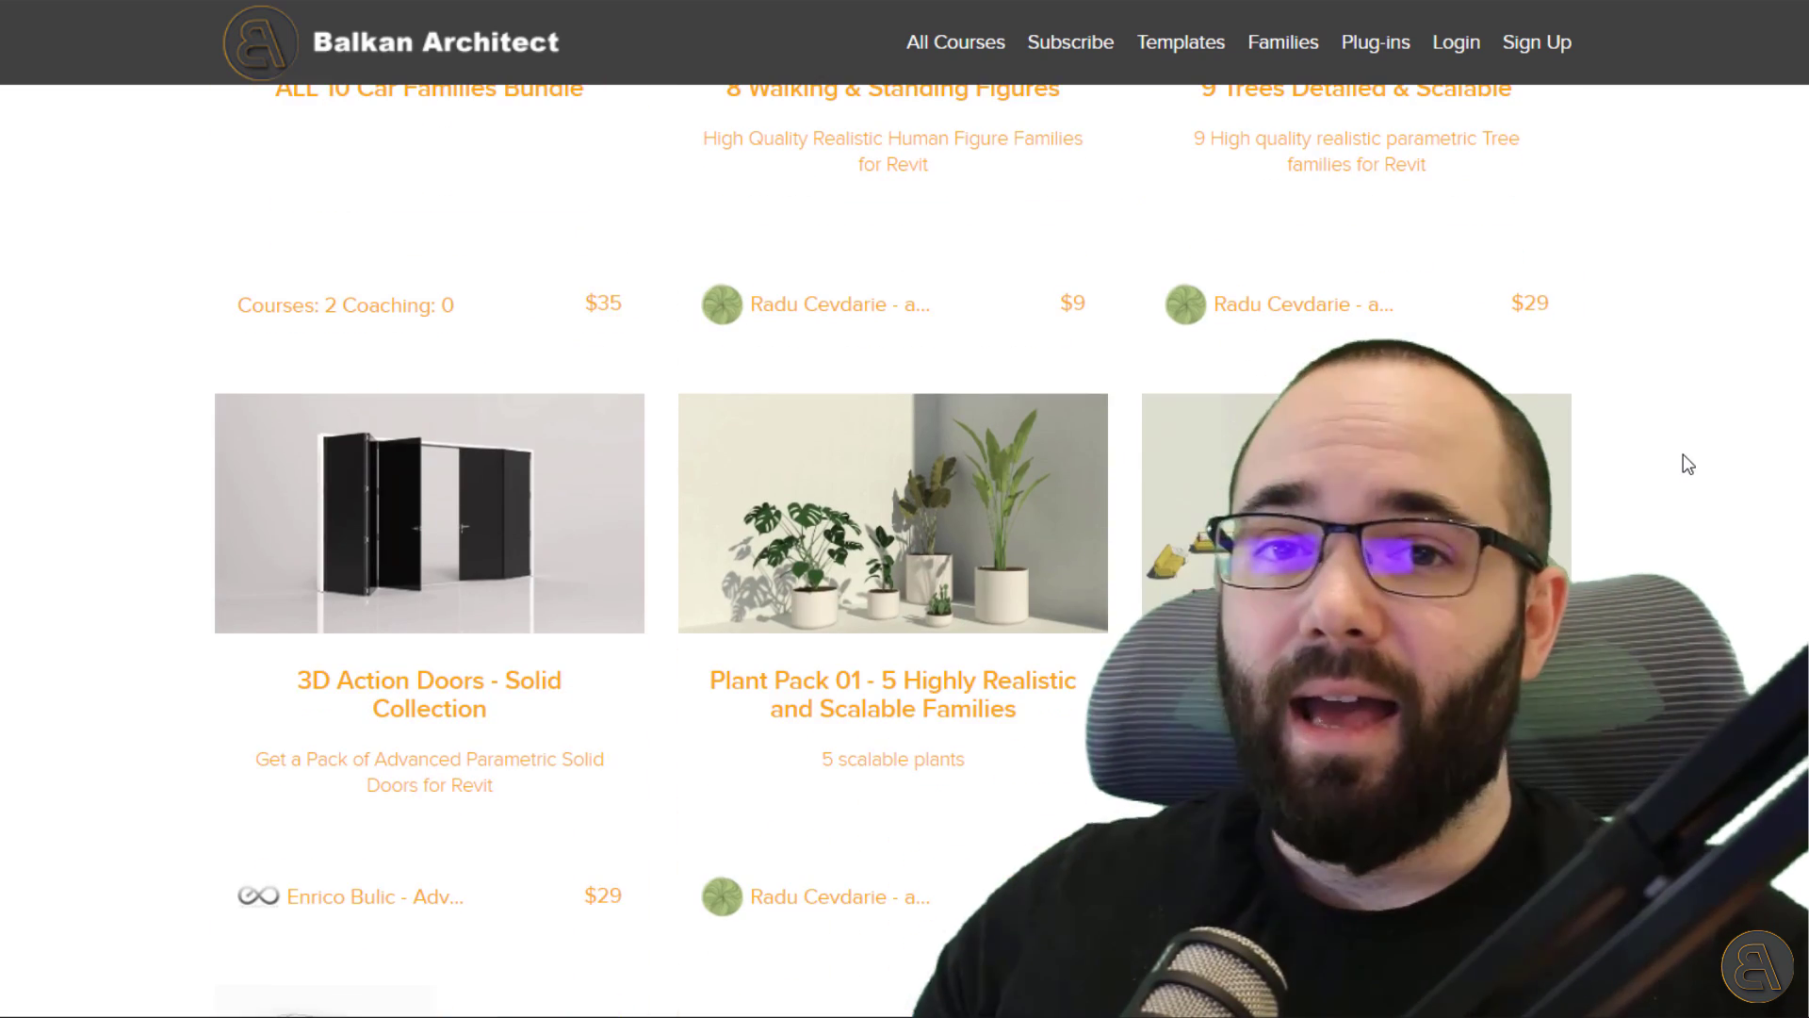
pyautogui.click(1376, 42)
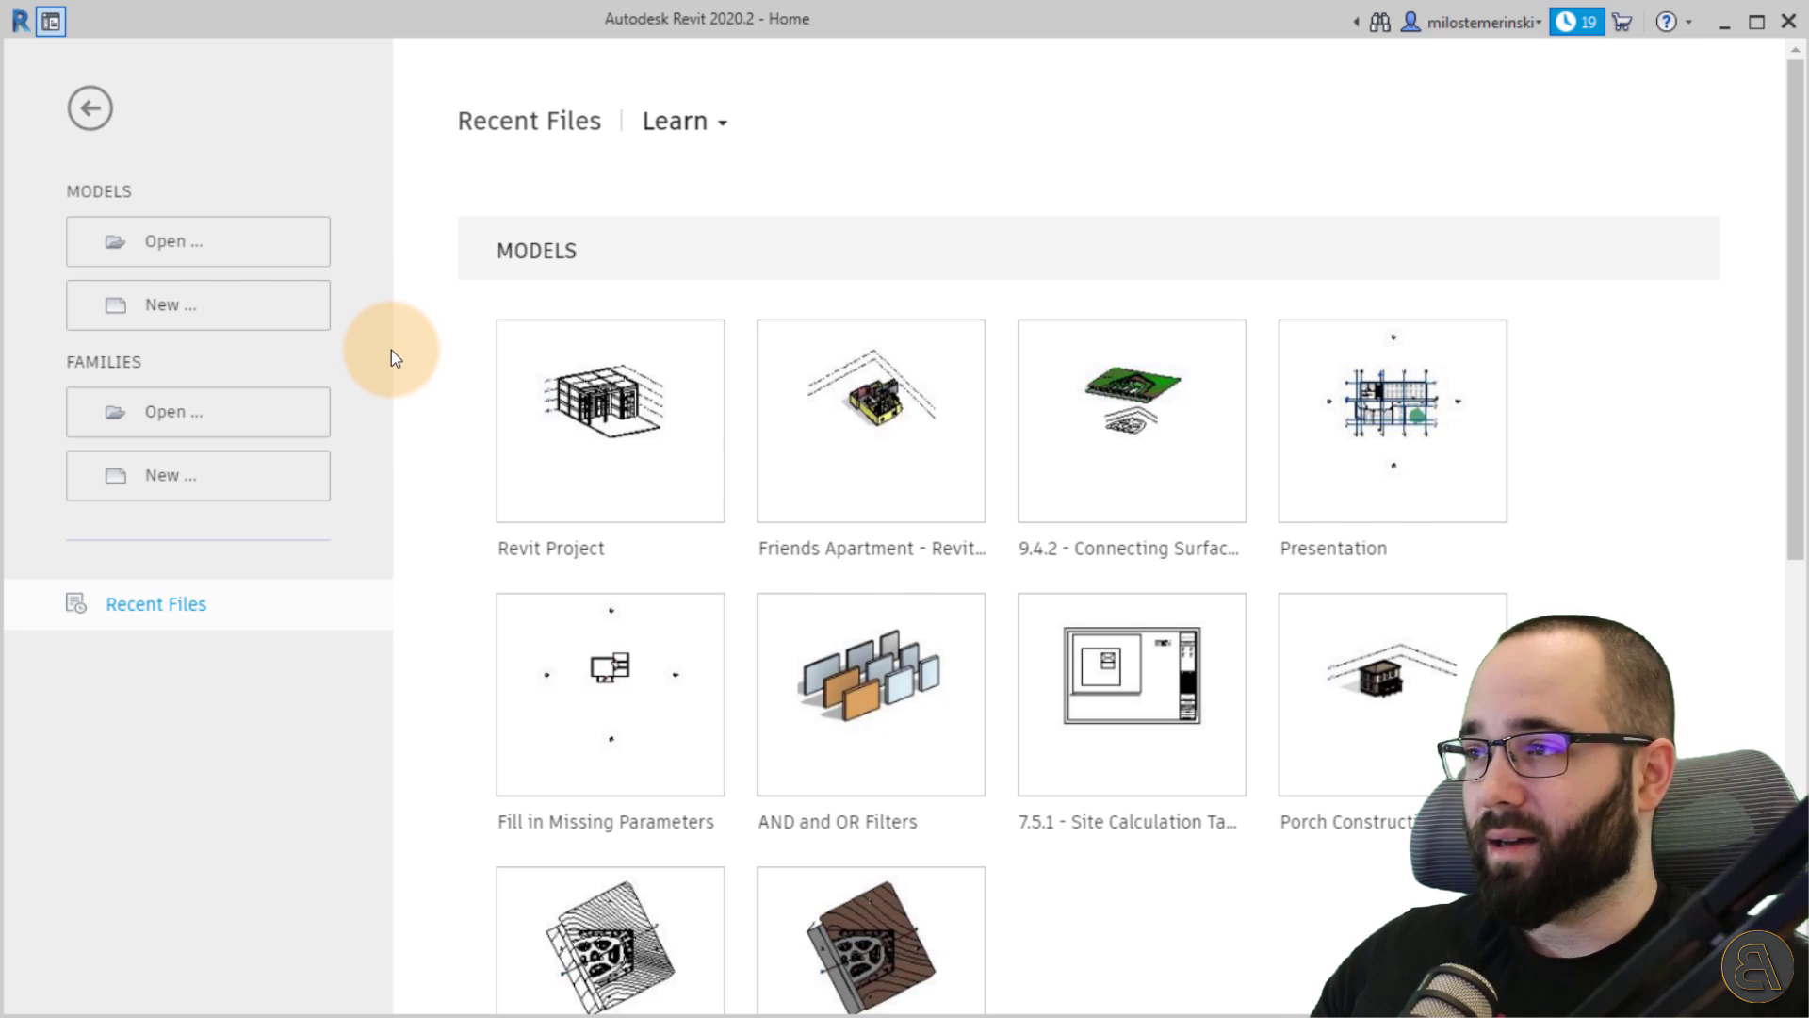
# Switch to Autodesk Revit and create a new project from the Architecture Design Template - Metric template.
pyautogui.click(172, 304)
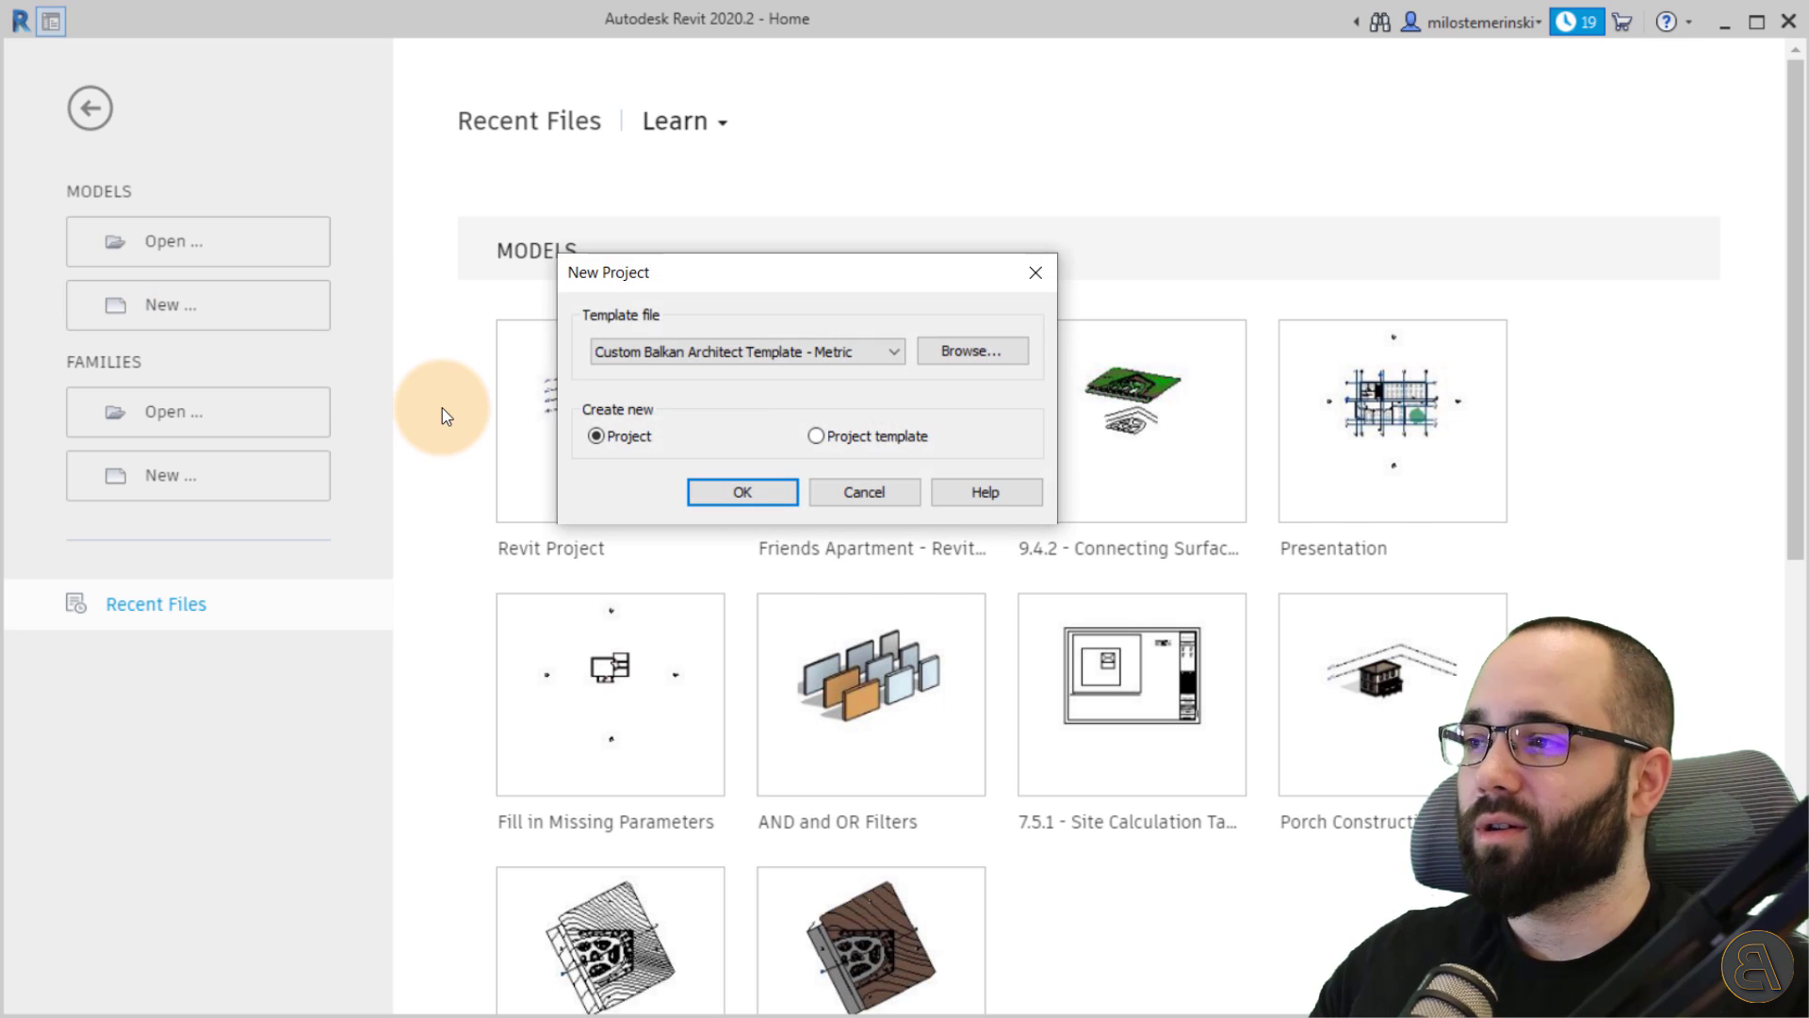
pyautogui.click(646, 355)
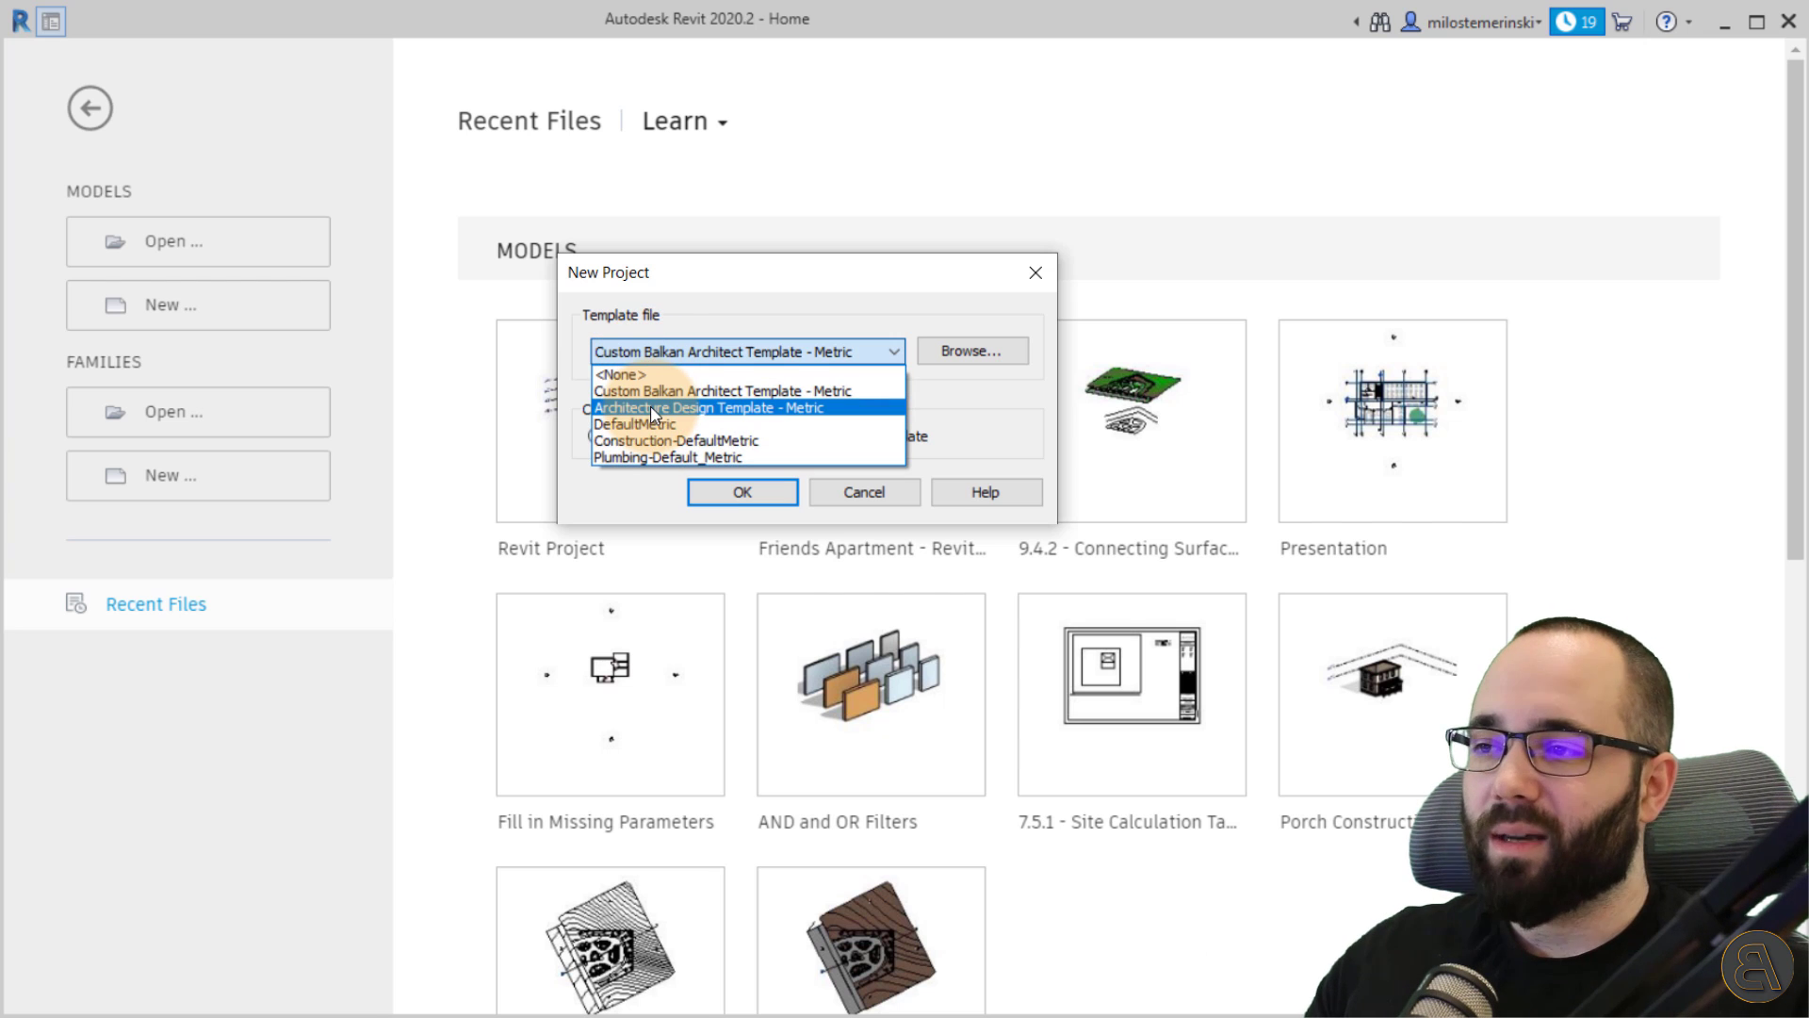
pyautogui.click(653, 409)
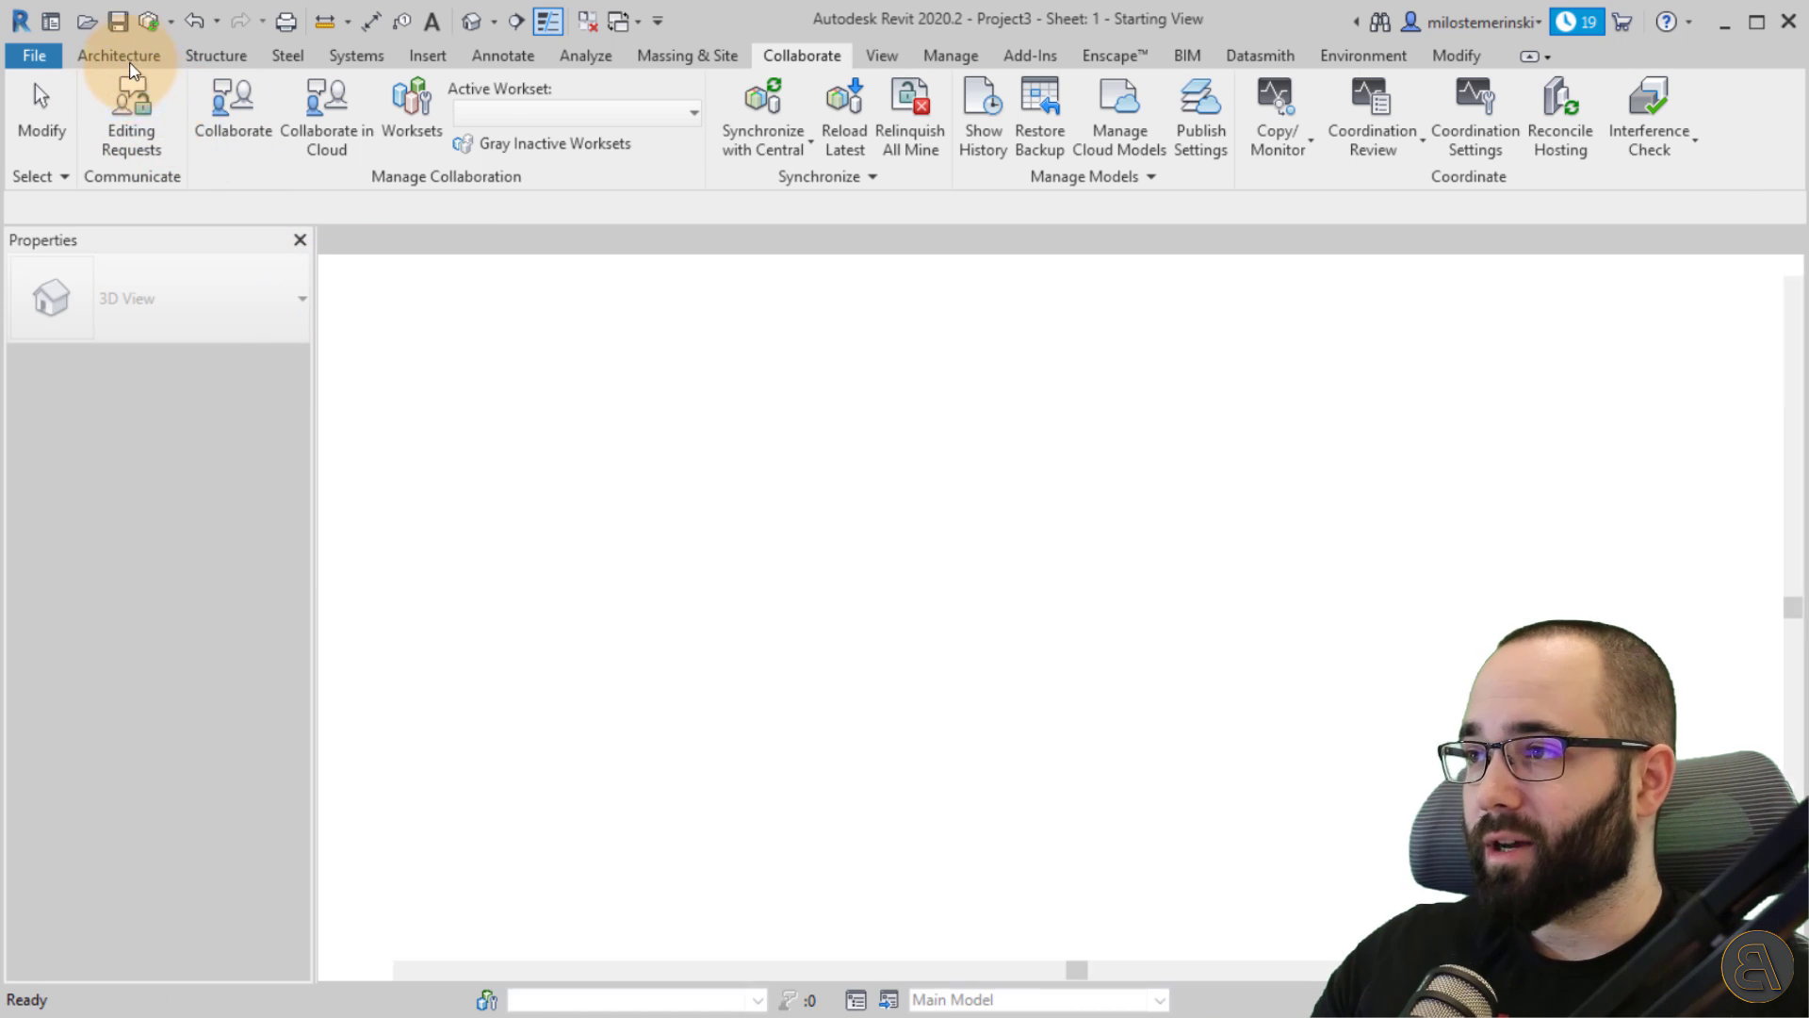
# Open the Level 1 floor plan and close the Starting View sheet.
pyautogui.click(122, 53)
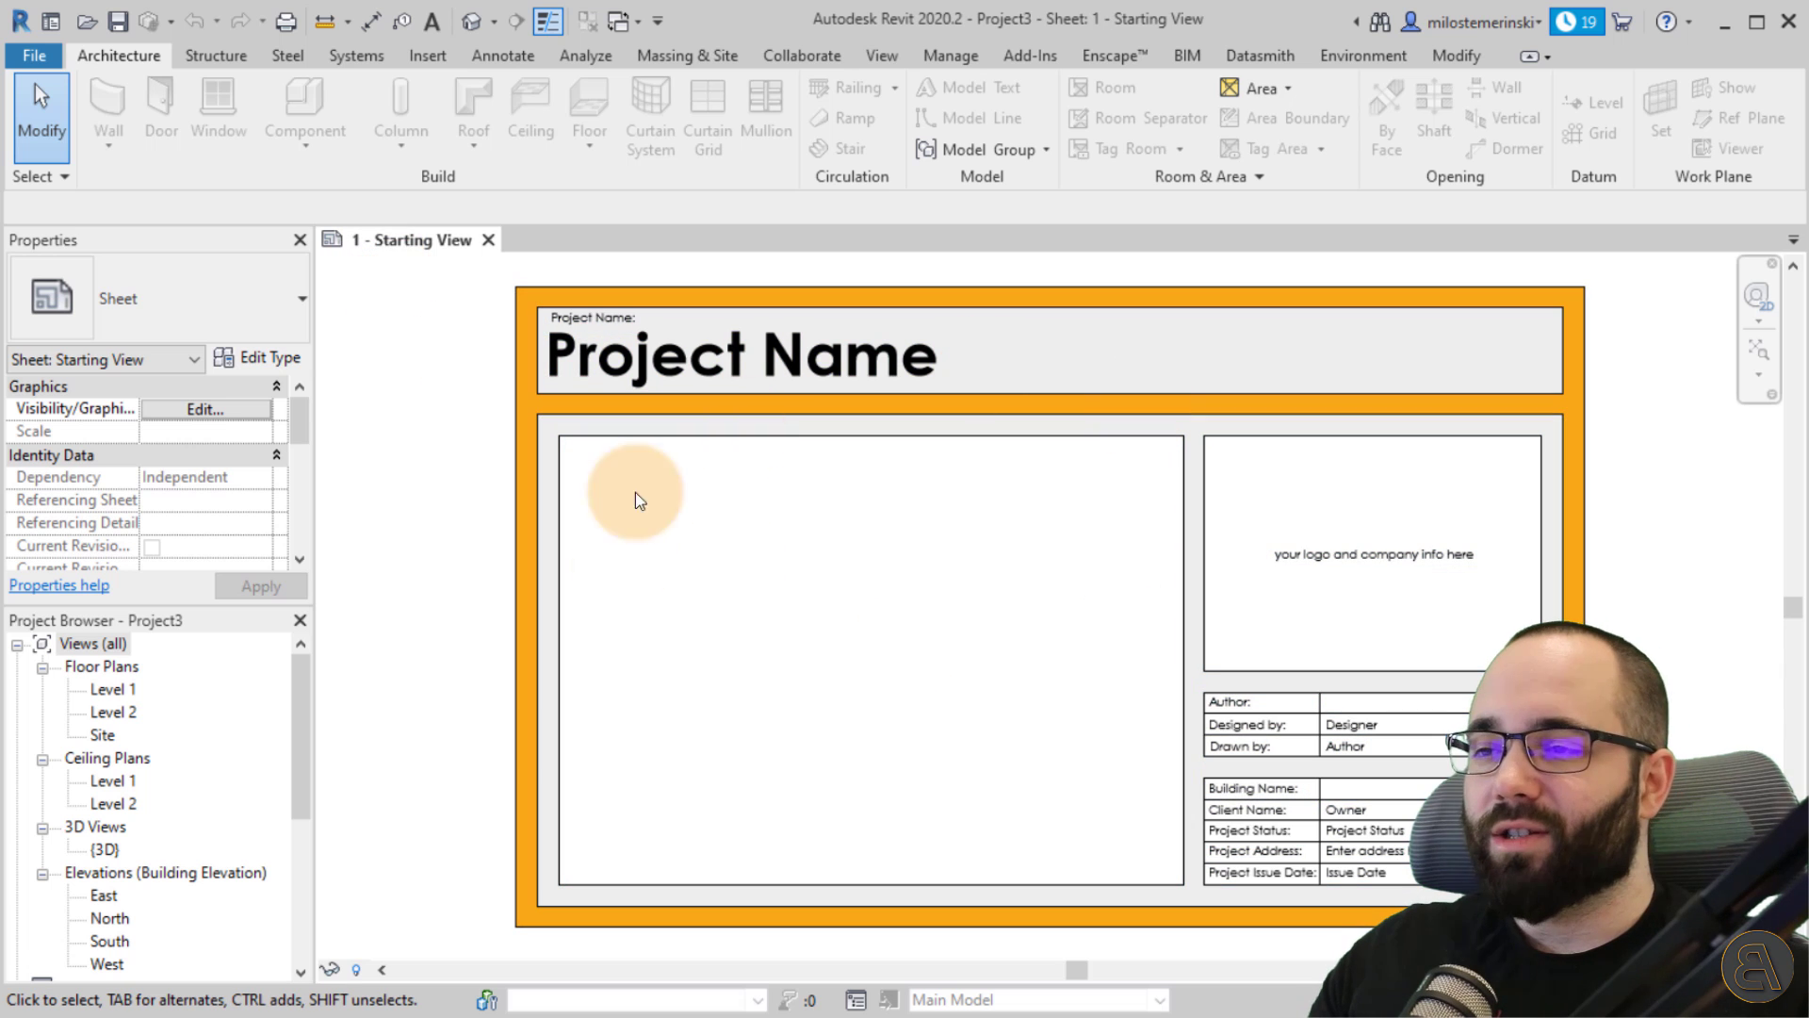
pyautogui.doubleClick(123, 690)
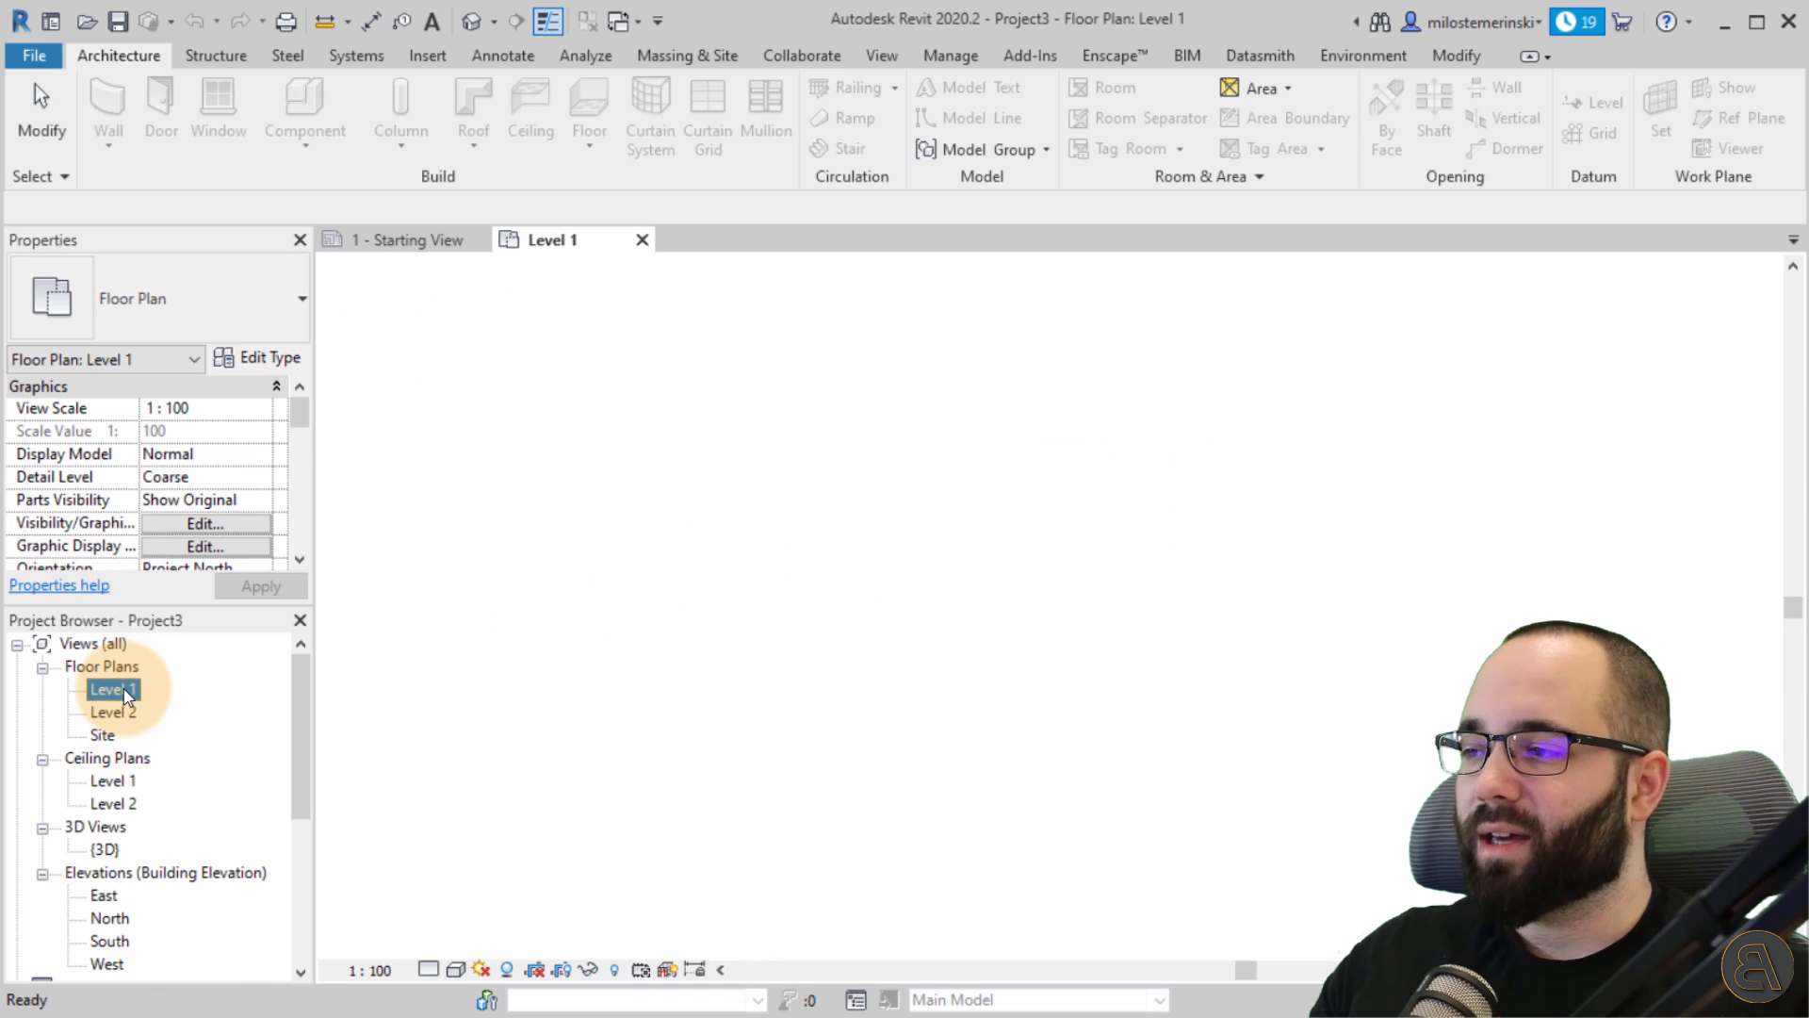
pyautogui.click(479, 241)
pyautogui.moveTo(1099, 579); pyautogui.dragTo(933, 591, button='middle')
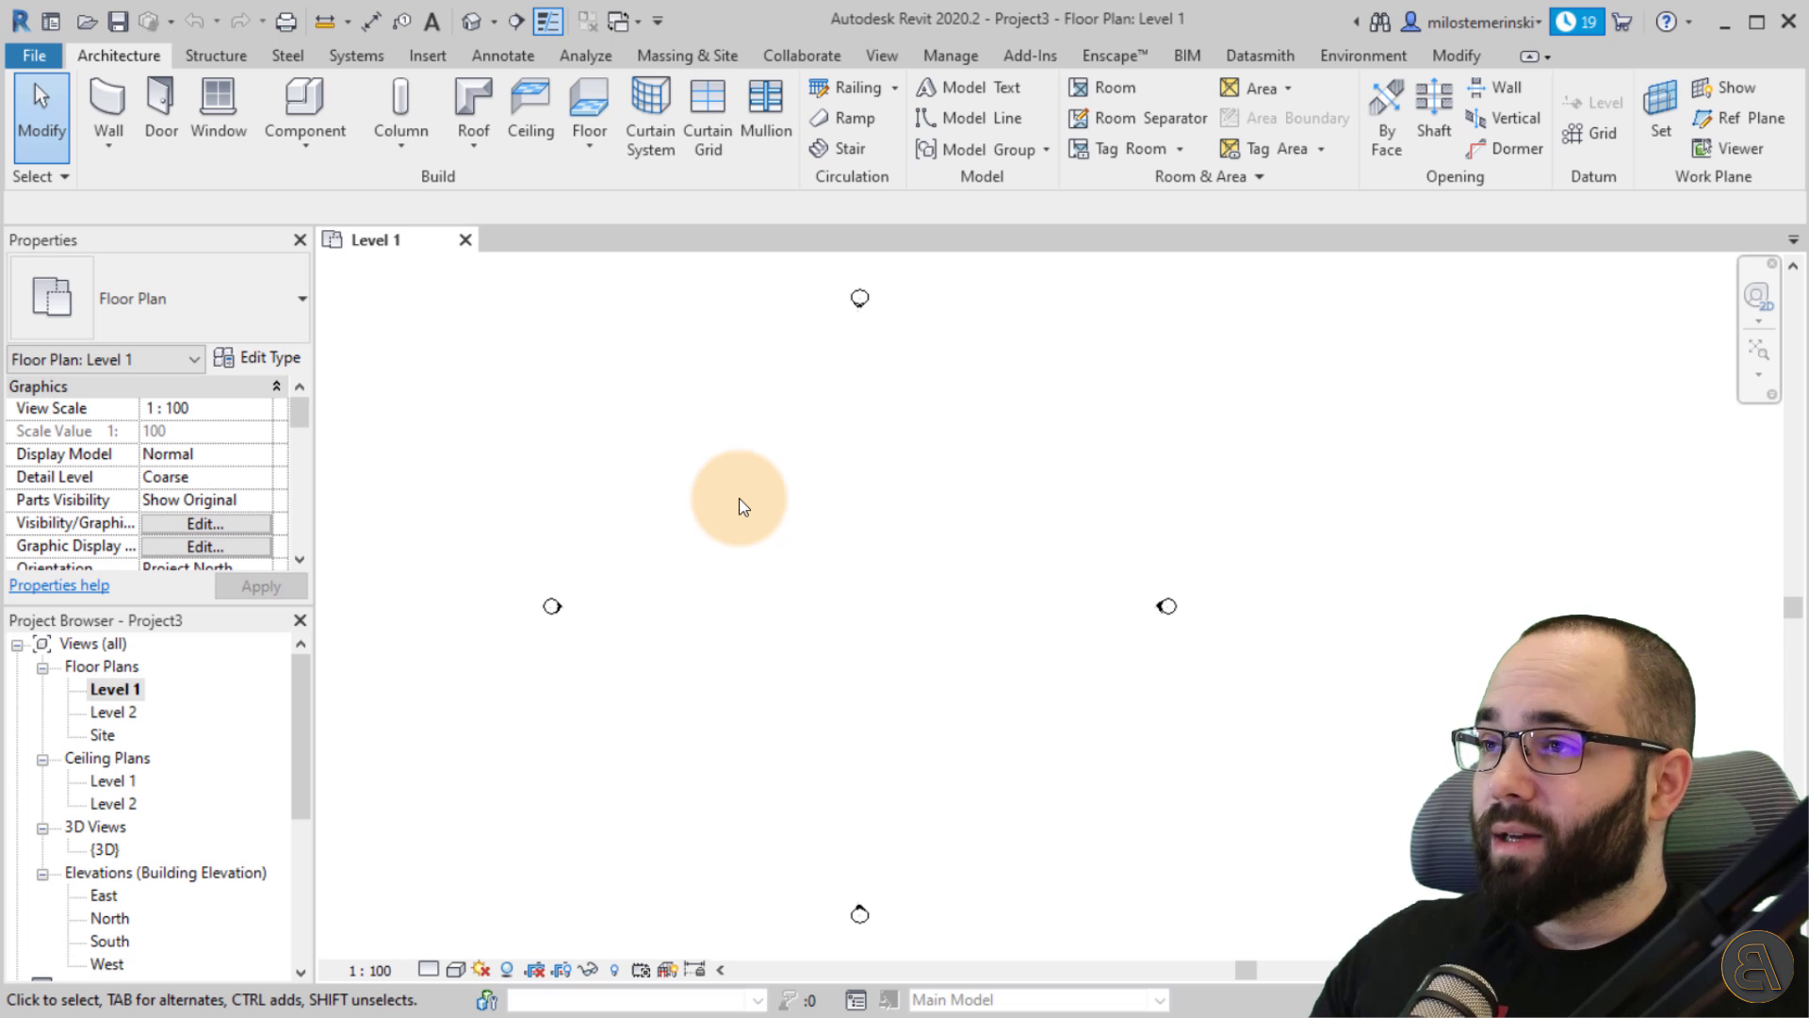
# Link the Revit model Revit Project.rvt into the floor plan with Auto - Center to Center positioning.
pyautogui.click(428, 56)
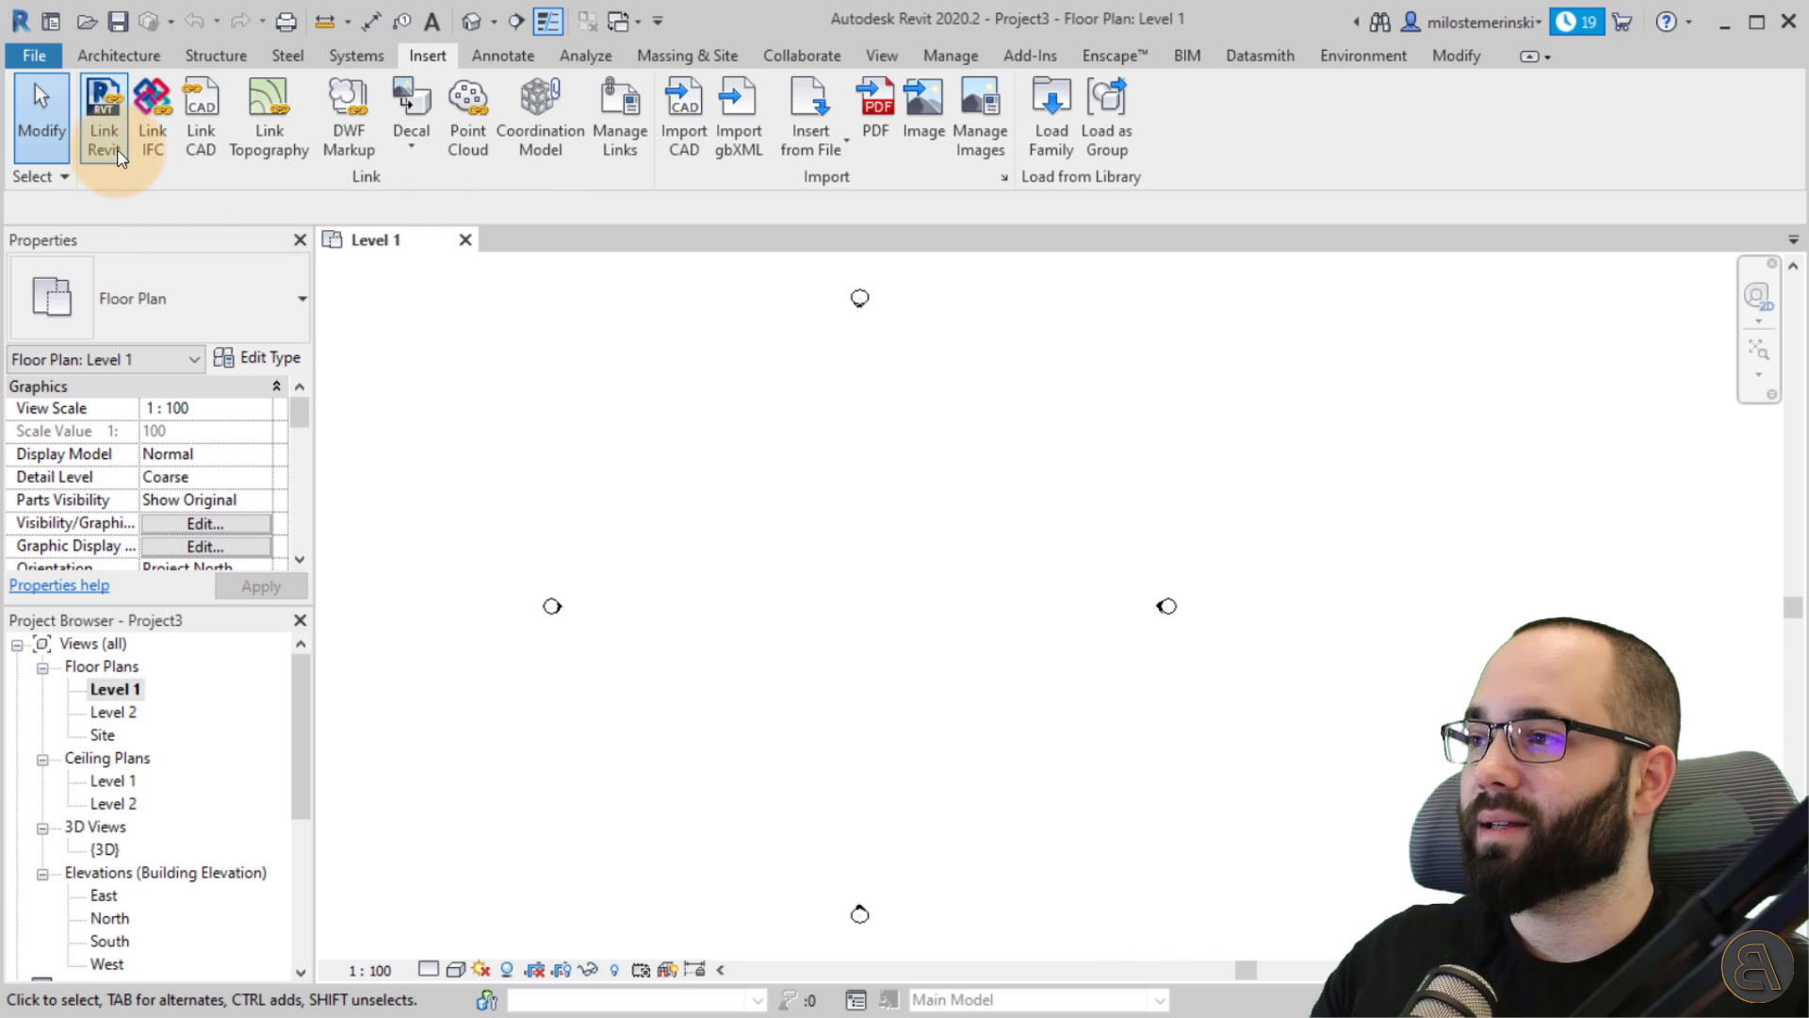
pyautogui.click(112, 150)
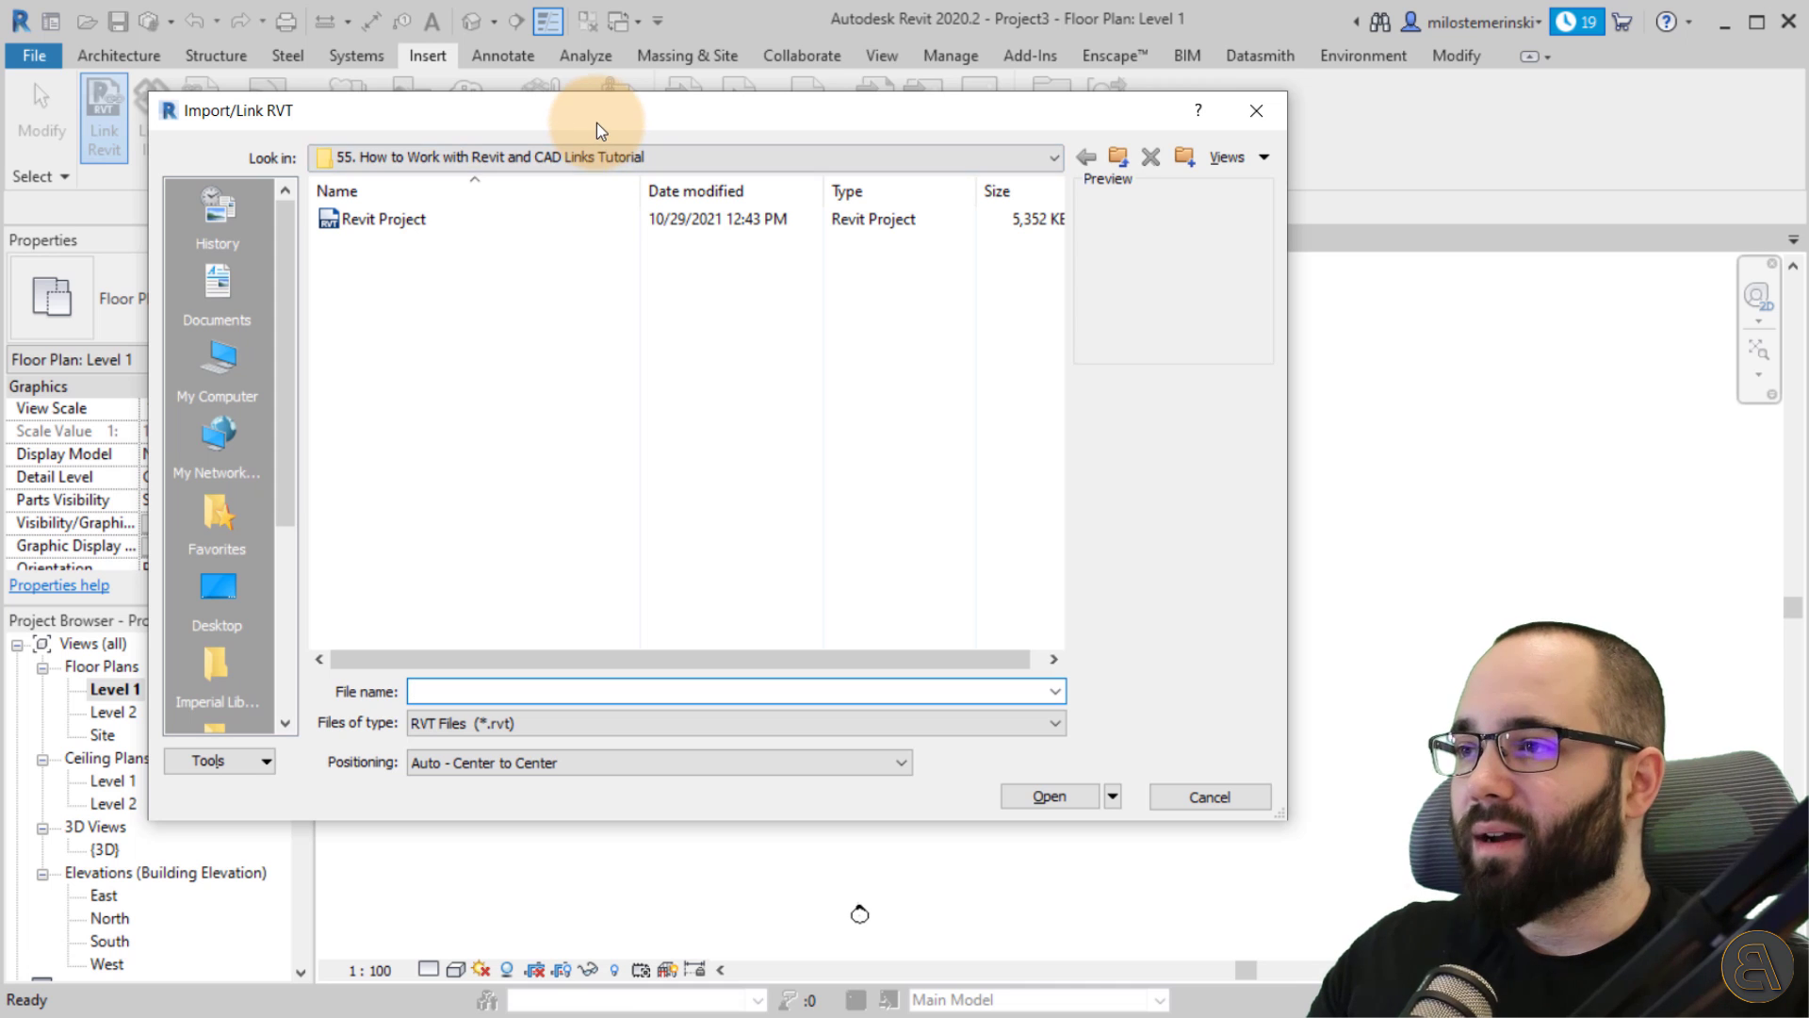
pyautogui.moveTo(596, 130); pyautogui.dragTo(598, 205)
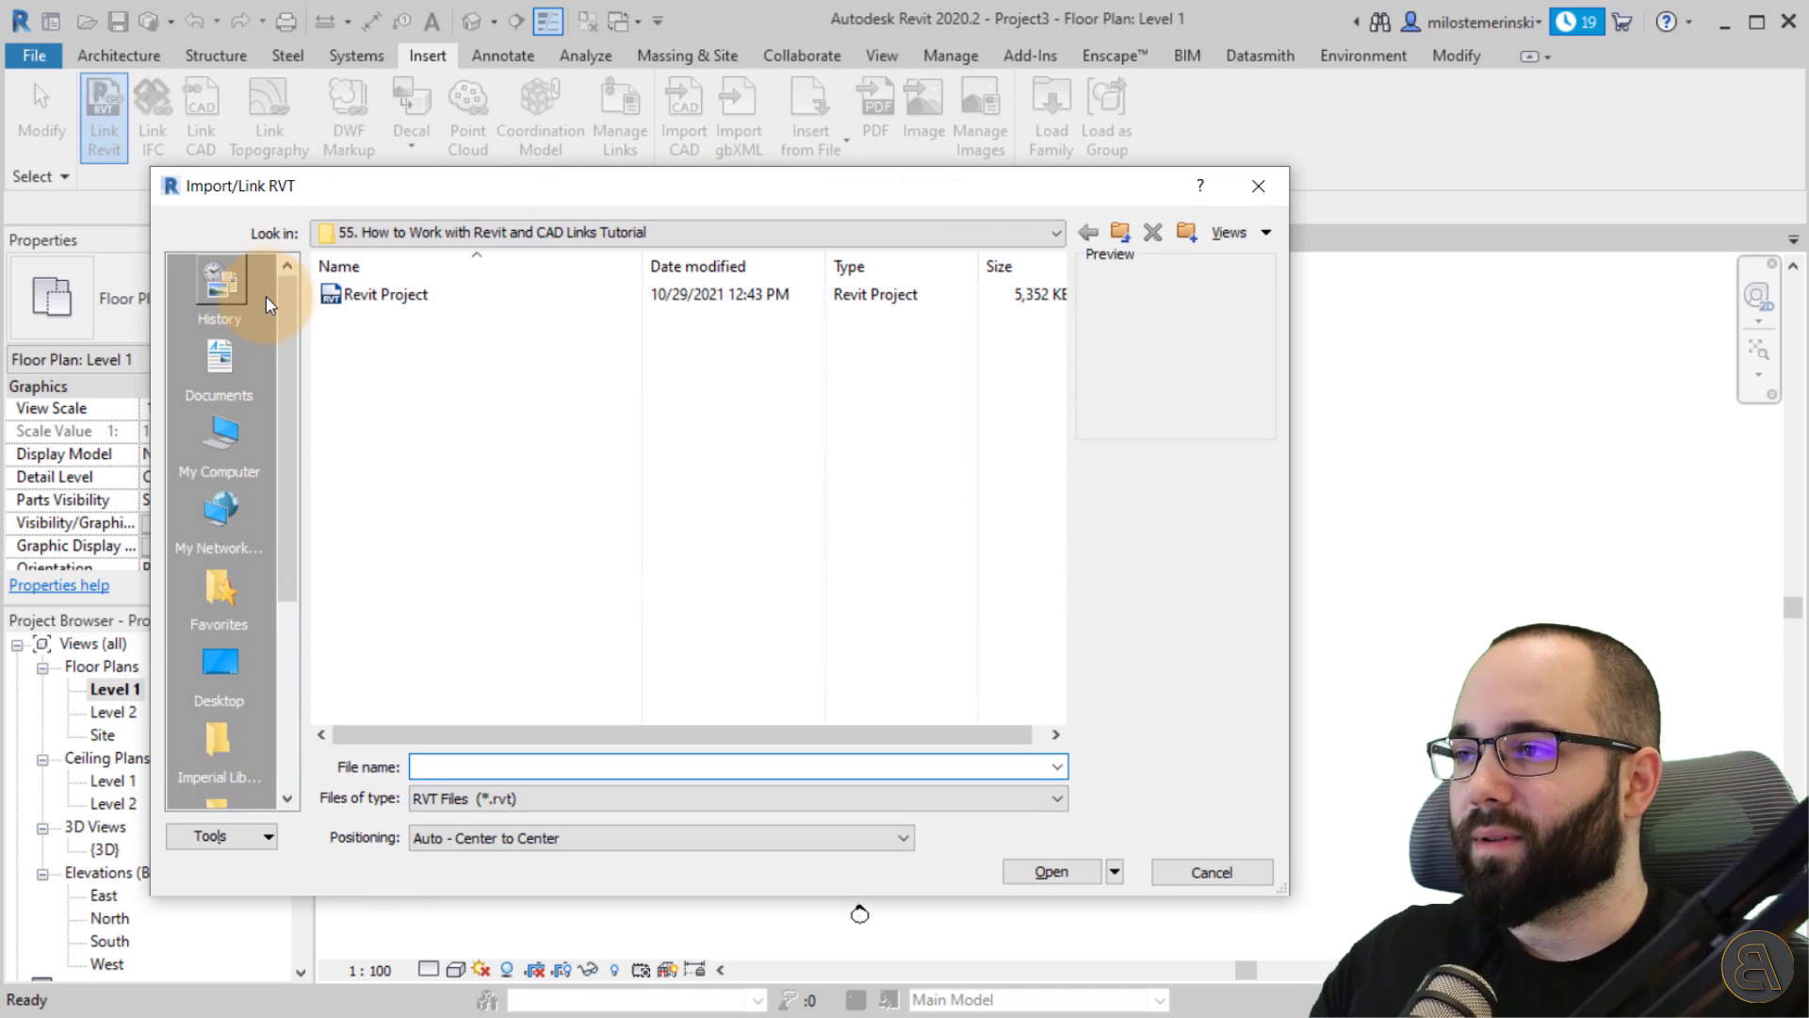
pyautogui.click(401, 301)
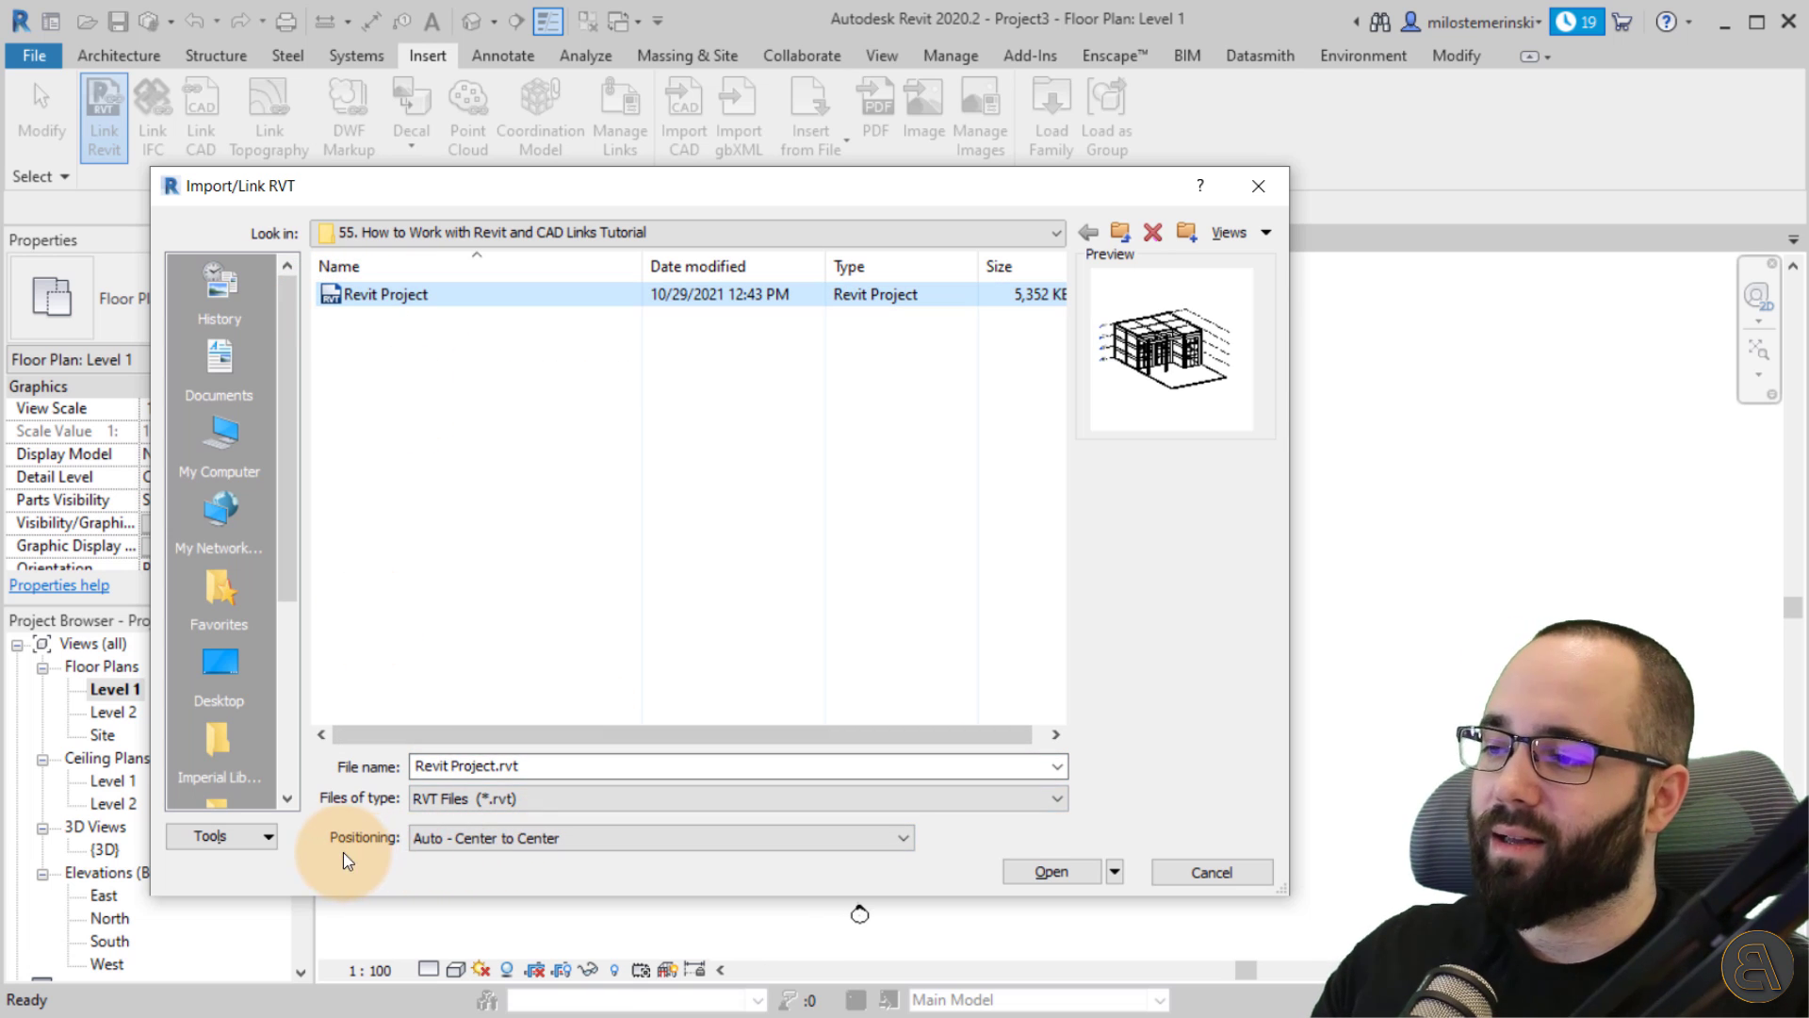
pyautogui.click(517, 852)
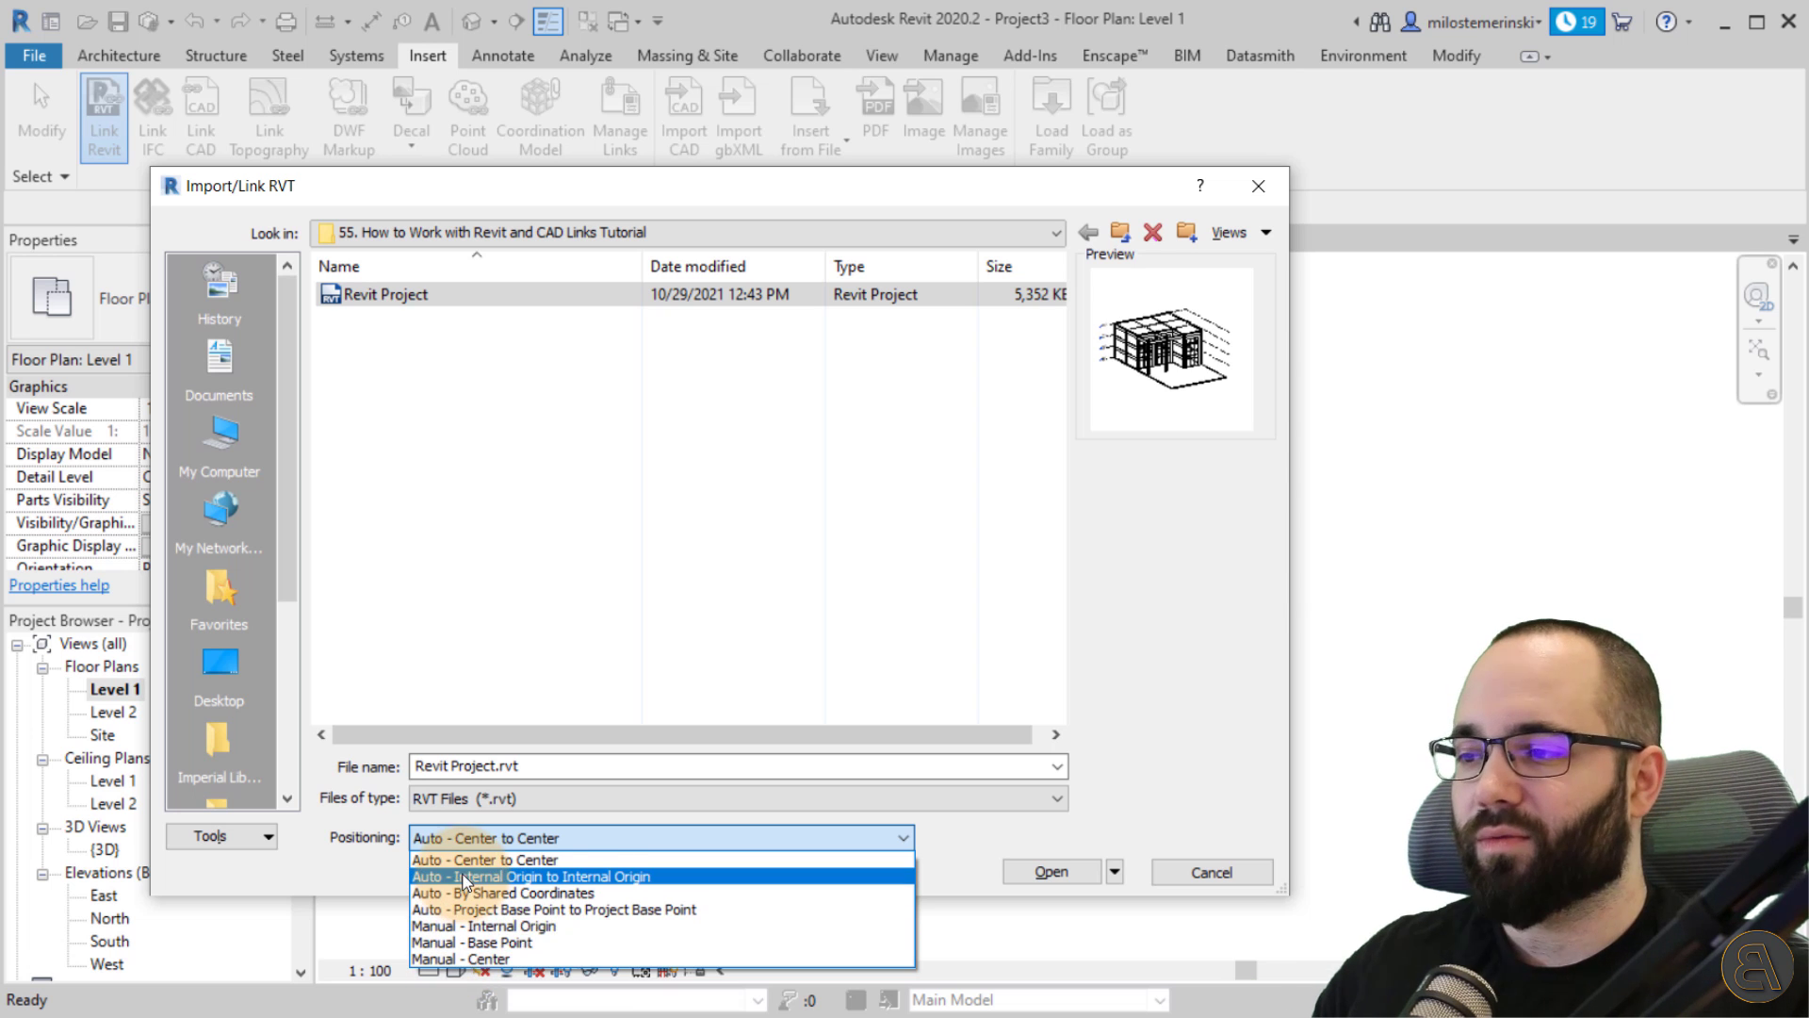
pyautogui.click(485, 859)
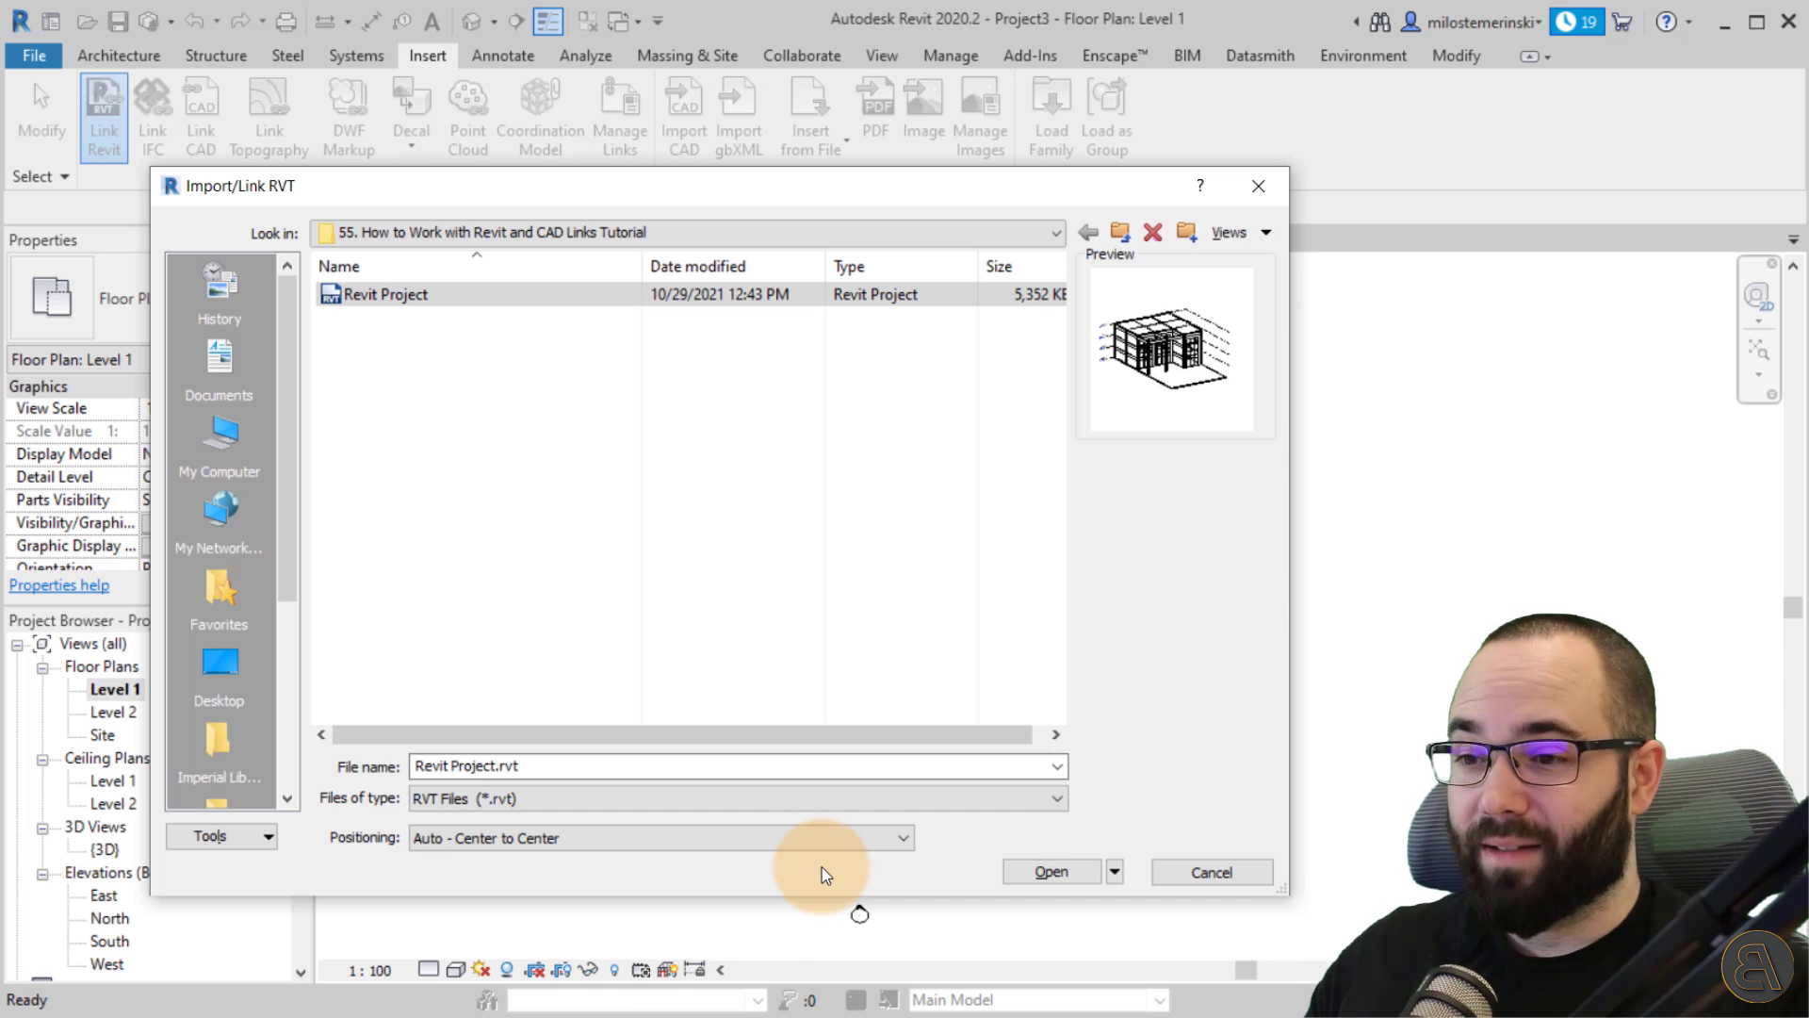
pyautogui.click(1053, 871)
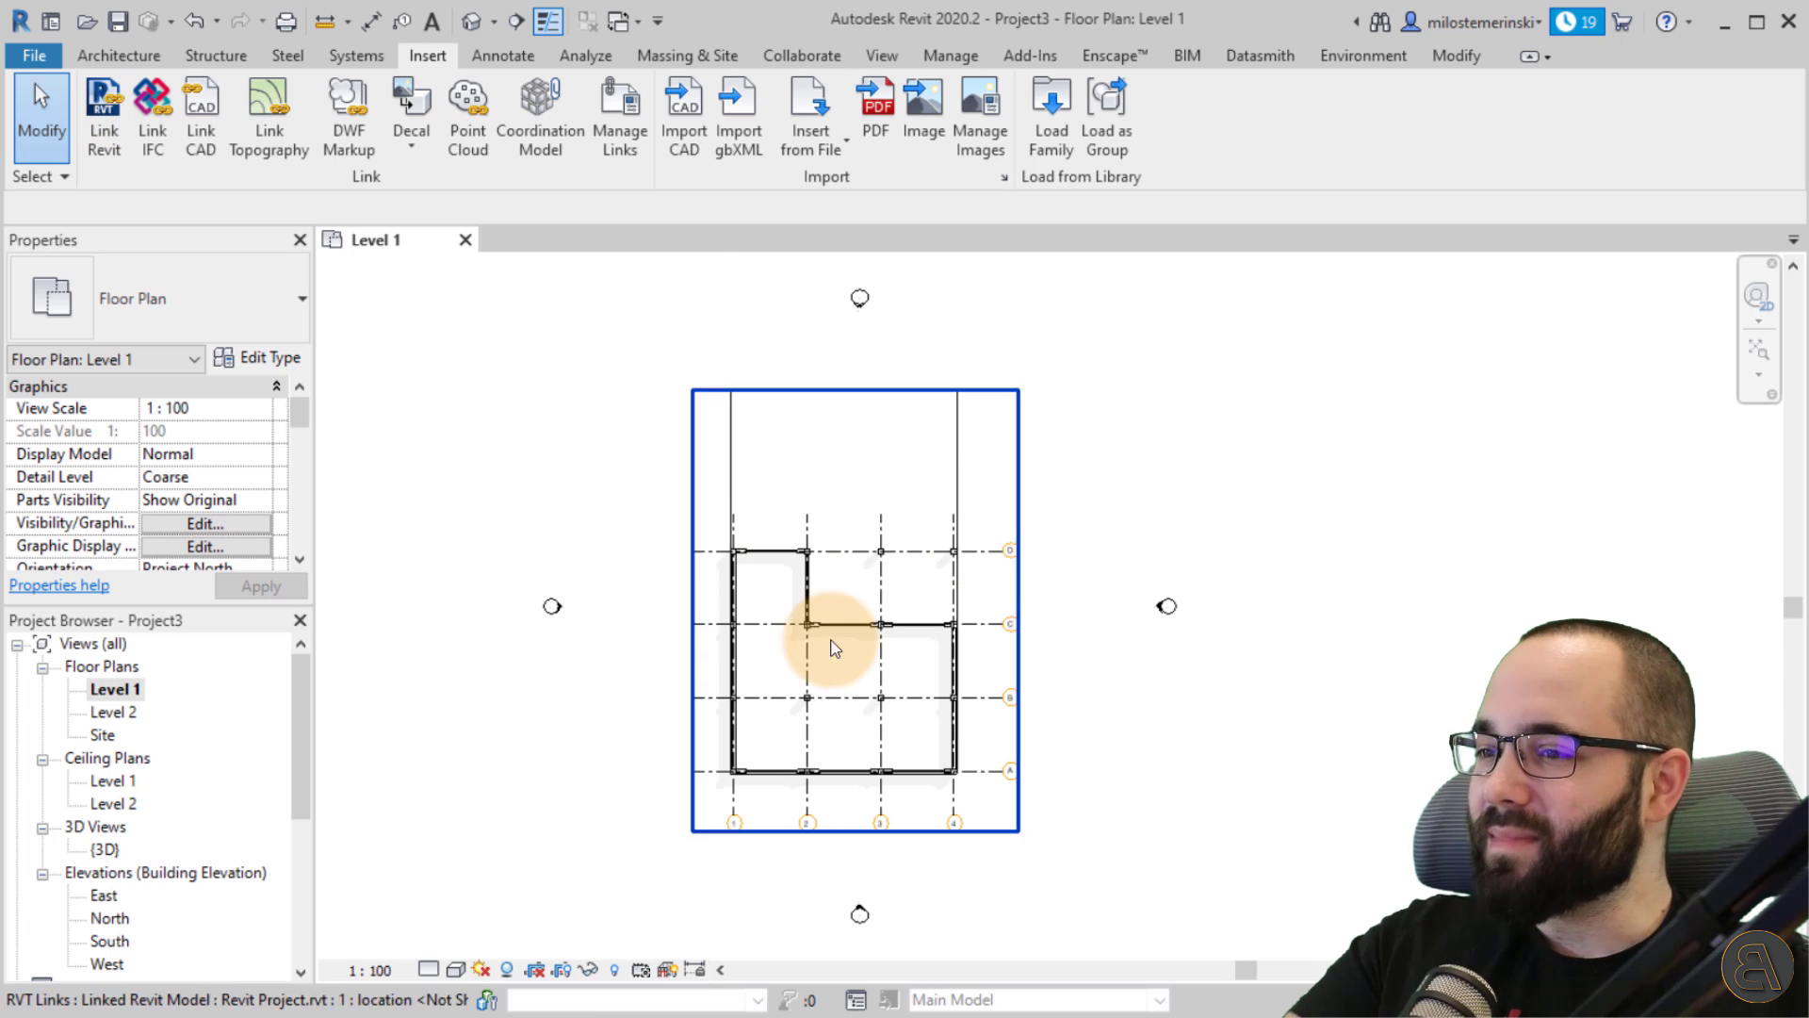
# Move the linked Revit model toward the west elevation marker in the Level 1 plan and pin it in place.
pyautogui.click(929, 761)
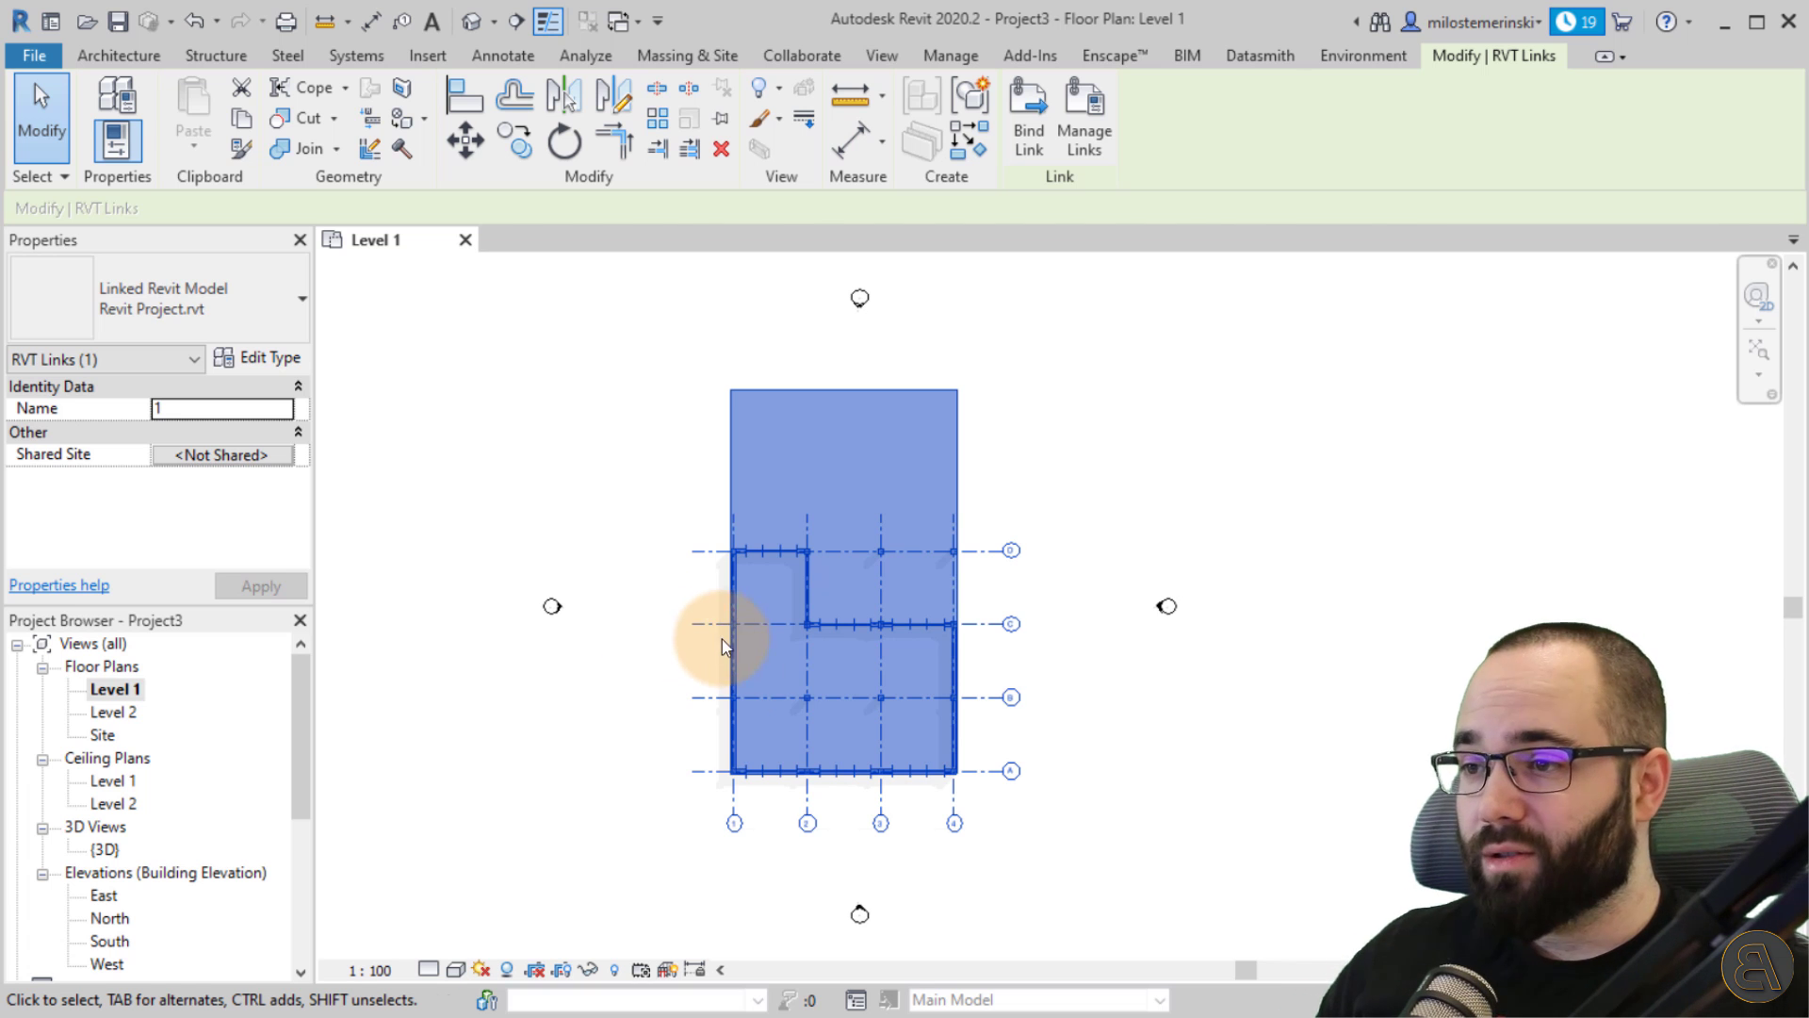
pyautogui.moveTo(713, 676); pyautogui.dragTo(582, 677)
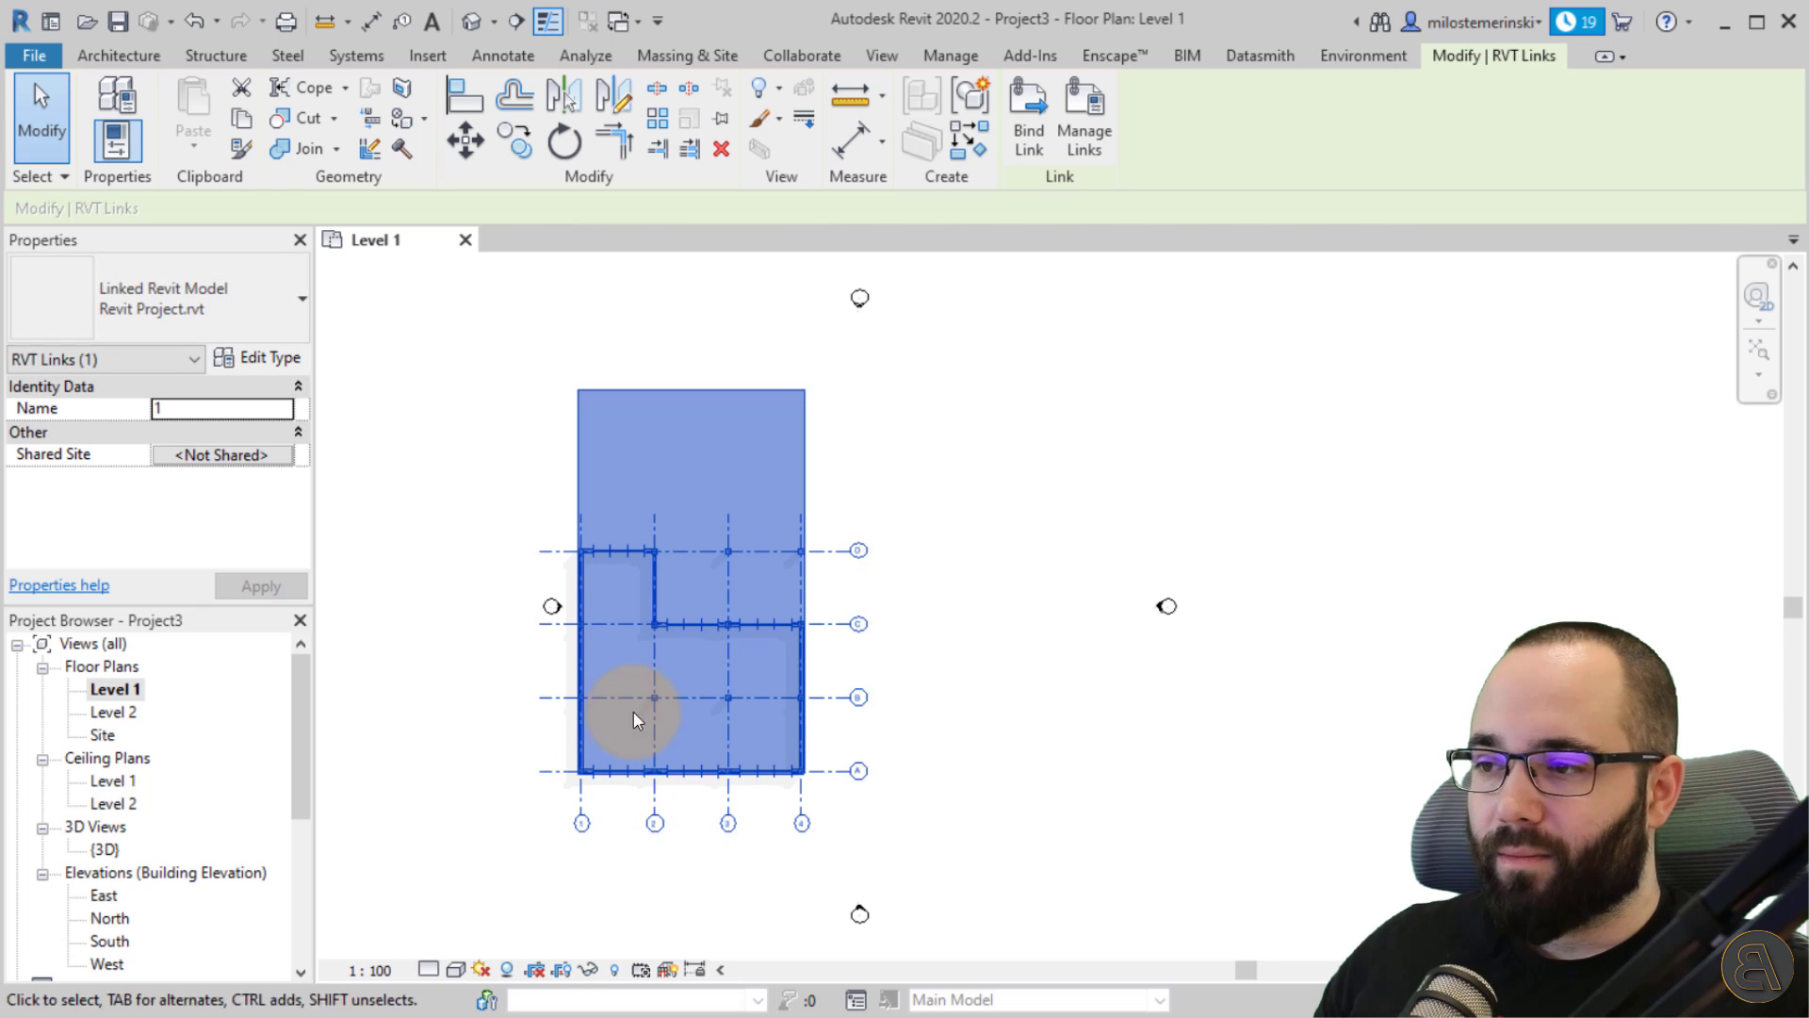
pyautogui.moveTo(802, 698); pyautogui.dragTo(808, 696)
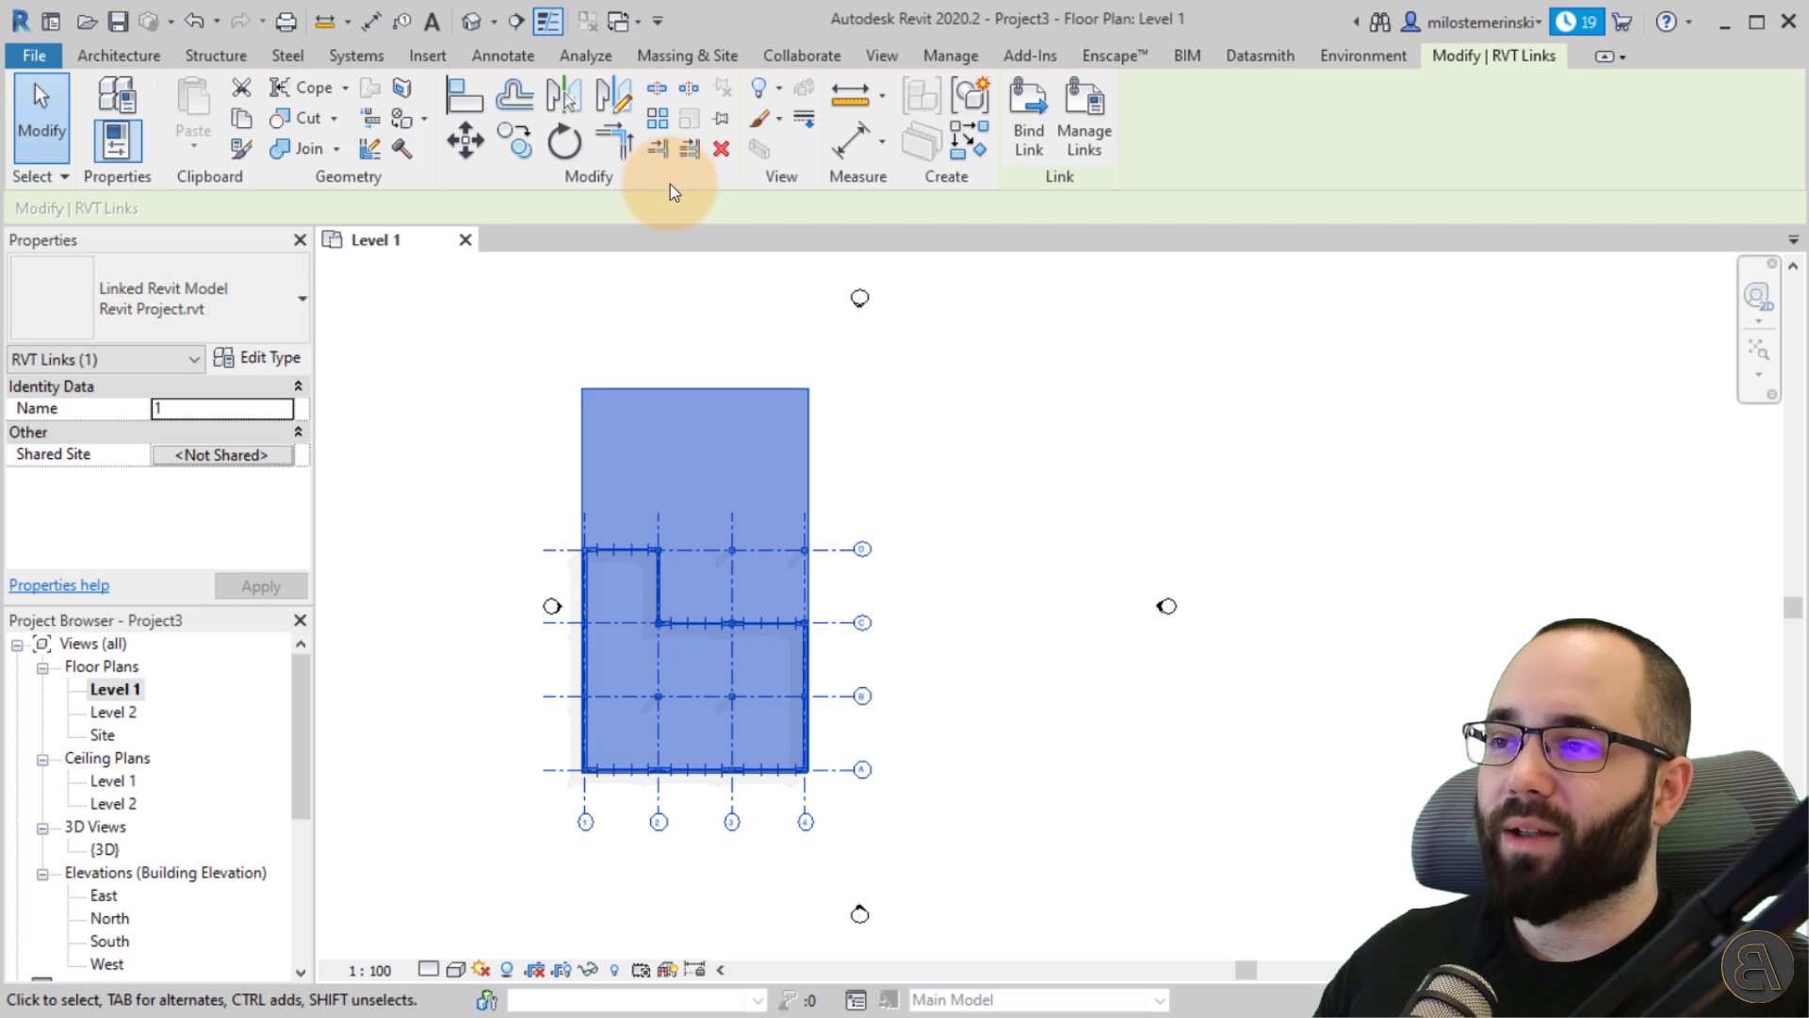
pyautogui.click(724, 119)
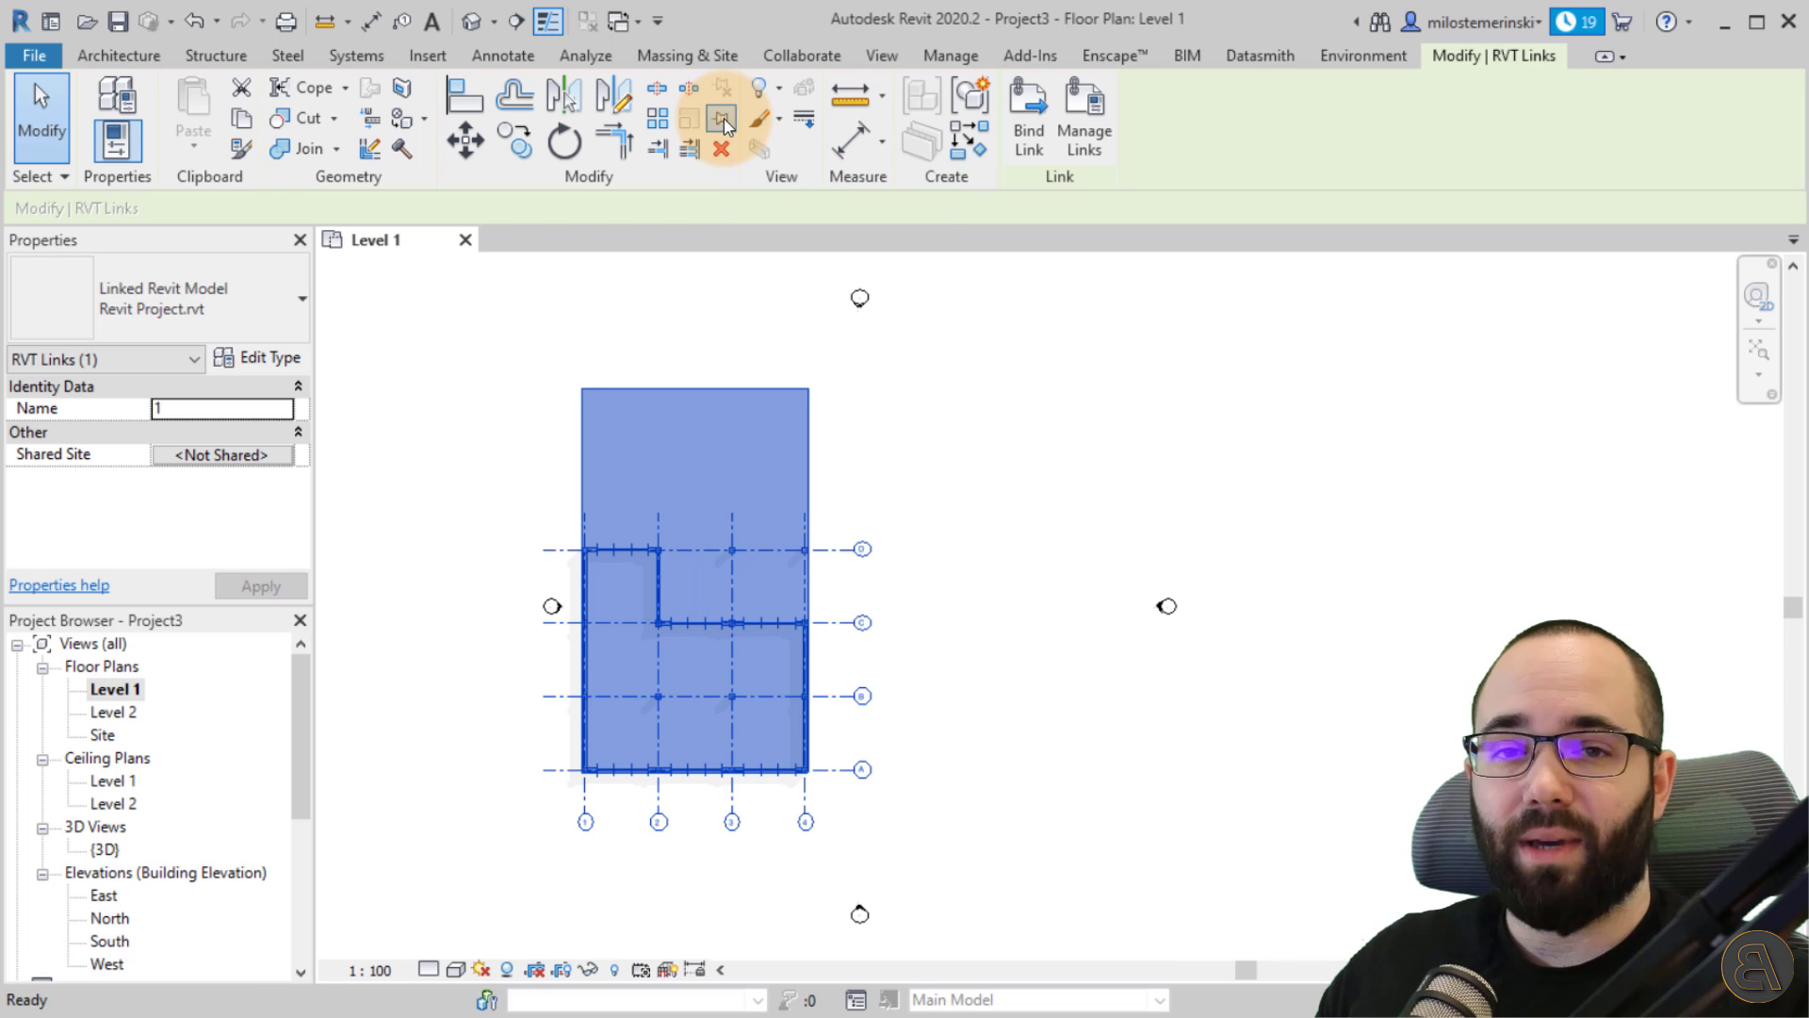
pyautogui.moveTo(779, 546); pyautogui.dragTo(469, 533)
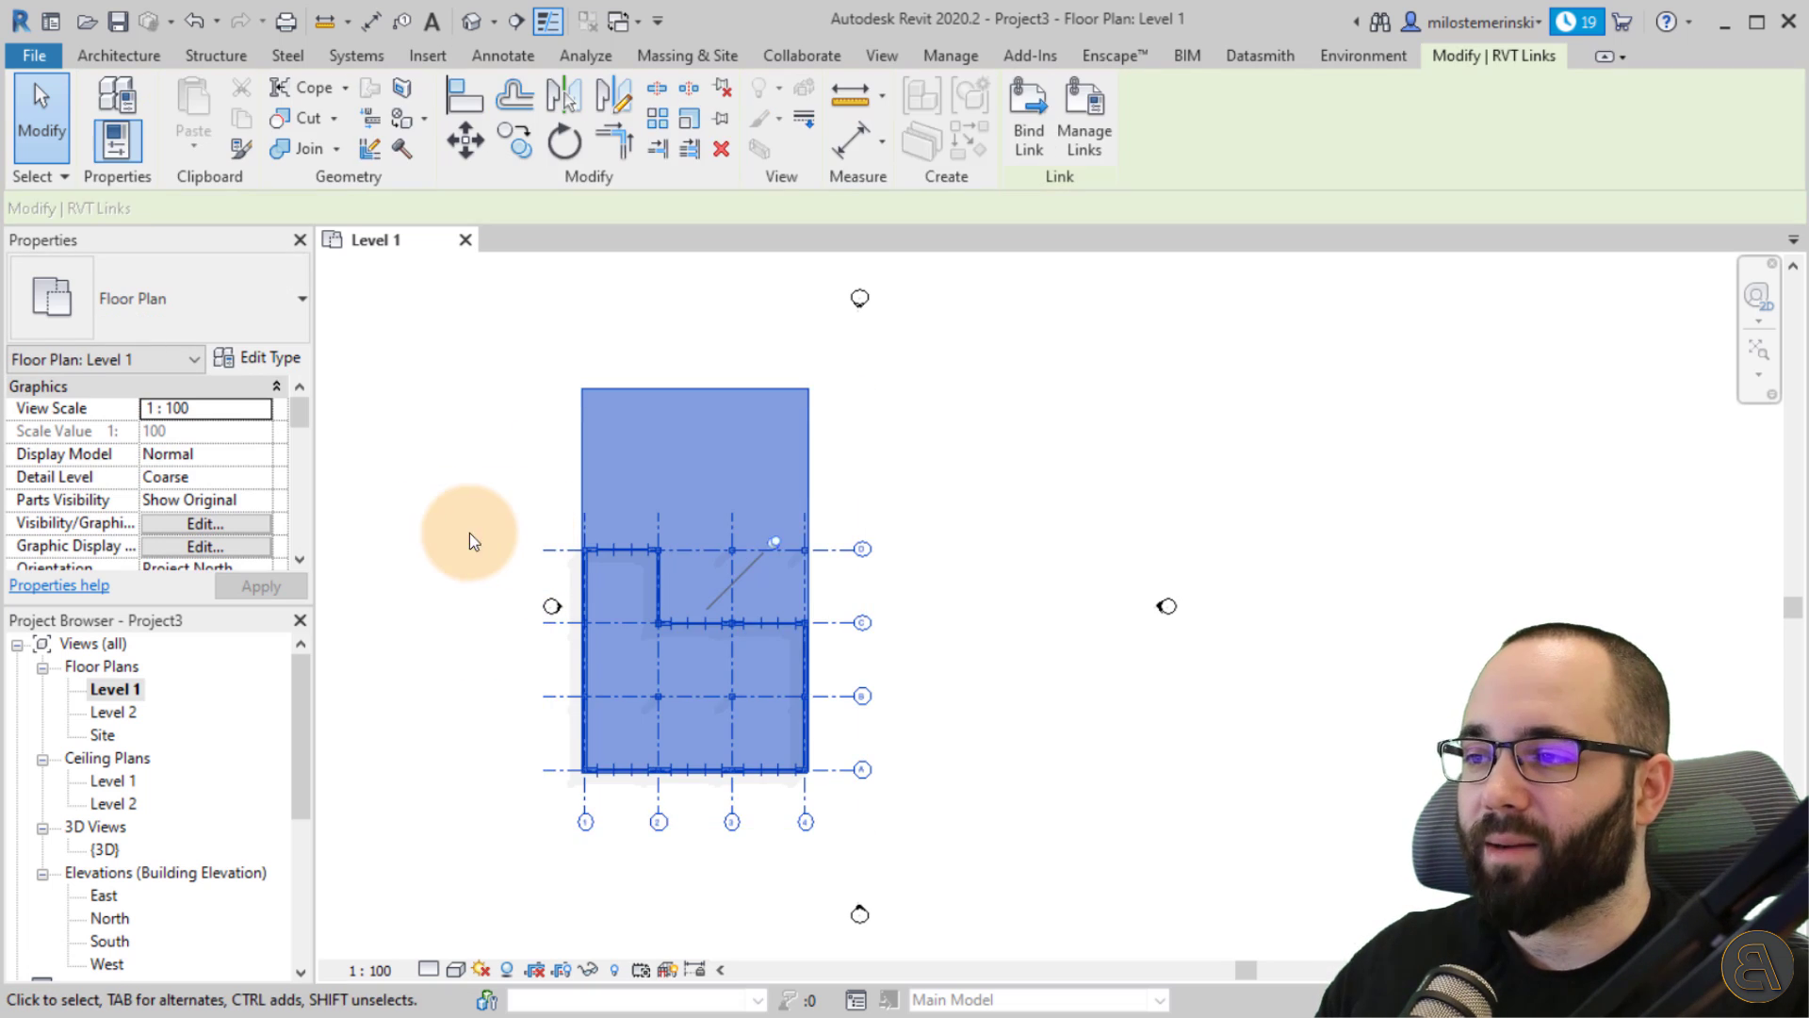
# Open the link manager and select Revit Project.rvt to review its reload, unload and remove options.
pyautogui.click(808, 585)
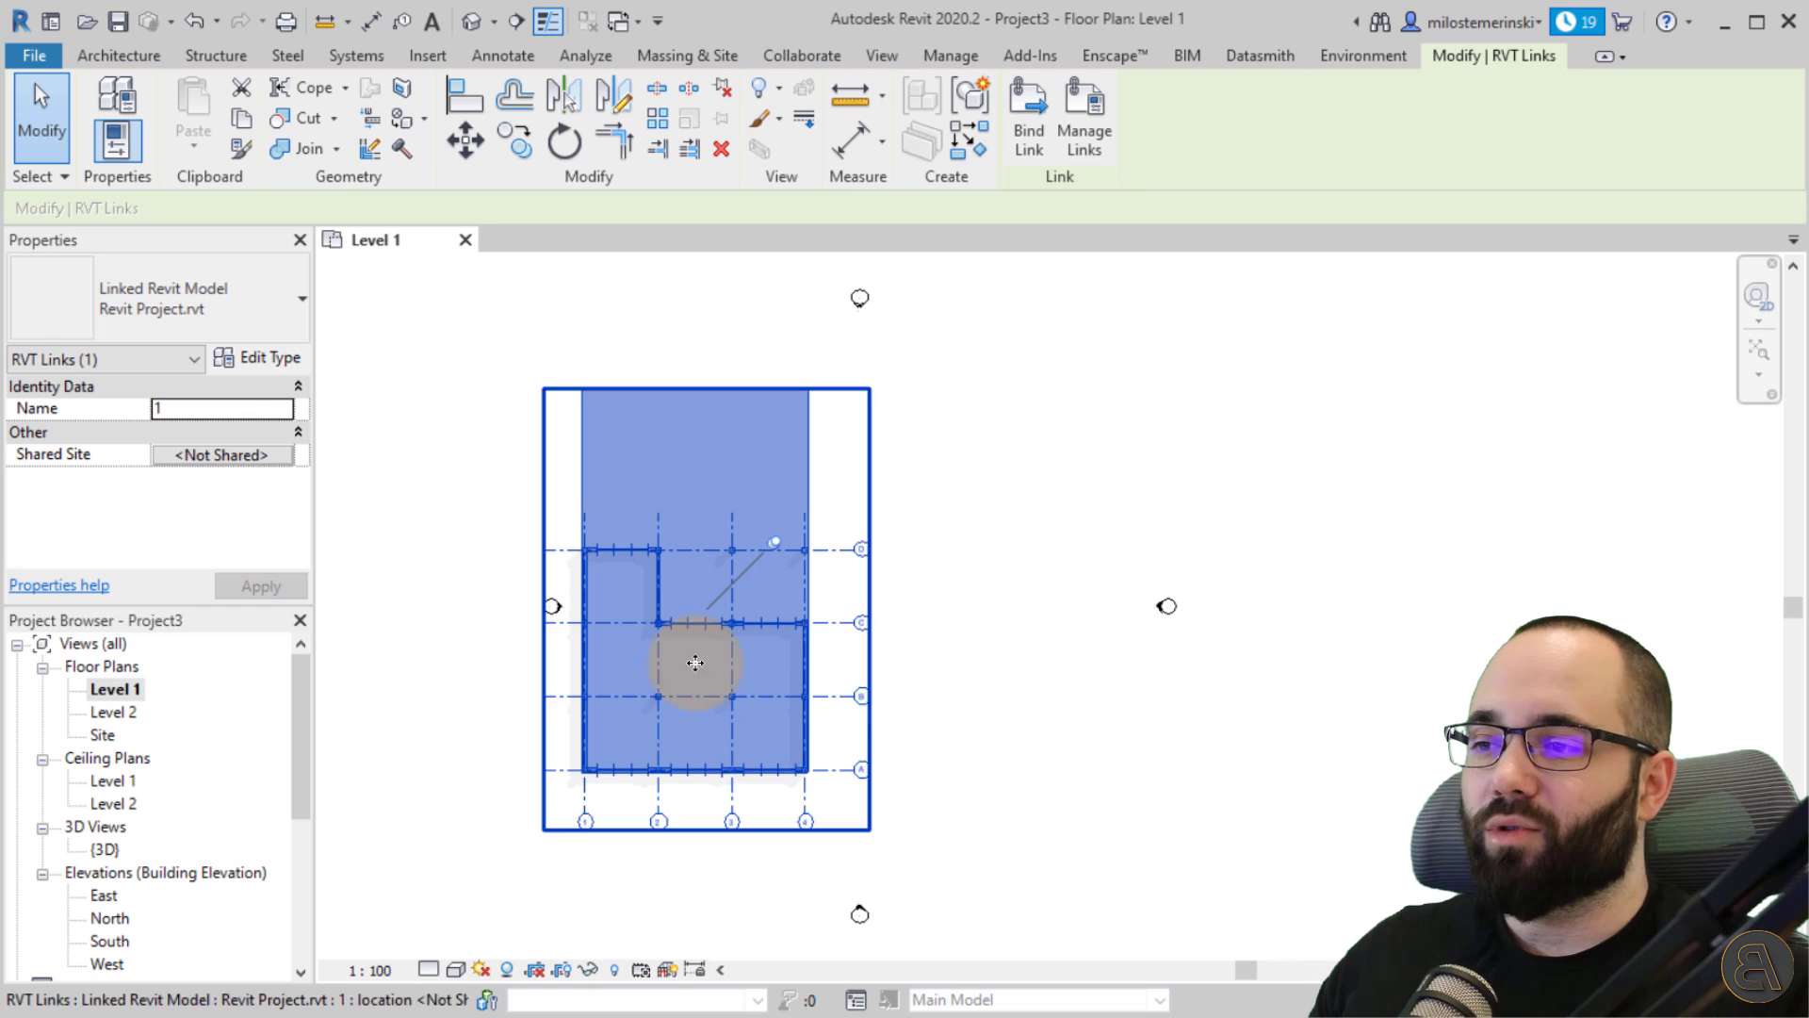
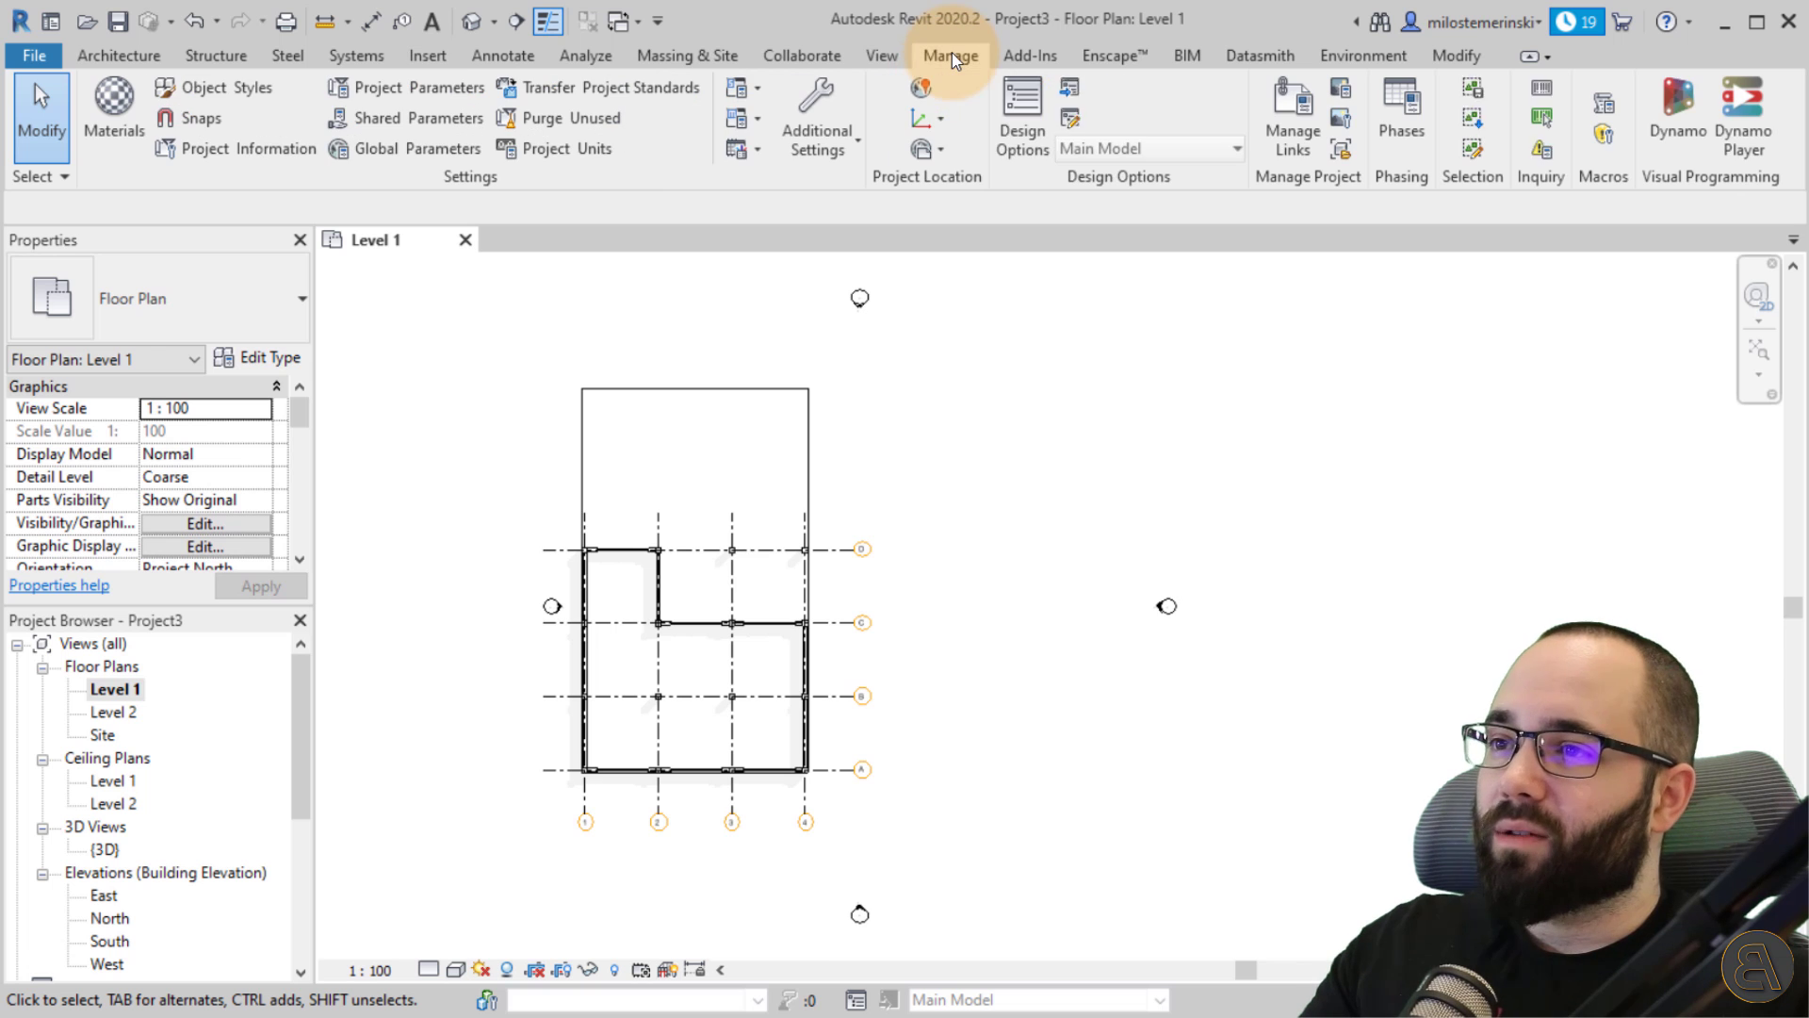
pyautogui.click(1289, 148)
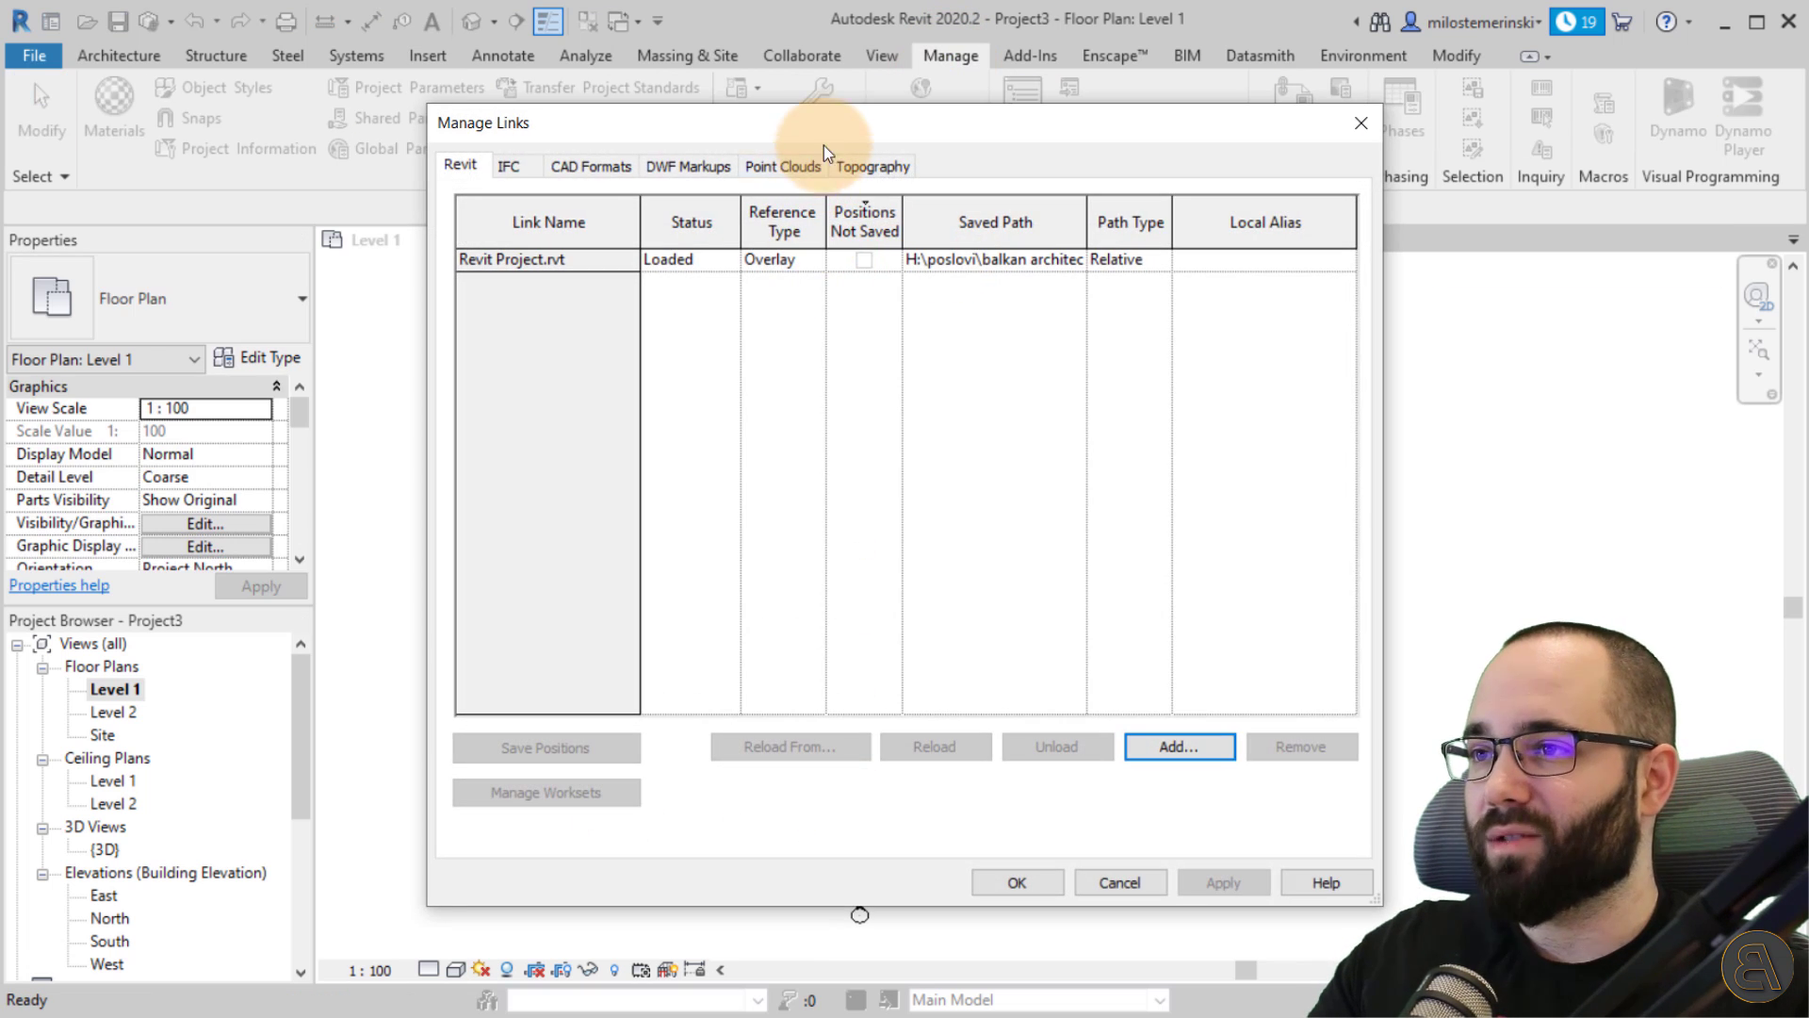
pyautogui.moveTo(820, 141); pyautogui.dragTo(599, 156)
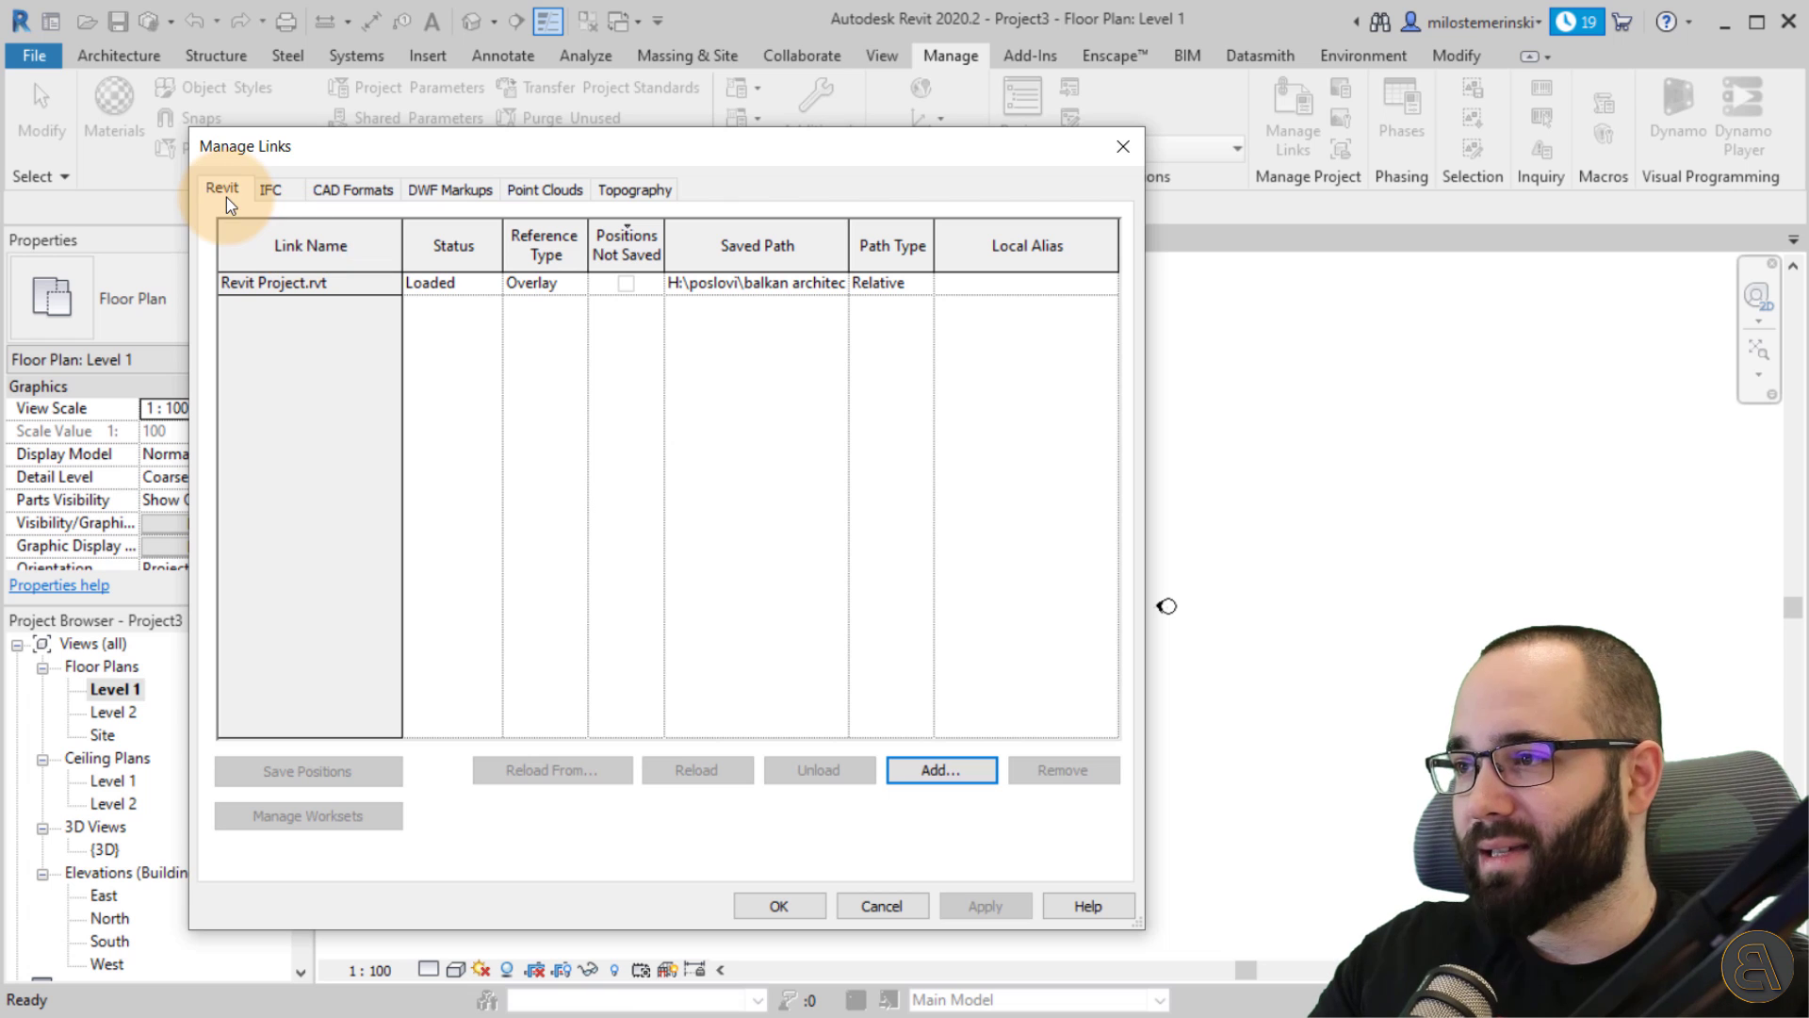
pyautogui.click(224, 283)
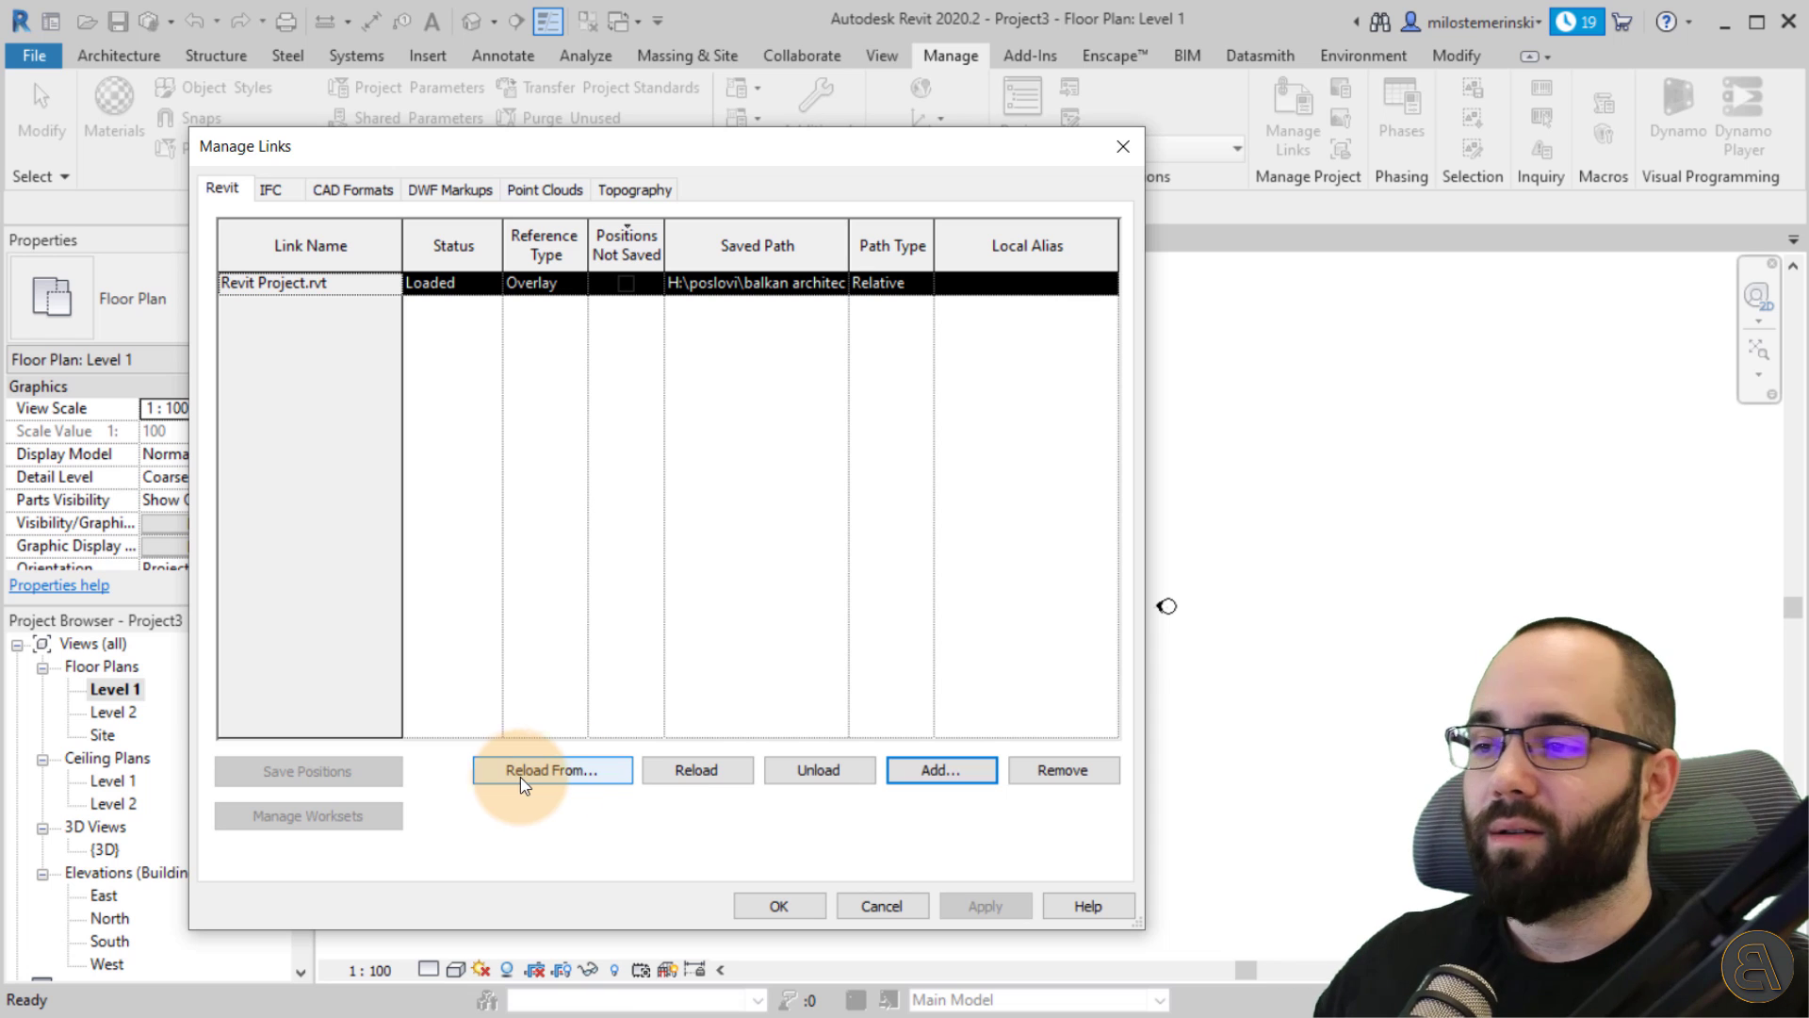
pyautogui.click(696, 769)
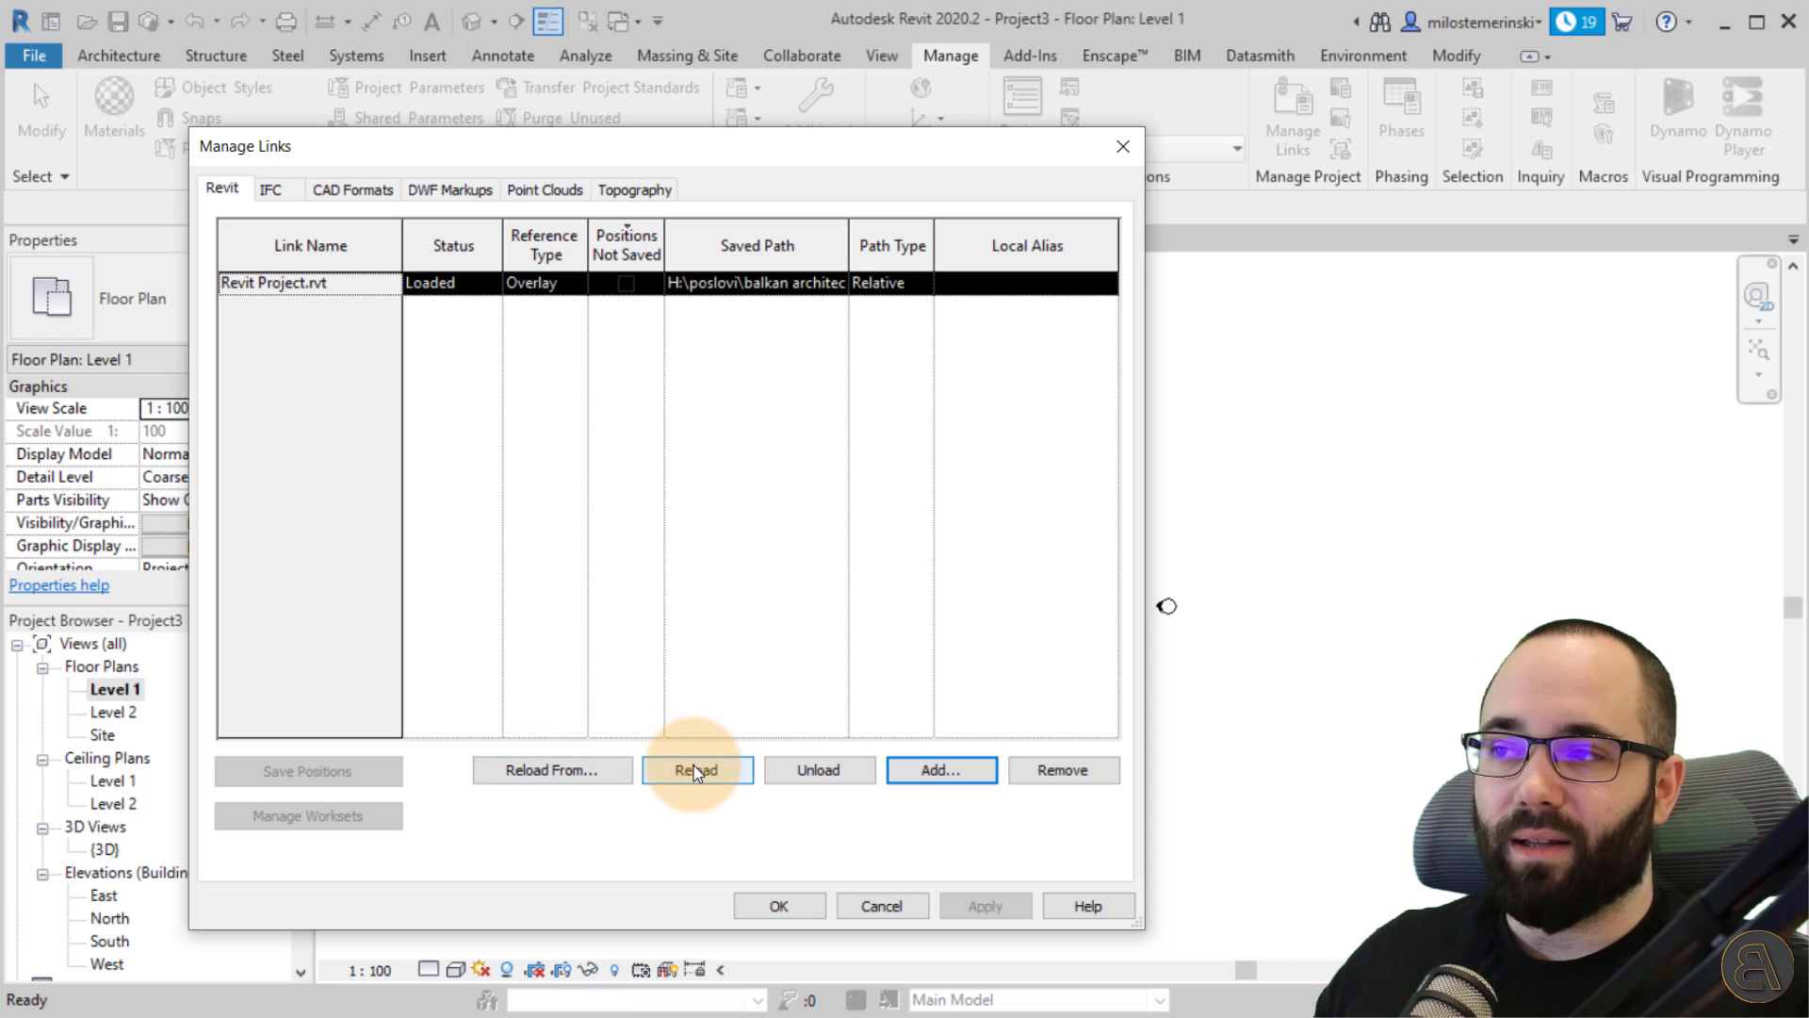
# Review the reference type and path type options of Revit Project.rvt, keeping Overlay and Relative, and close the link manager.
pyautogui.click(574, 284)
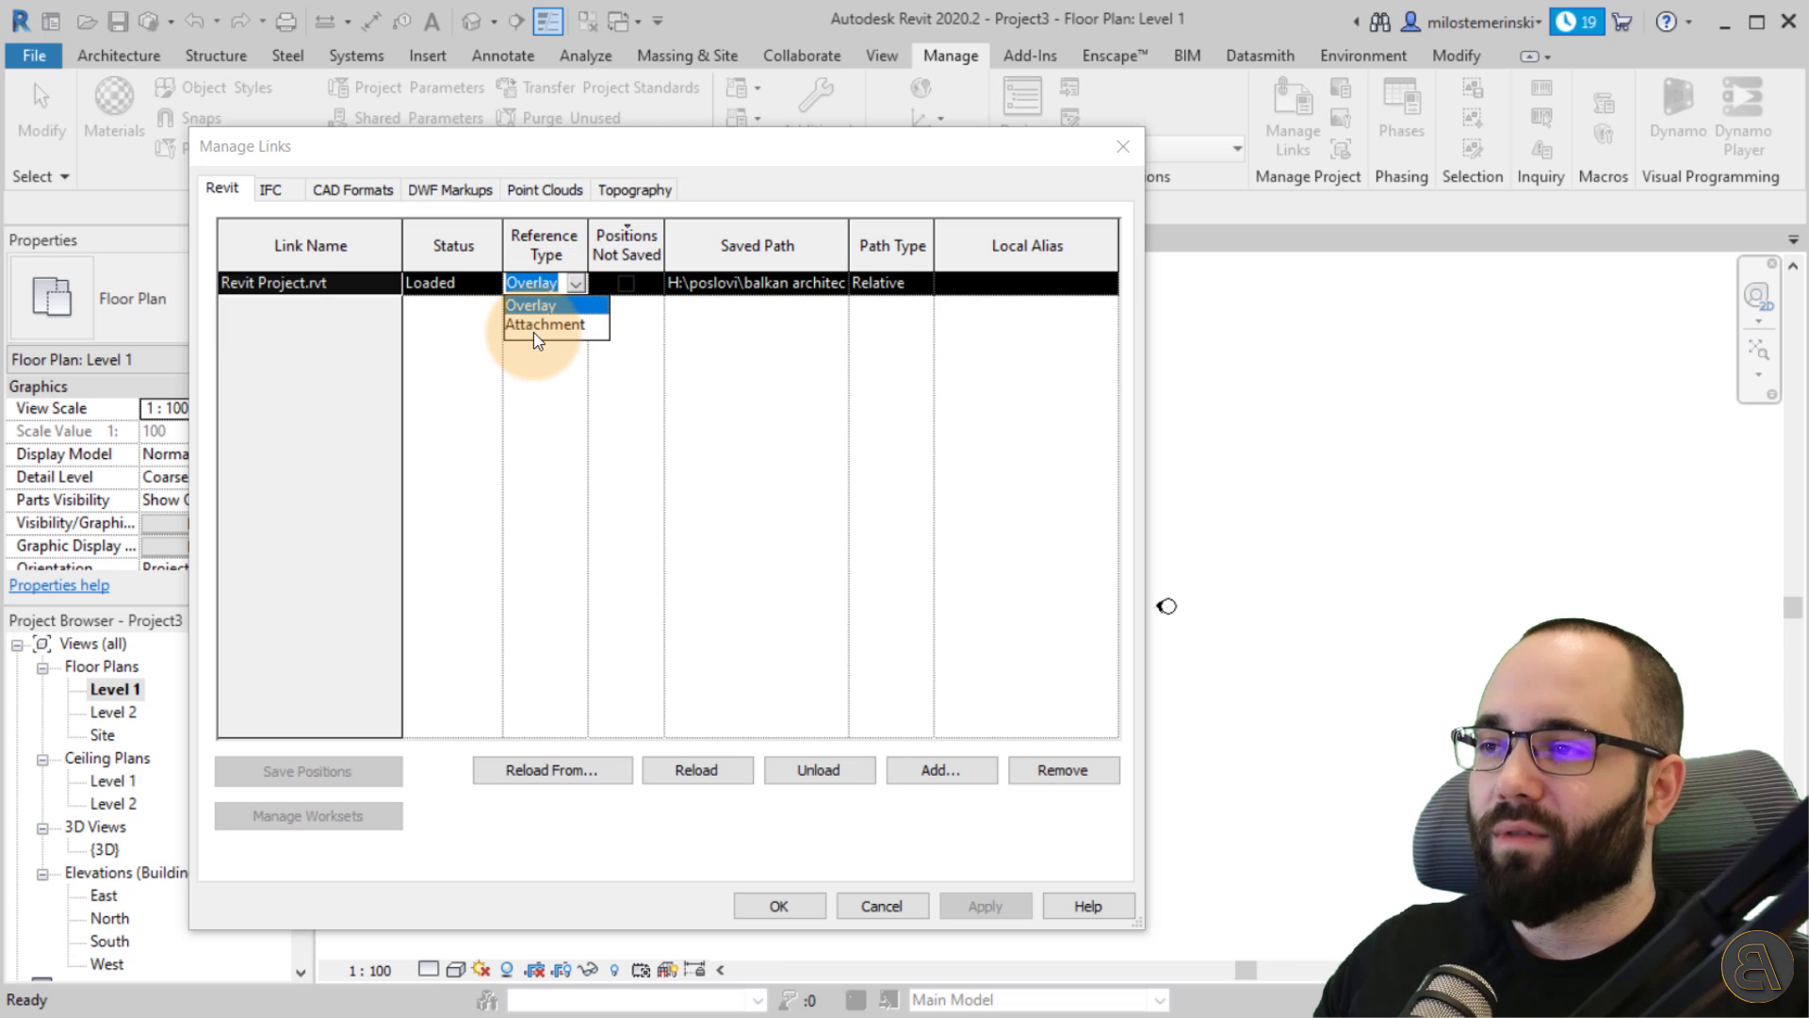
pyautogui.click(577, 283)
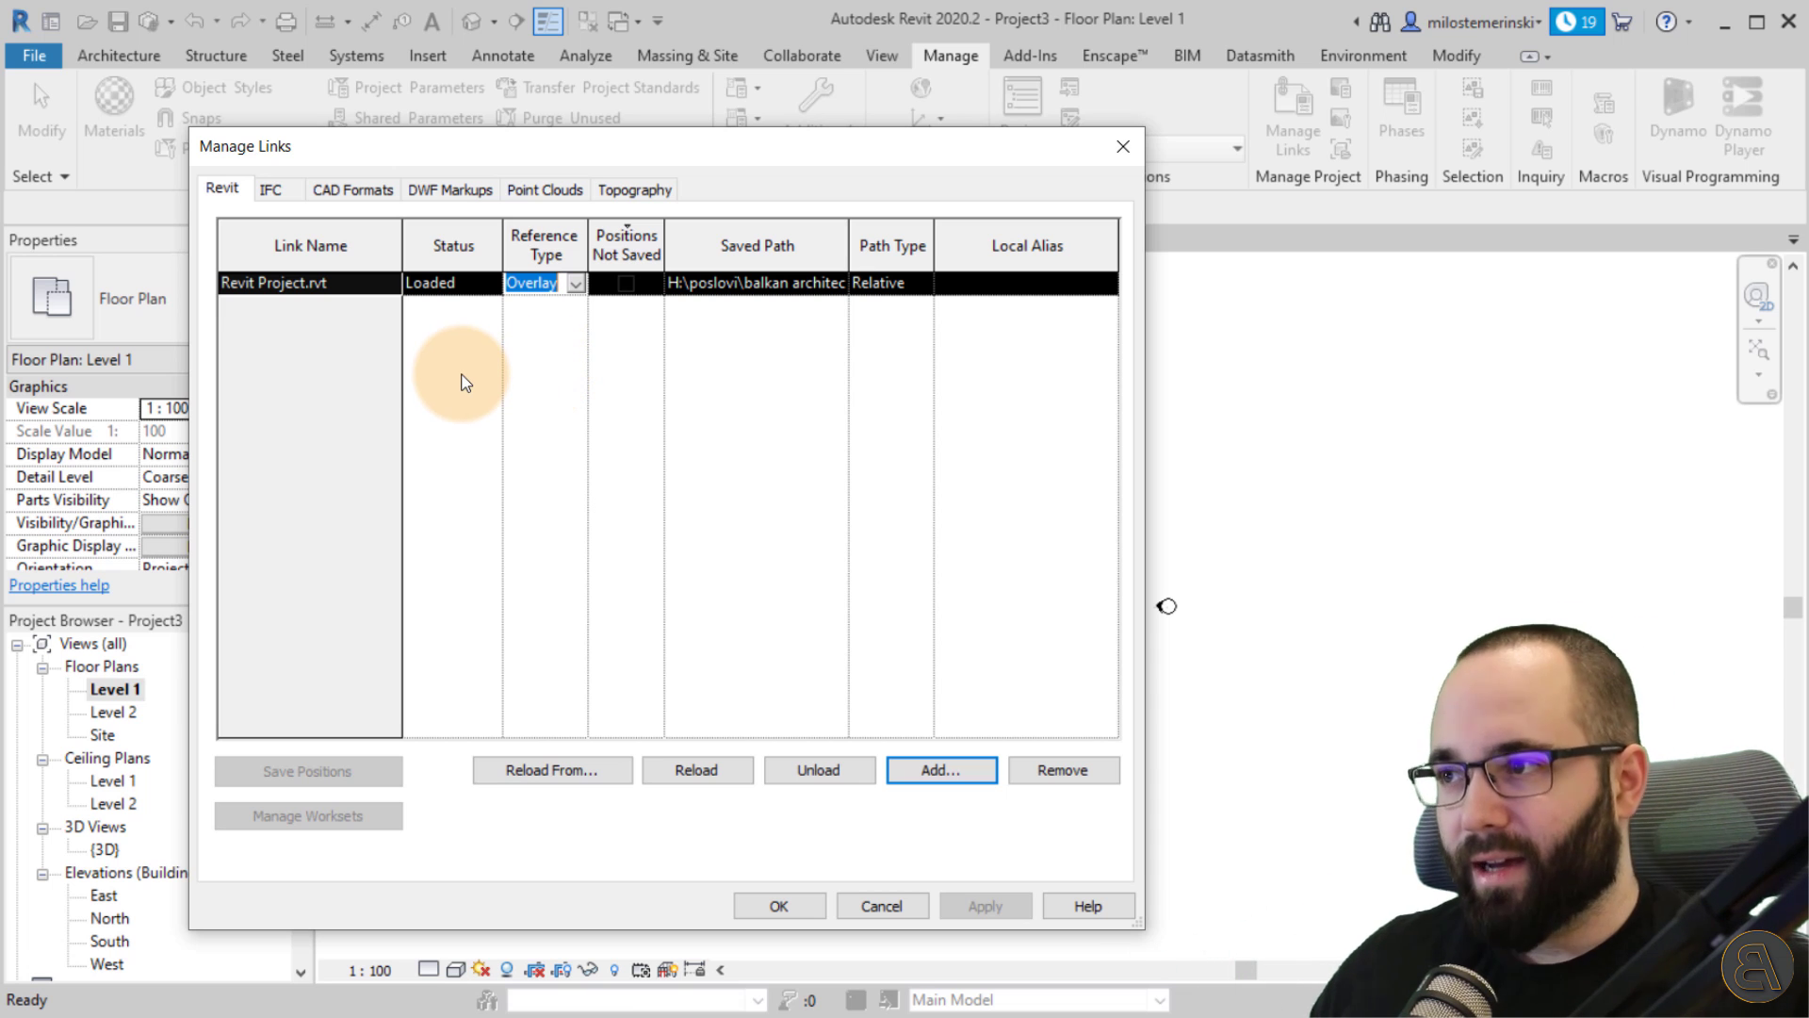
pyautogui.click(396, 330)
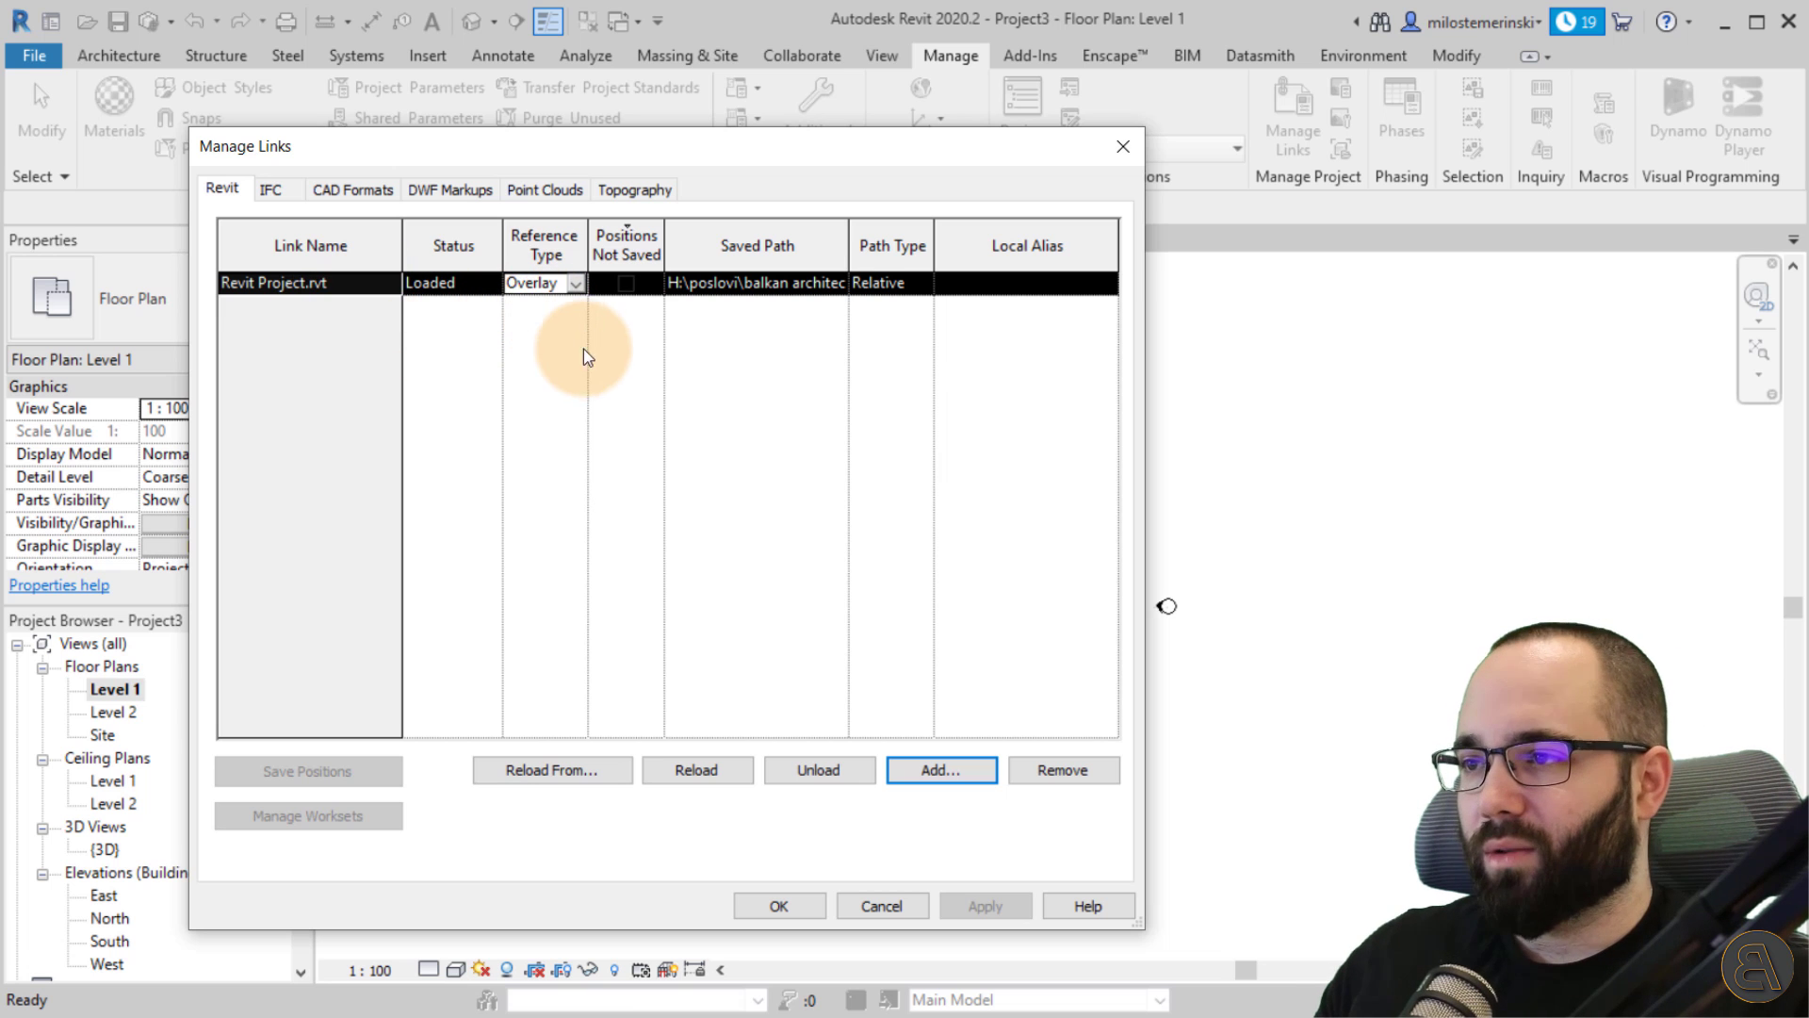
pyautogui.click(914, 287)
pyautogui.click(919, 285)
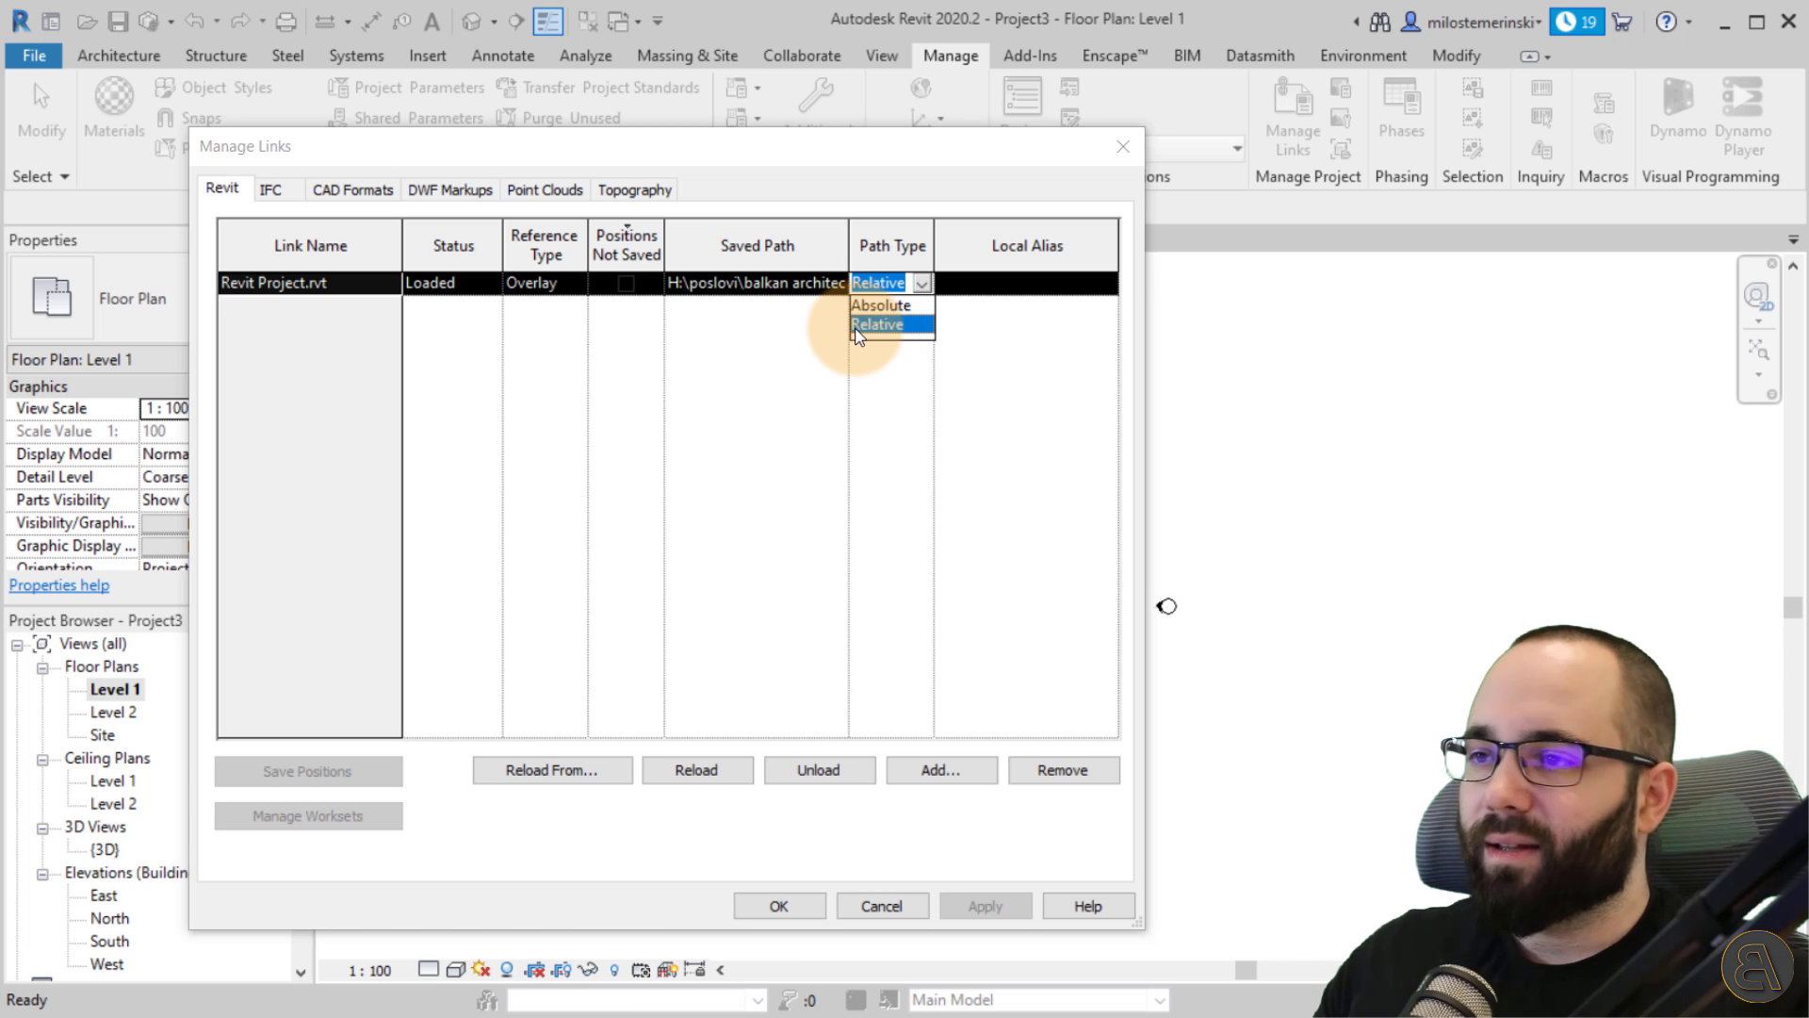
pyautogui.click(884, 330)
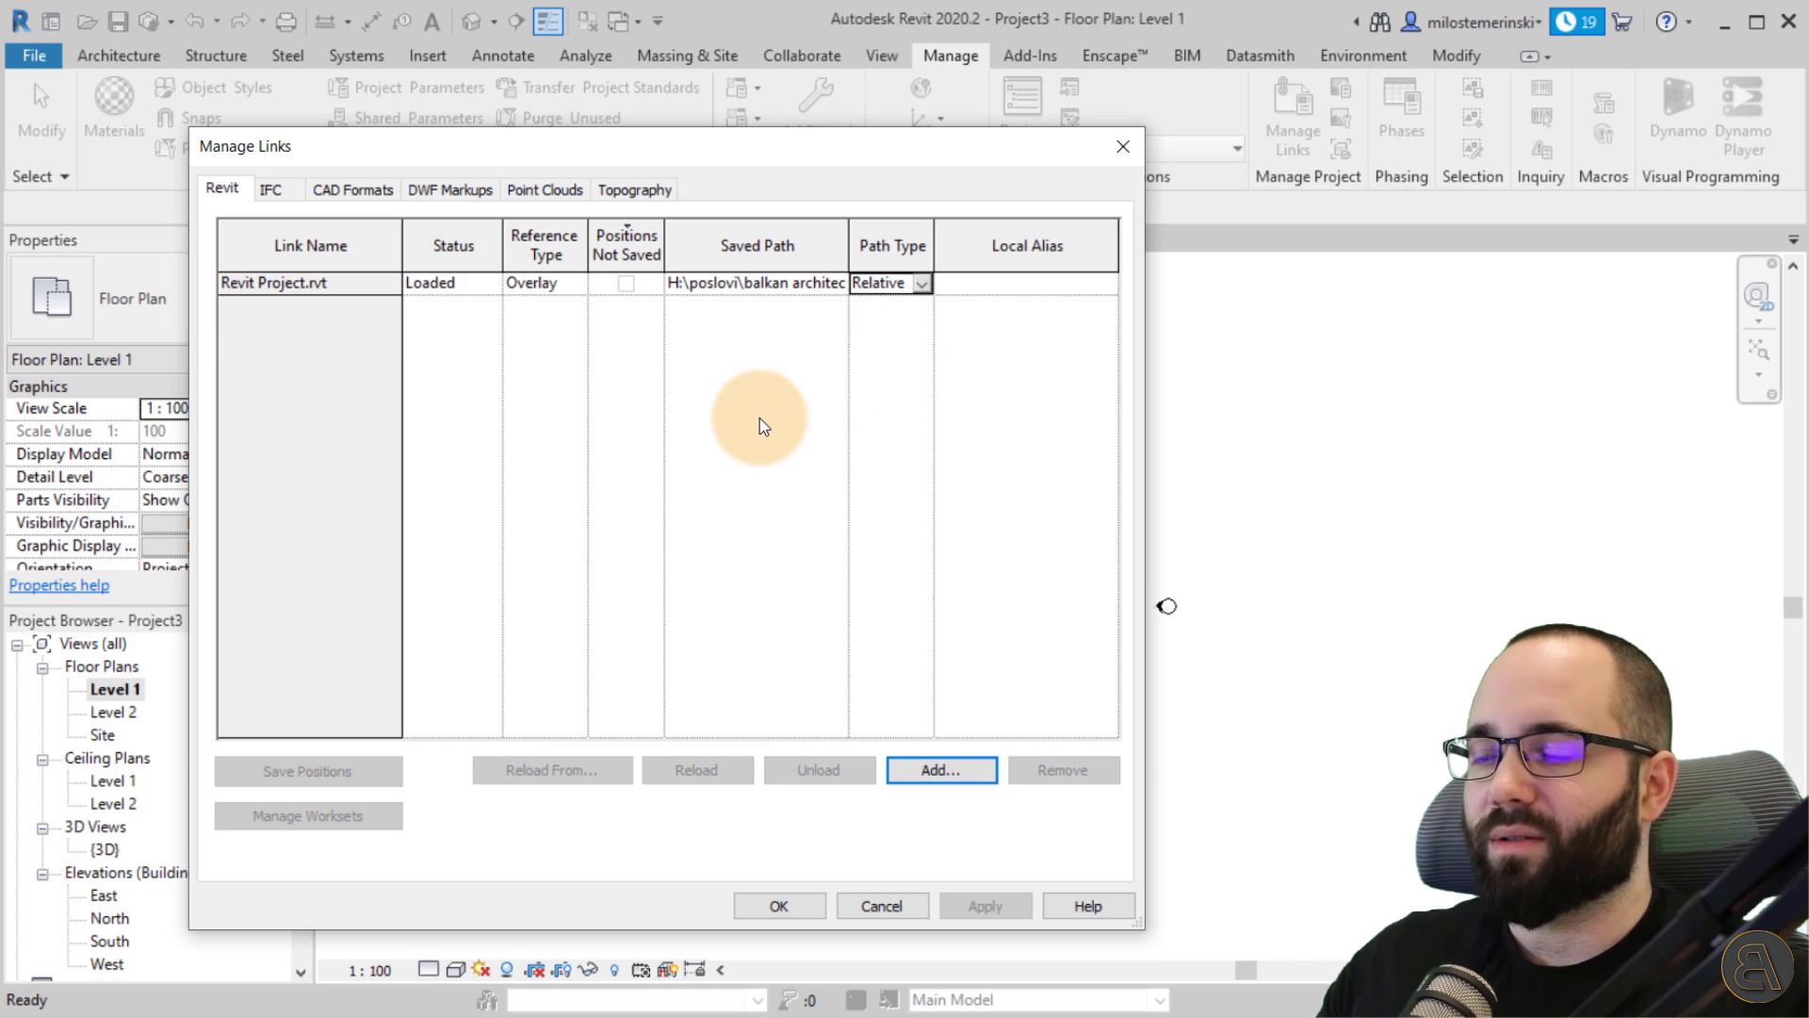
pyautogui.click(1121, 146)
pyautogui.click(720, 398)
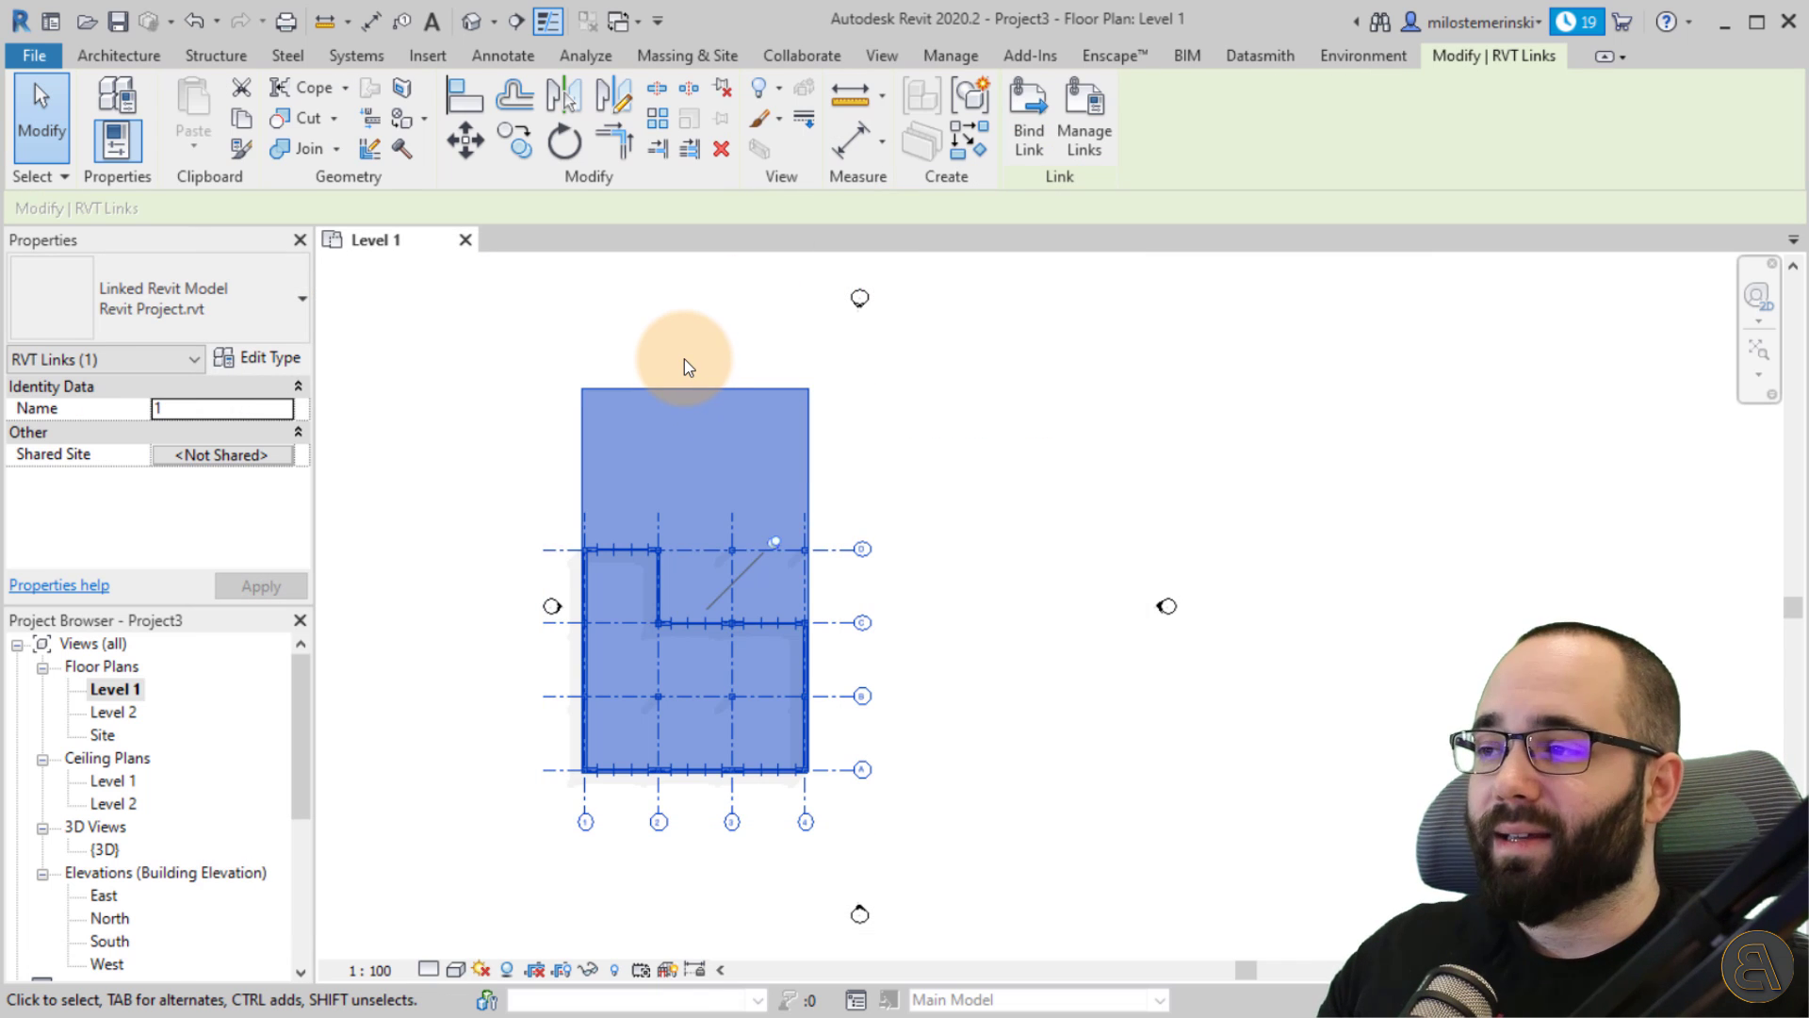
pyautogui.click(682, 358)
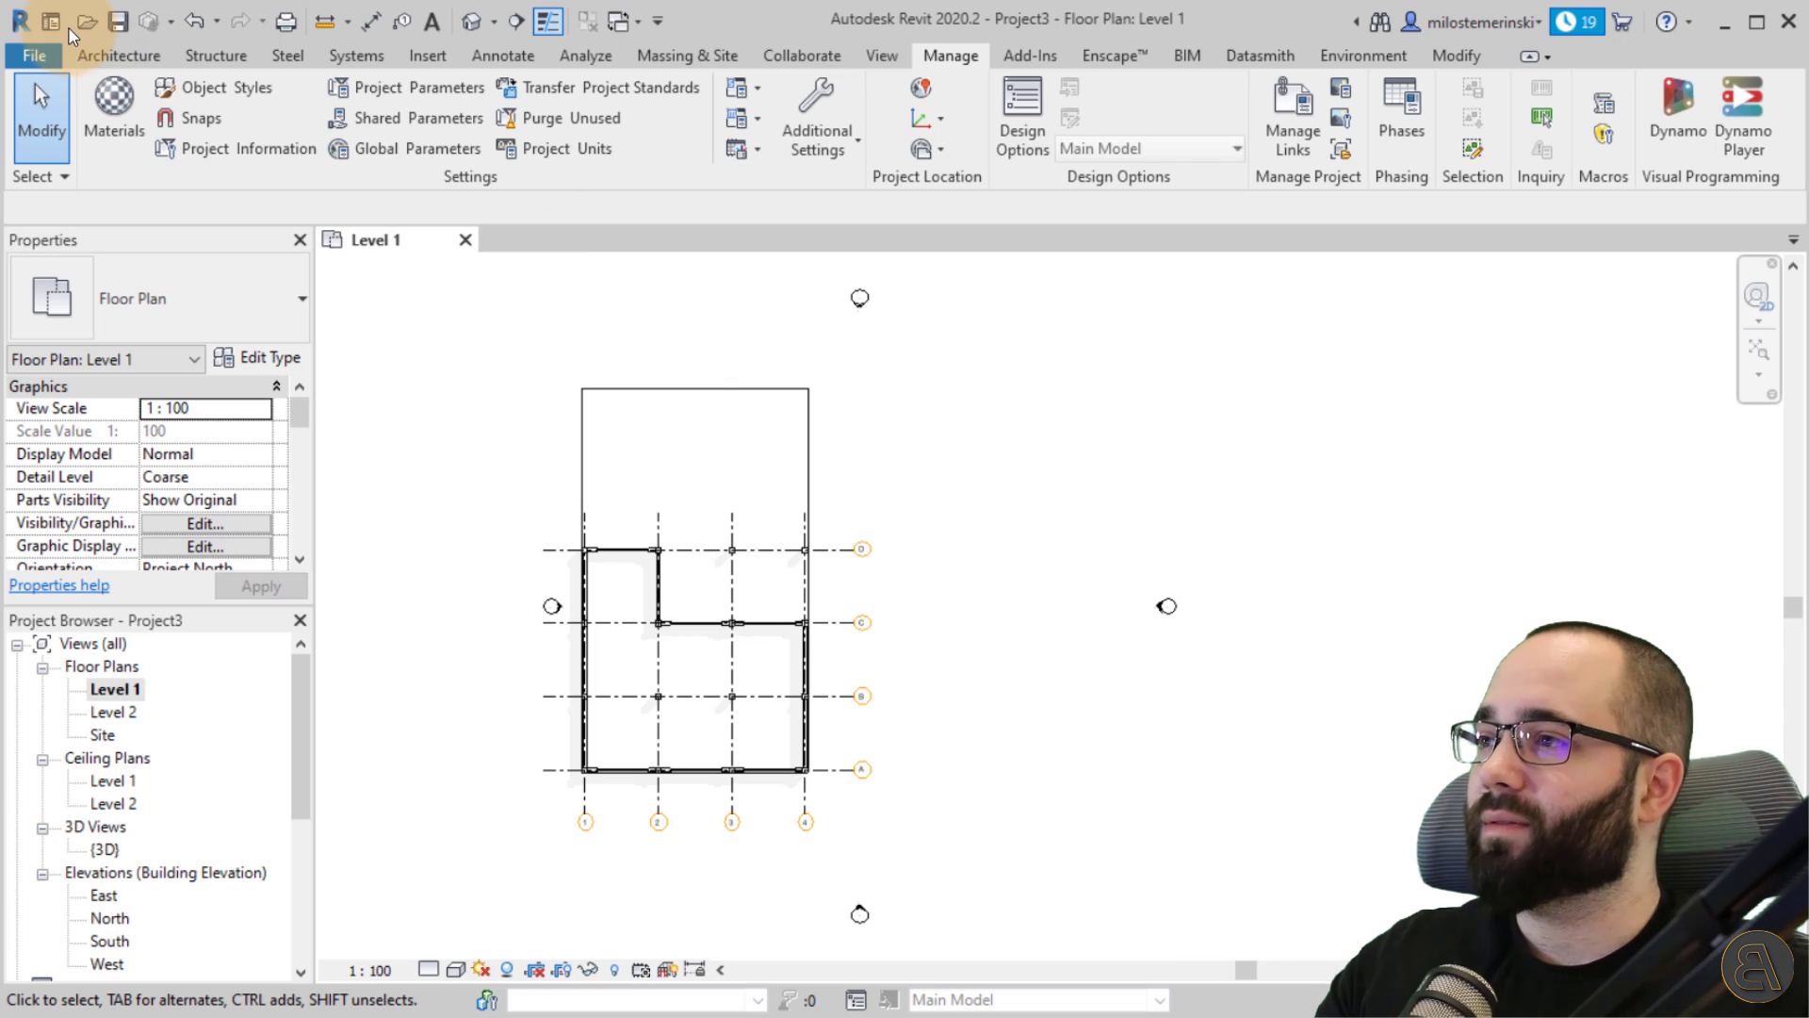
# Try to place a room inside the linked building's walls on Level 1.
pyautogui.click(107, 58)
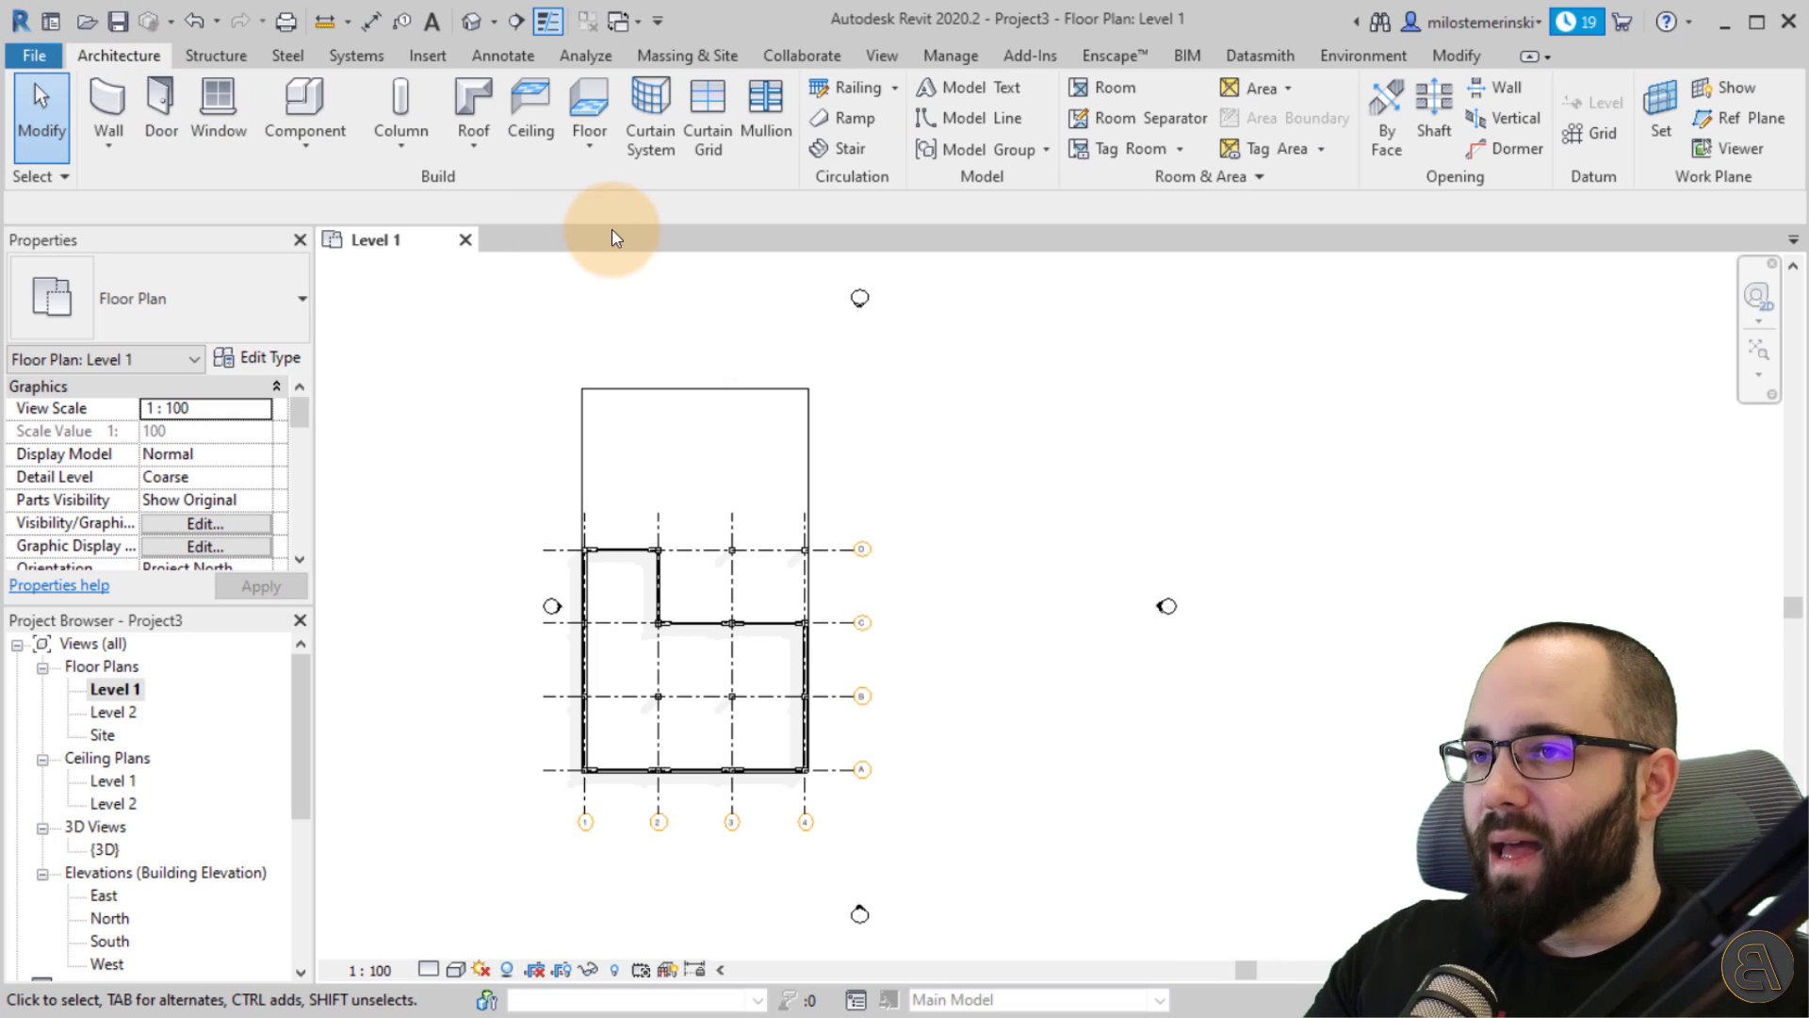
pyautogui.press('r')
pyautogui.press('m')
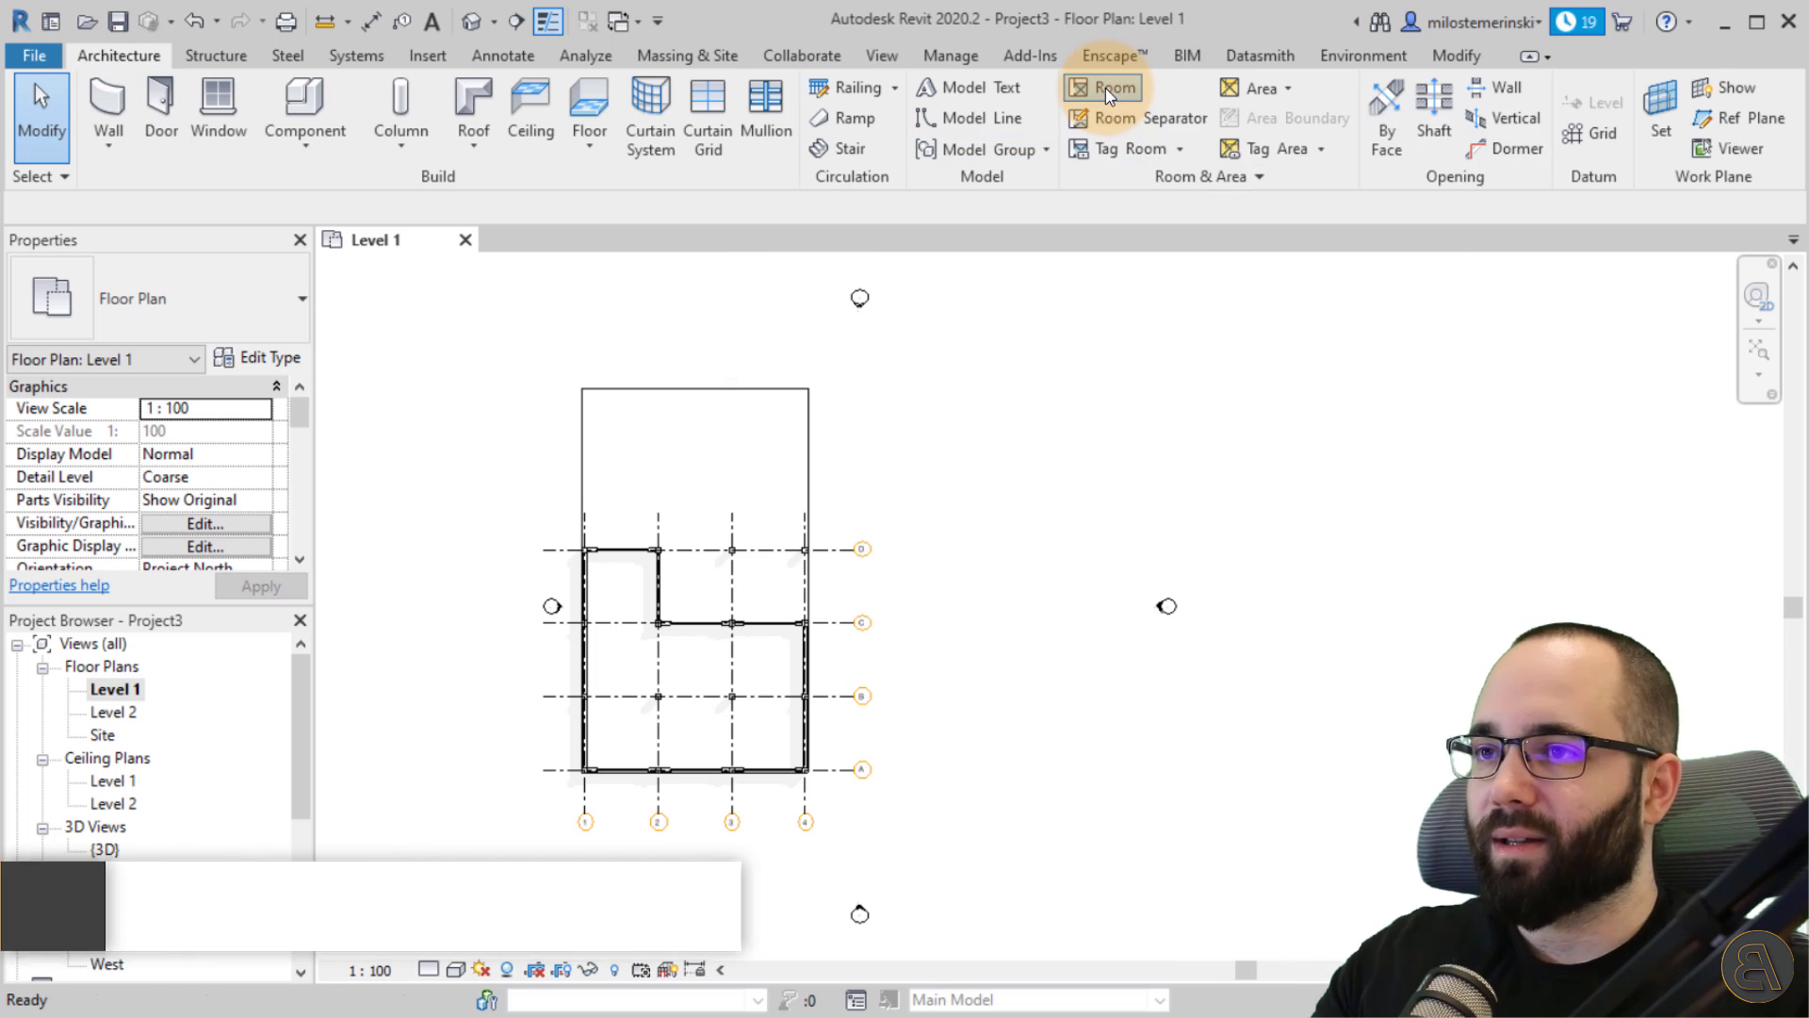
pyautogui.scroll(5, 631, 656)
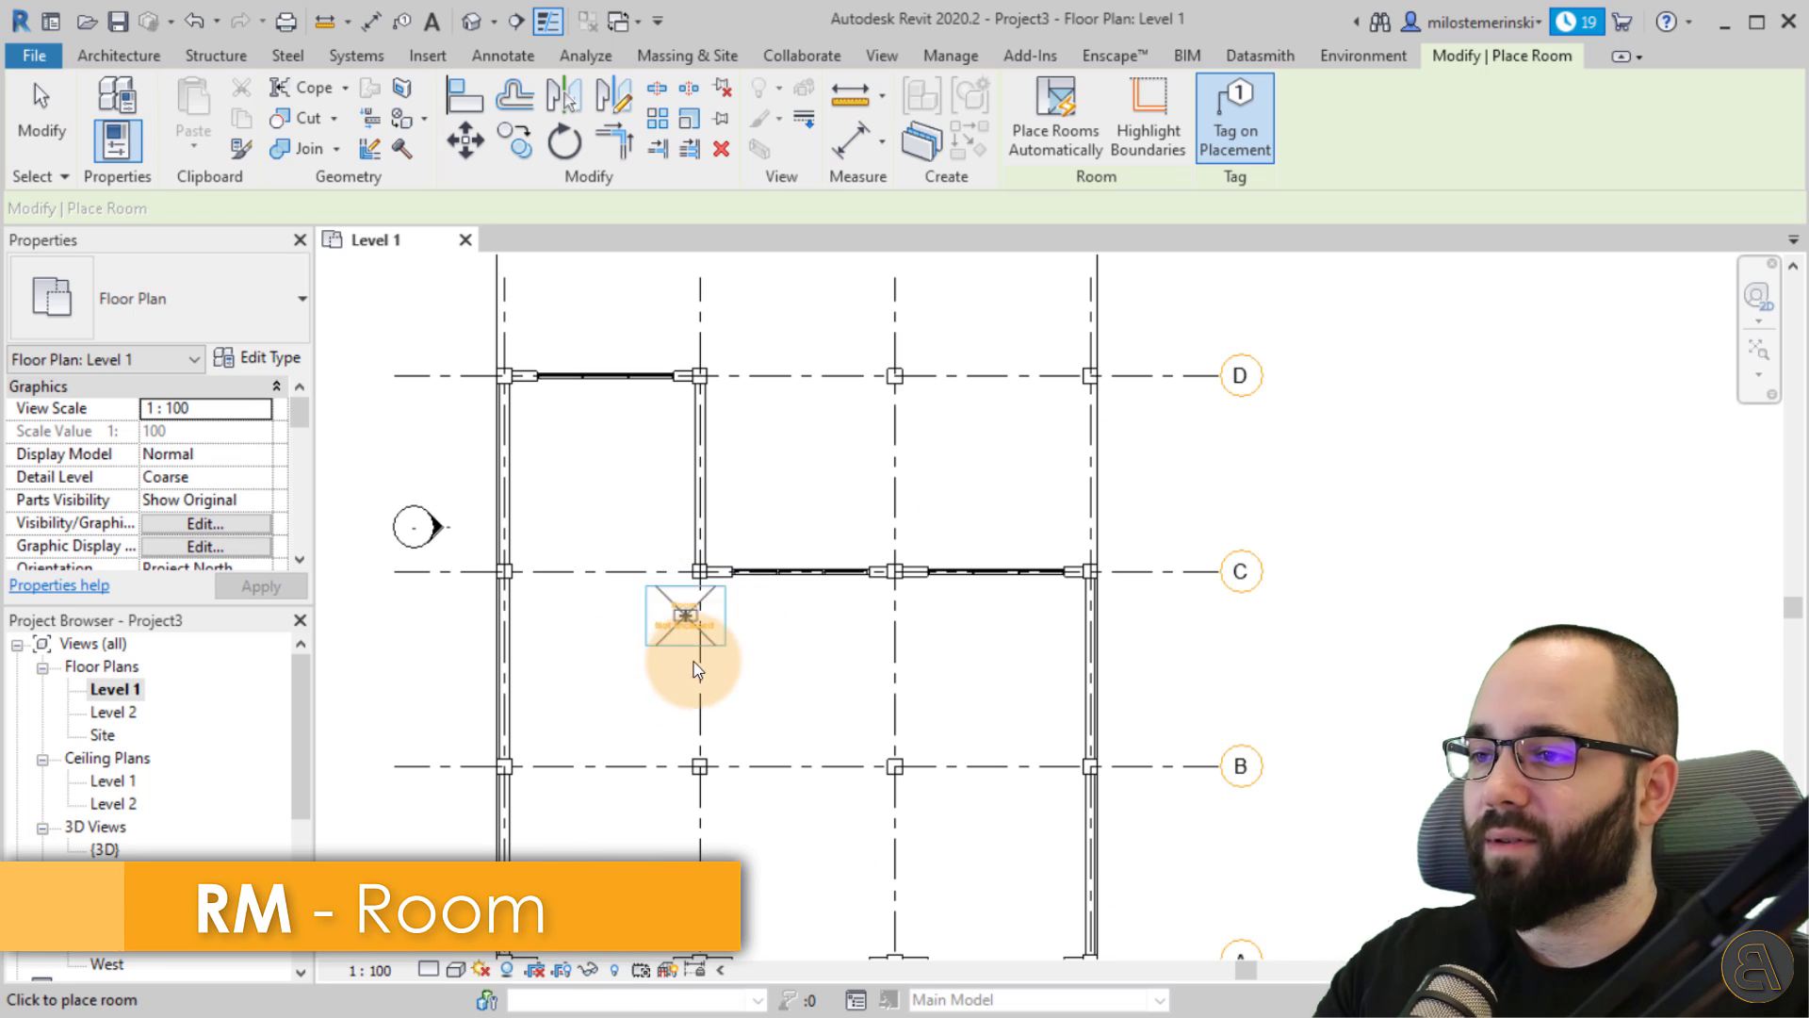
pyautogui.scroll(-3, 783, 650)
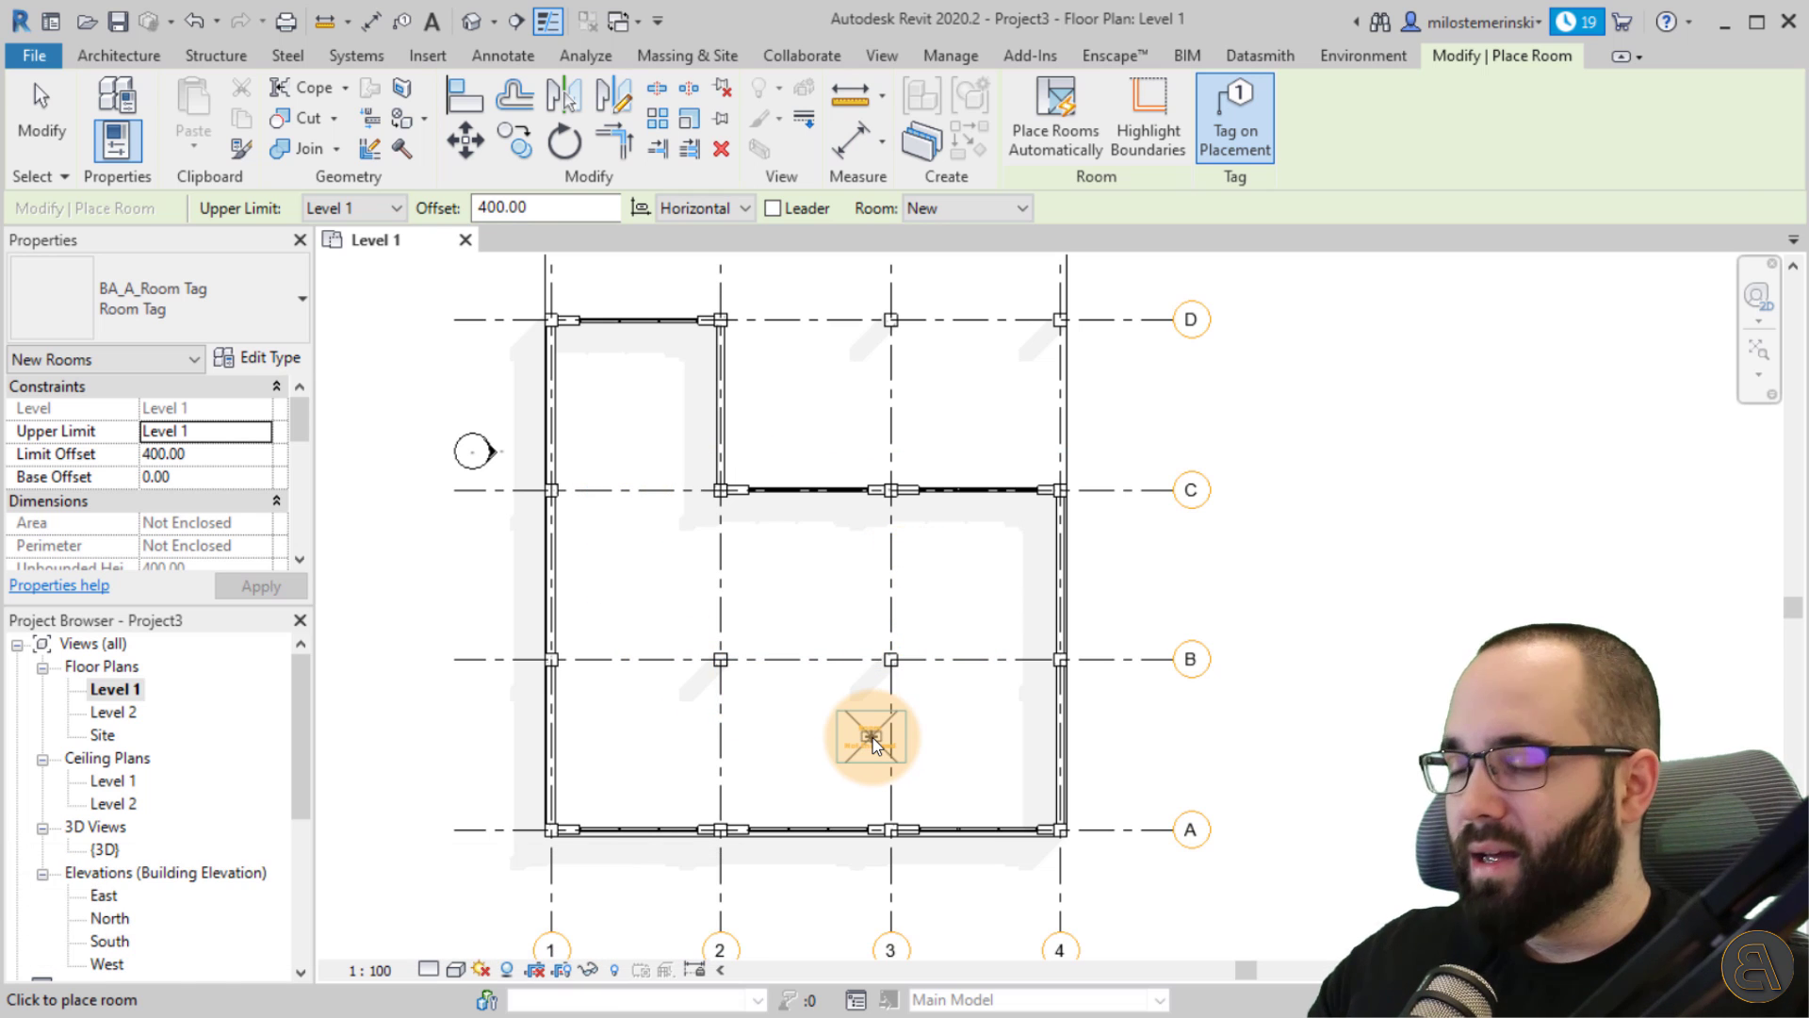
pyautogui.press('Escape')
pyautogui.press('Escape')
# Enable Room Bounding in the type properties of the linked Revit Project.rvt model.
pyautogui.click(828, 513)
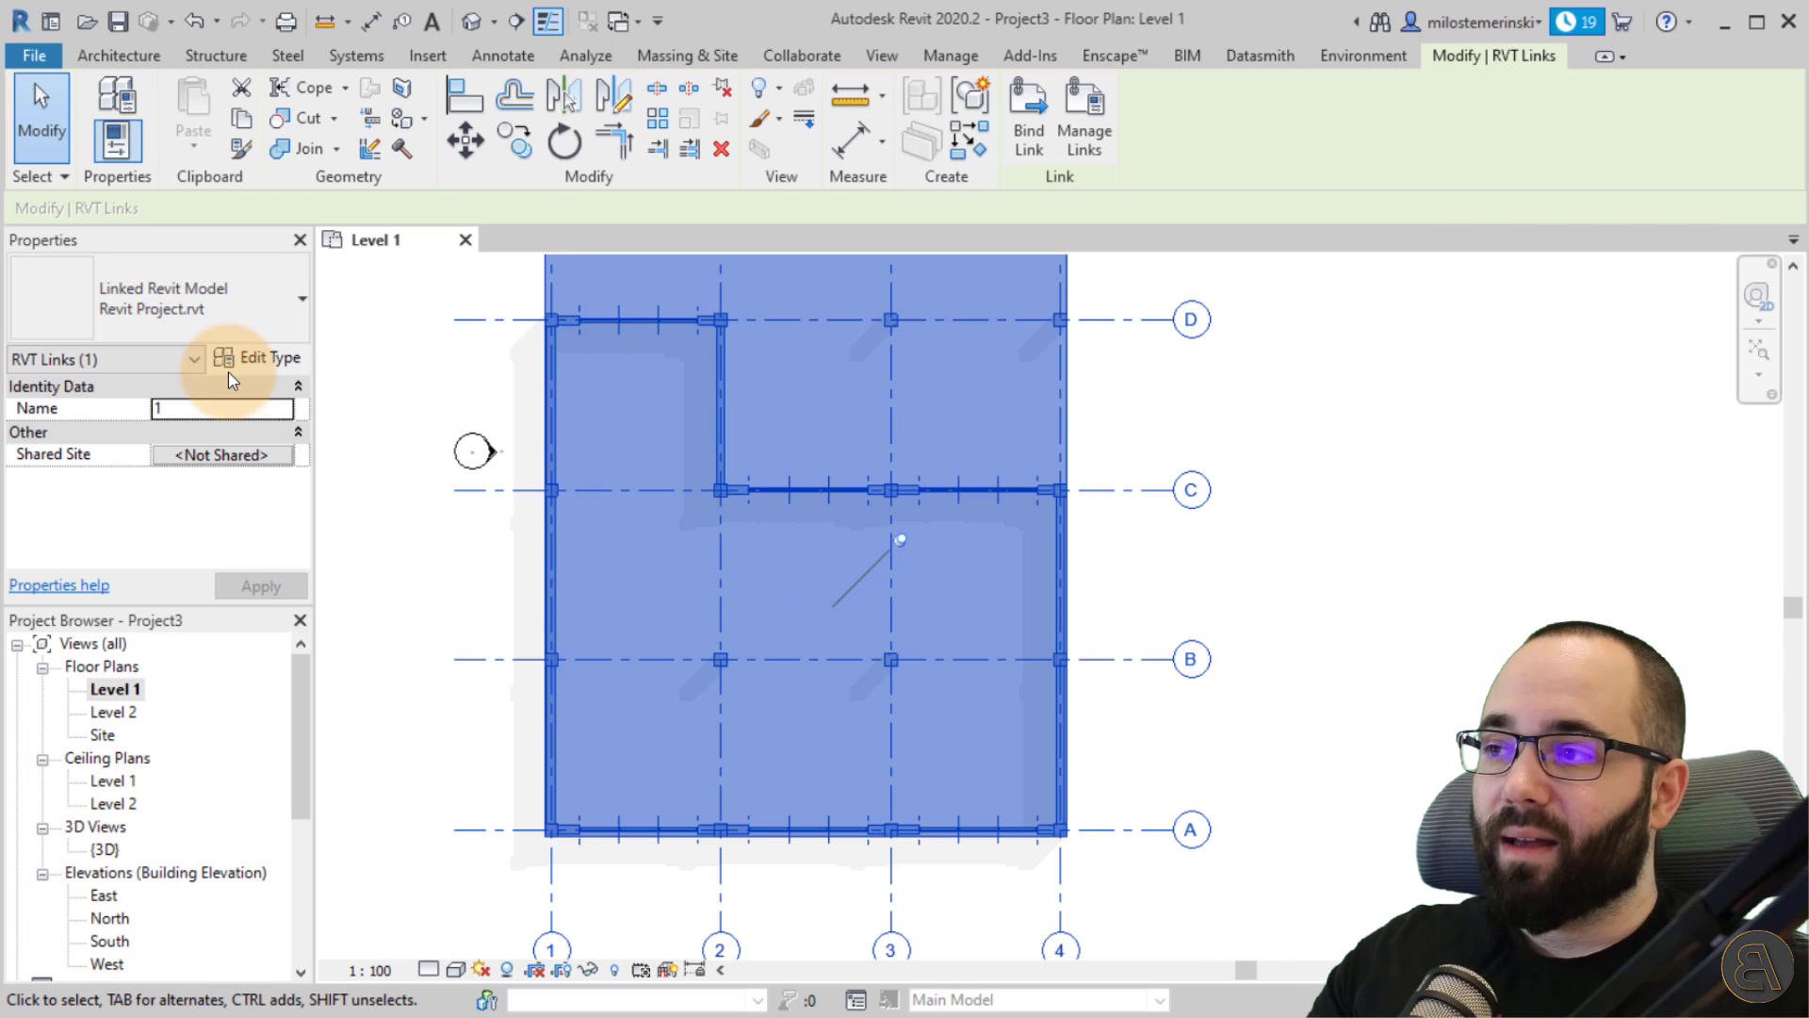
pyautogui.click(271, 361)
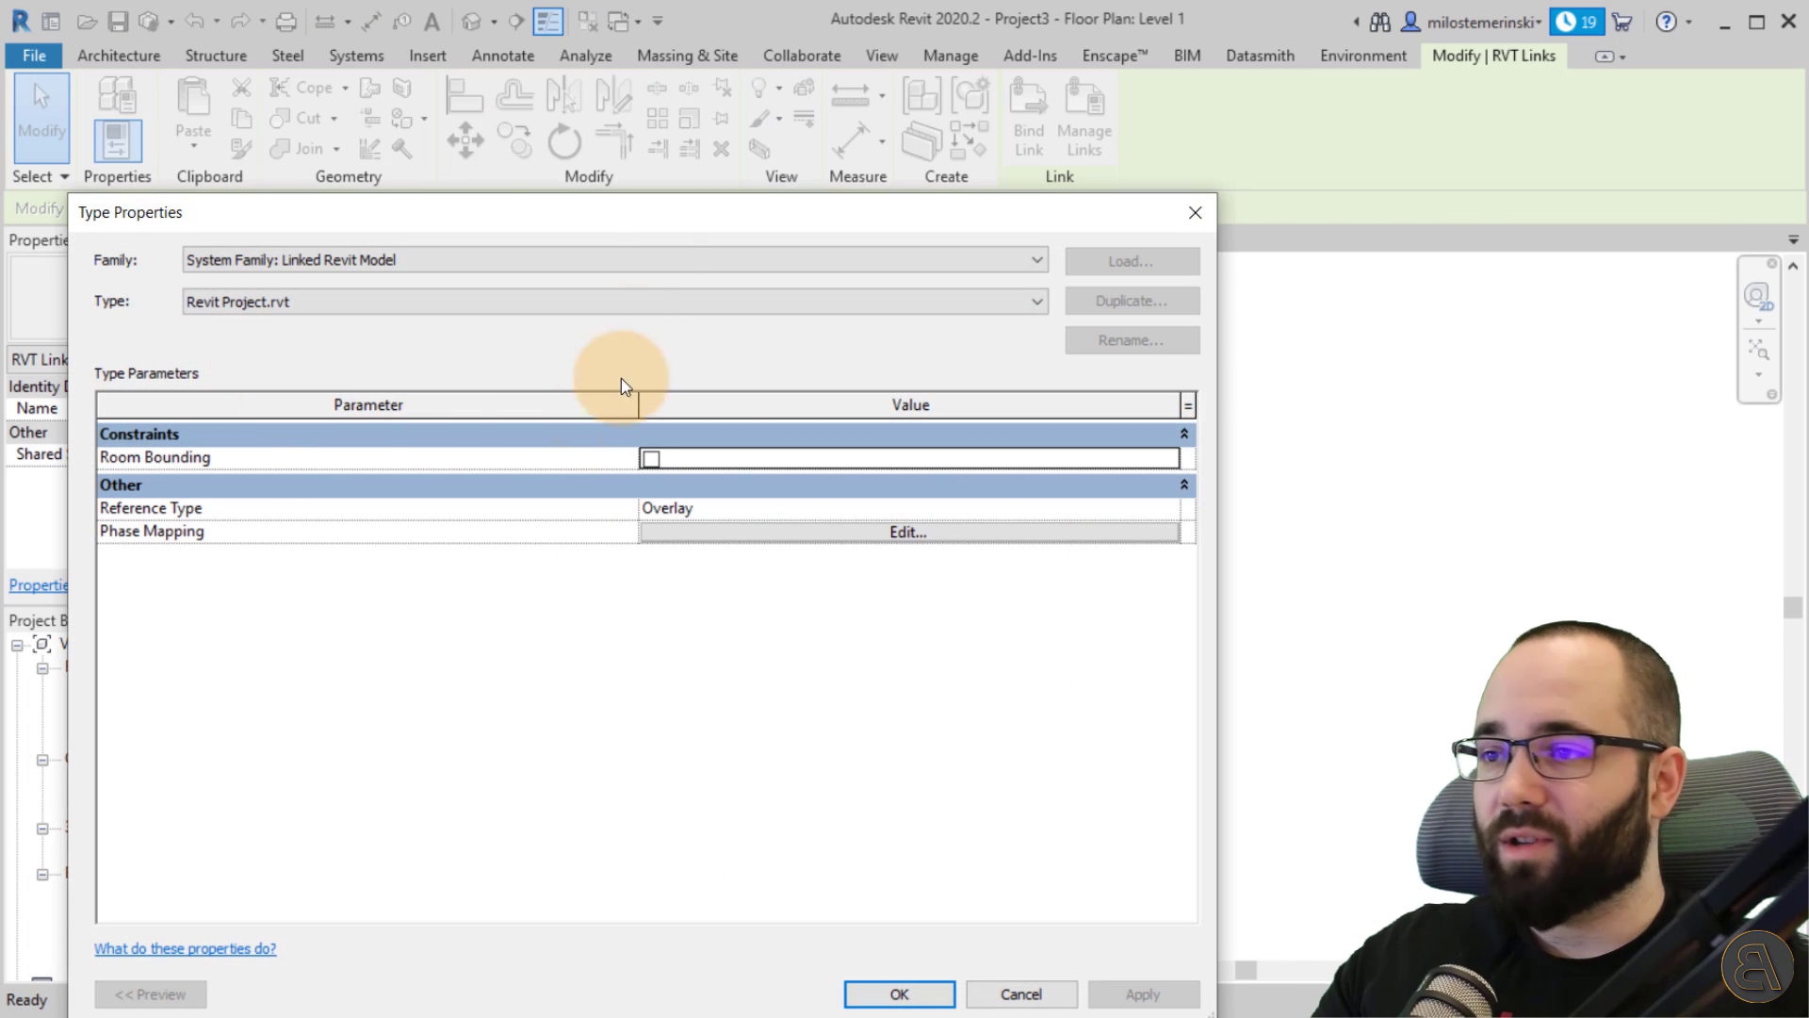
pyautogui.moveTo(645, 219); pyautogui.dragTo(674, 105)
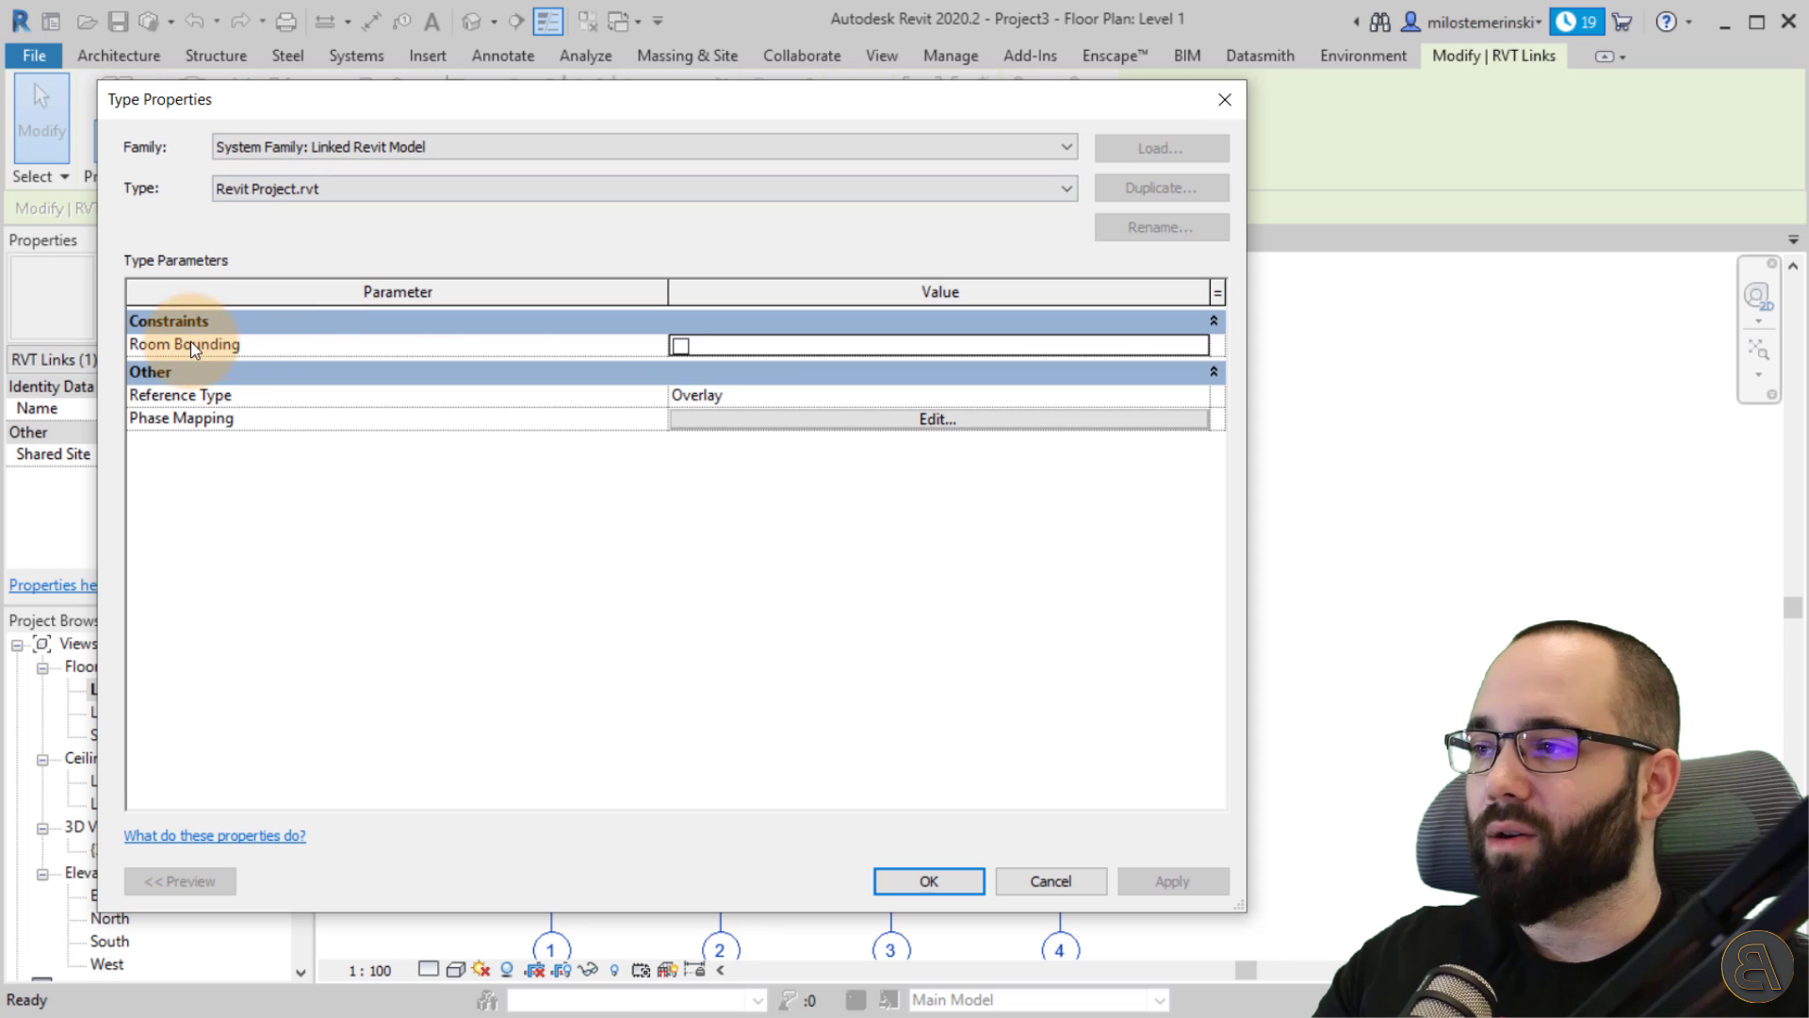
pyautogui.click(682, 346)
pyautogui.click(1172, 884)
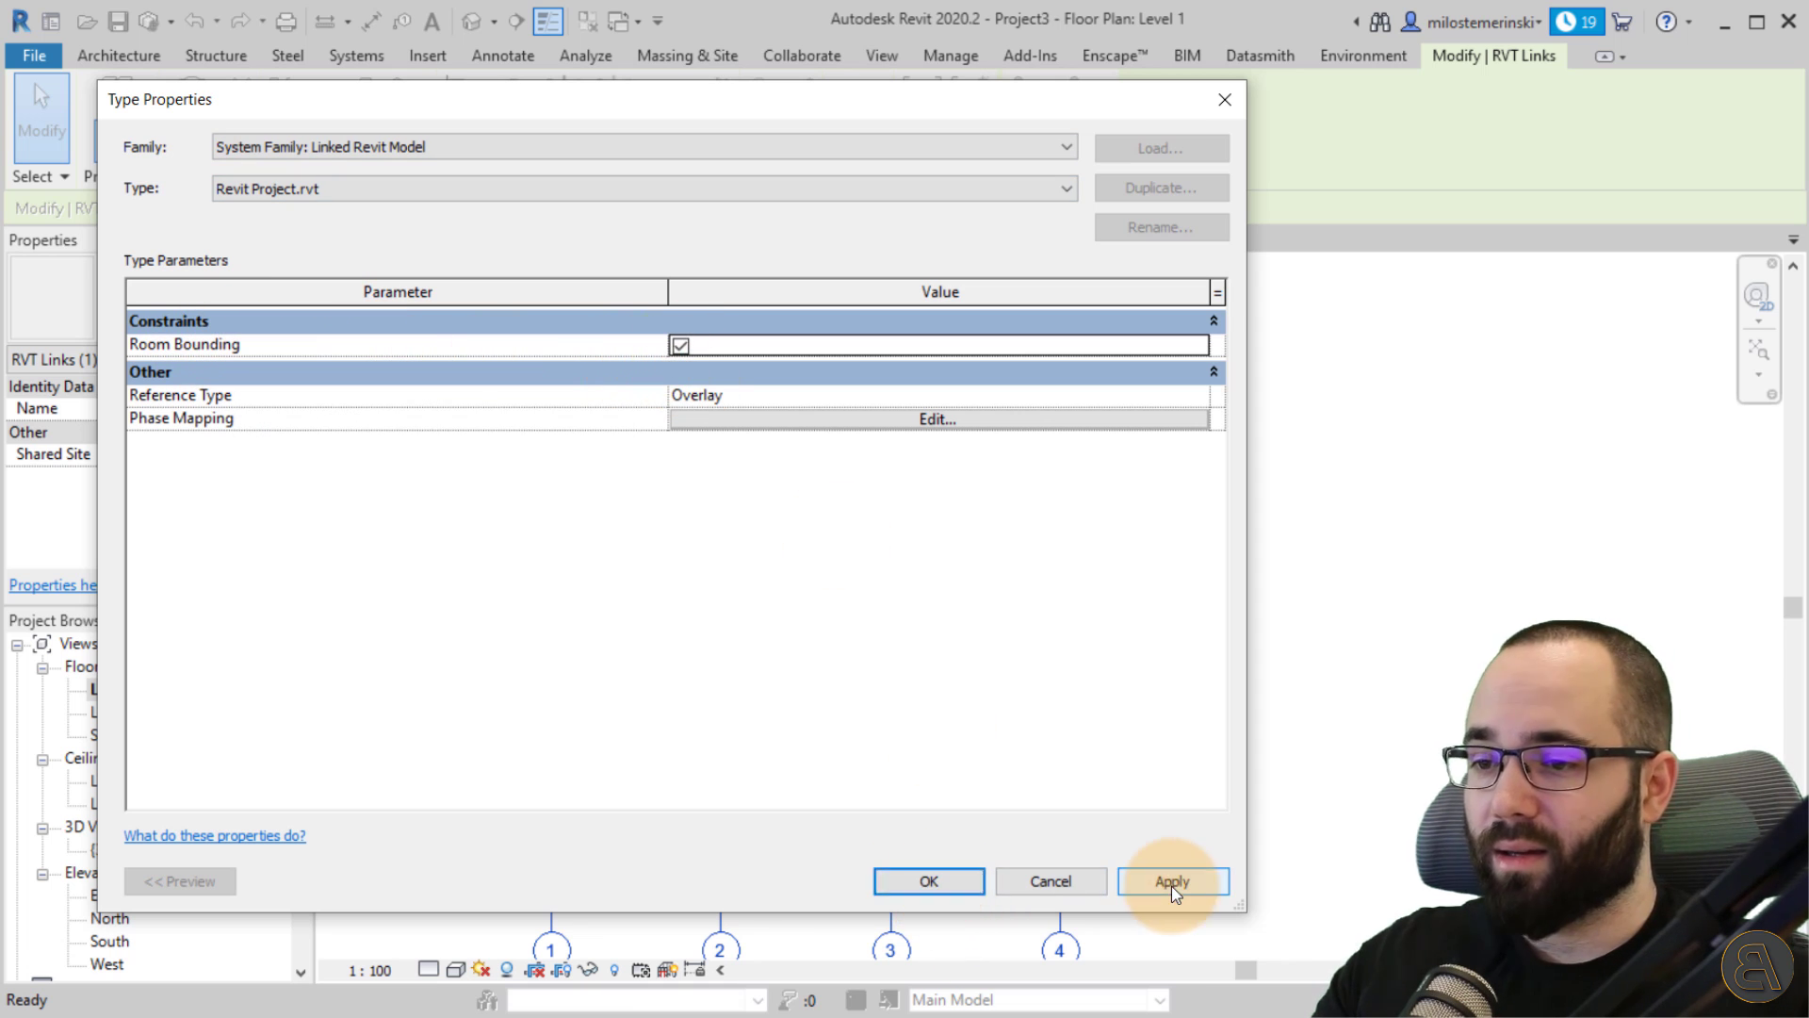
pyautogui.click(962, 880)
pyautogui.click(421, 444)
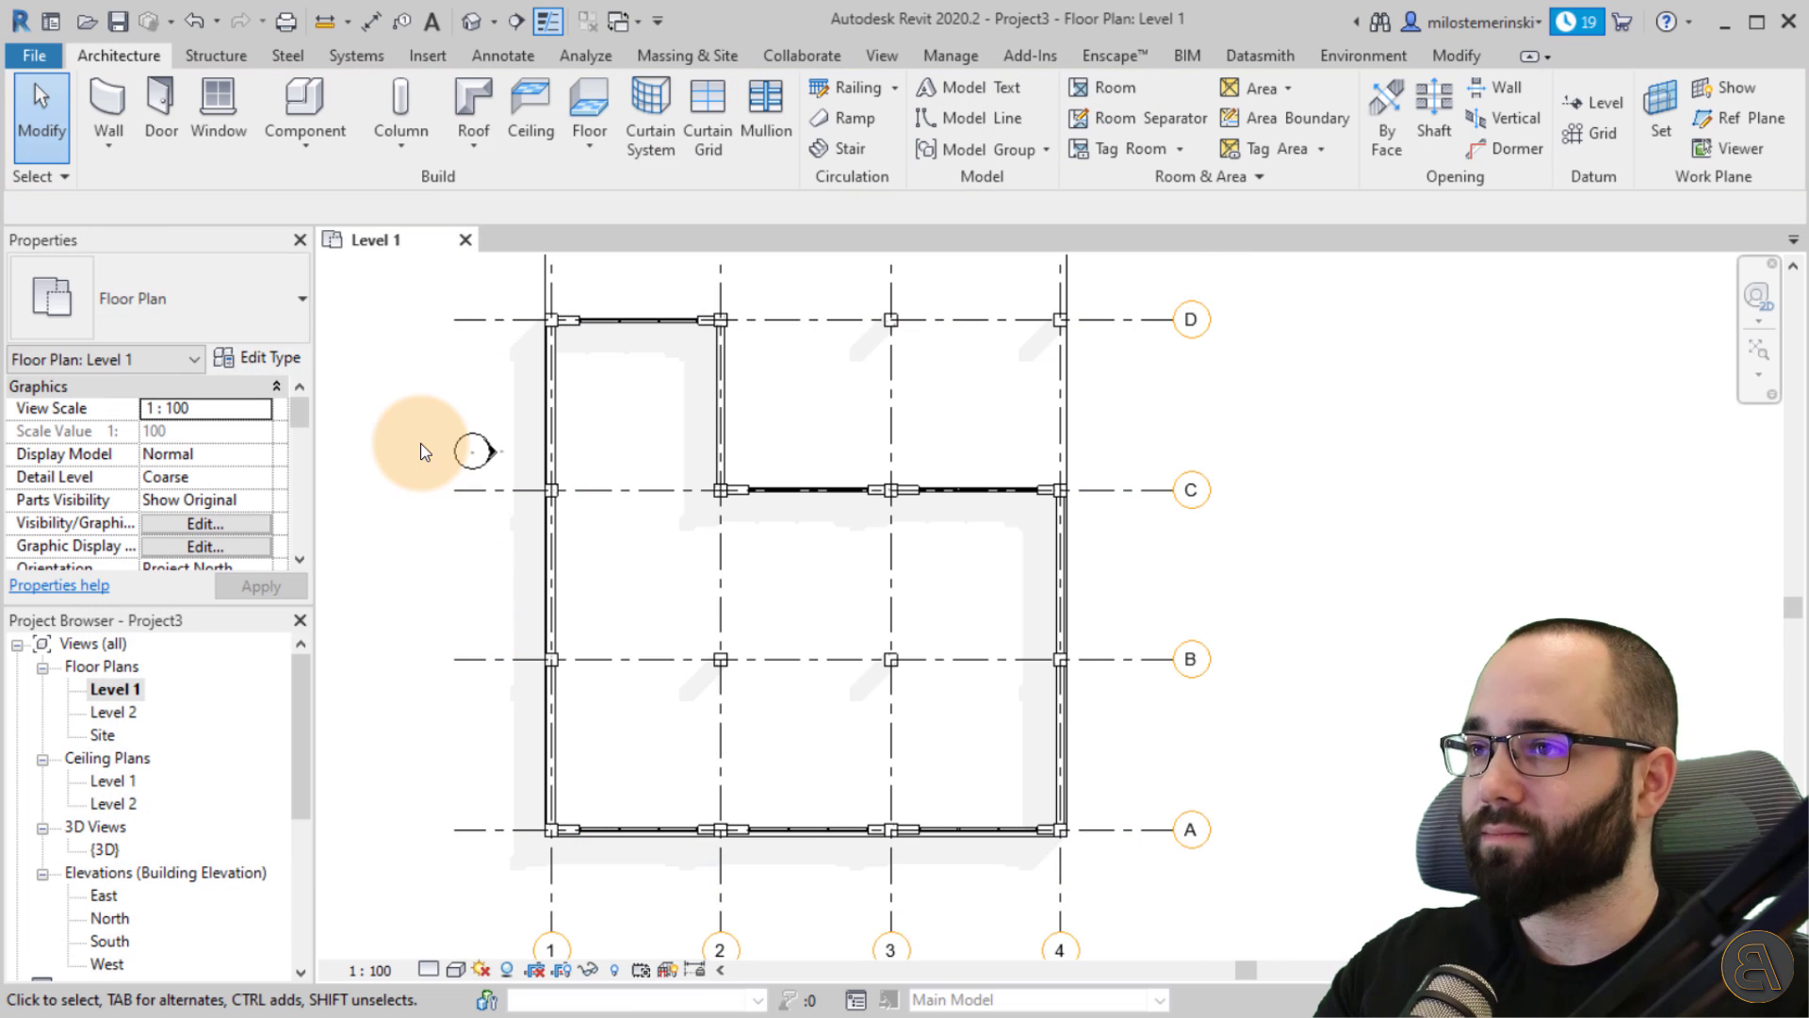
# Place a tagged room inside the linked building's L-shaped outline on Level 1 and select it to check its extent.
pyautogui.click(1118, 87)
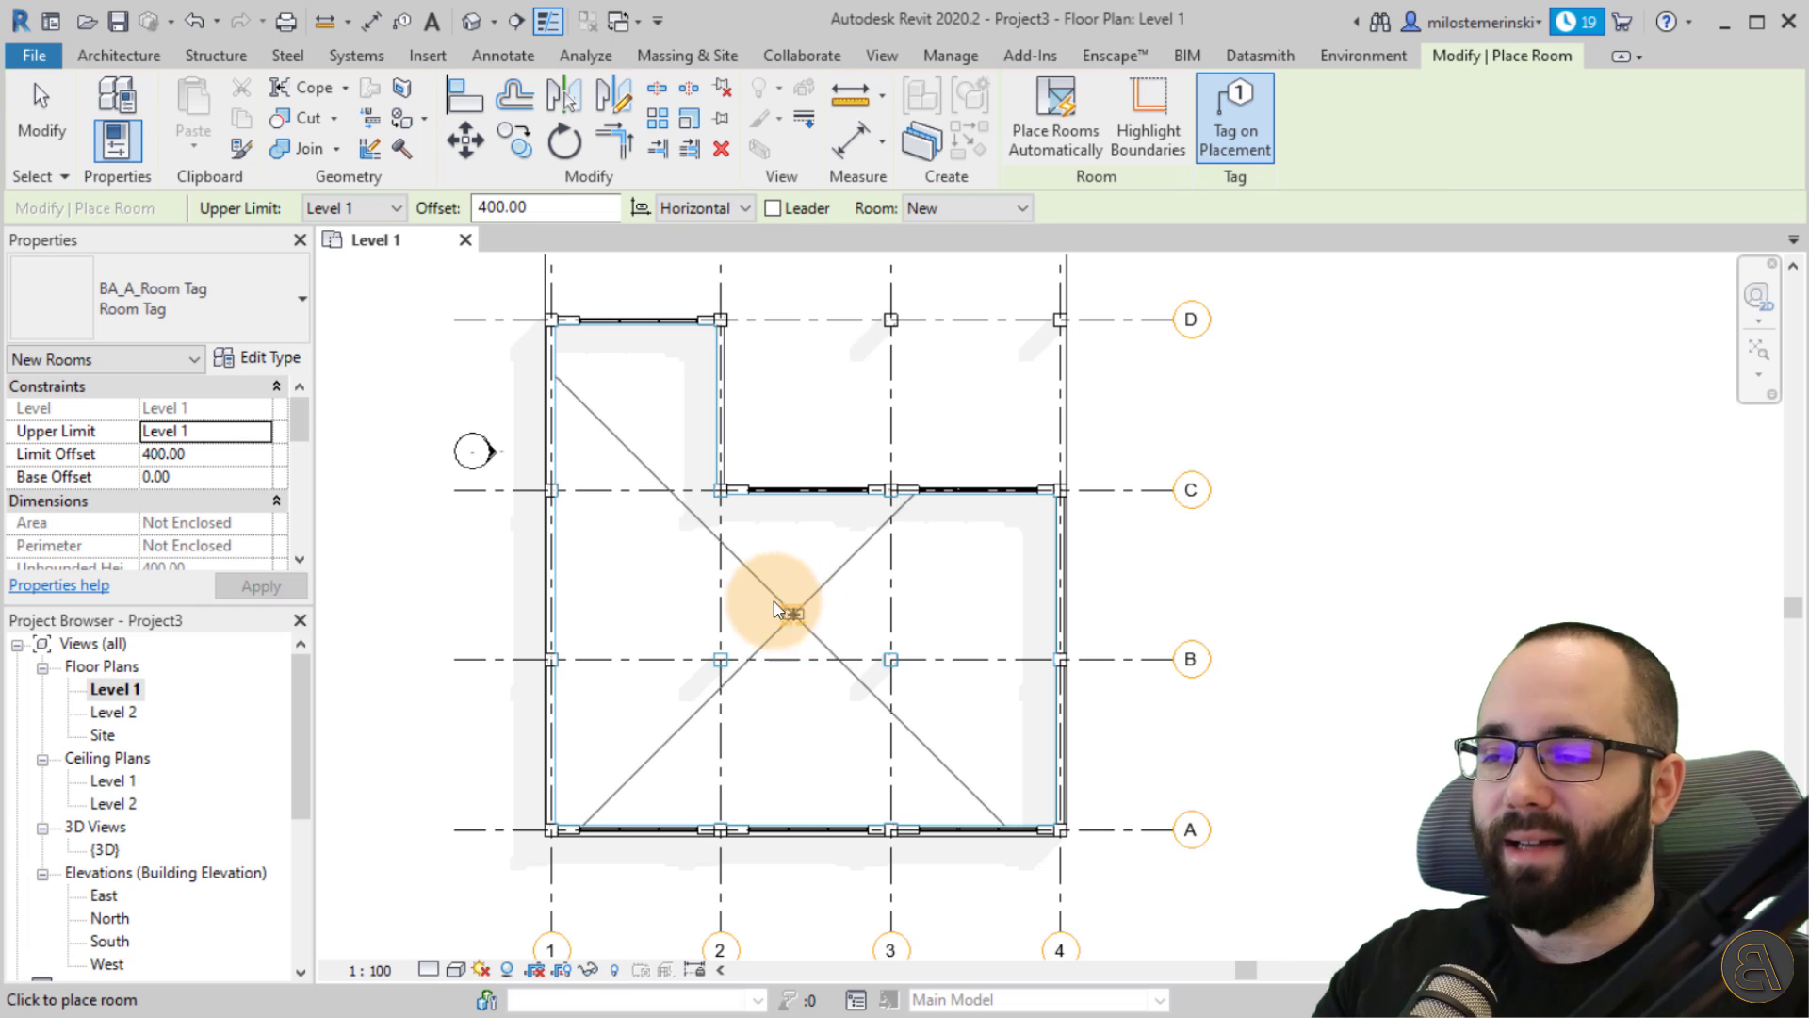
pyautogui.click(780, 604)
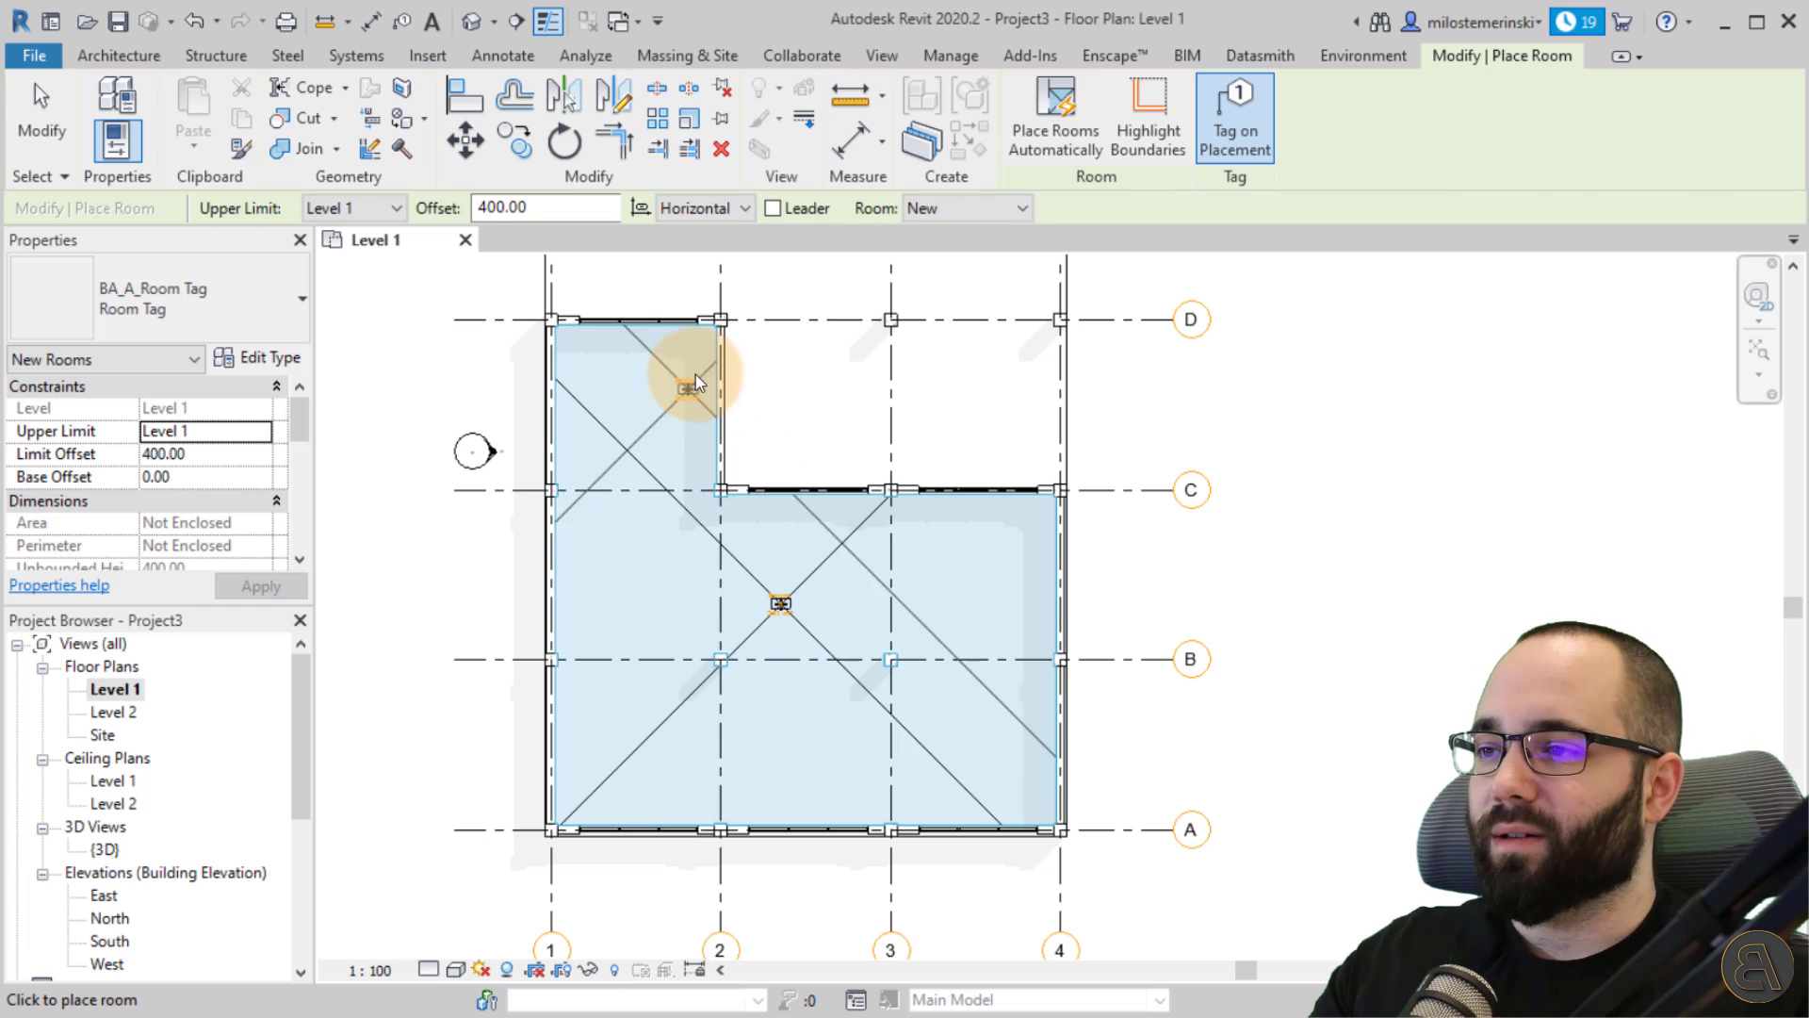
pyautogui.press('Escape')
pyautogui.press('Escape')
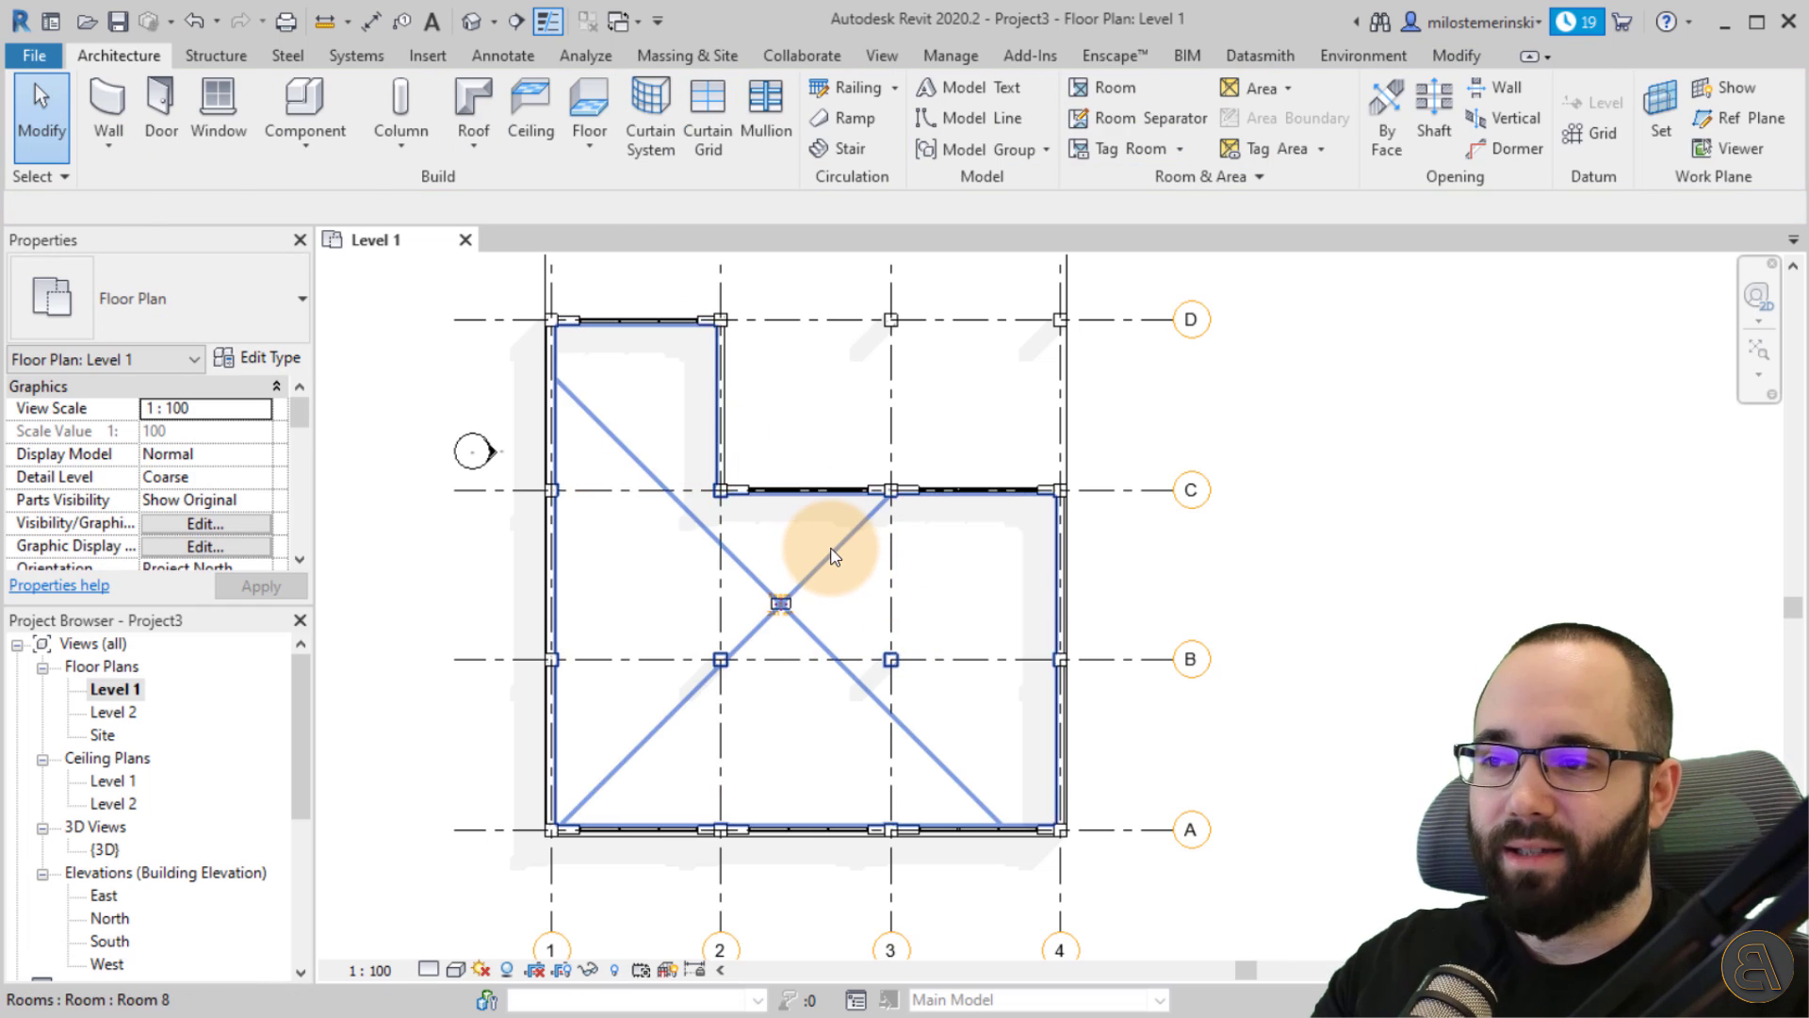
pyautogui.click(728, 519)
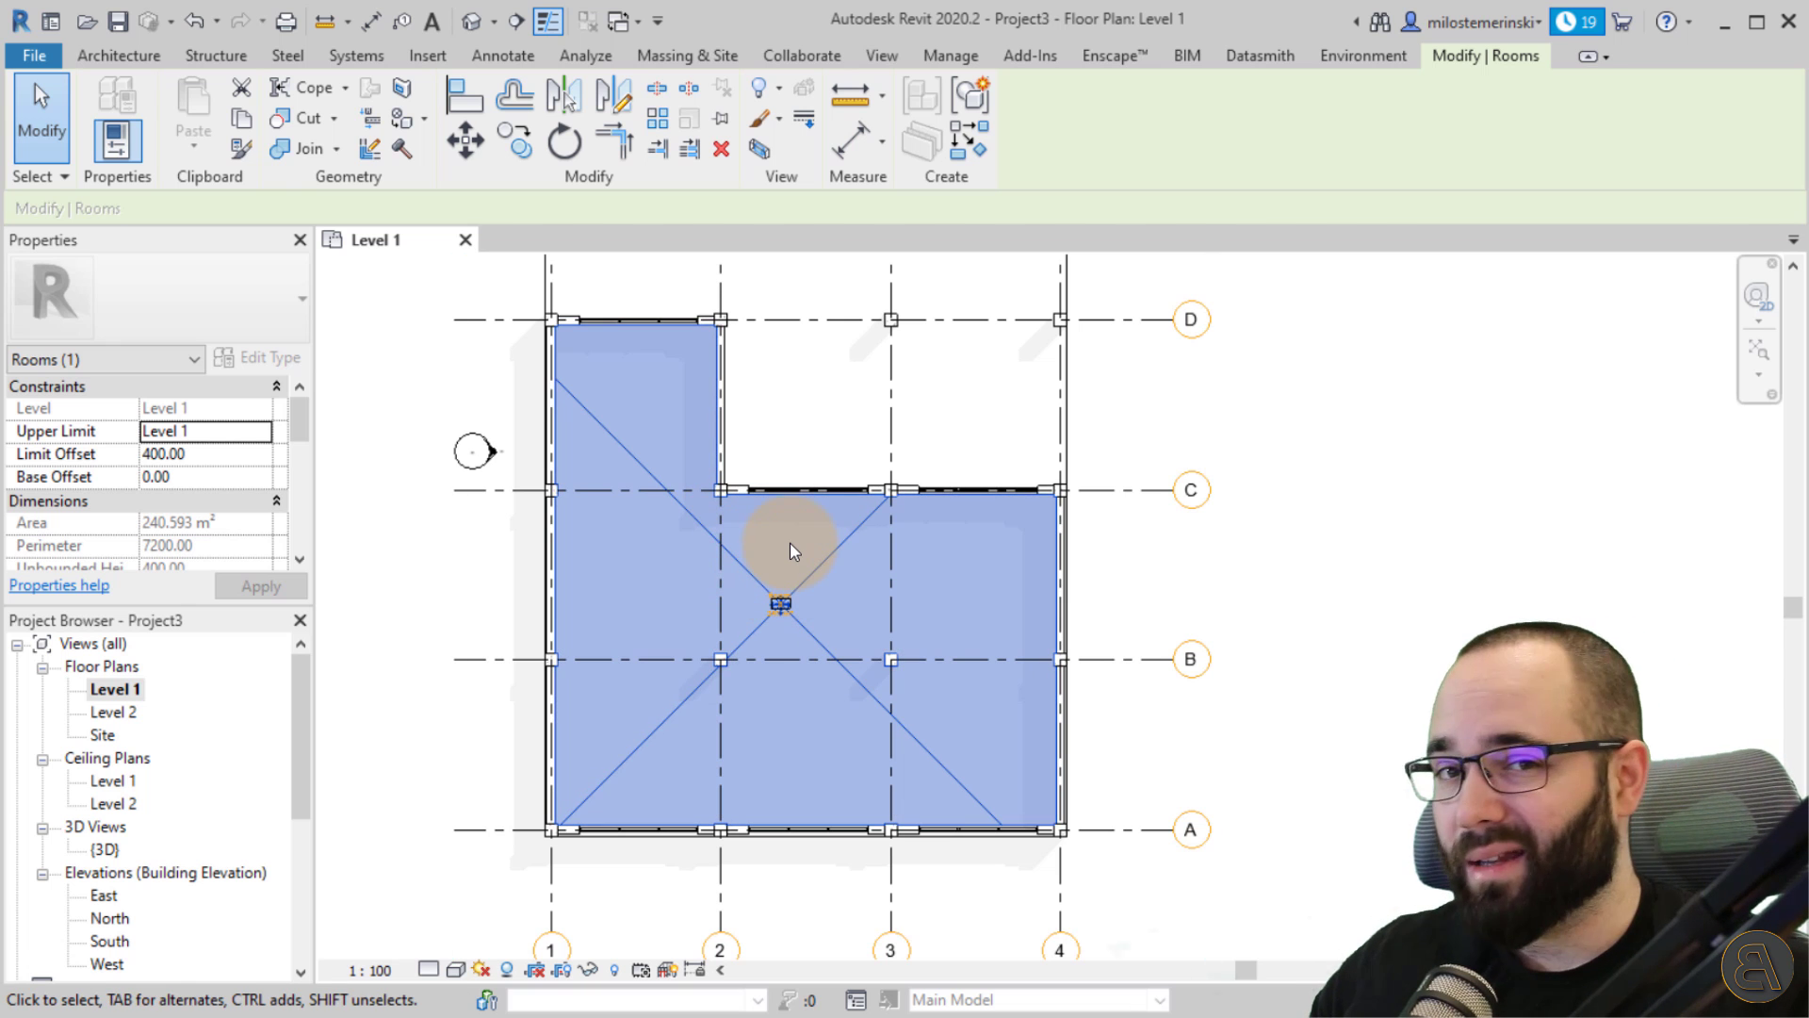
pyautogui.press('Escape')
# Turn off Room Bounding for the linked model type, and undo back to before the room was placed.
pyautogui.click(750, 328)
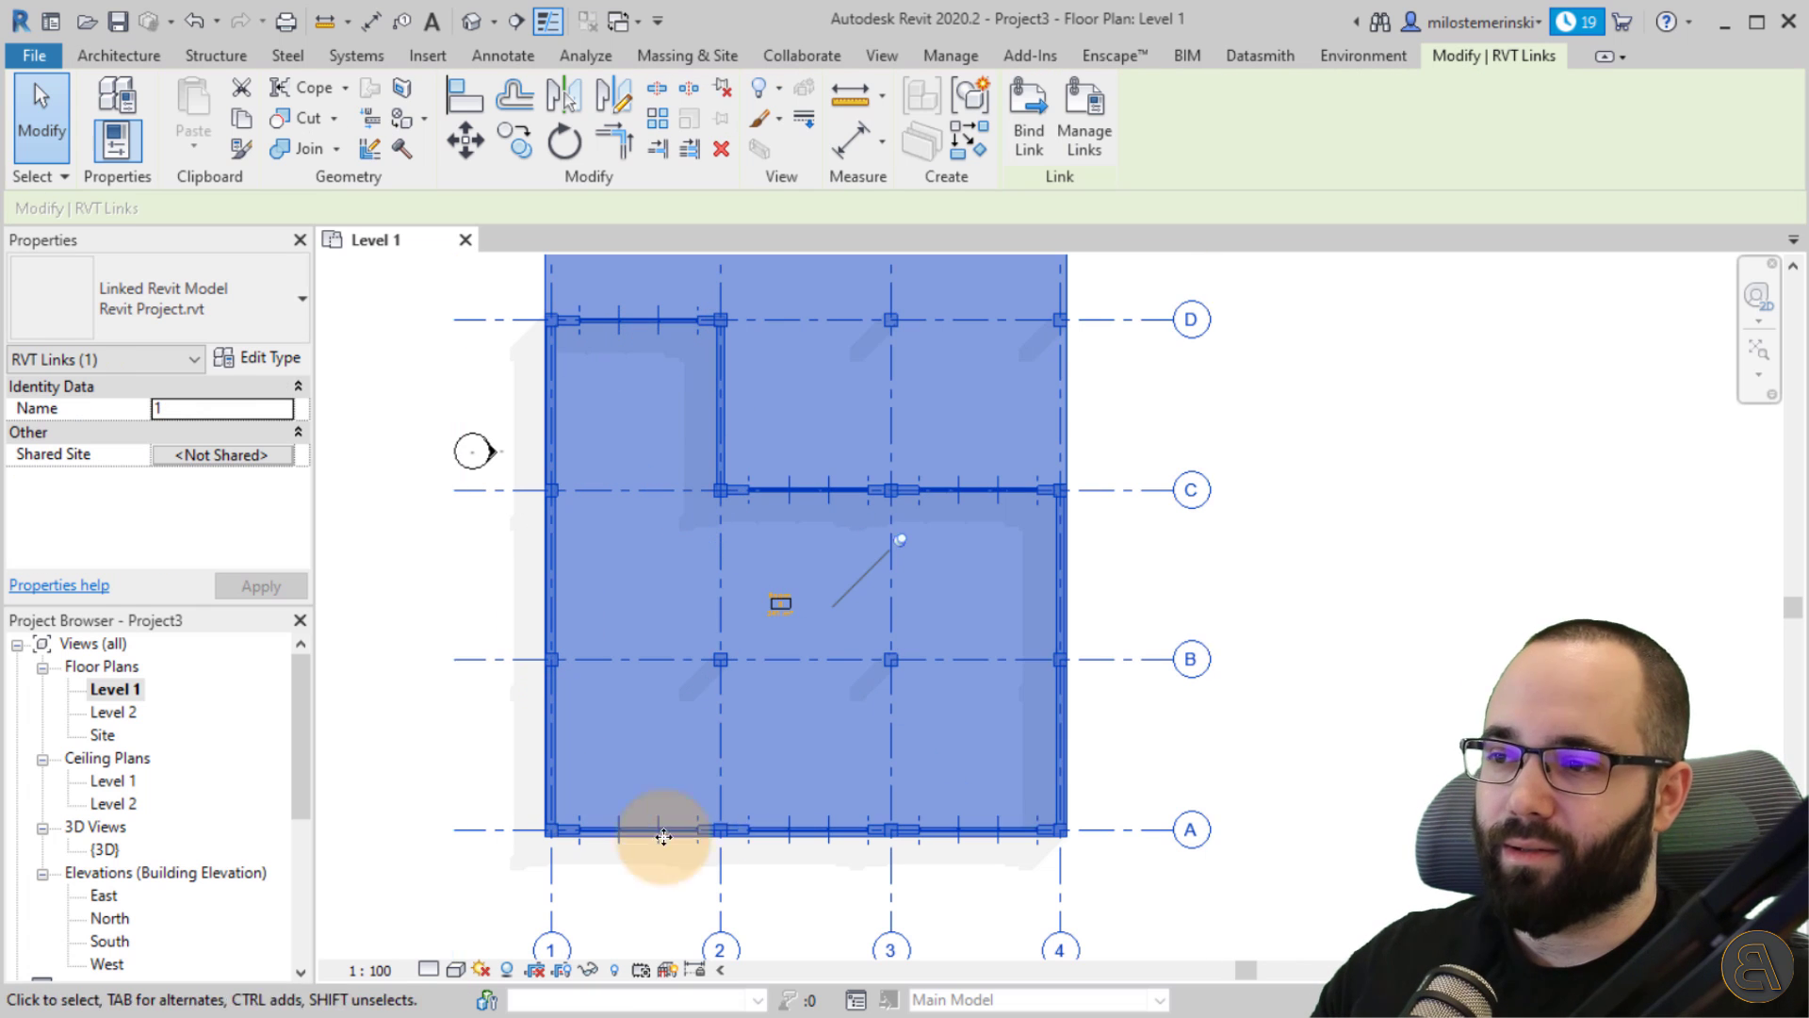
pyautogui.click(266, 357)
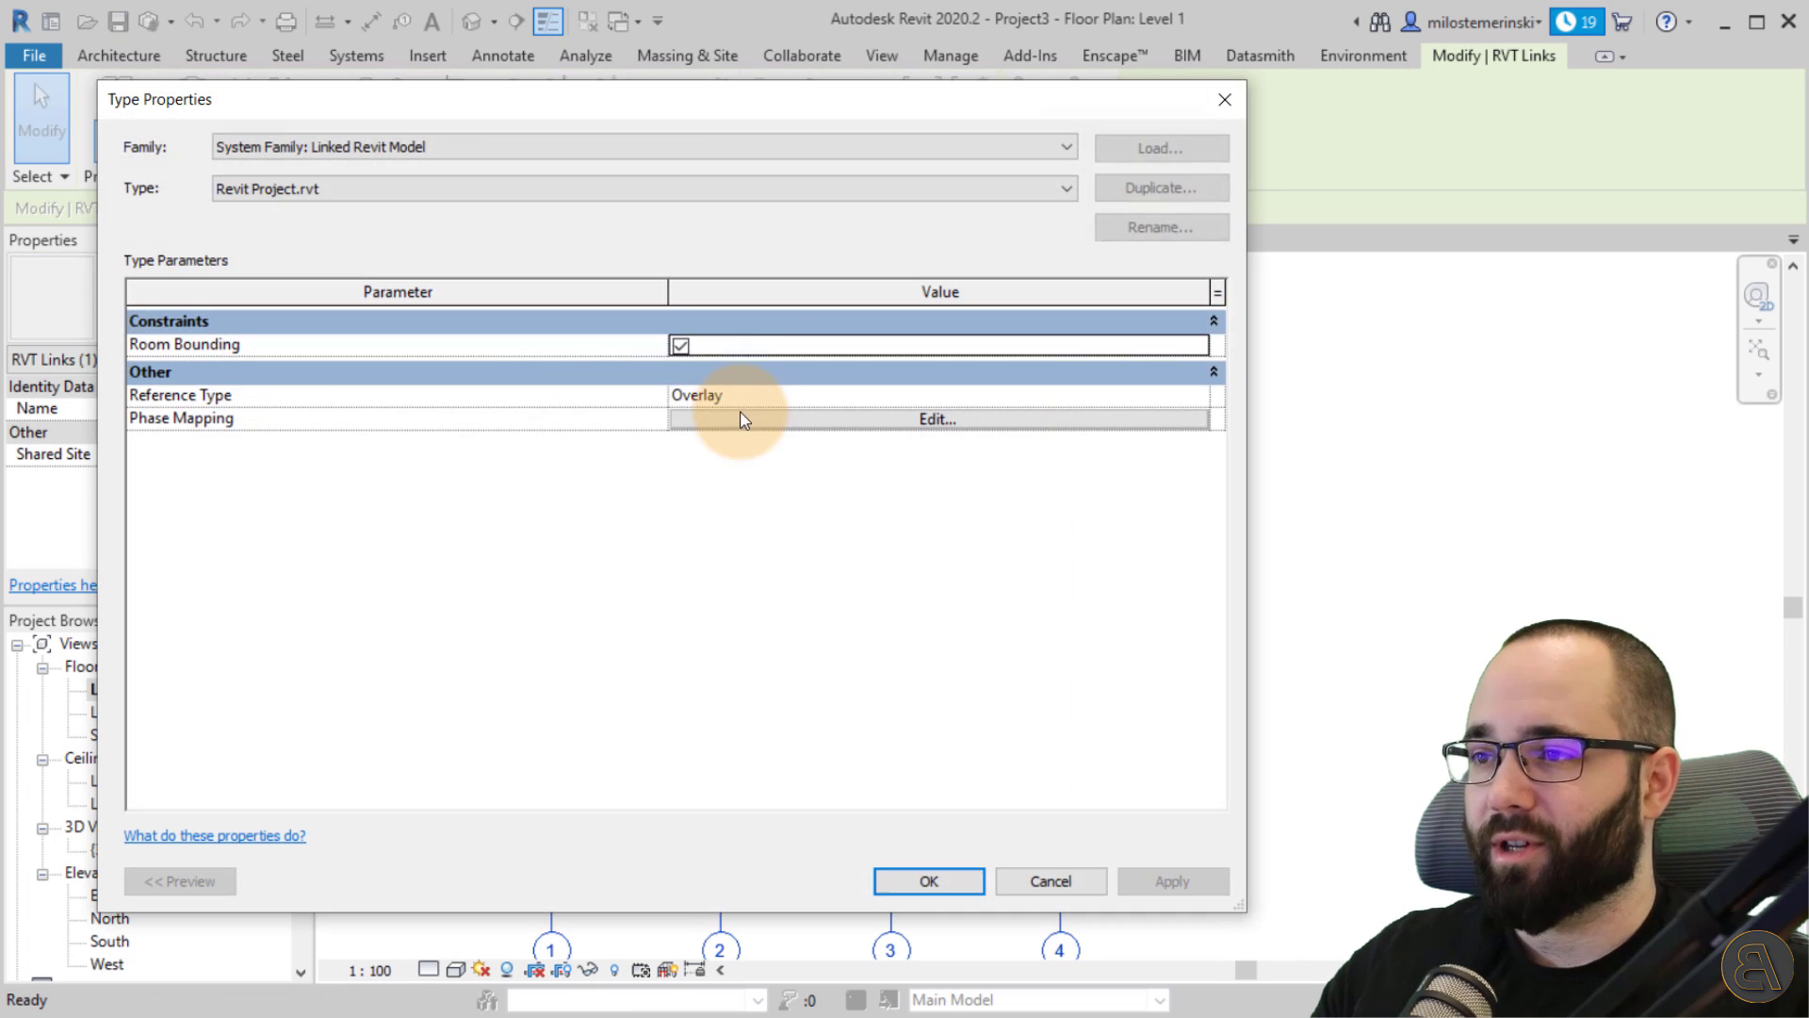
pyautogui.click(680, 345)
pyautogui.click(928, 880)
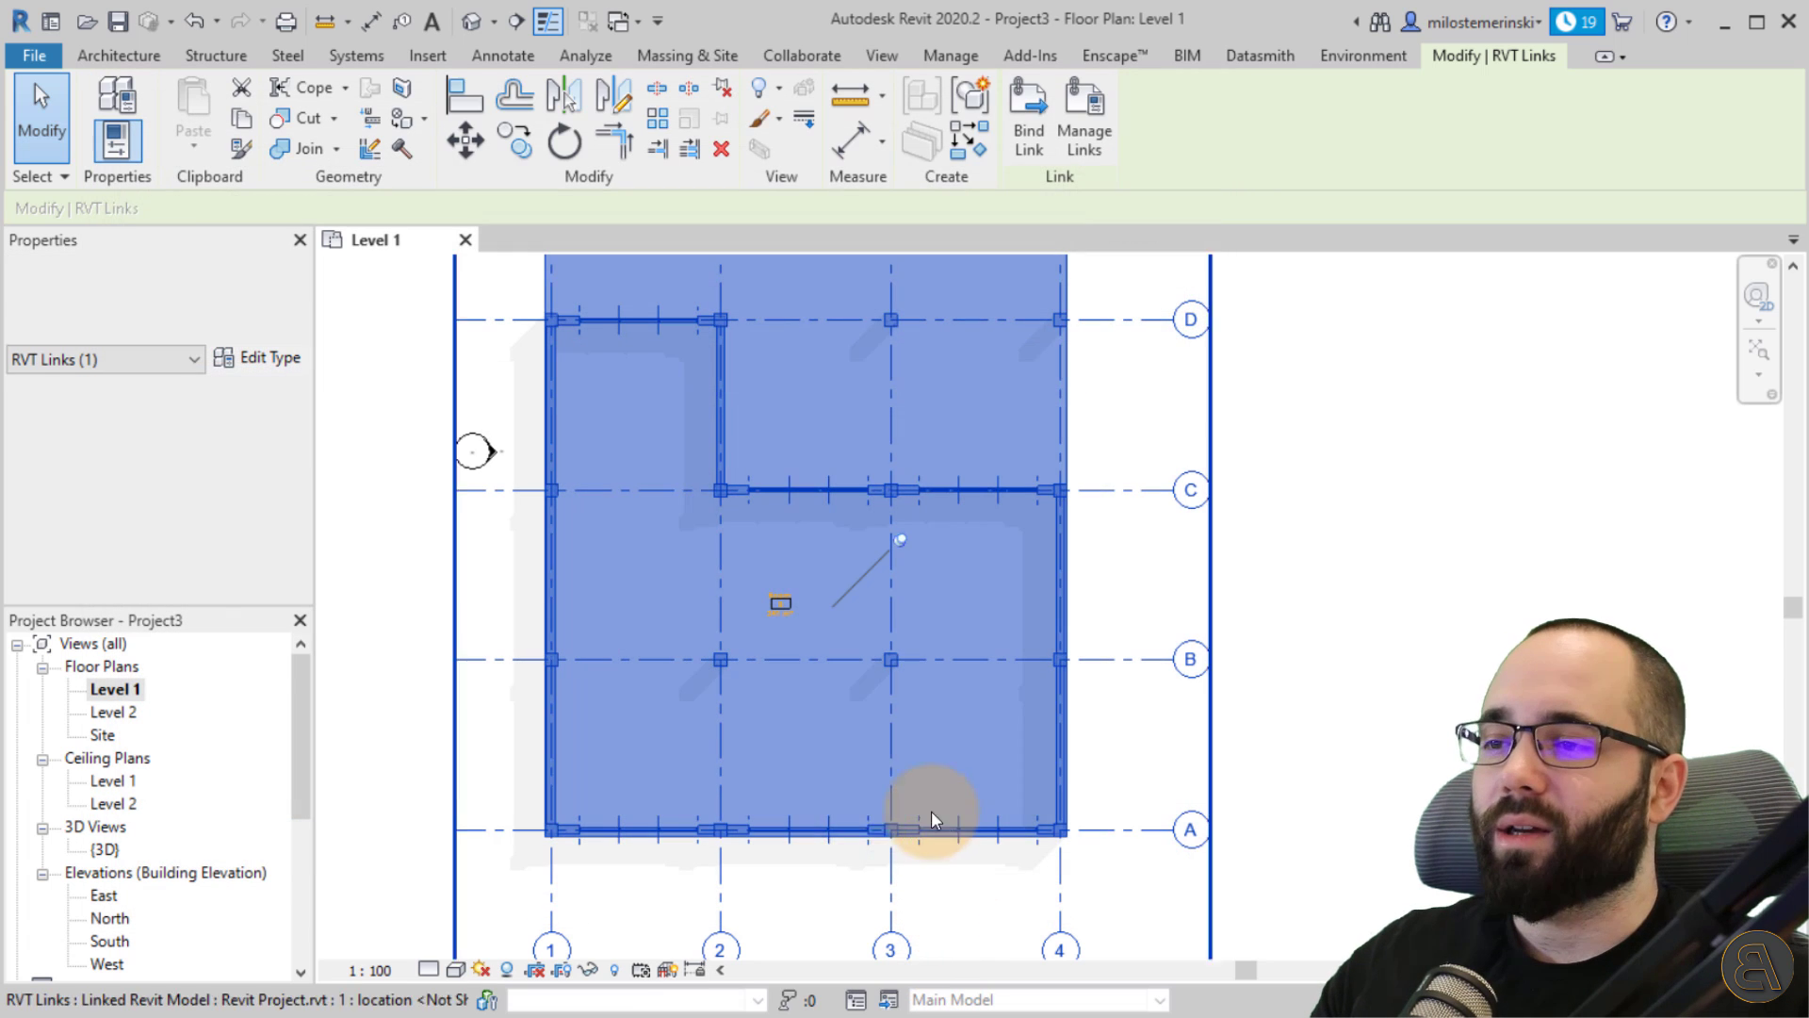
pyautogui.click(836, 886)
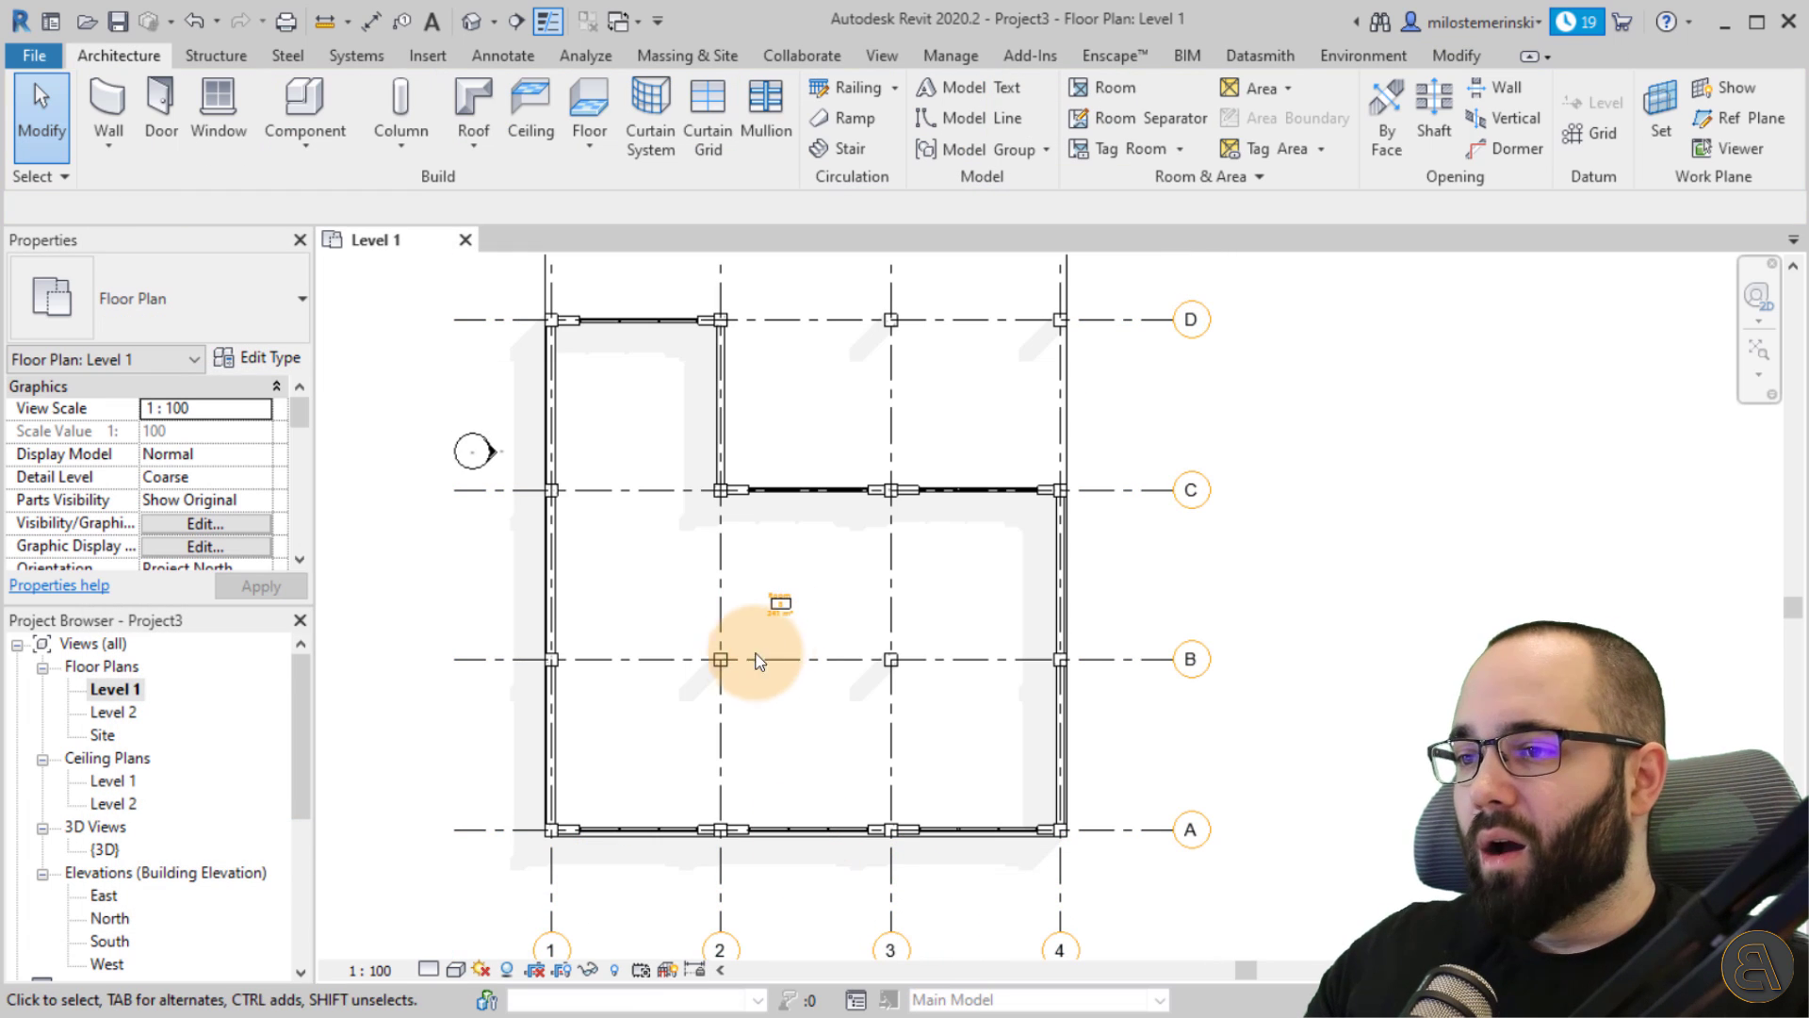
pyautogui.click(193, 25)
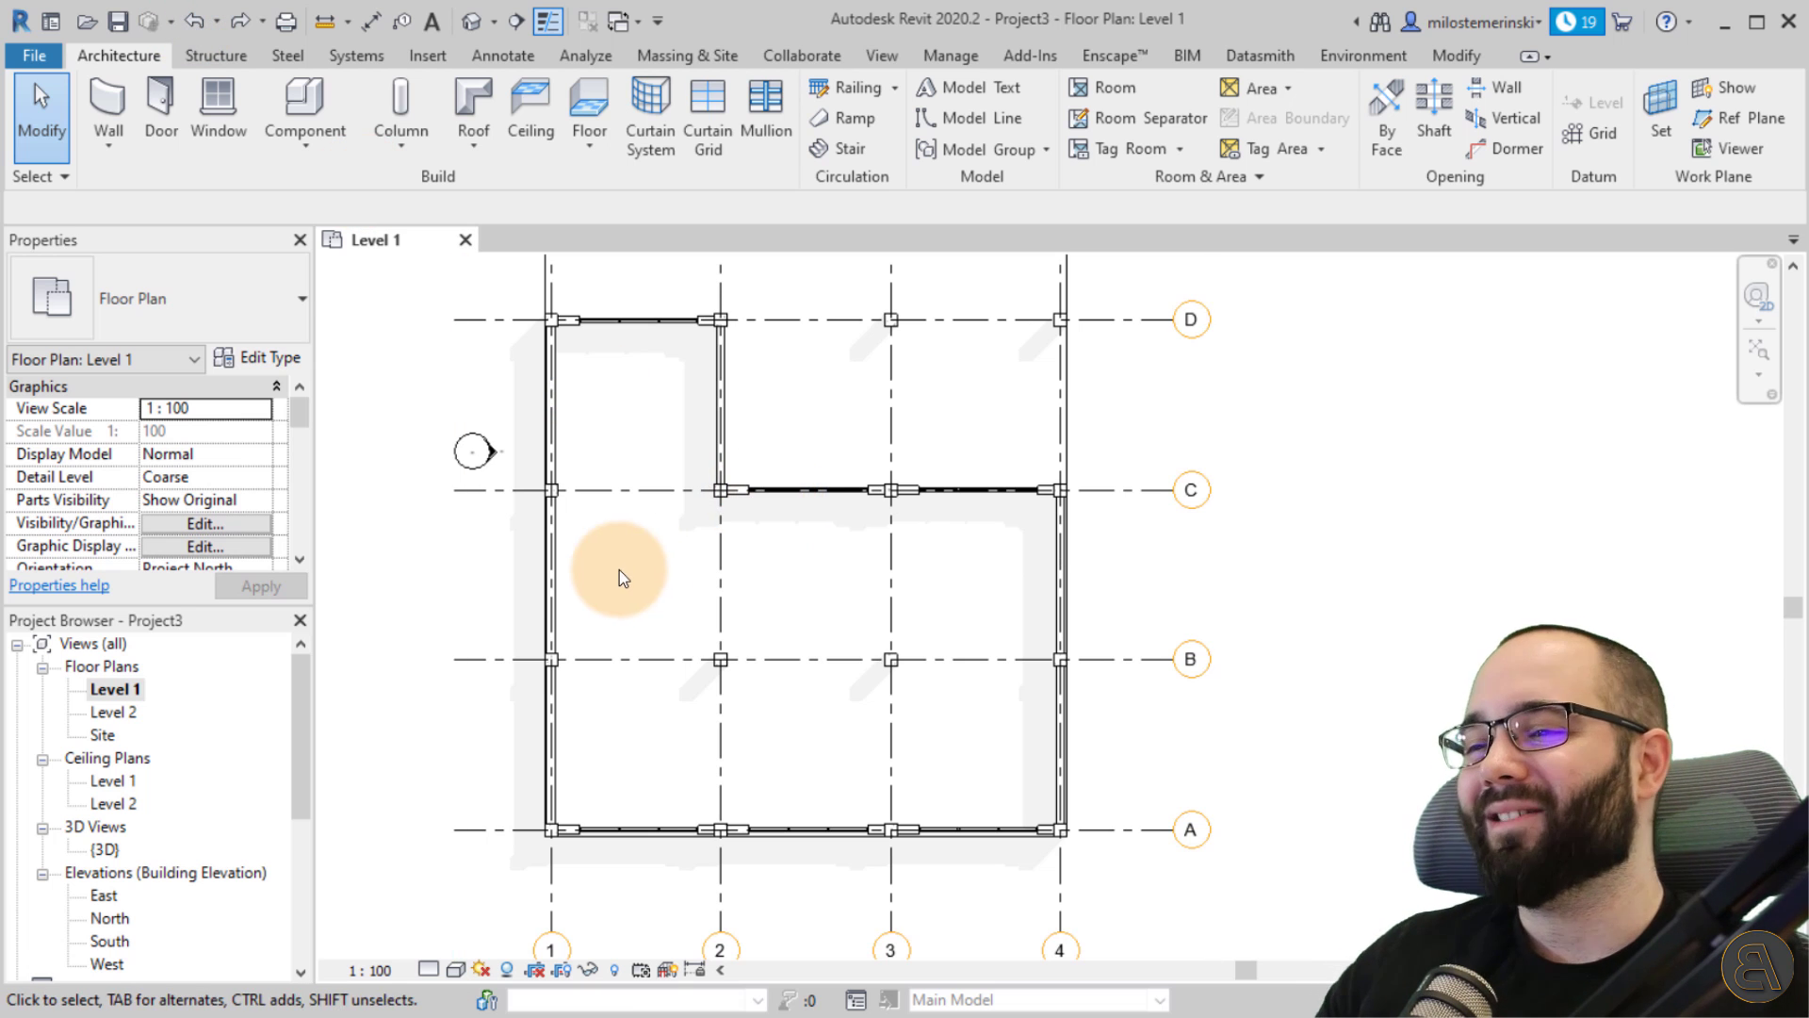
pyautogui.scroll(-3, 810, 563)
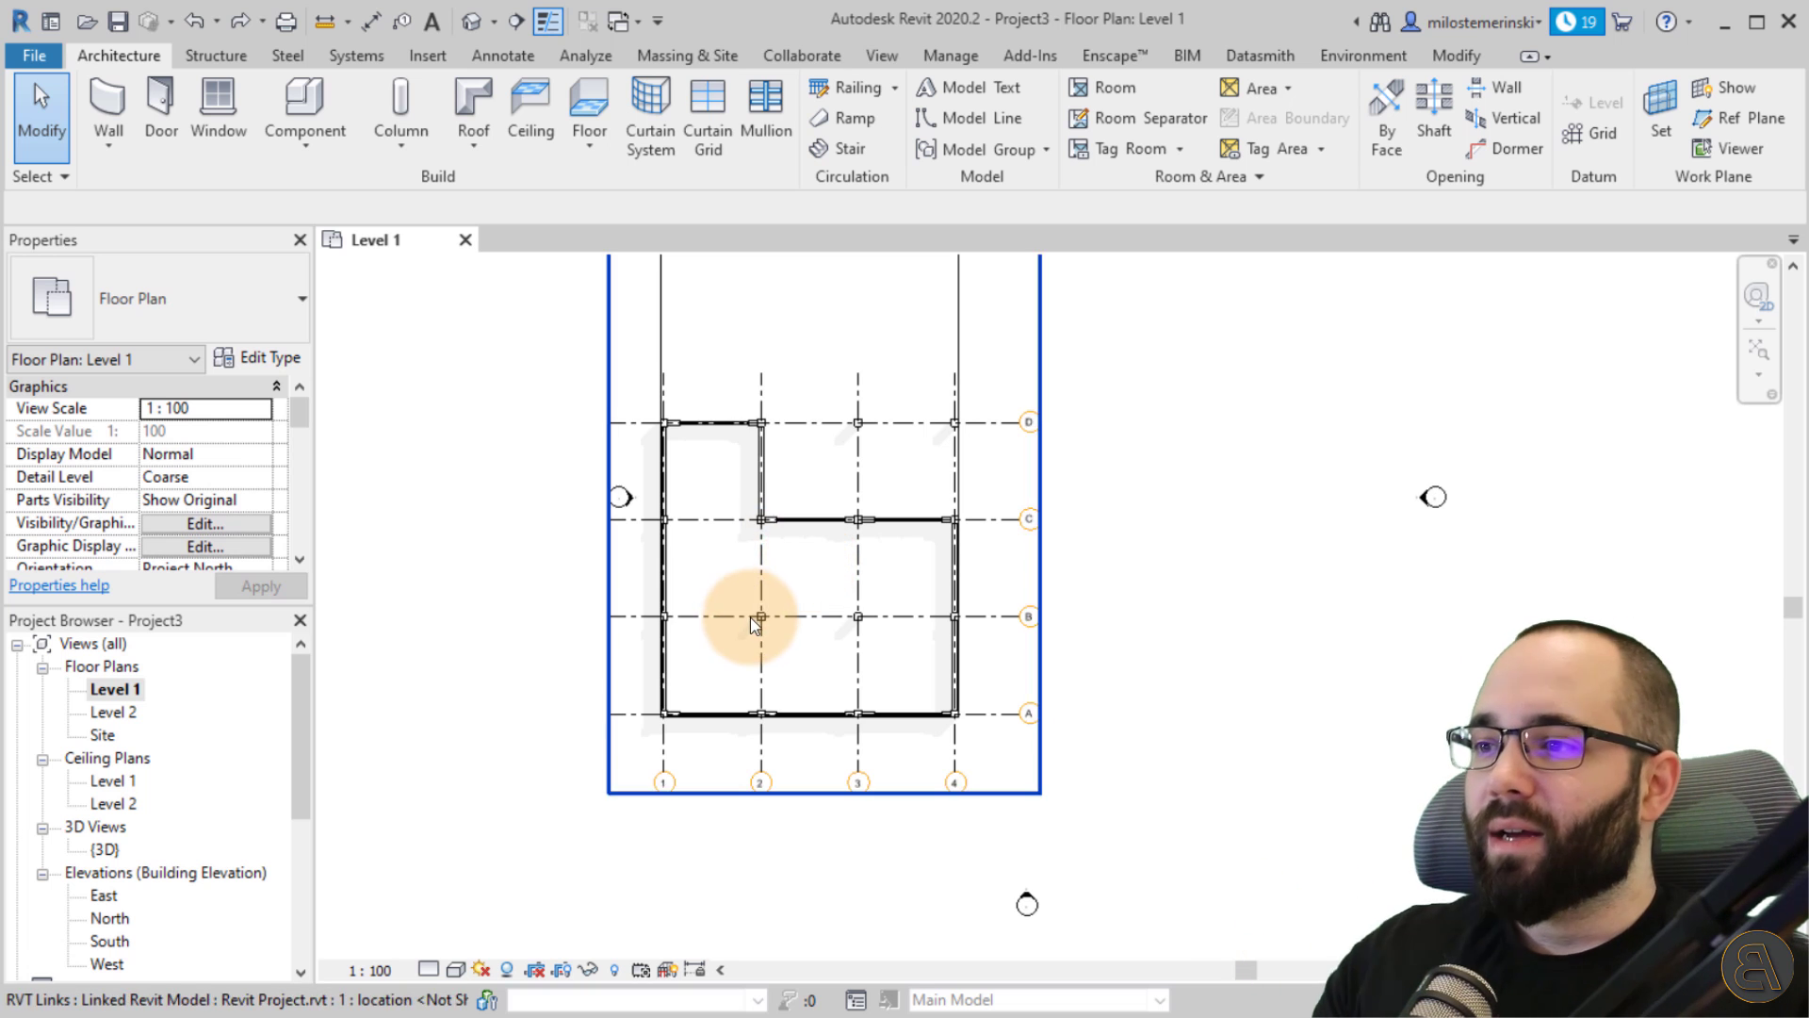
pyautogui.moveTo(739, 525); pyautogui.dragTo(729, 576, button='middle')
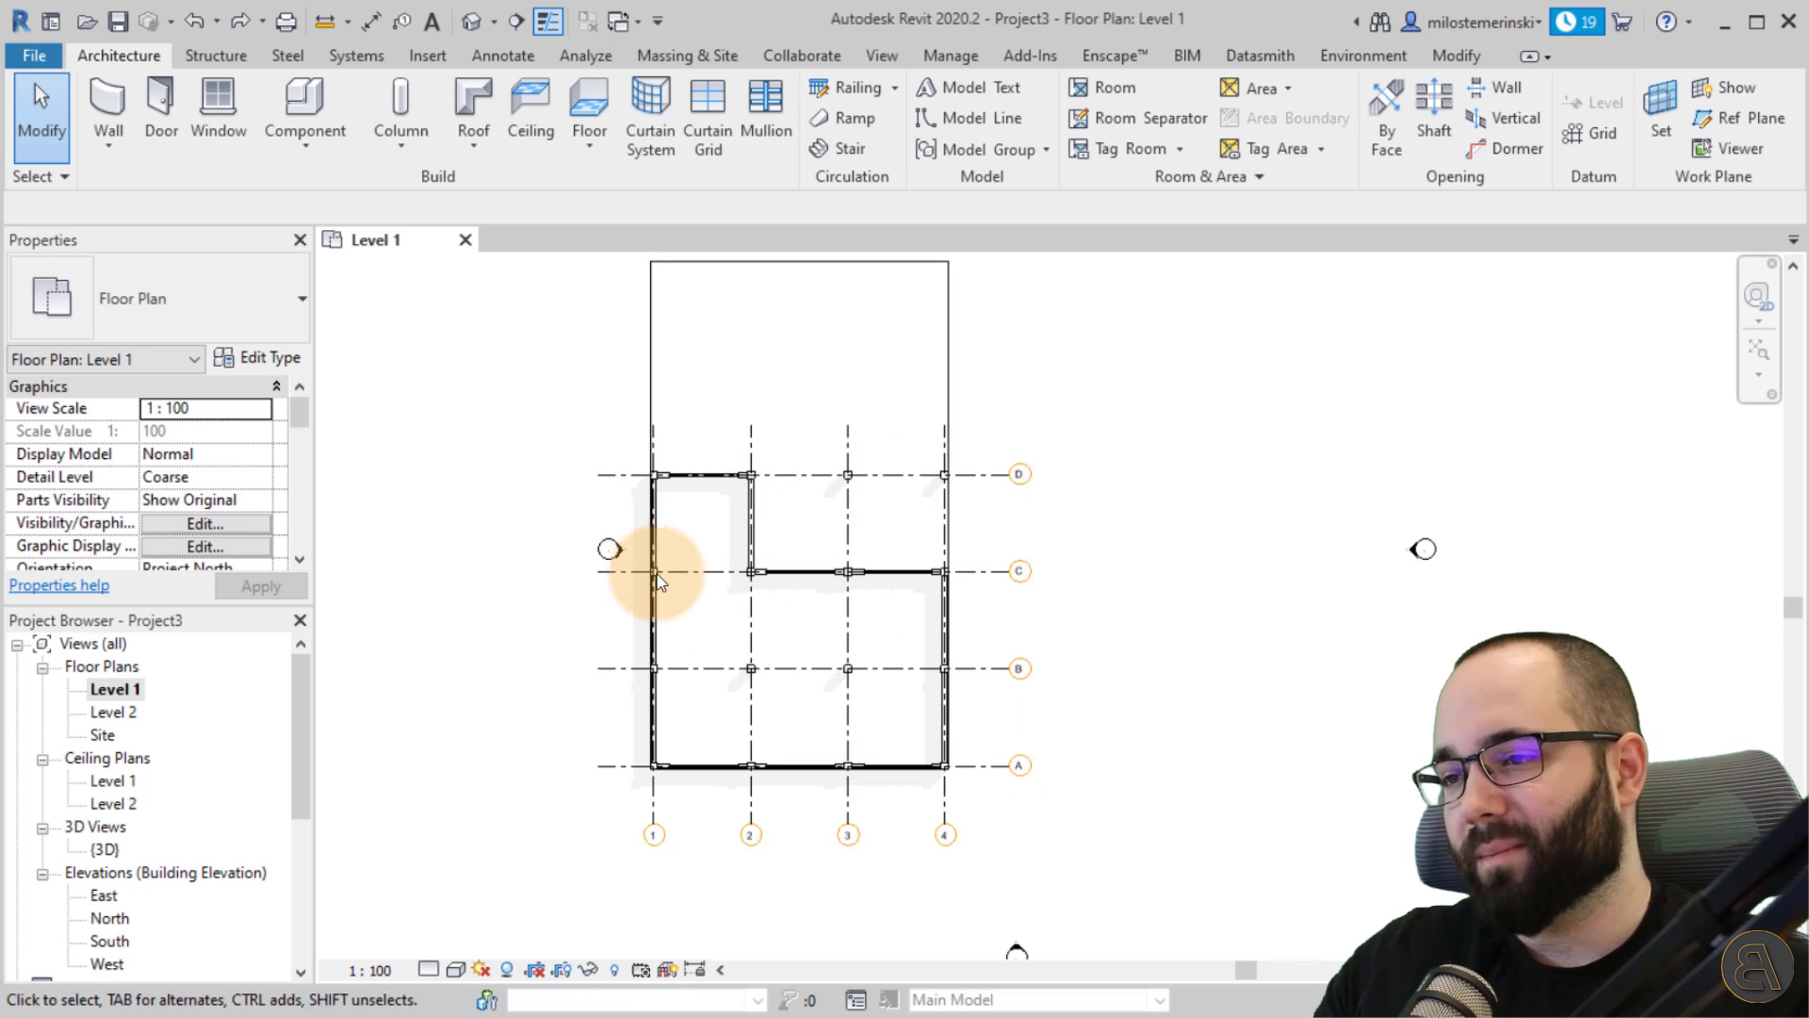
pyautogui.moveTo(1094, 714); pyautogui.dragTo(1098, 704, button='middle')
pyautogui.moveTo(1091, 640); pyautogui.dragTo(1081, 690, button='middle')
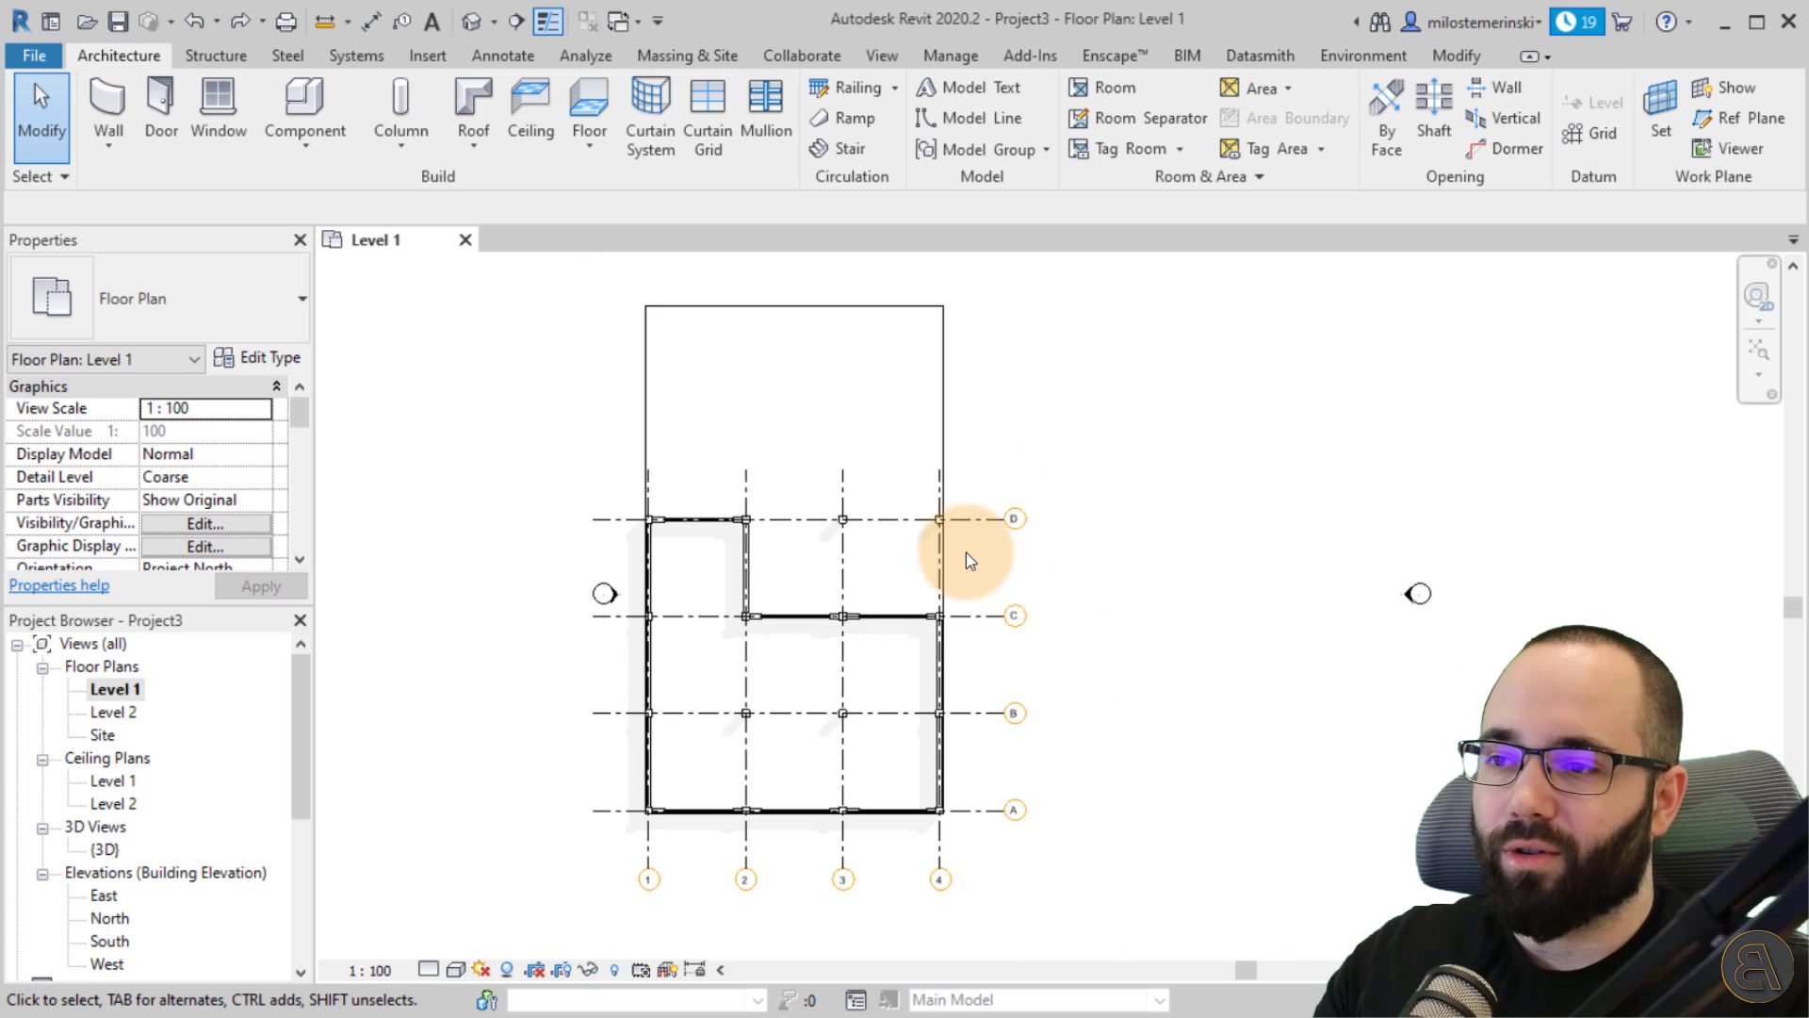
pyautogui.scroll(2, 965, 556)
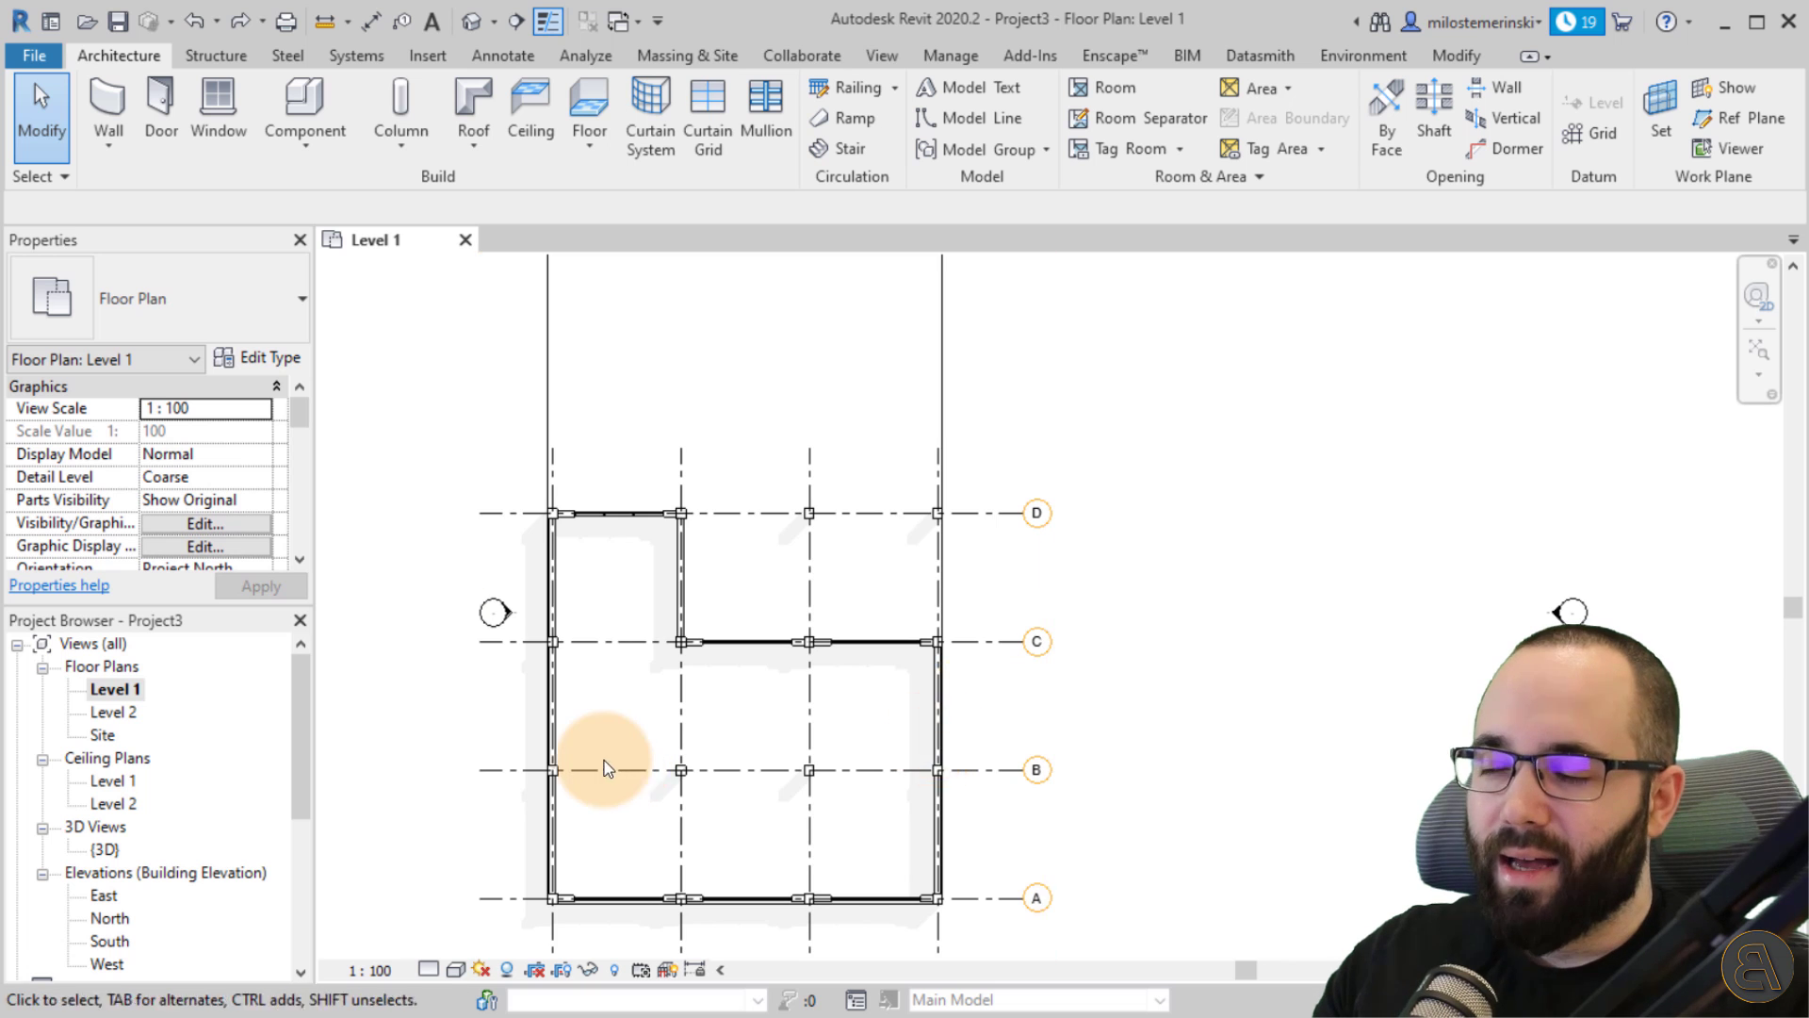
# Open the {3D} view and select the linked Revit Project.rvt model to examine the levels it contains.
pyautogui.click(101, 850)
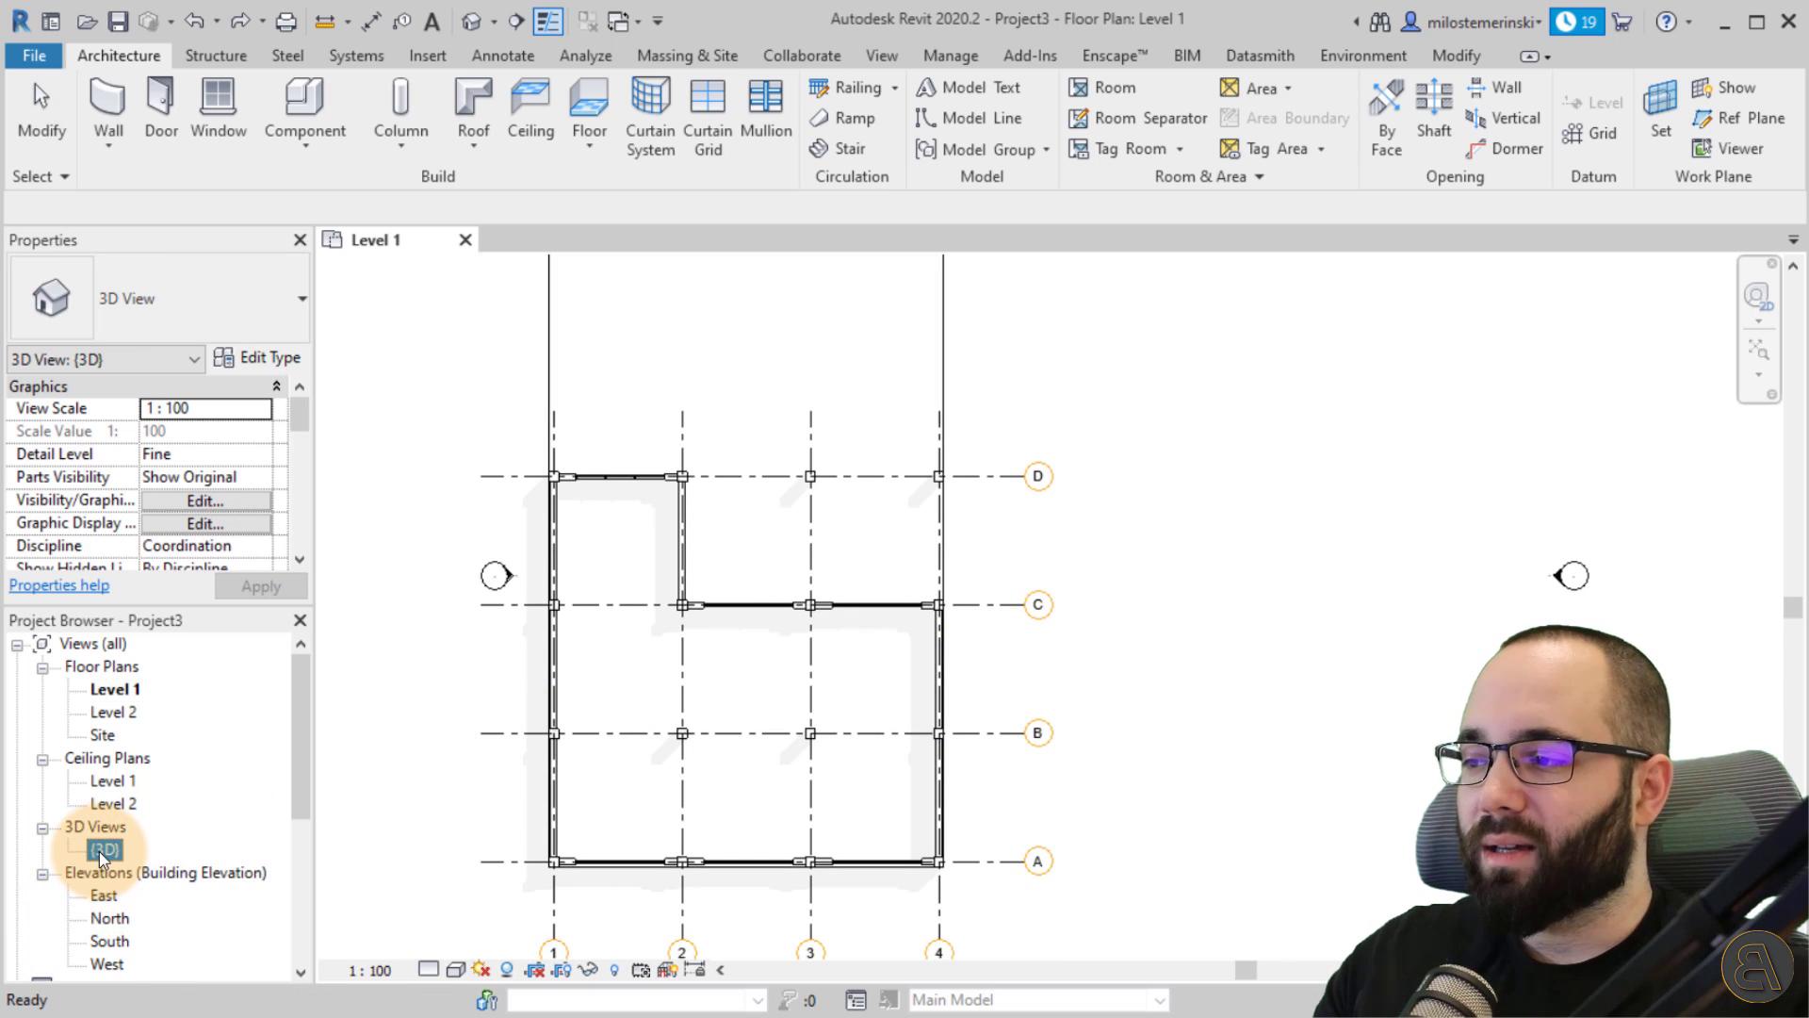
pyautogui.doubleClick(102, 850)
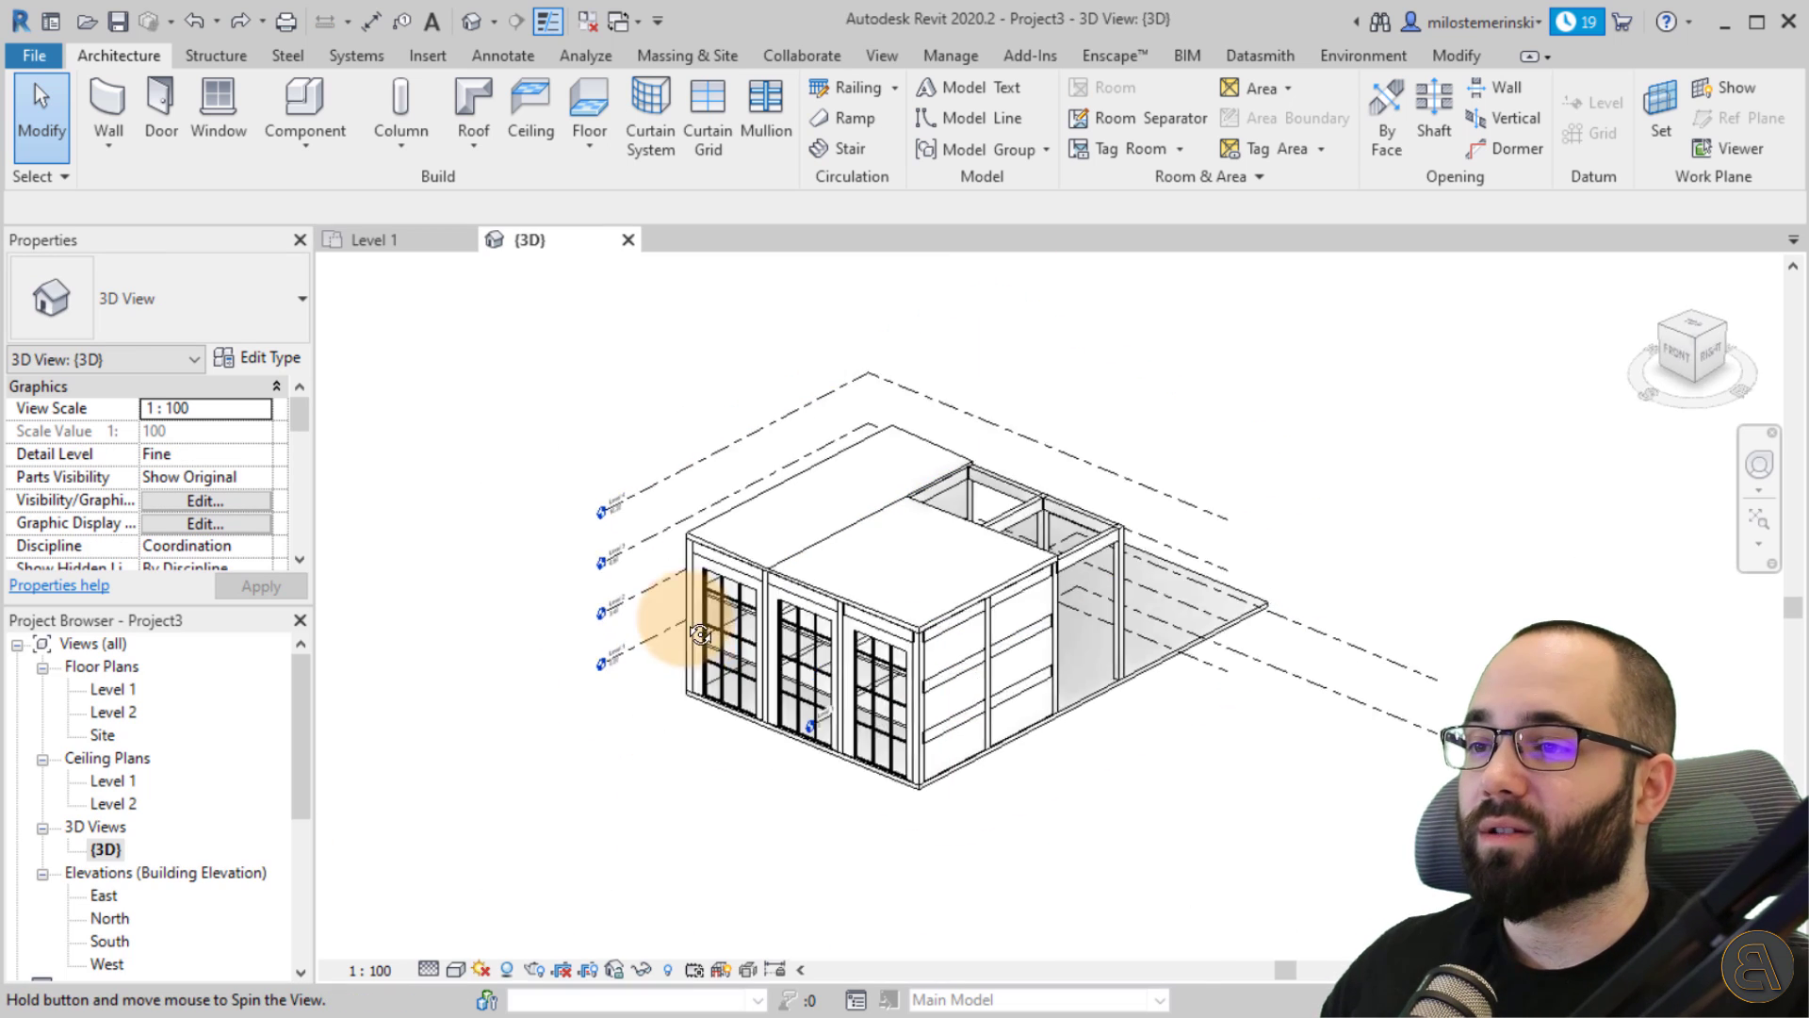
pyautogui.keyDown('shift'); pyautogui.moveTo(700, 634); pyautogui.dragTo(936, 651, button='middle'); pyautogui.keyUp('shift')
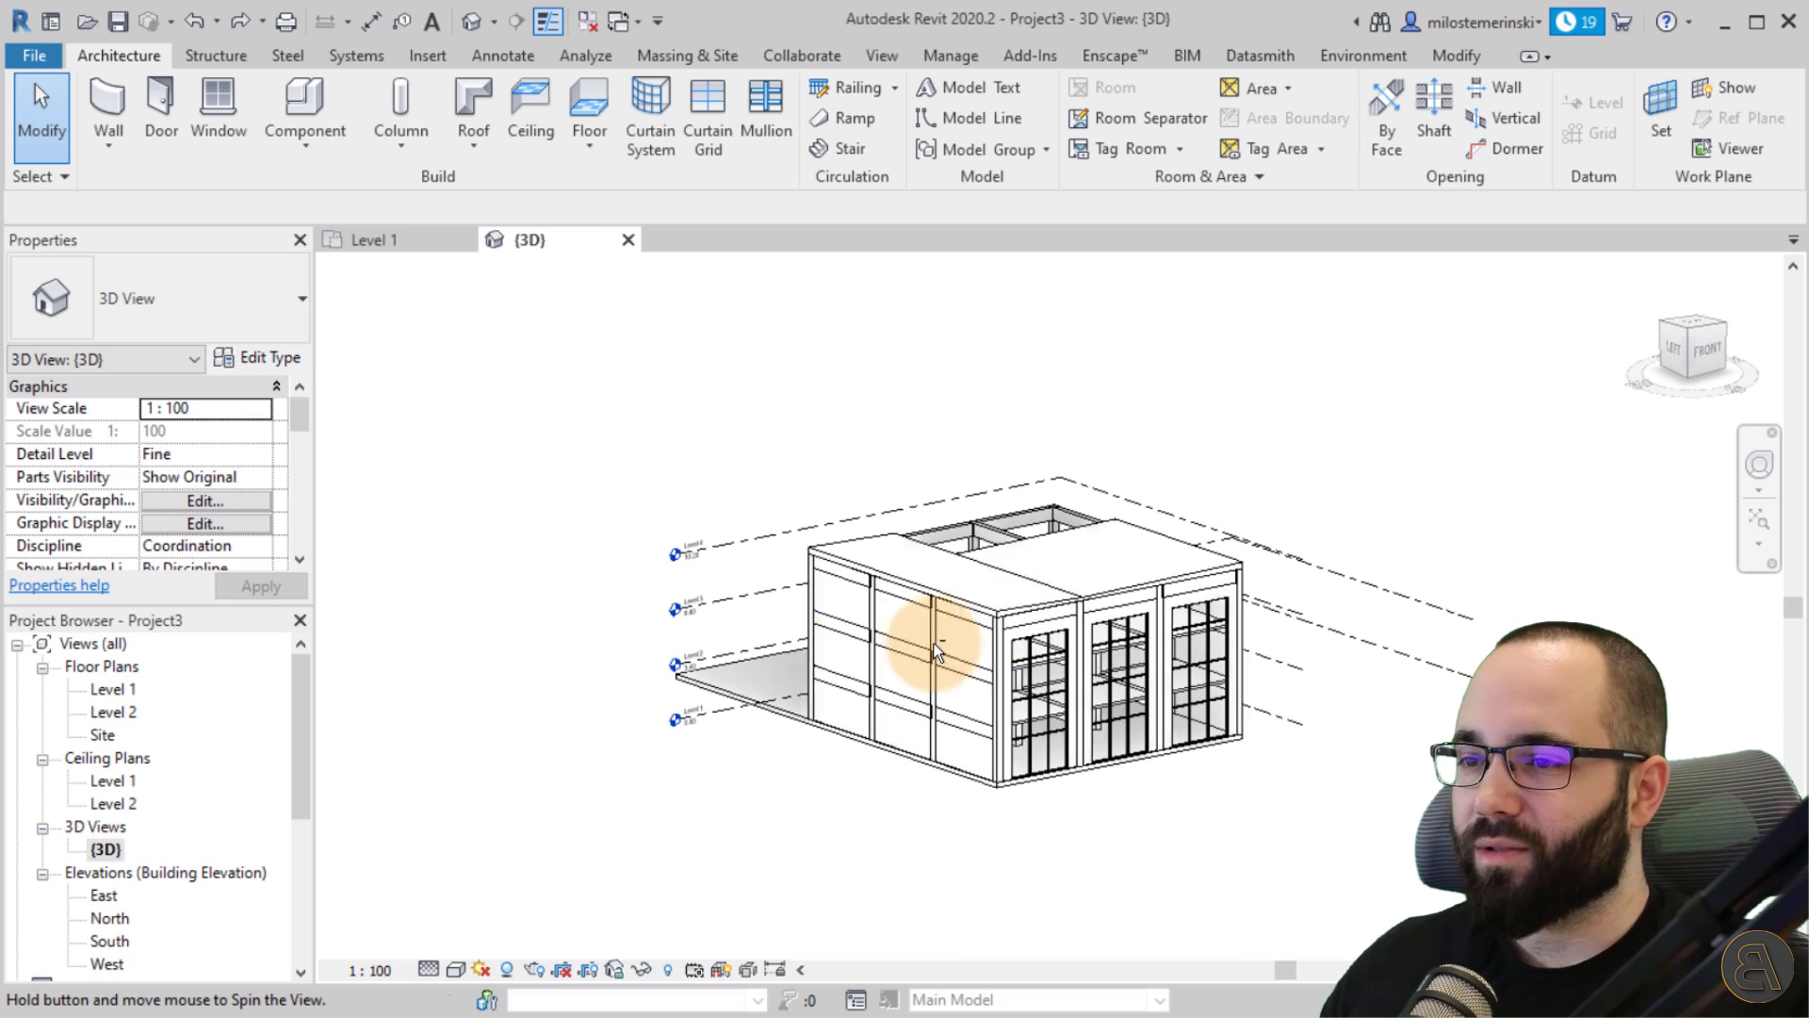
pyautogui.scroll(4, 699, 687)
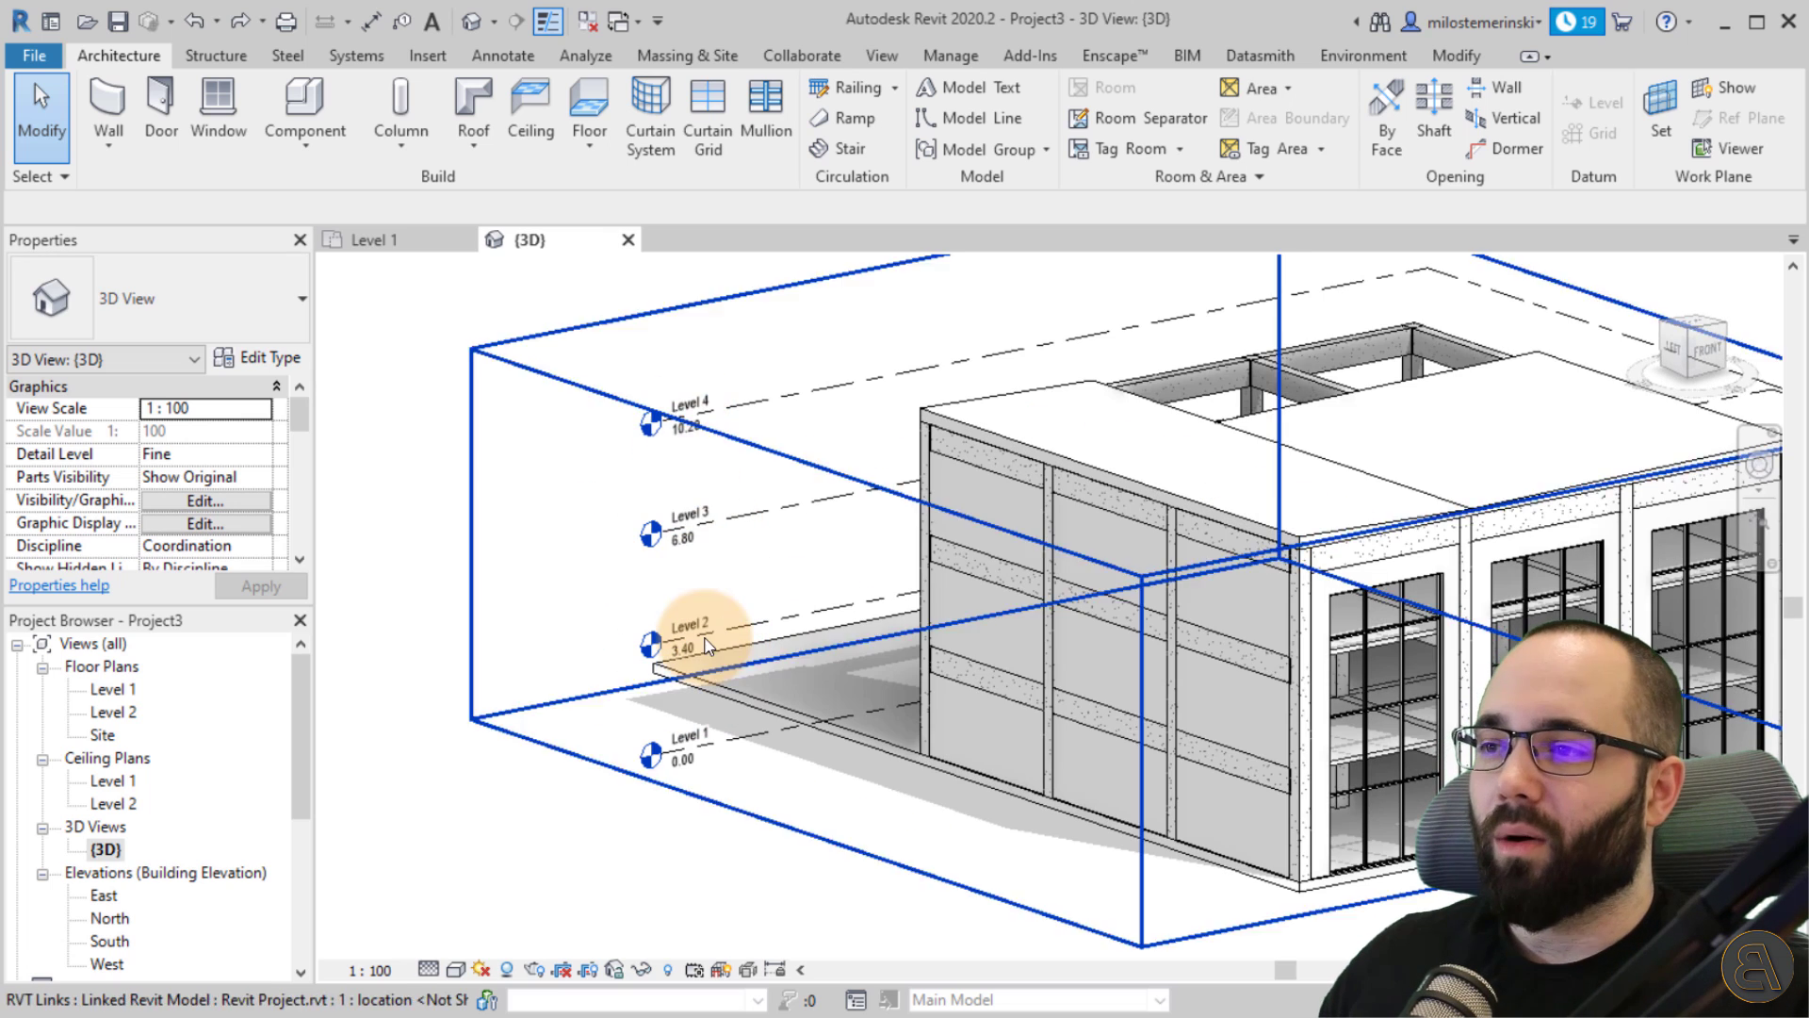
pyautogui.click(686, 416)
pyautogui.scroll(-5, 525, 525)
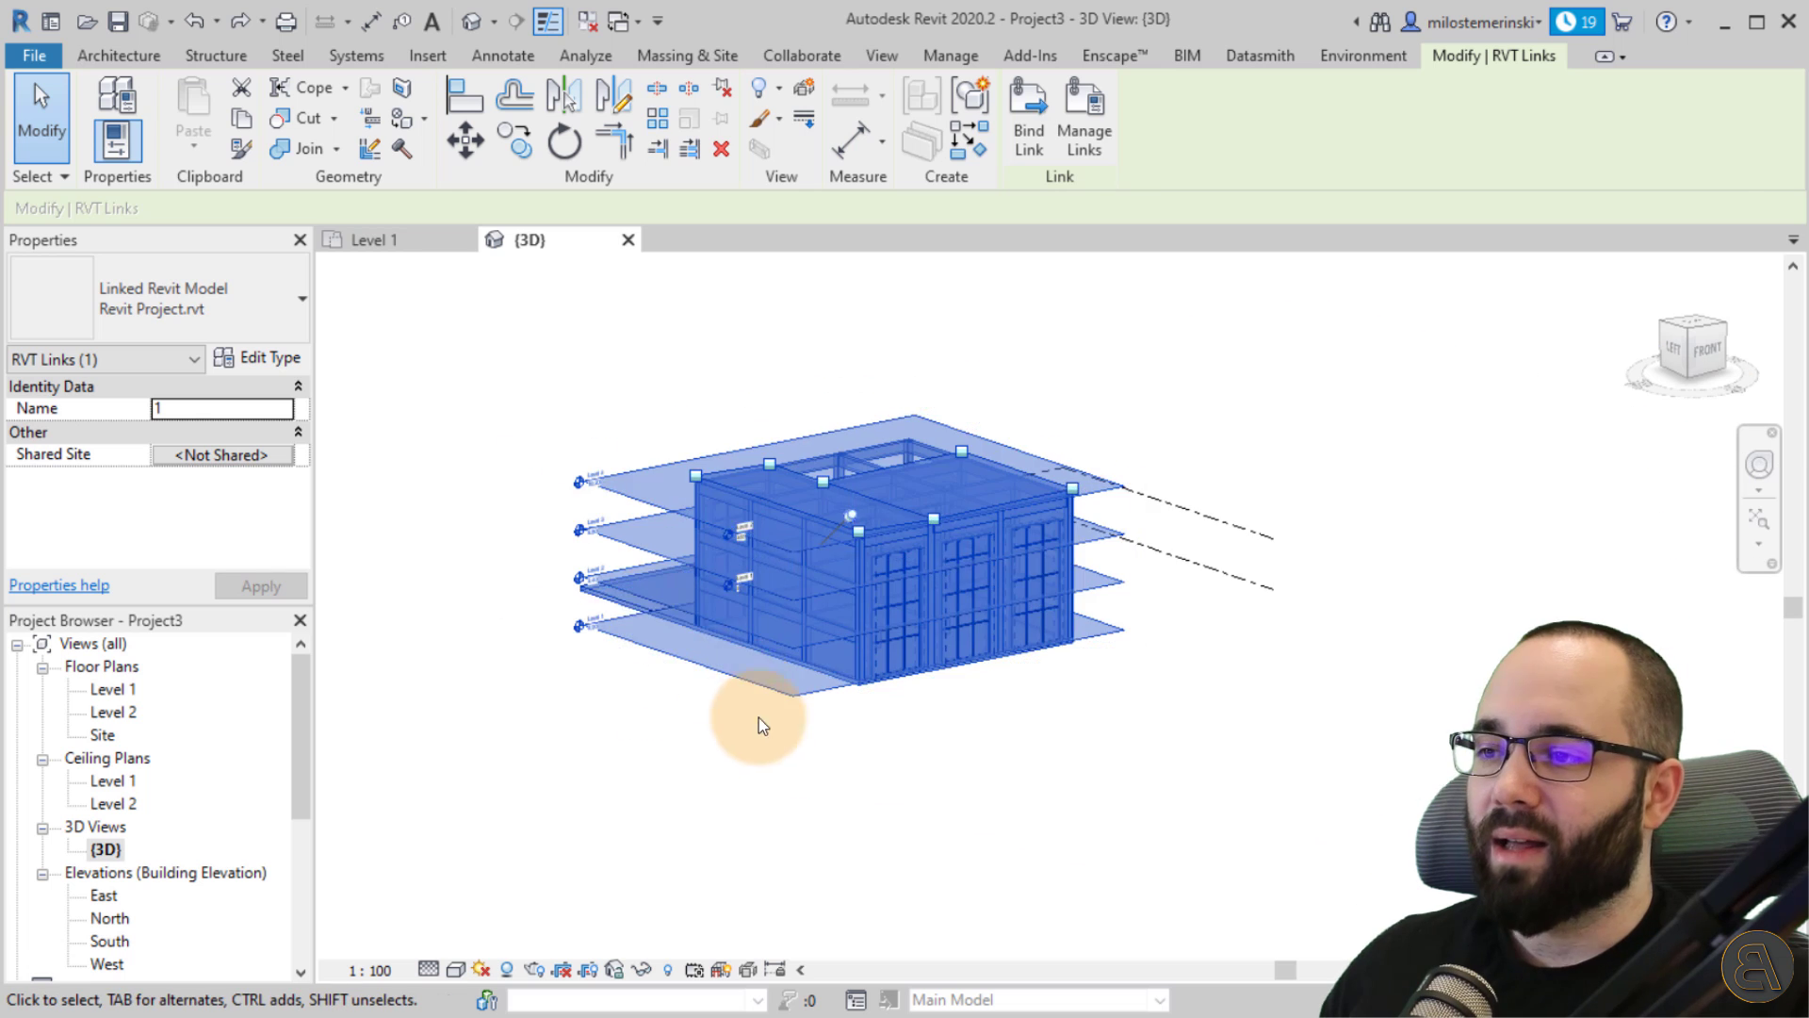
pyautogui.click(808, 755)
# Select the host project's Level 1 and Level 2 in the 3D view to compare them with the linked model's levels.
pyautogui.keyDown('shift'); pyautogui.moveTo(808, 755); pyautogui.dragTo(1219, 575, button='middle'); pyautogui.keyUp('shift')
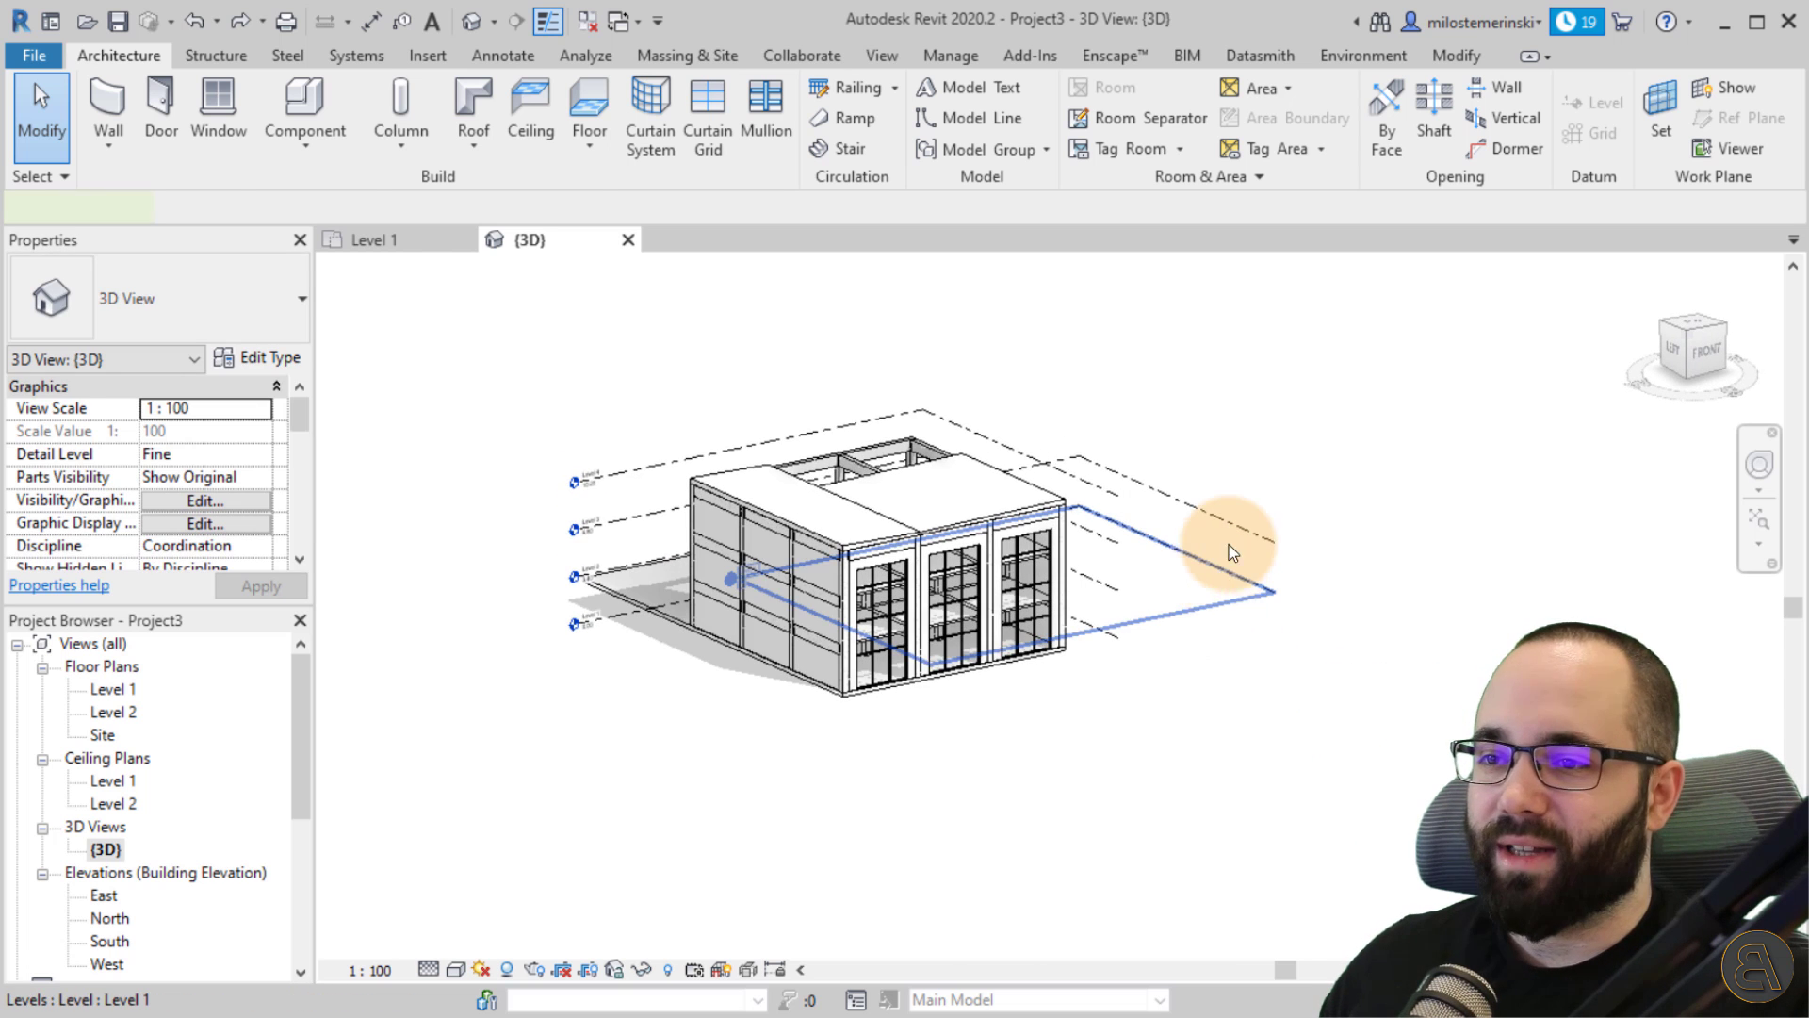
pyautogui.click(1232, 552)
pyautogui.click(1234, 522)
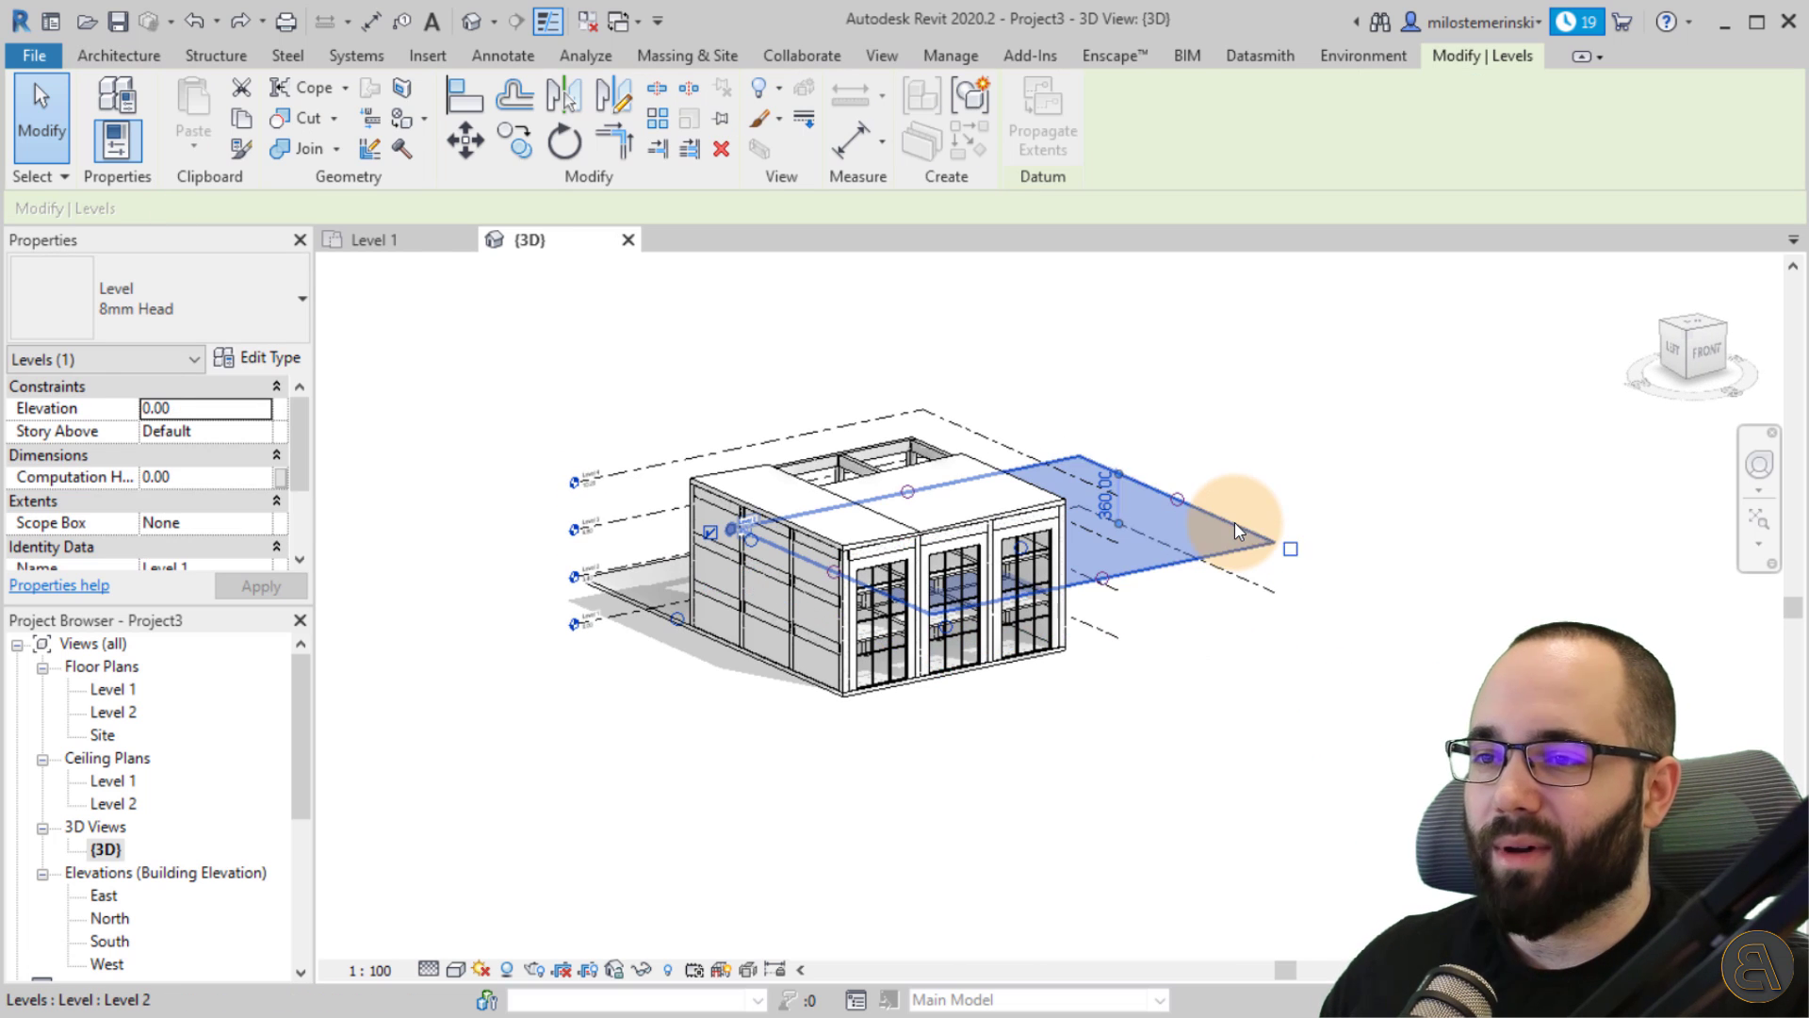
pyautogui.click(1236, 592)
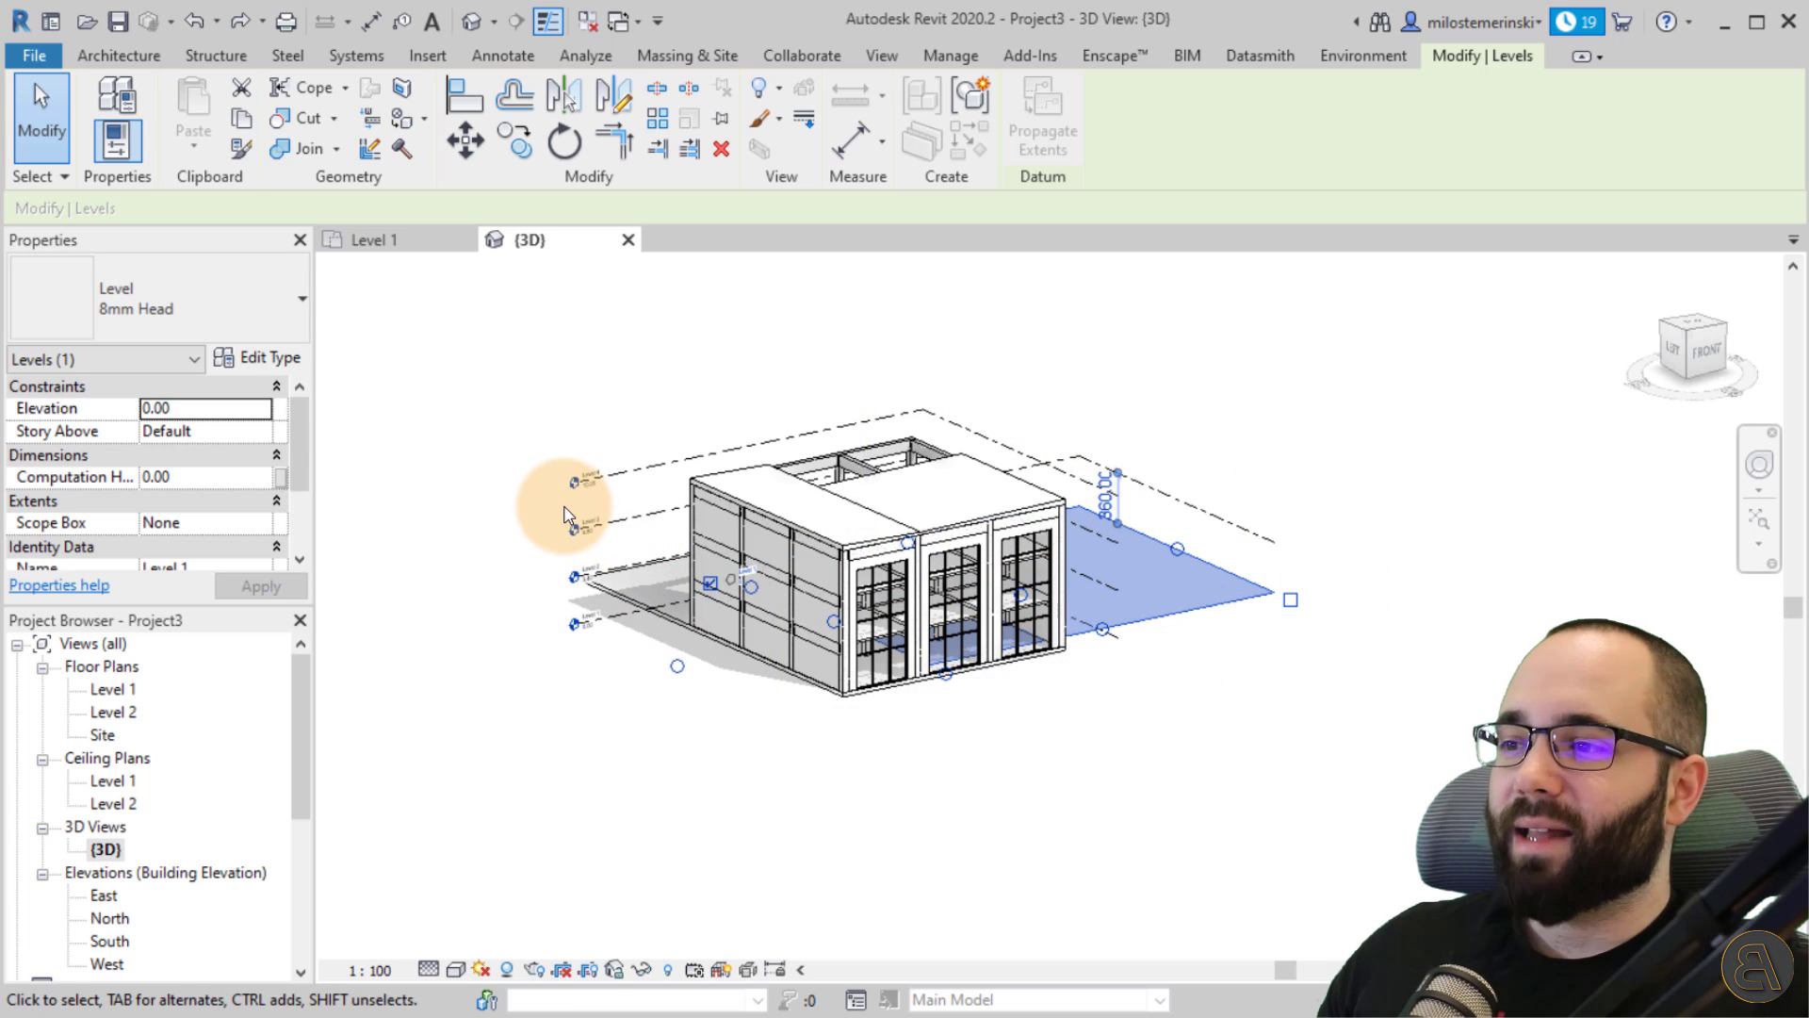
pyautogui.click(603, 692)
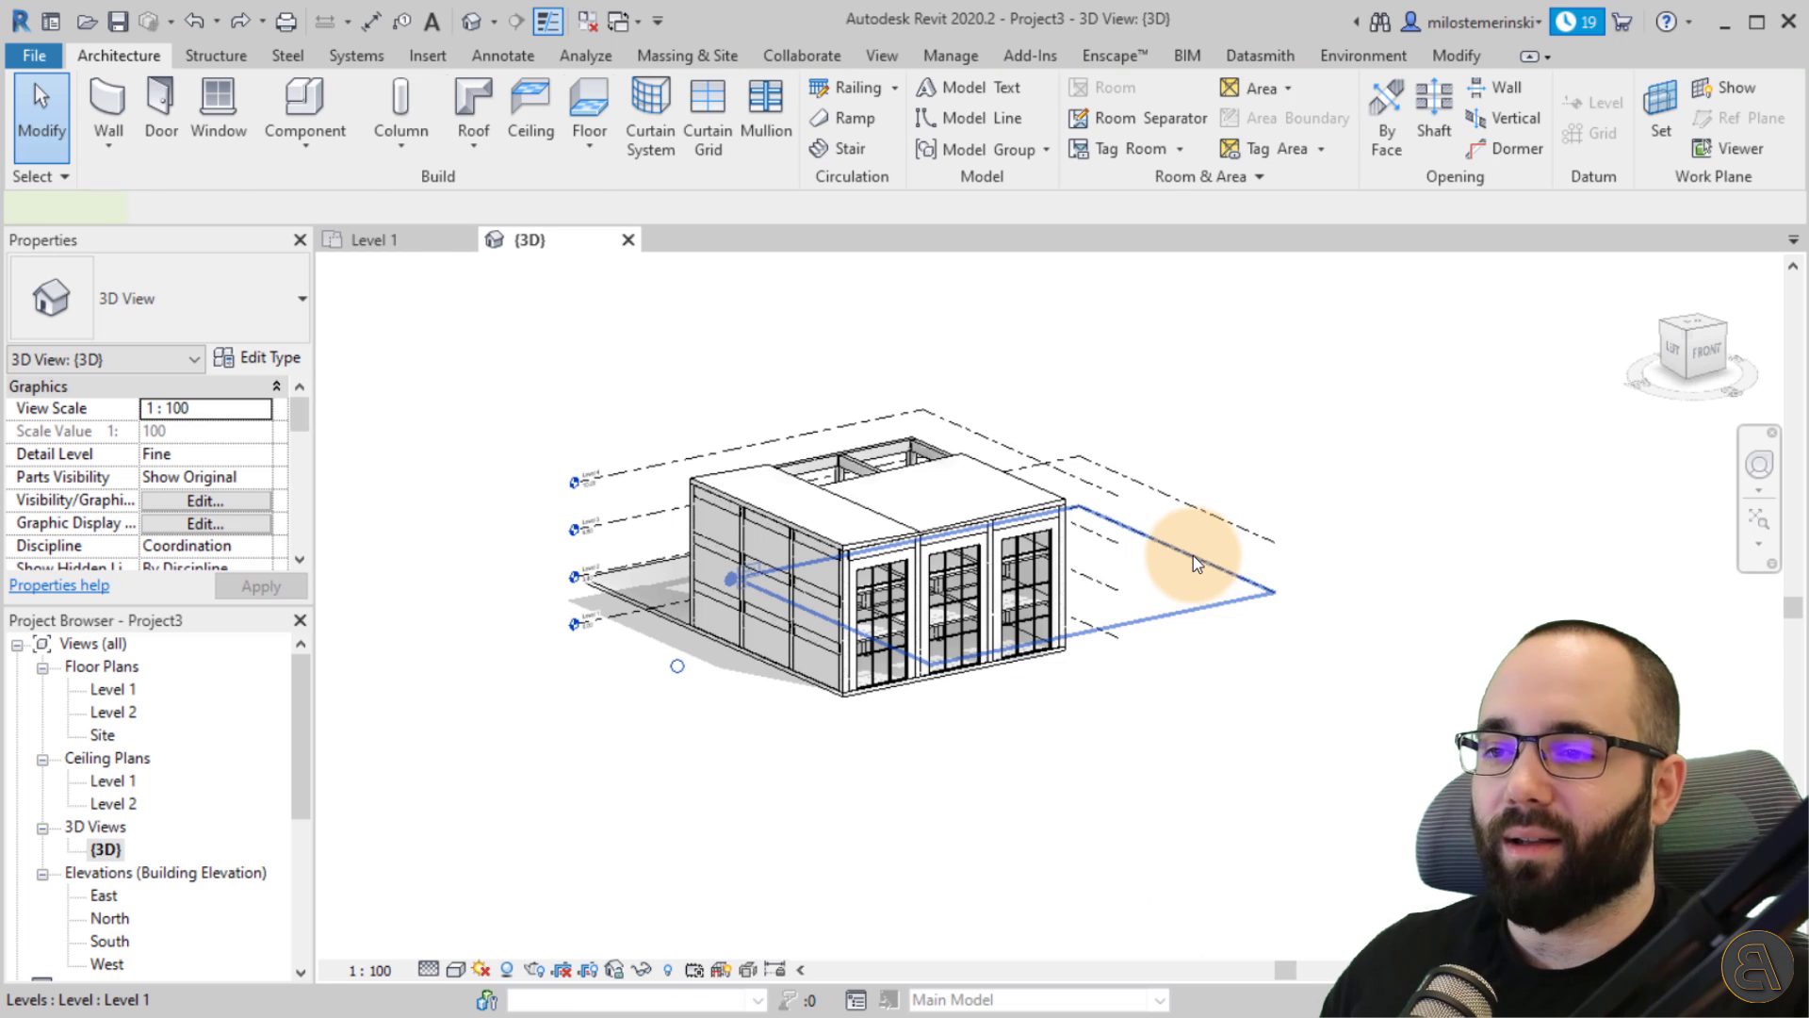
pyautogui.click(1193, 556)
pyautogui.scroll(3, 1195, 584)
pyautogui.scroll(-5, 1159, 603)
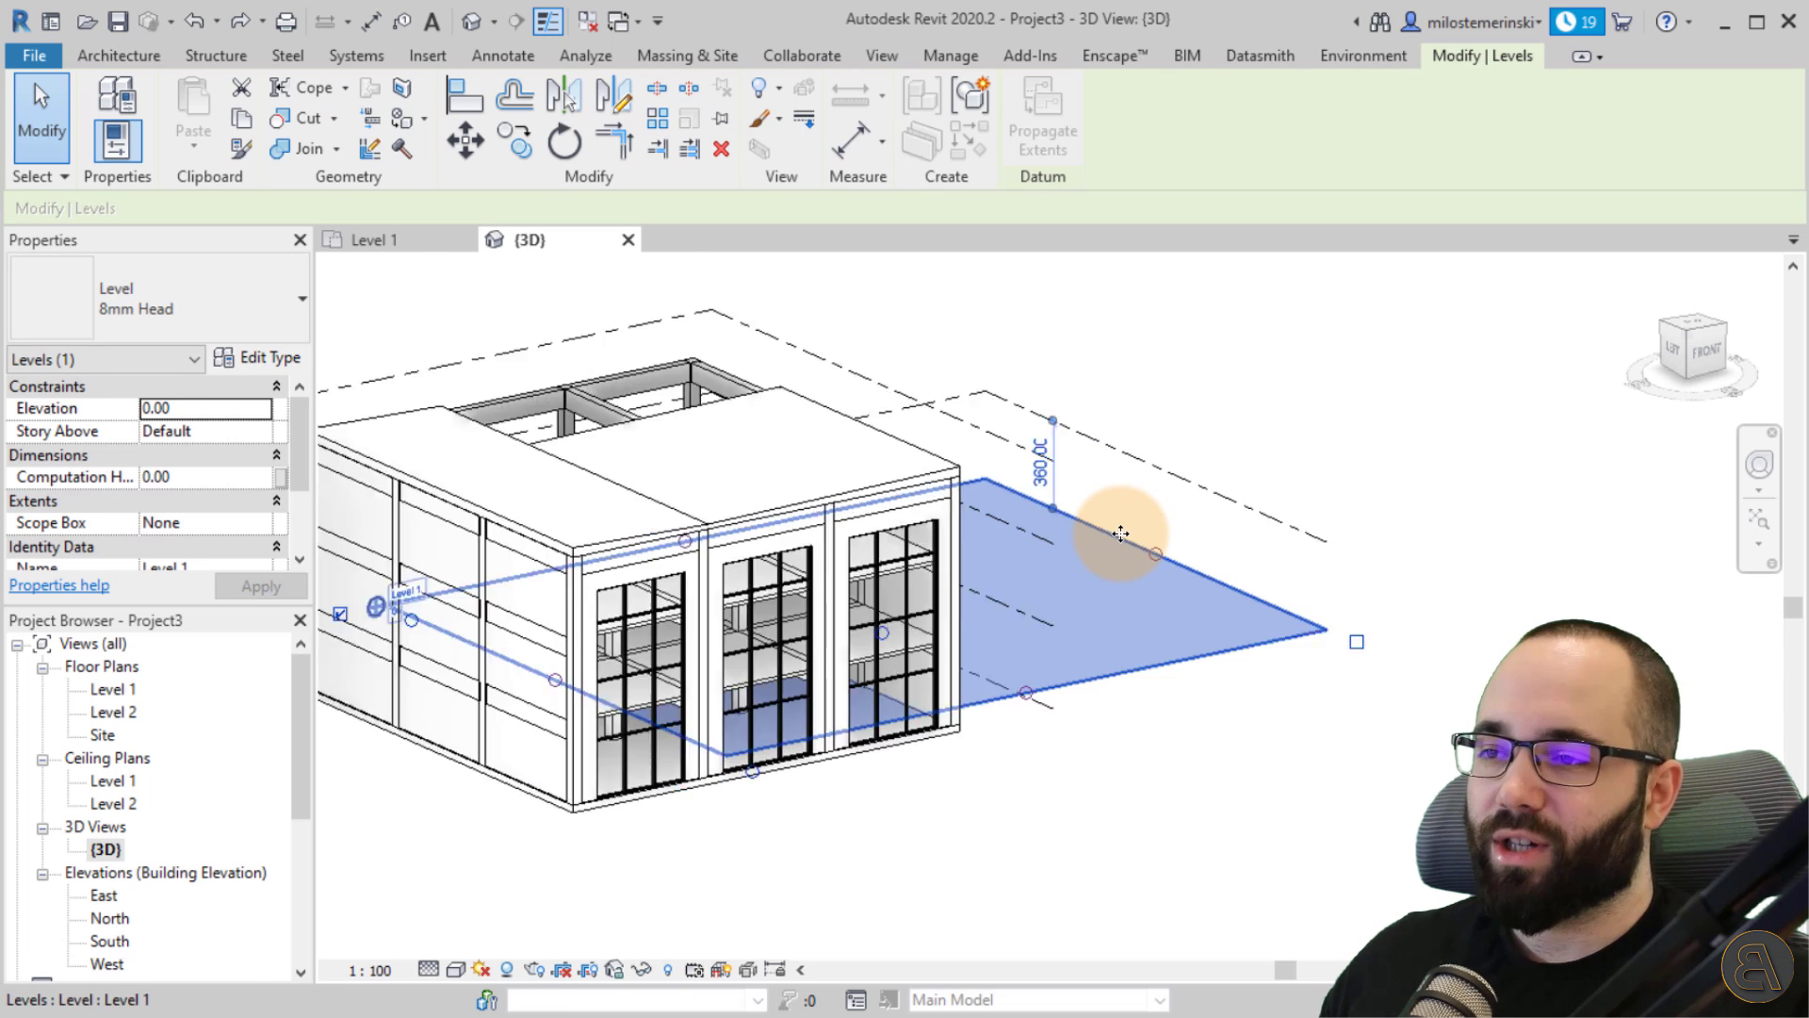
pyautogui.press('Escape')
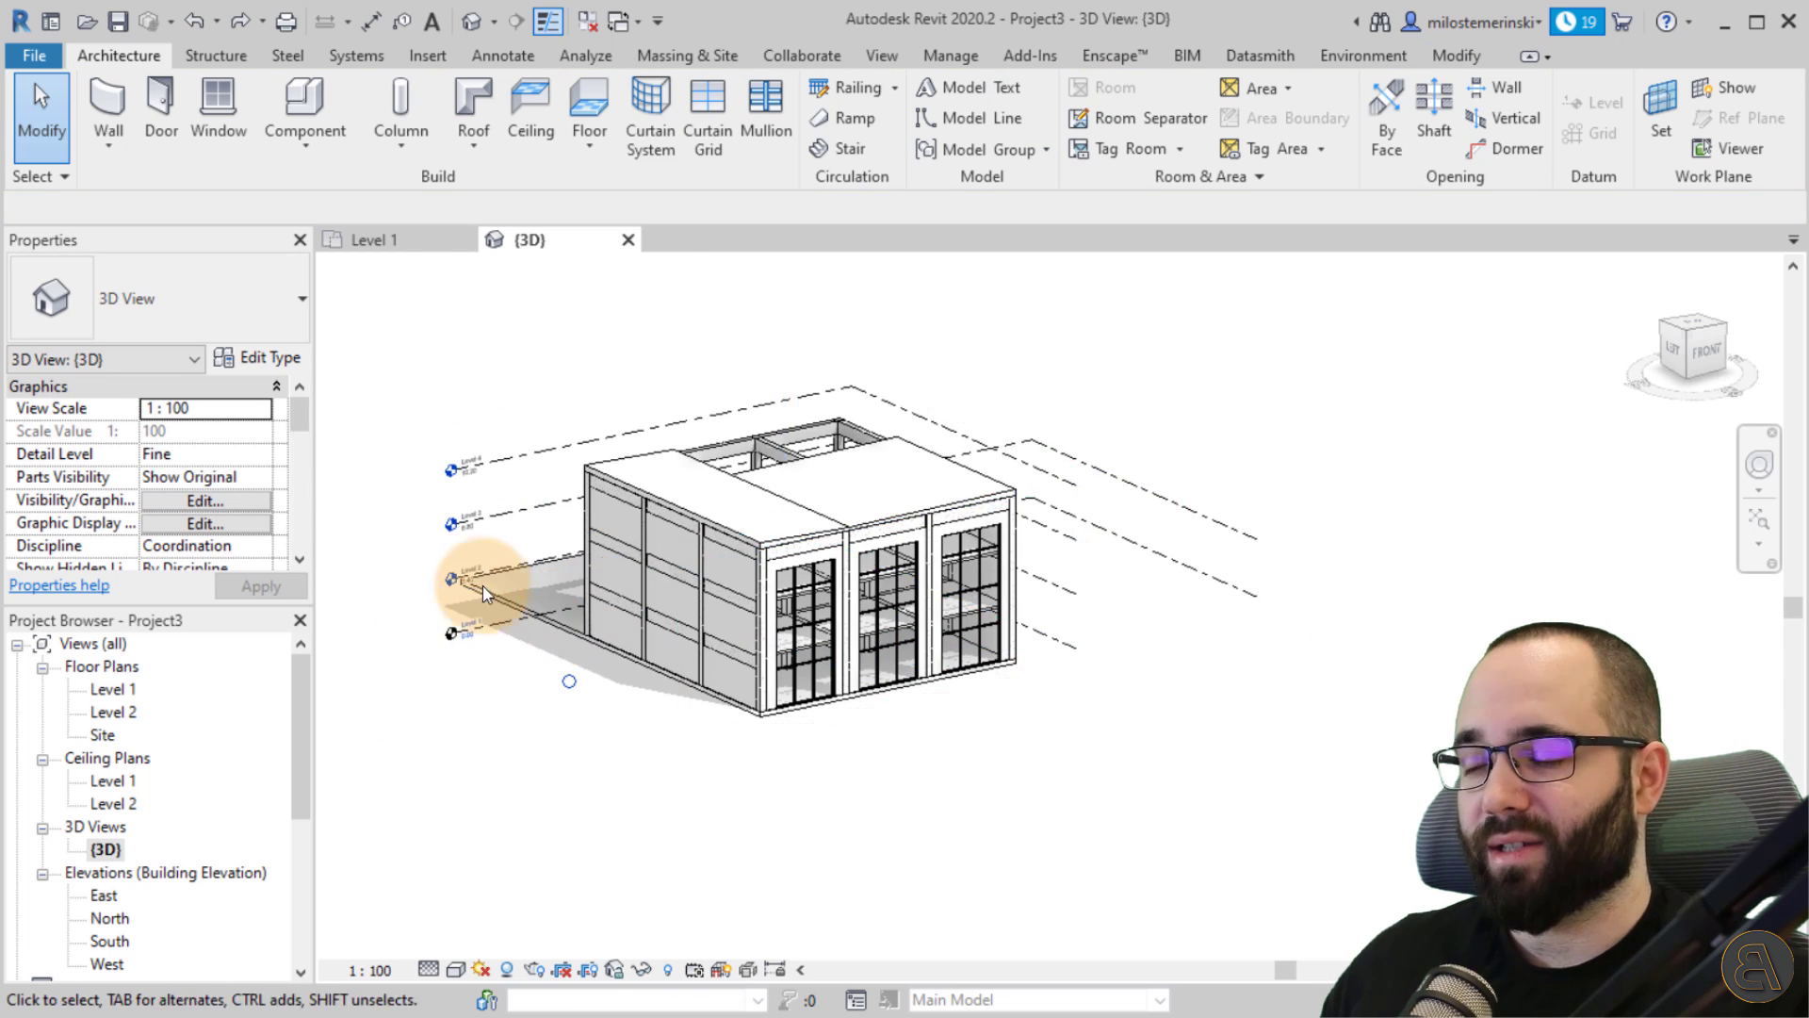
# Return to the Level 1 floor plan and start Copy/Monitor on the linked Revit model.
pyautogui.click(432, 248)
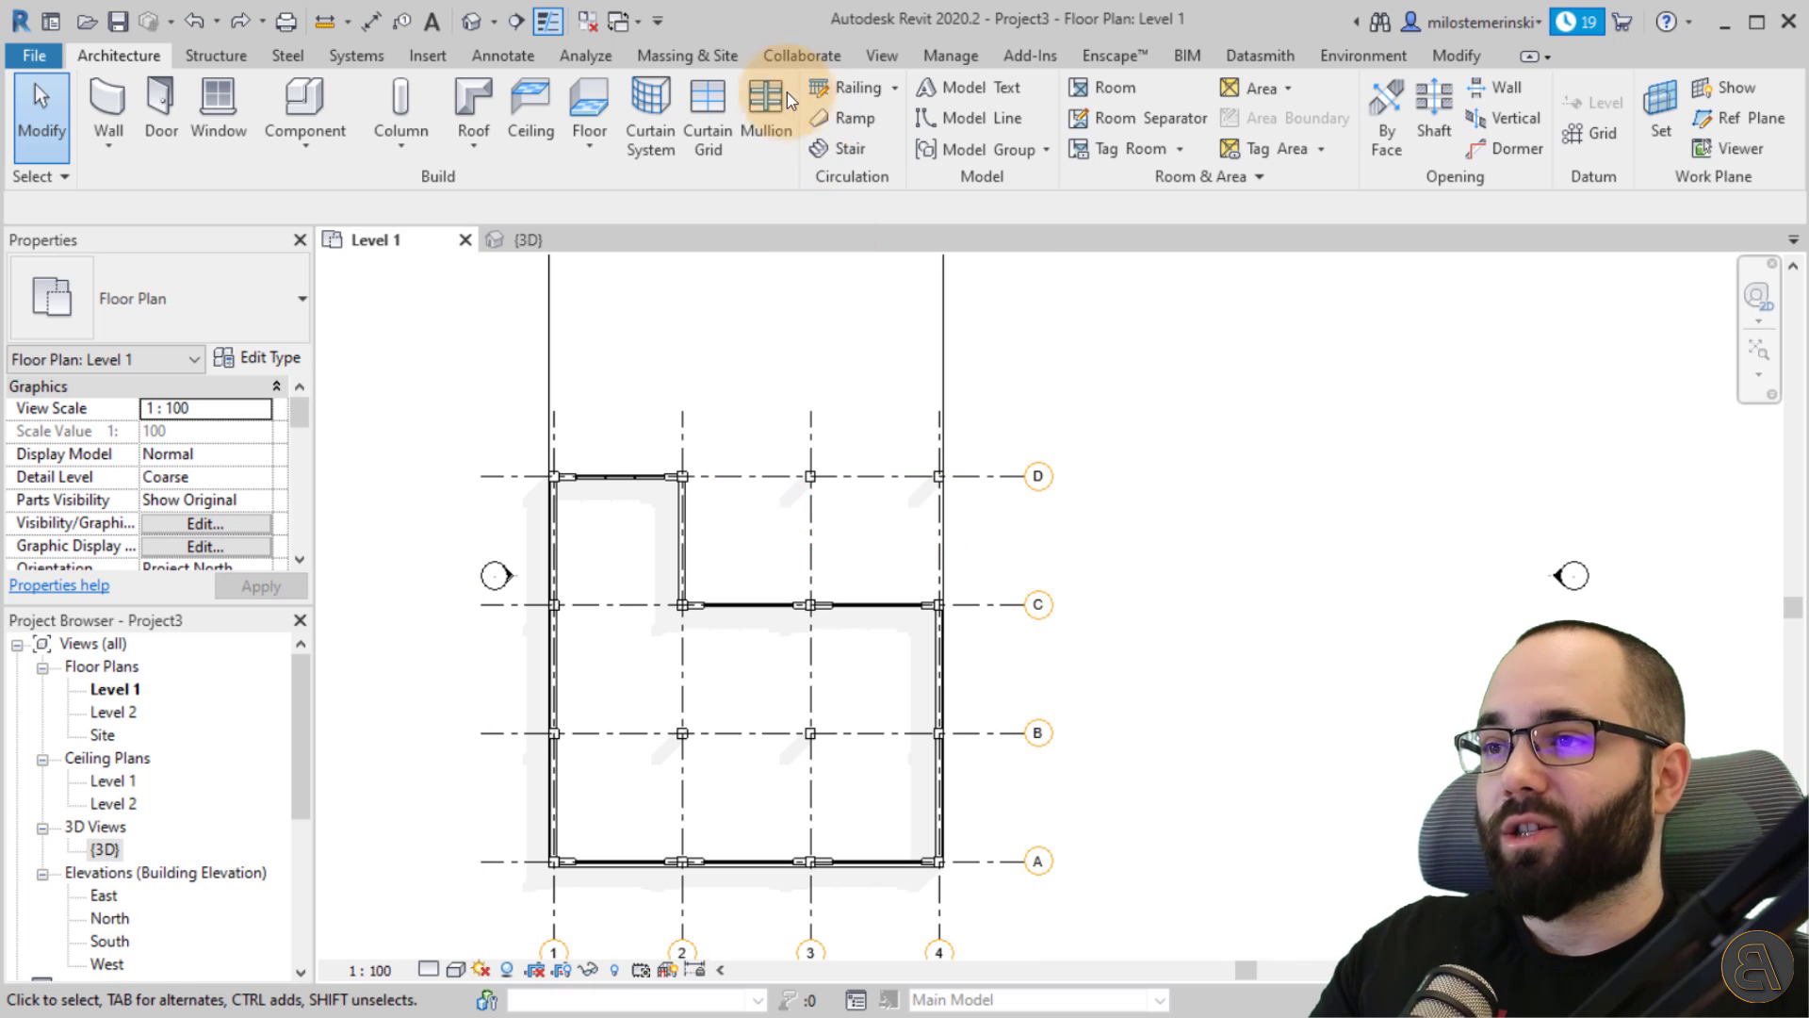
pyautogui.click(781, 58)
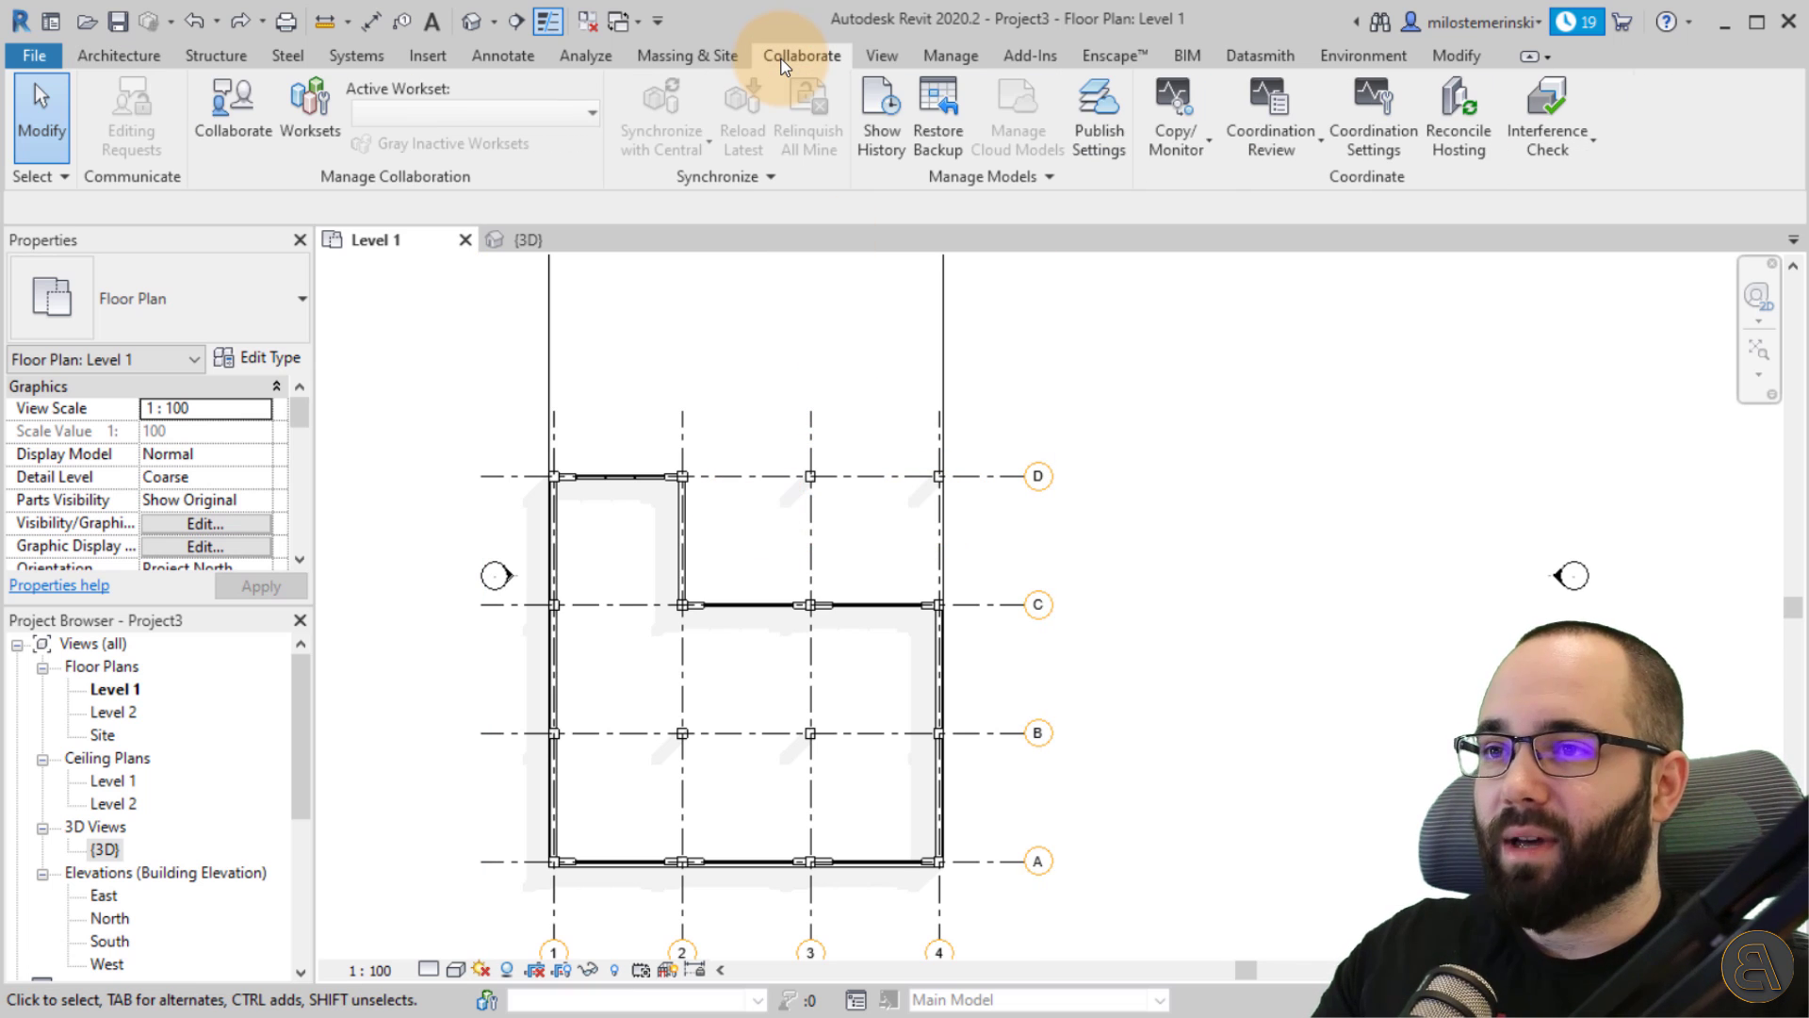
pyautogui.click(1169, 147)
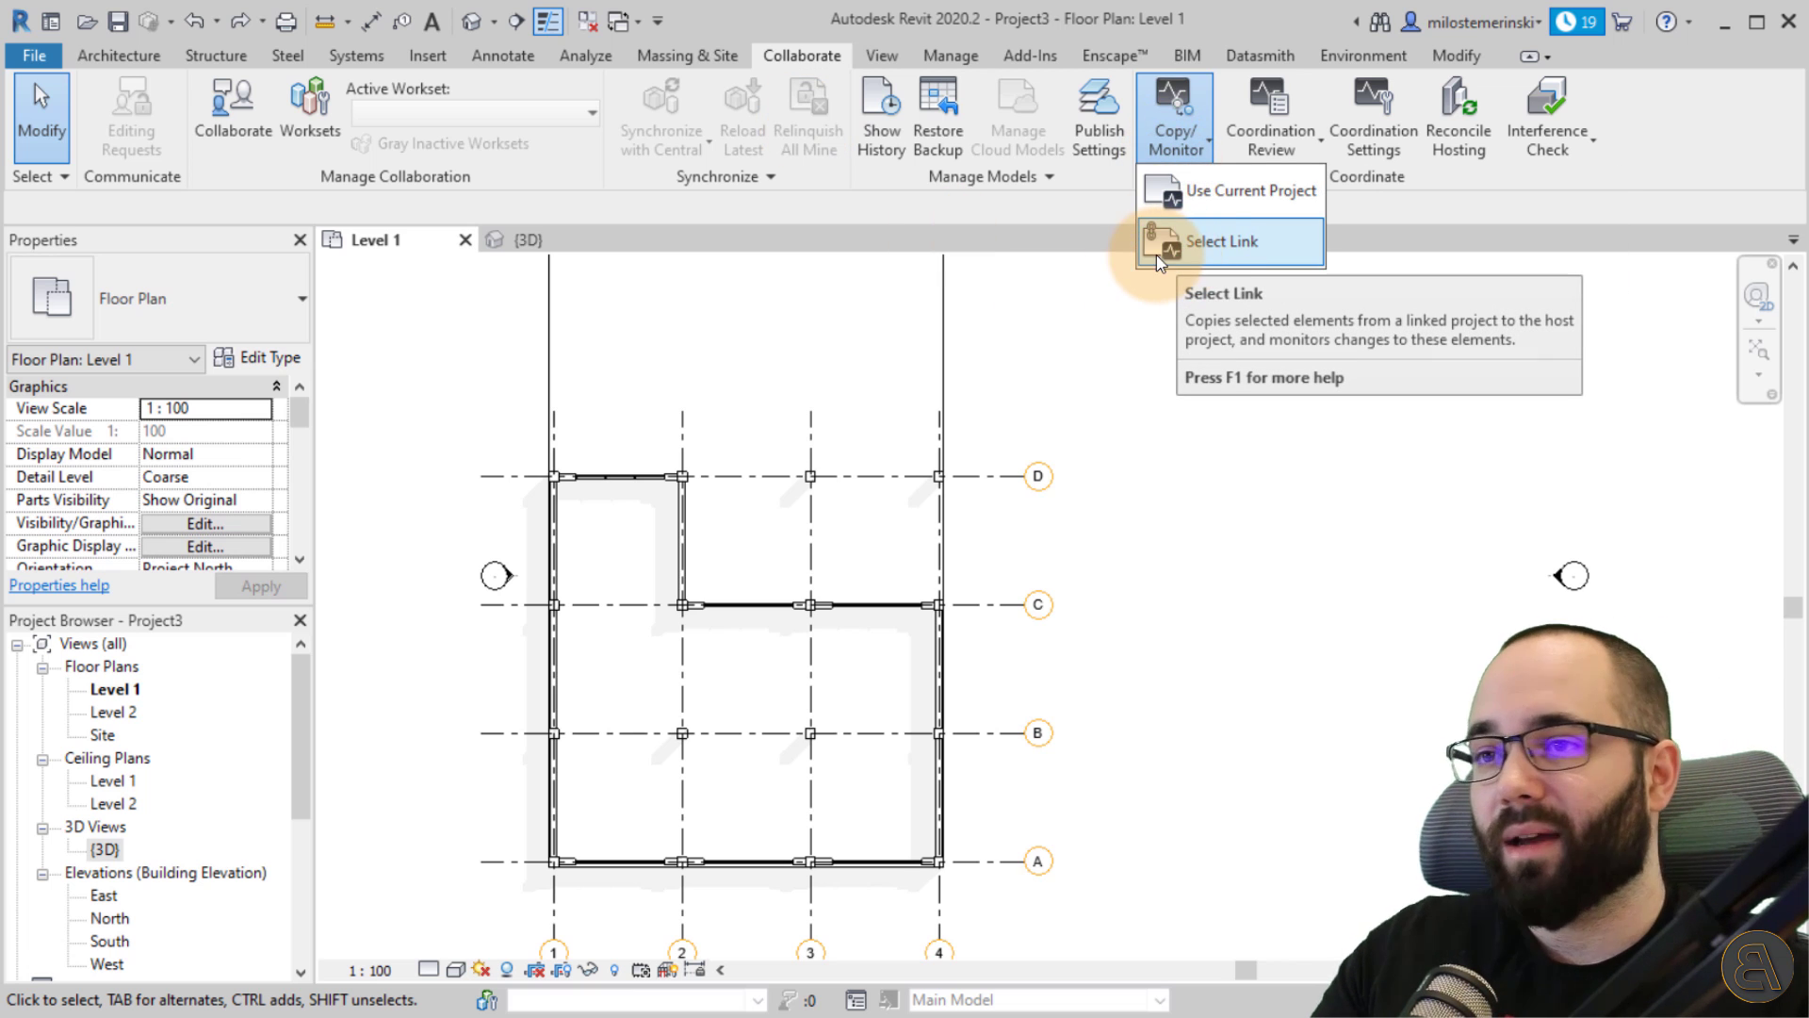
pyautogui.click(1205, 249)
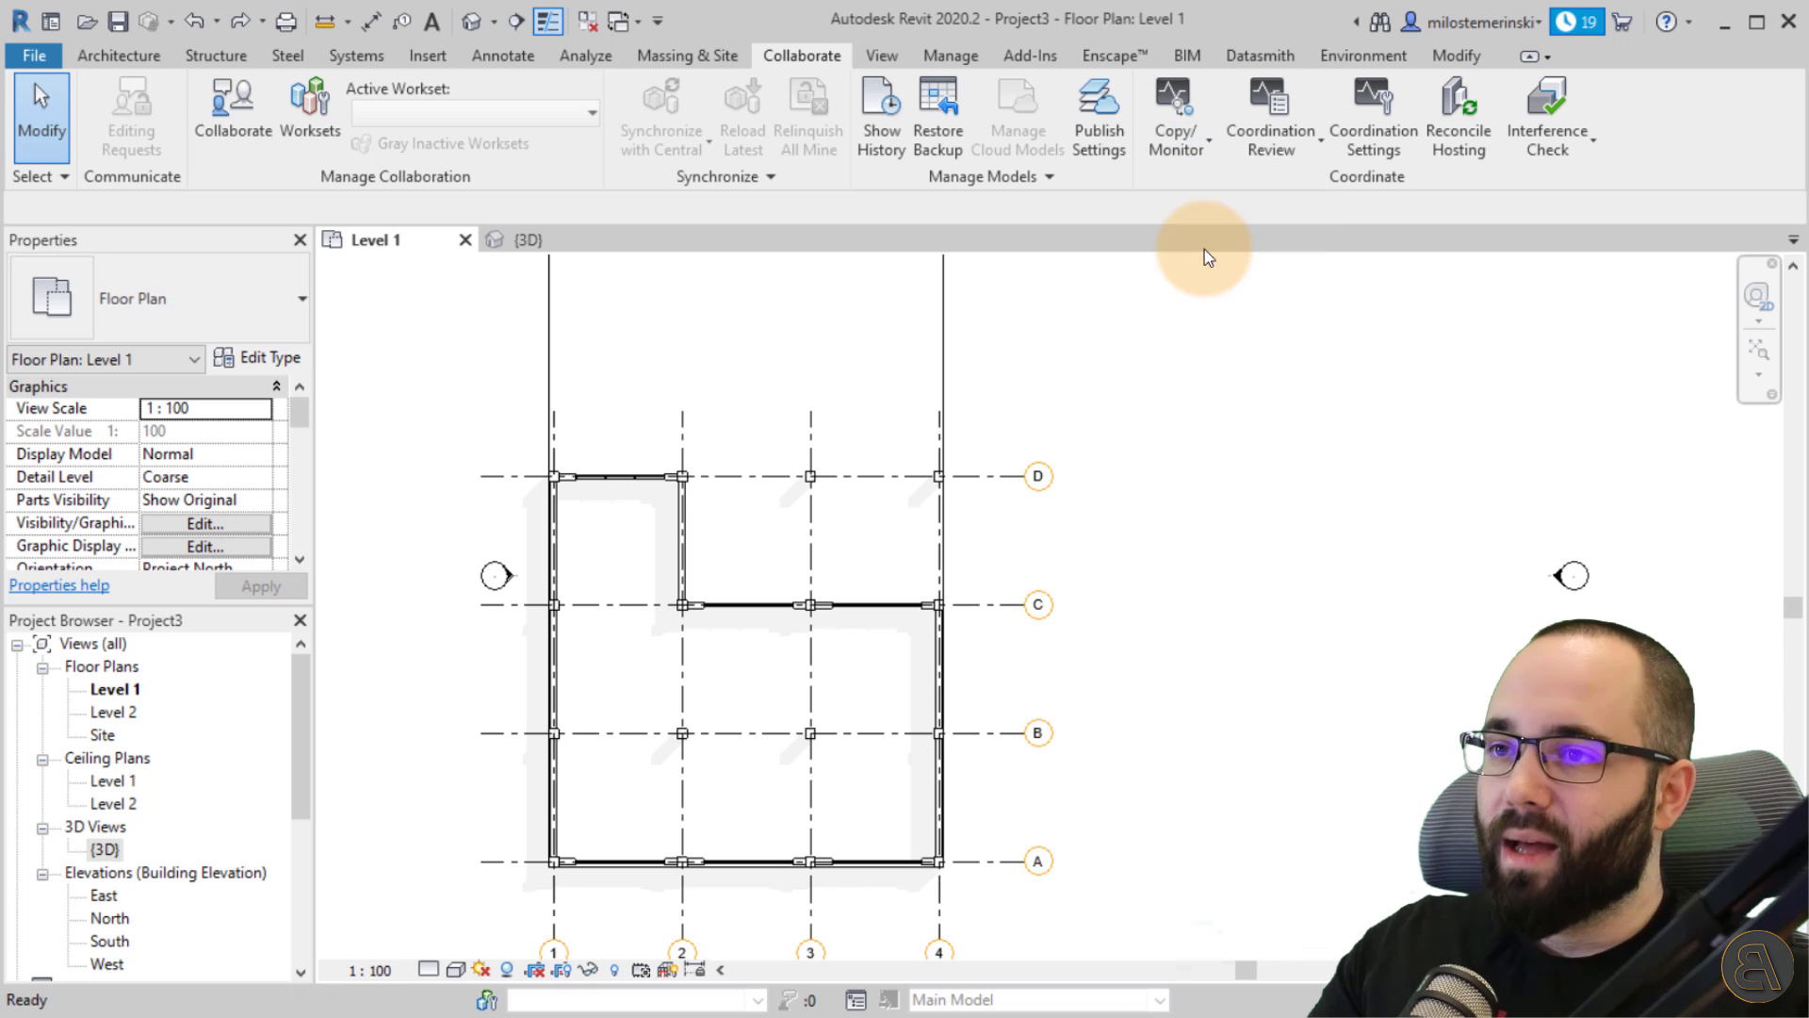
pyautogui.click(555, 435)
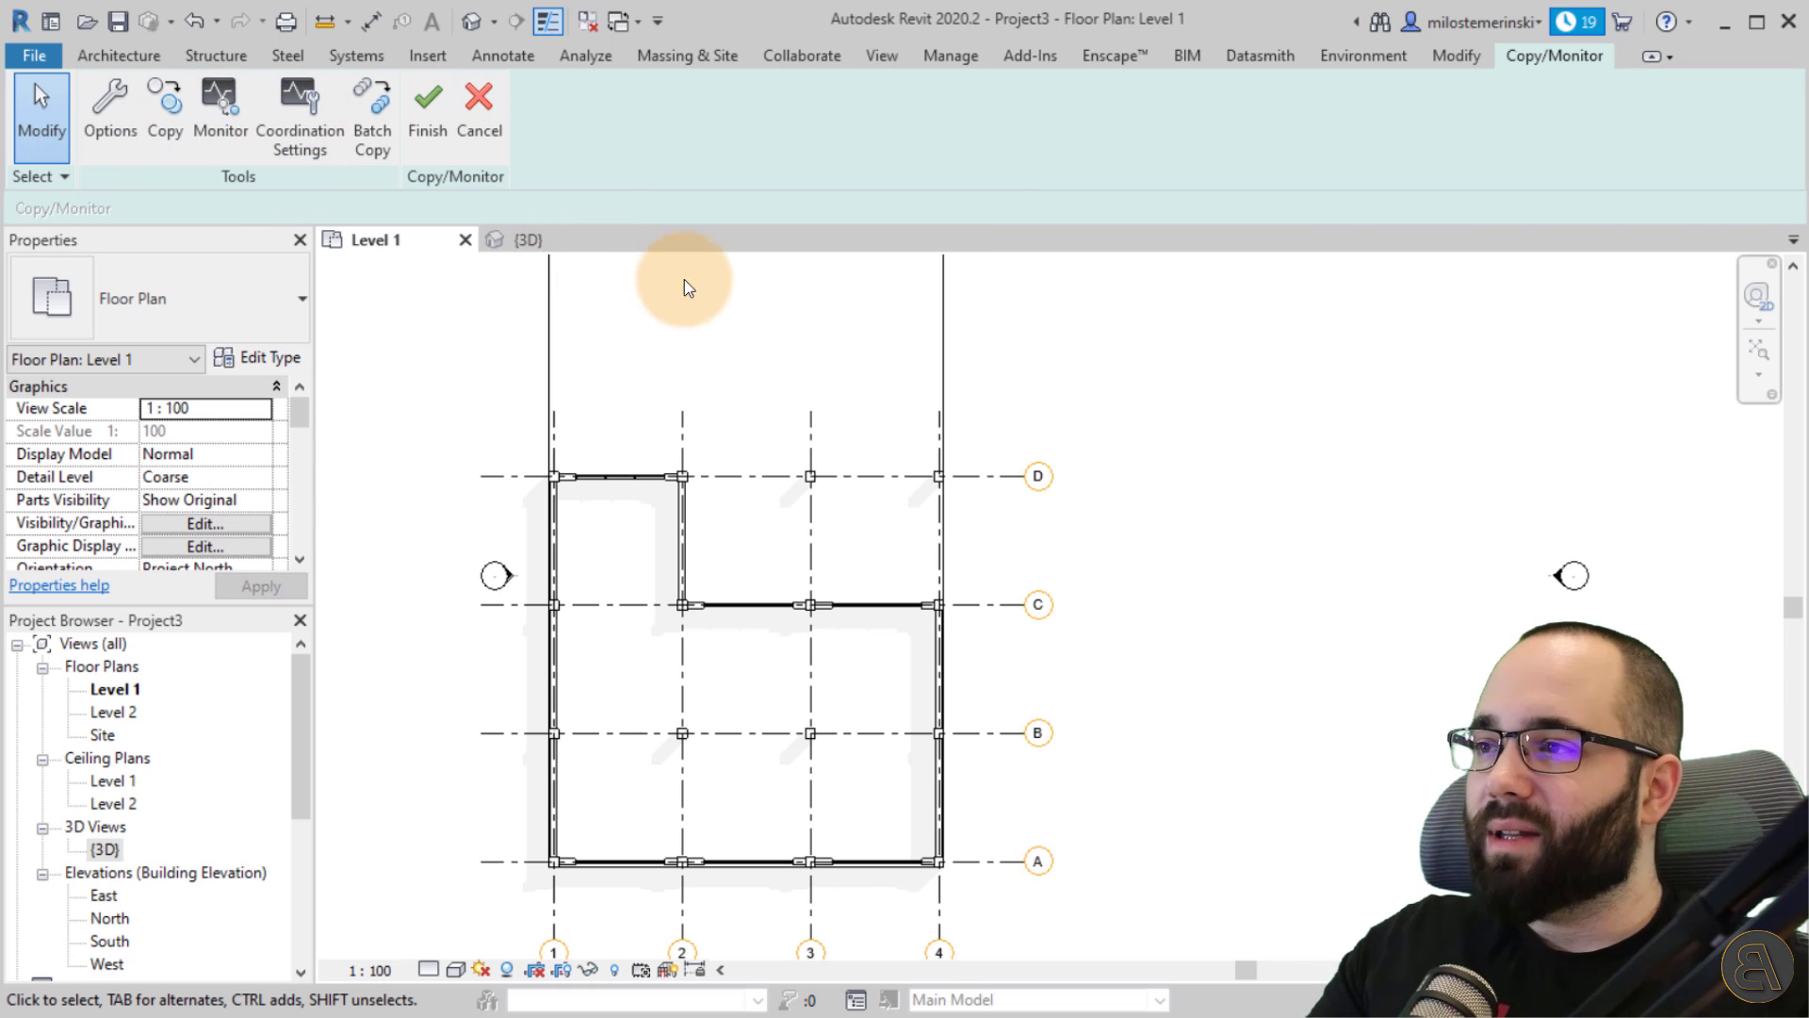
# Start the Copy tool with Multiple enabled and select all linked elements across the building's Level 1 plan.
pyautogui.moveTo(900, 699); pyautogui.dragTo(861, 620, button='middle')
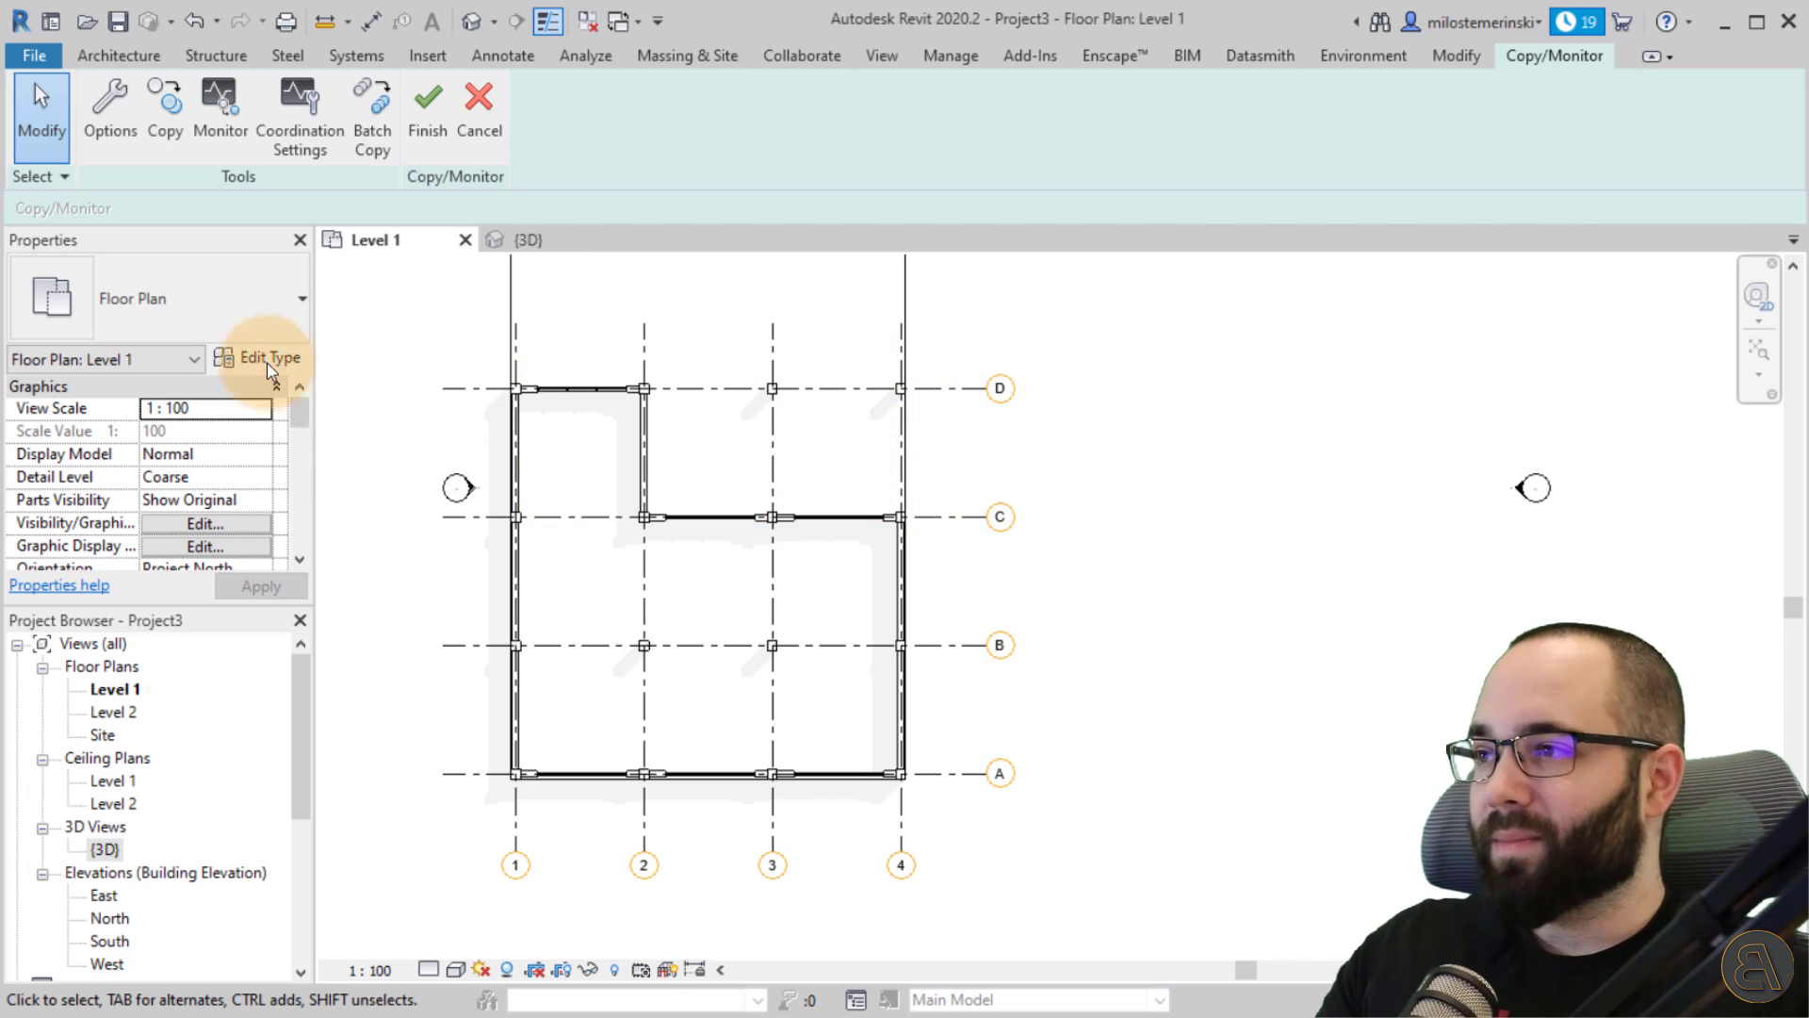
pyautogui.click(170, 132)
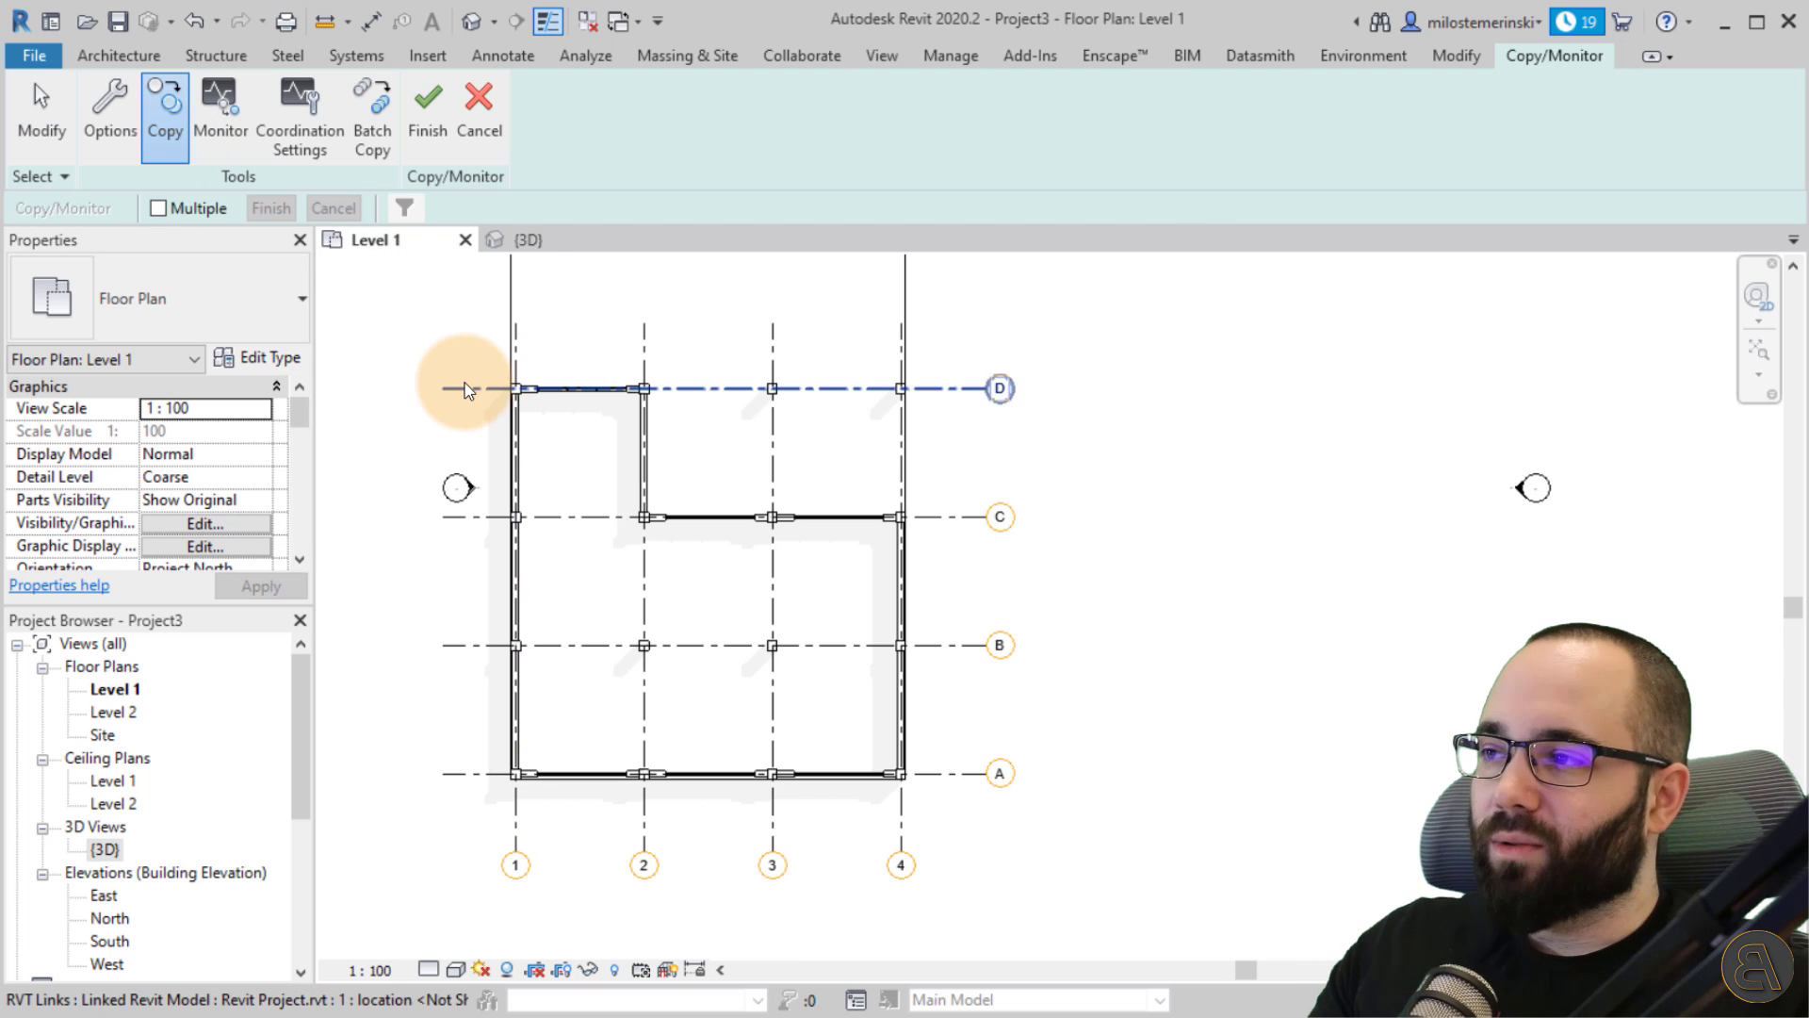
pyautogui.click(193, 209)
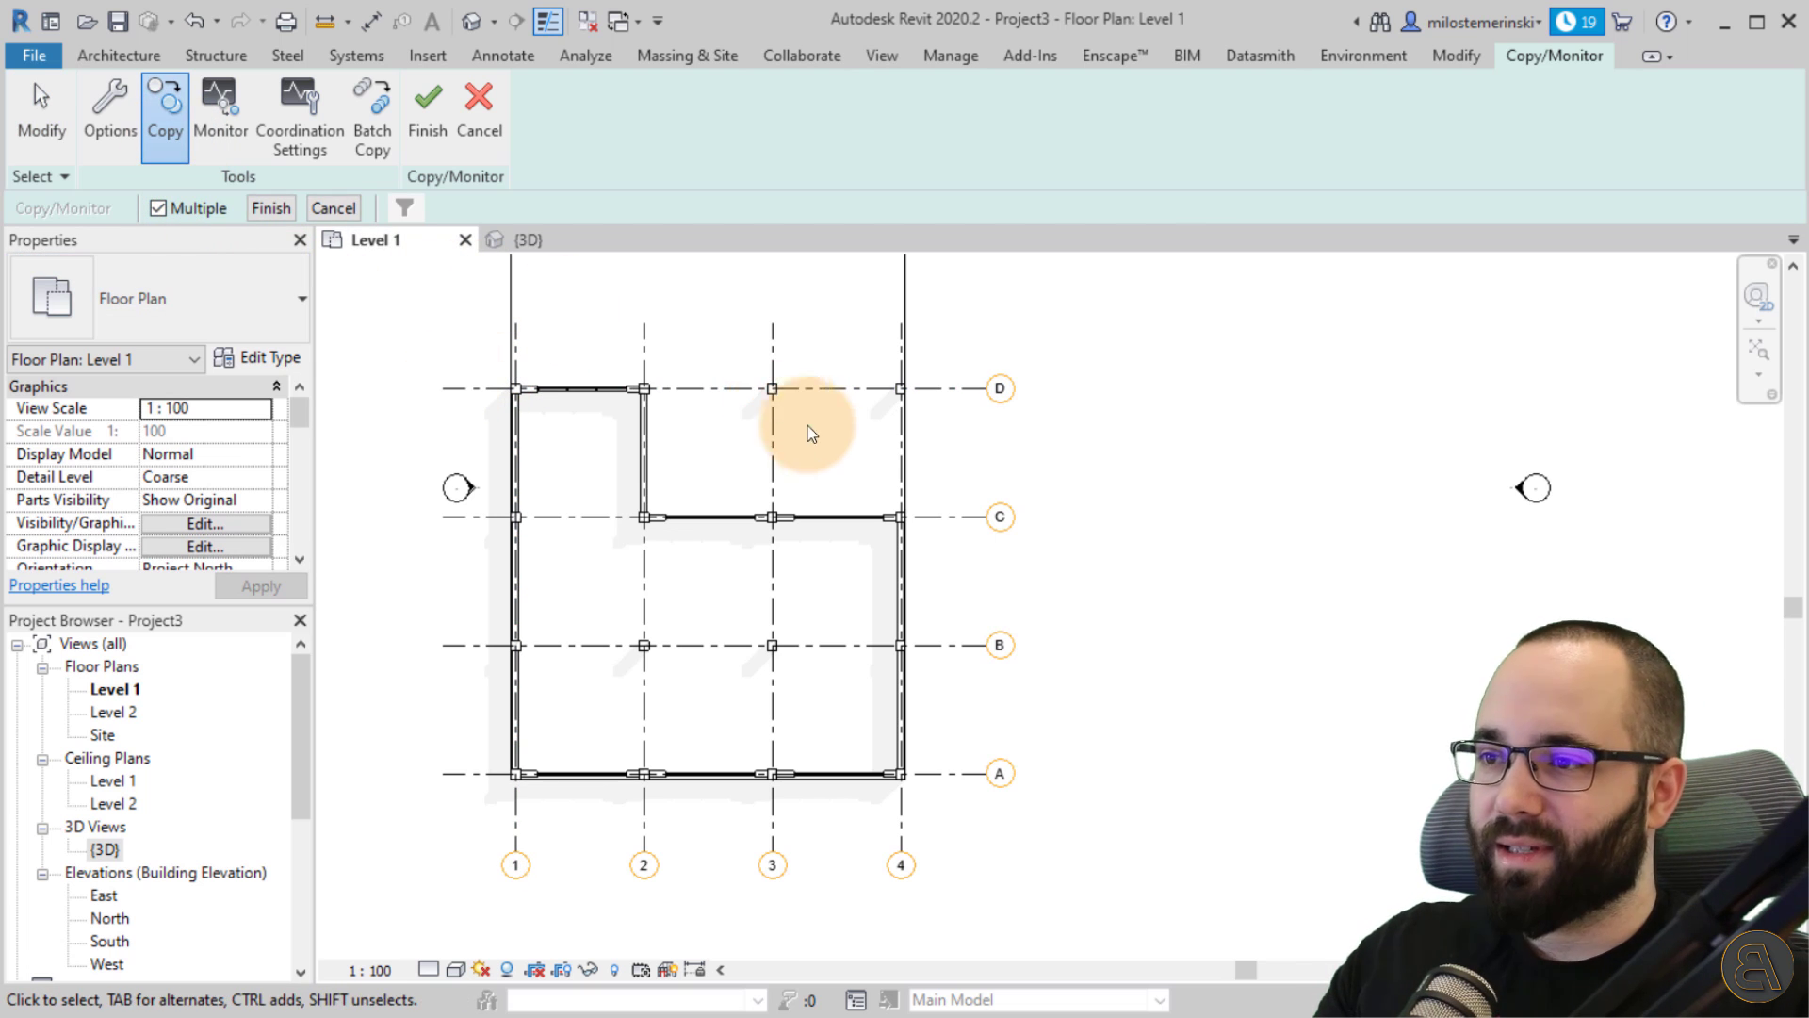
pyautogui.scroll(-2, 836, 449)
pyautogui.moveTo(836, 448); pyautogui.dragTo(866, 562, button='middle')
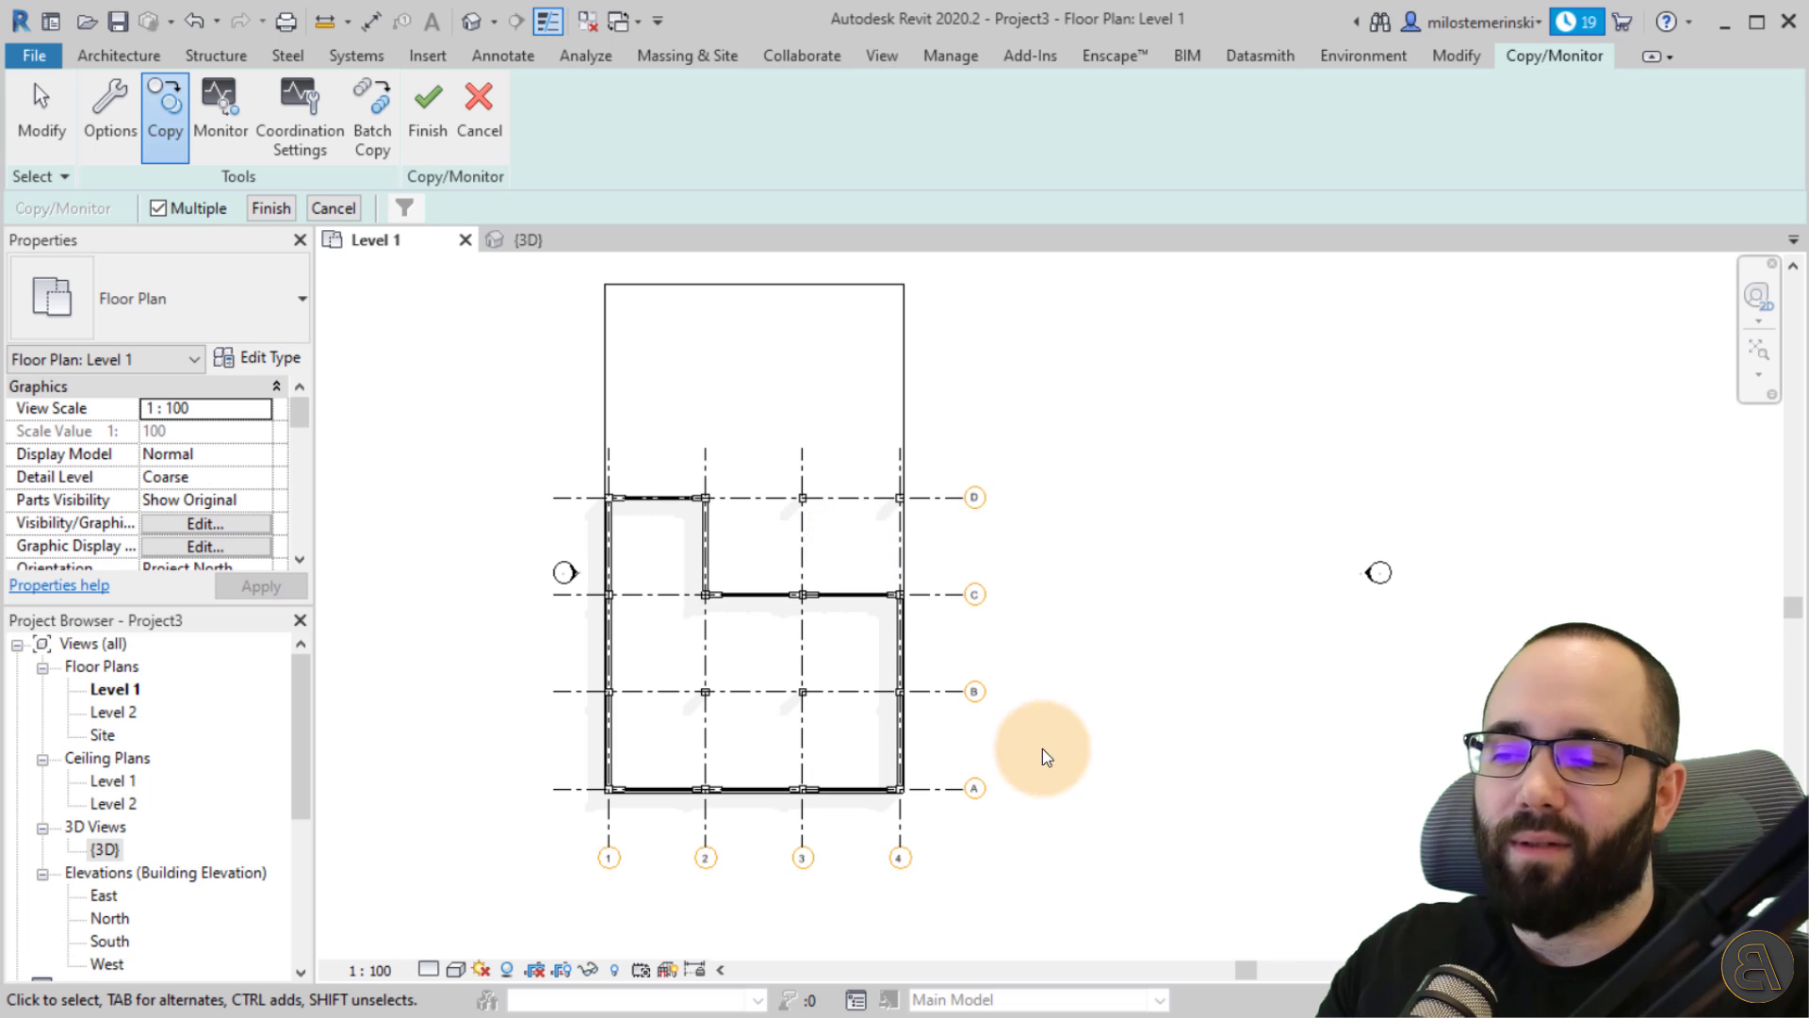
pyautogui.moveTo(964, 824); pyautogui.dragTo(465, 375)
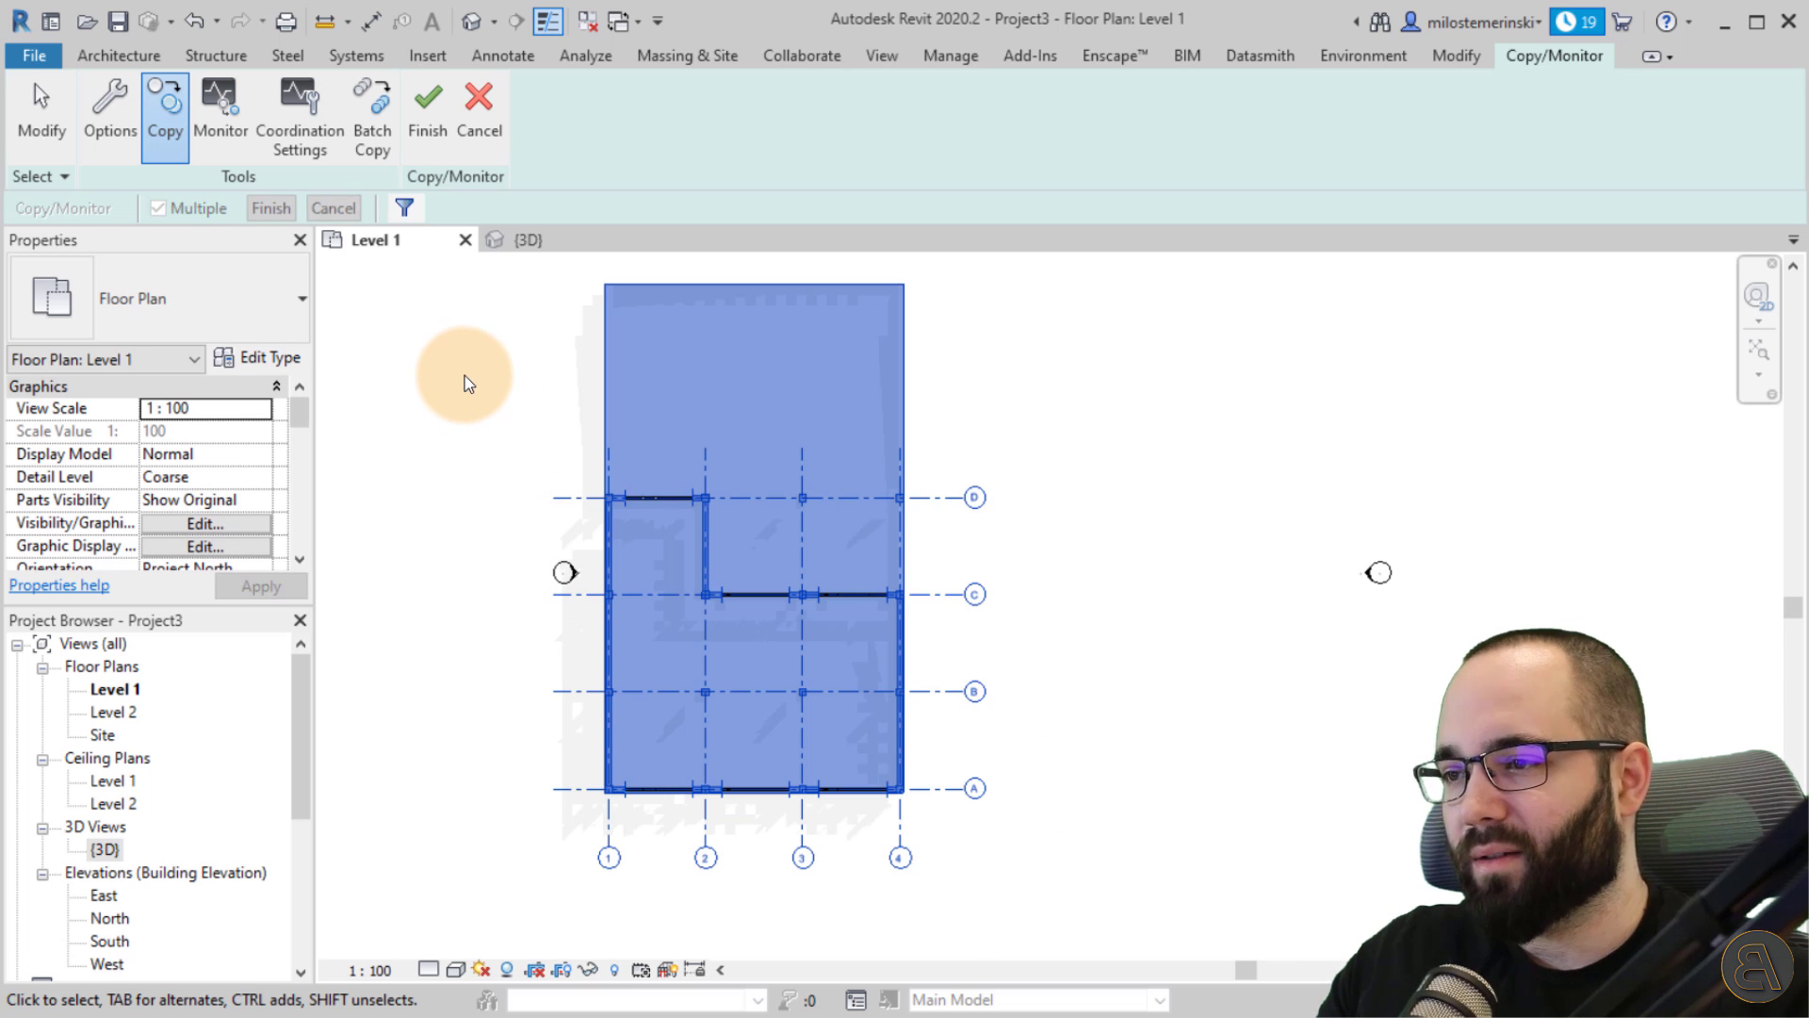
# Filter the selected linked elements down to the Grids category only.
pyautogui.click(406, 209)
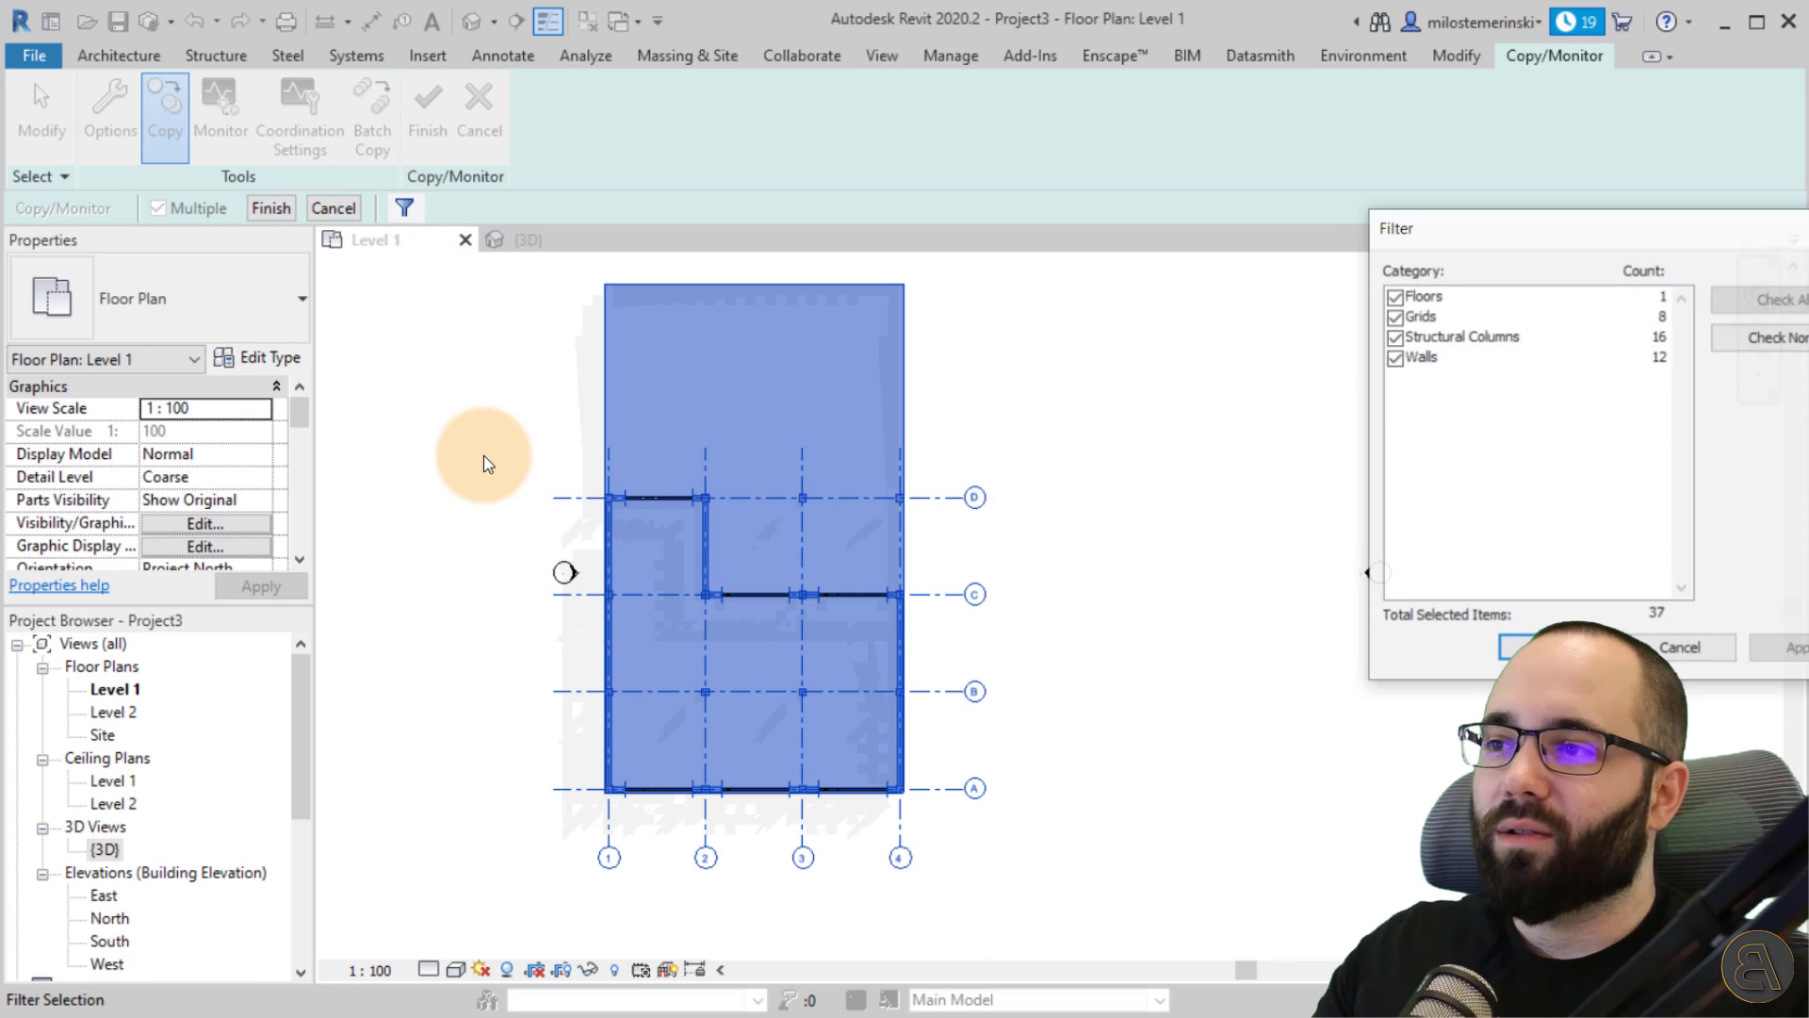
pyautogui.moveTo(1482, 242); pyautogui.dragTo(477, 270)
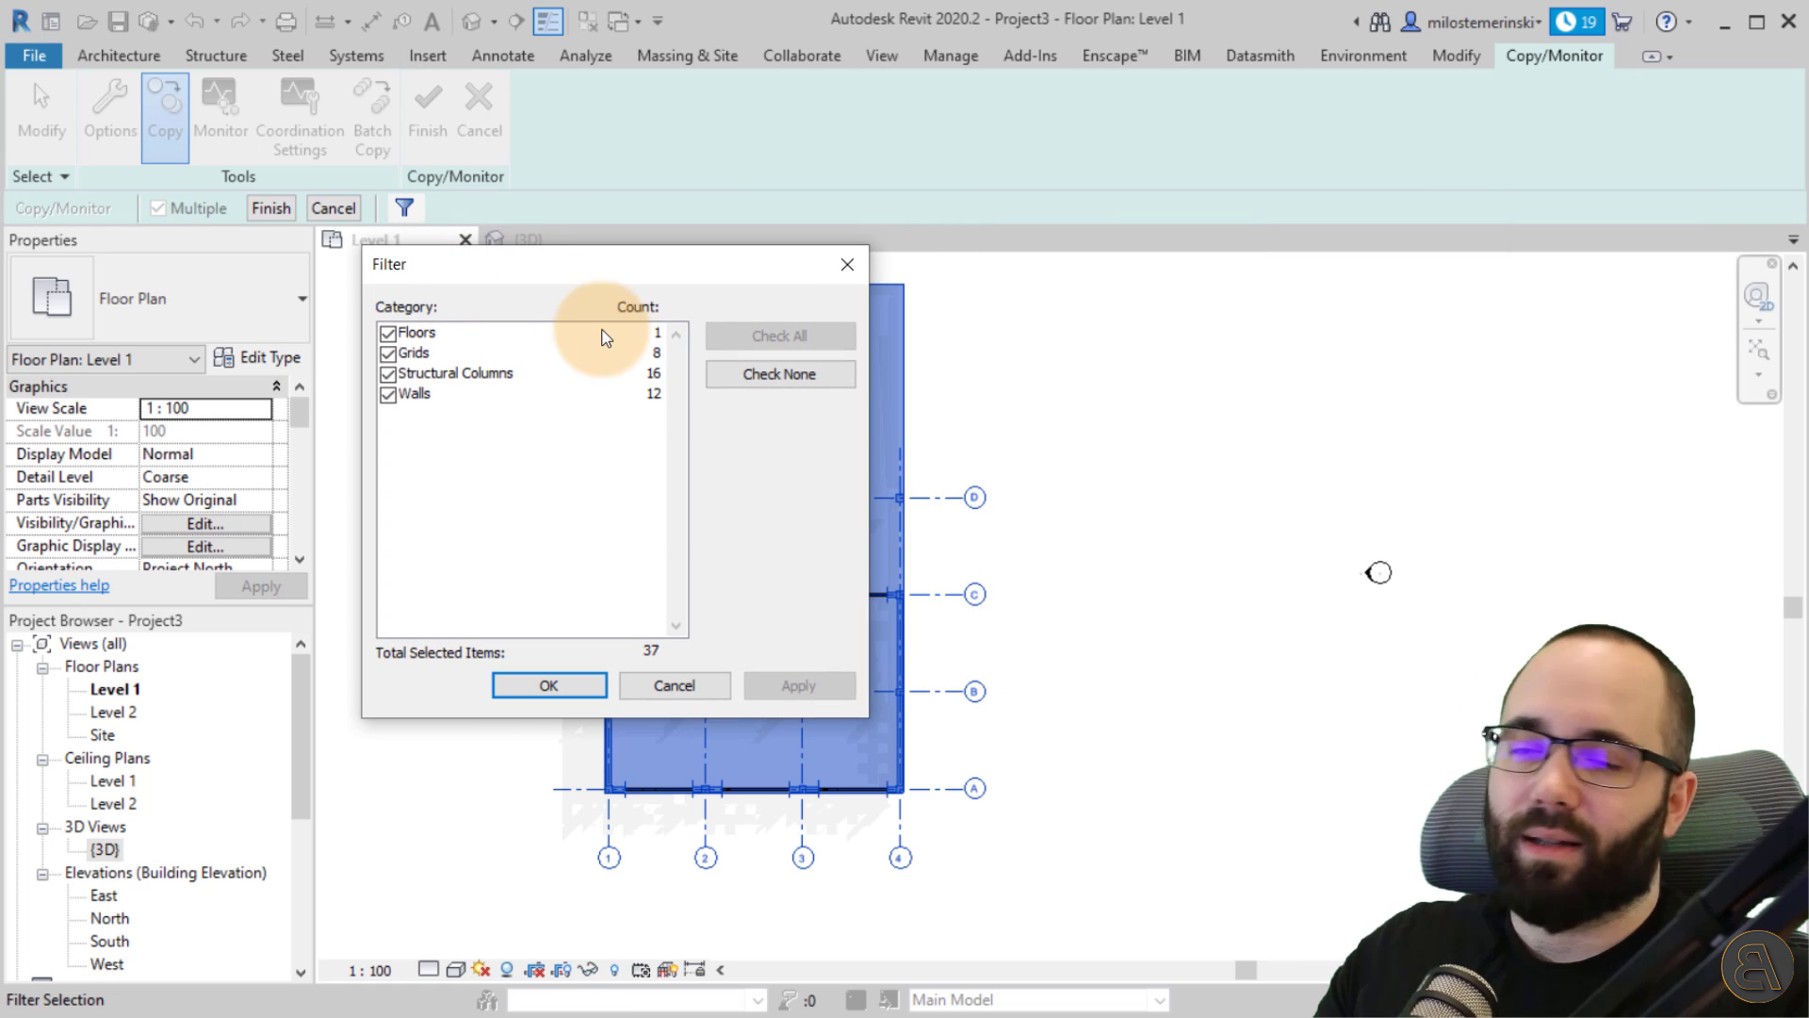
pyautogui.click(756, 380)
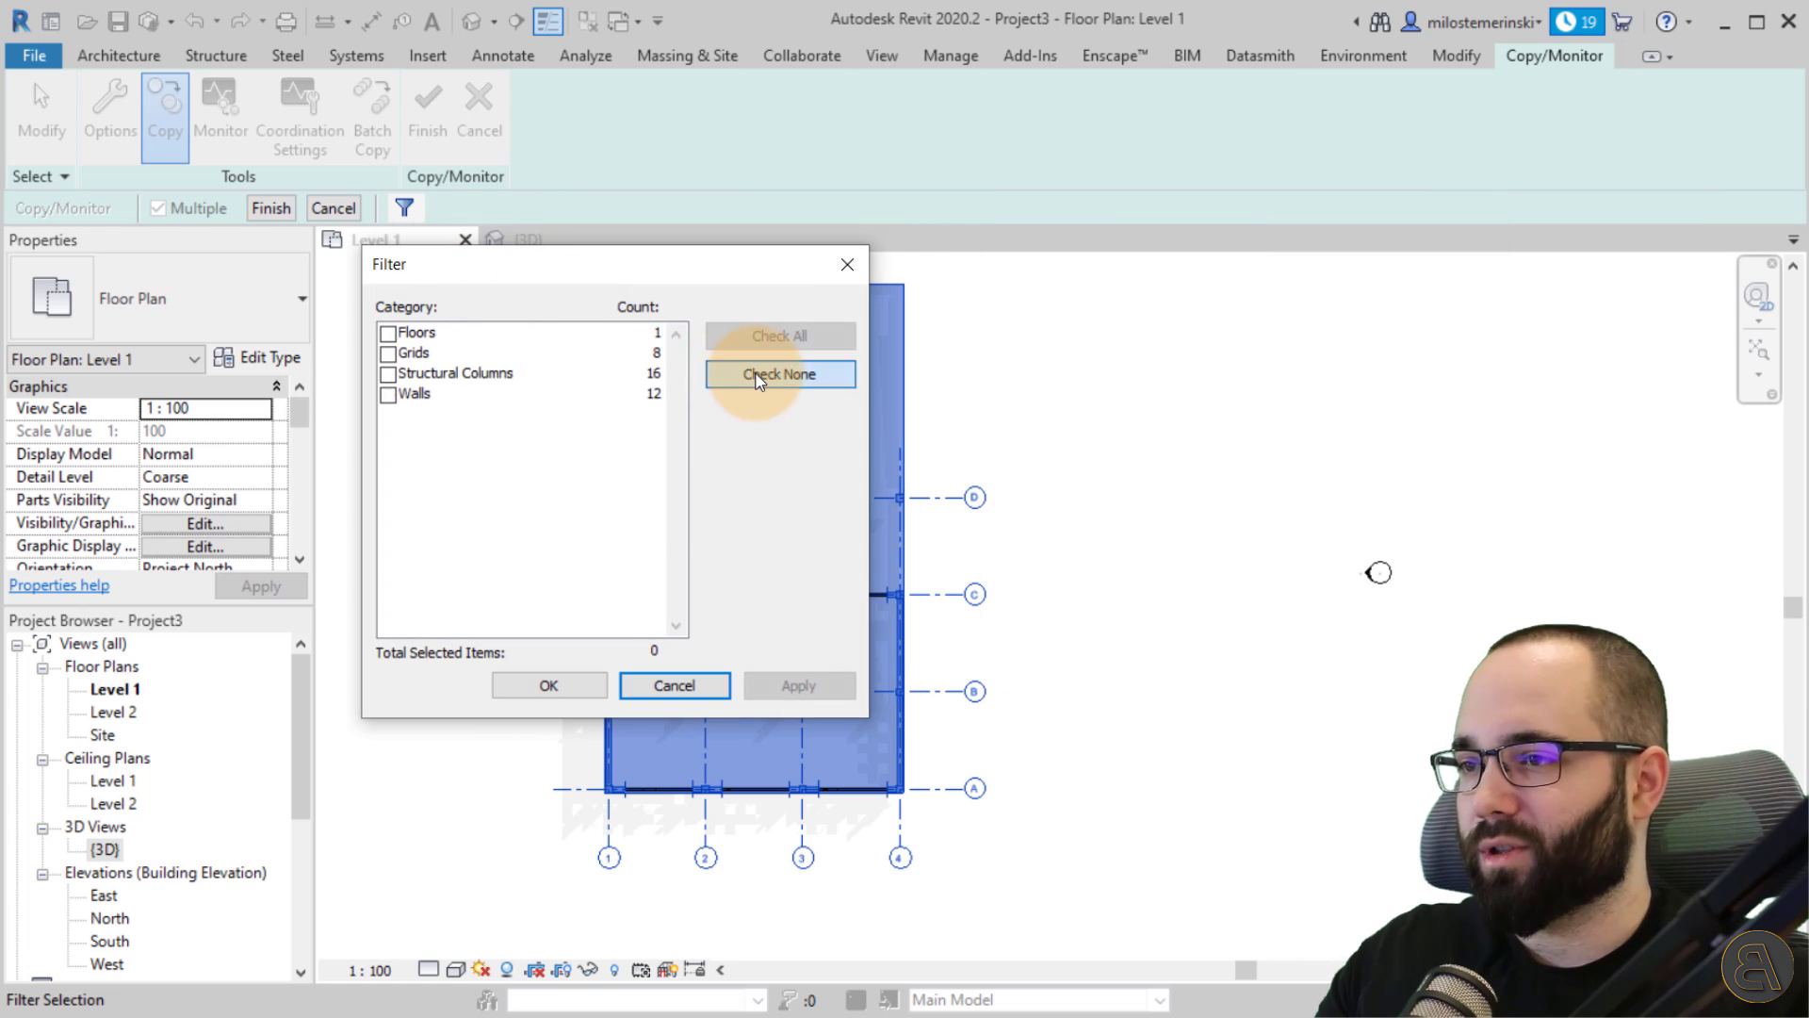
pyautogui.click(389, 353)
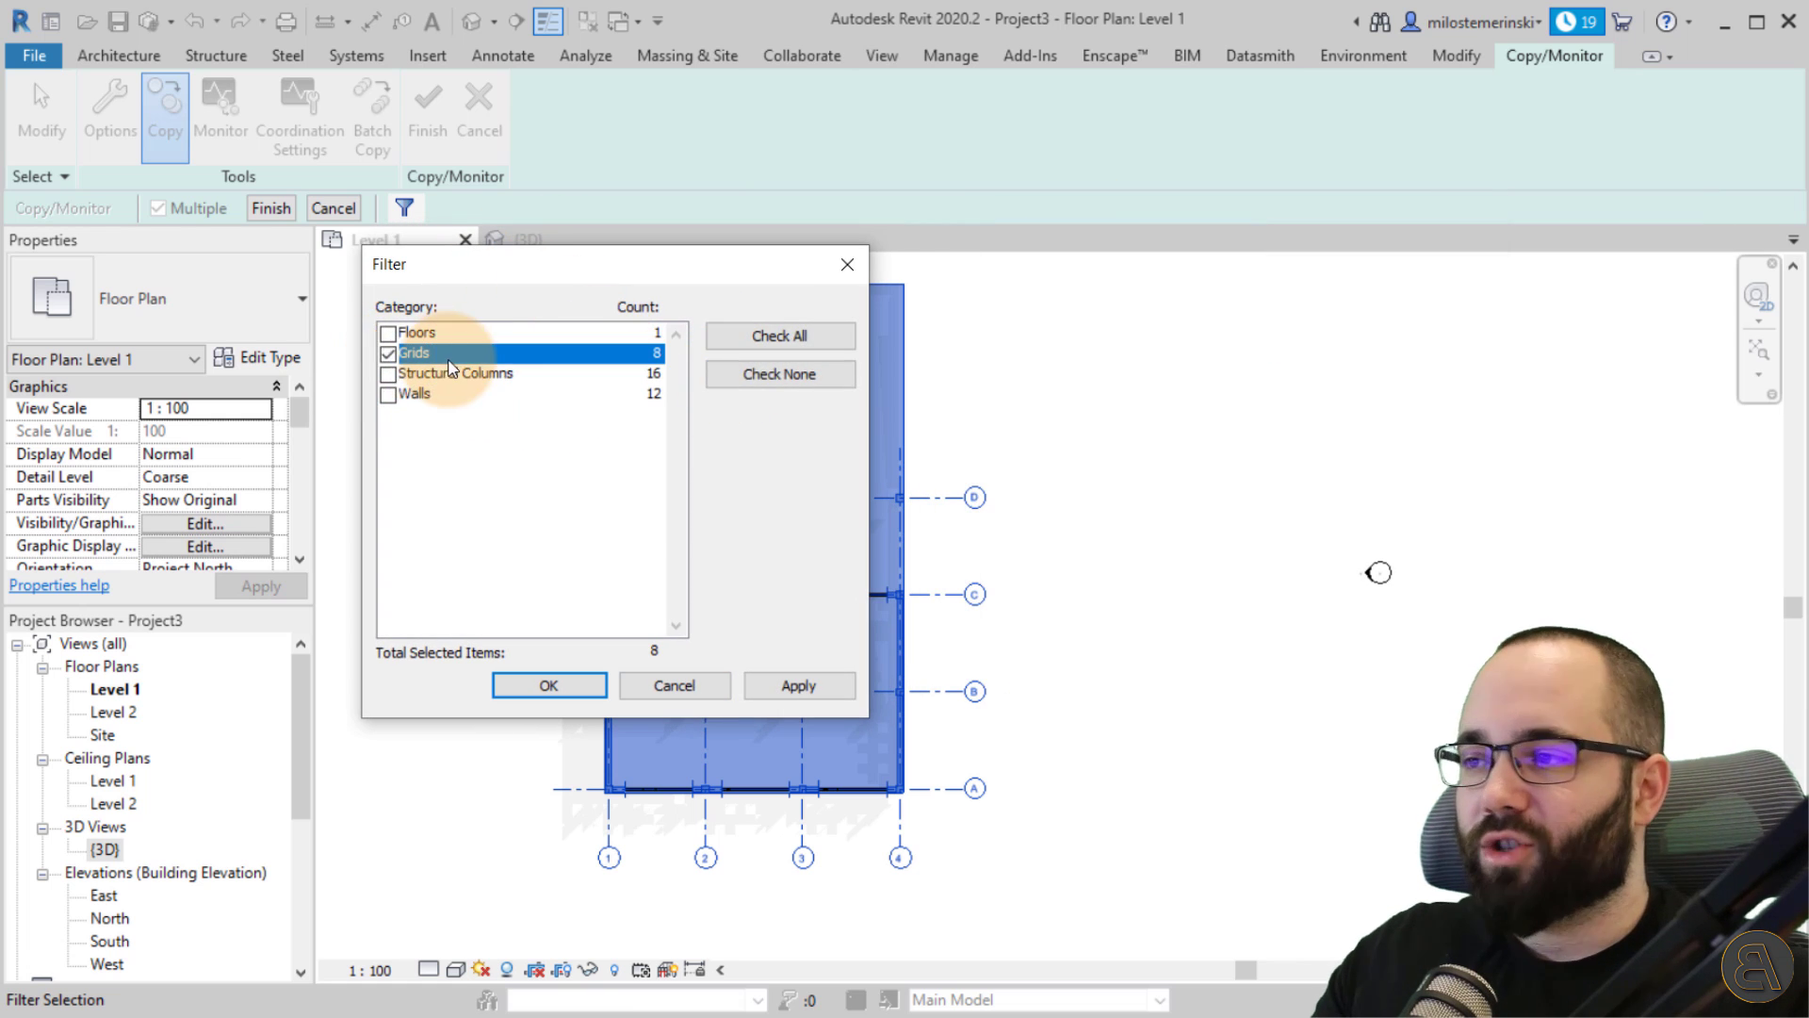
pyautogui.click(782, 687)
pyautogui.click(546, 687)
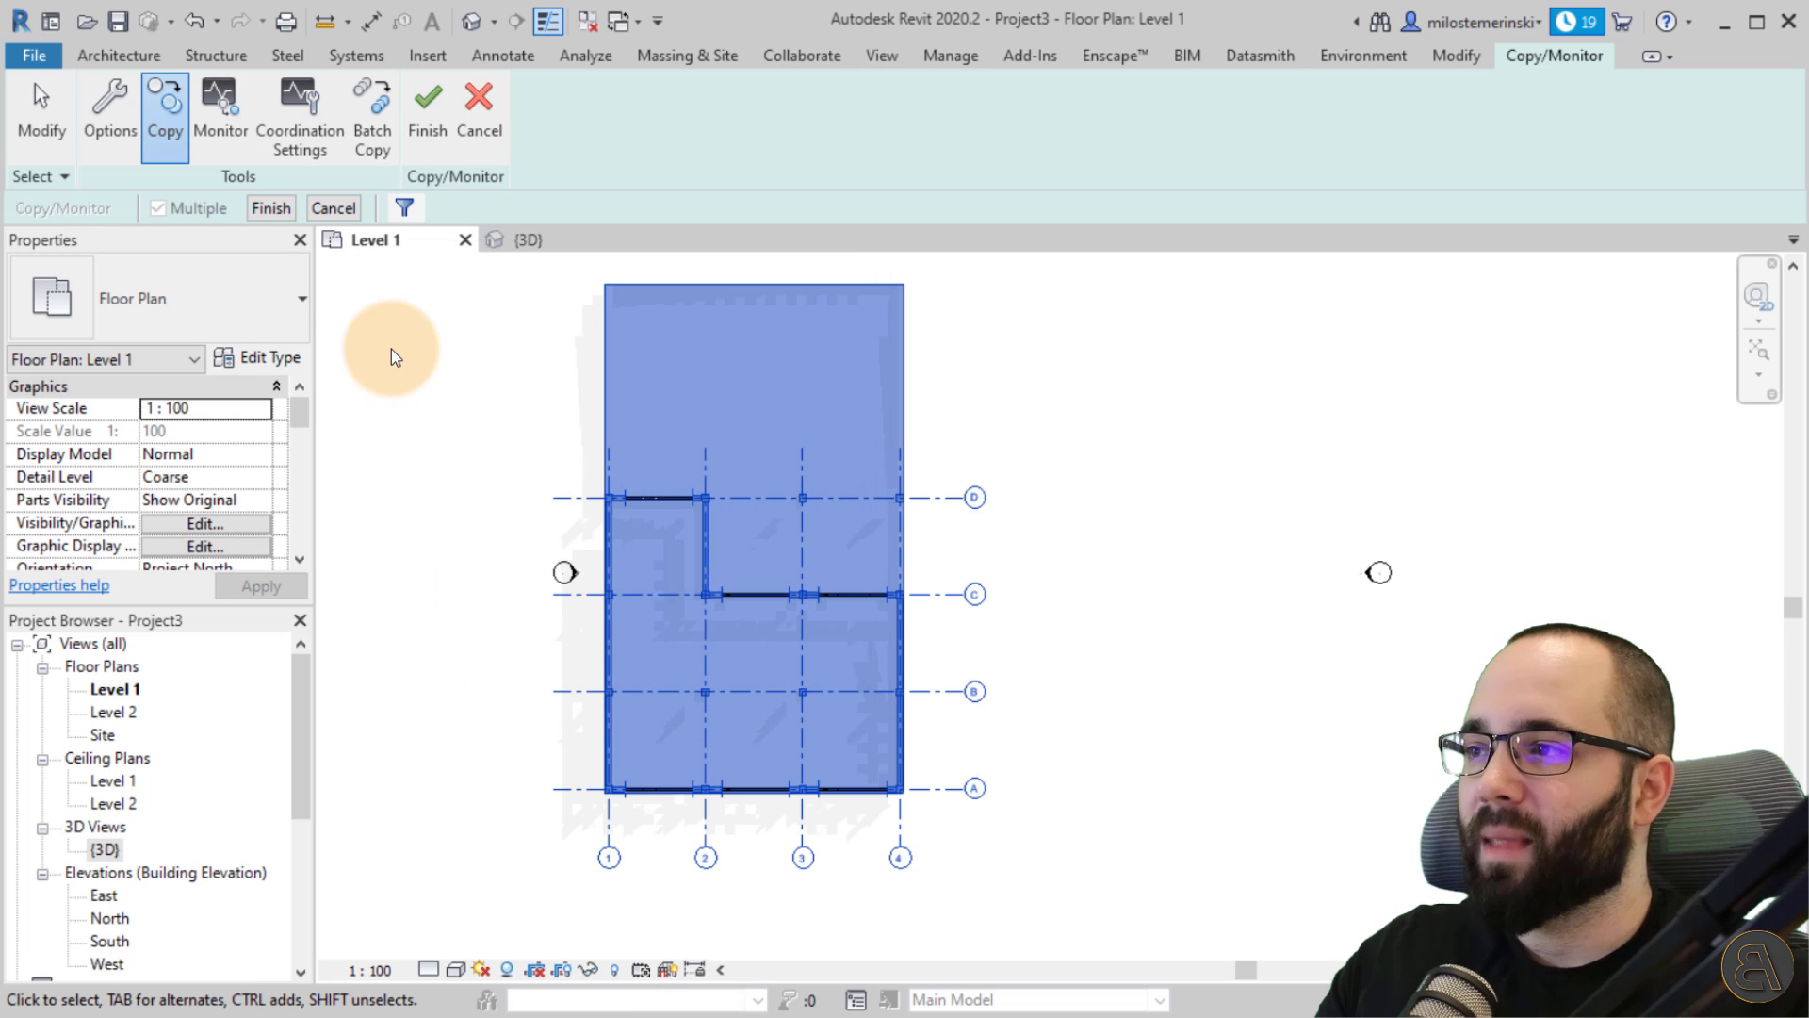
# Finish copying the linked grids into the project and complete the Copy/Monitor session.
pyautogui.click(264, 207)
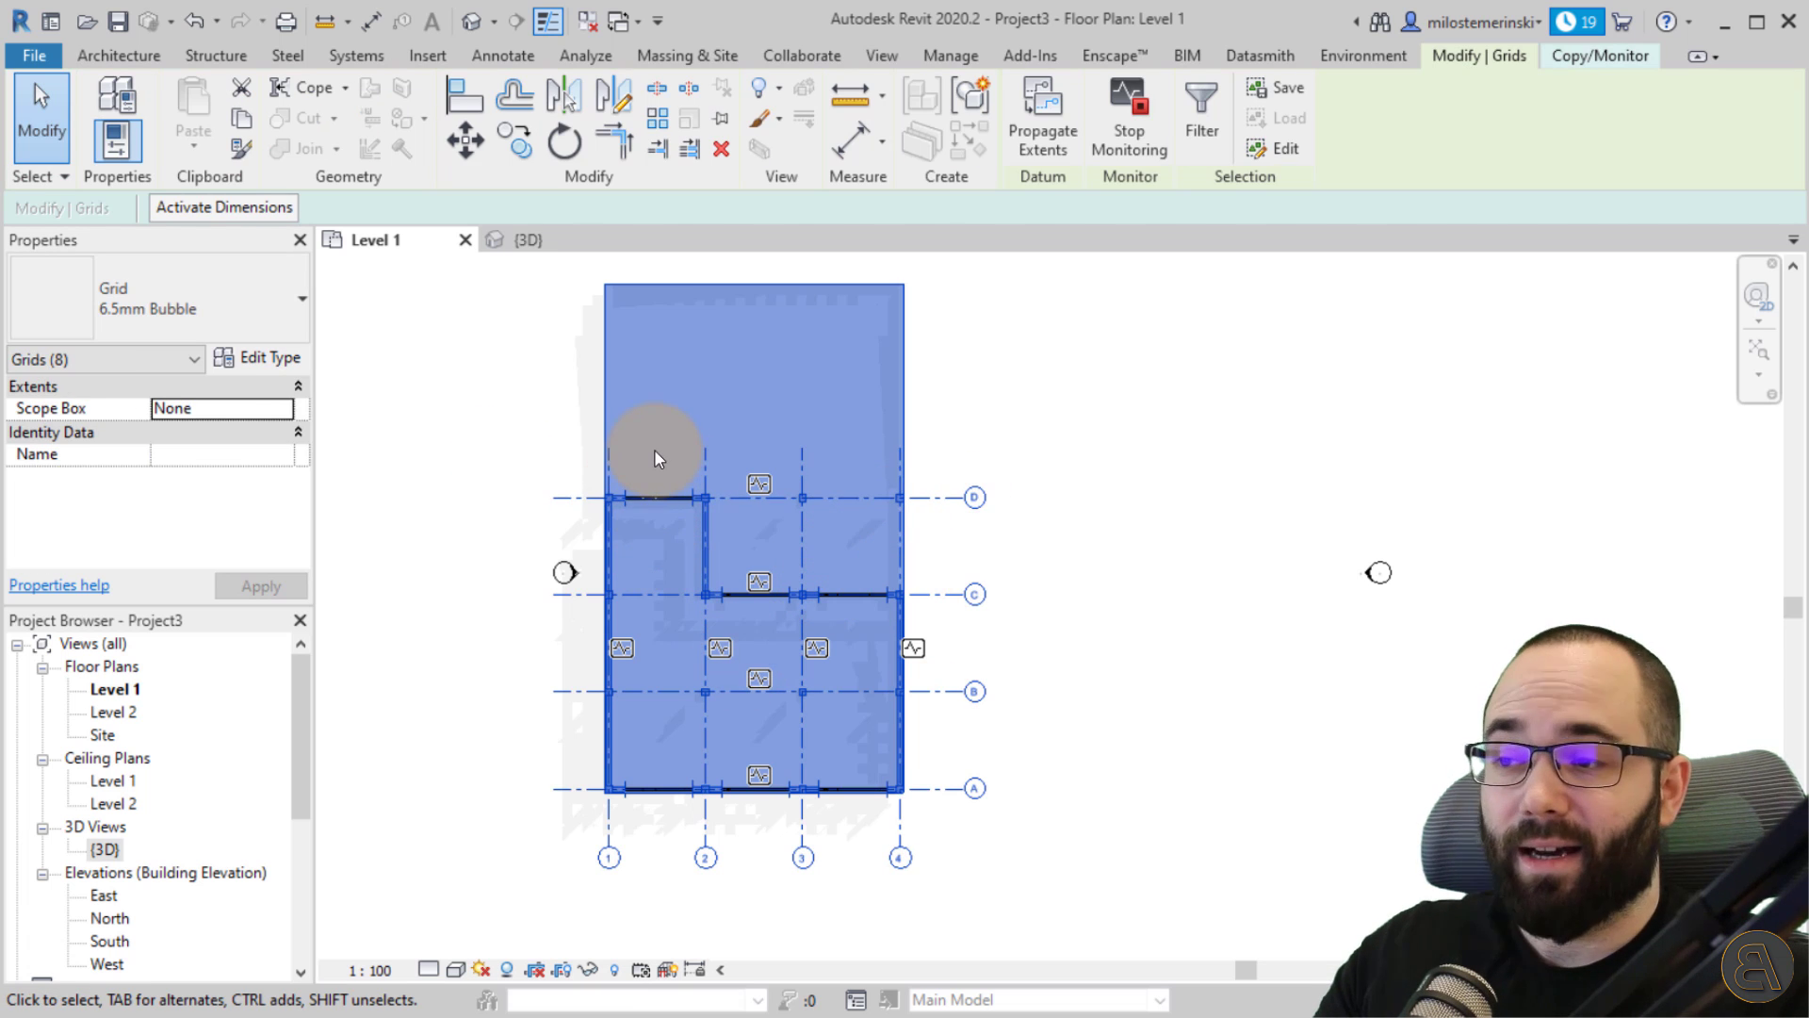
pyautogui.moveTo(492, 358); pyautogui.dragTo(492, 358)
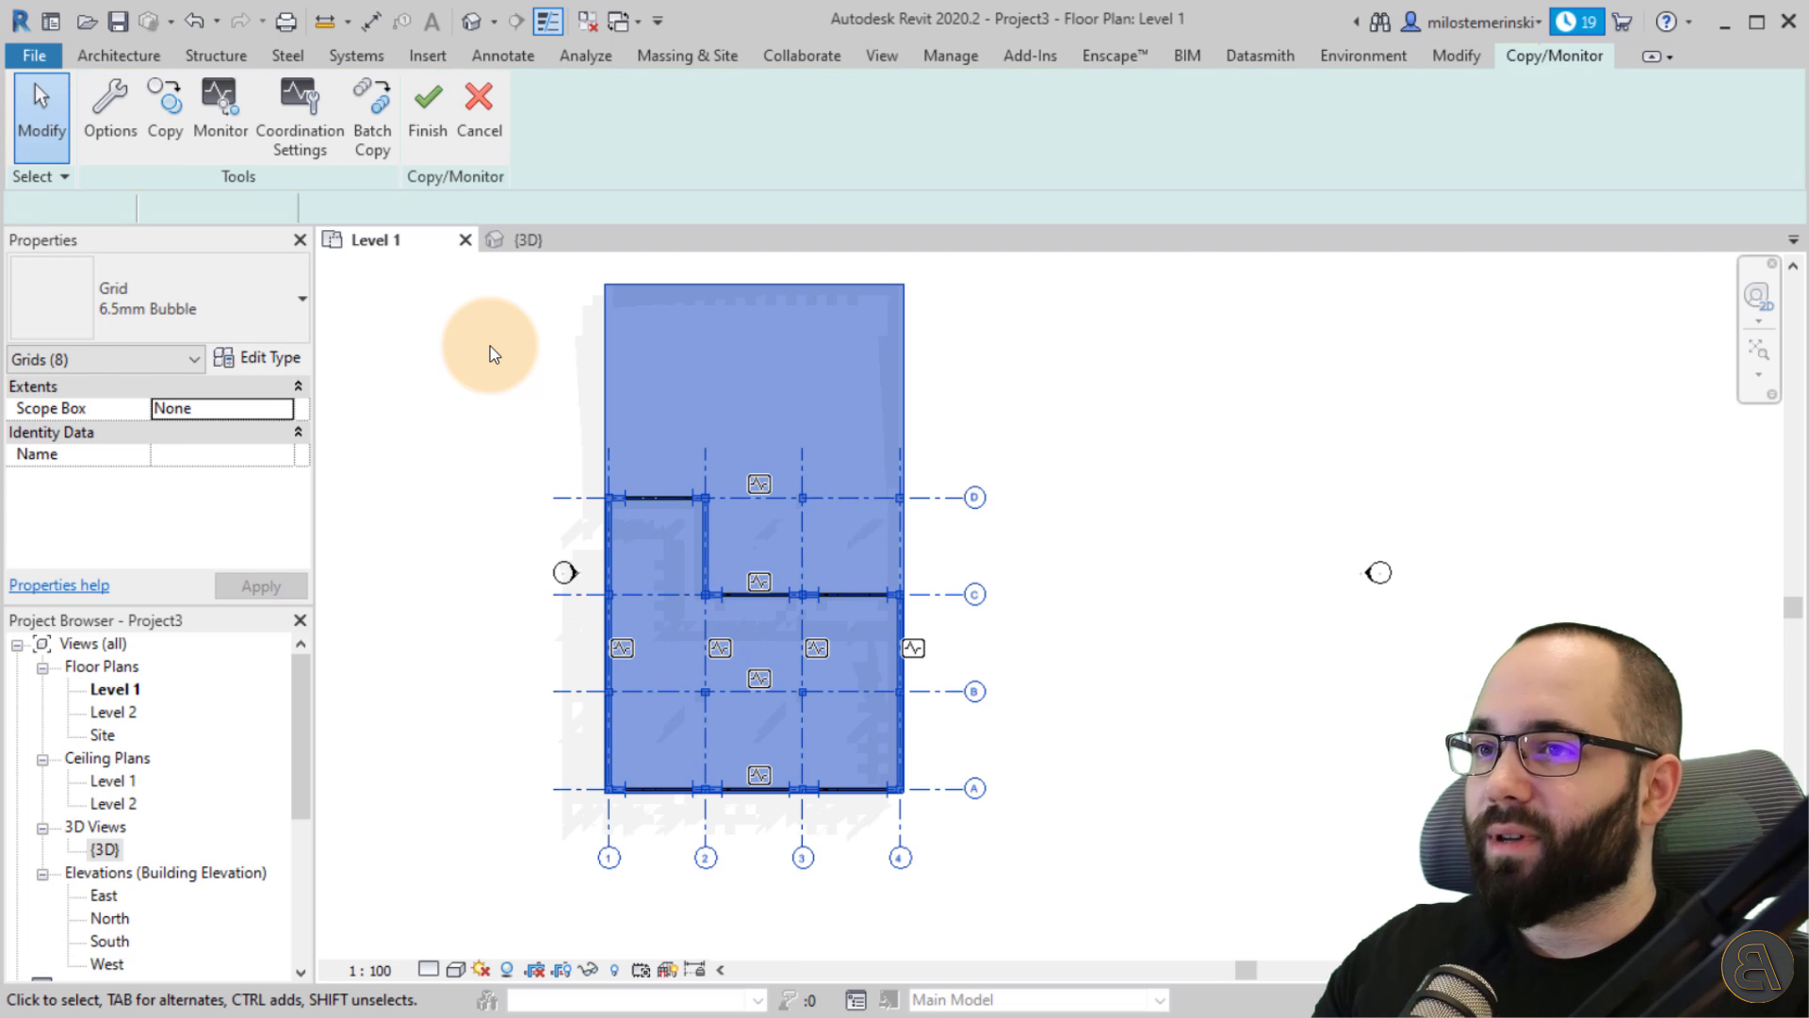
pyautogui.click(435, 132)
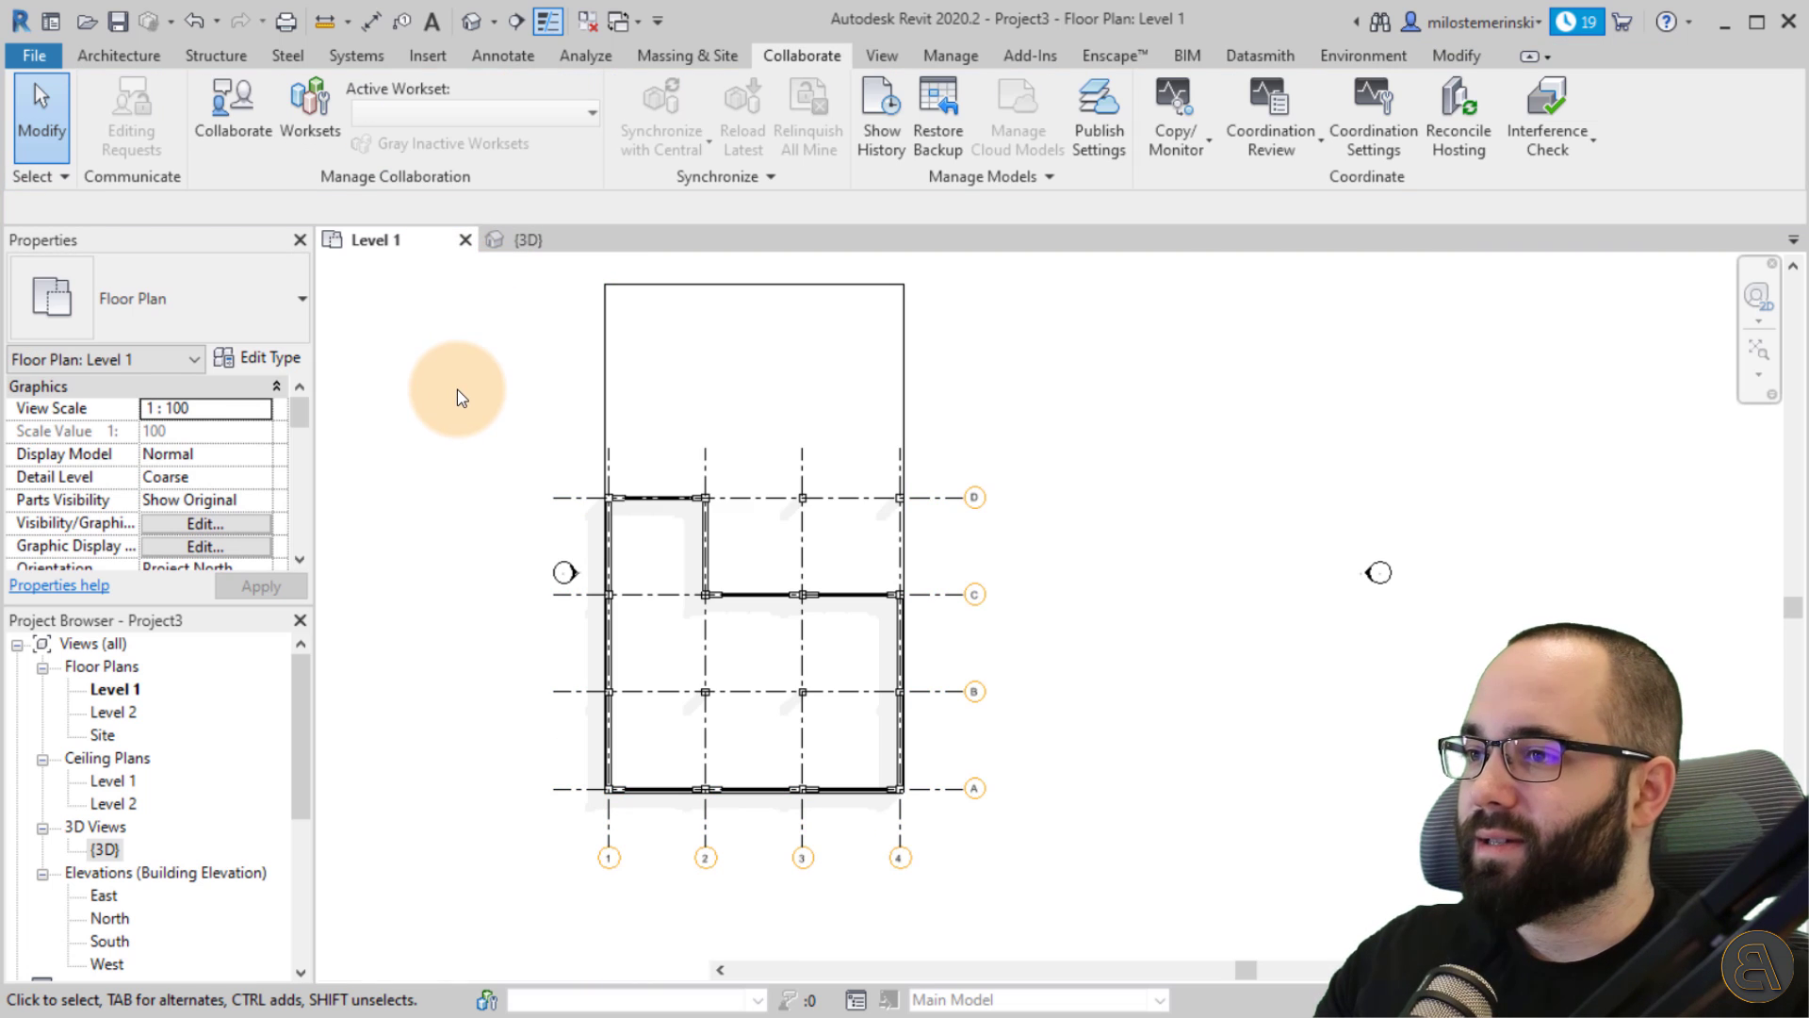
# Temporarily hide the linked Revit model in the Level 1 floor plan with Hide Element.
pyautogui.click(601, 392)
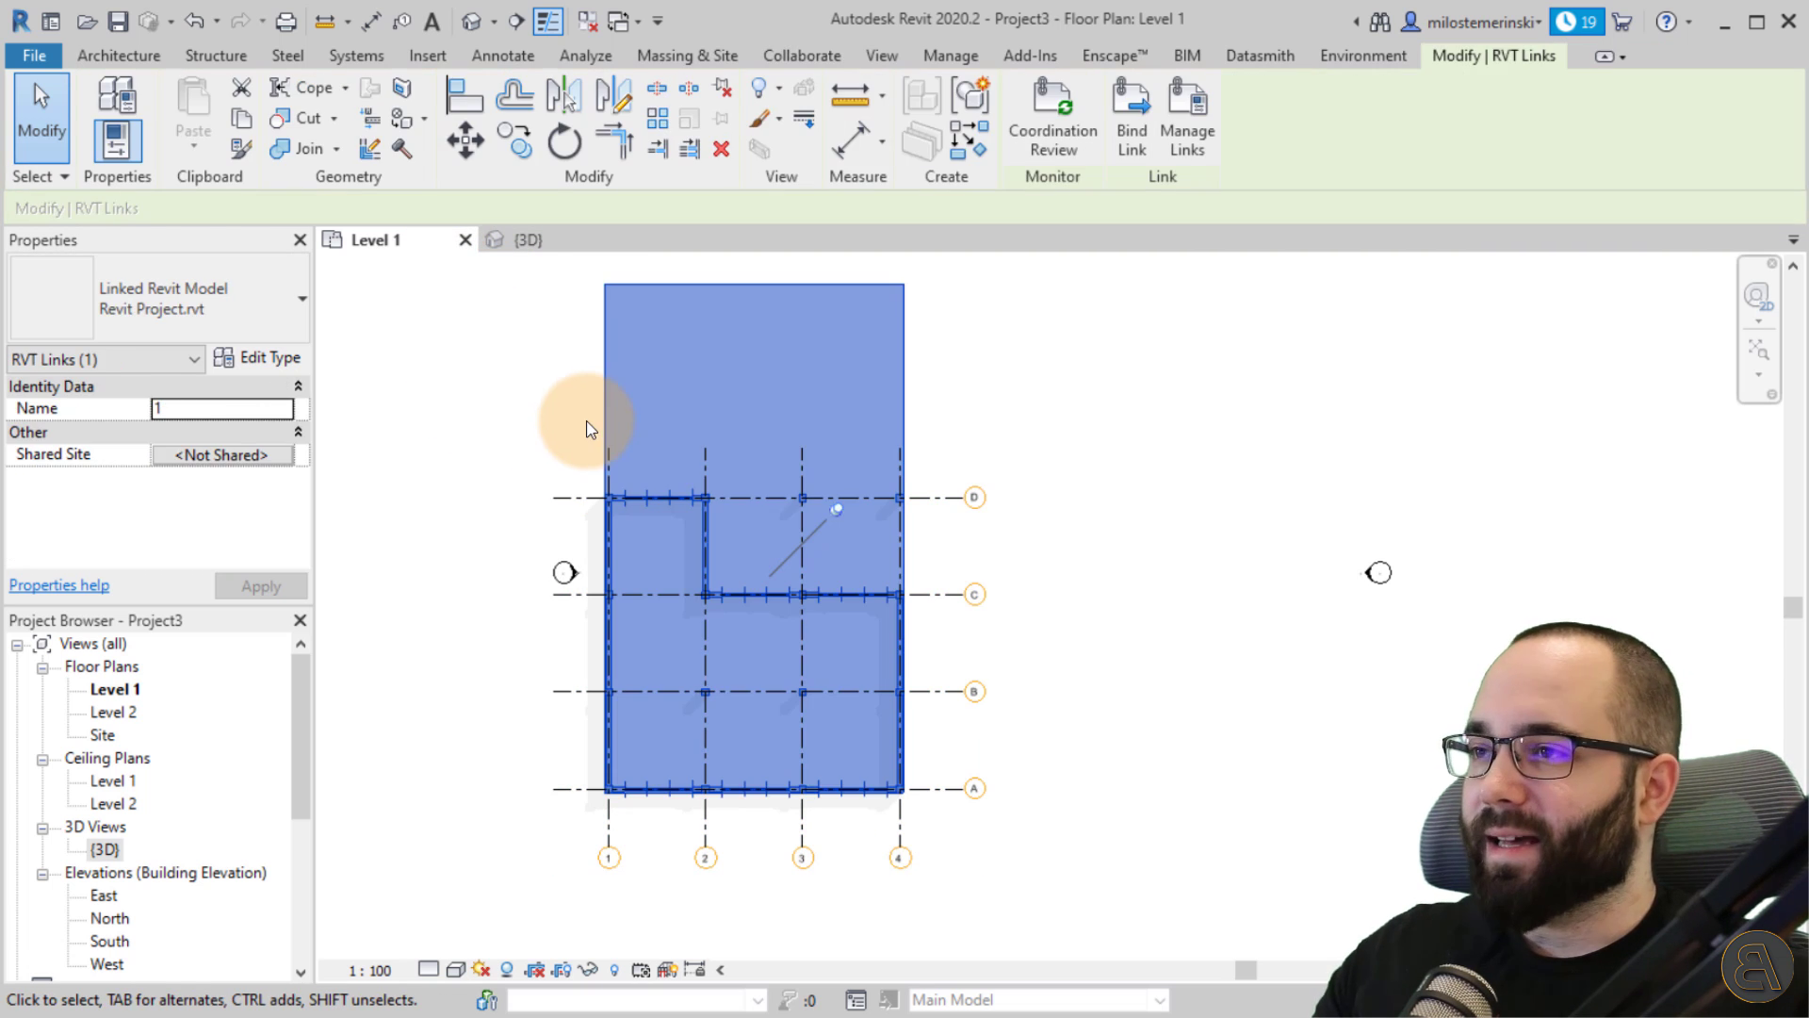
pyautogui.click(589, 969)
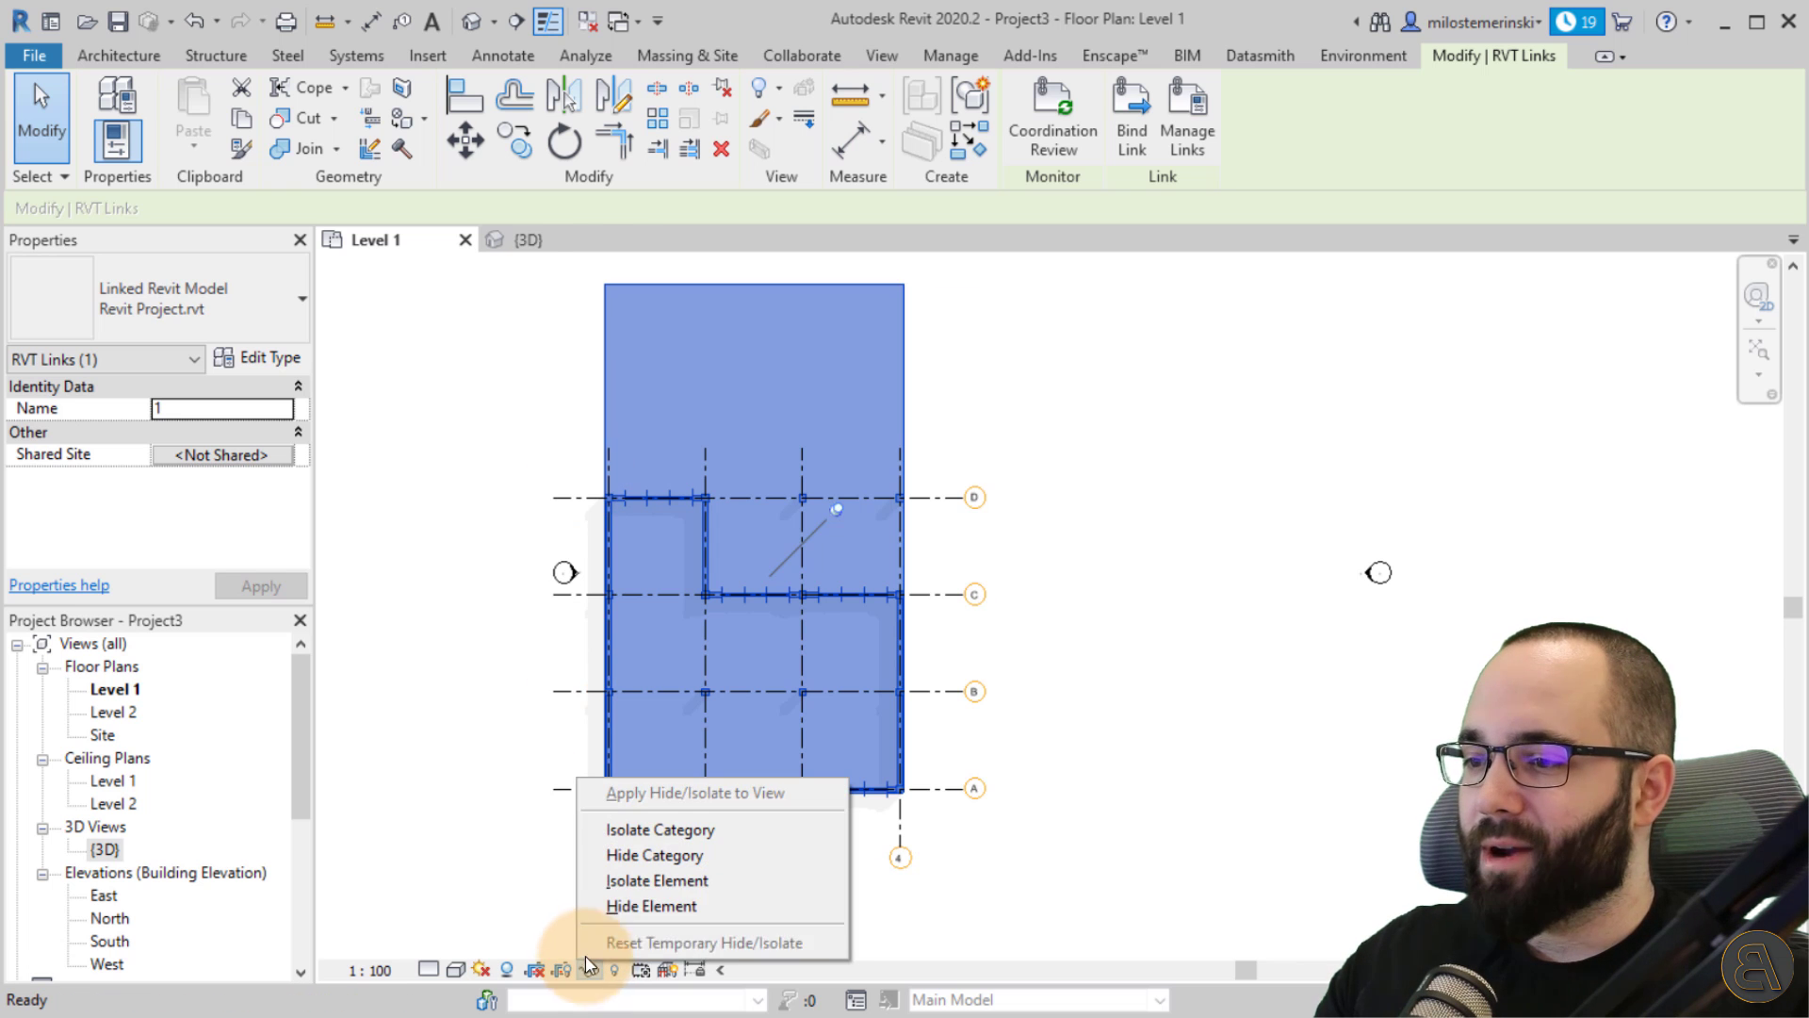
pyautogui.click(607, 906)
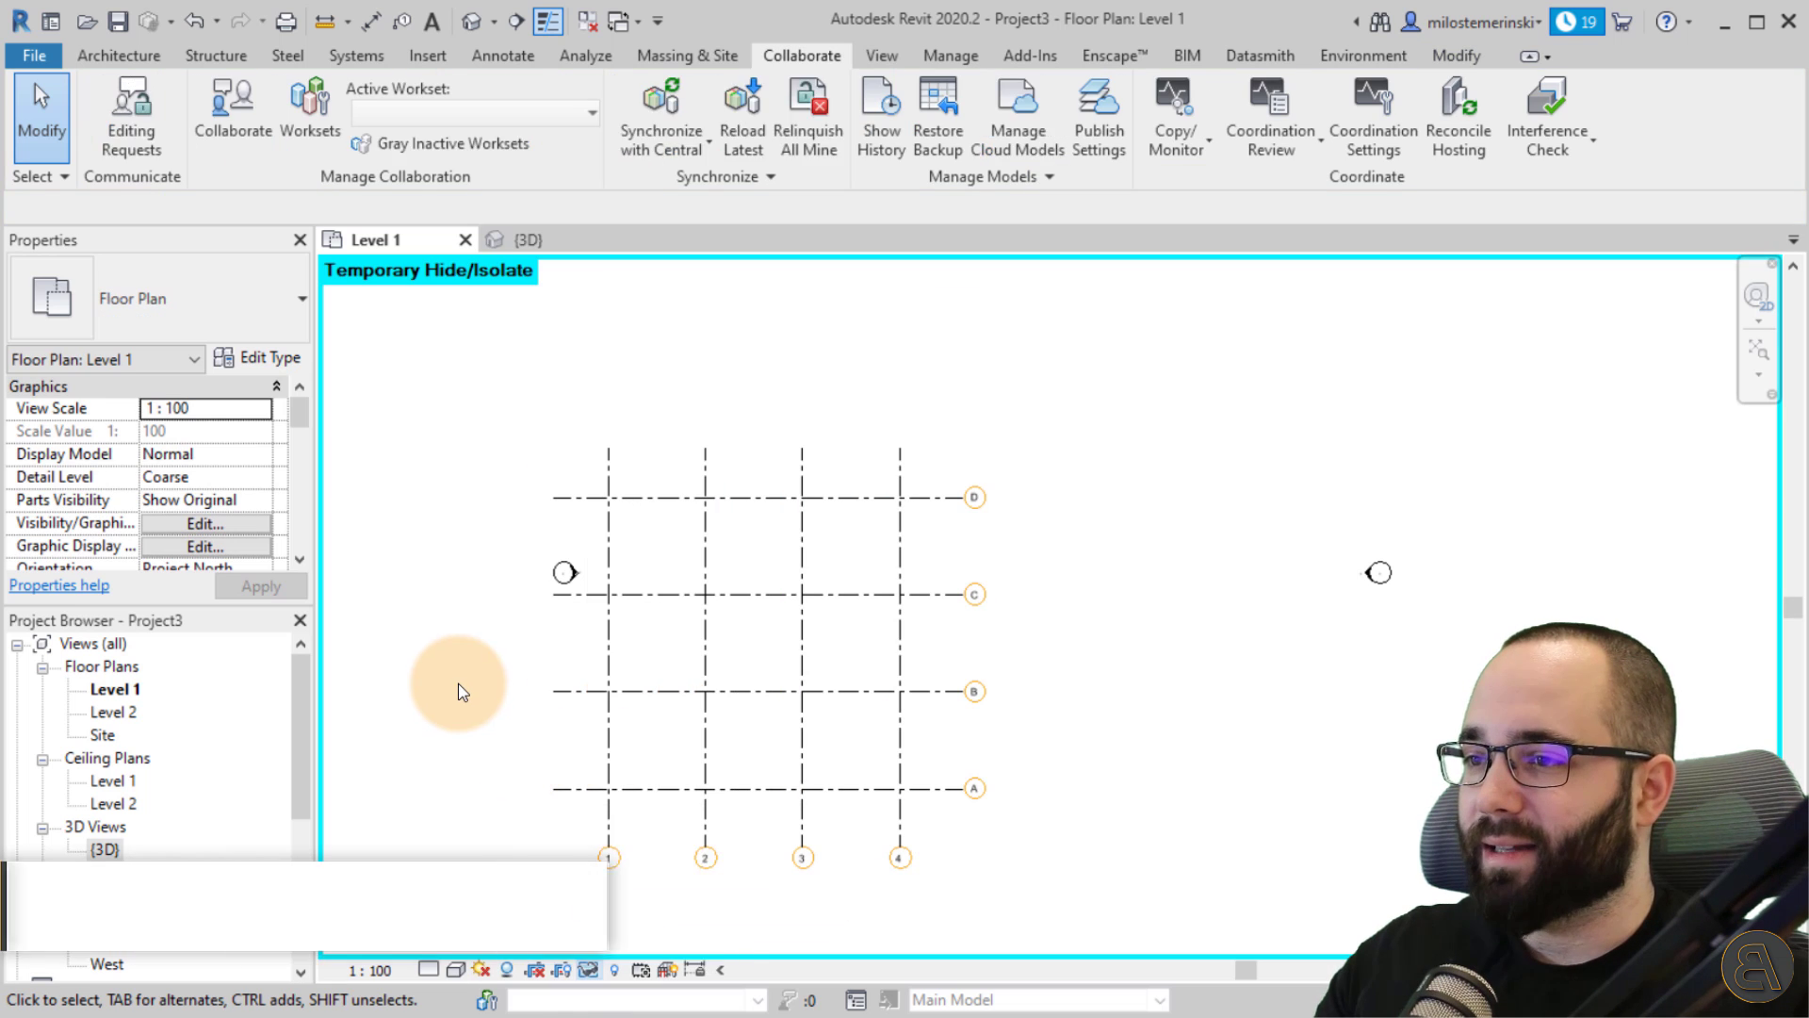
# Select copied grid line 4 and examine its monitoring symbol up close.
pyautogui.click(846, 594)
pyautogui.click(900, 667)
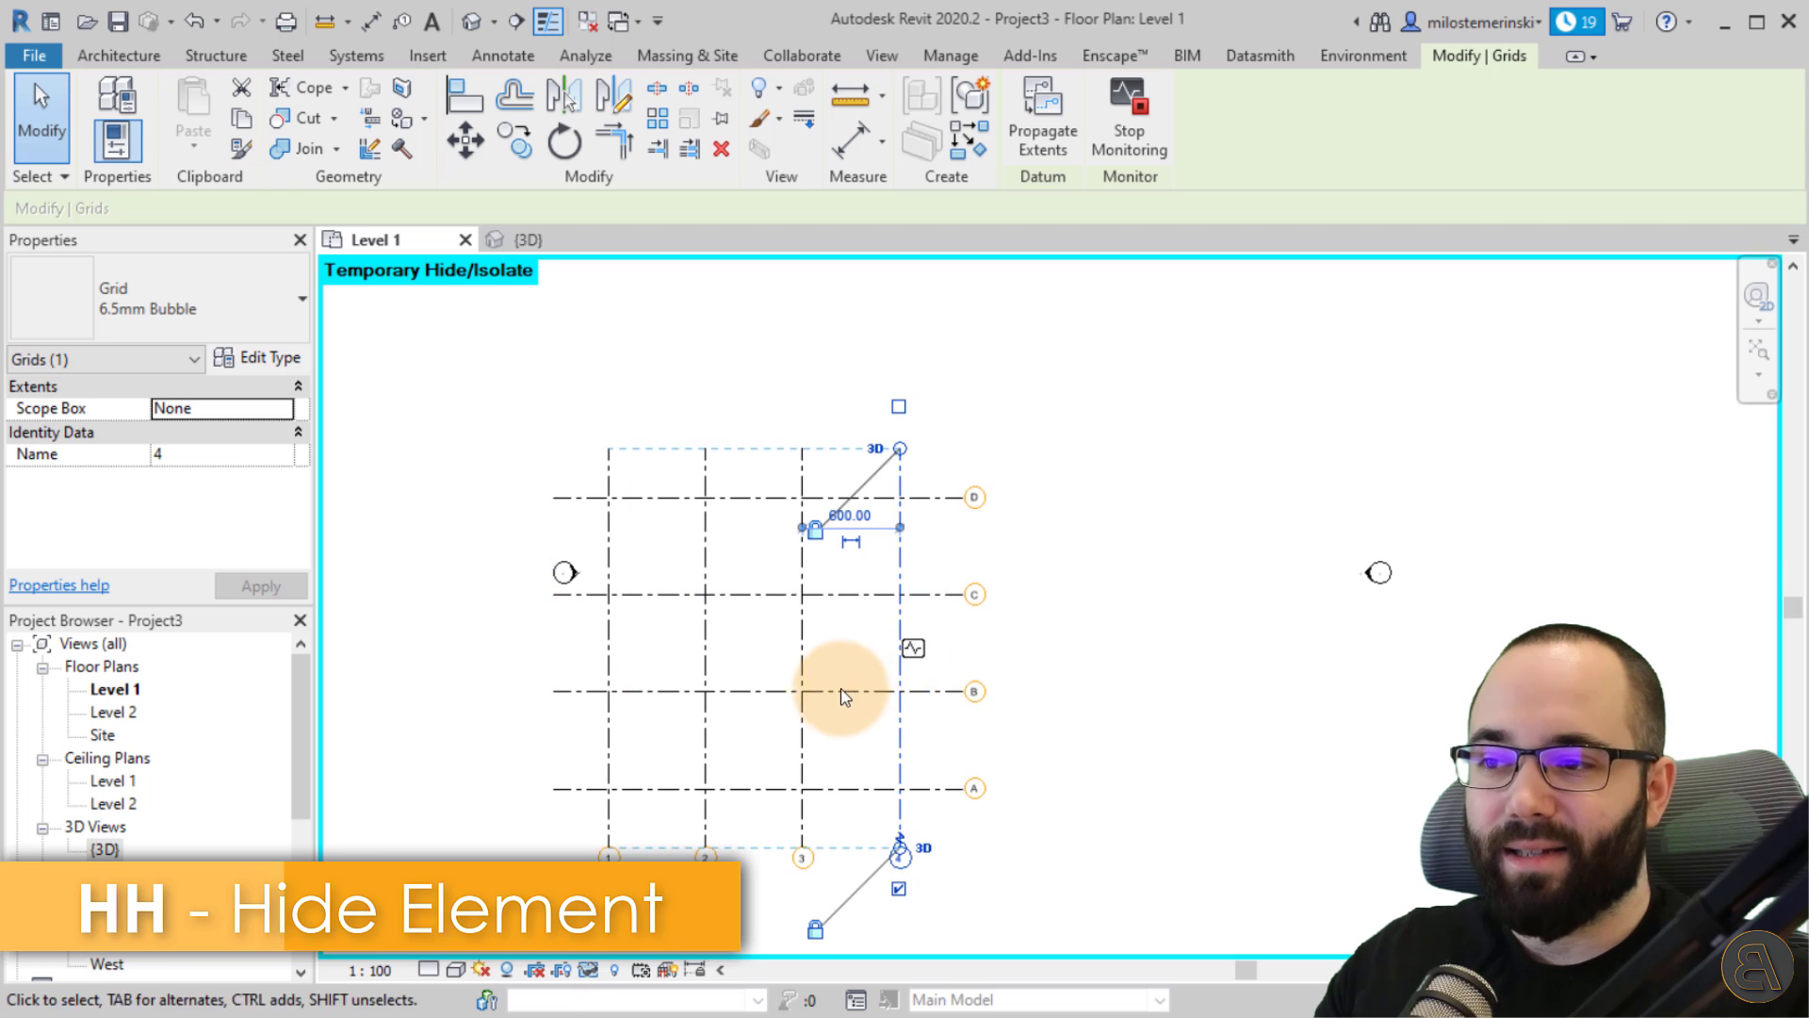
pyautogui.scroll(3, 919, 671)
pyautogui.scroll(2, 899, 643)
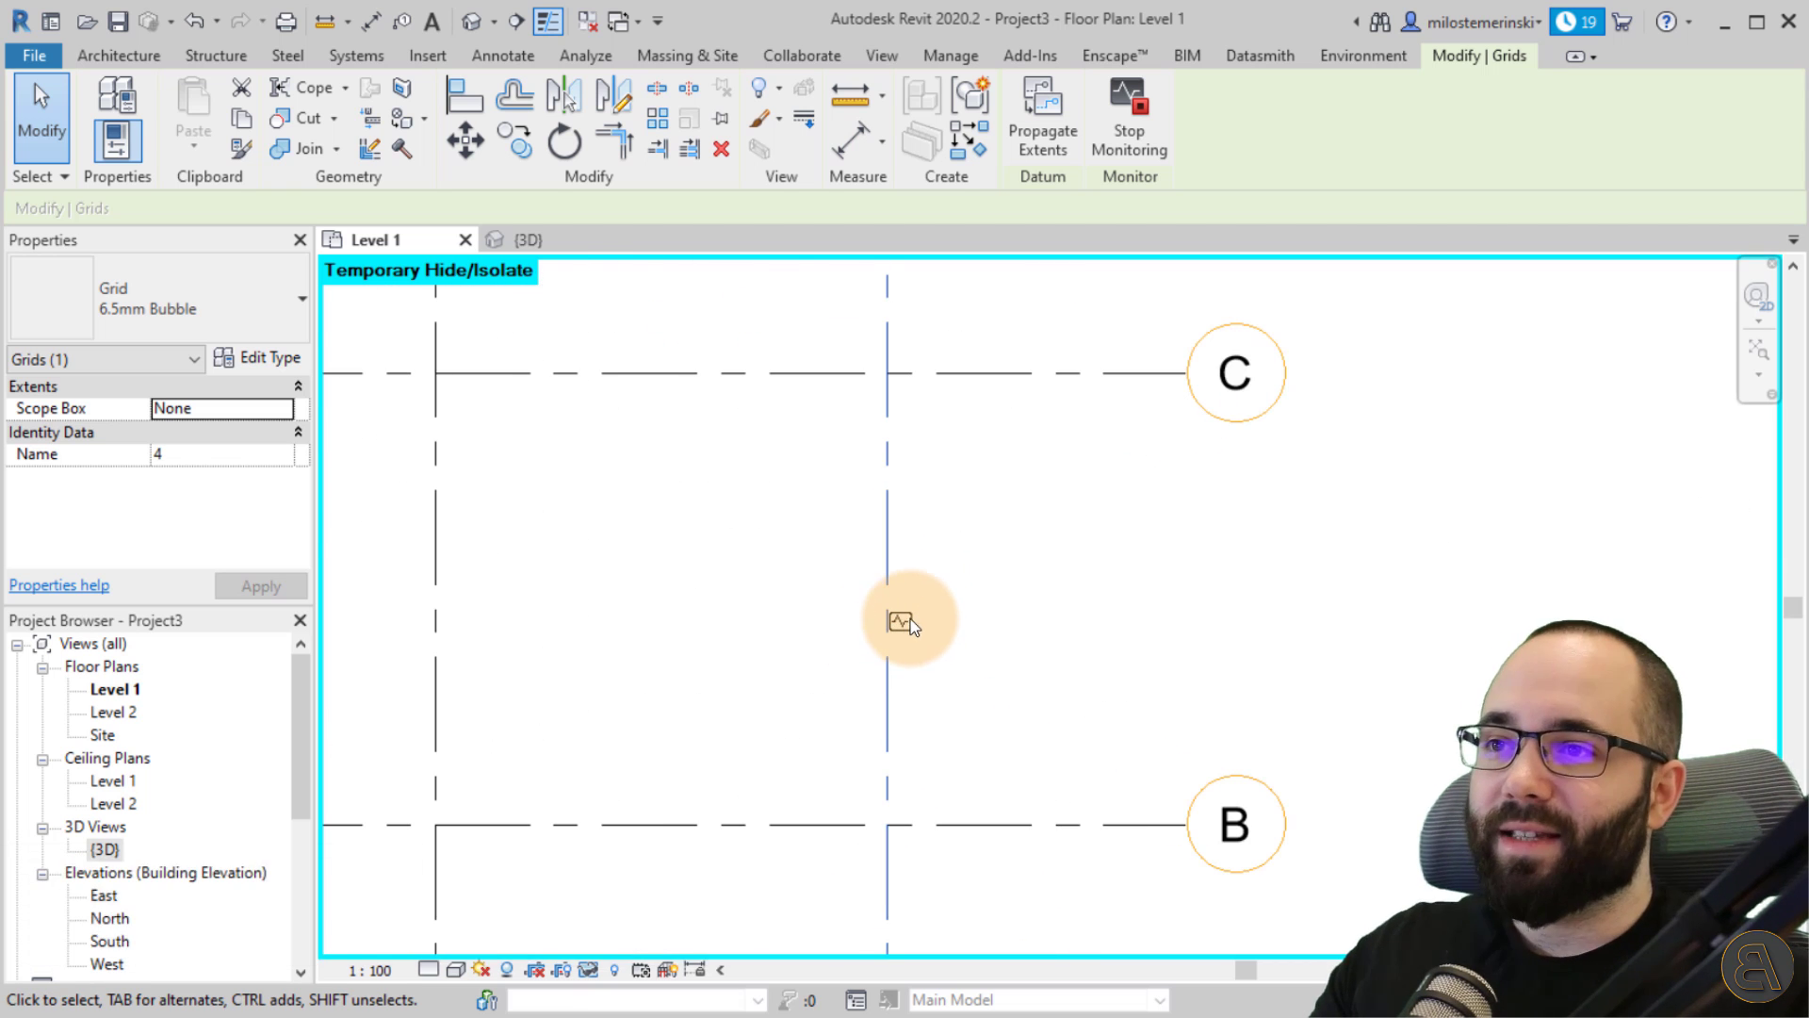
pyautogui.scroll(-4, 903, 624)
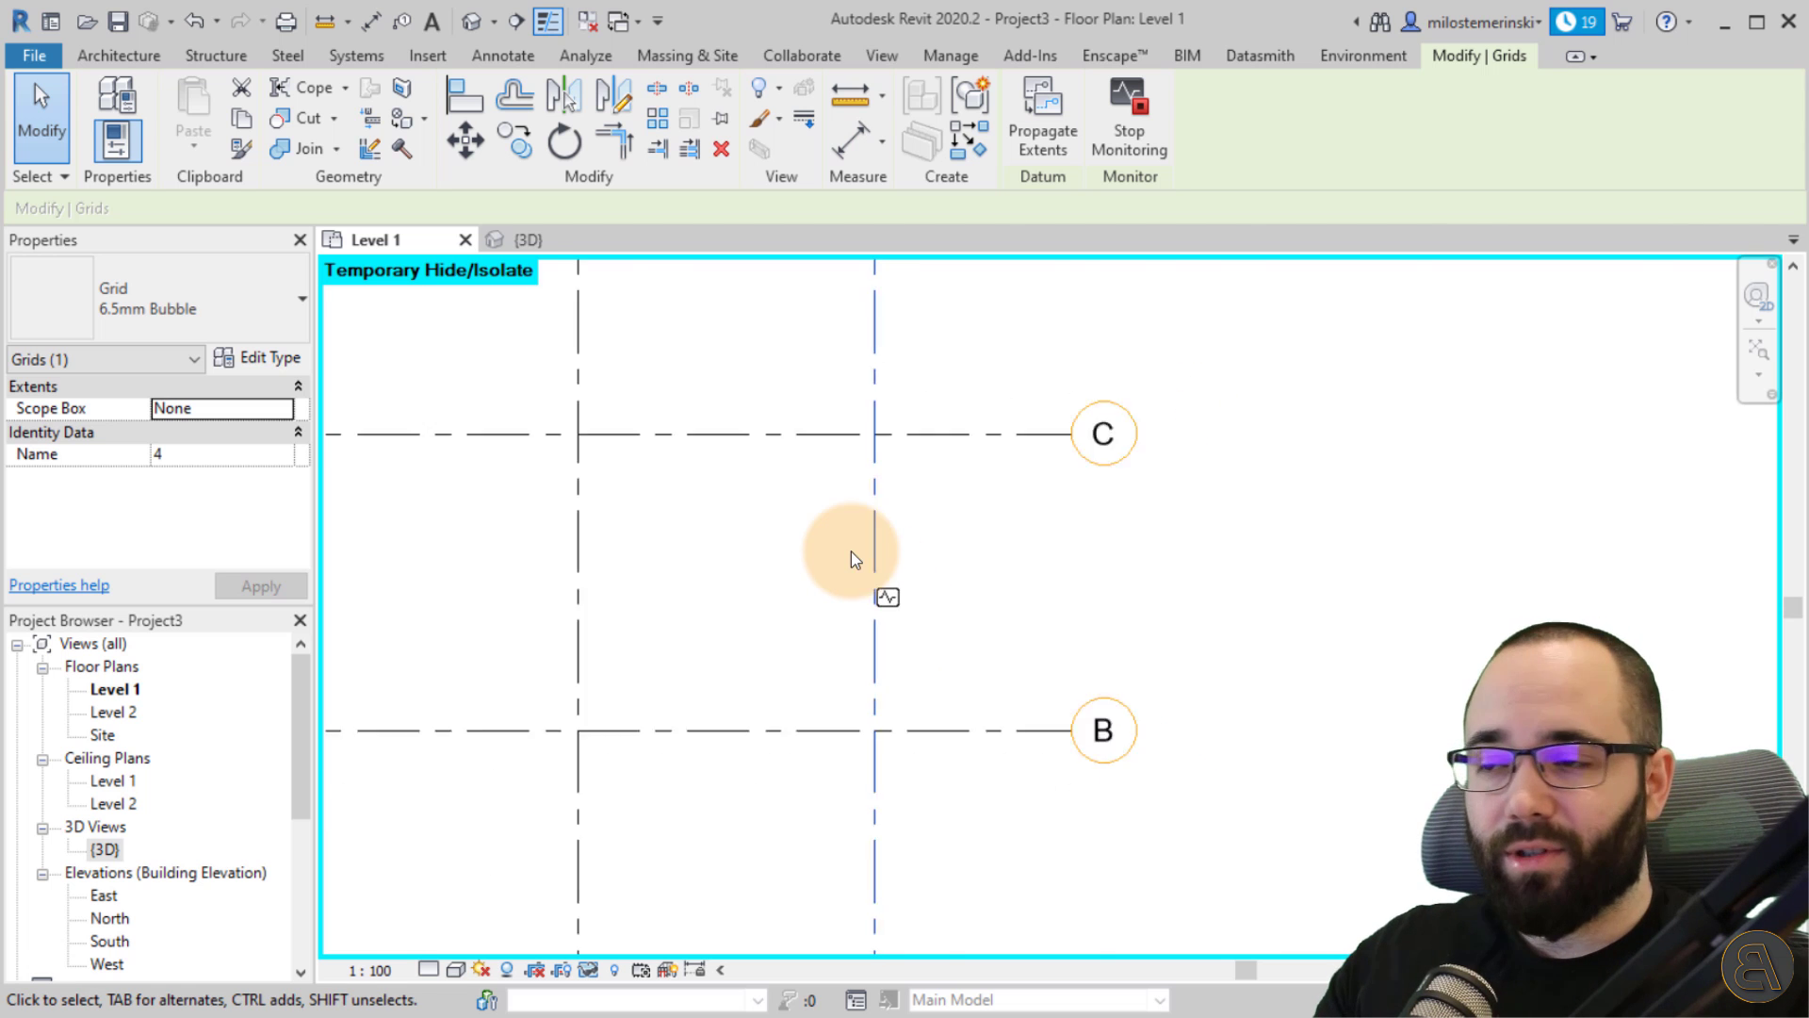
# Deselect grid line 4 and reset Temporary Hide/Isolate in the Level 1 floor plan to restore the linked model.
pyautogui.scroll(-1, 842, 570)
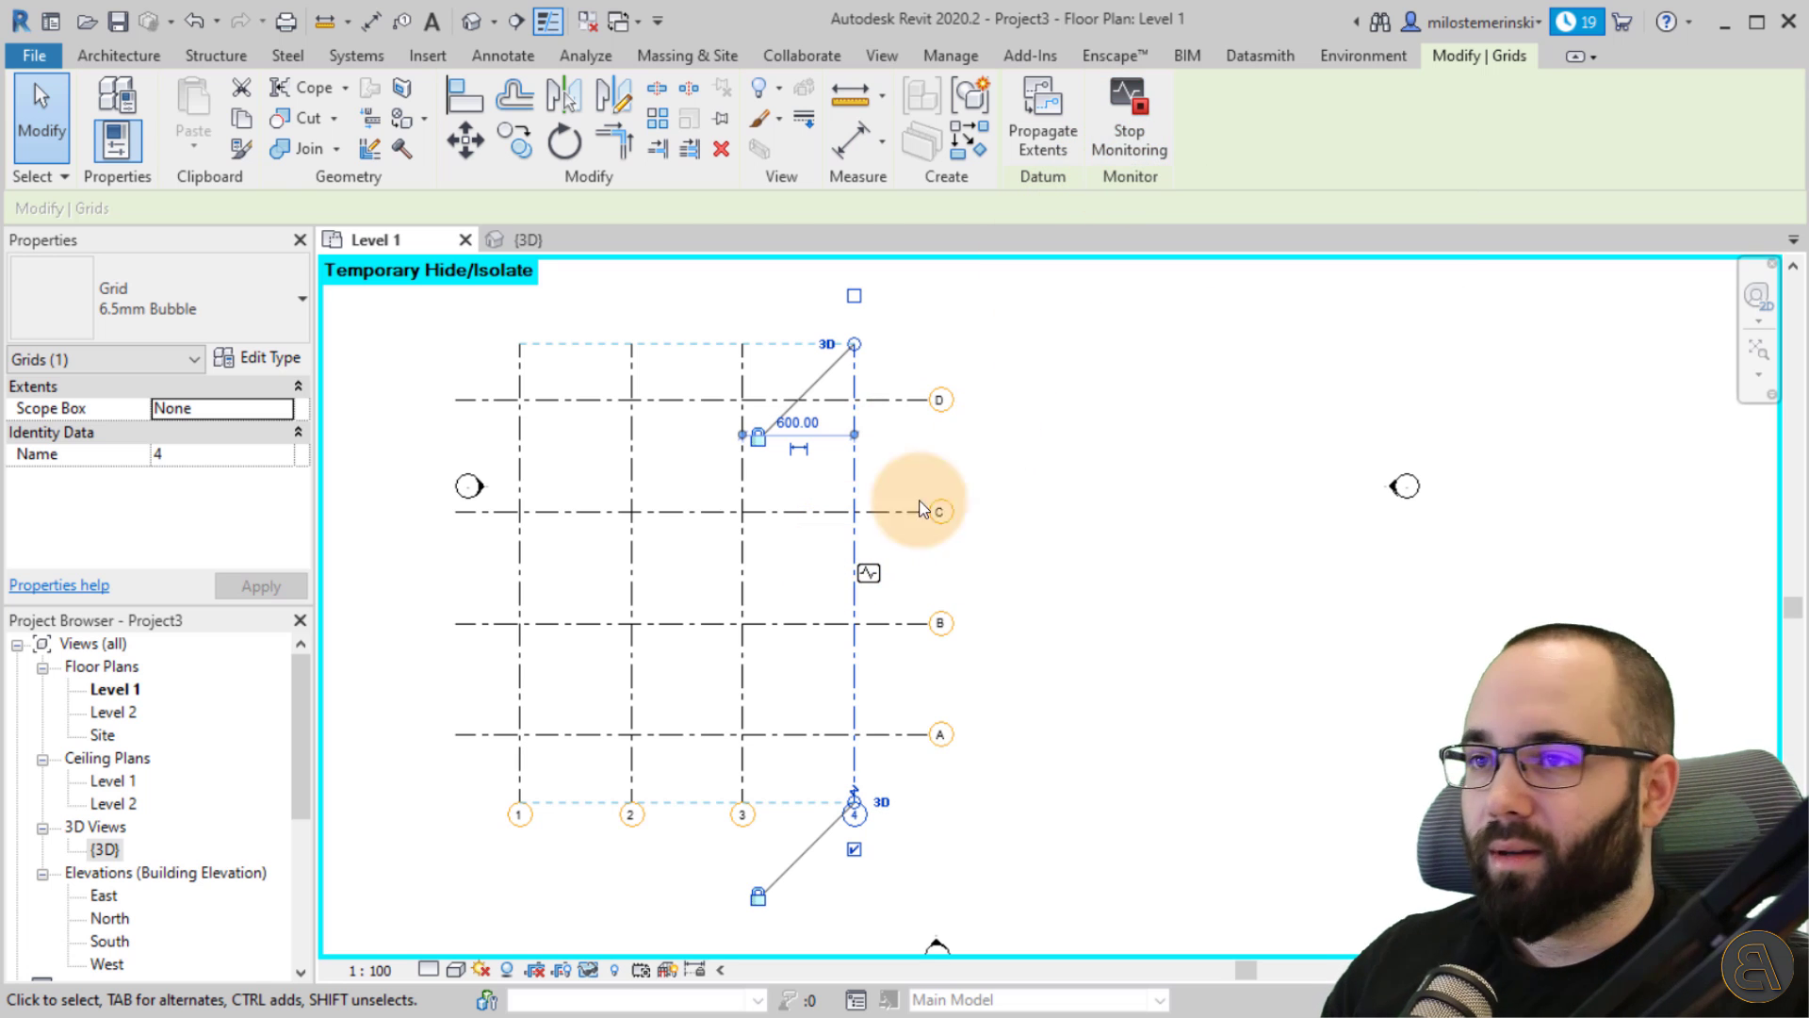
pyautogui.click(795, 564)
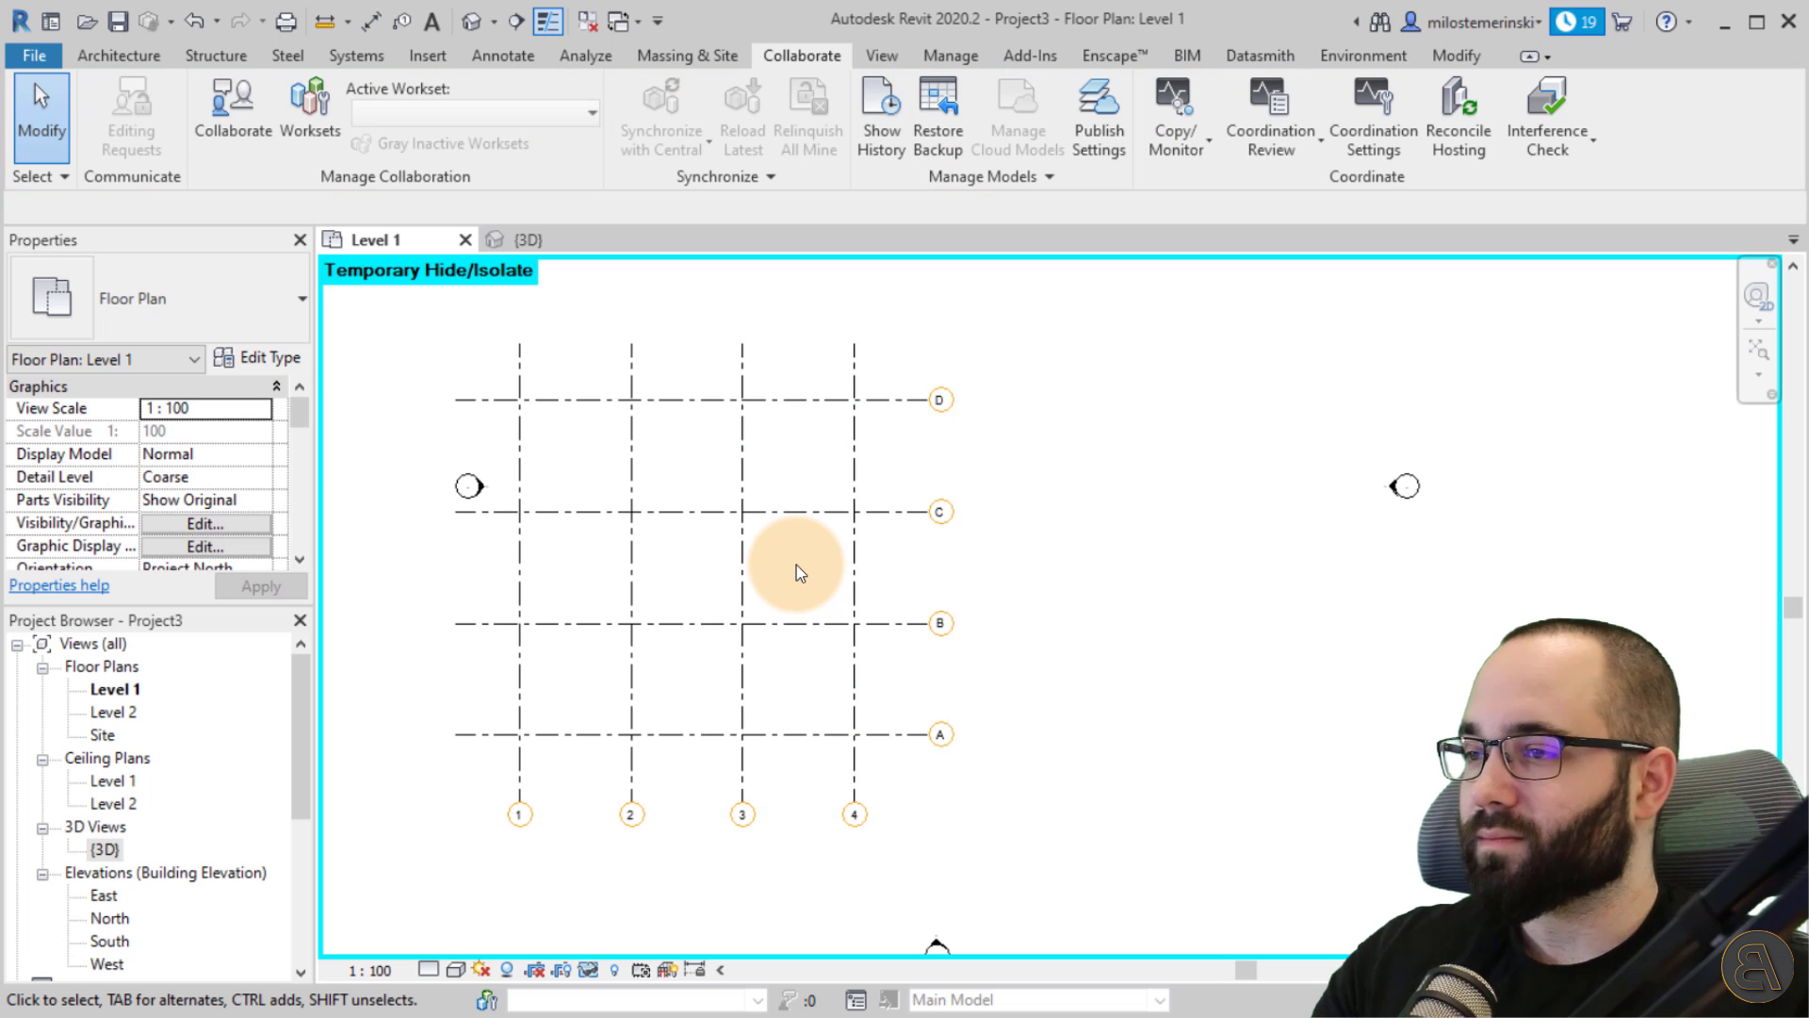
pyautogui.click(589, 970)
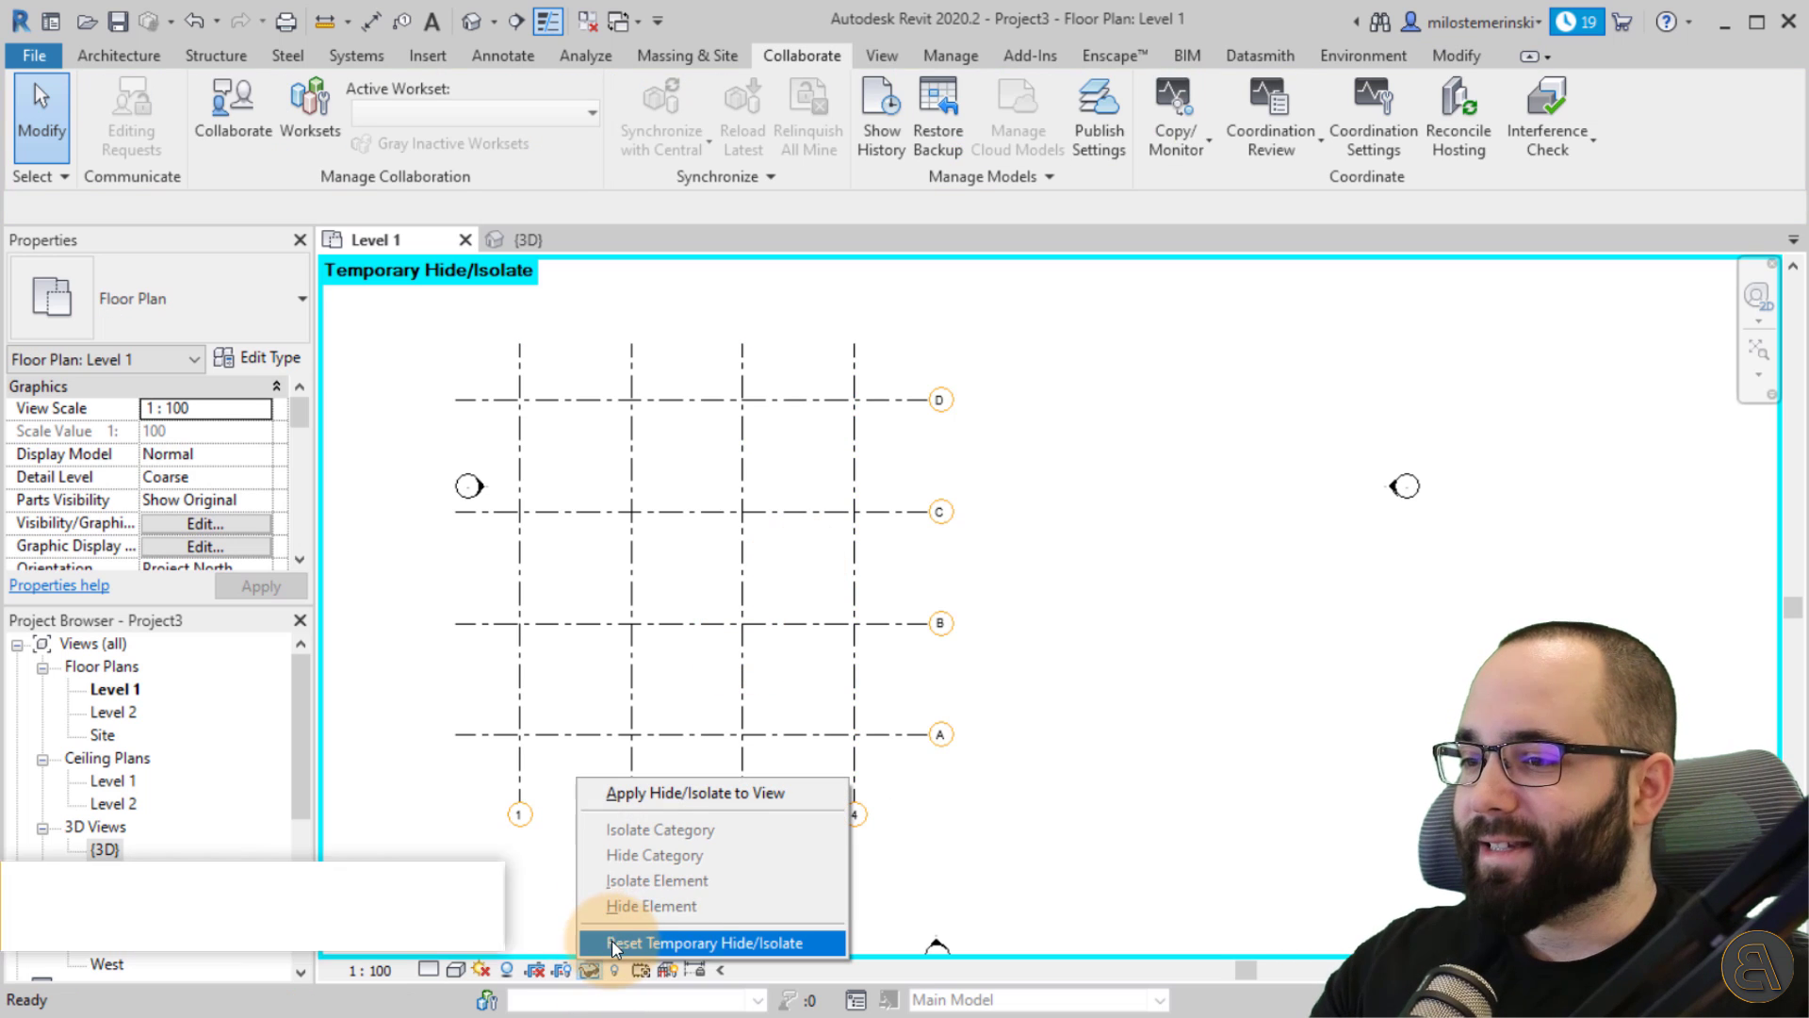
pyautogui.click(613, 940)
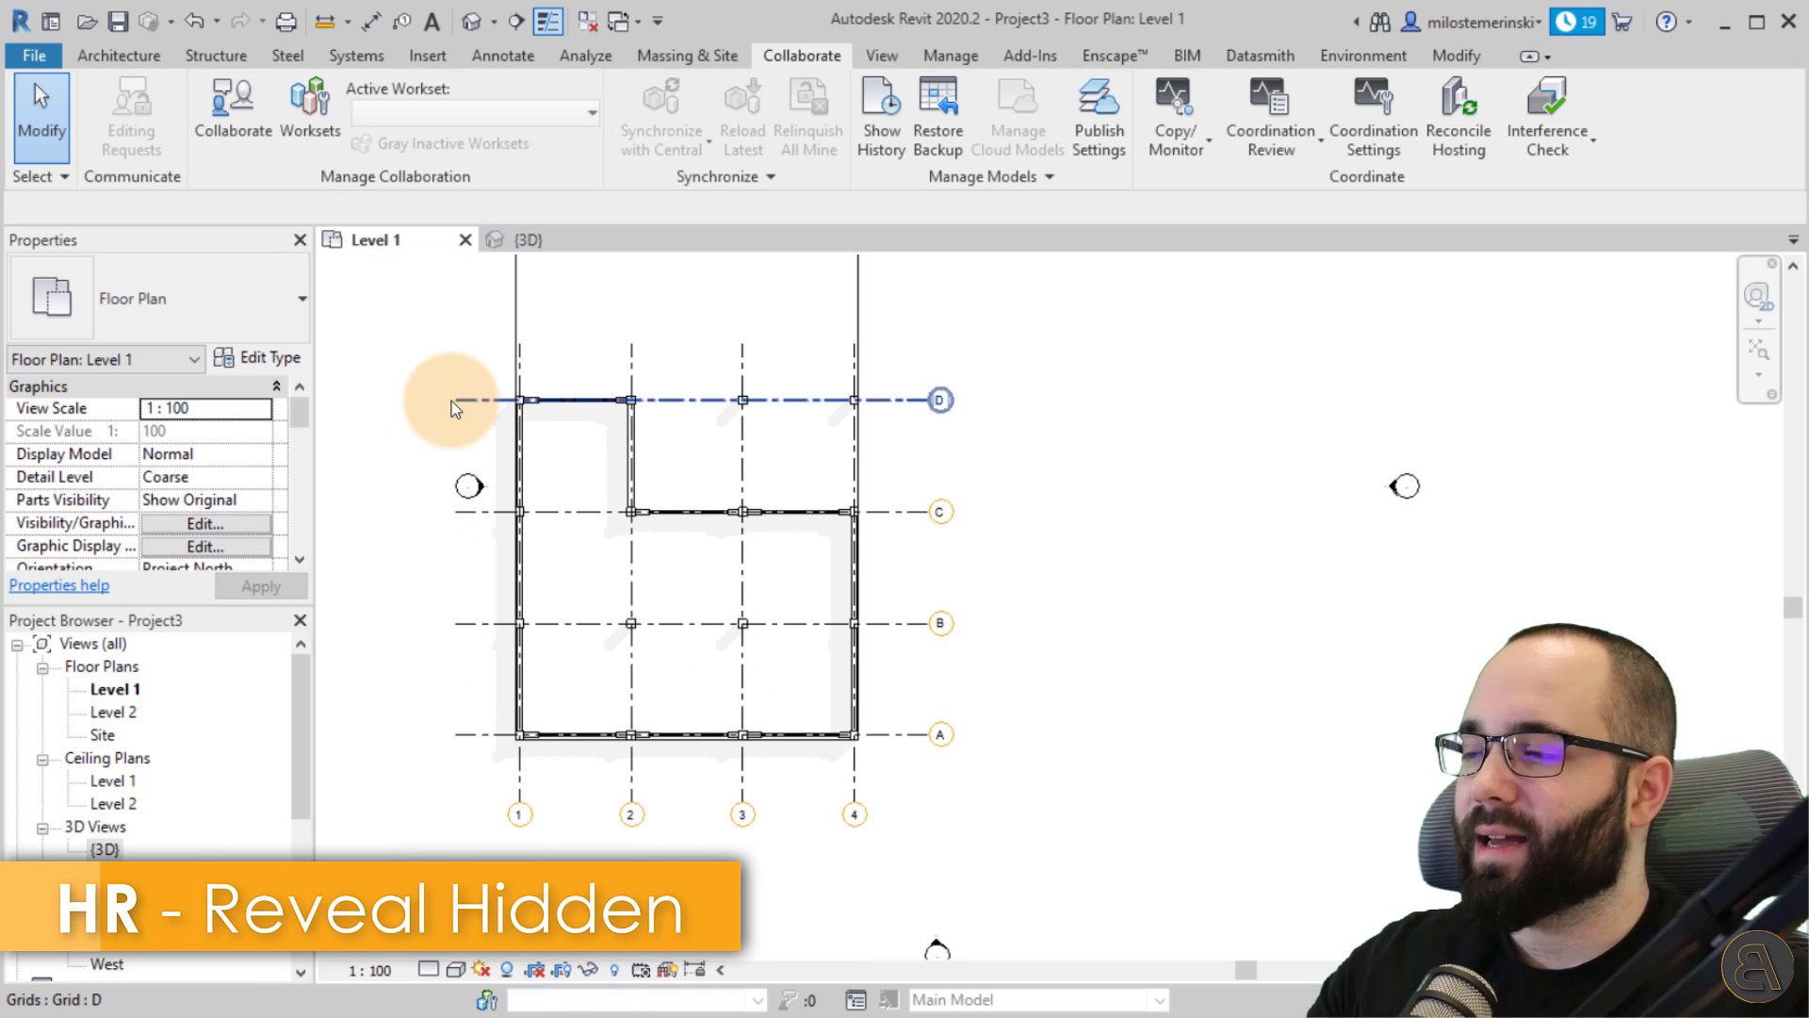
# Open the South elevation and delete the project's own Level 2 along with its associated views.
pyautogui.doubleClick(937, 948)
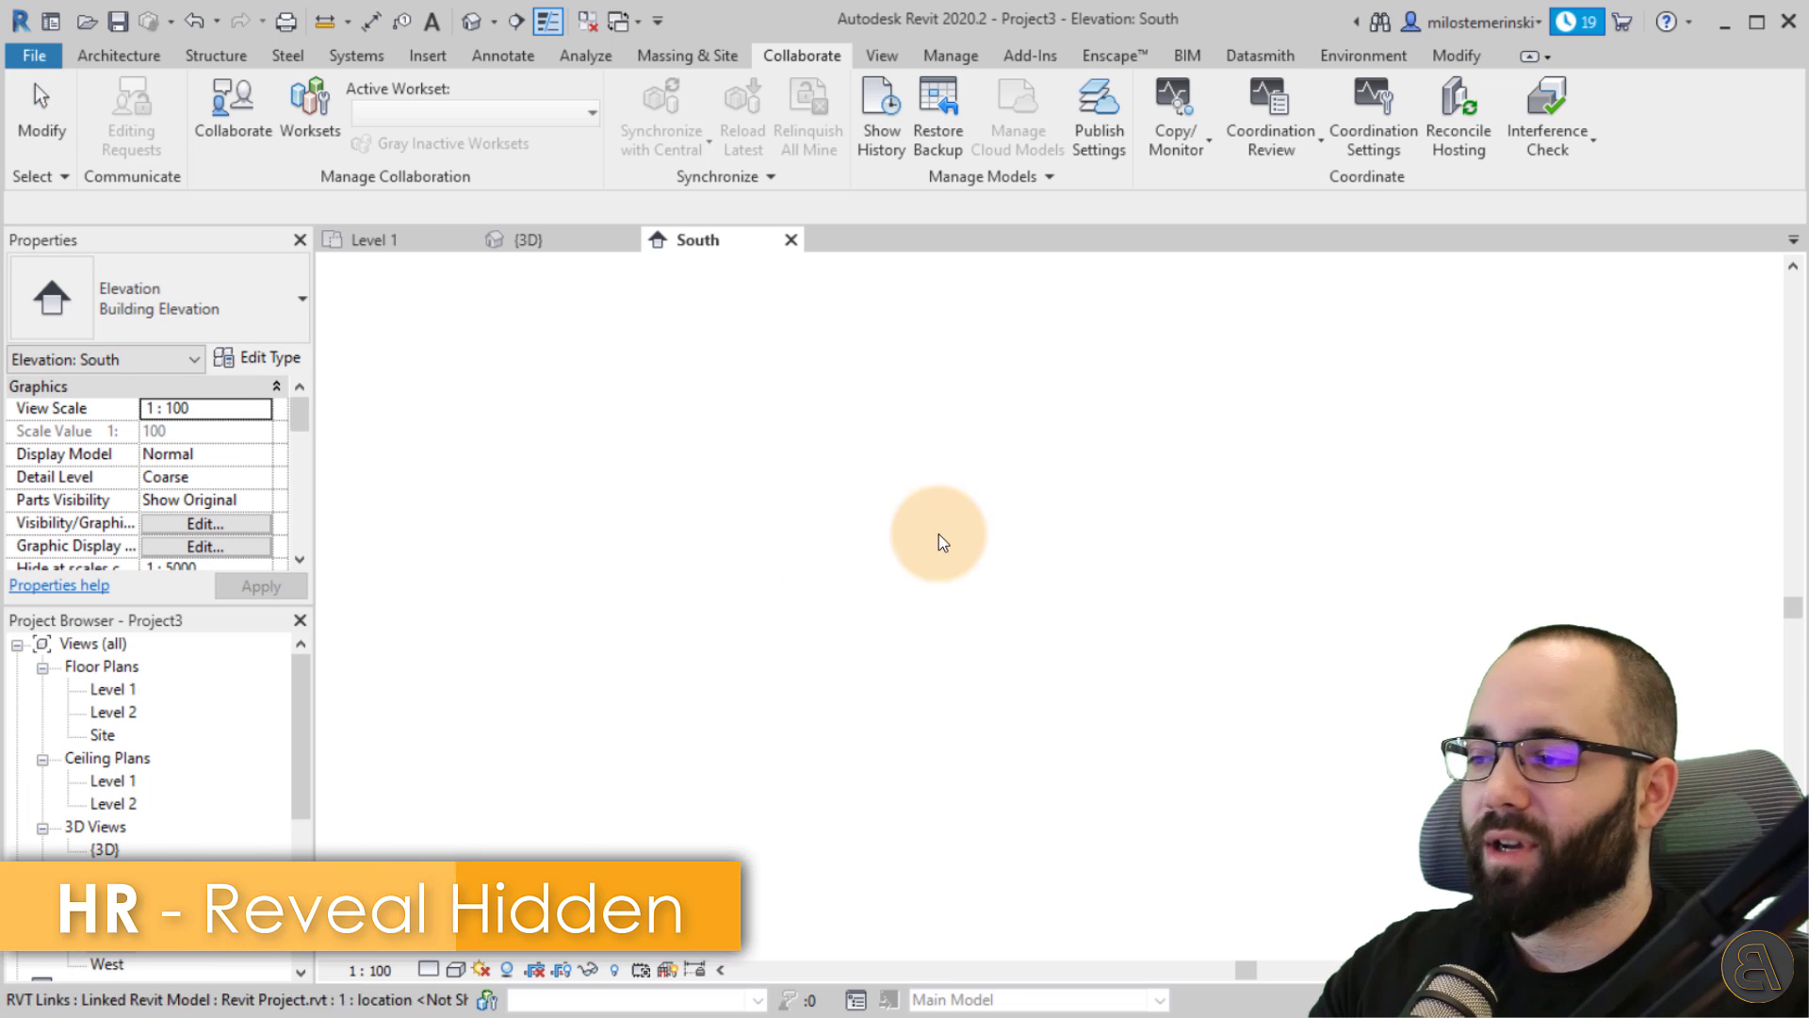
pyautogui.moveTo(1560, 500); pyautogui.dragTo(1366, 493, button='middle')
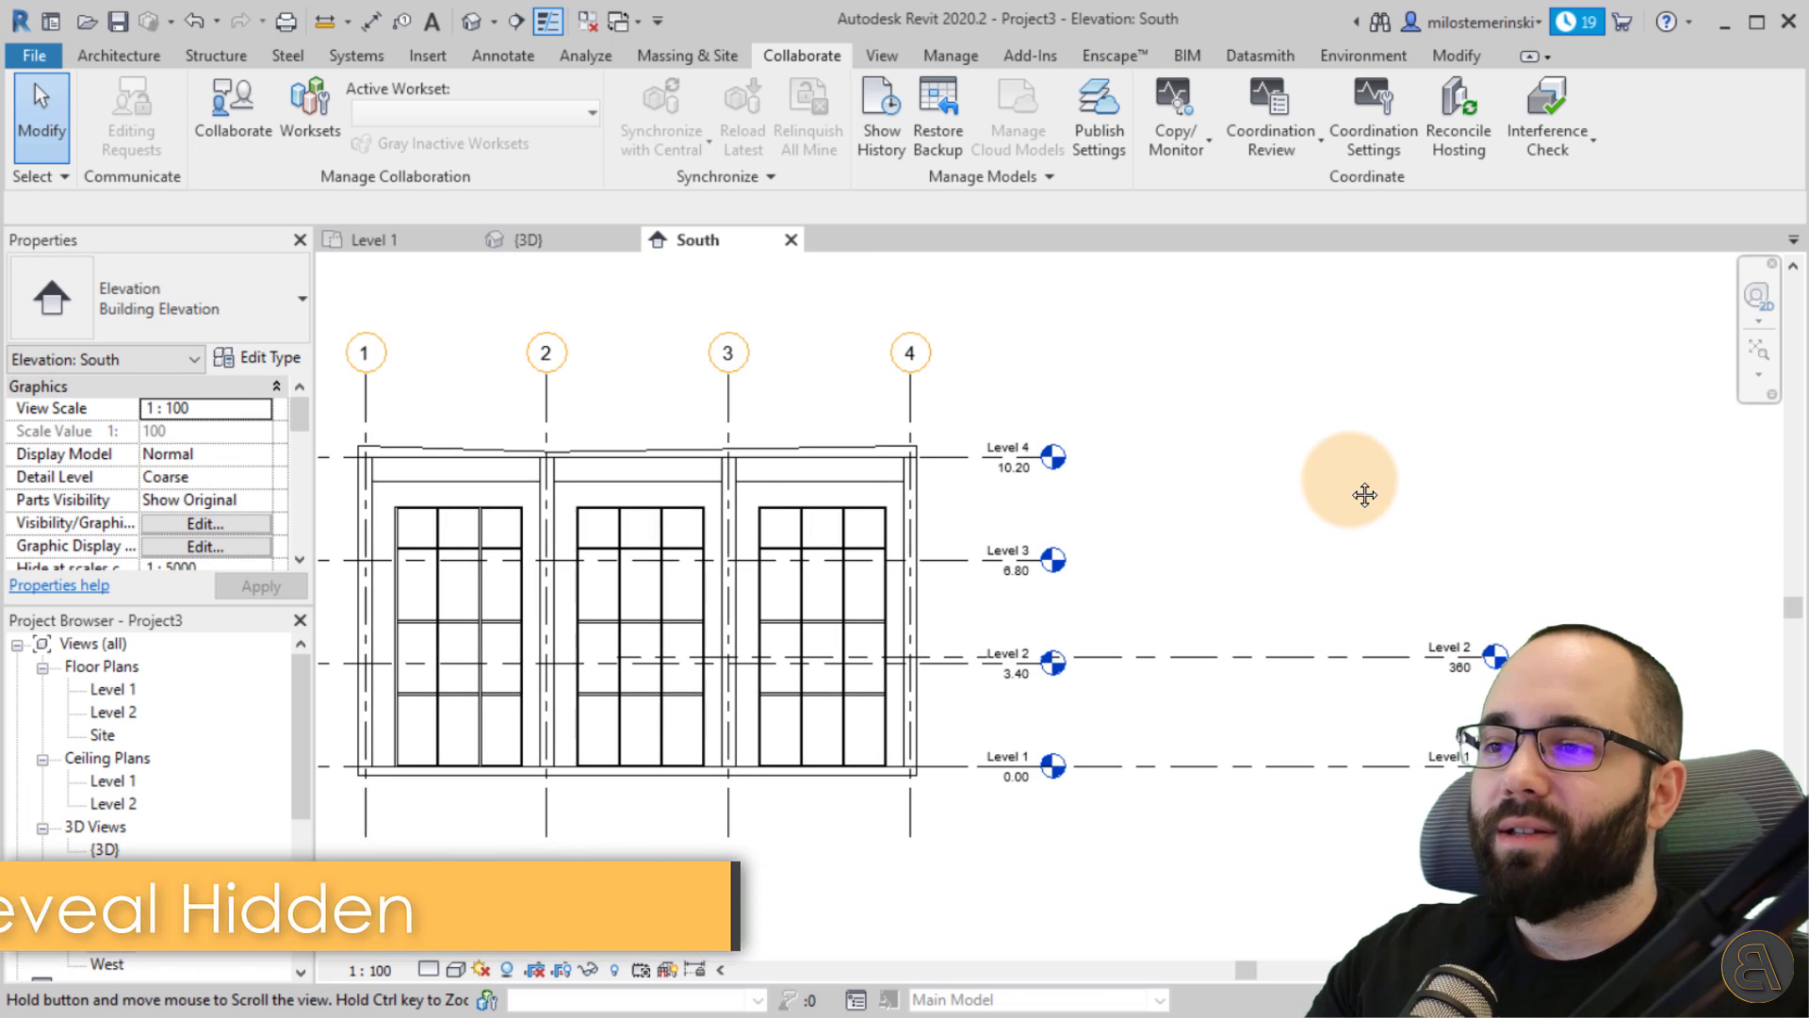
pyautogui.click(1140, 659)
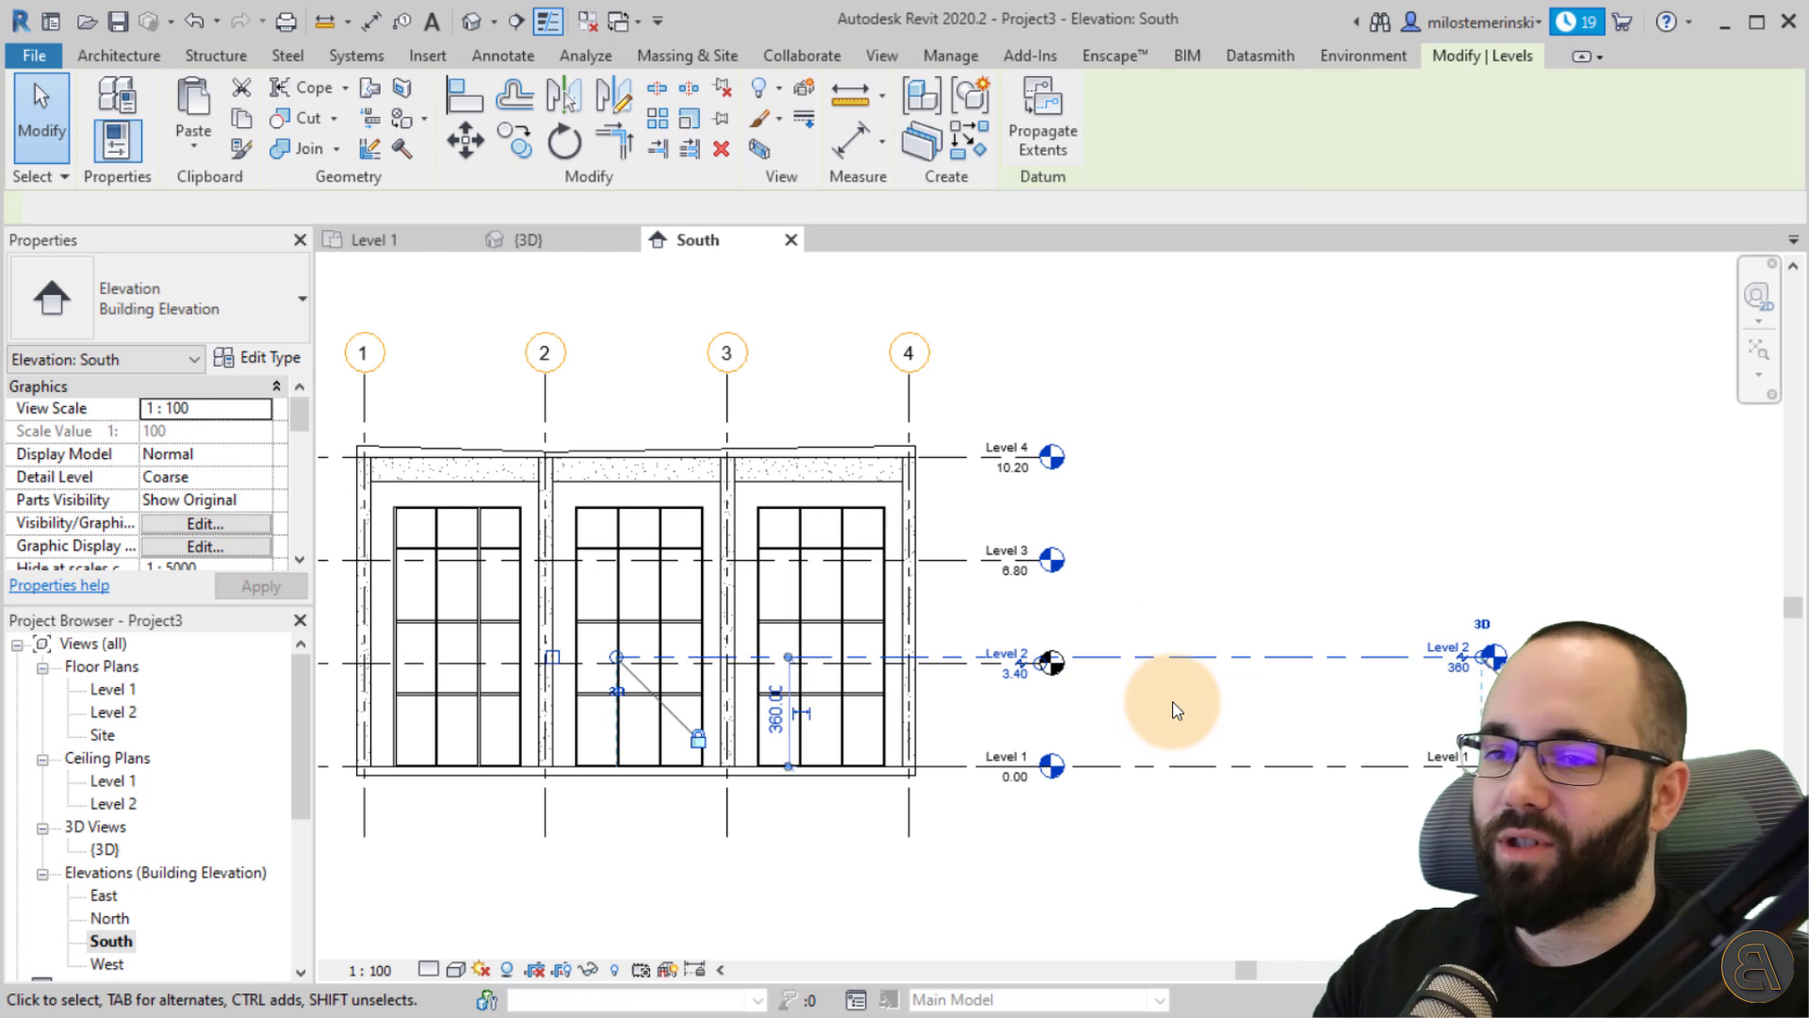
pyautogui.press('Delete')
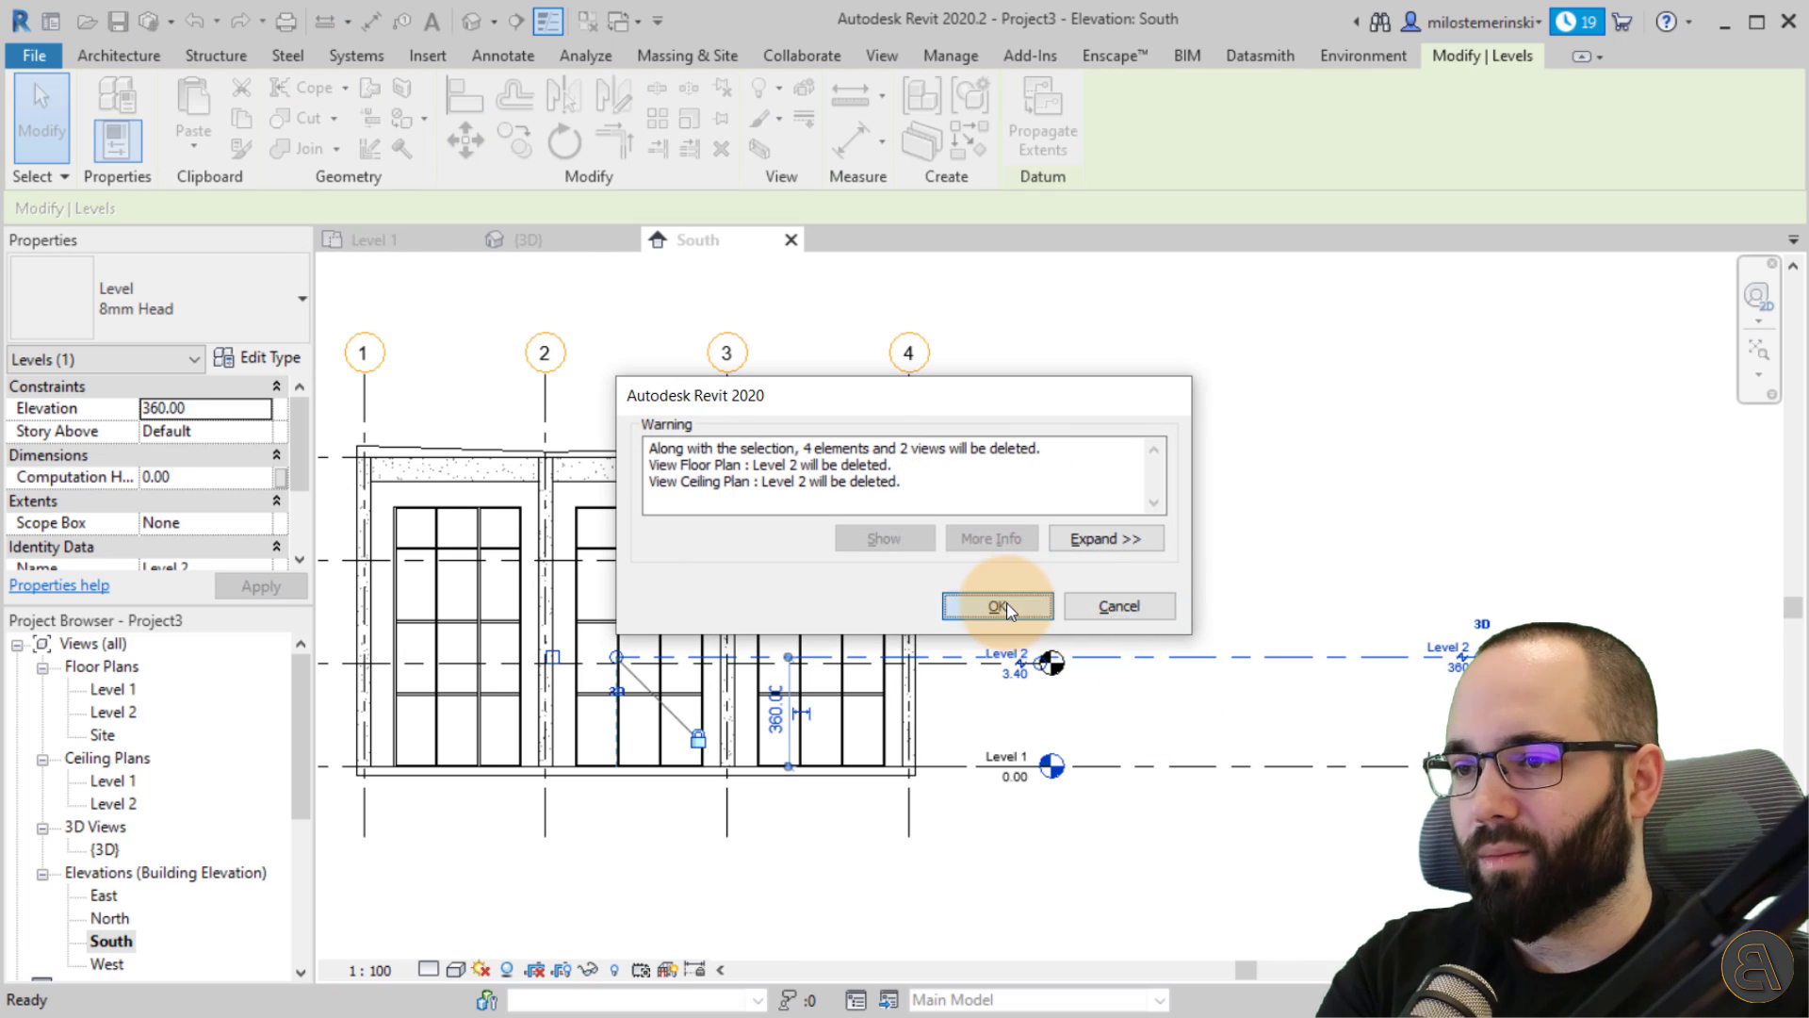
pyautogui.click(999, 606)
pyautogui.moveTo(1018, 336); pyautogui.dragTo(1010, 324, button='middle')
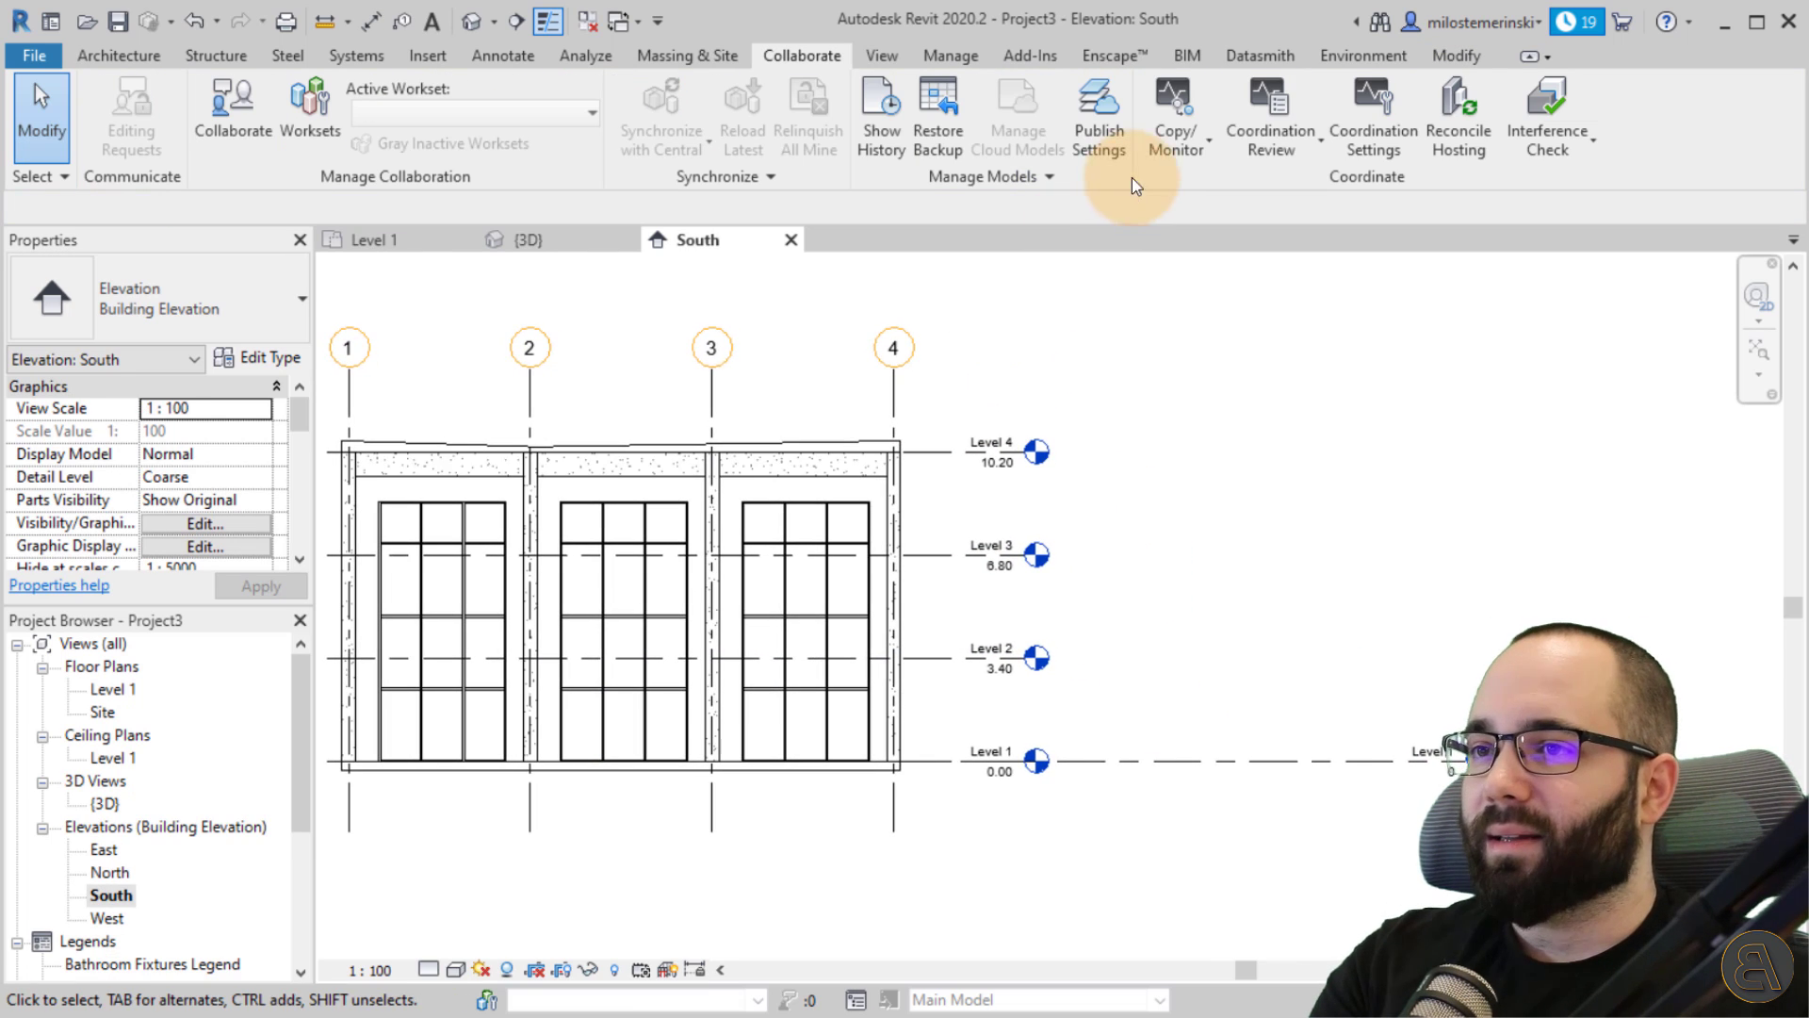
# Start a Copy/Monitor session on the linked Revit model and set Copy to accept multiple elements.
pyautogui.click(1157, 141)
pyautogui.click(1183, 250)
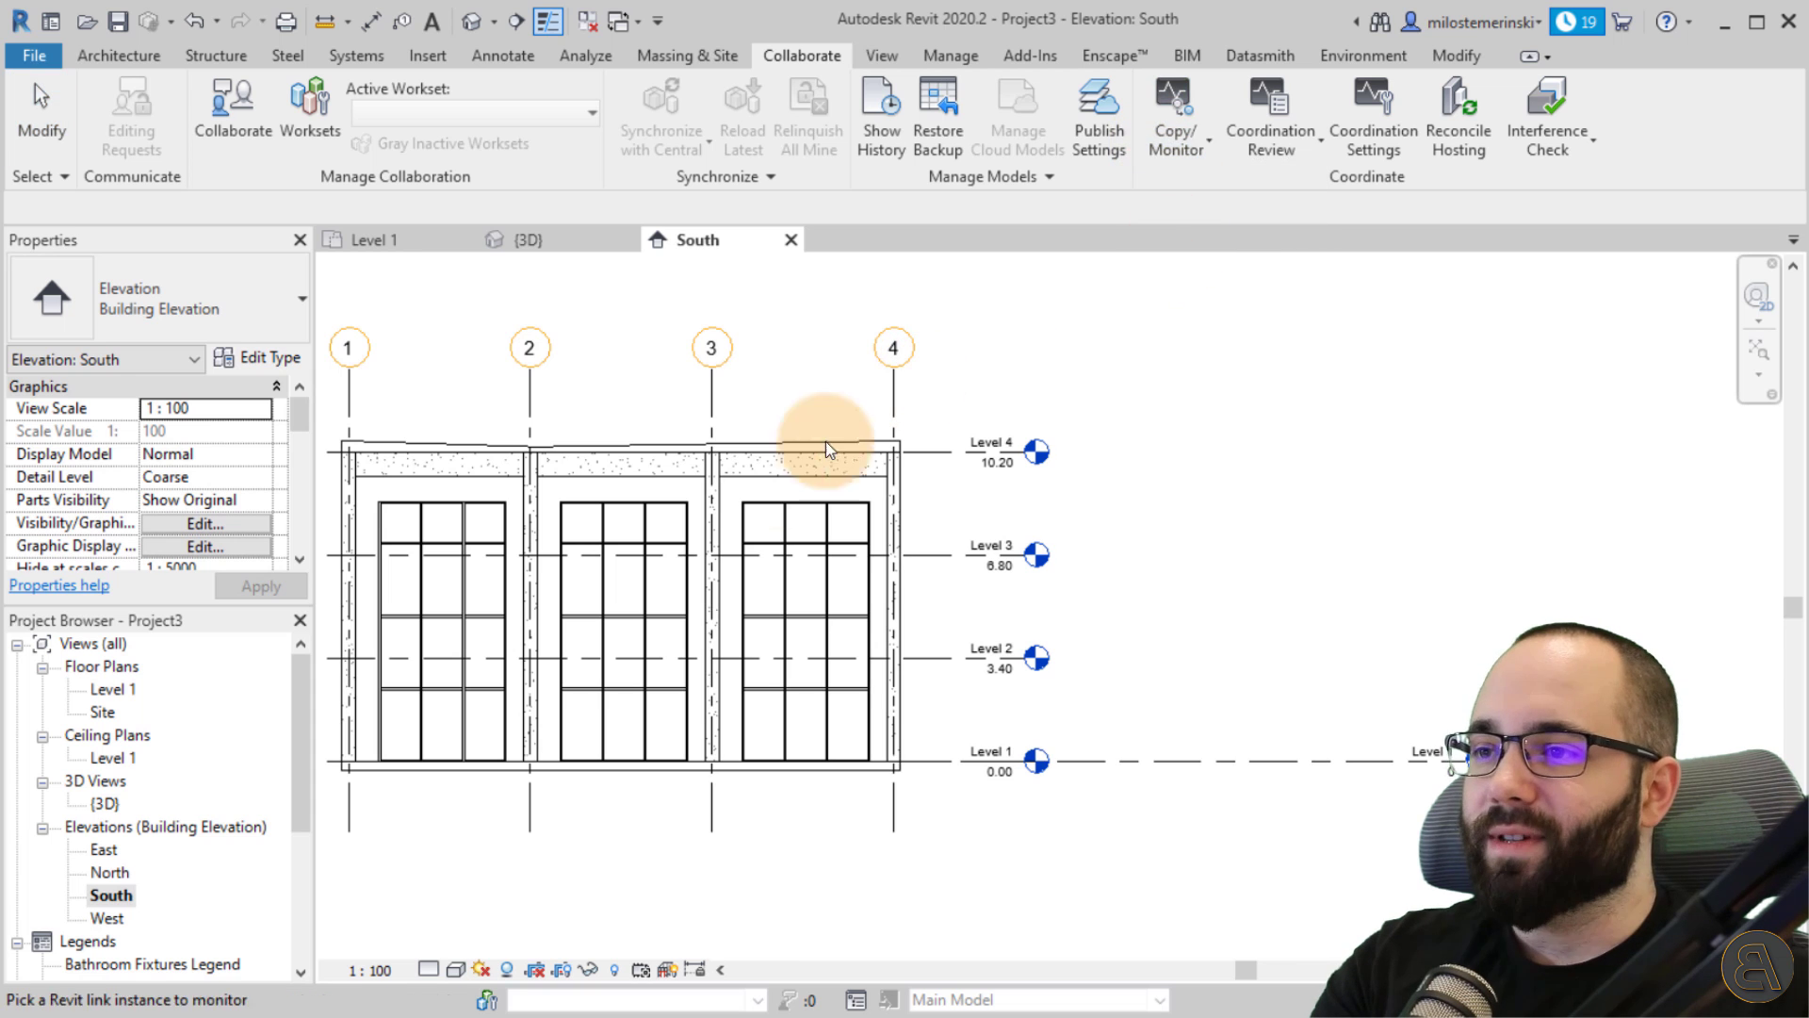
pyautogui.click(778, 488)
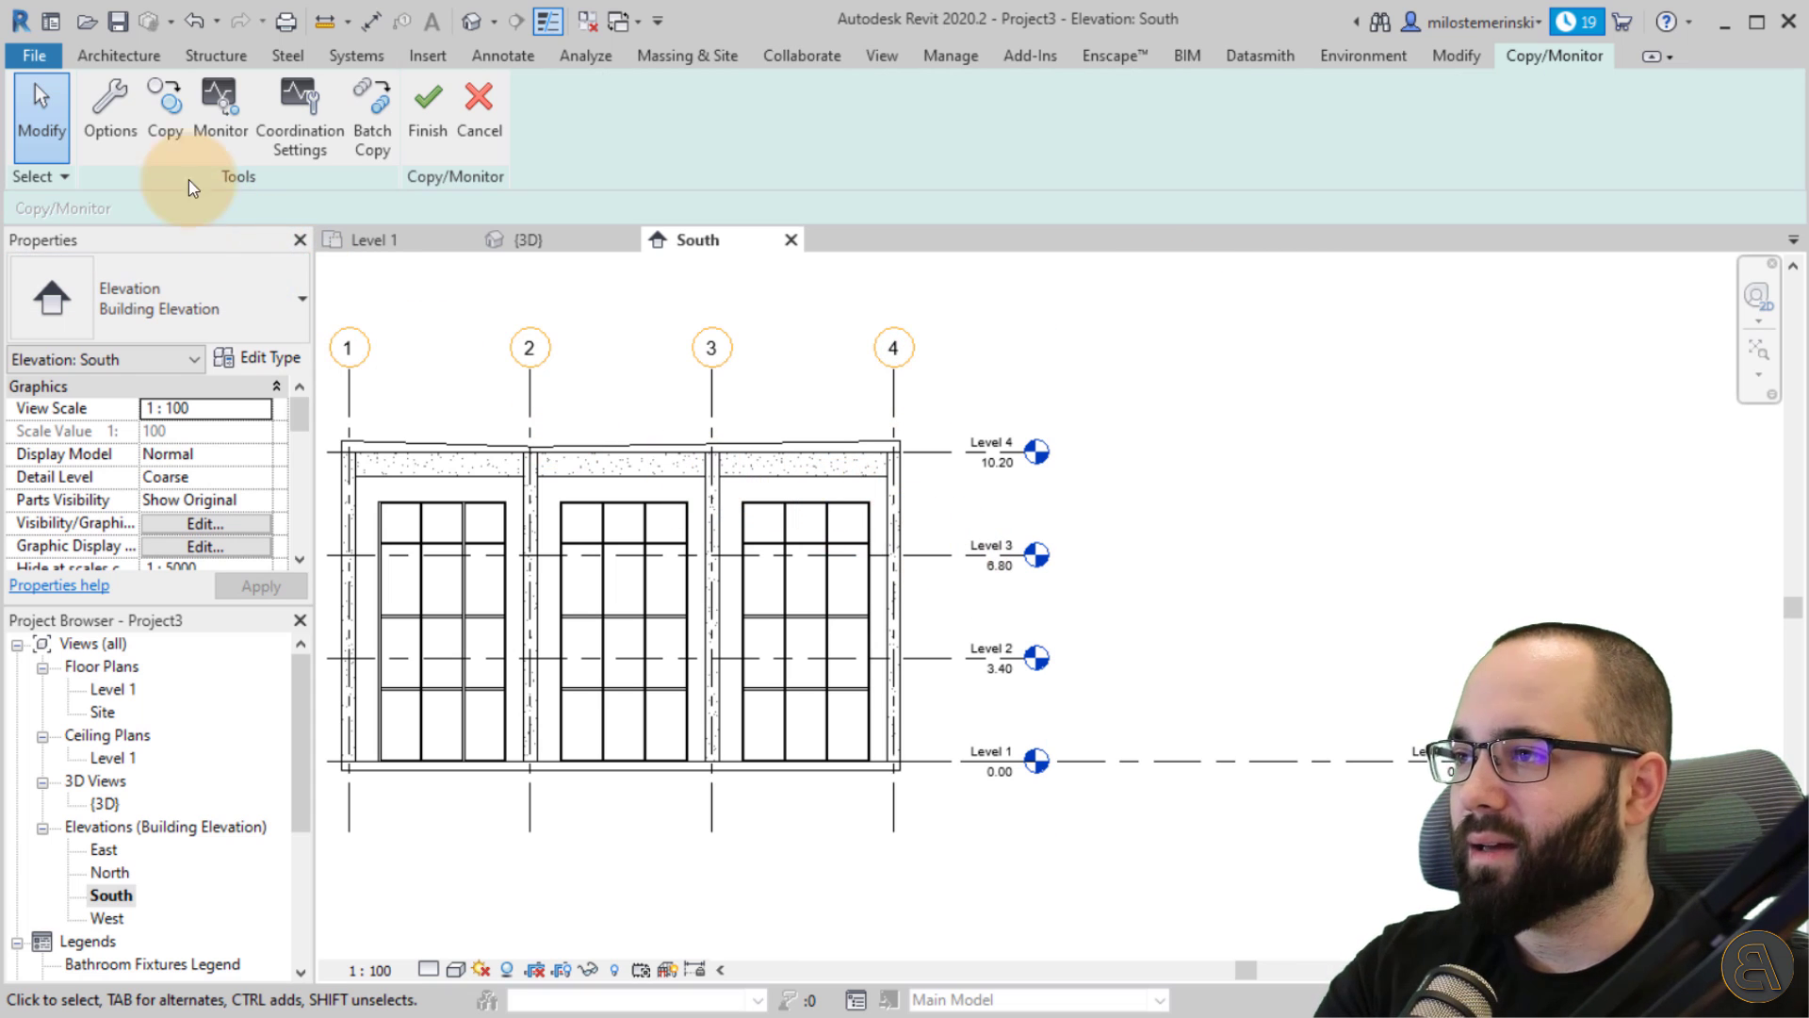
pyautogui.click(165, 104)
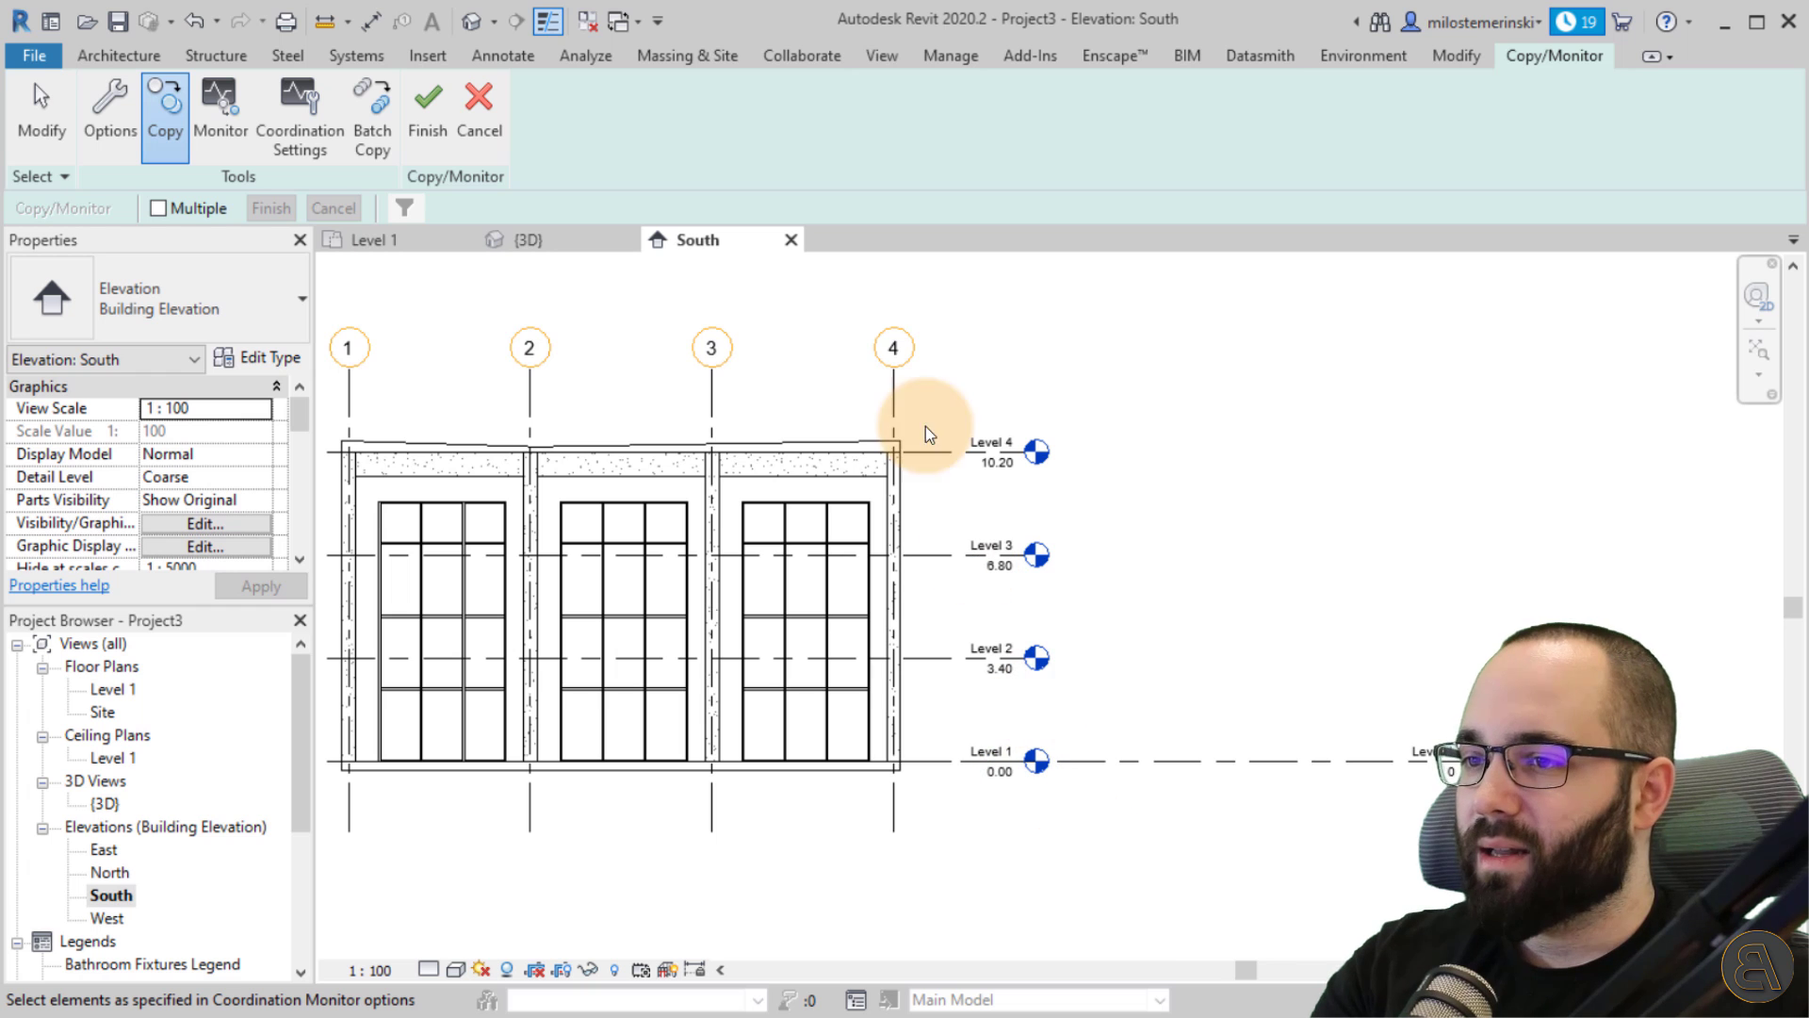
pyautogui.click(158, 208)
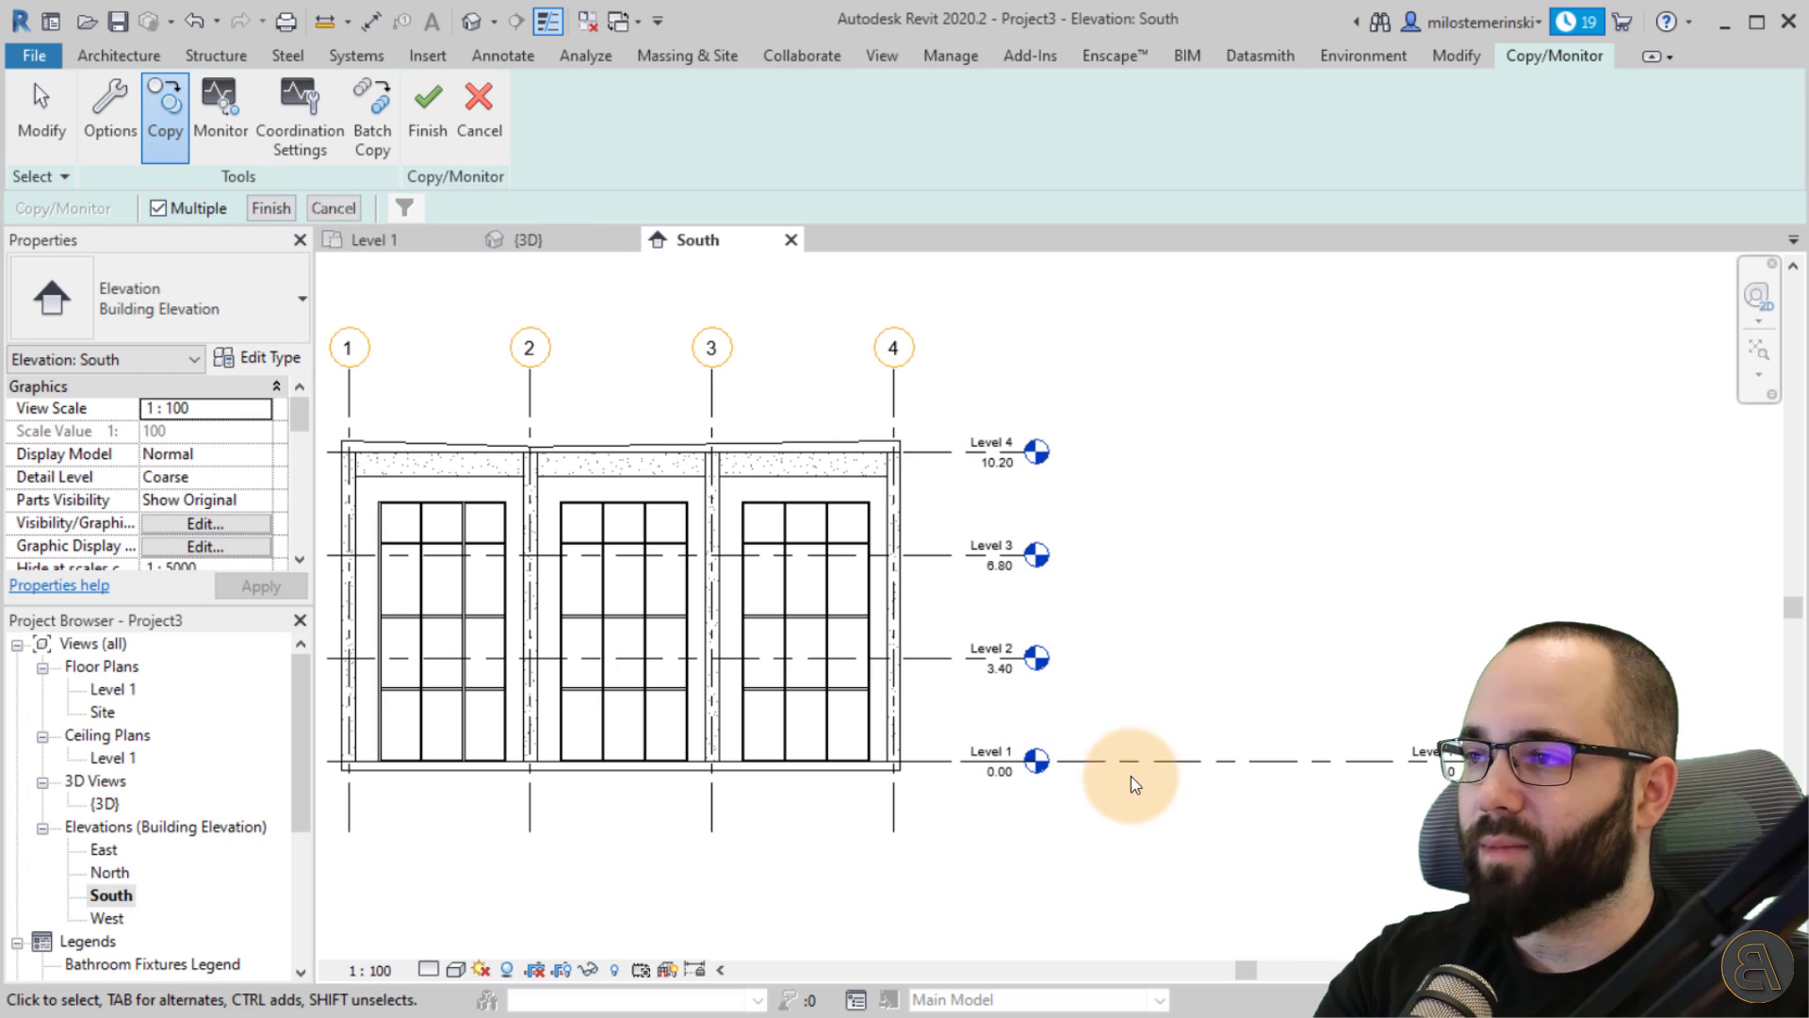
# Copy the linked levels, Level 1 to Level 4, filtered to the Levels category, and finish the Copy/Monitor session.
pyautogui.moveTo(1129, 833); pyautogui.dragTo(1015, 350)
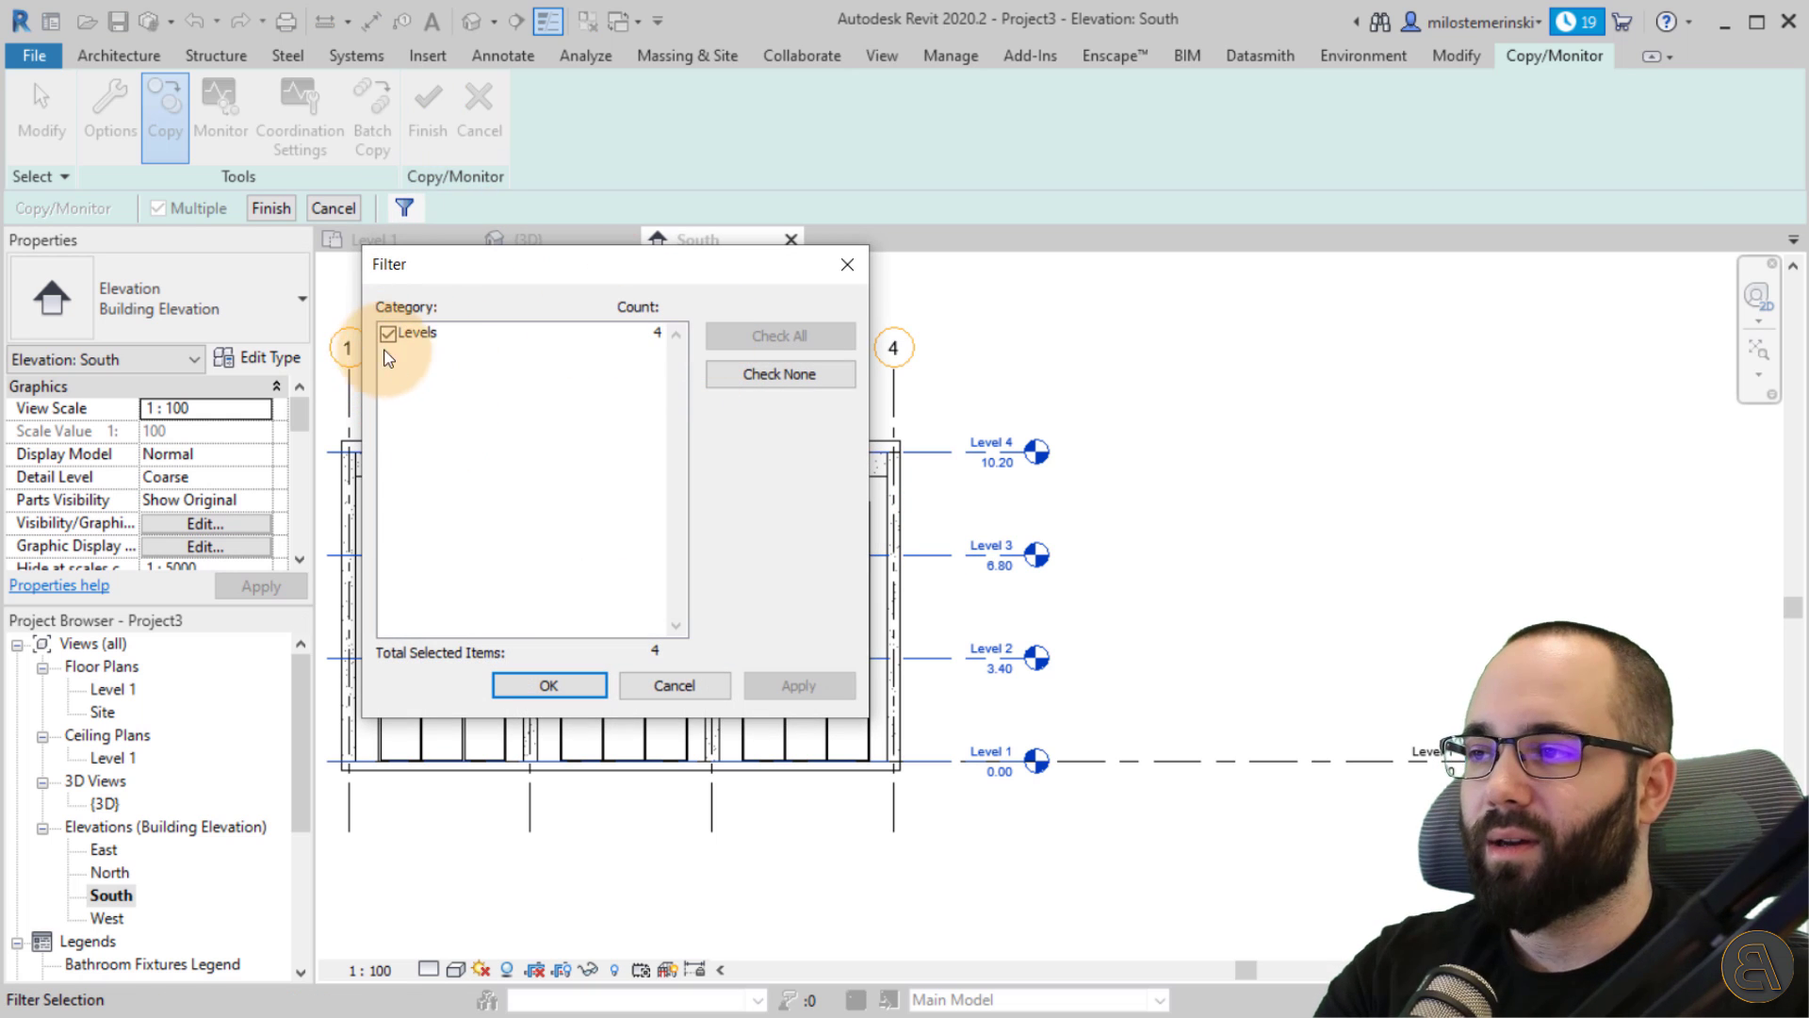
pyautogui.click(566, 693)
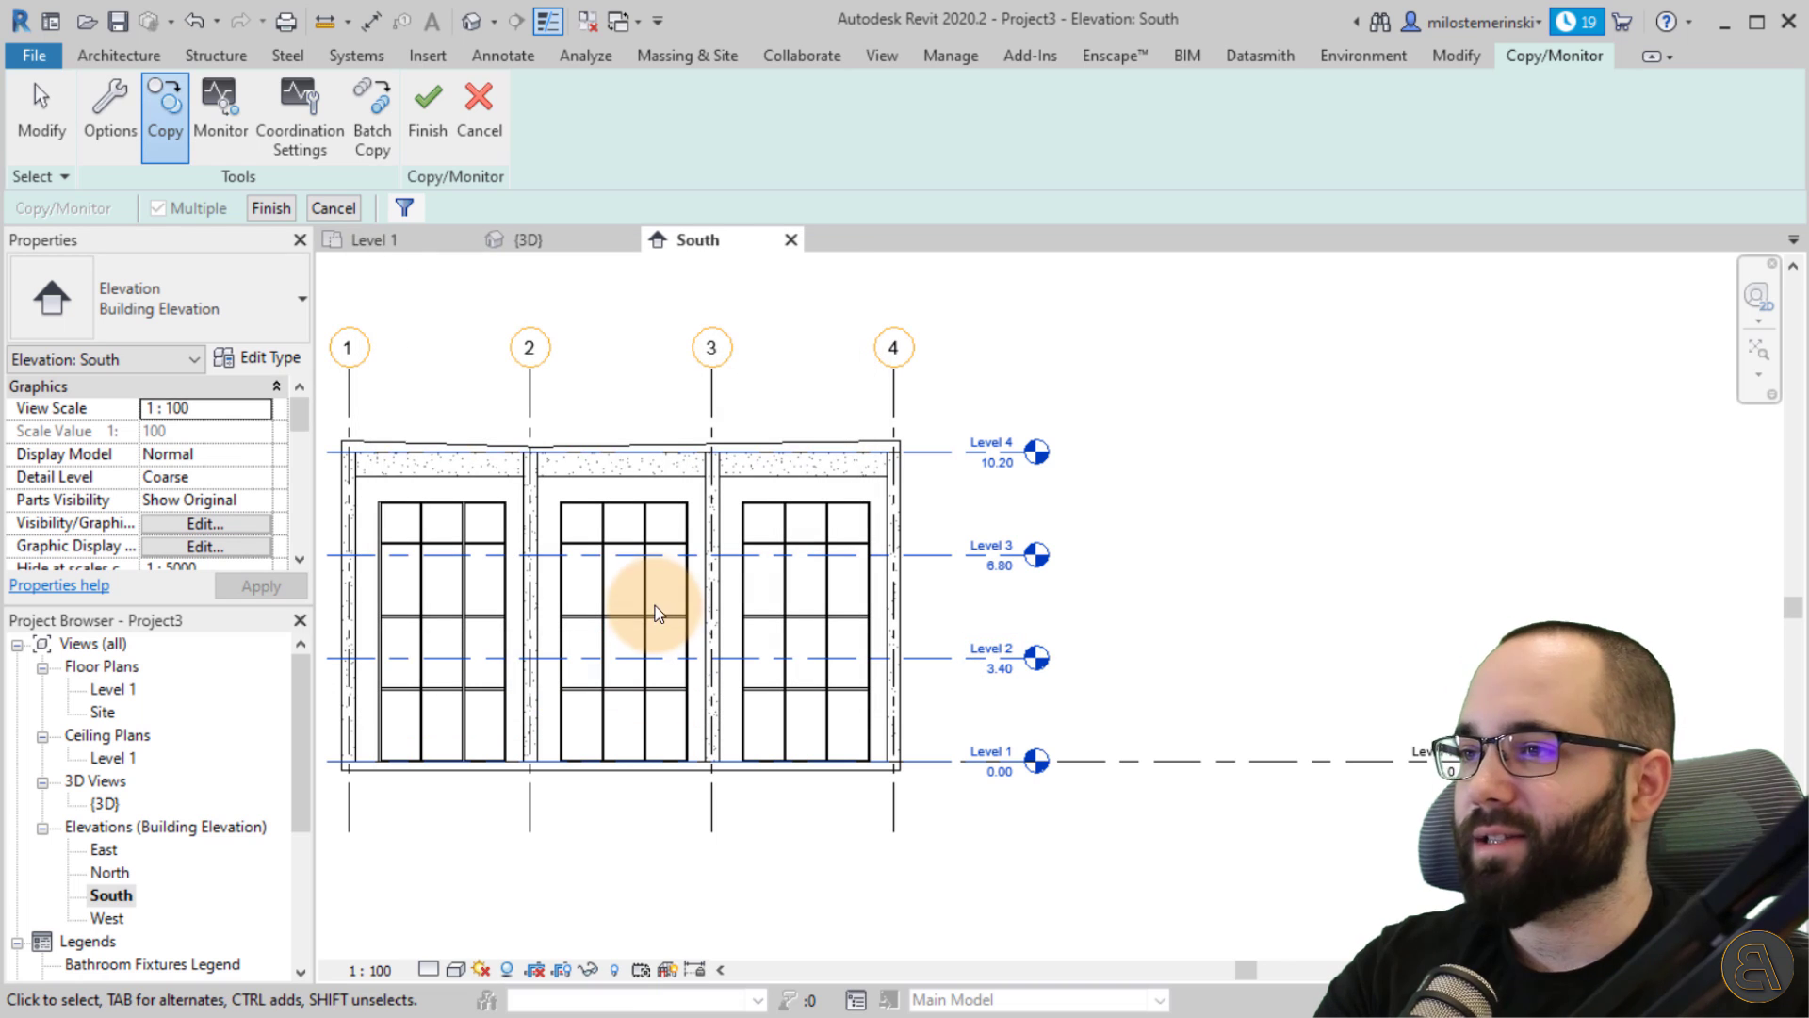
pyautogui.click(294, 216)
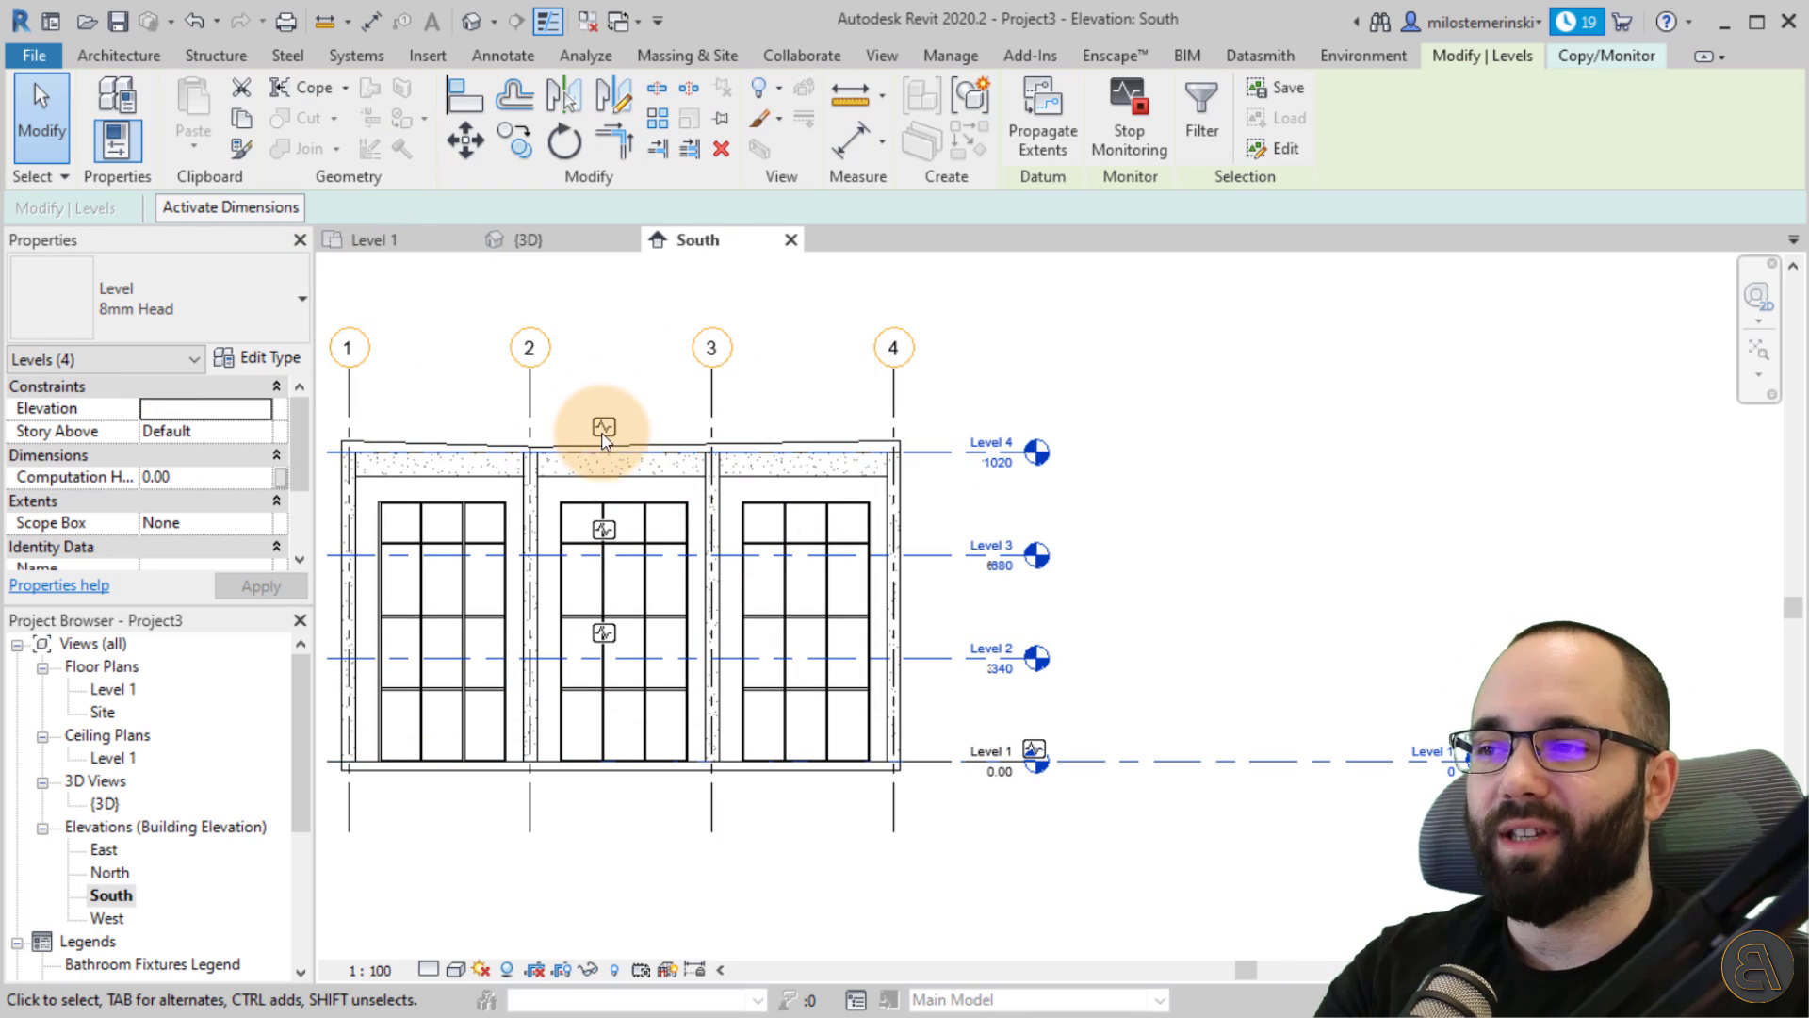
pyautogui.click(965, 835)
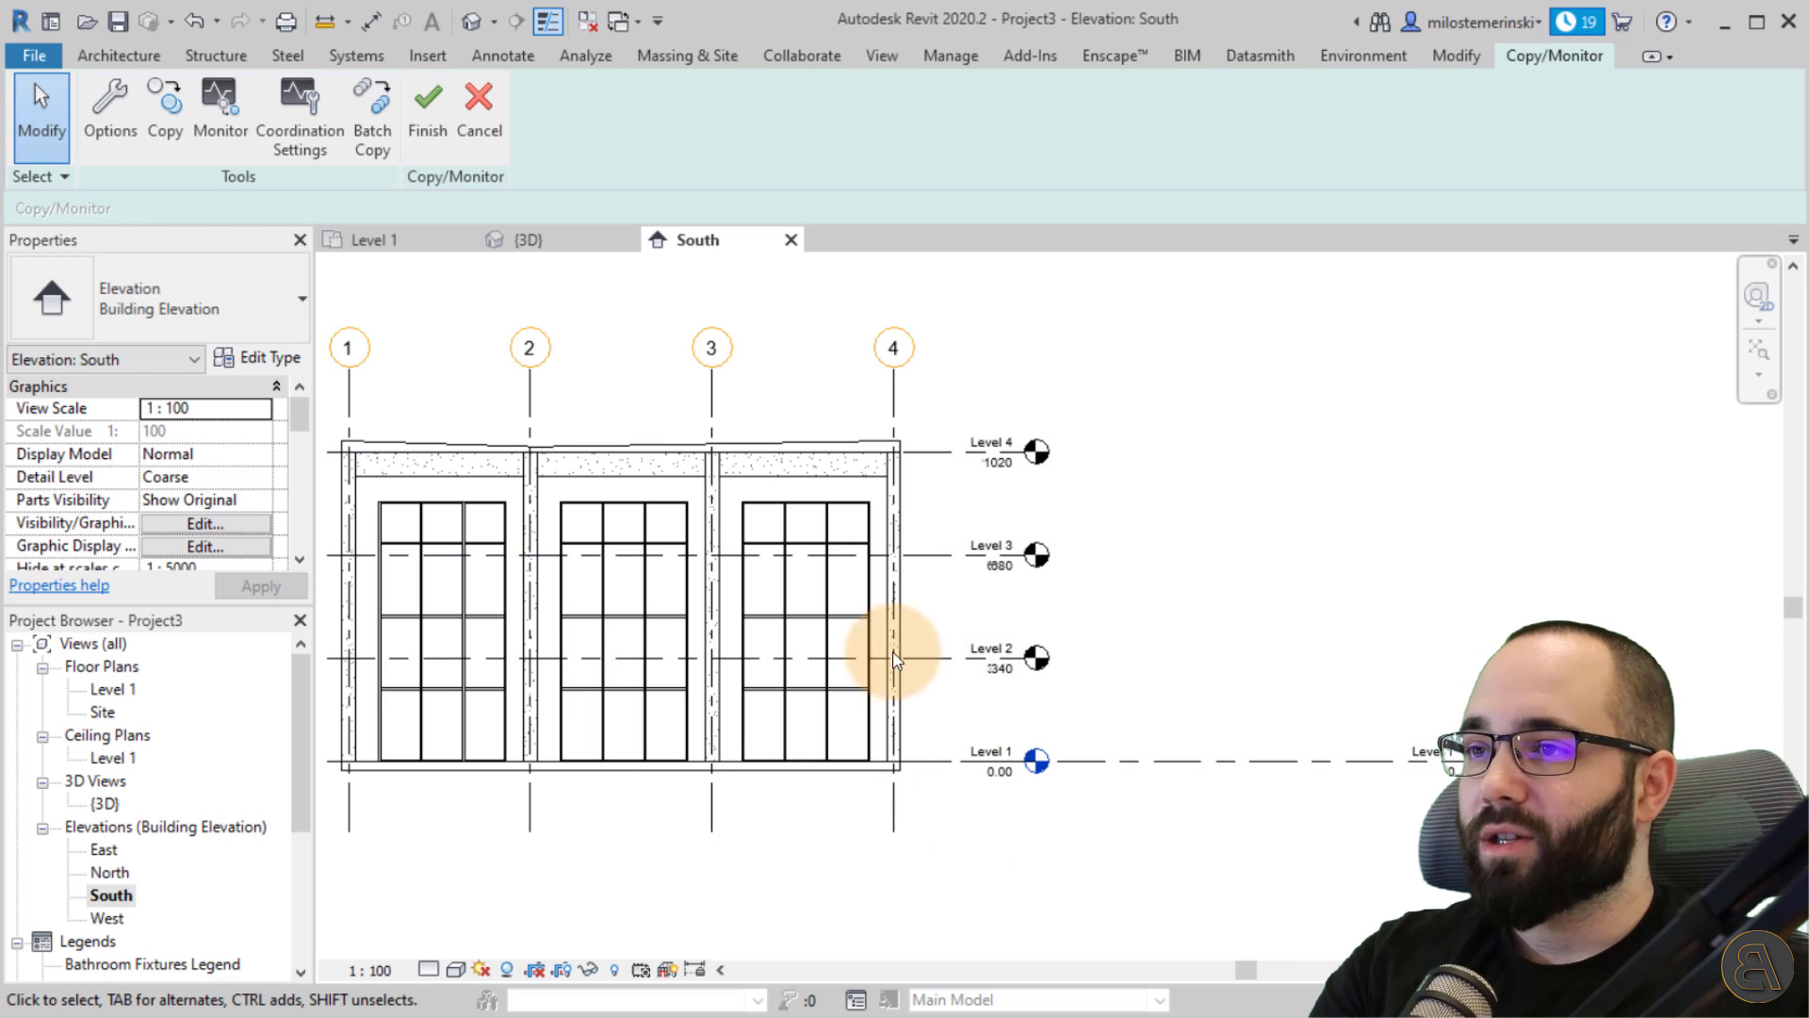
pyautogui.click(424, 120)
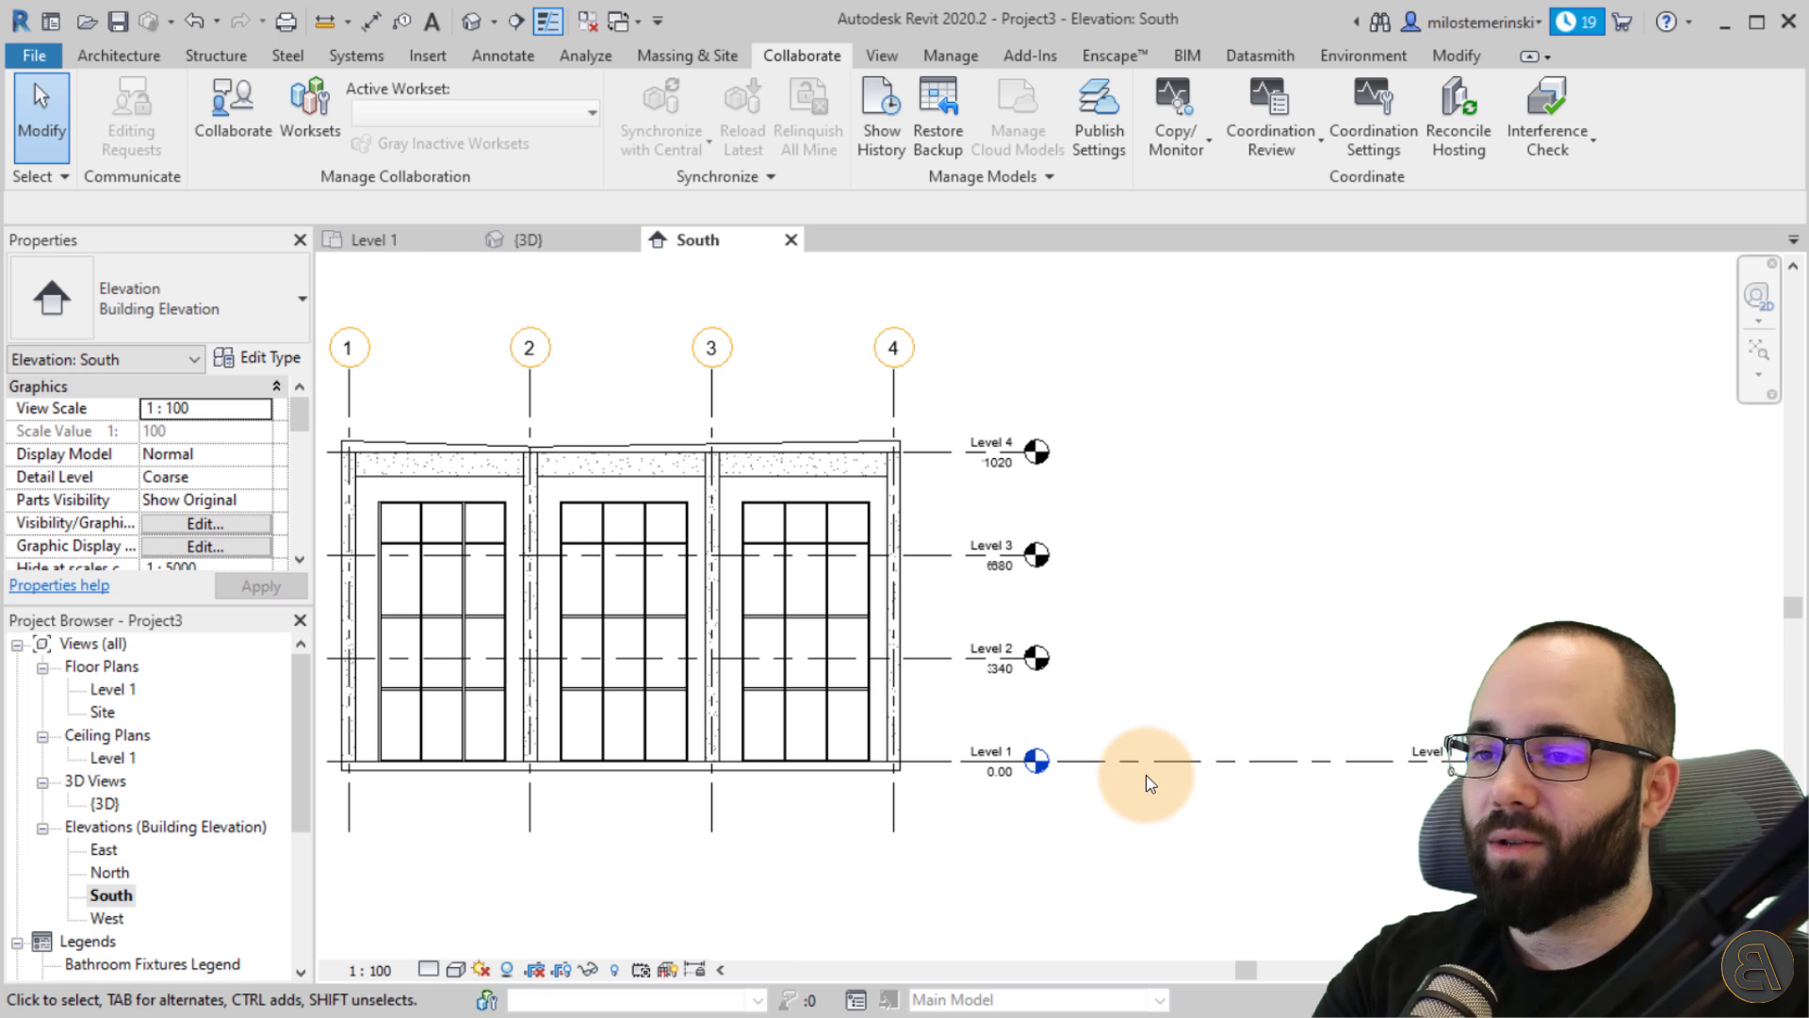
# Delete the project's own Level 1 line together with its dependent elements and views.
pyautogui.click(1184, 760)
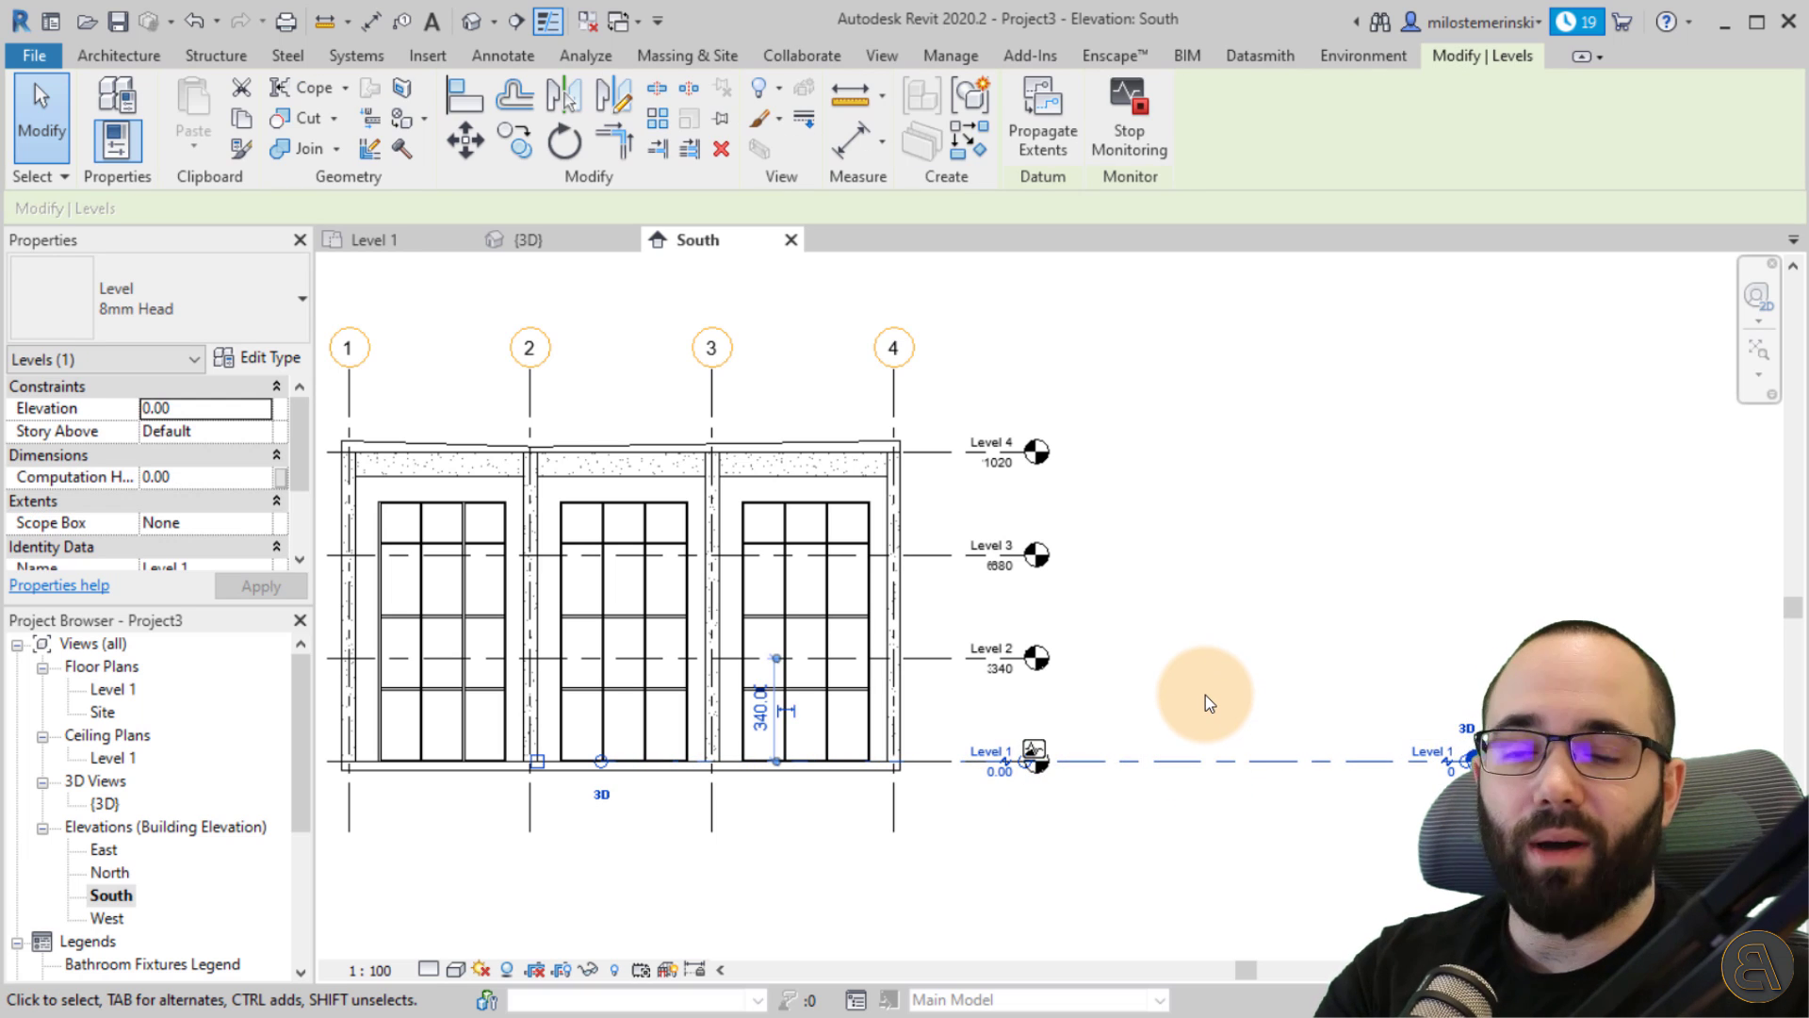
pyautogui.press('Delete')
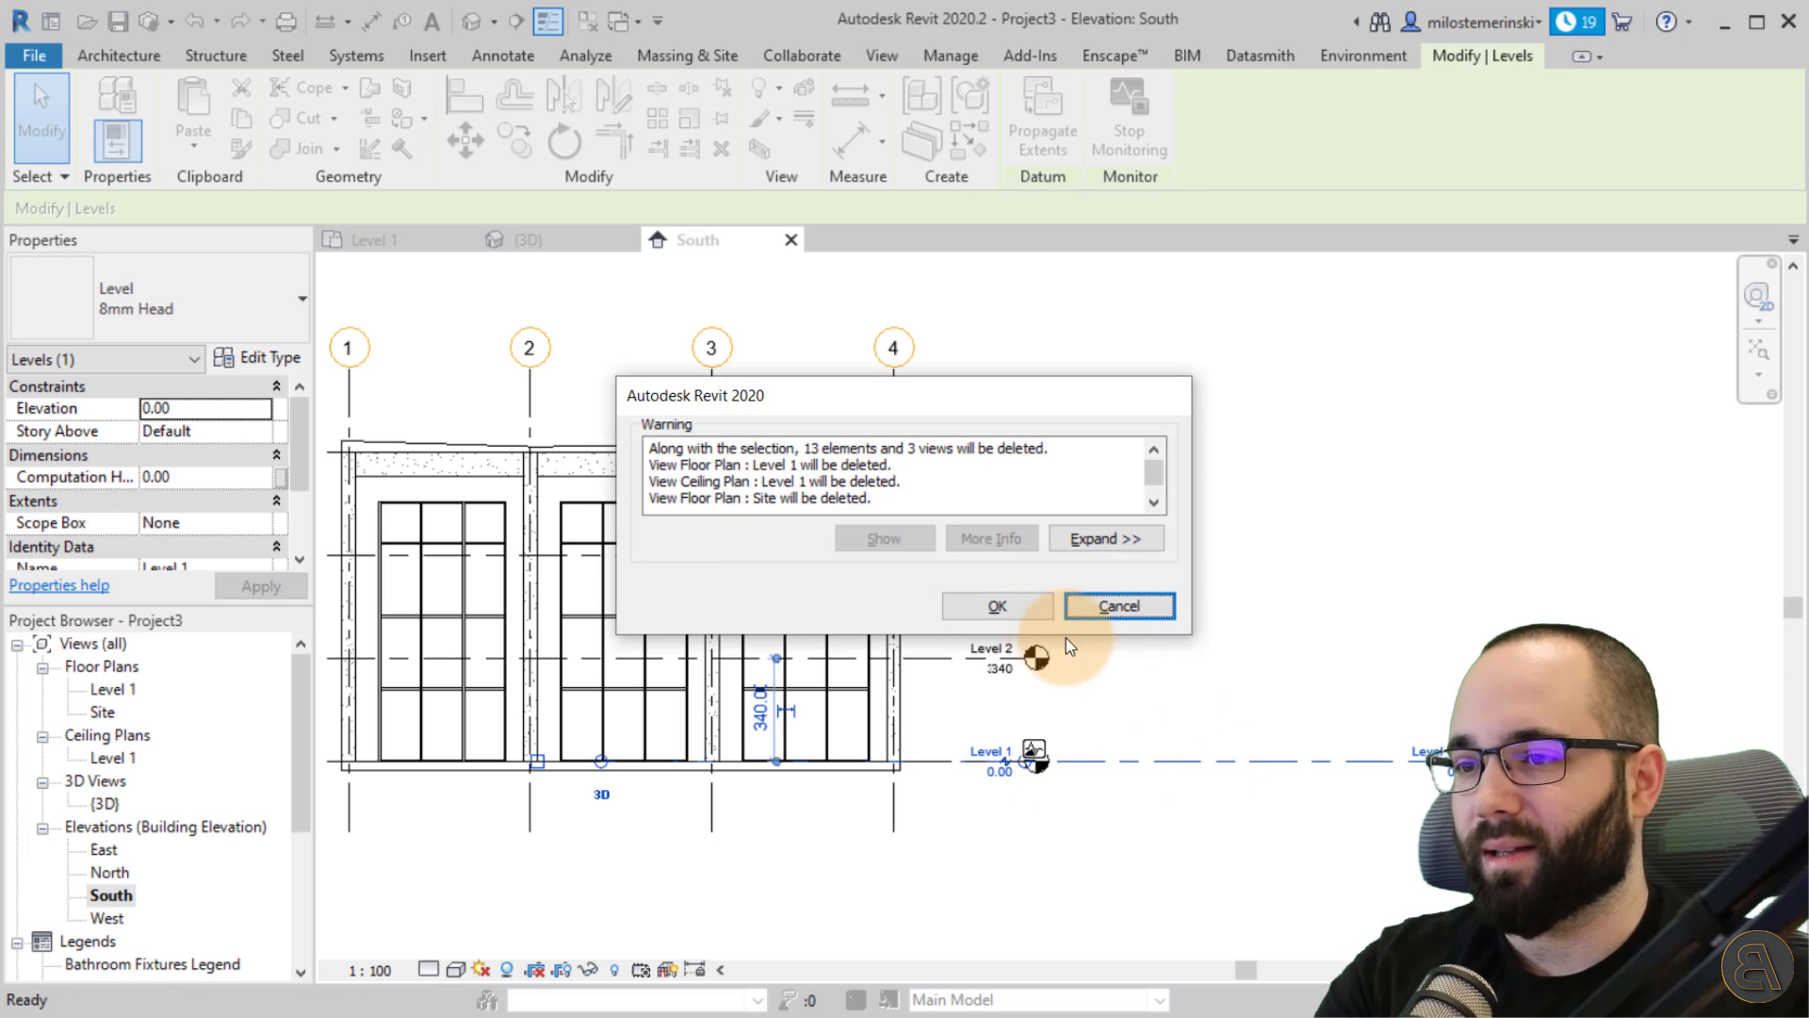
pyautogui.click(998, 608)
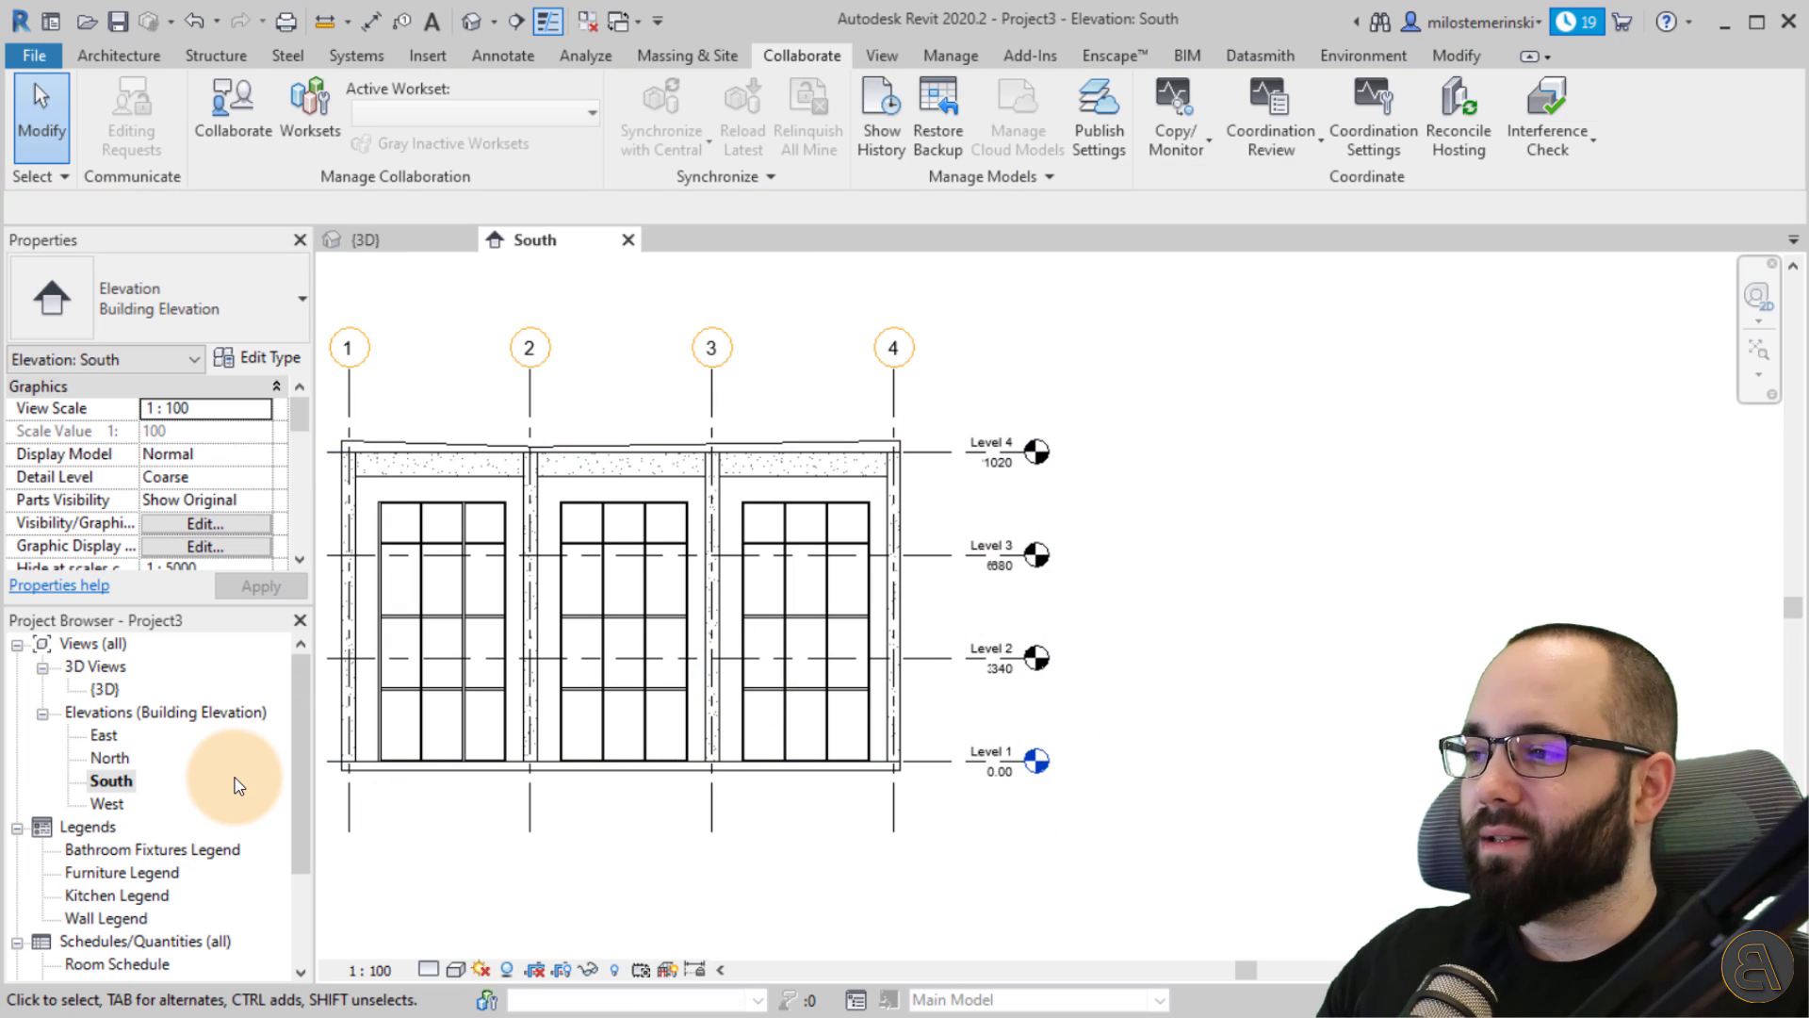
# Examine the overlapping level heads up close and select the Level 1 head to check which model it belongs to.
pyautogui.scroll(5, 1042, 667)
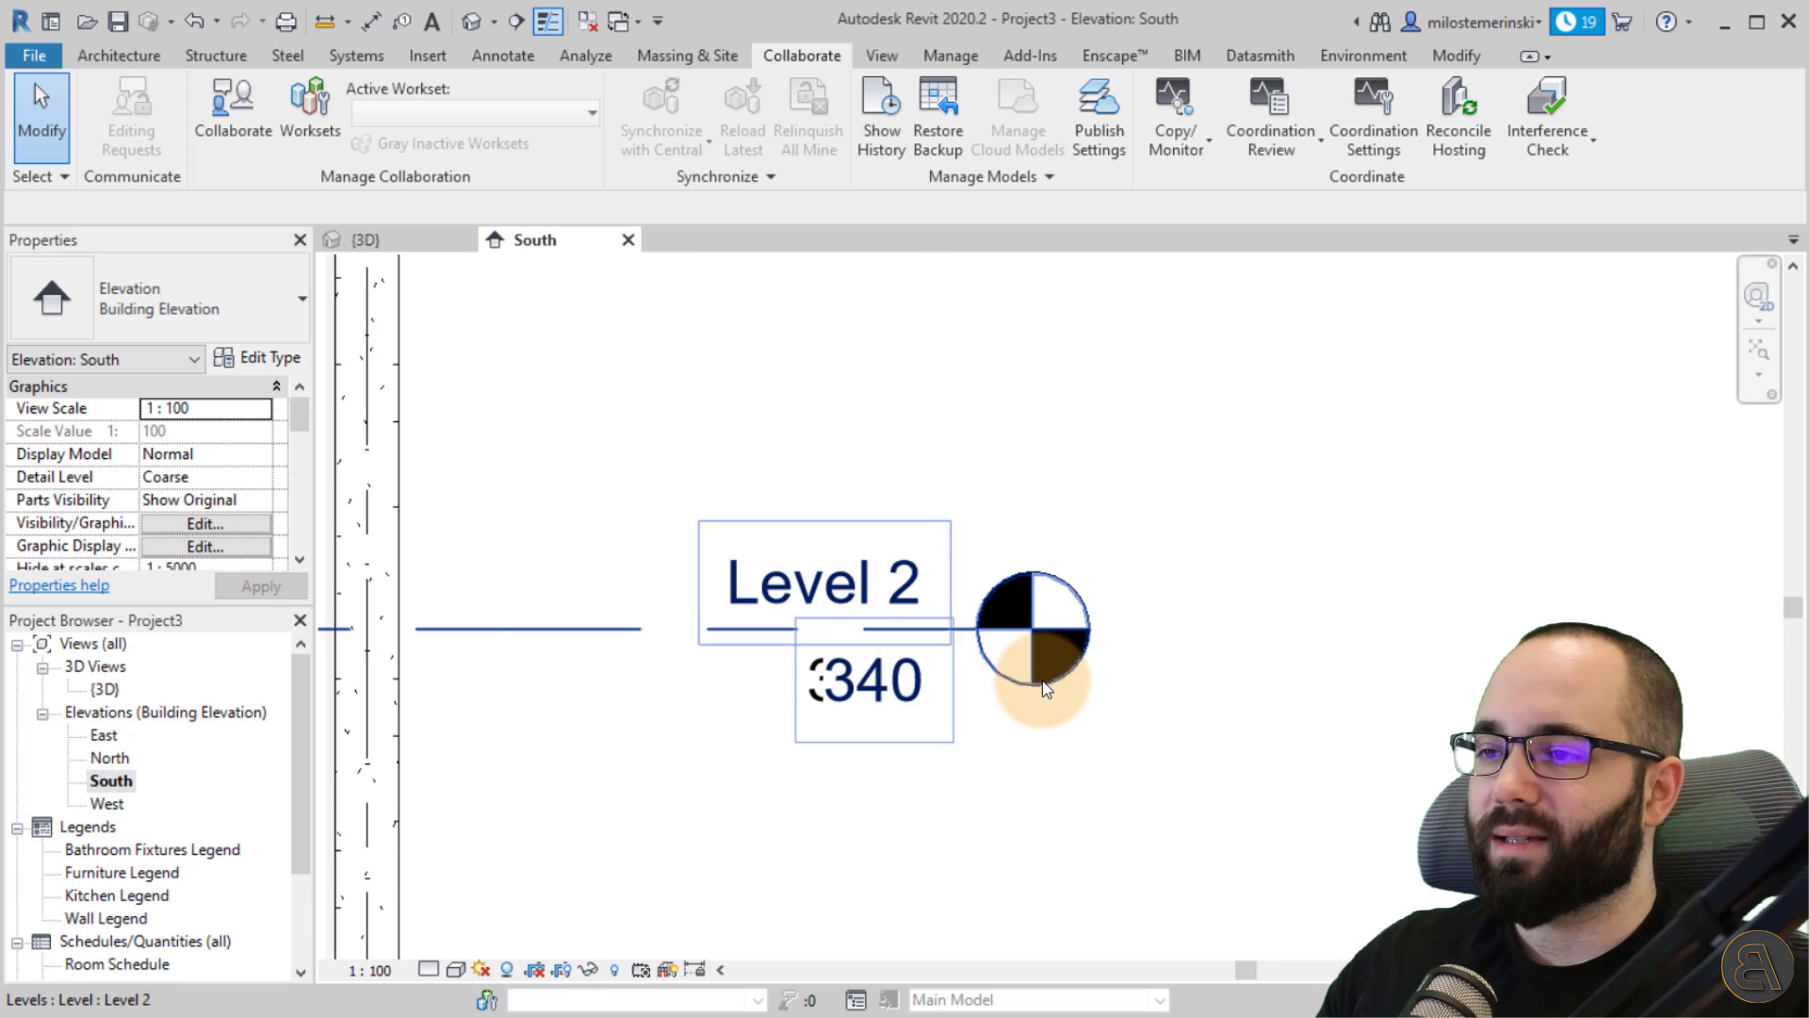
pyautogui.scroll(-2, 1045, 688)
pyautogui.moveTo(1062, 525); pyautogui.dragTo(1069, 869, button='middle')
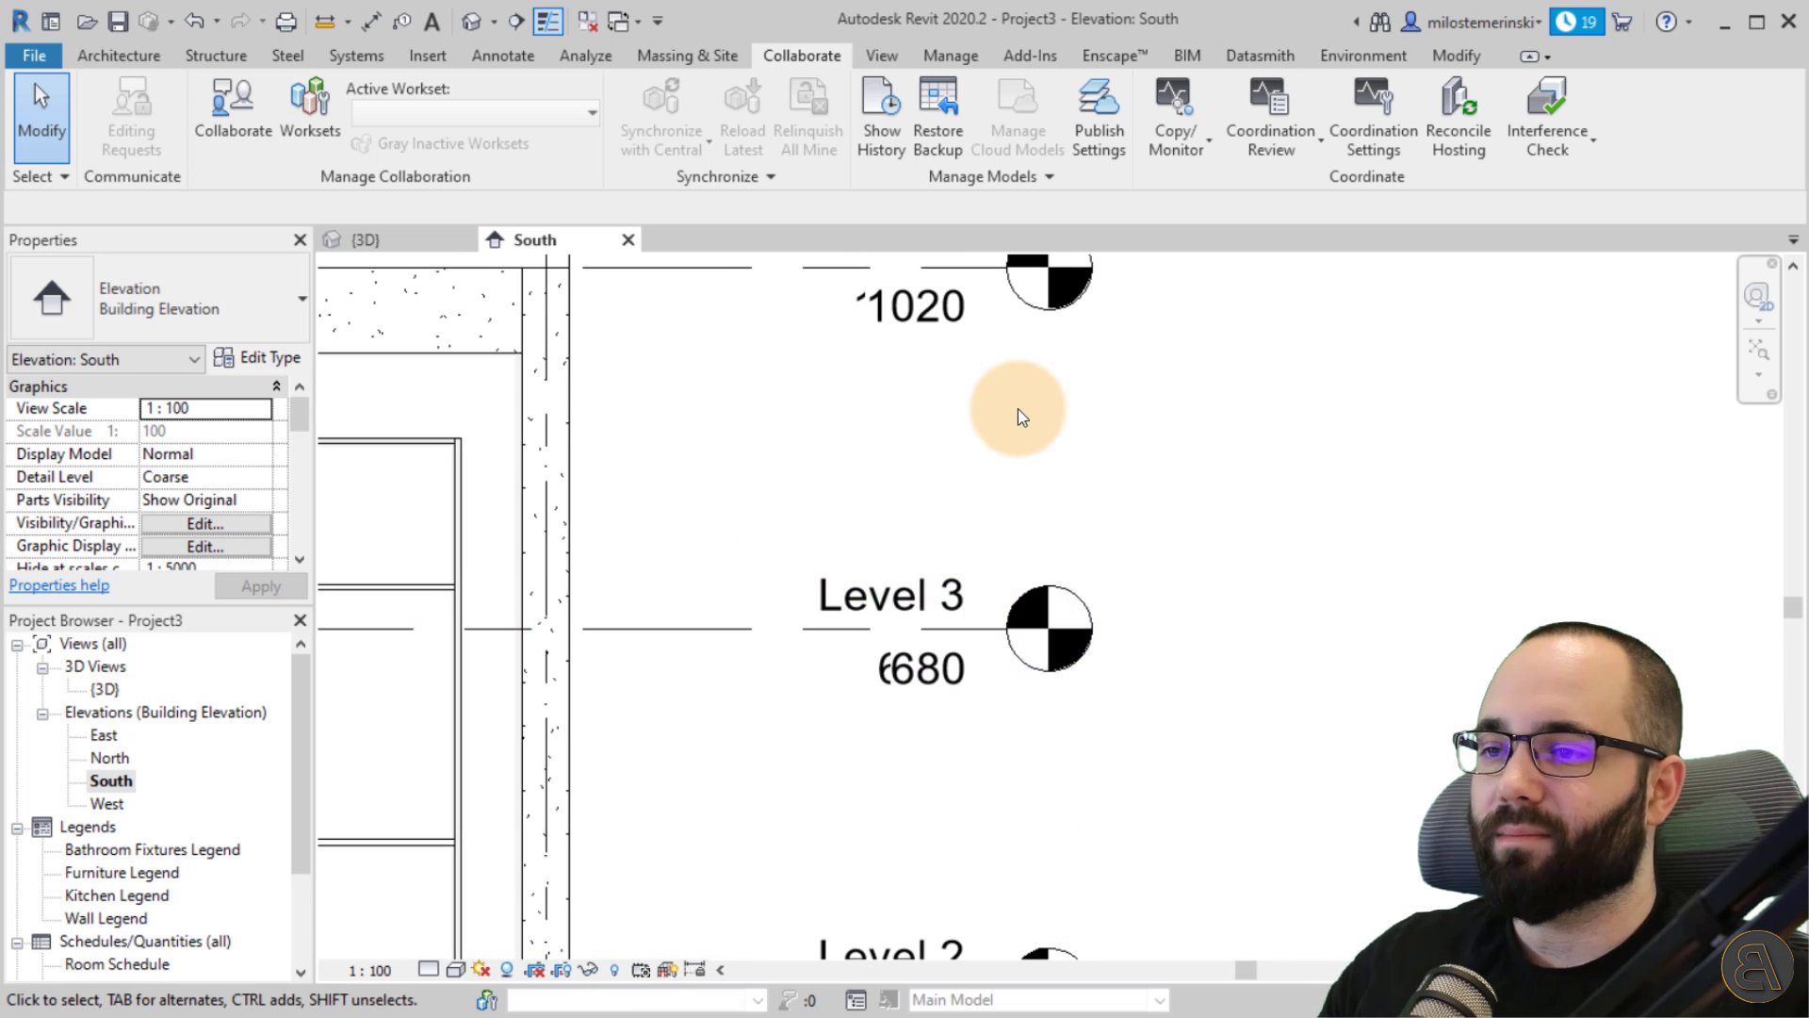
pyautogui.moveTo(1038, 493); pyautogui.dragTo(1093, 713, button='middle')
pyautogui.scroll(-5, 1067, 503)
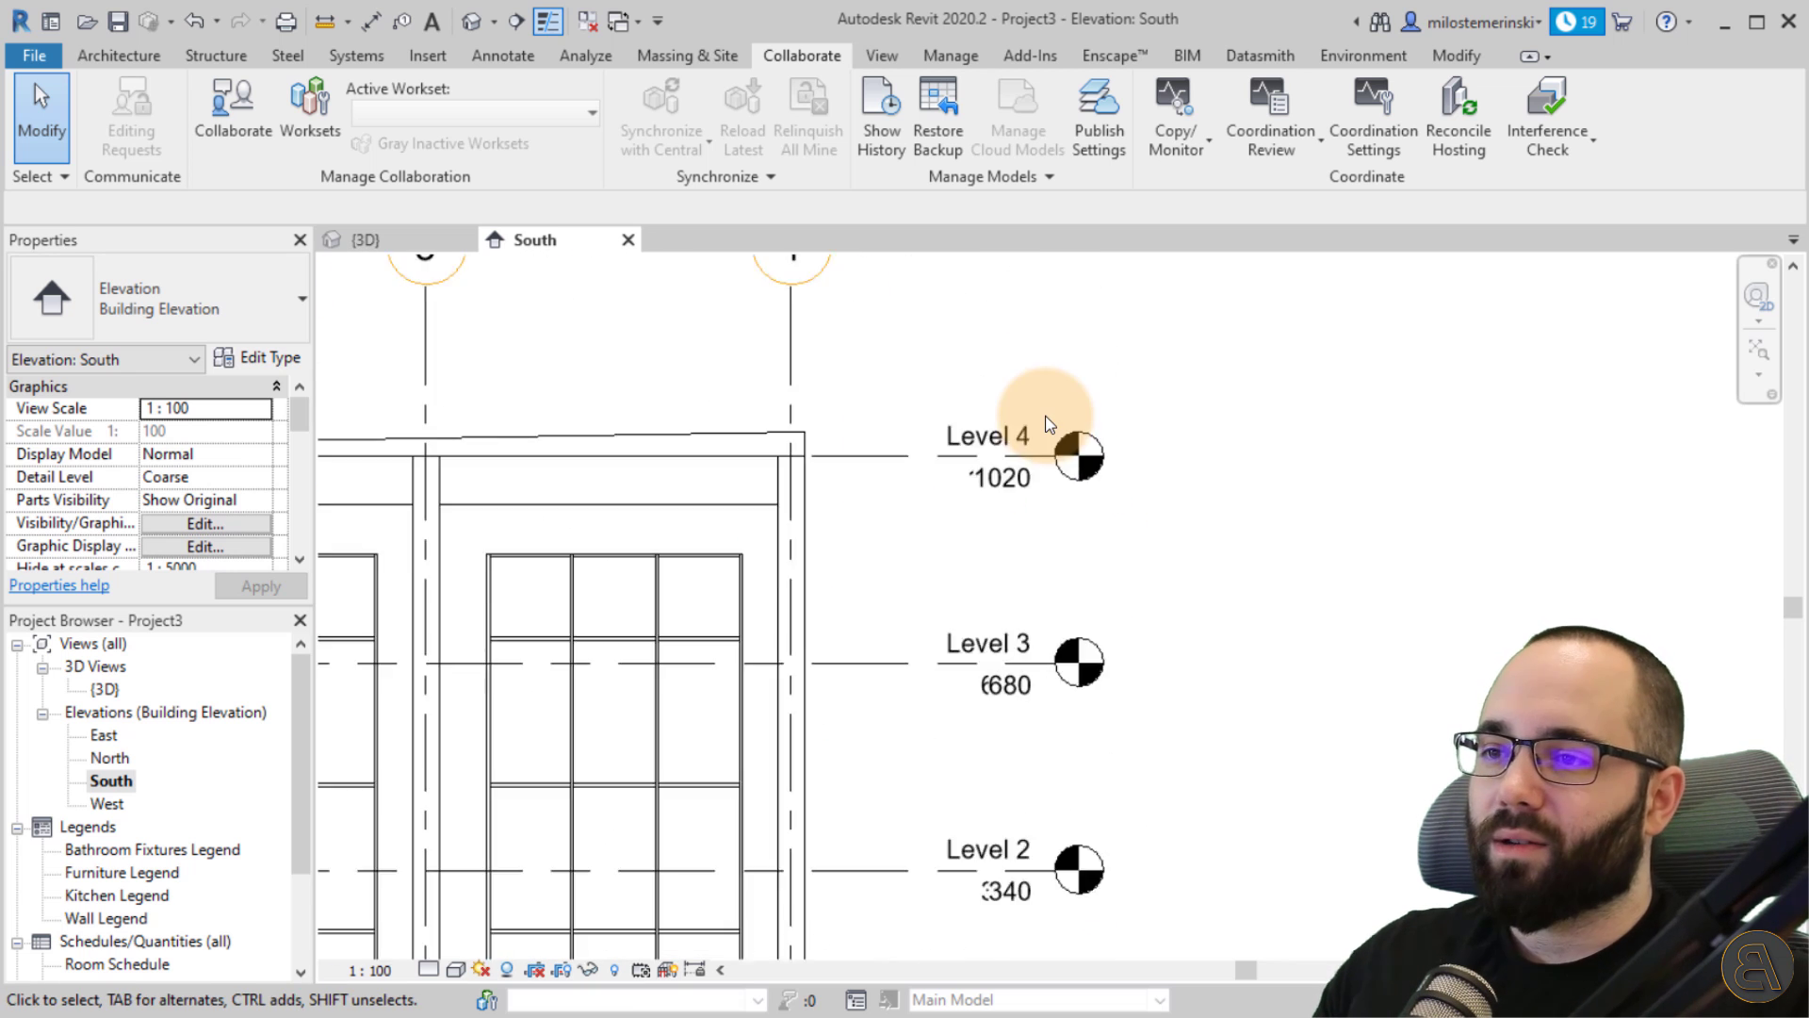
pyautogui.click(1065, 665)
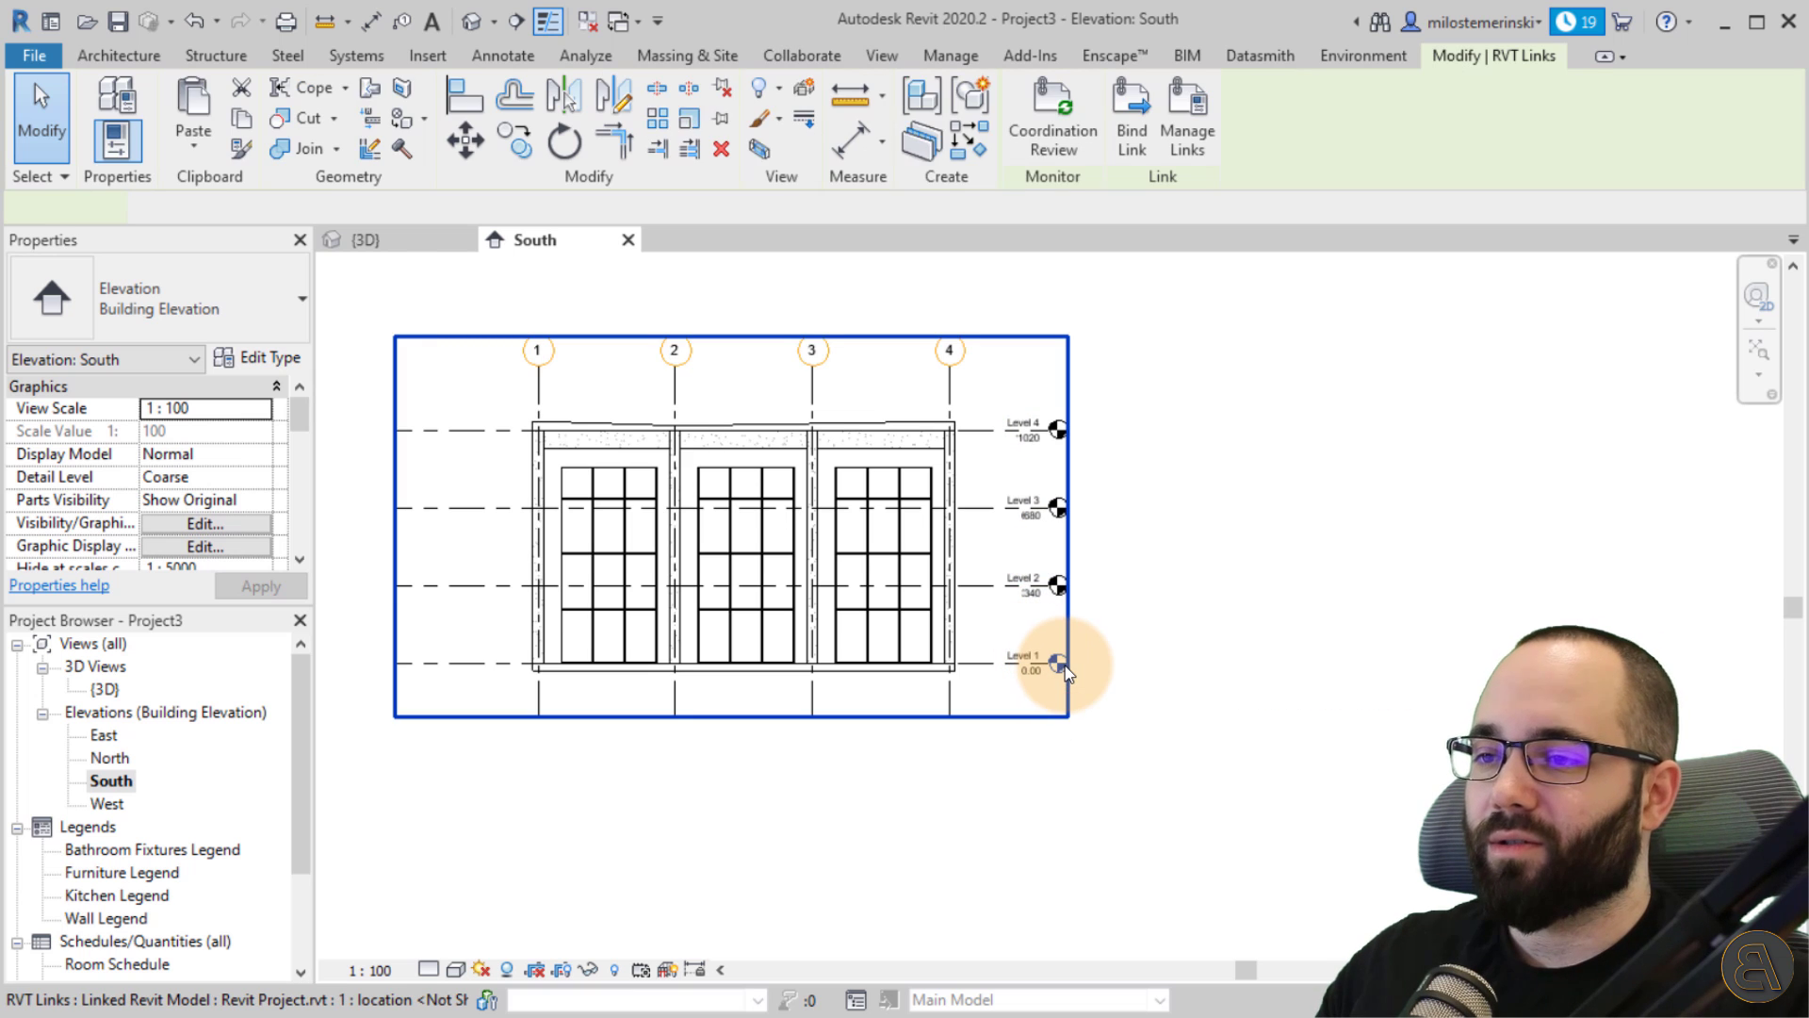
pyautogui.click(1085, 668)
pyautogui.scroll(3, 1062, 671)
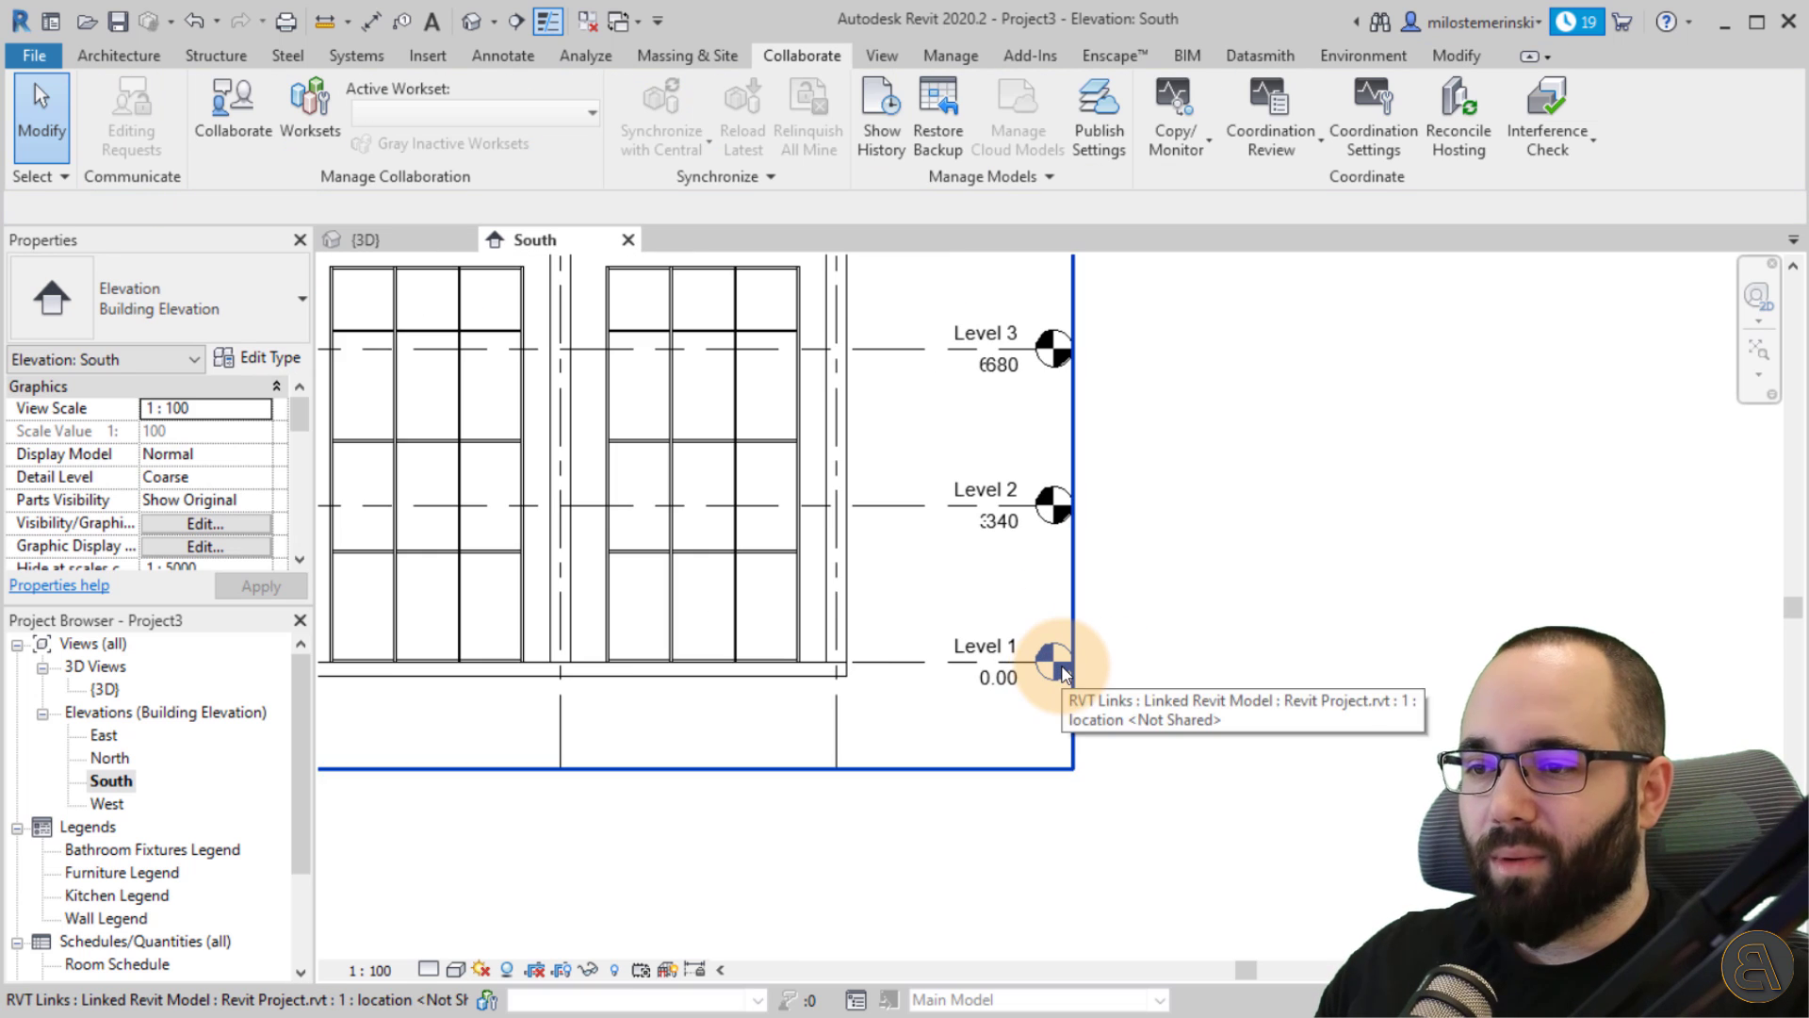
pyautogui.click(1062, 671)
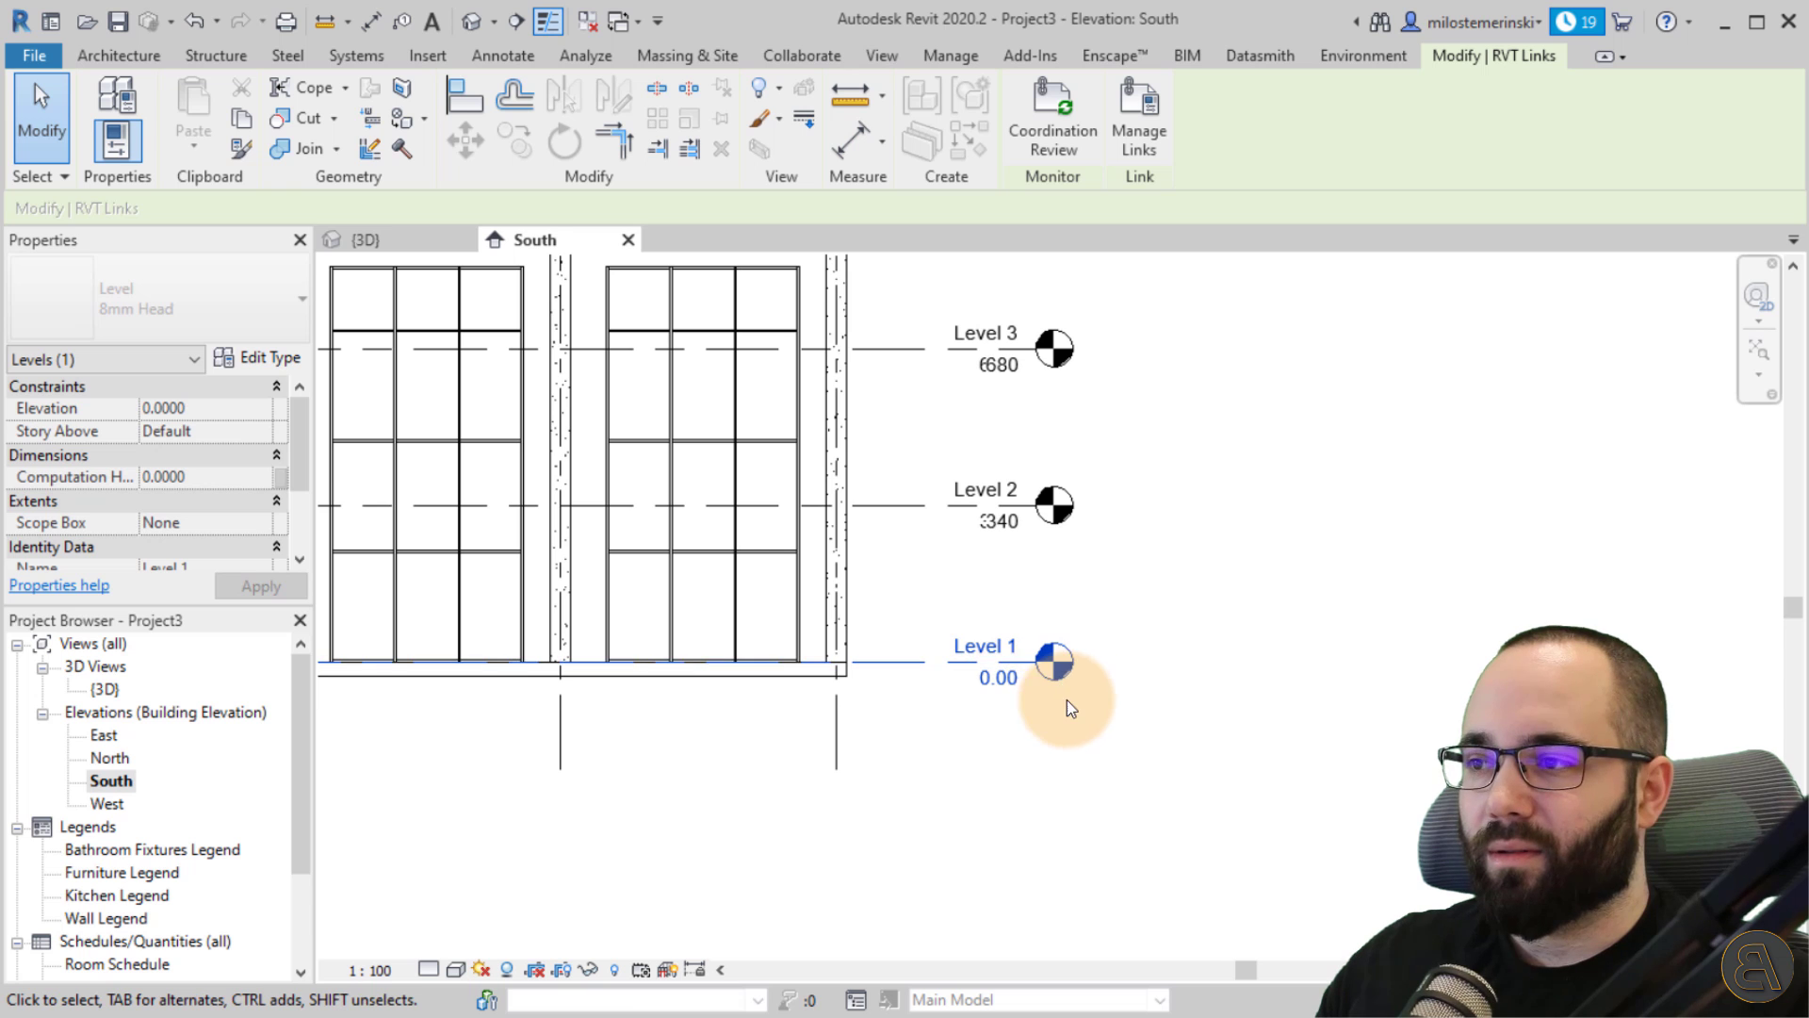
pyautogui.click(1014, 716)
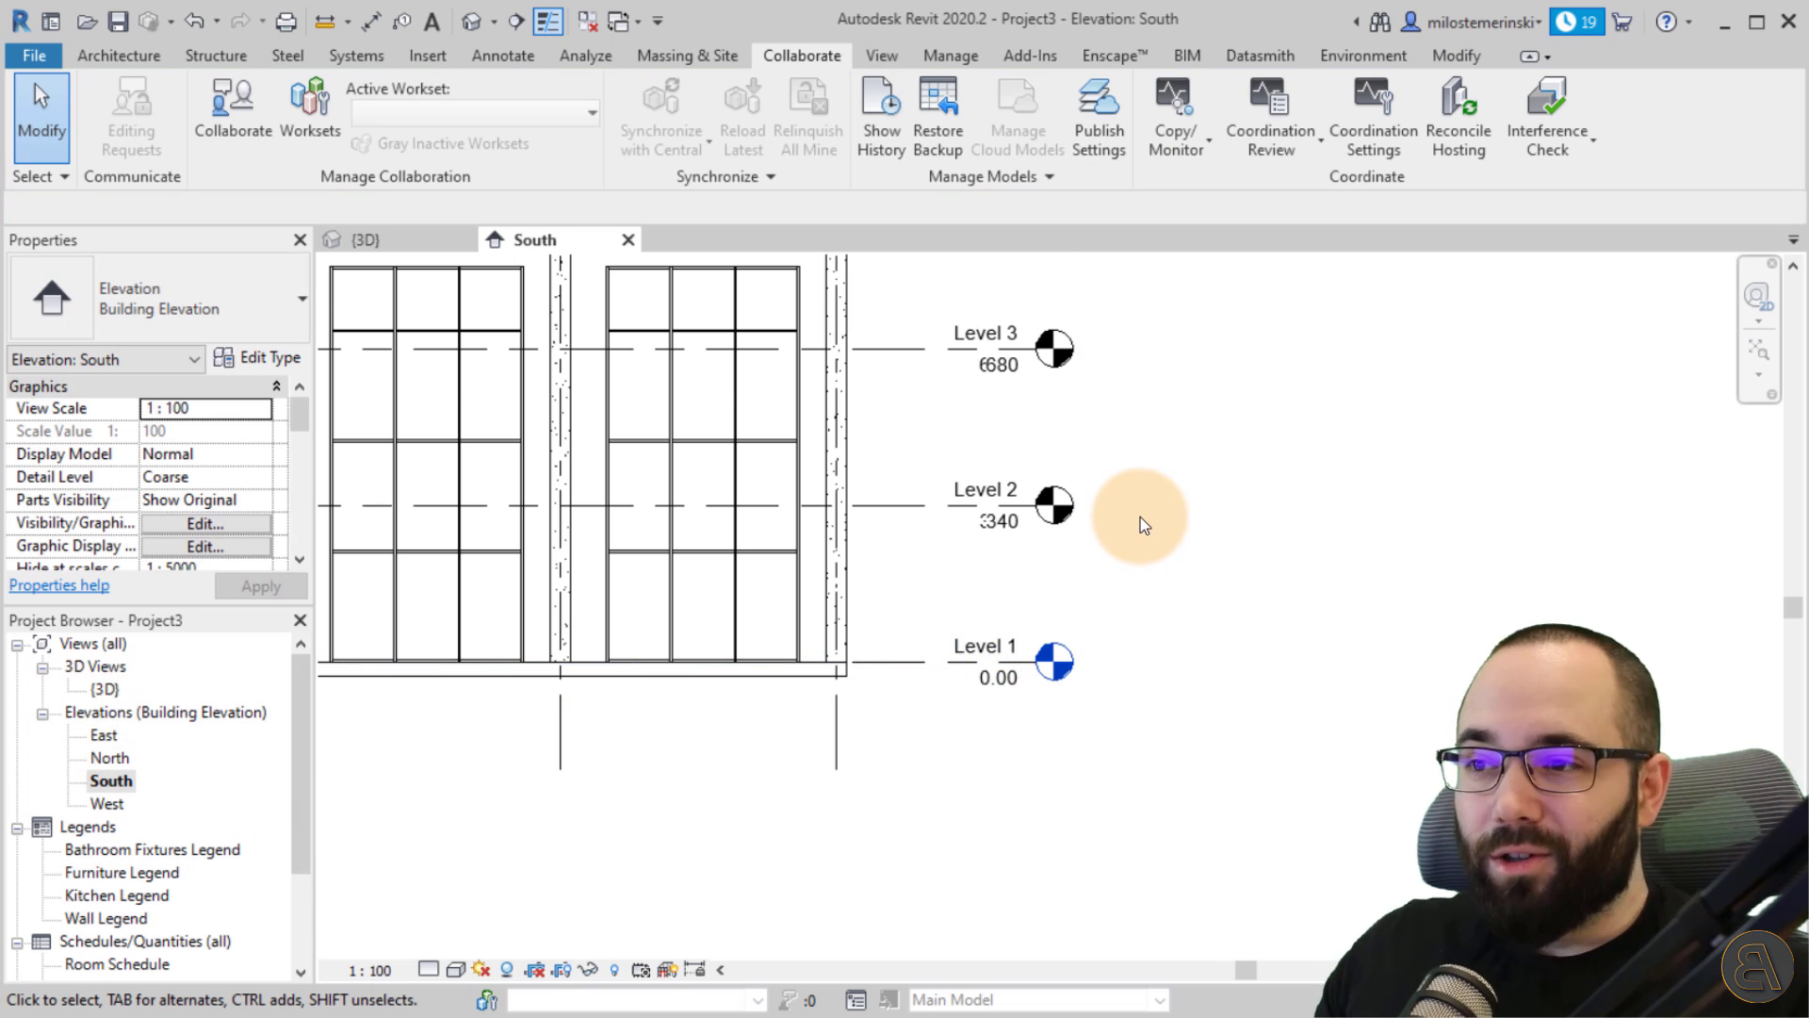
pyautogui.scroll(-3, 1140, 516)
pyautogui.scroll(1, 1131, 687)
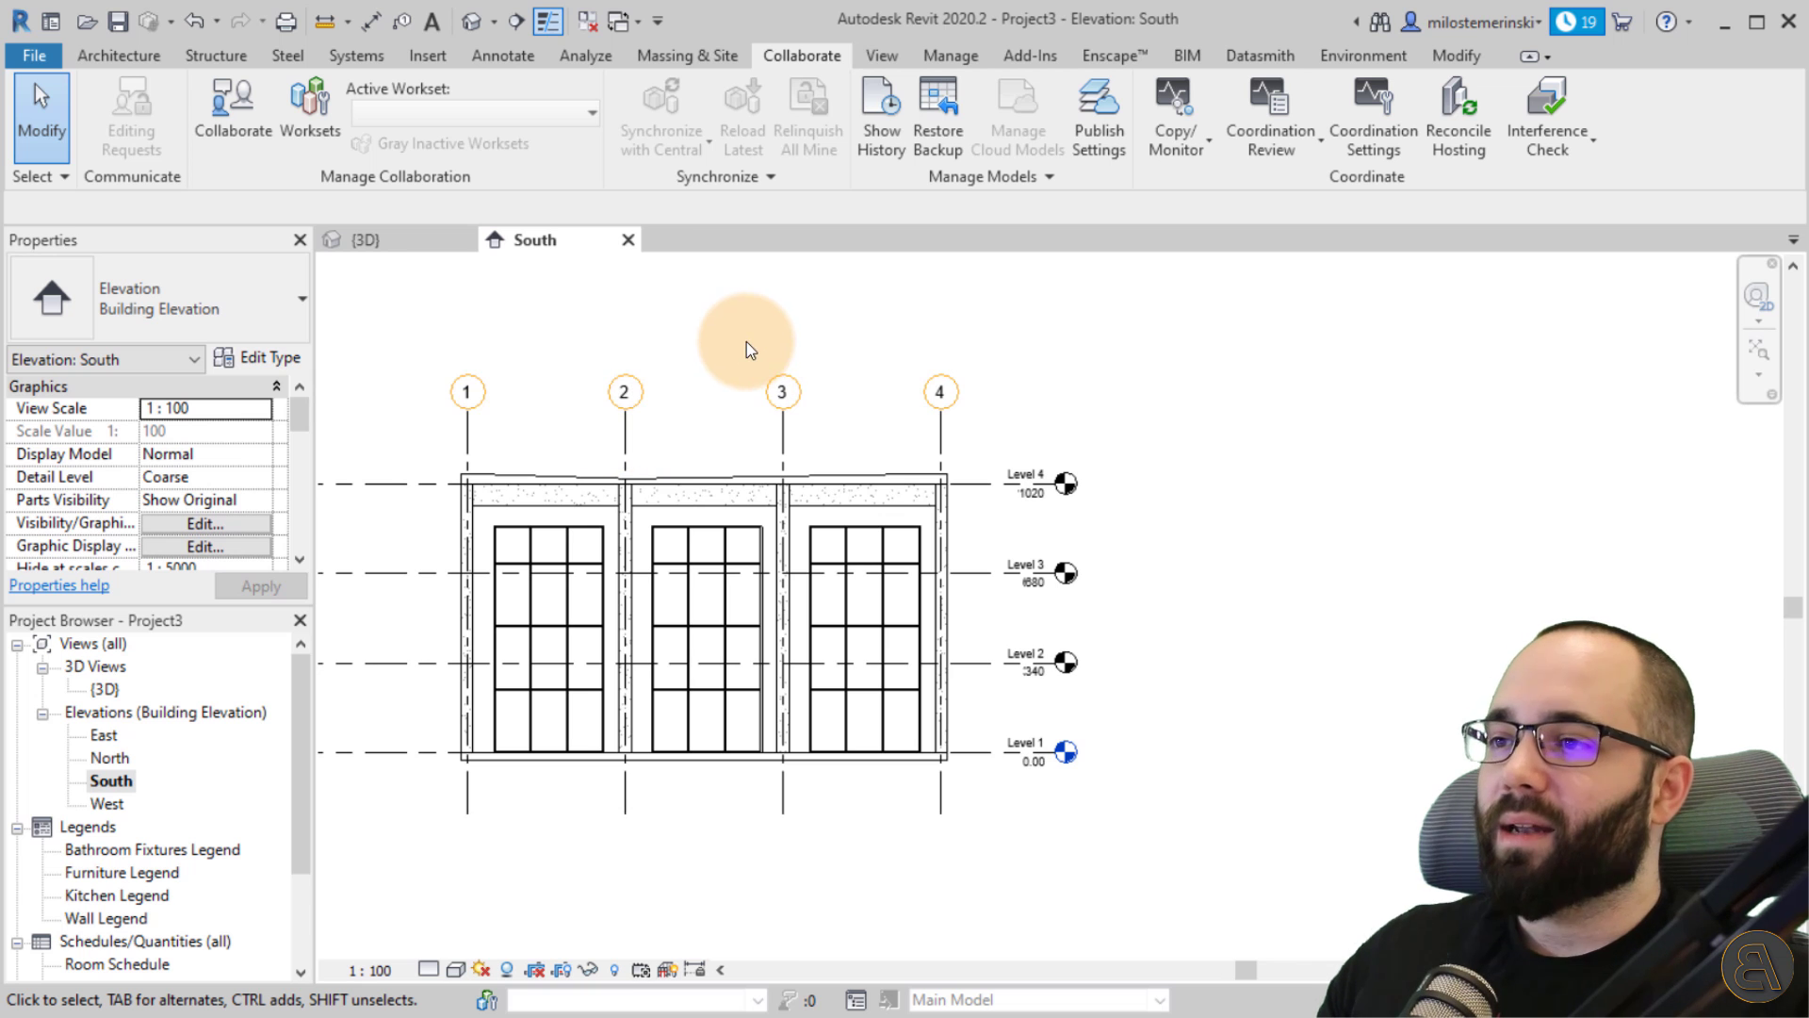
# Create new floor plan views for Level 2, Level 3 and Level 4 together, without duplicating existing views.
pyautogui.click(881, 55)
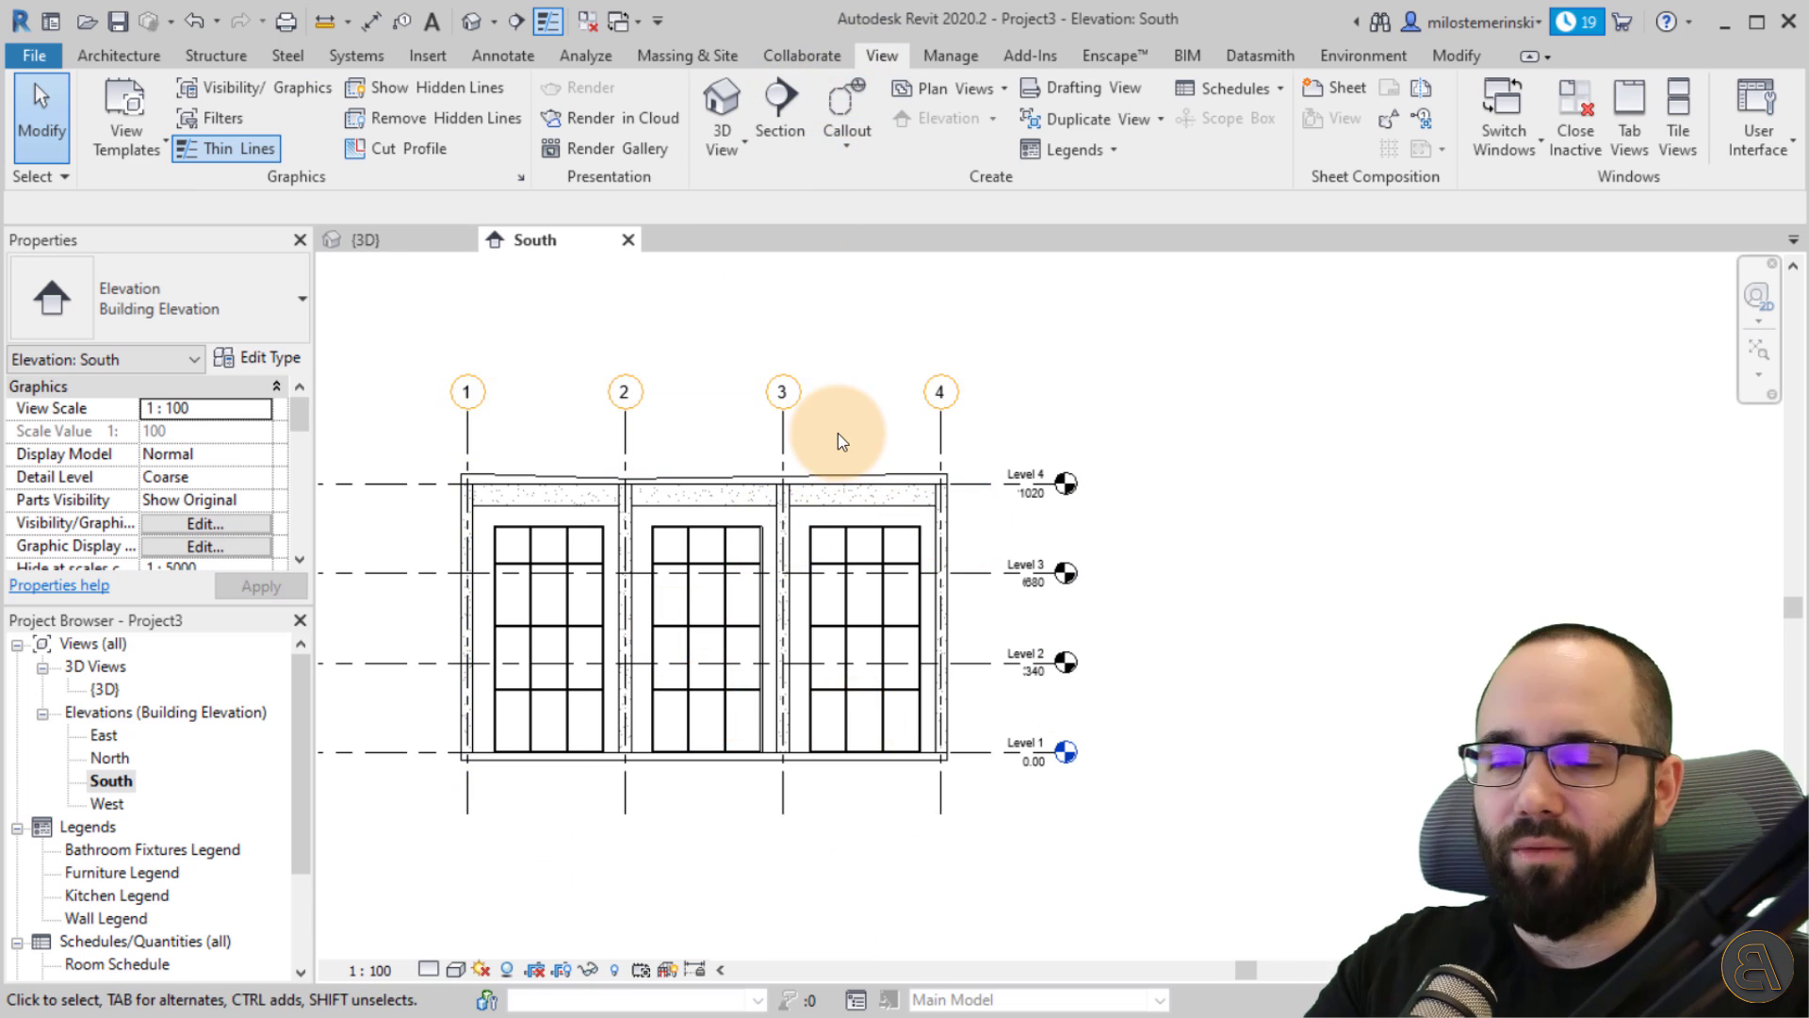
pyautogui.scroll(3, 848, 434)
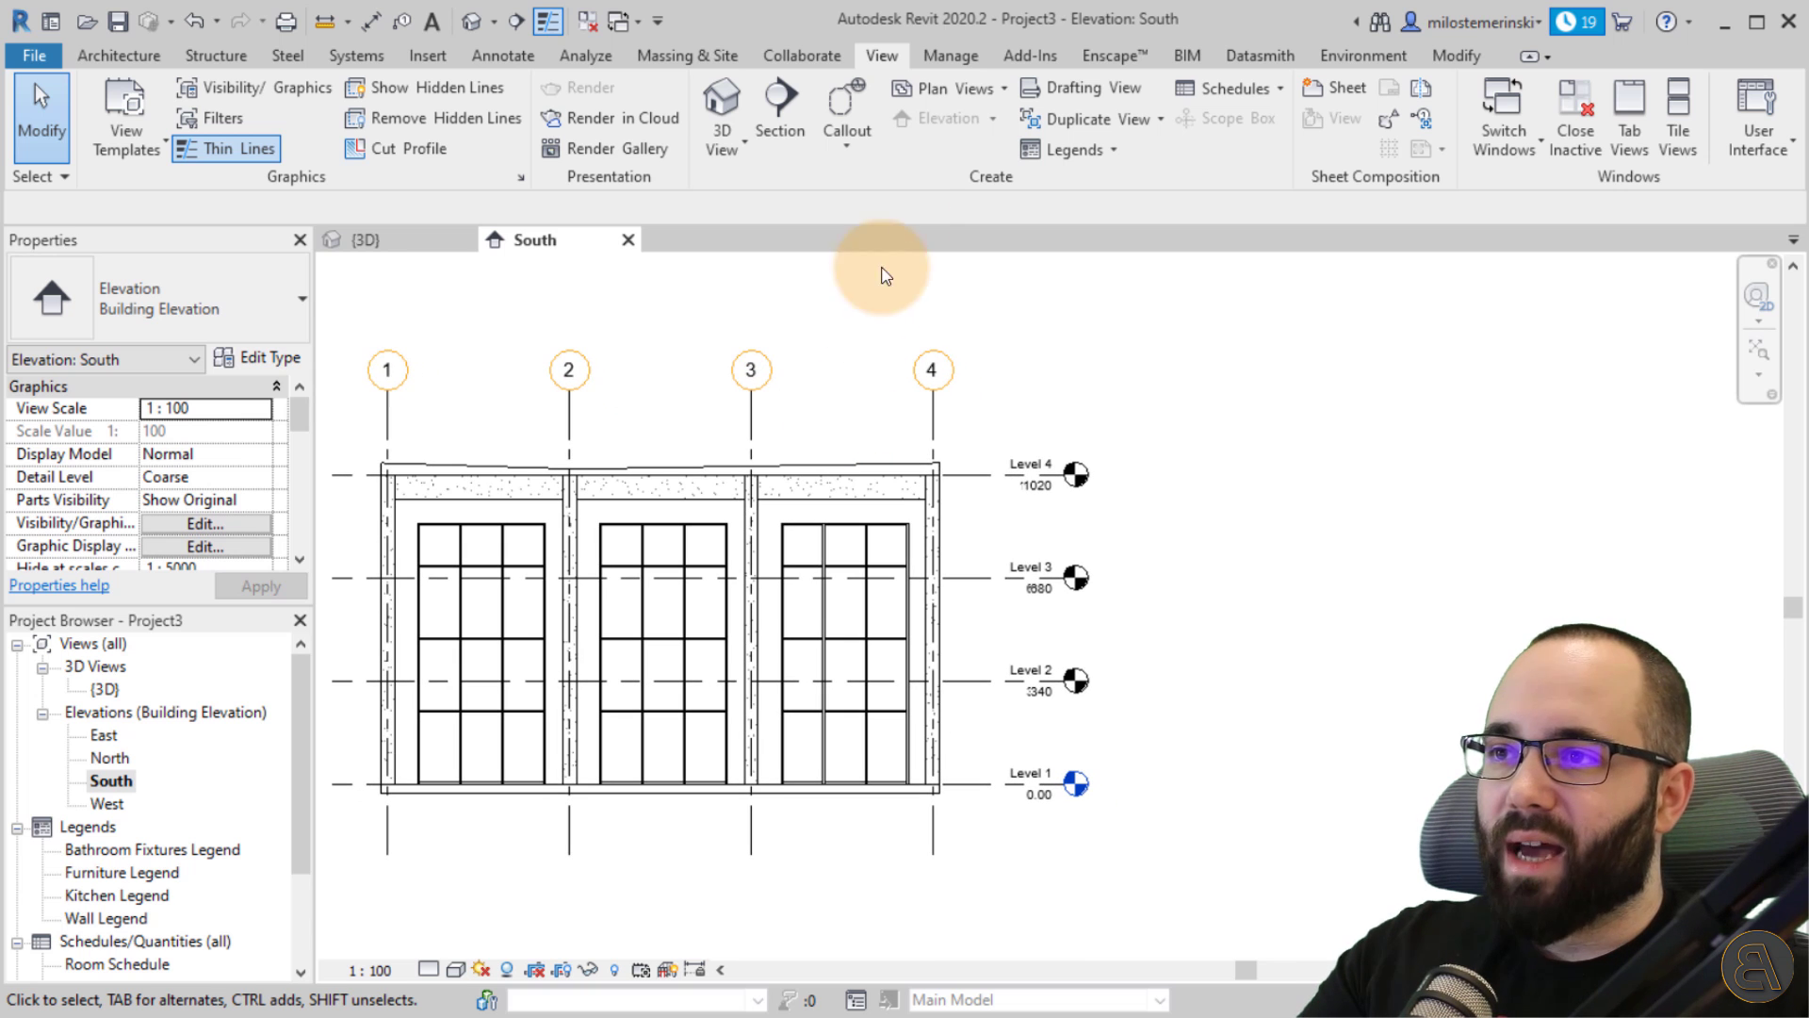
pyautogui.click(935, 94)
pyautogui.click(941, 127)
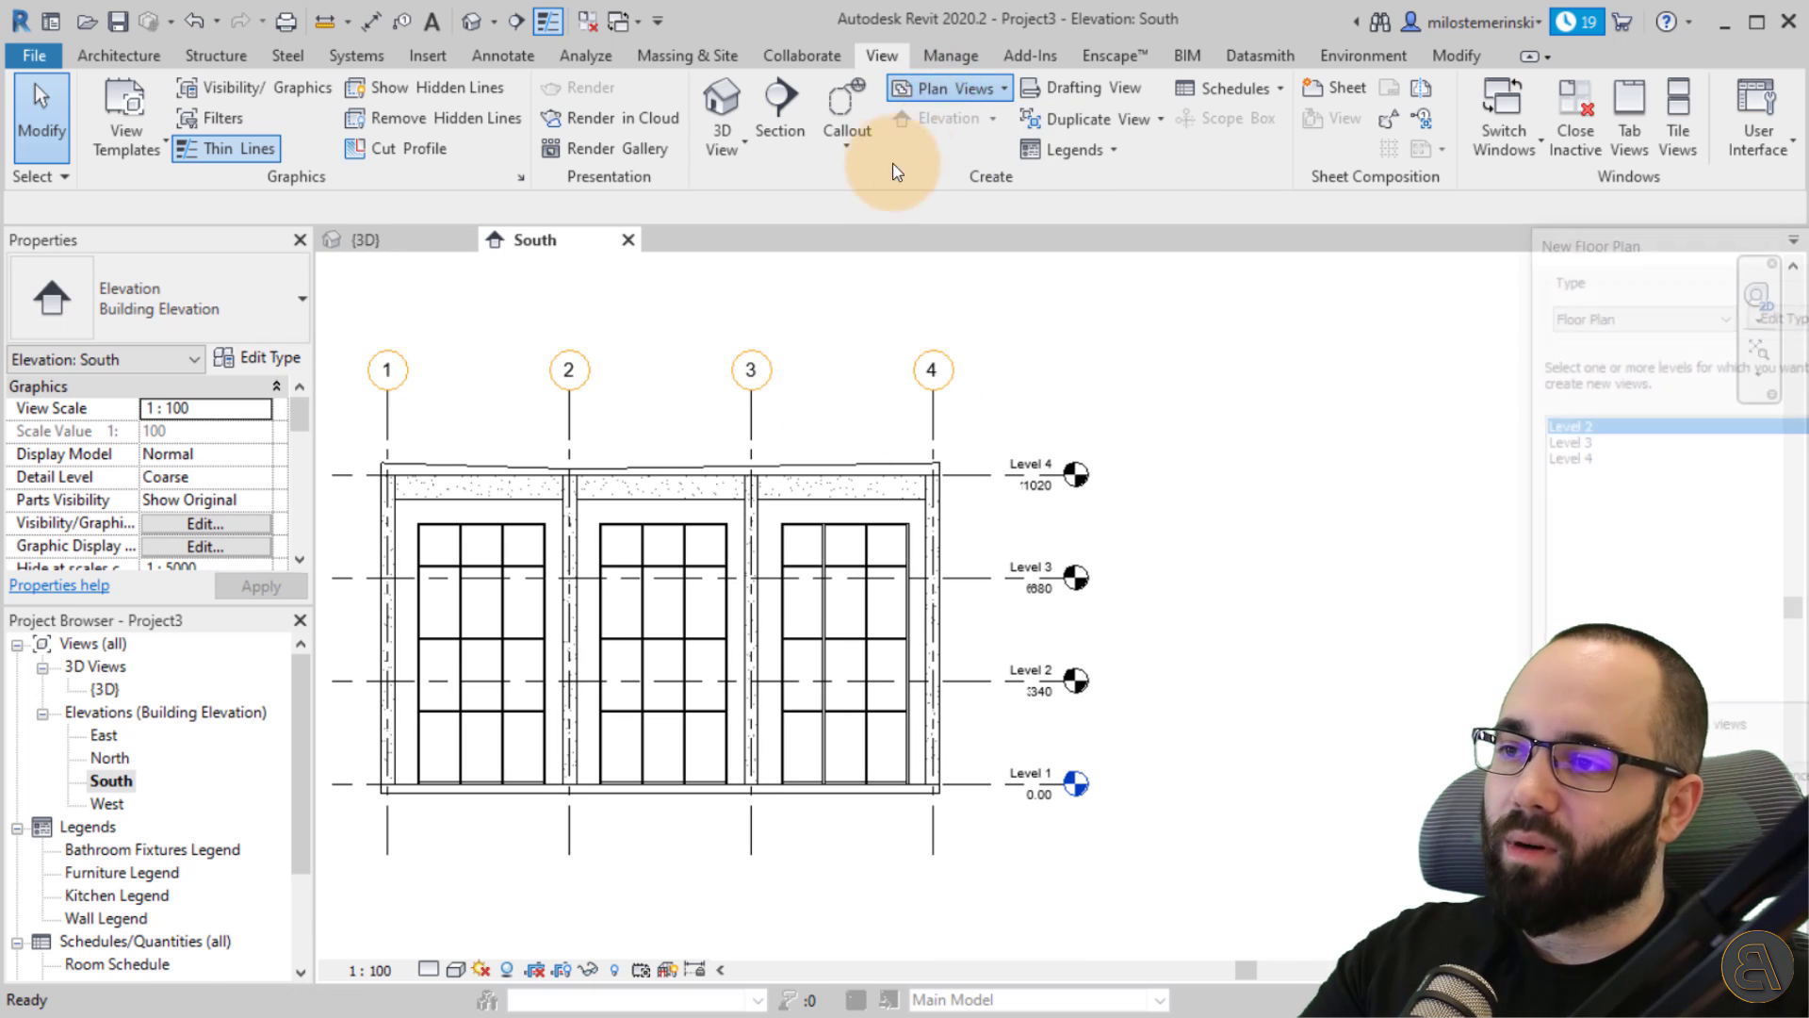
pyautogui.moveTo(1580, 237); pyautogui.dragTo(542, 234)
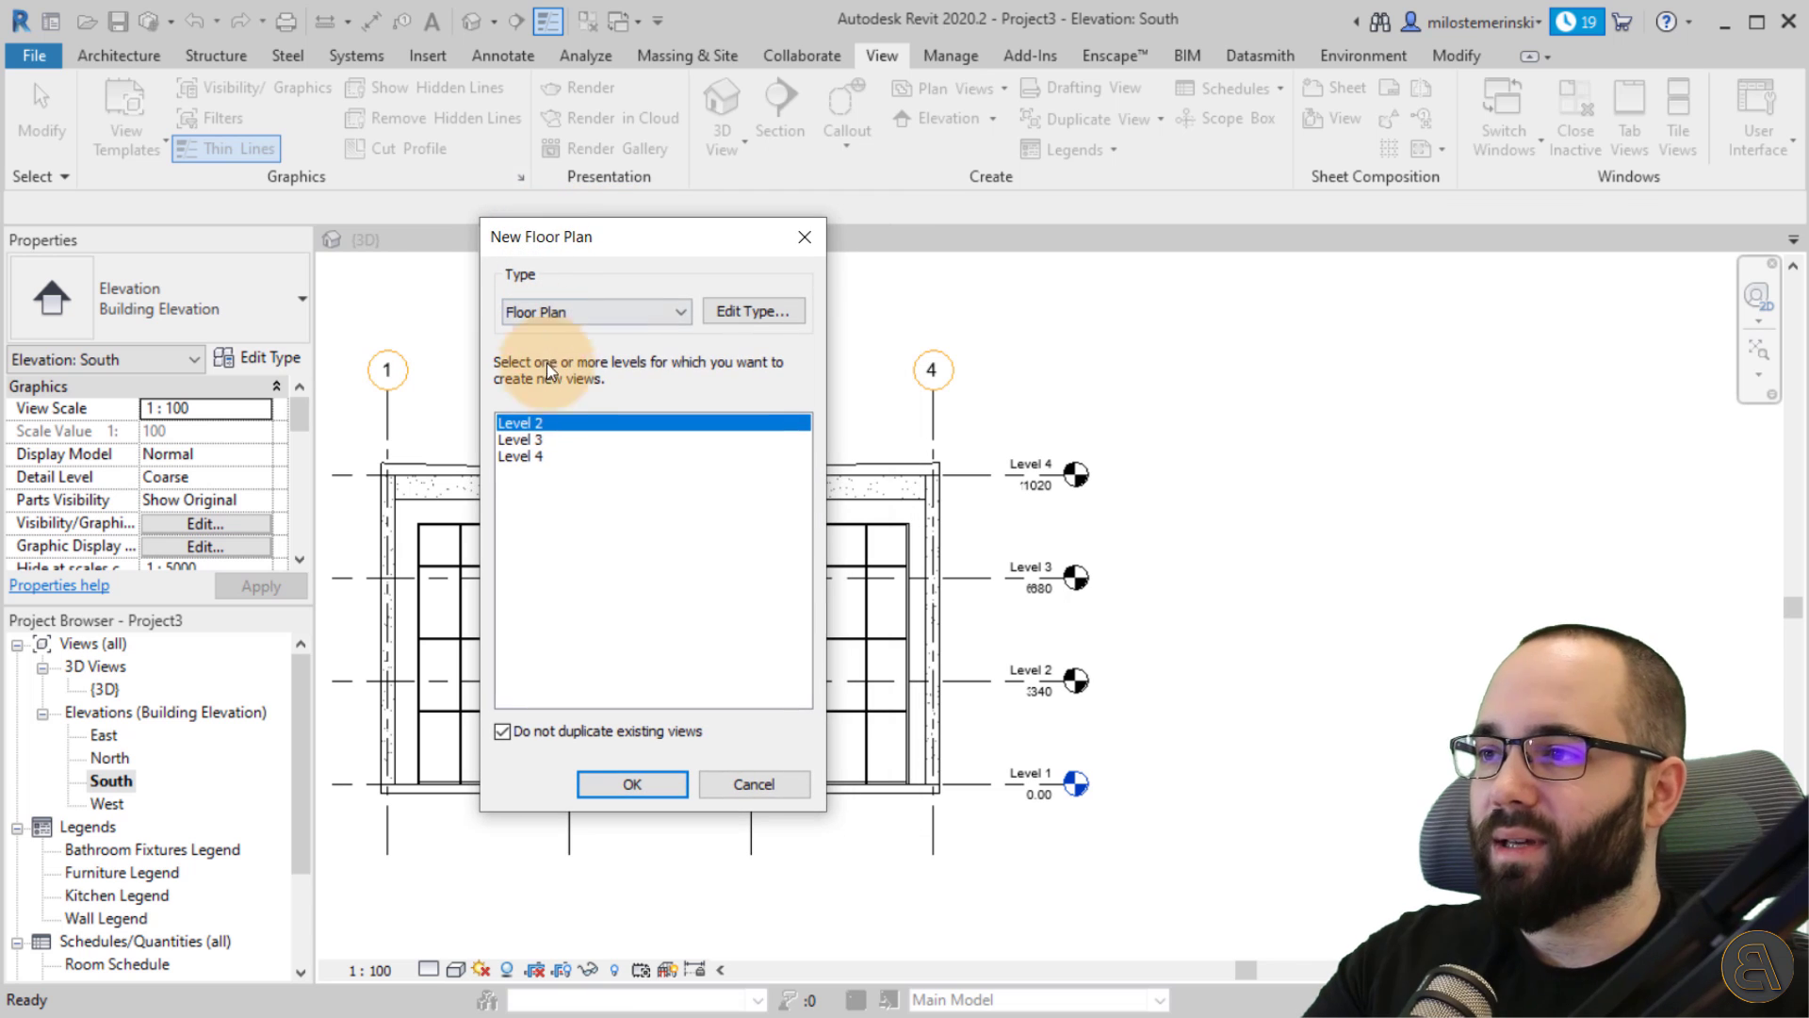
pyautogui.moveTo(521, 423); pyautogui.dragTo(525, 435)
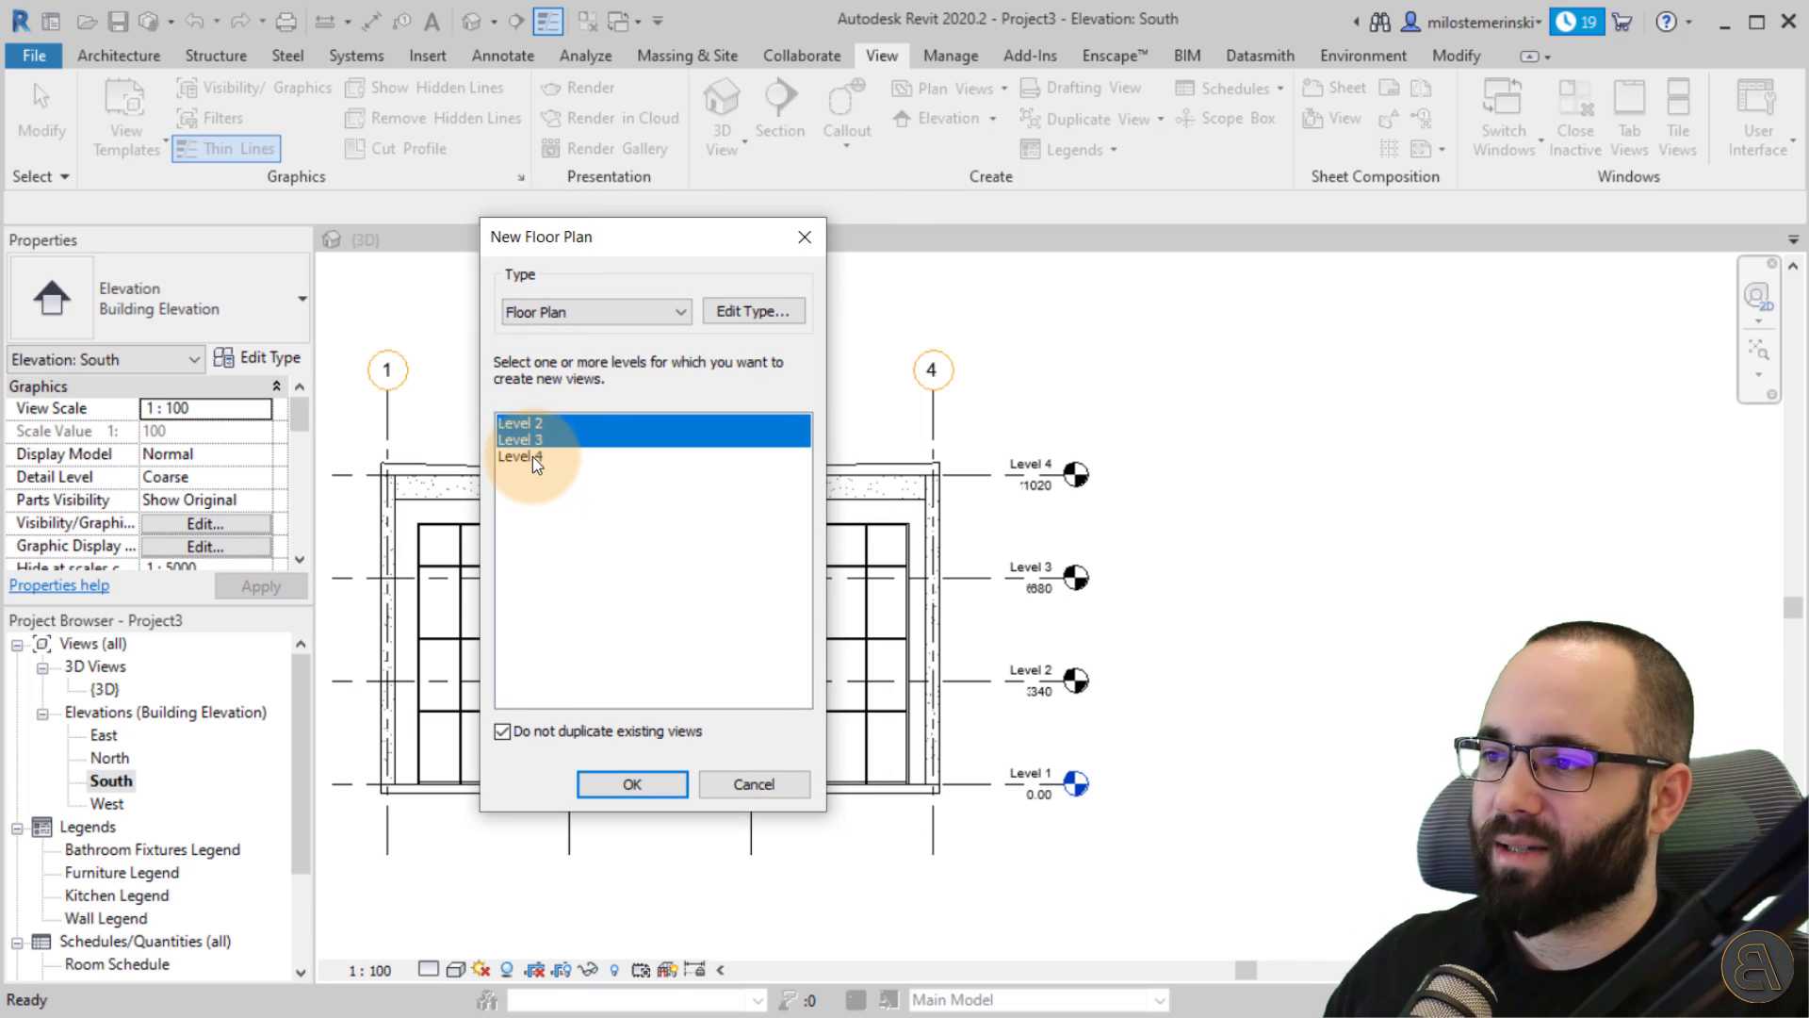
pyautogui.click(521, 423)
pyautogui.moveTo(528, 423); pyautogui.dragTo(622, 464)
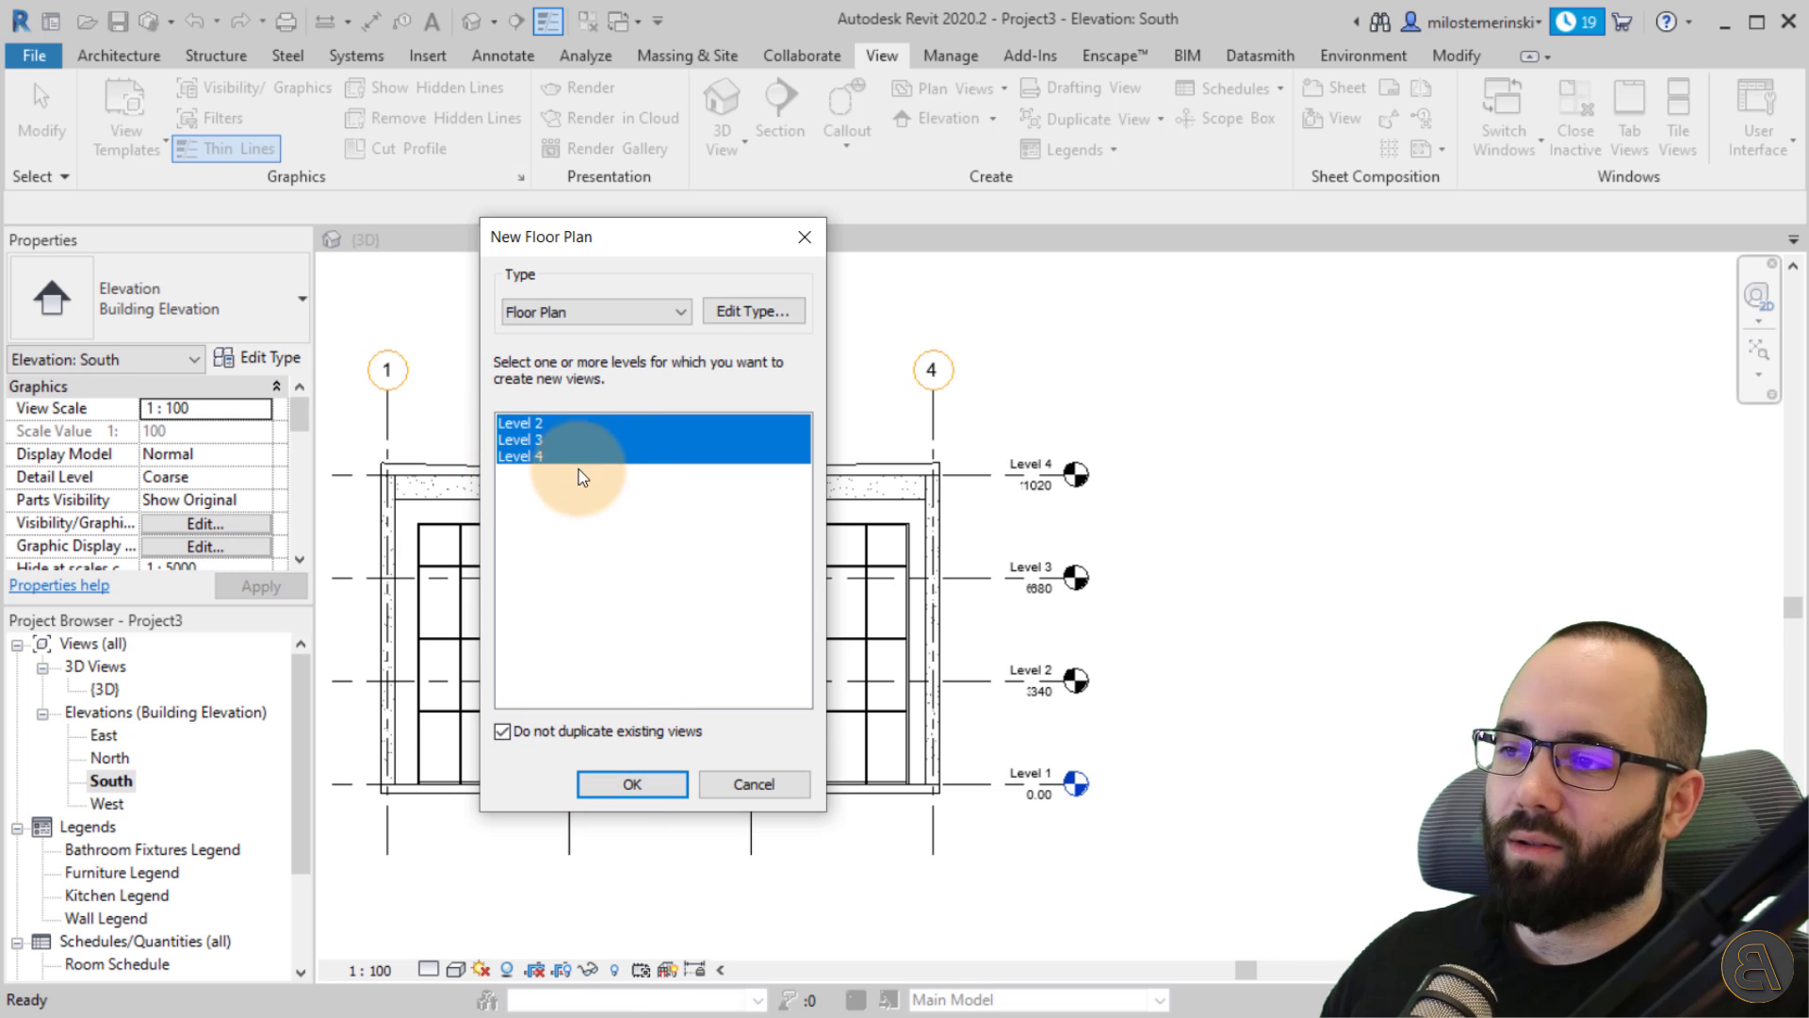
pyautogui.click(538, 430)
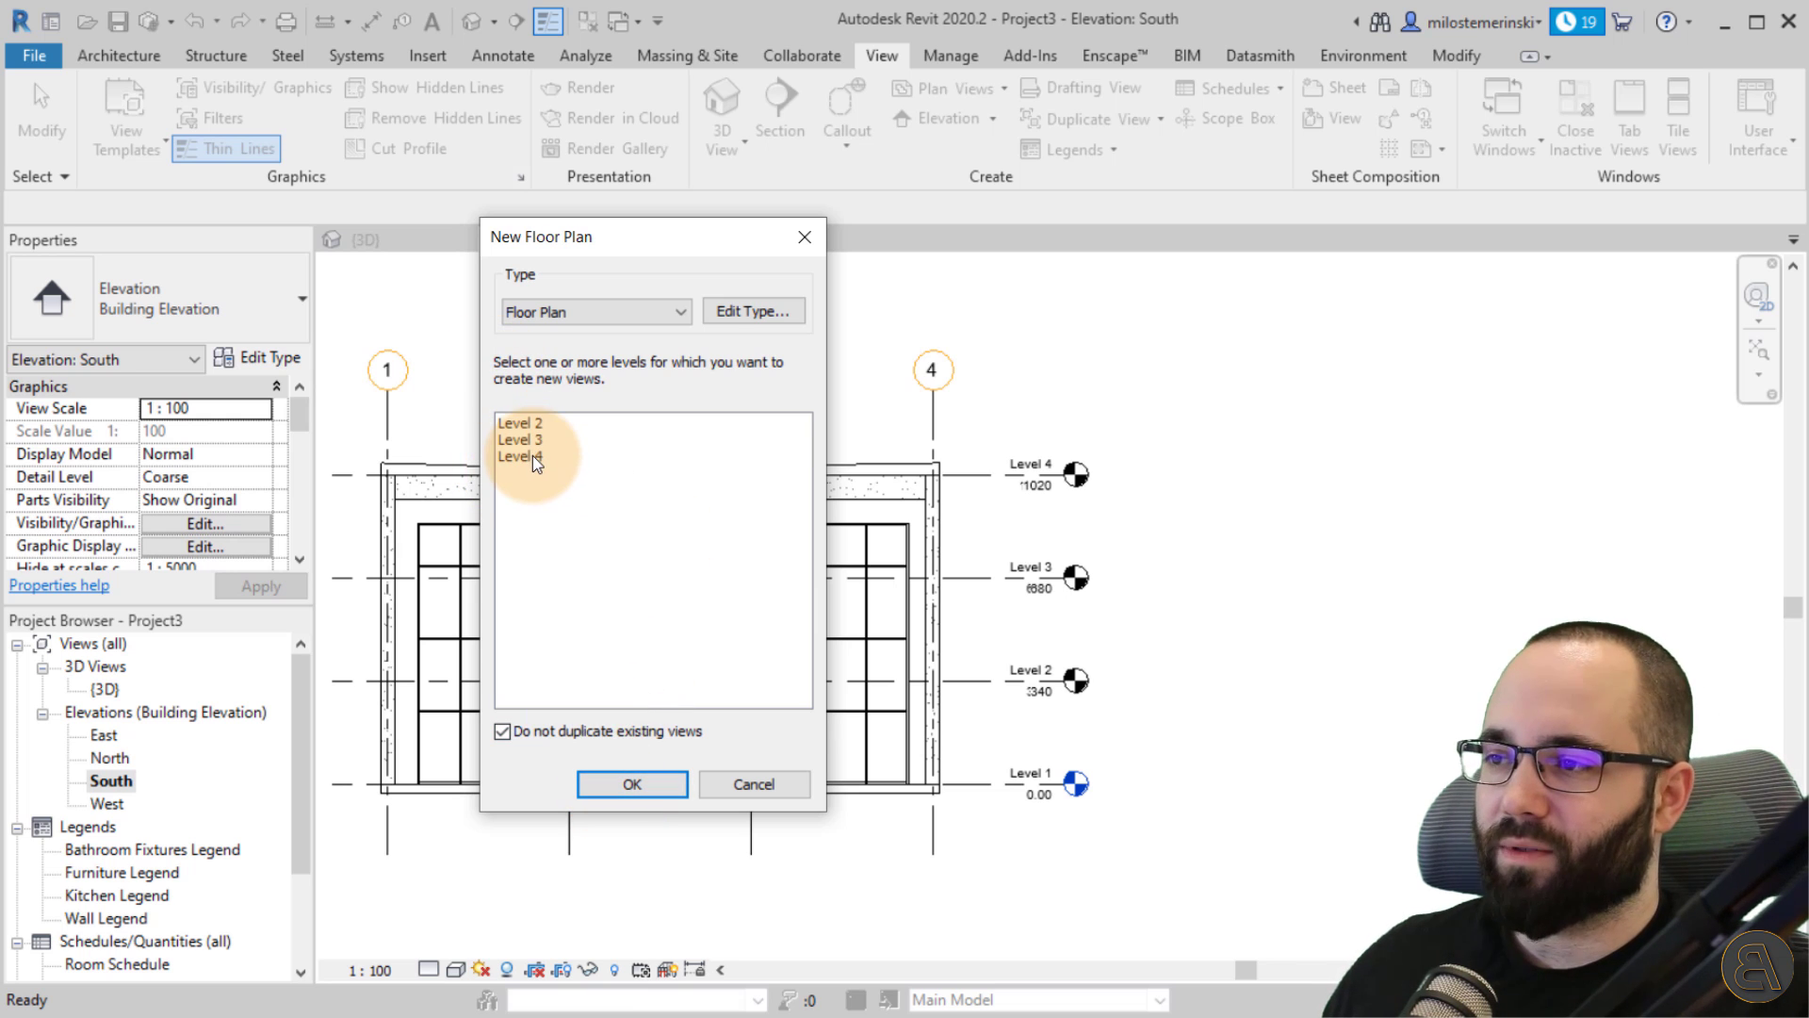
pyautogui.click(530, 437)
pyautogui.moveTo(528, 423); pyautogui.dragTo(533, 456)
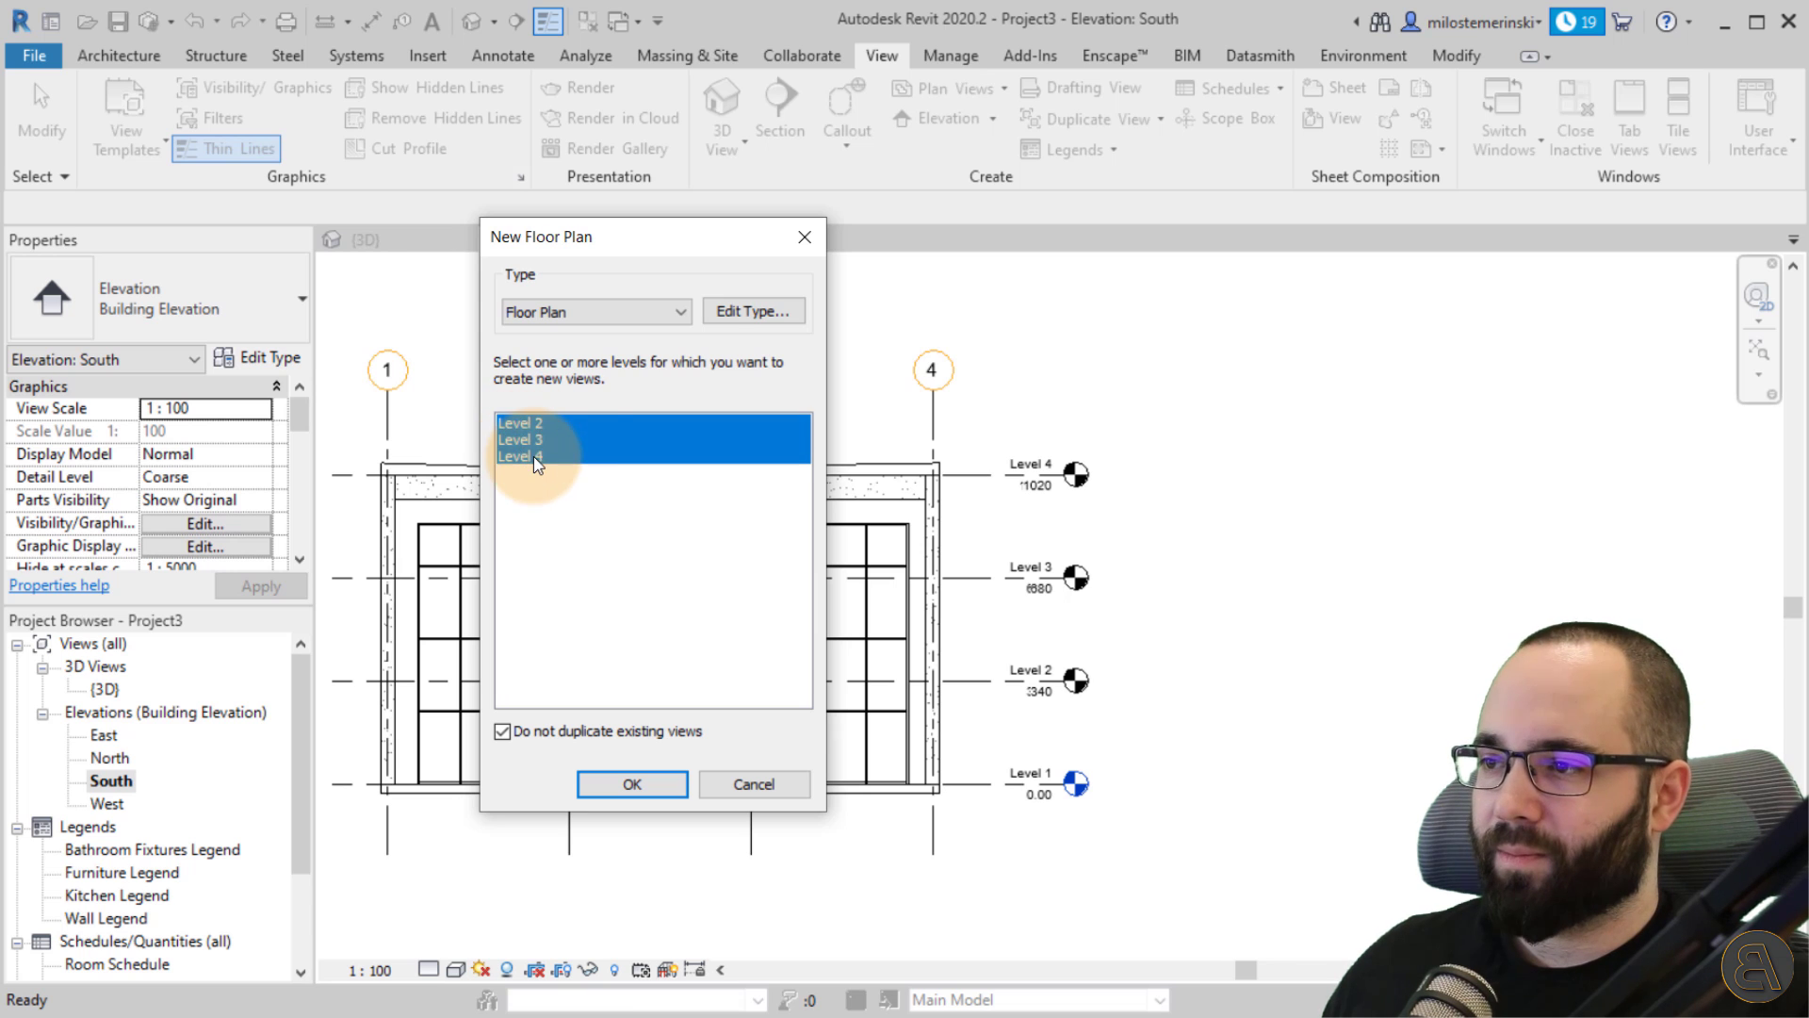
pyautogui.click(615, 788)
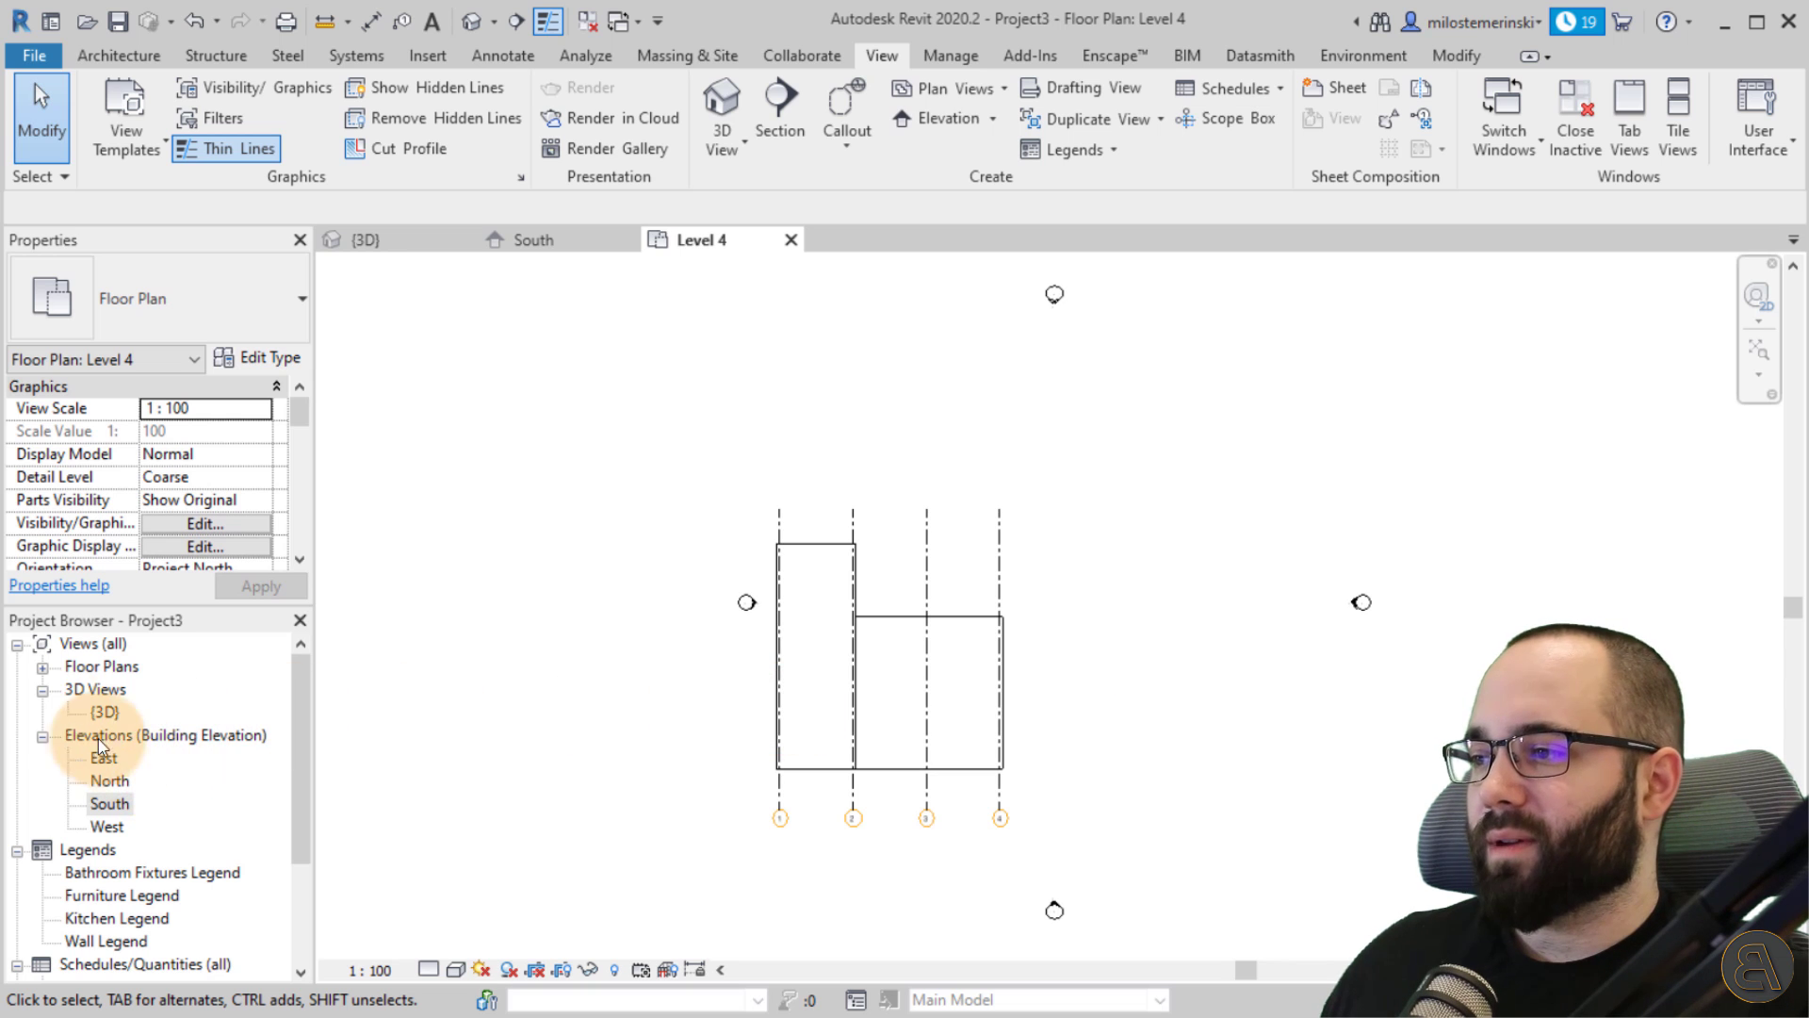
# Expand the floor plans and open the Level 2 and Level 3 plans to view them.
pyautogui.click(43, 667)
pyautogui.doubleClick(118, 690)
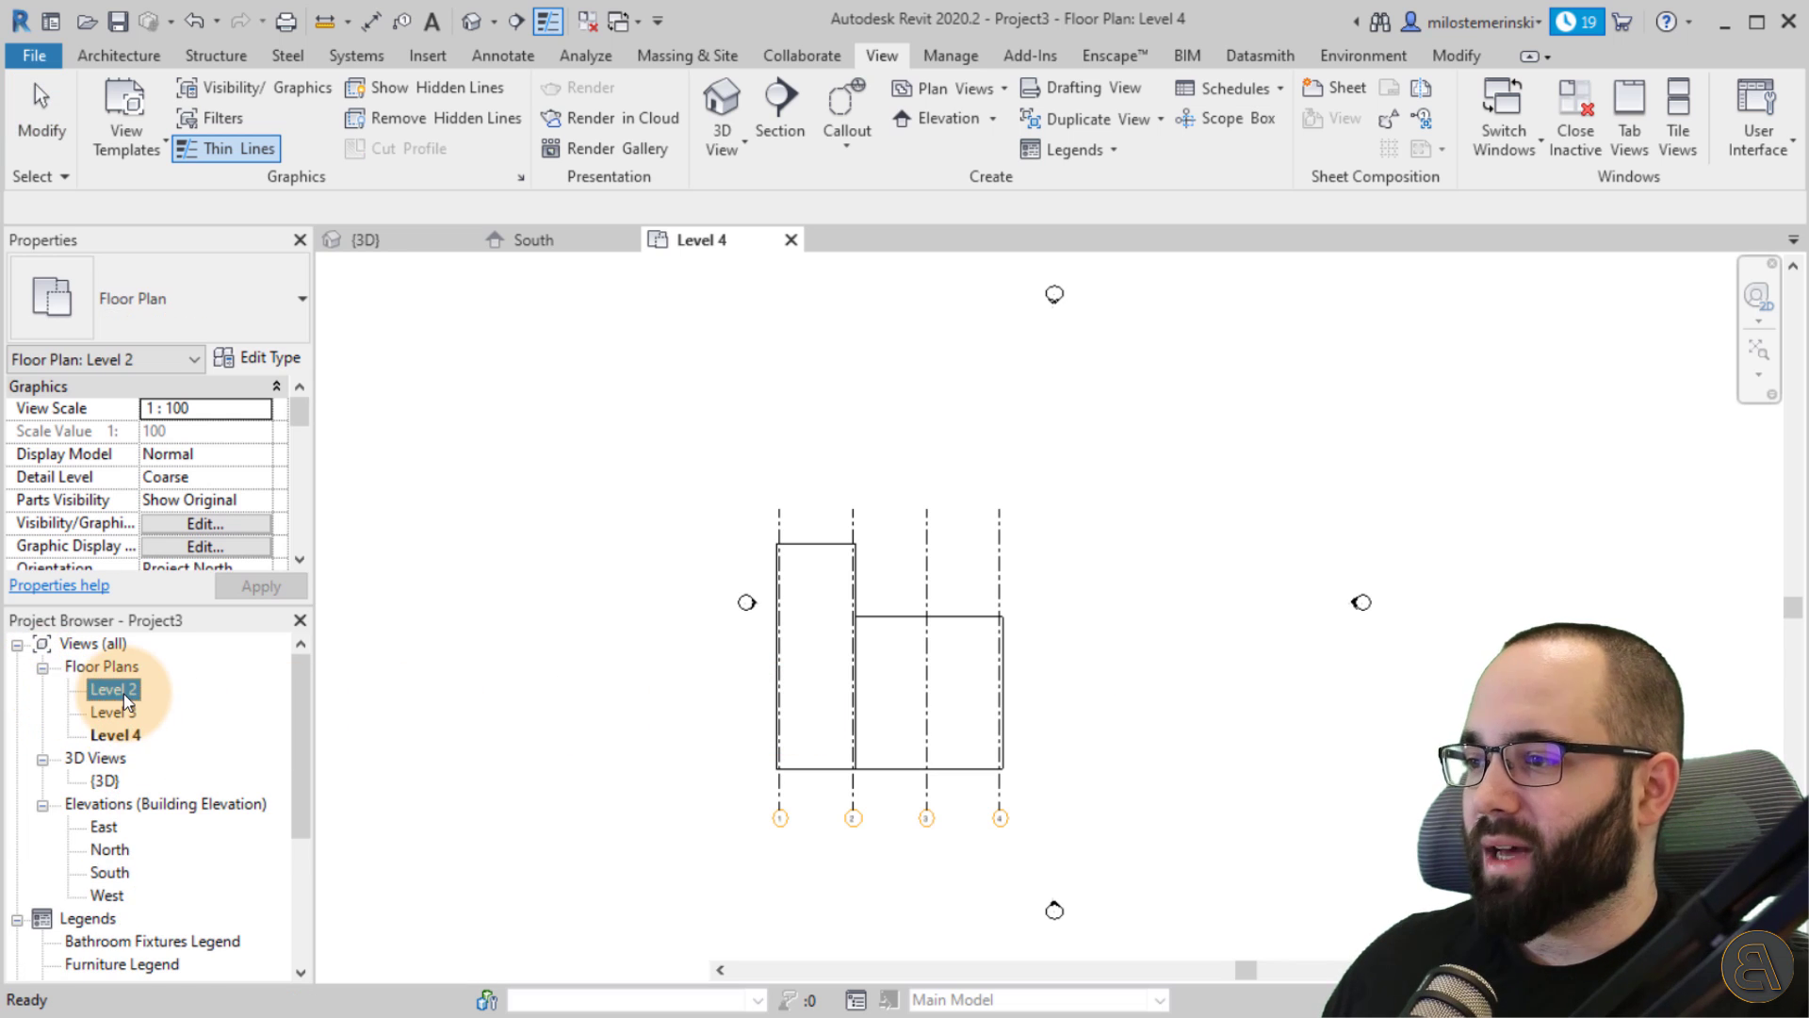
pyautogui.doubleClick(115, 713)
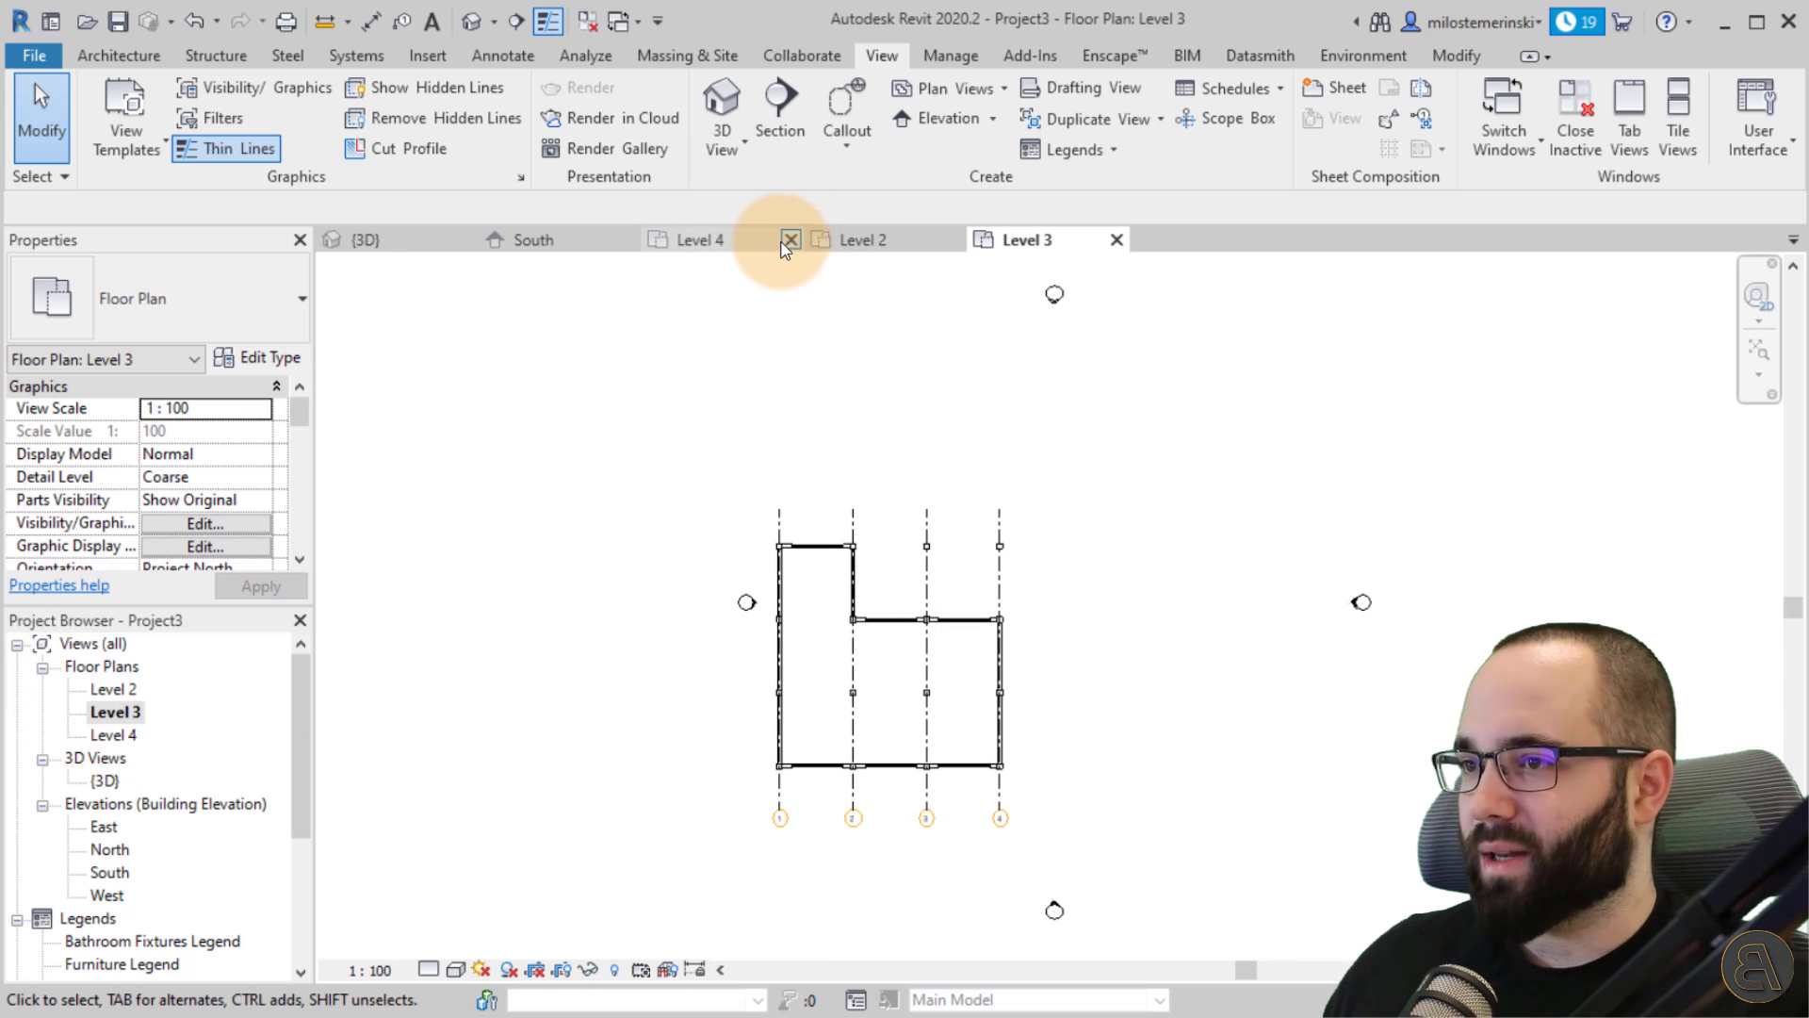
# Return to the South elevation and select the Level 1 line to check whether it belongs to the linked model, clearing the selection again.
pyautogui.click(544, 240)
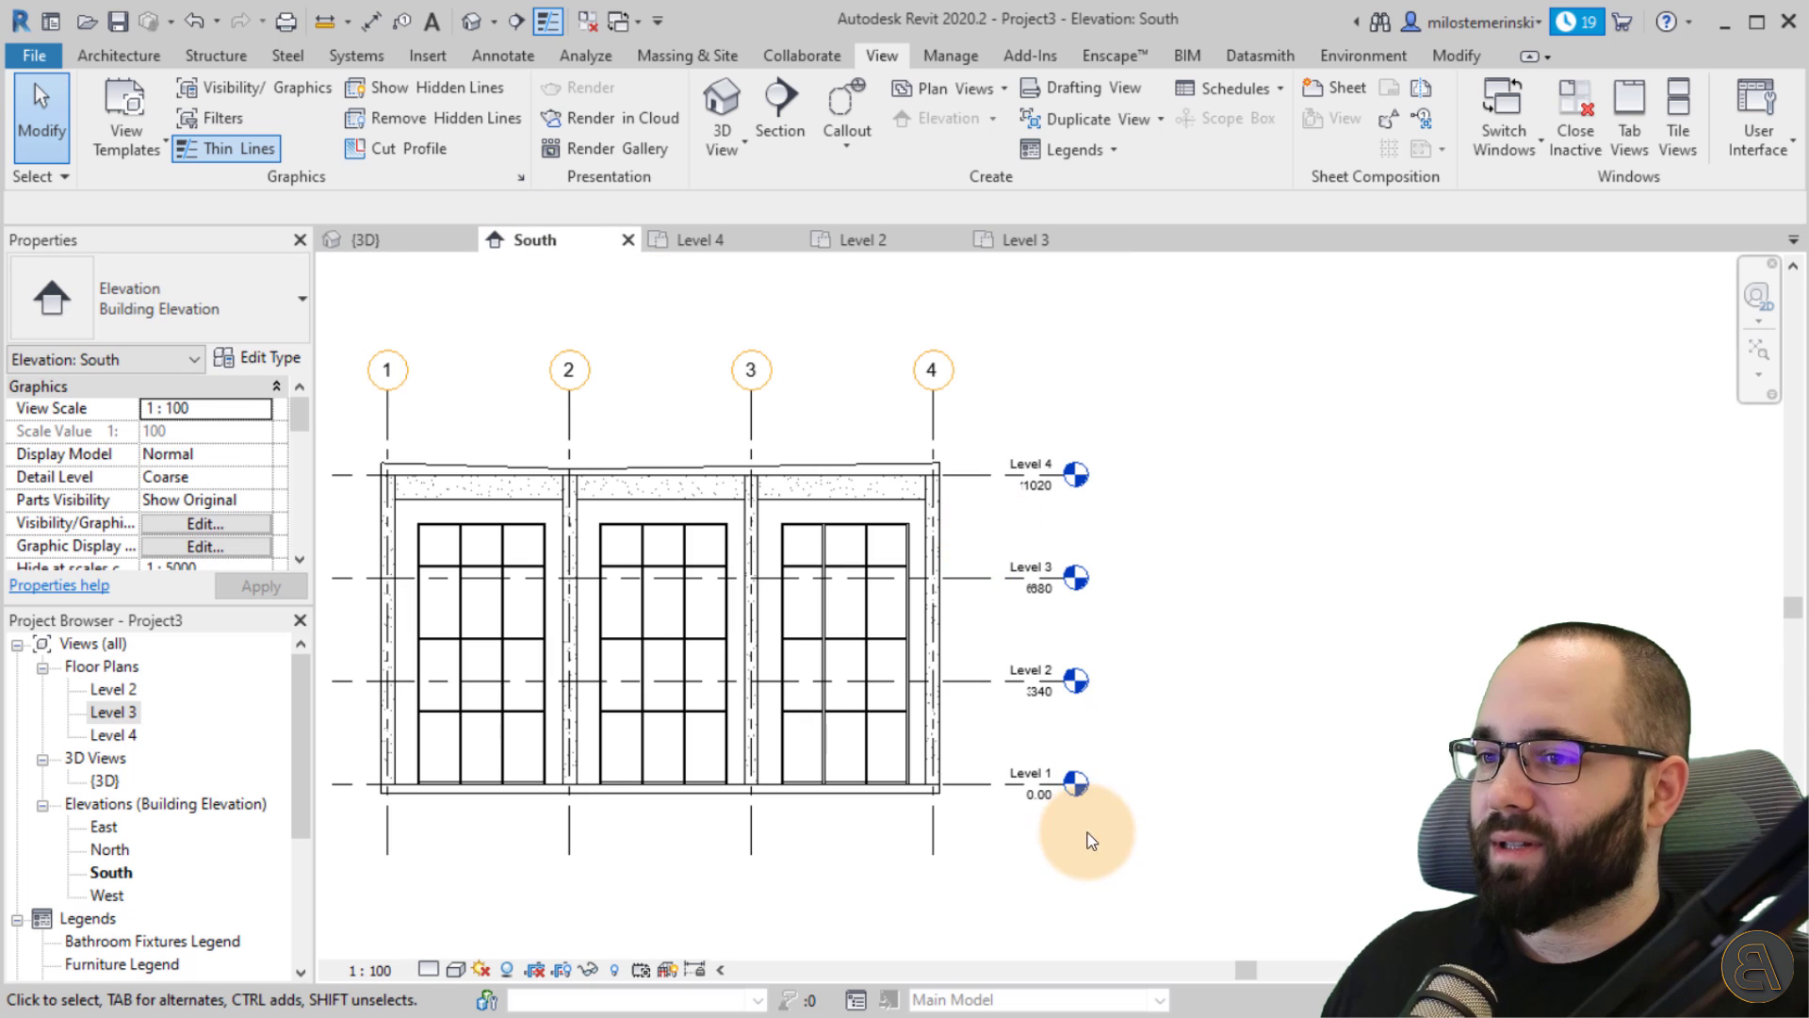
pyautogui.click(988, 817)
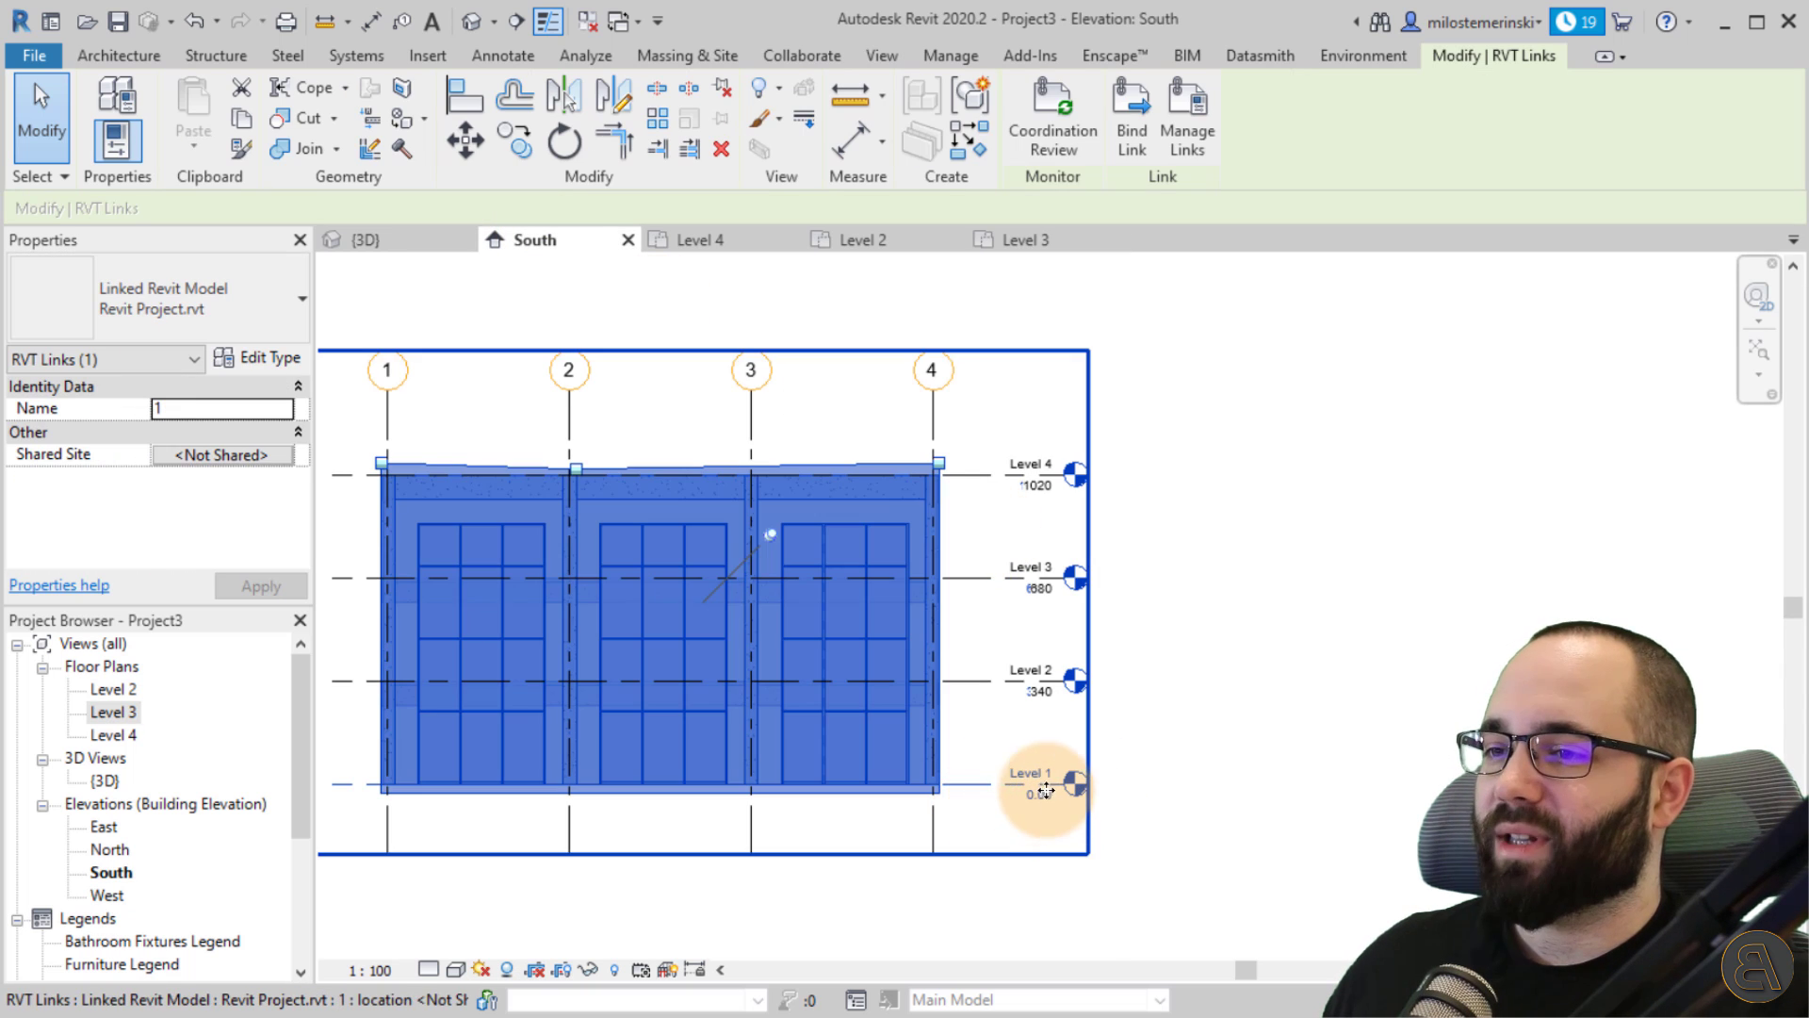
pyautogui.press('Escape')
pyautogui.click(973, 792)
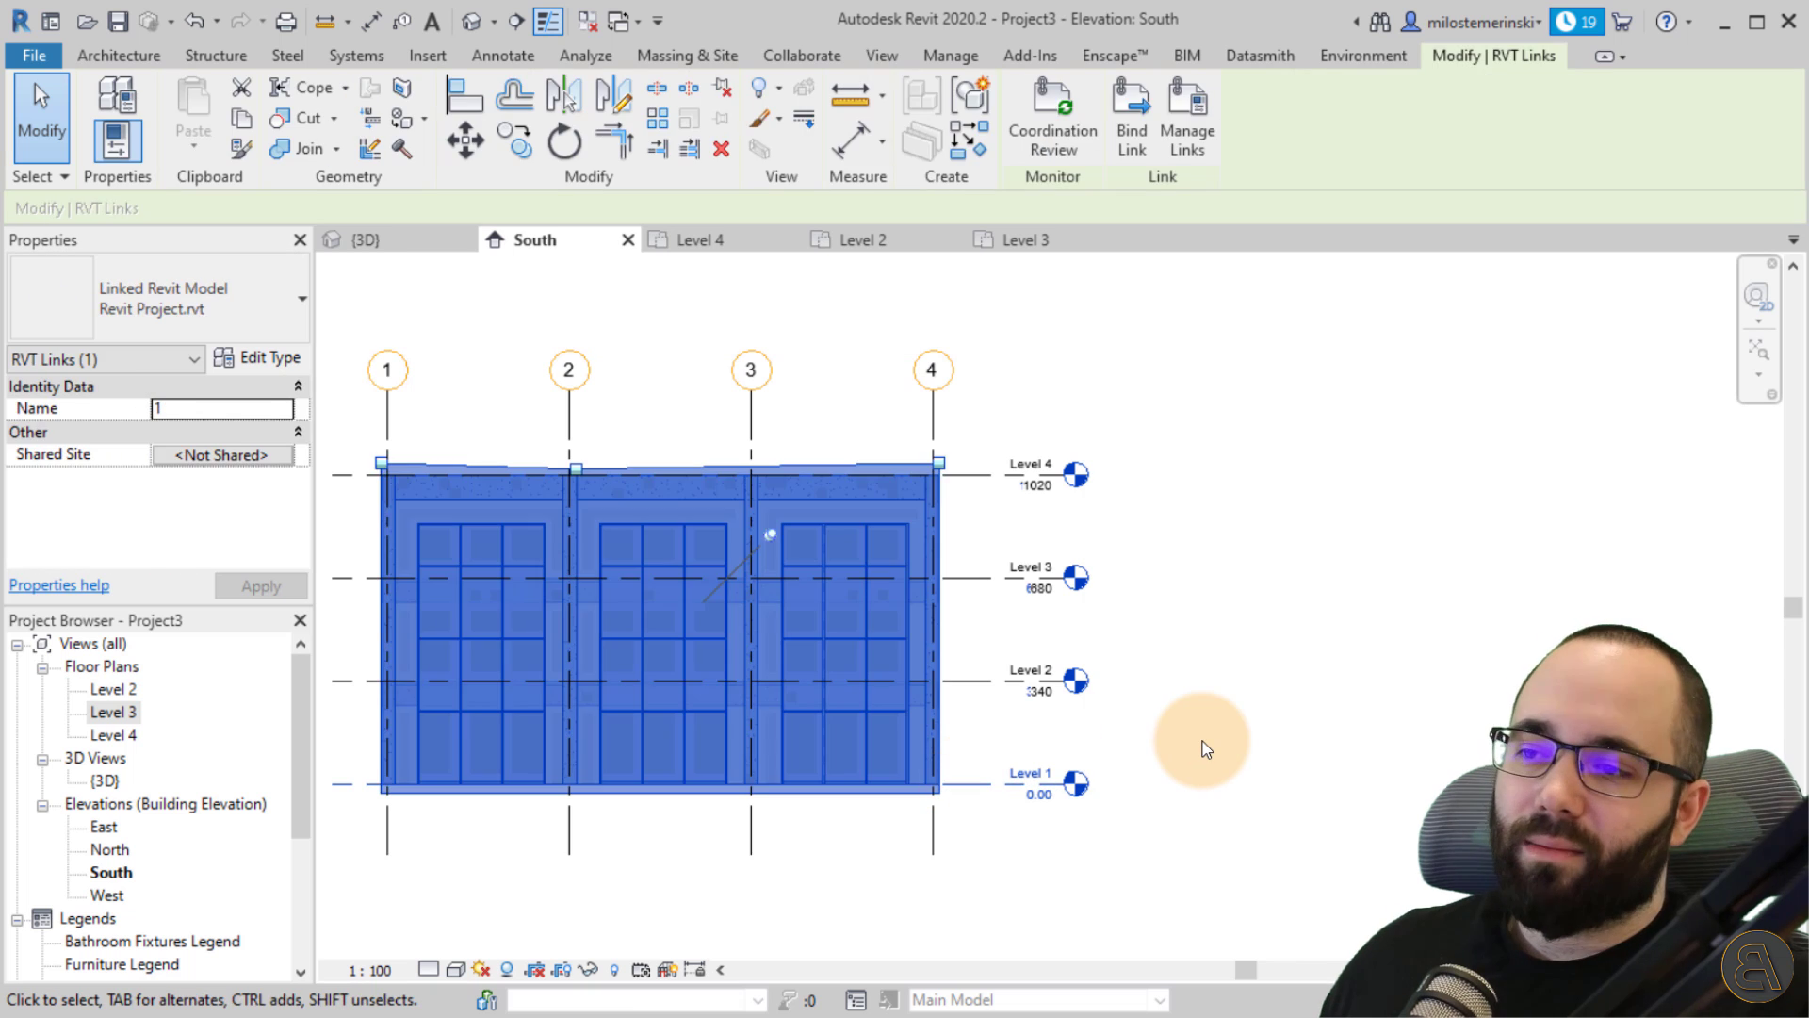
pyautogui.click(1200, 747)
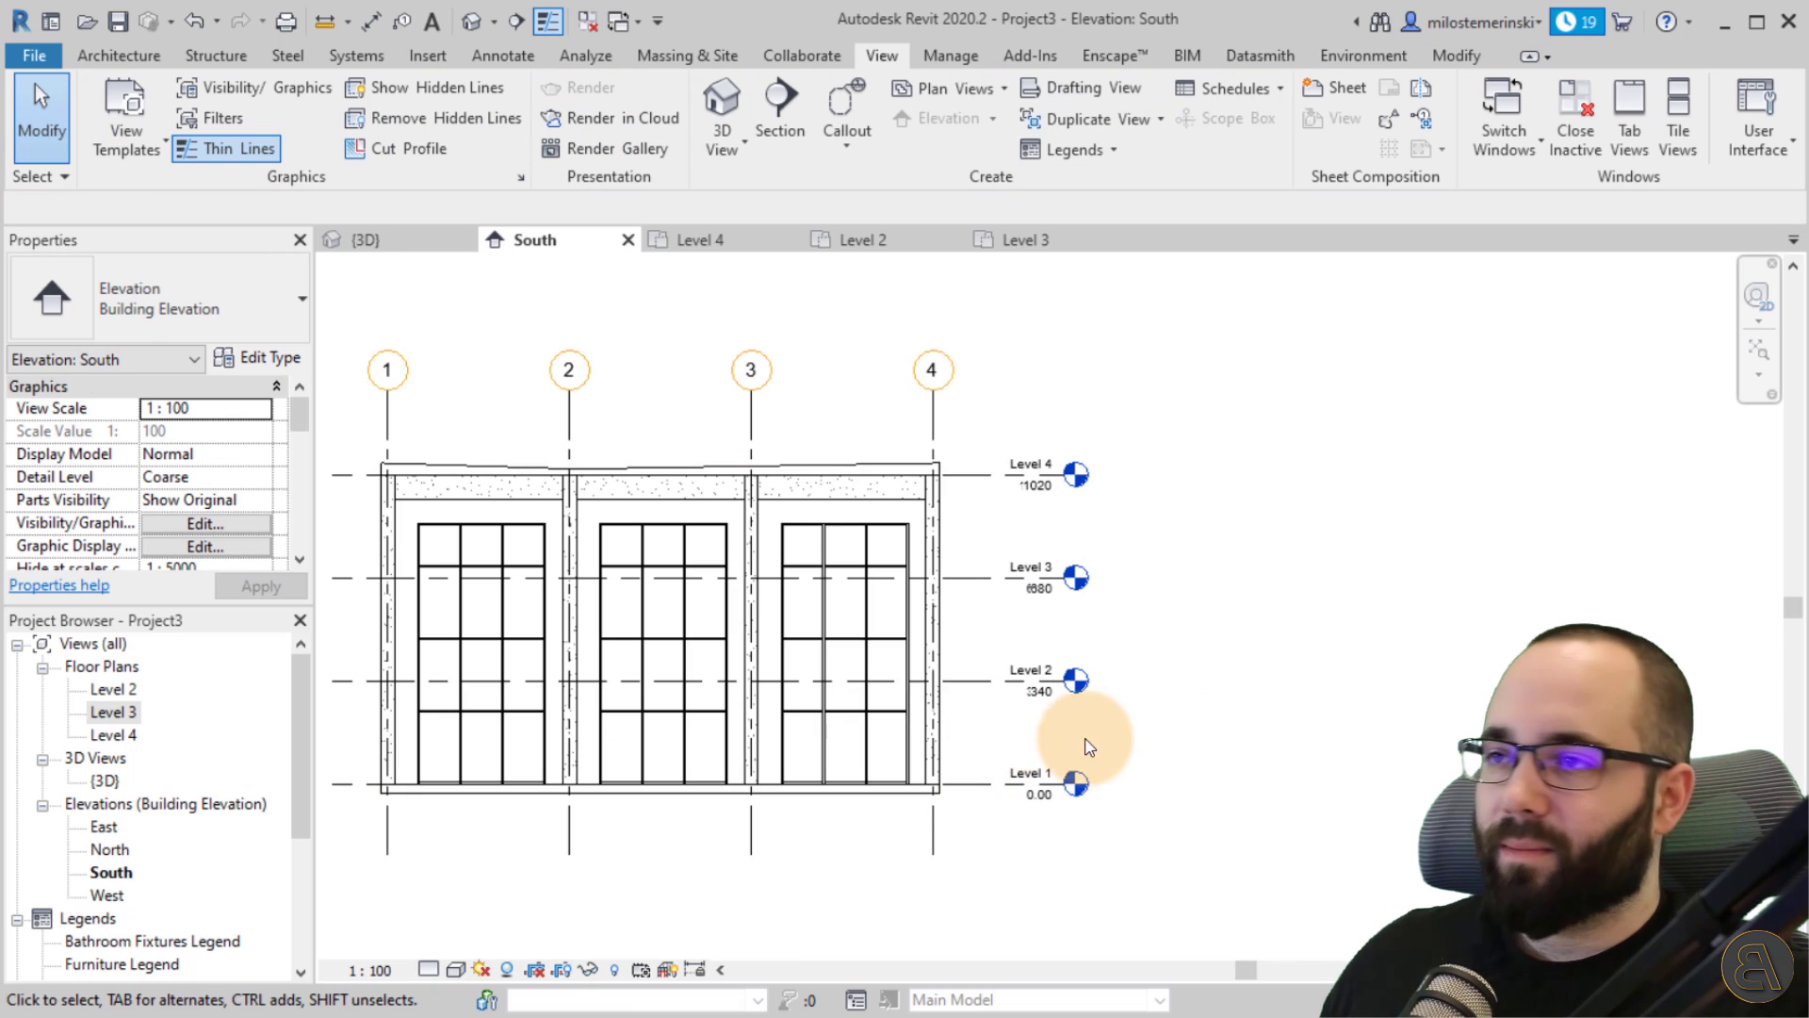
pyautogui.click(974, 784)
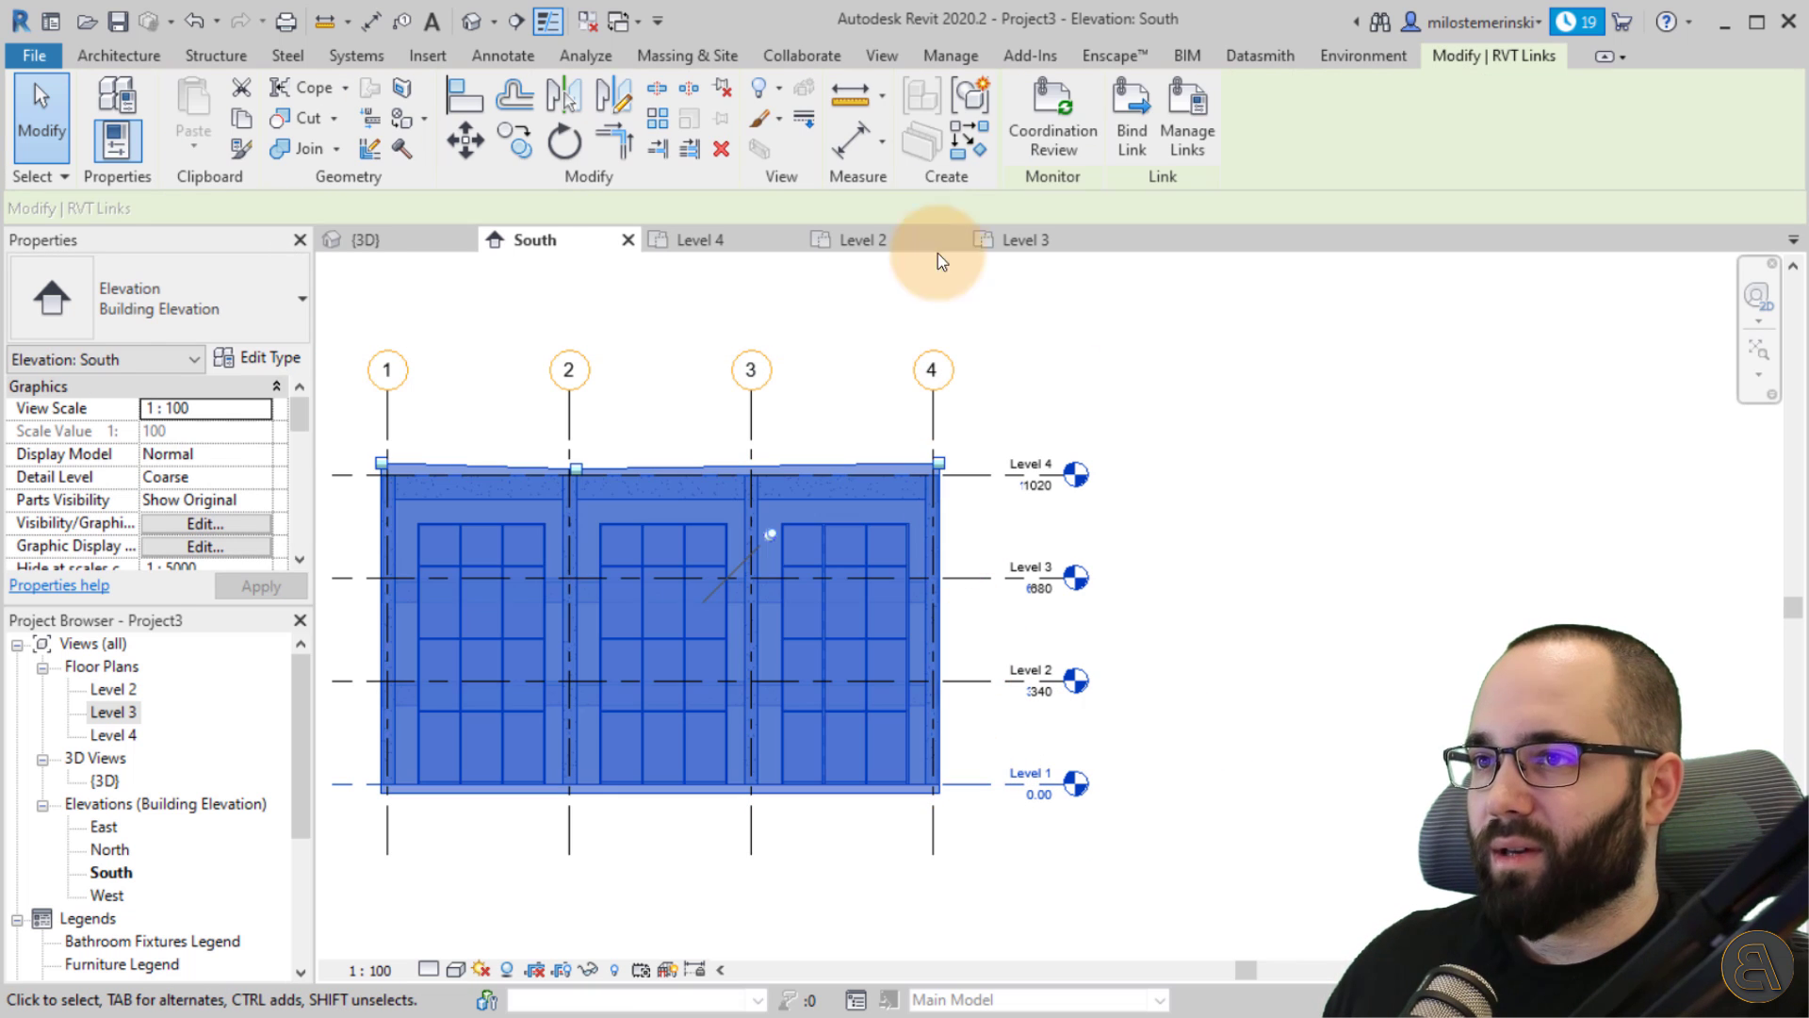
pyautogui.click(881, 314)
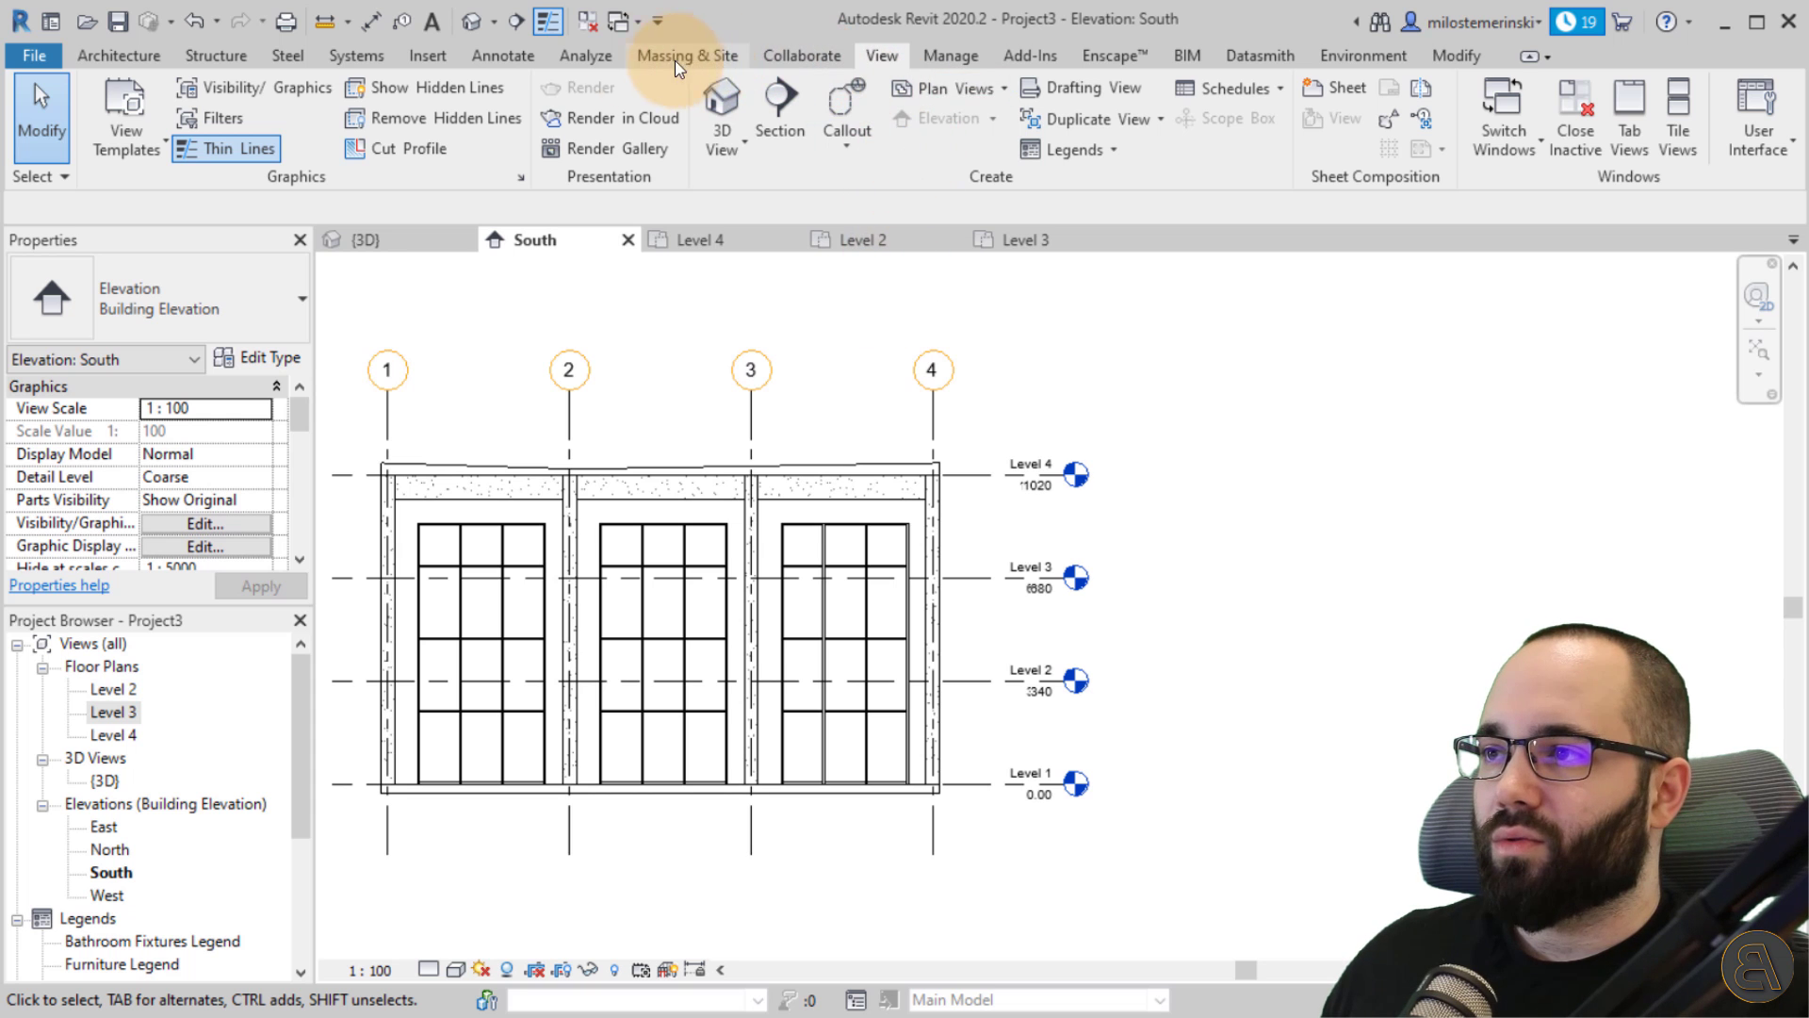
# Copy Level 1 from the linked Revit model in a new Copy/Monitor session and finish the session.
pyautogui.click(829, 57)
pyautogui.click(1167, 150)
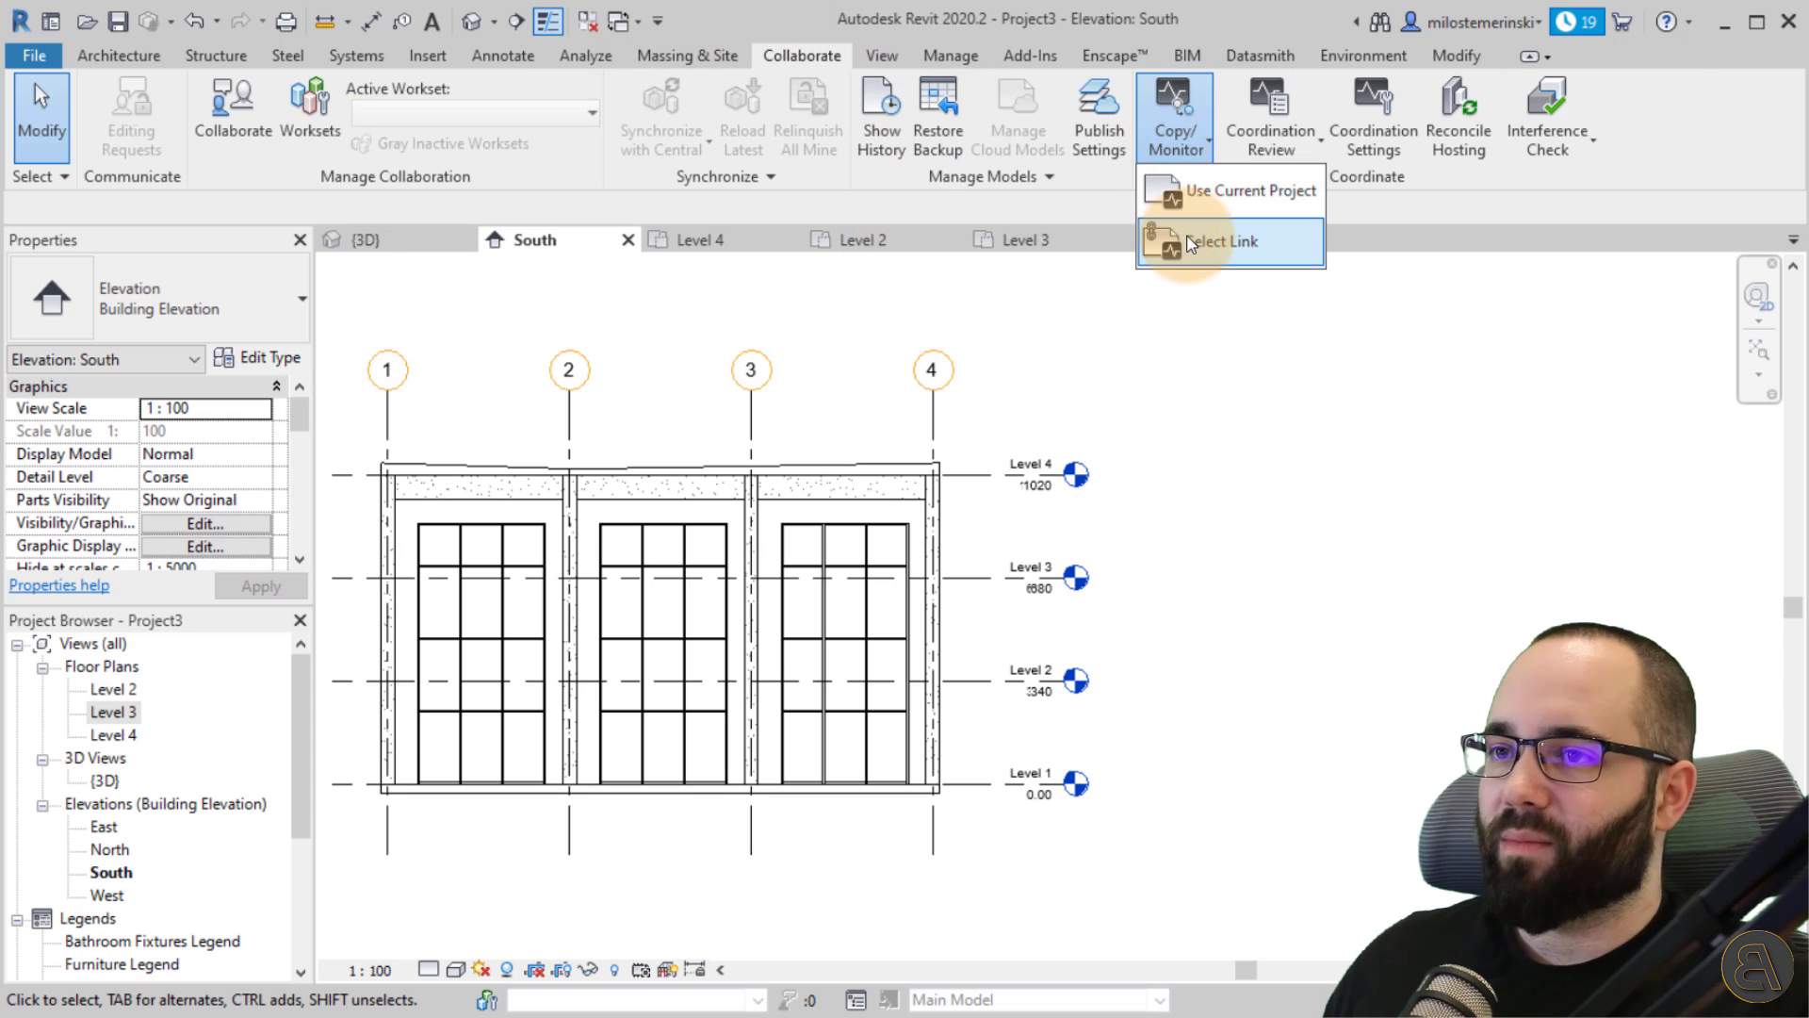
pyautogui.click(1192, 247)
pyautogui.click(931, 431)
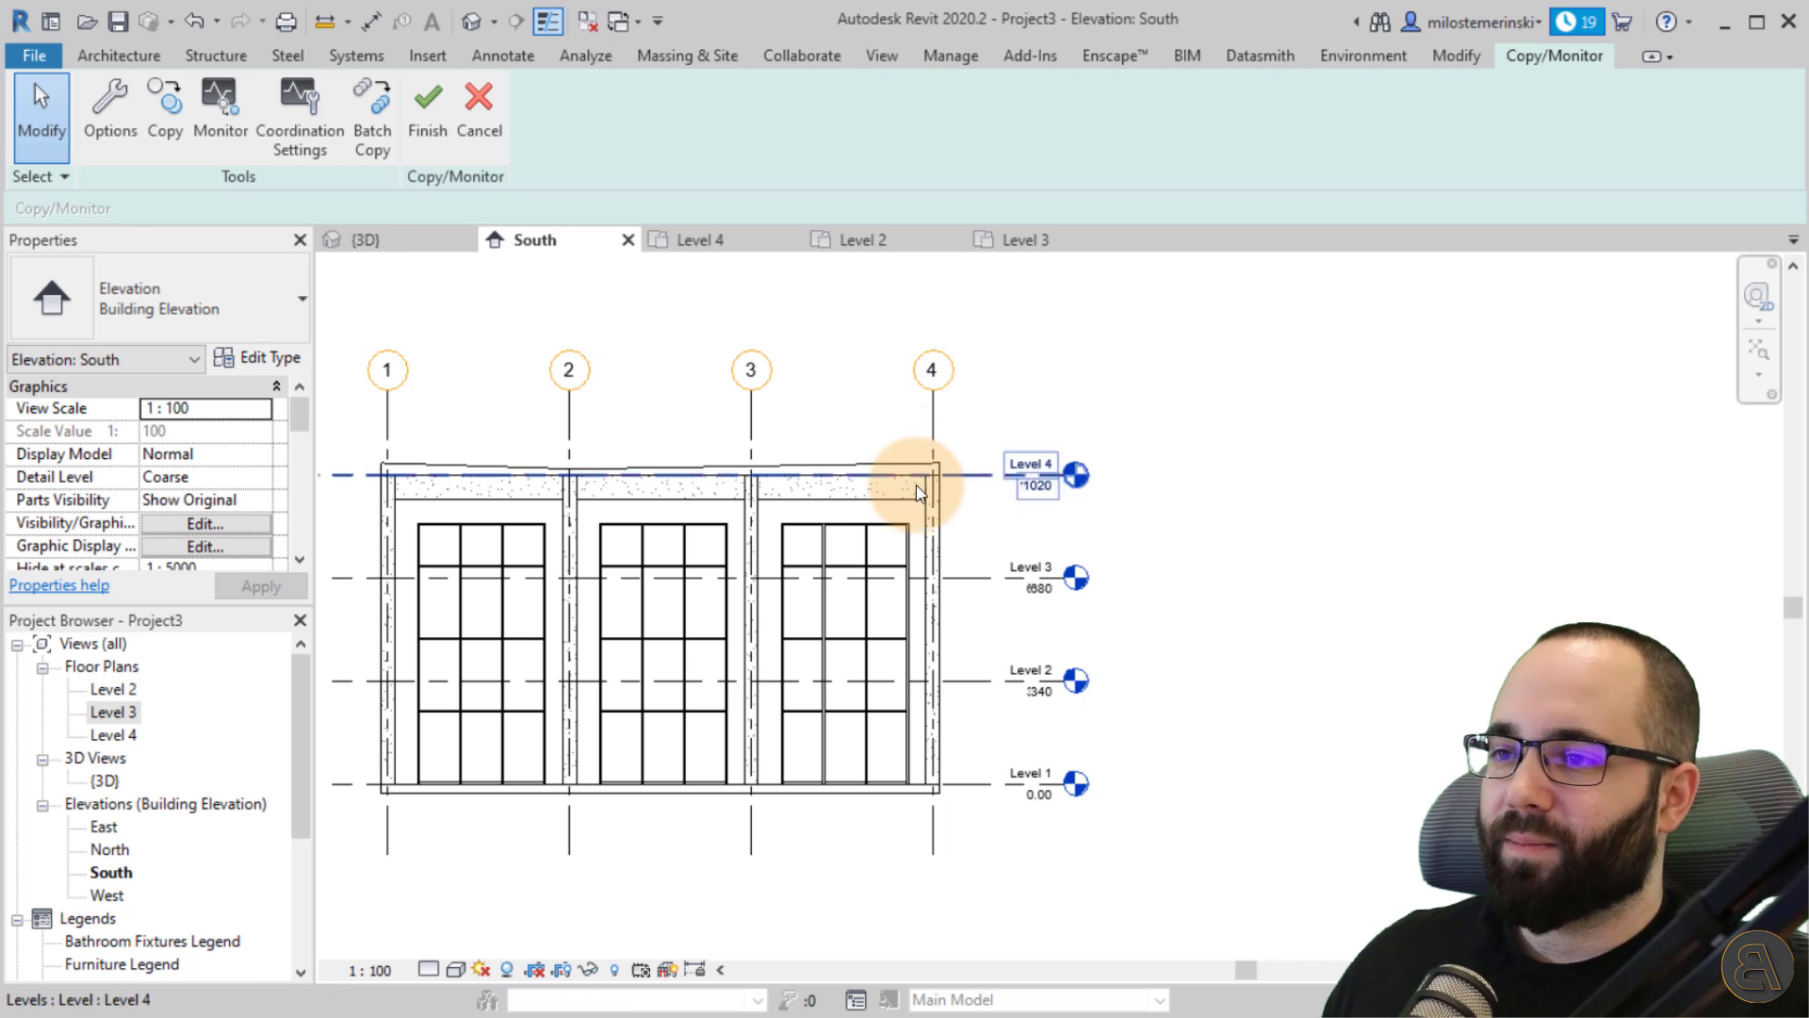
pyautogui.click(186, 144)
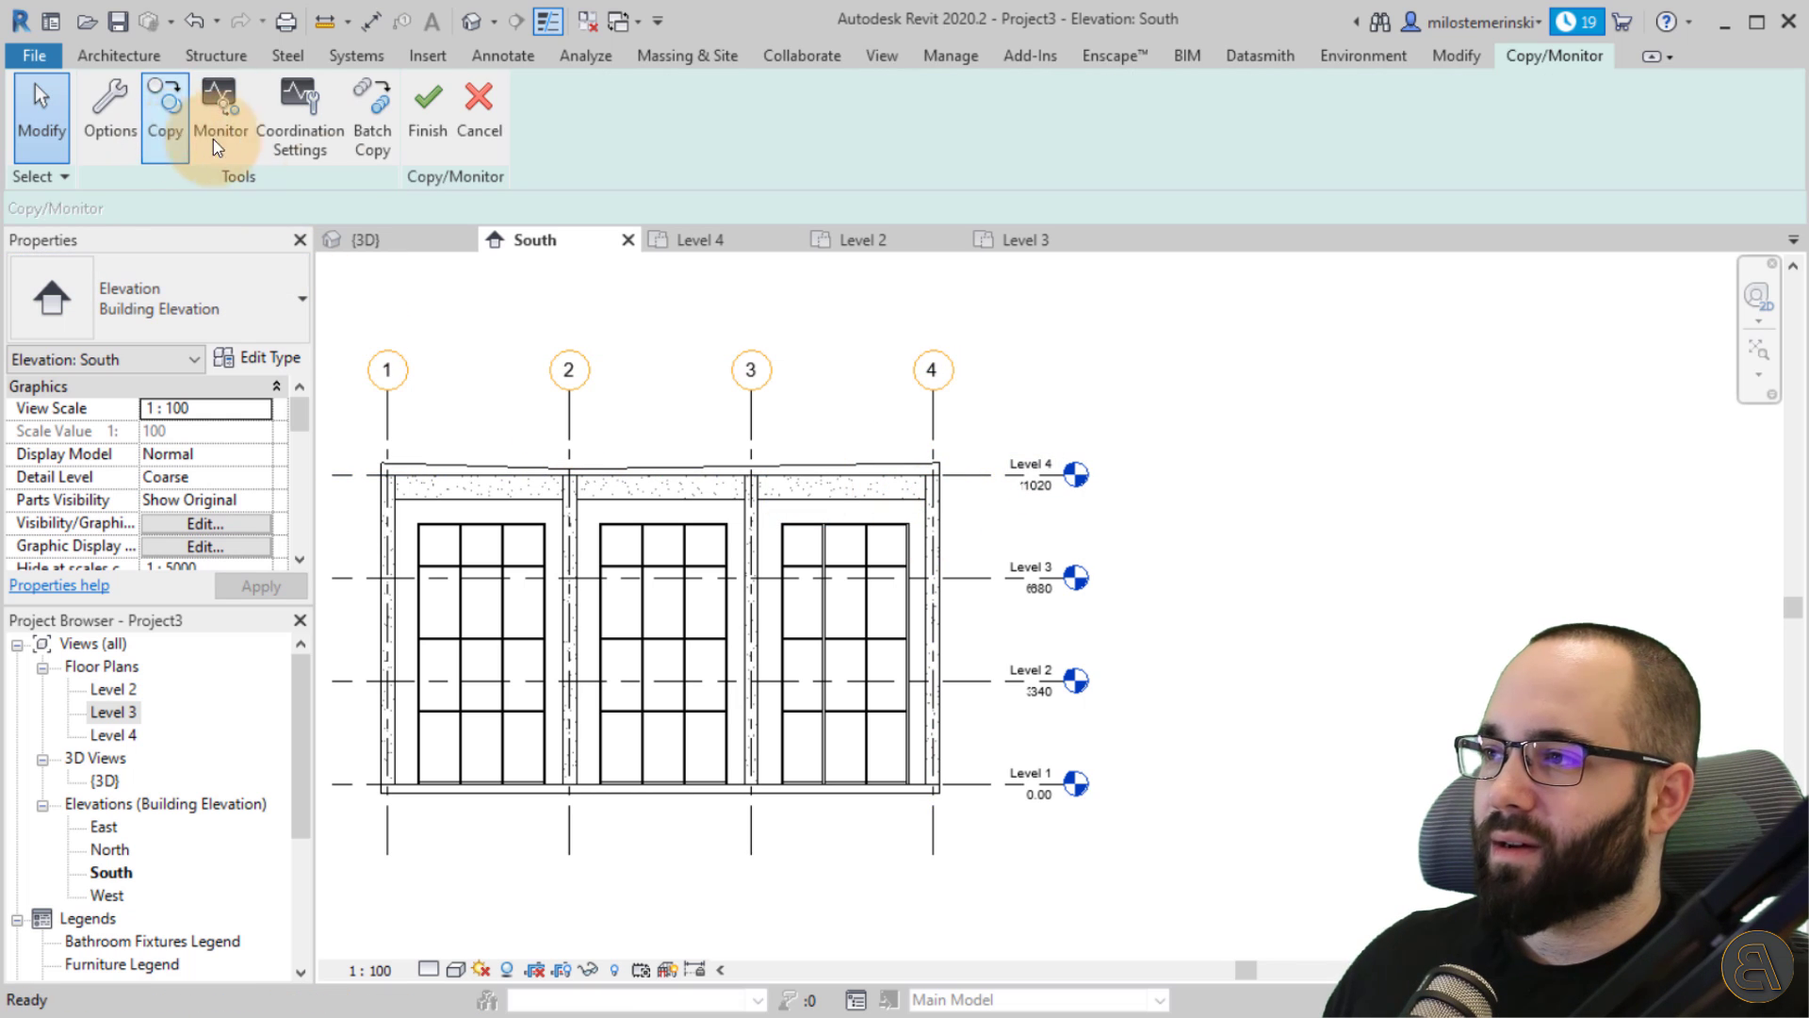
pyautogui.click(970, 782)
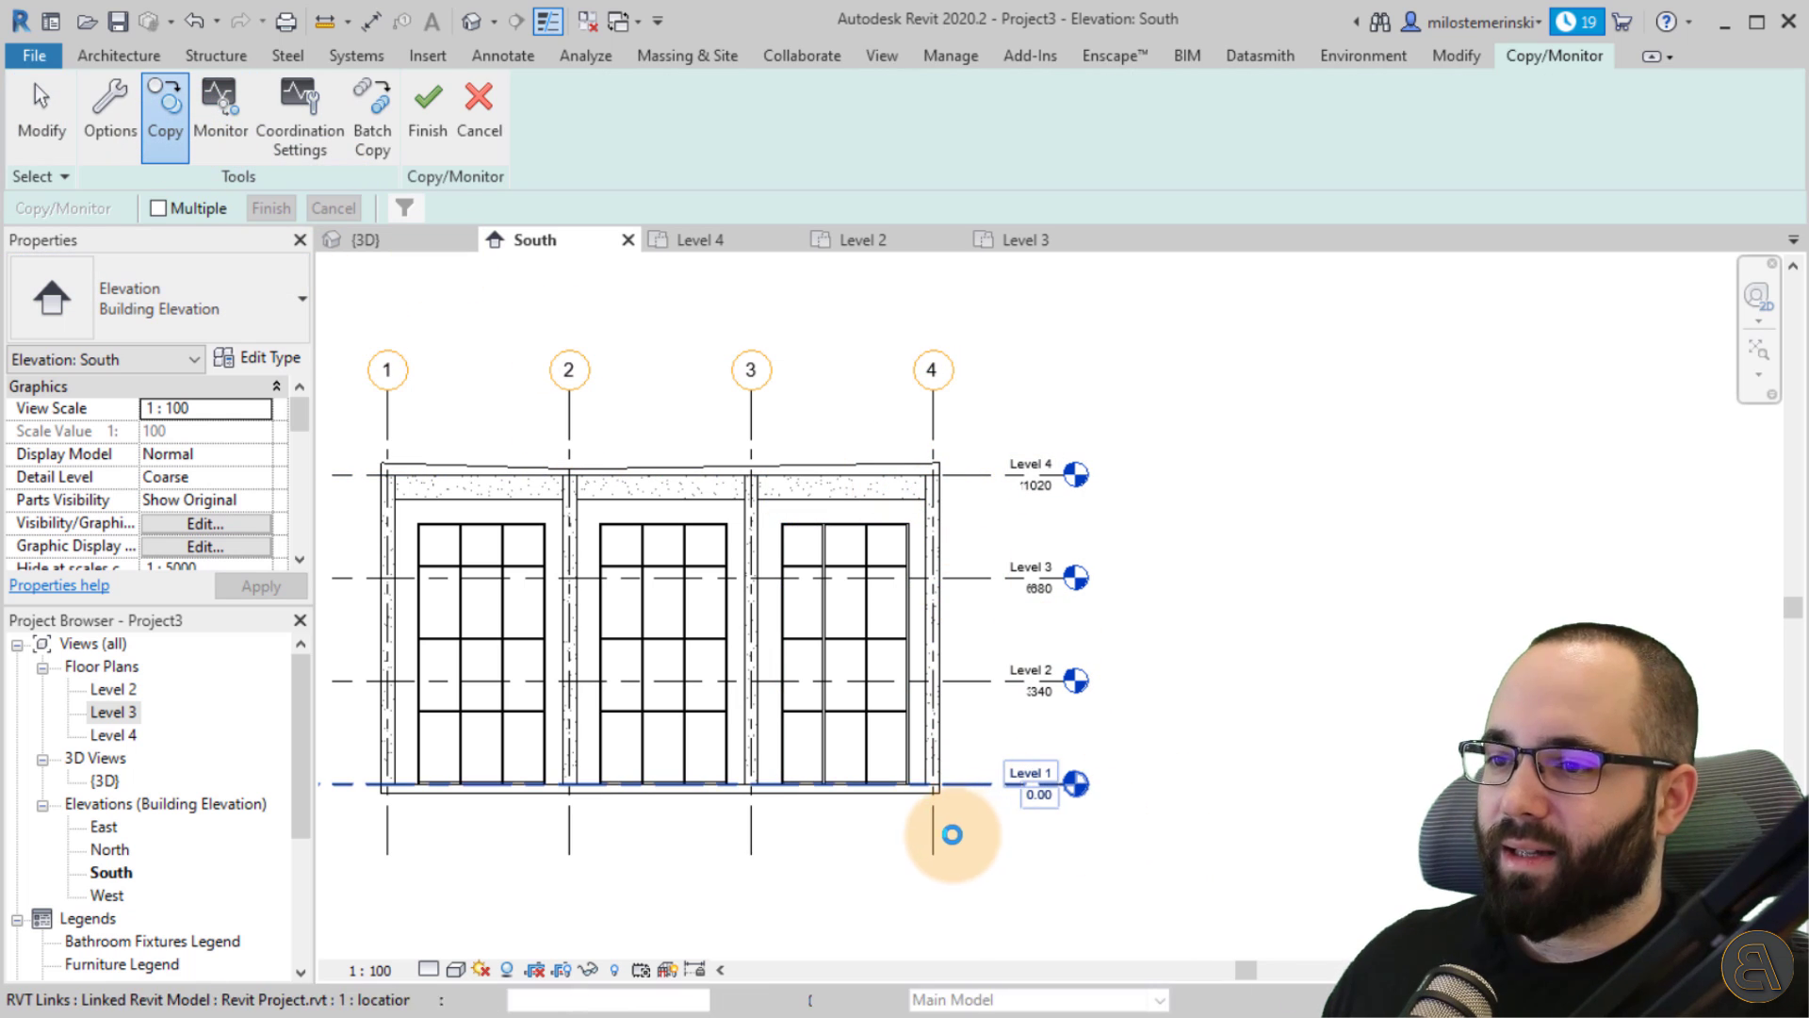
pyautogui.click(432, 123)
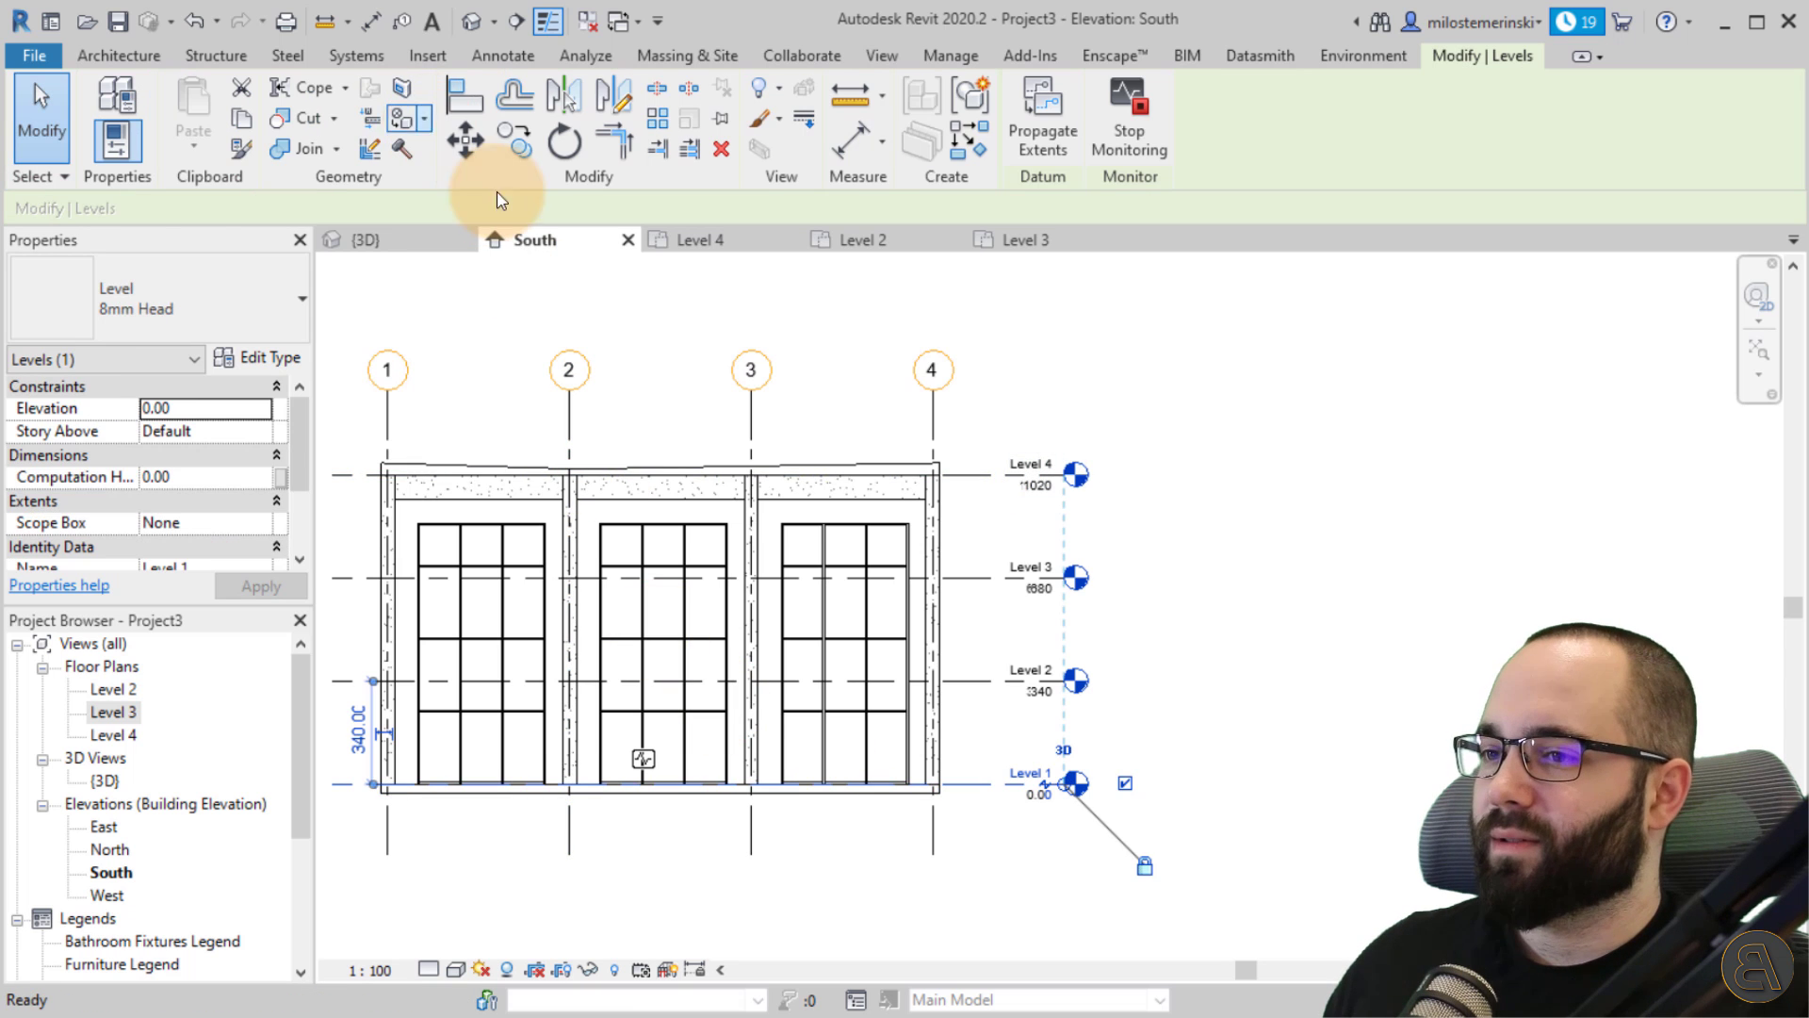
pyautogui.click(997, 393)
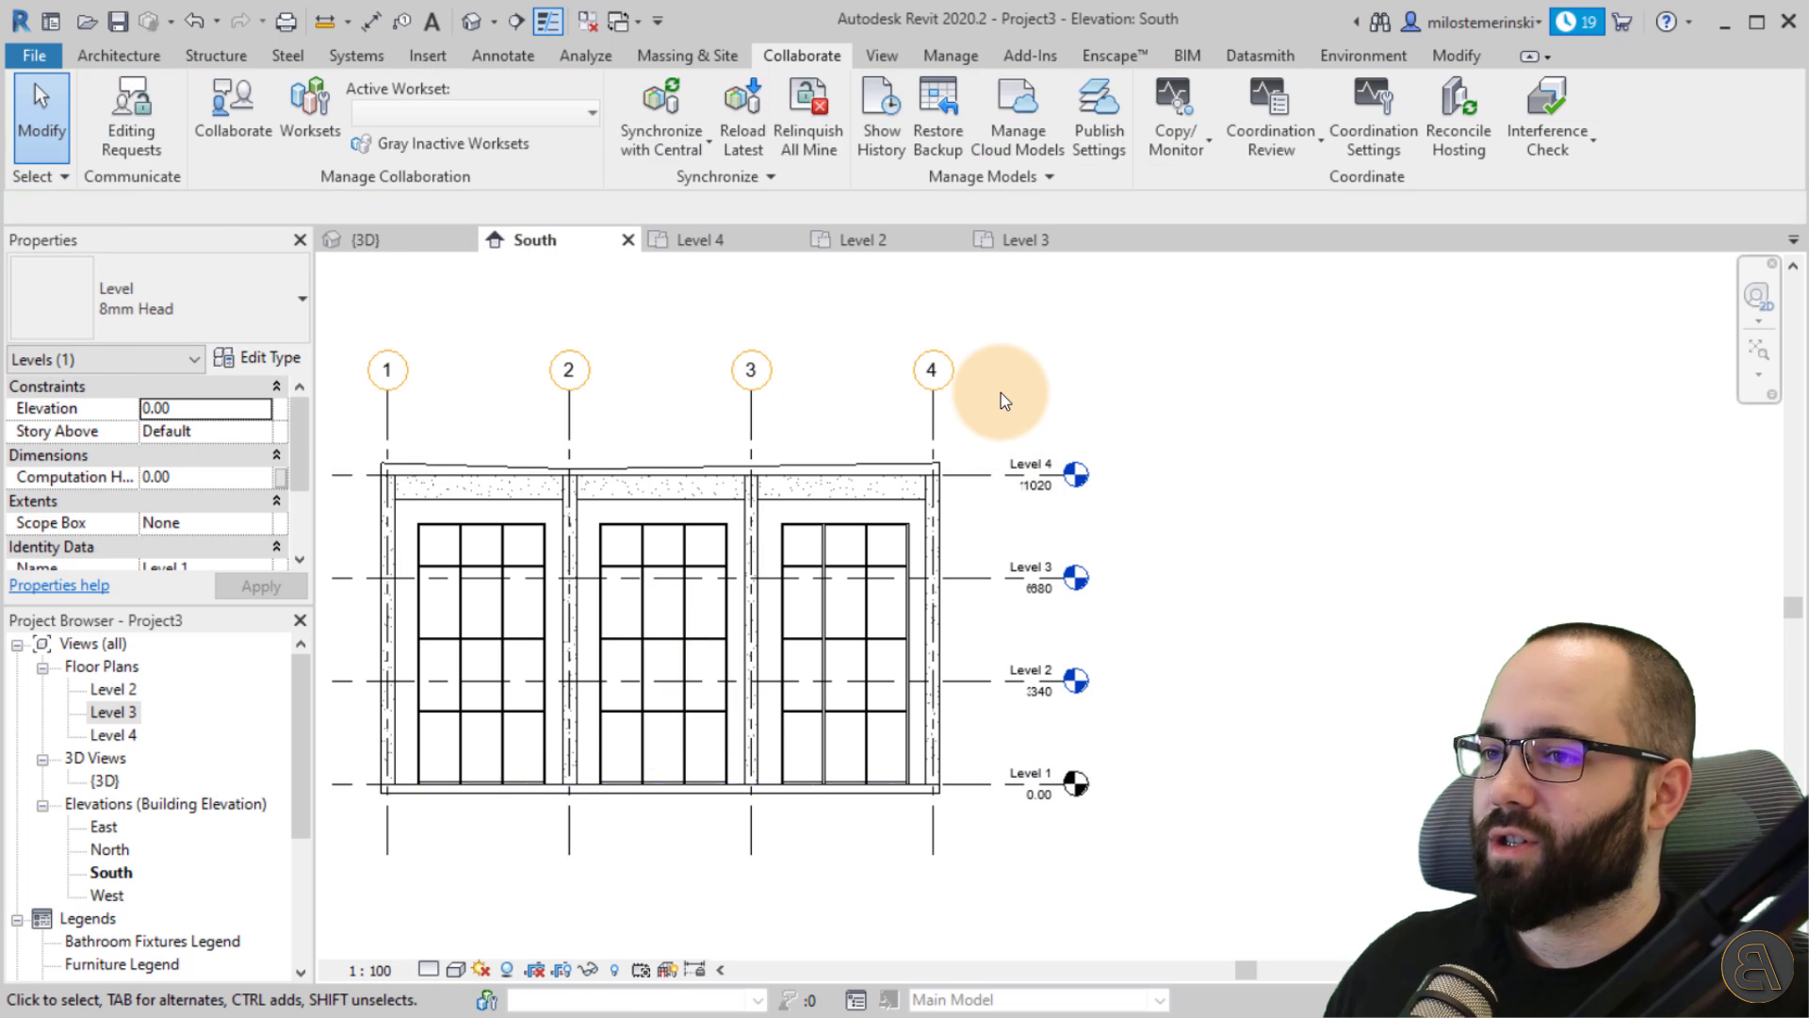
# Temporarily hide the linked Revit model in the South elevation so only the project's own elements are shown.
pyautogui.click(584, 972)
pyautogui.click(927, 800)
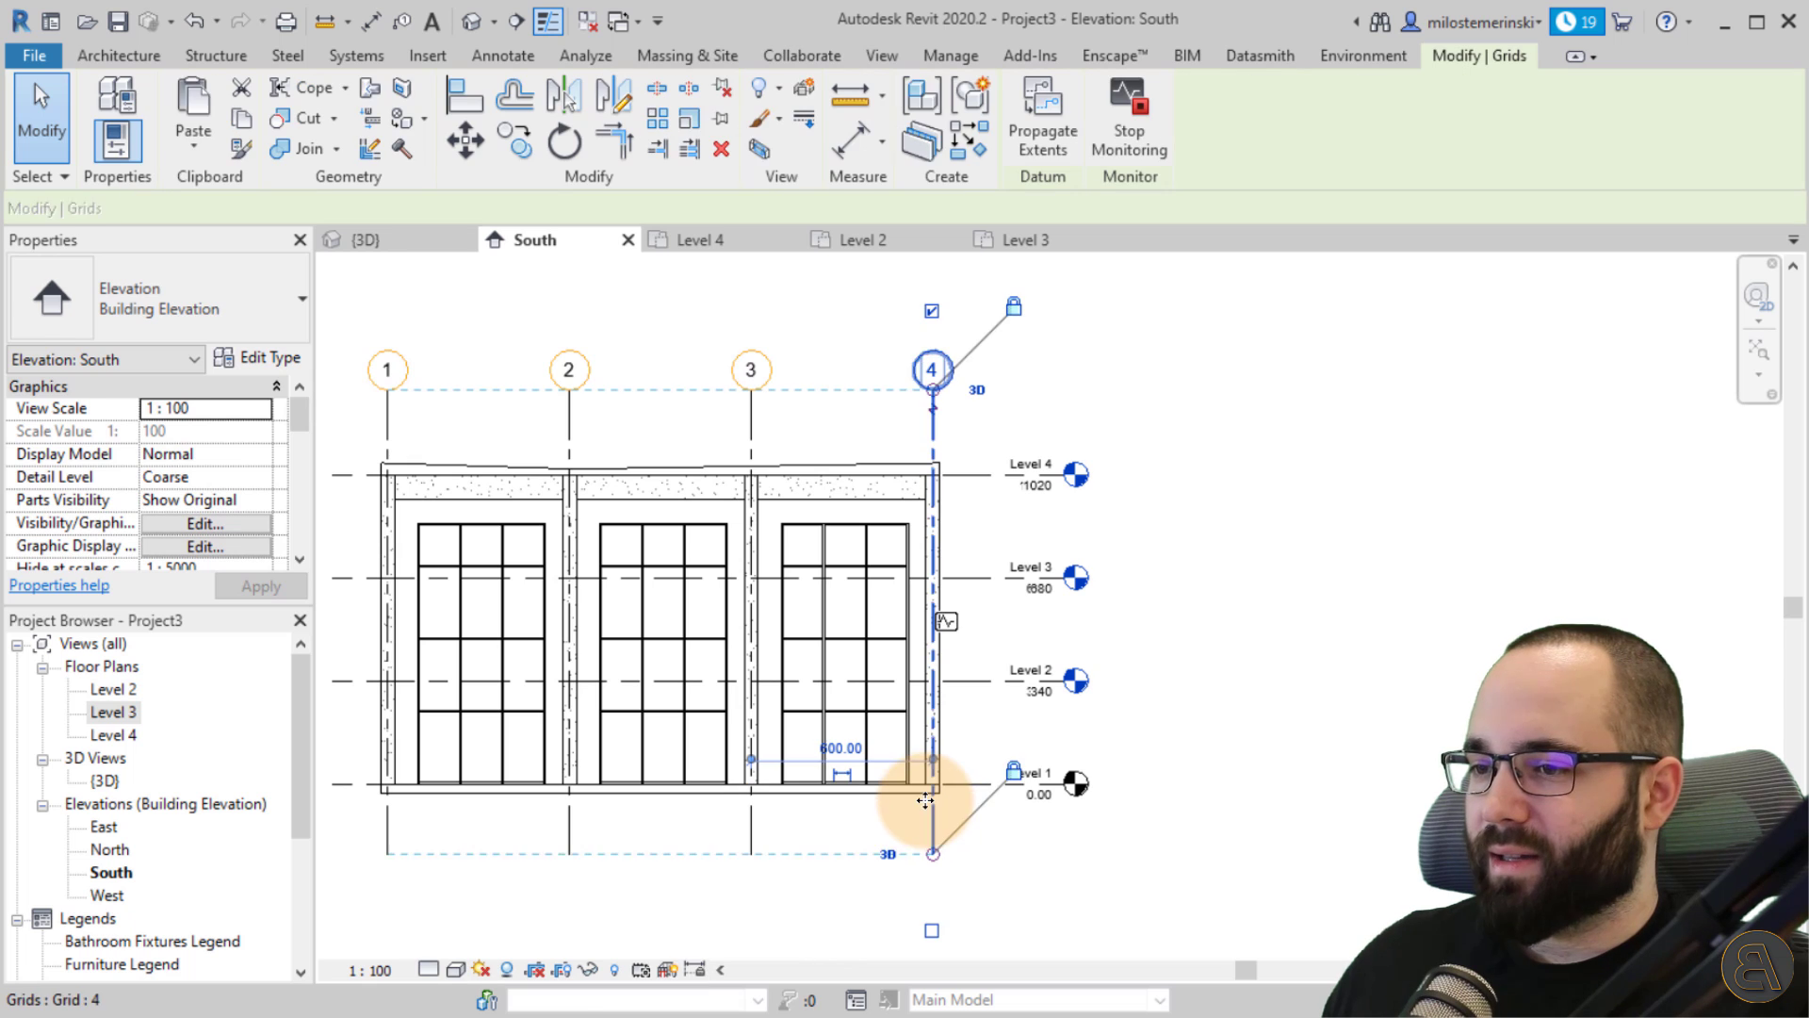
pyautogui.click(726, 893)
pyautogui.click(679, 759)
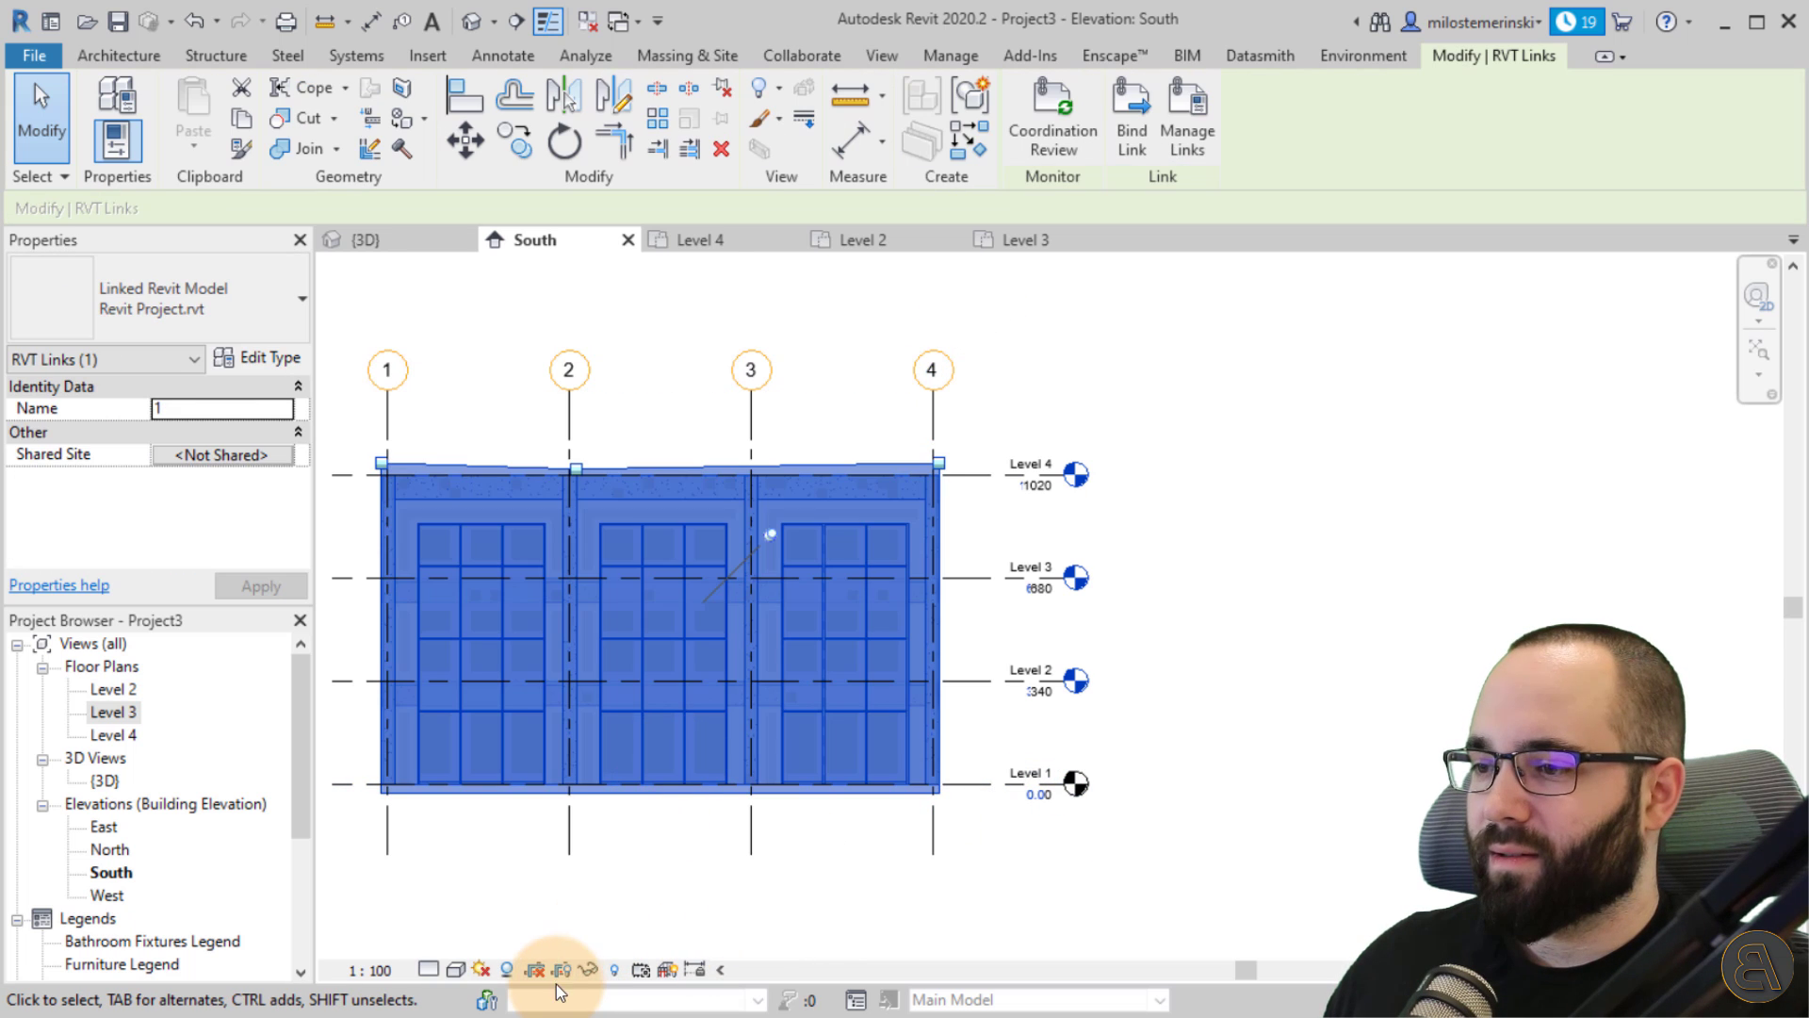
pyautogui.click(570, 970)
pyautogui.click(595, 910)
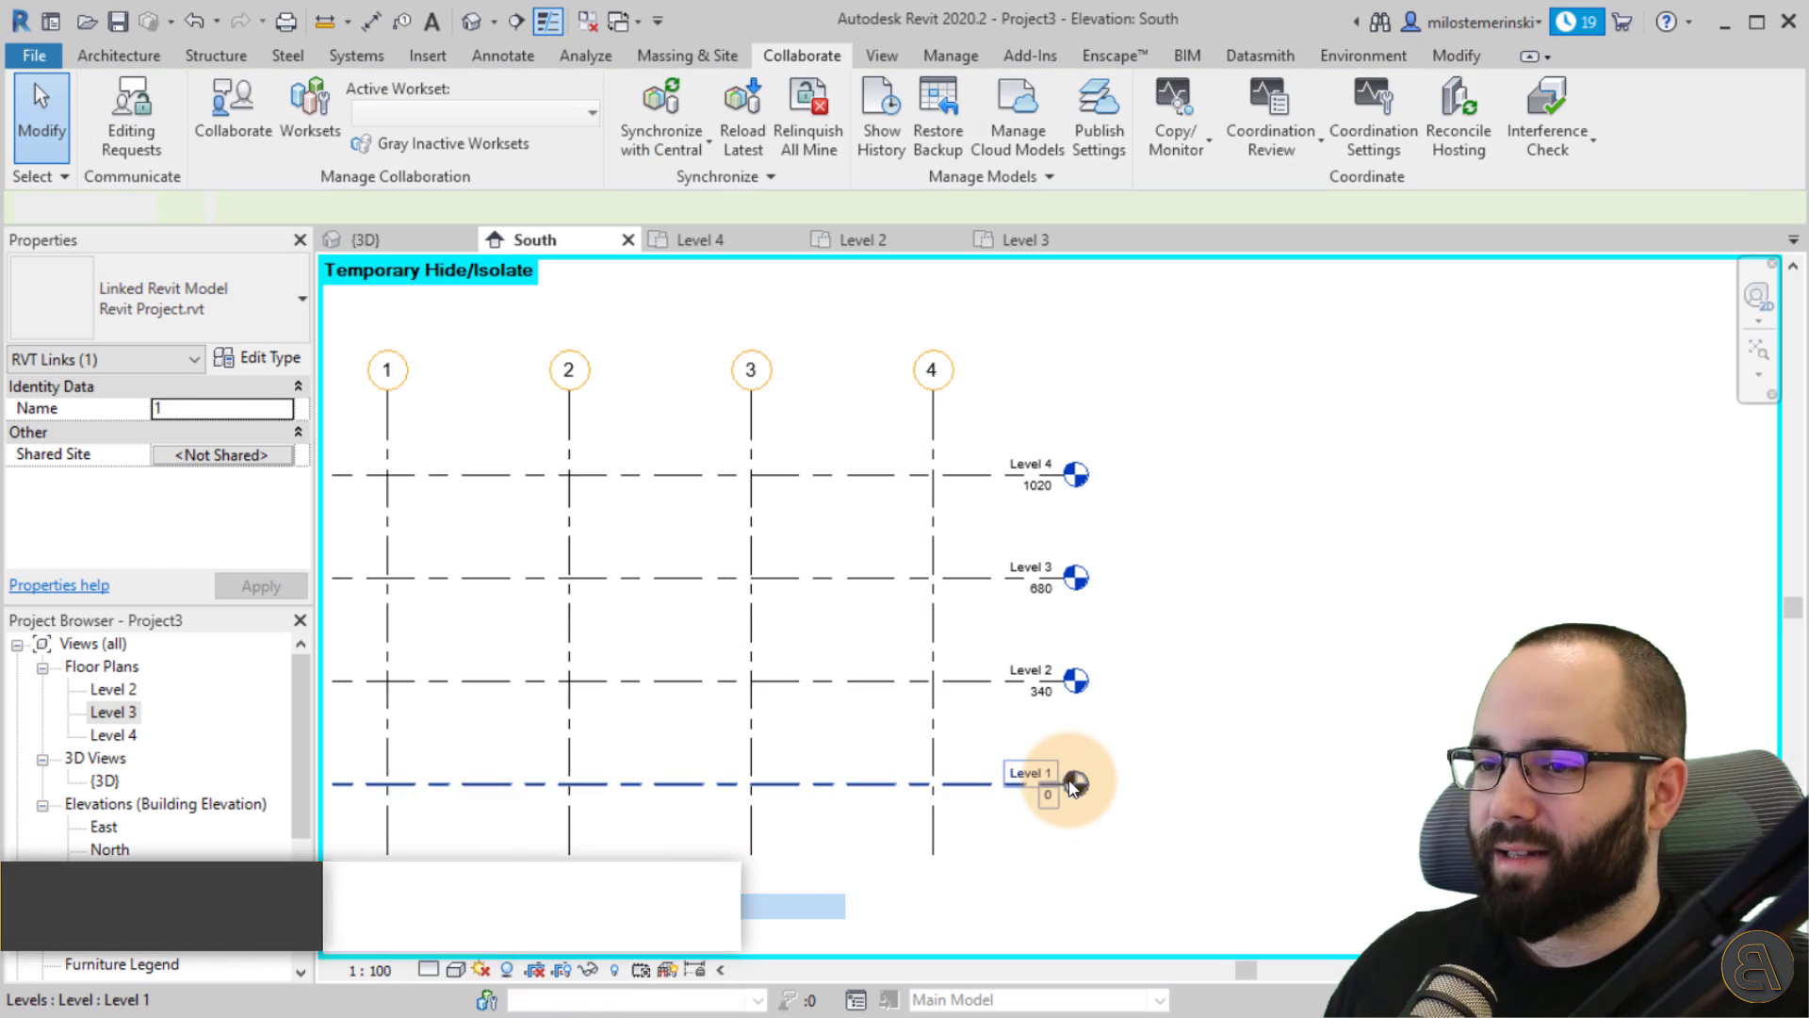
# Select the copied Level 1 line to inspect it up close, and deselect it again.
pyautogui.click(1038, 799)
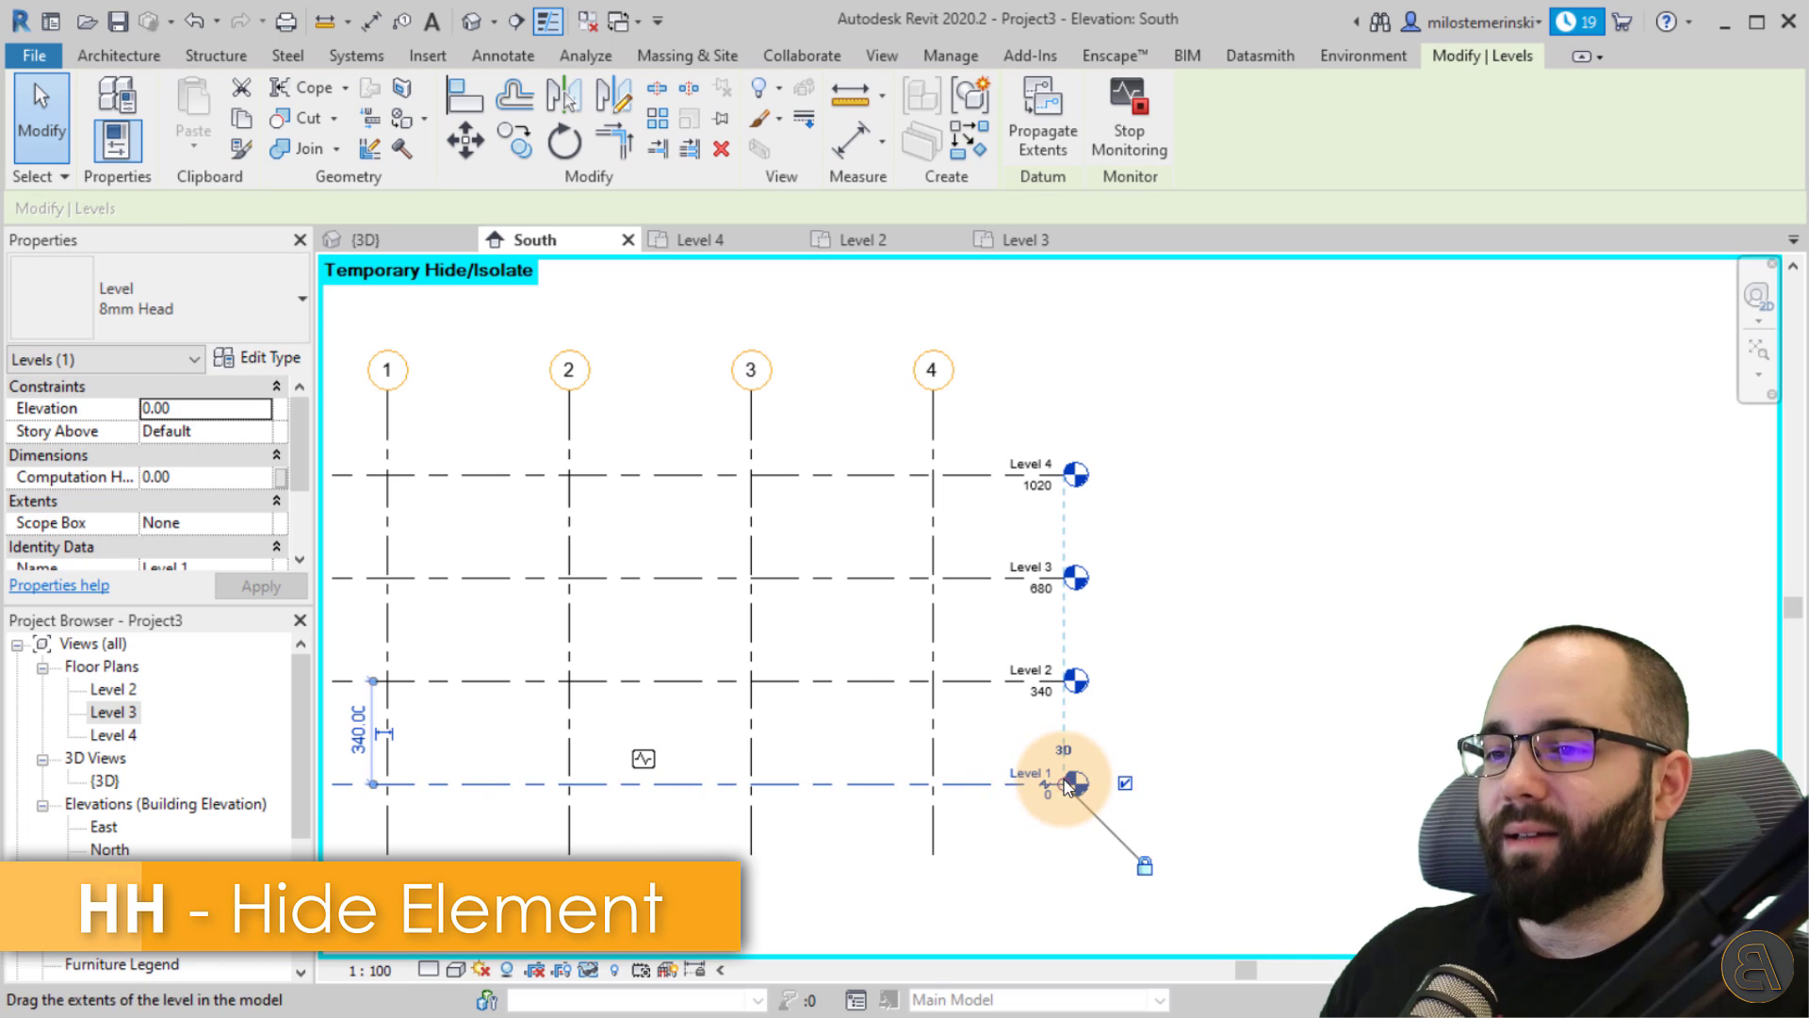
pyautogui.scroll(2, 1052, 759)
pyautogui.click(933, 805)
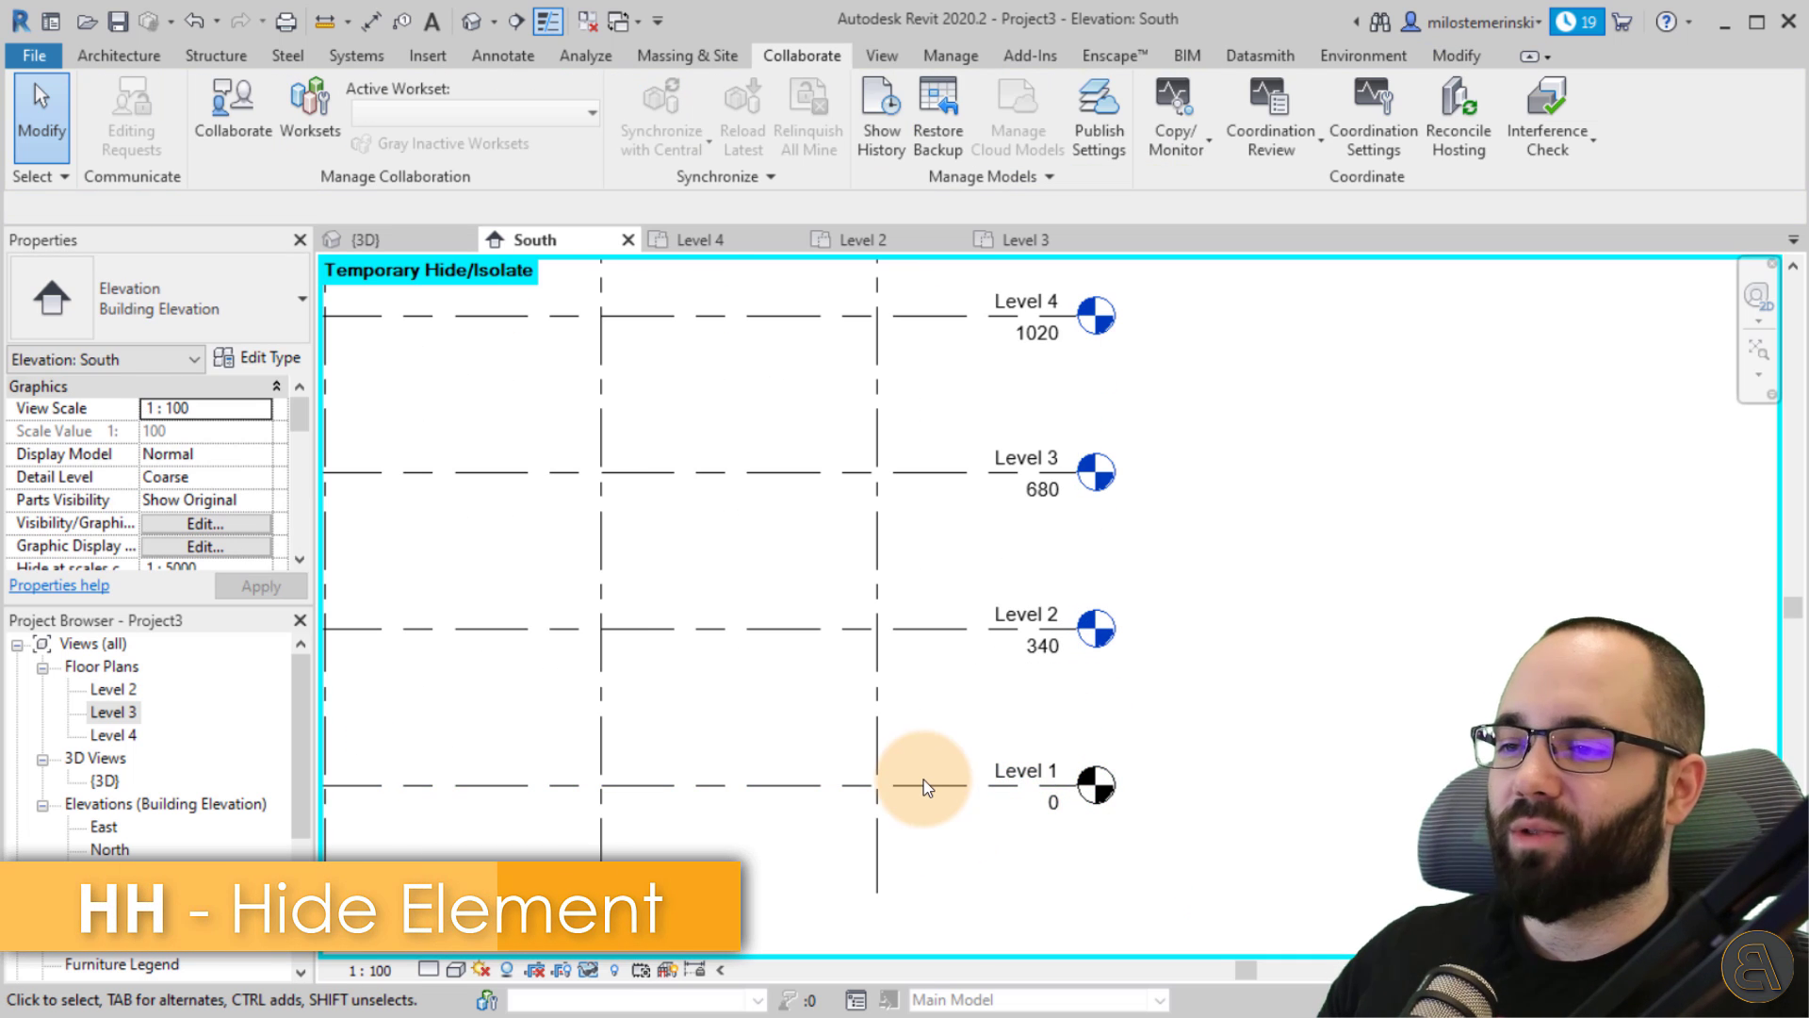
# Create a new floor plan view for Level 1.
pyautogui.click(881, 55)
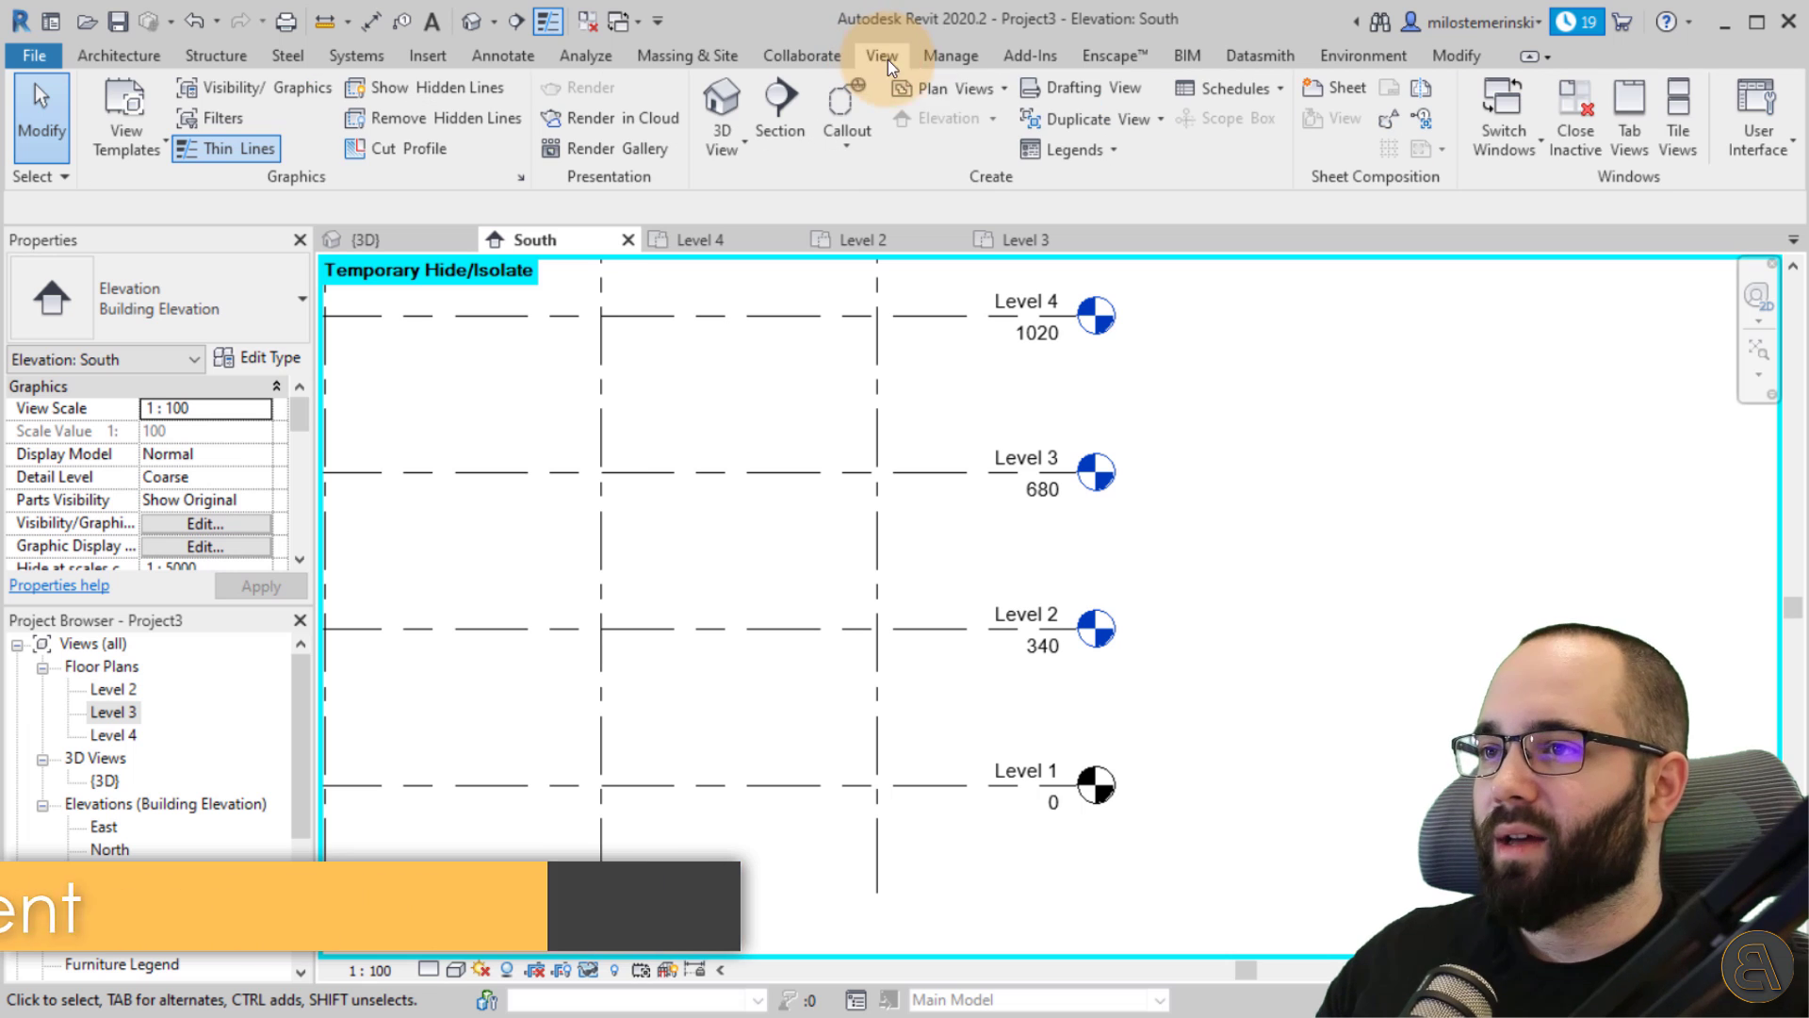
pyautogui.click(916, 86)
pyautogui.click(952, 134)
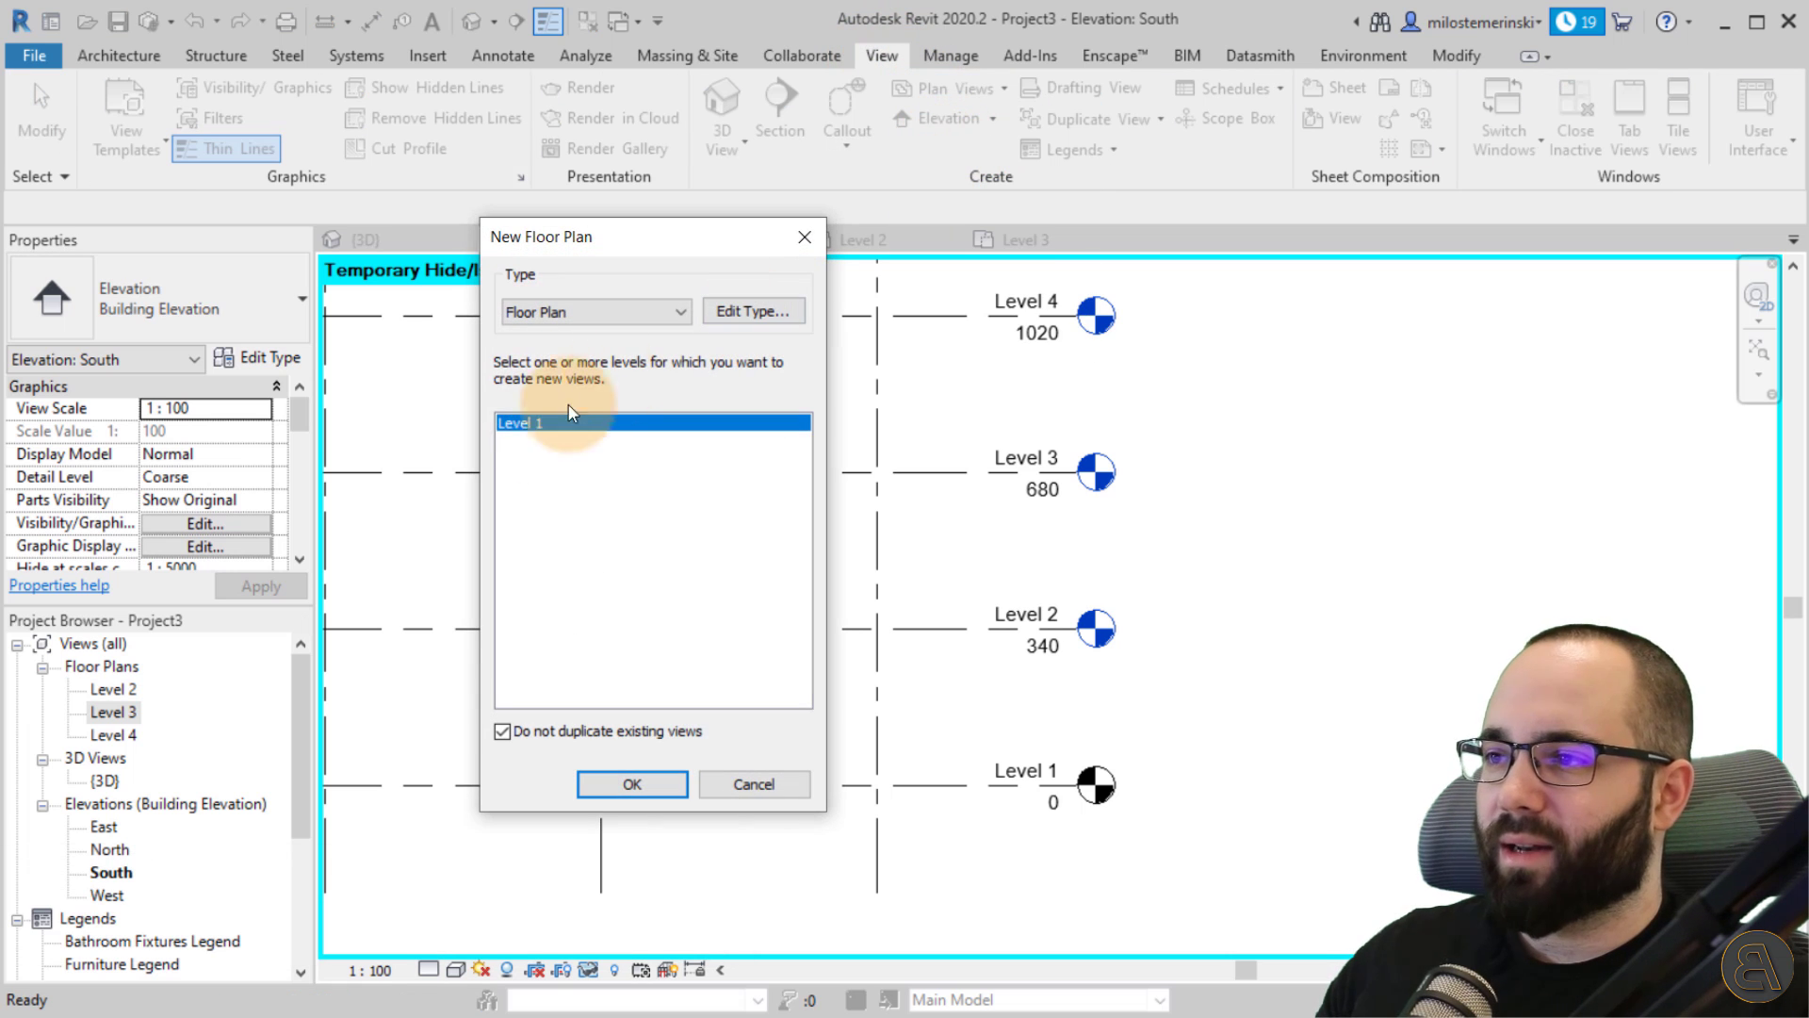
pyautogui.click(647, 790)
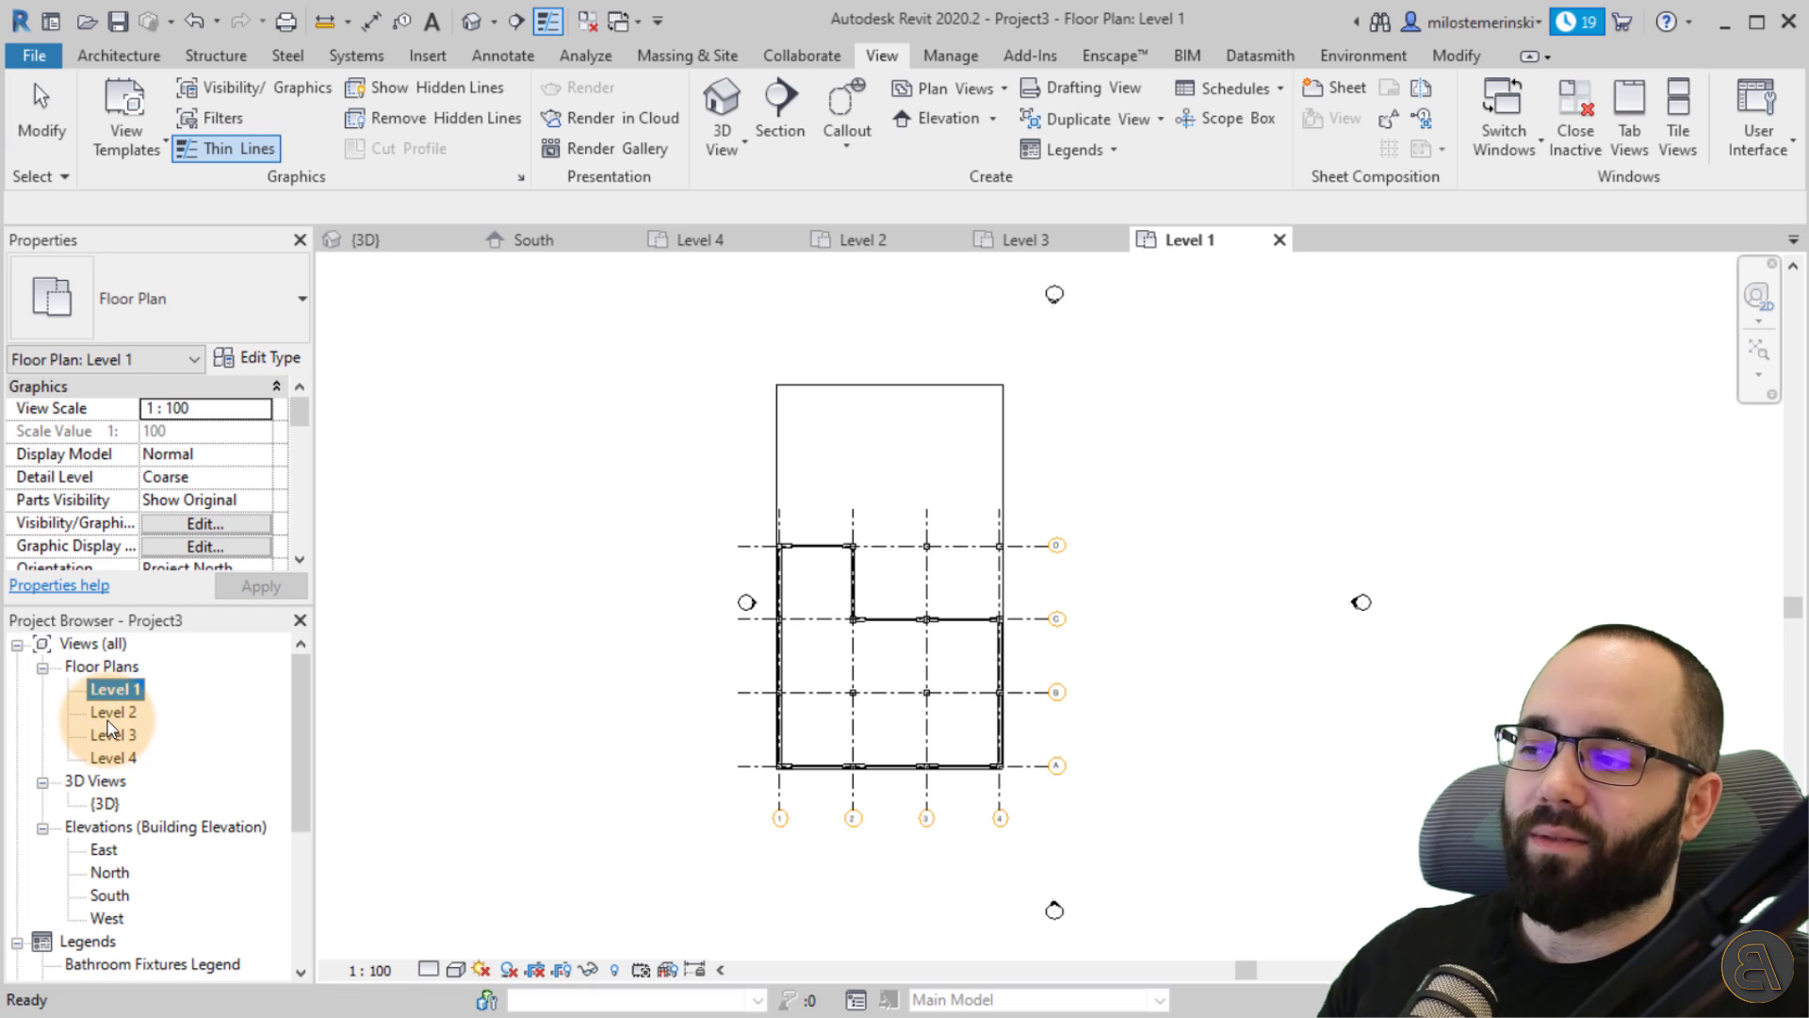
# Switch to the 3D view and orbit the model to examine the rear of the building with its levels.
pyautogui.click(114, 759)
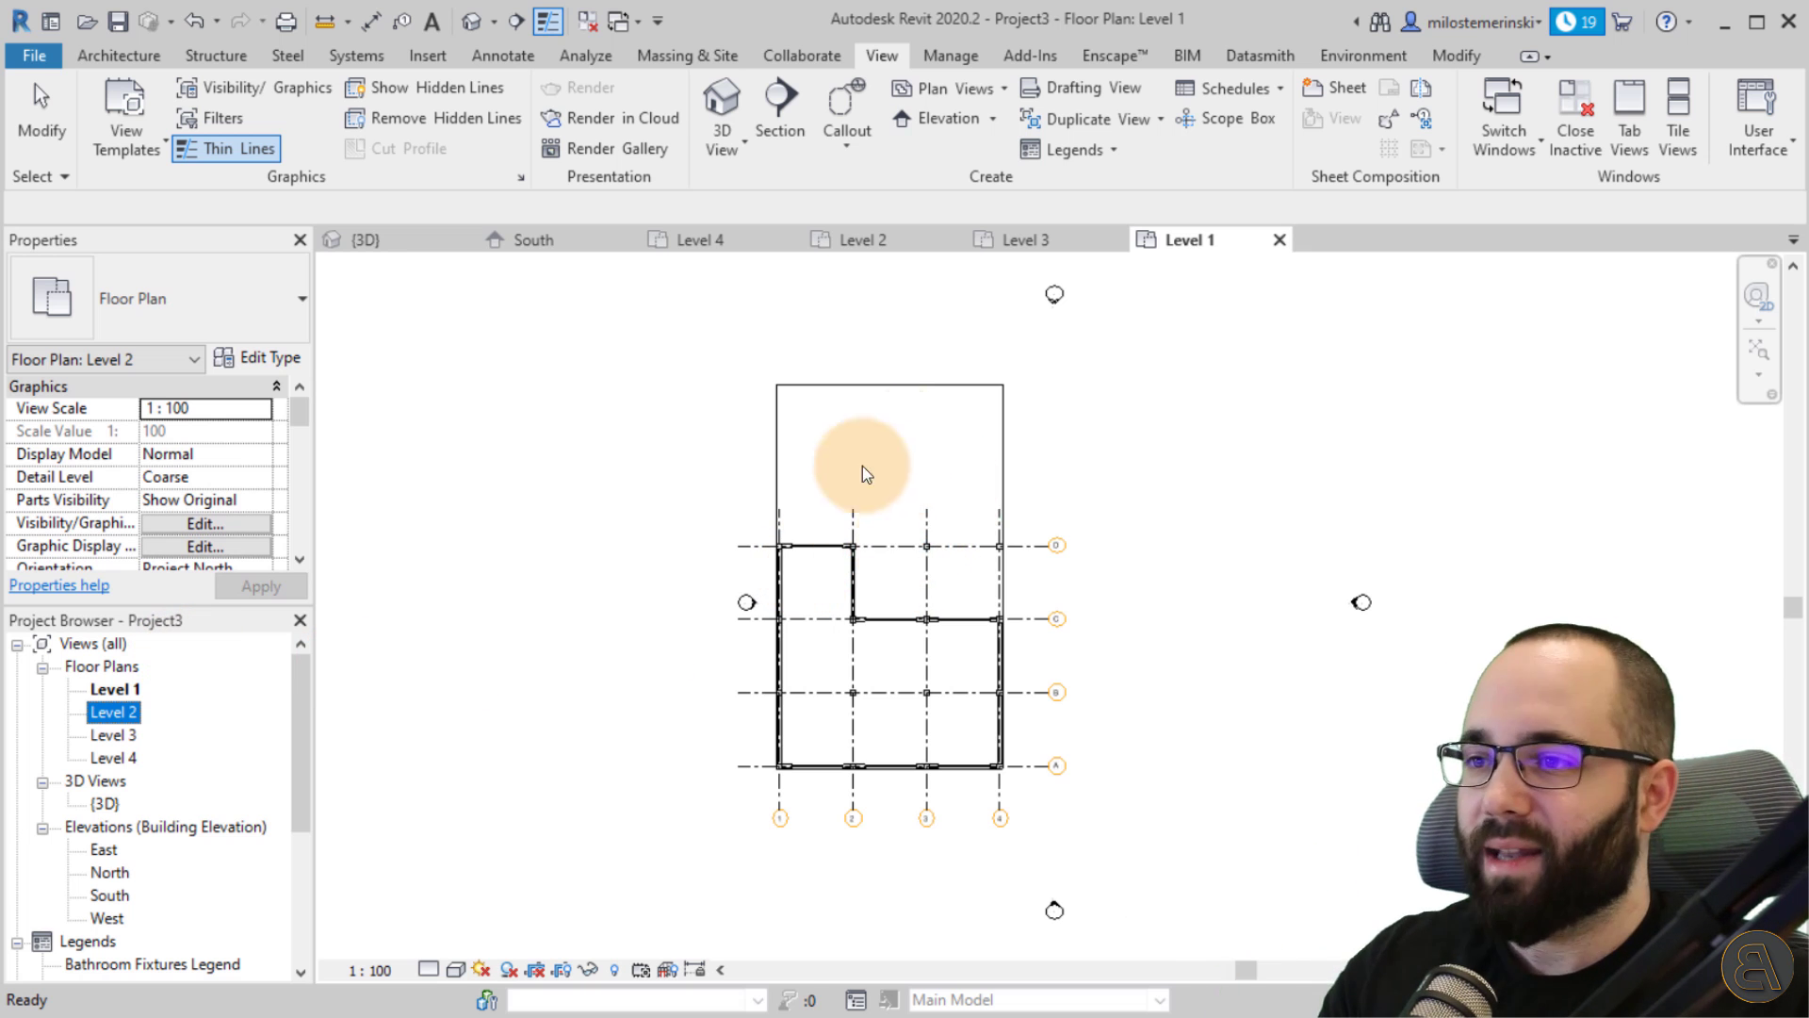
pyautogui.click(356, 239)
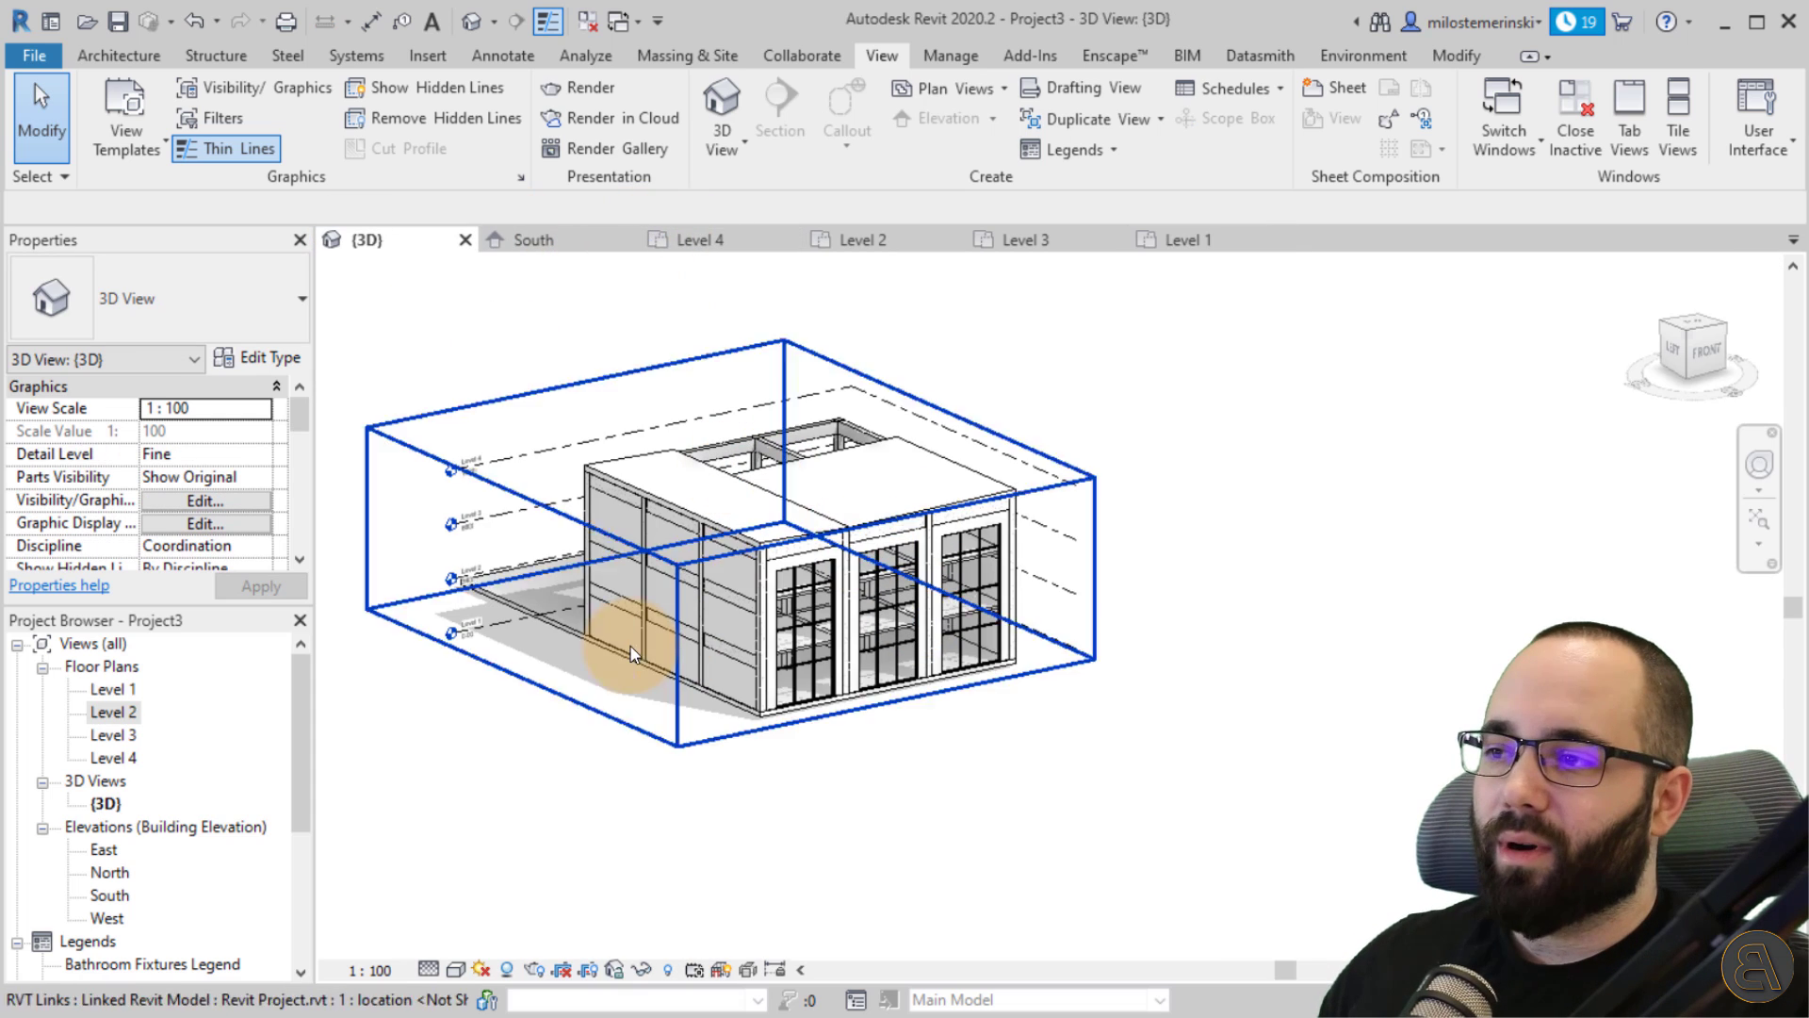
pyautogui.keyDown('shift'); pyautogui.moveTo(614, 755); pyautogui.dragTo(975, 835, button='middle'); pyautogui.keyUp('shift')
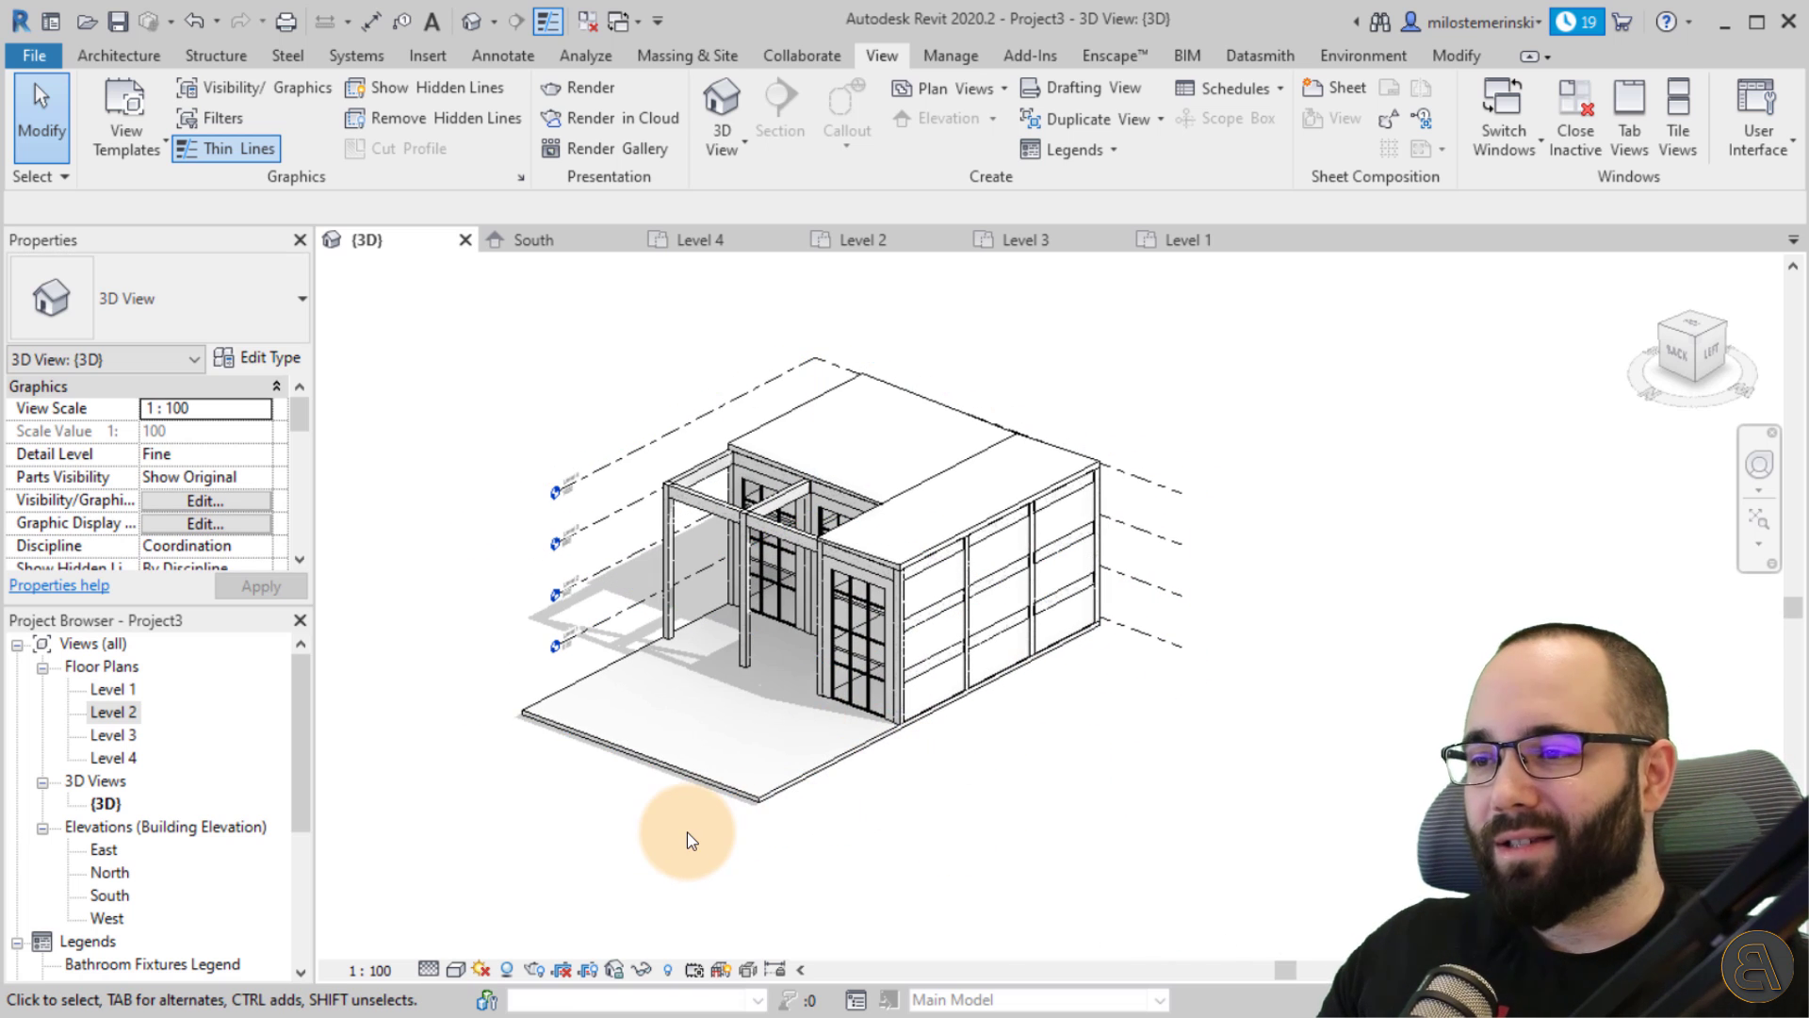
pyautogui.moveTo(687, 839); pyautogui.dragTo(602, 840, button='middle')
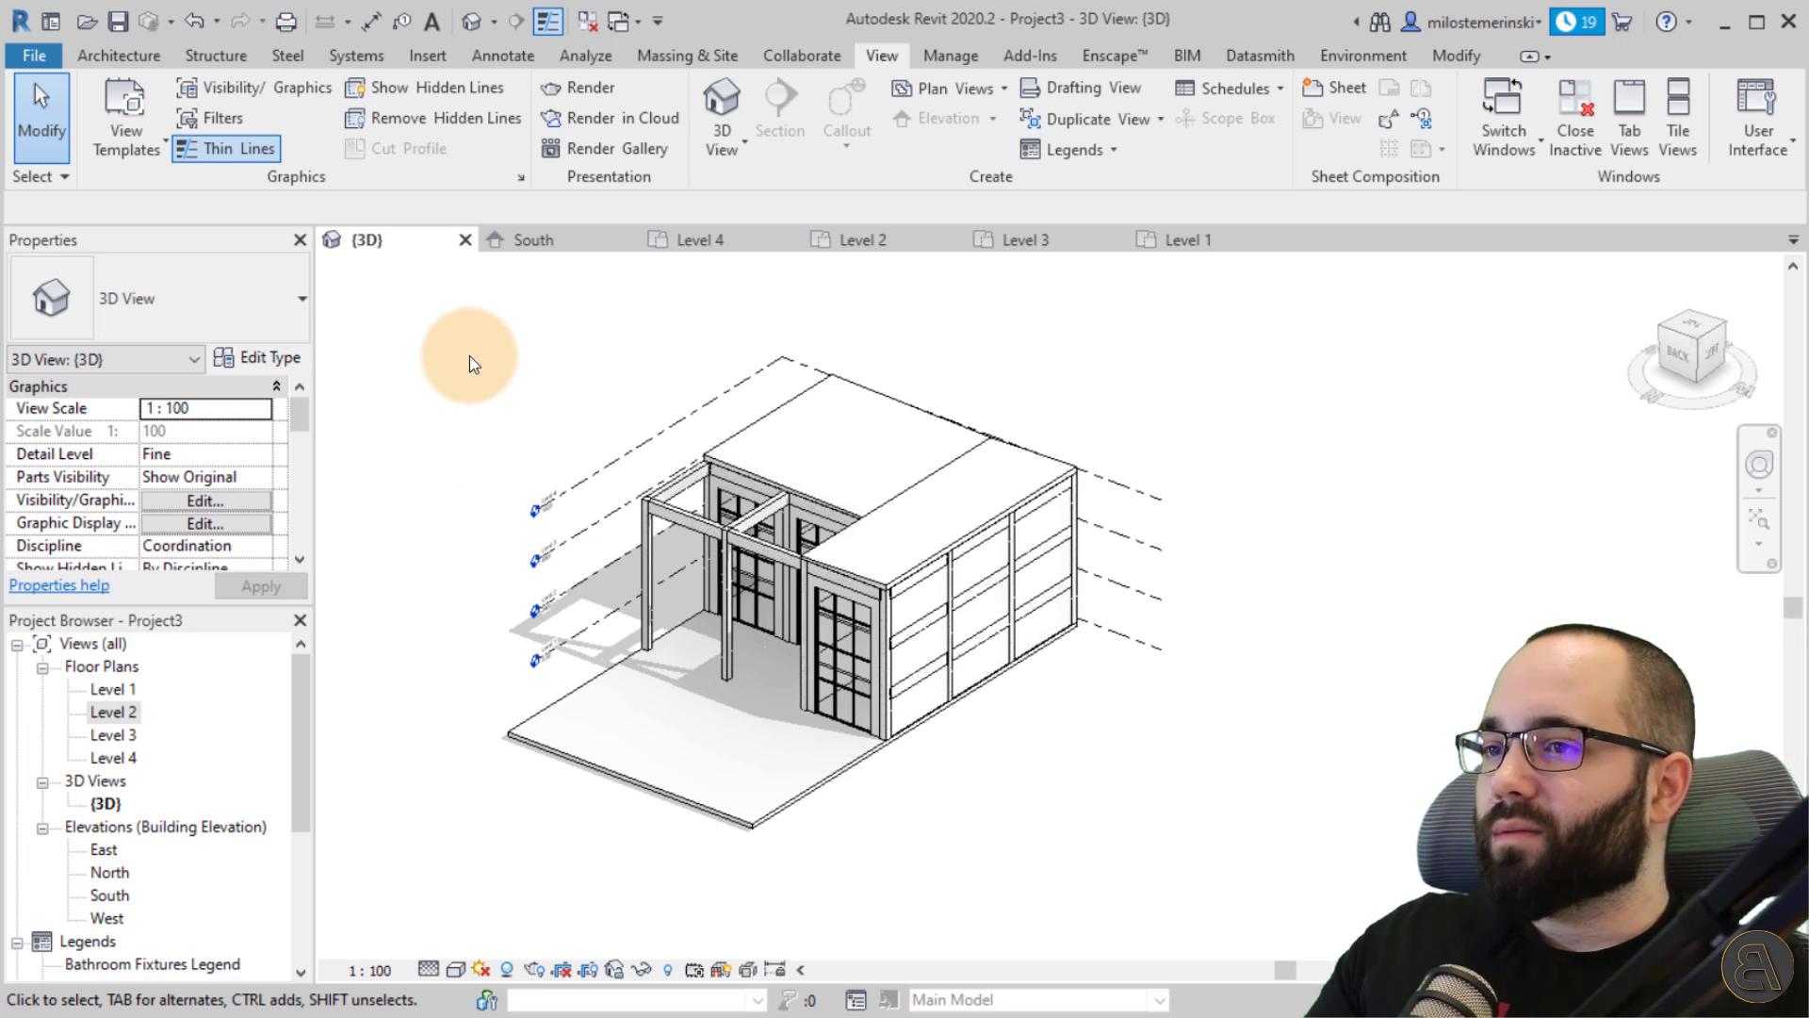
# Open the Level 1 floor plan and frame the linked building with its grids.
pyautogui.click(1166, 240)
pyautogui.moveTo(719, 376); pyautogui.dragTo(591, 474, button='middle')
pyautogui.scroll(3, 816, 614)
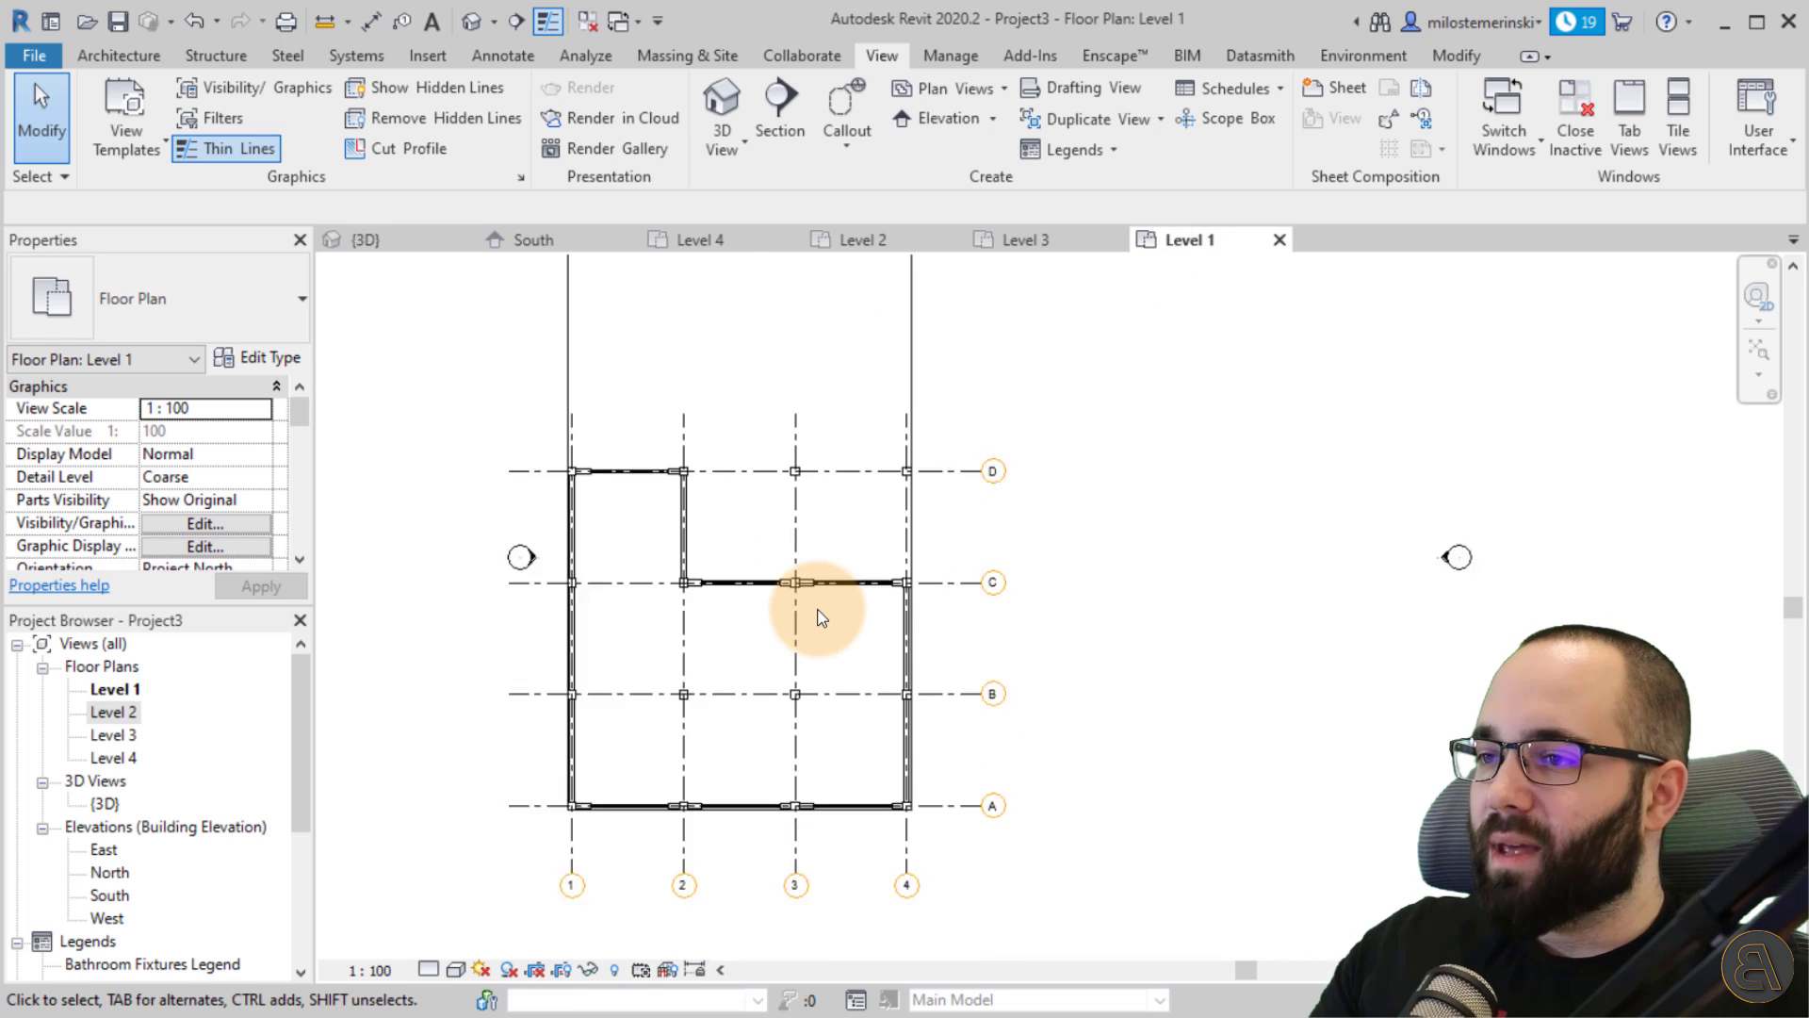
pyautogui.moveTo(695, 654); pyautogui.dragTo(751, 613, button='middle')
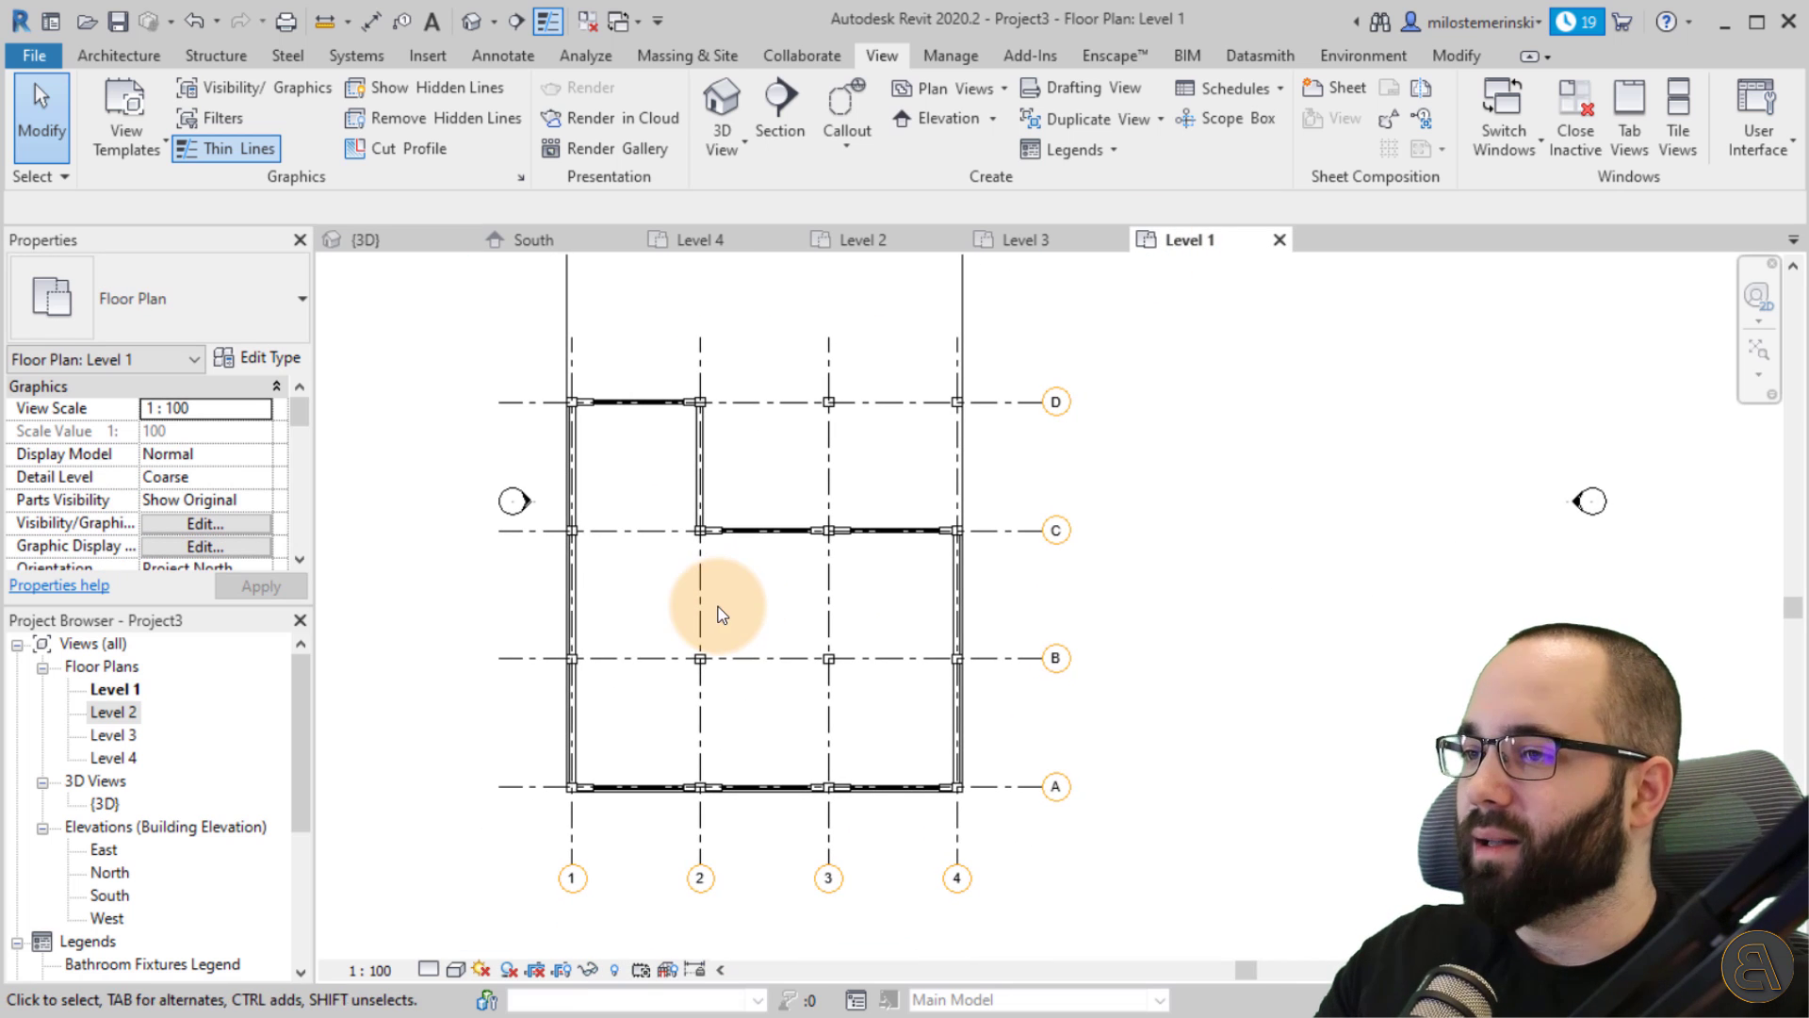
pyautogui.click(279, 530)
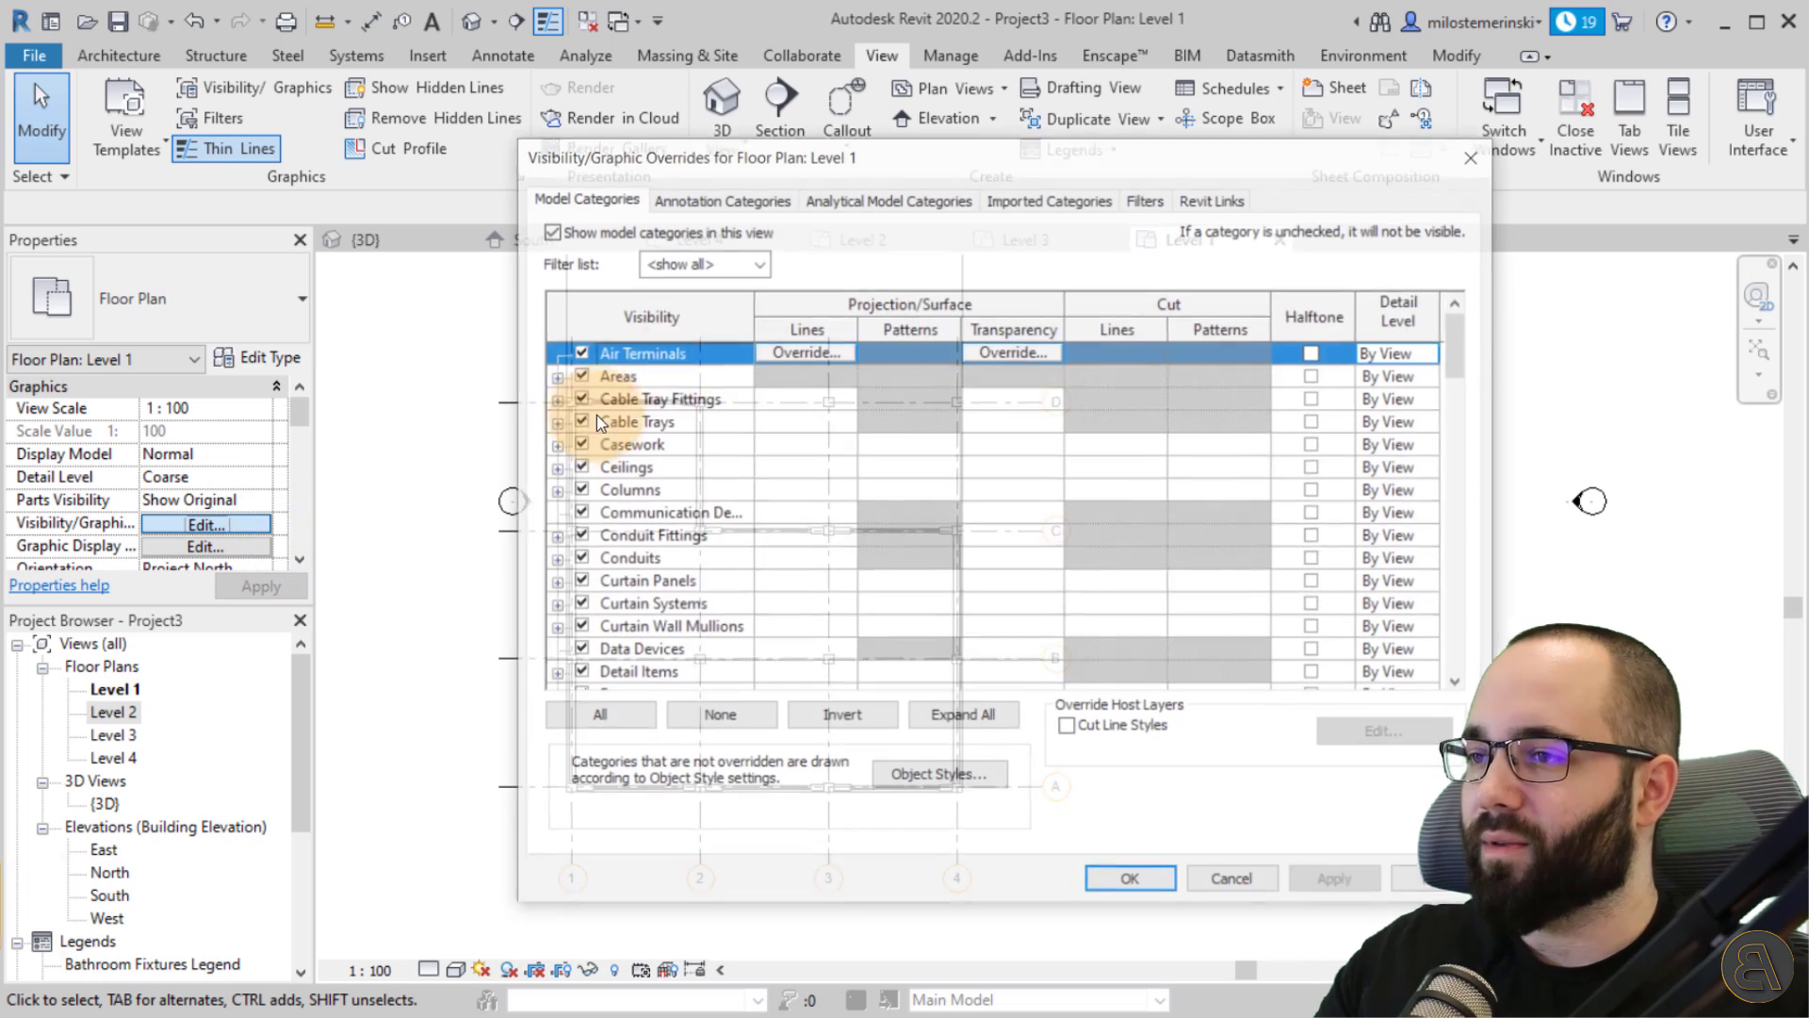
pyautogui.moveTo(910, 182); pyautogui.dragTo(544, 127)
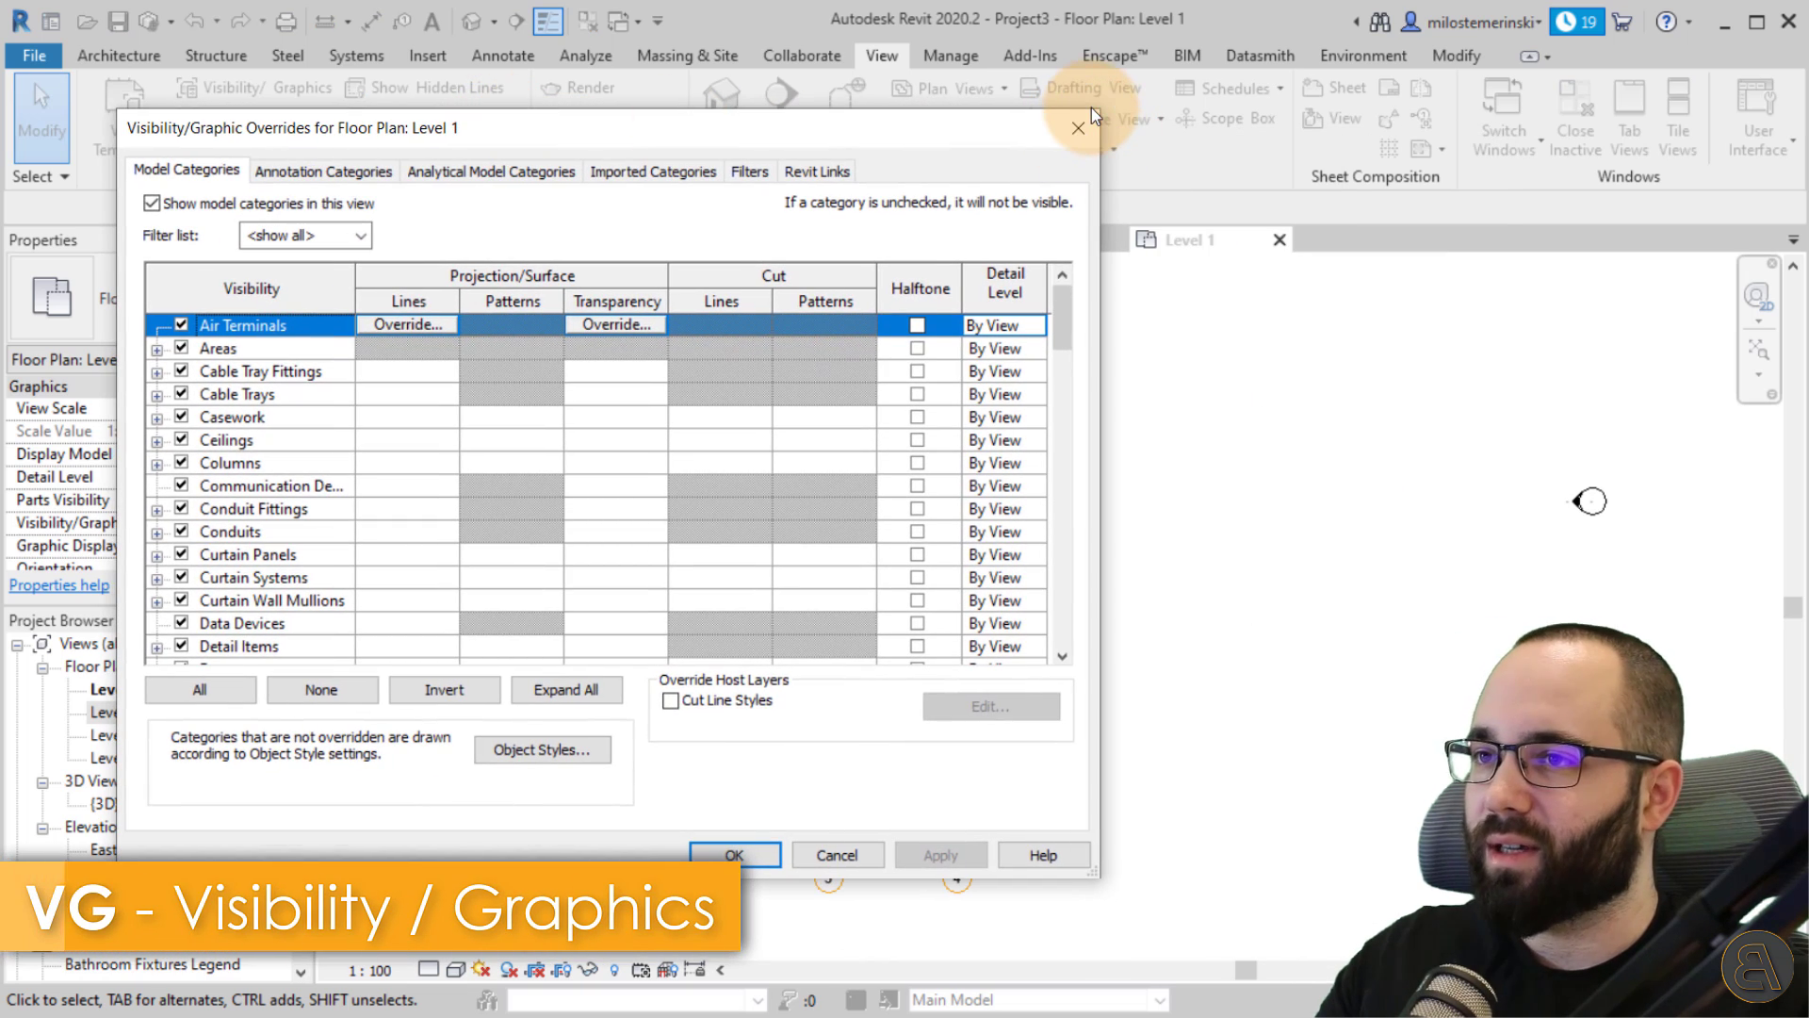
pyautogui.click(1082, 124)
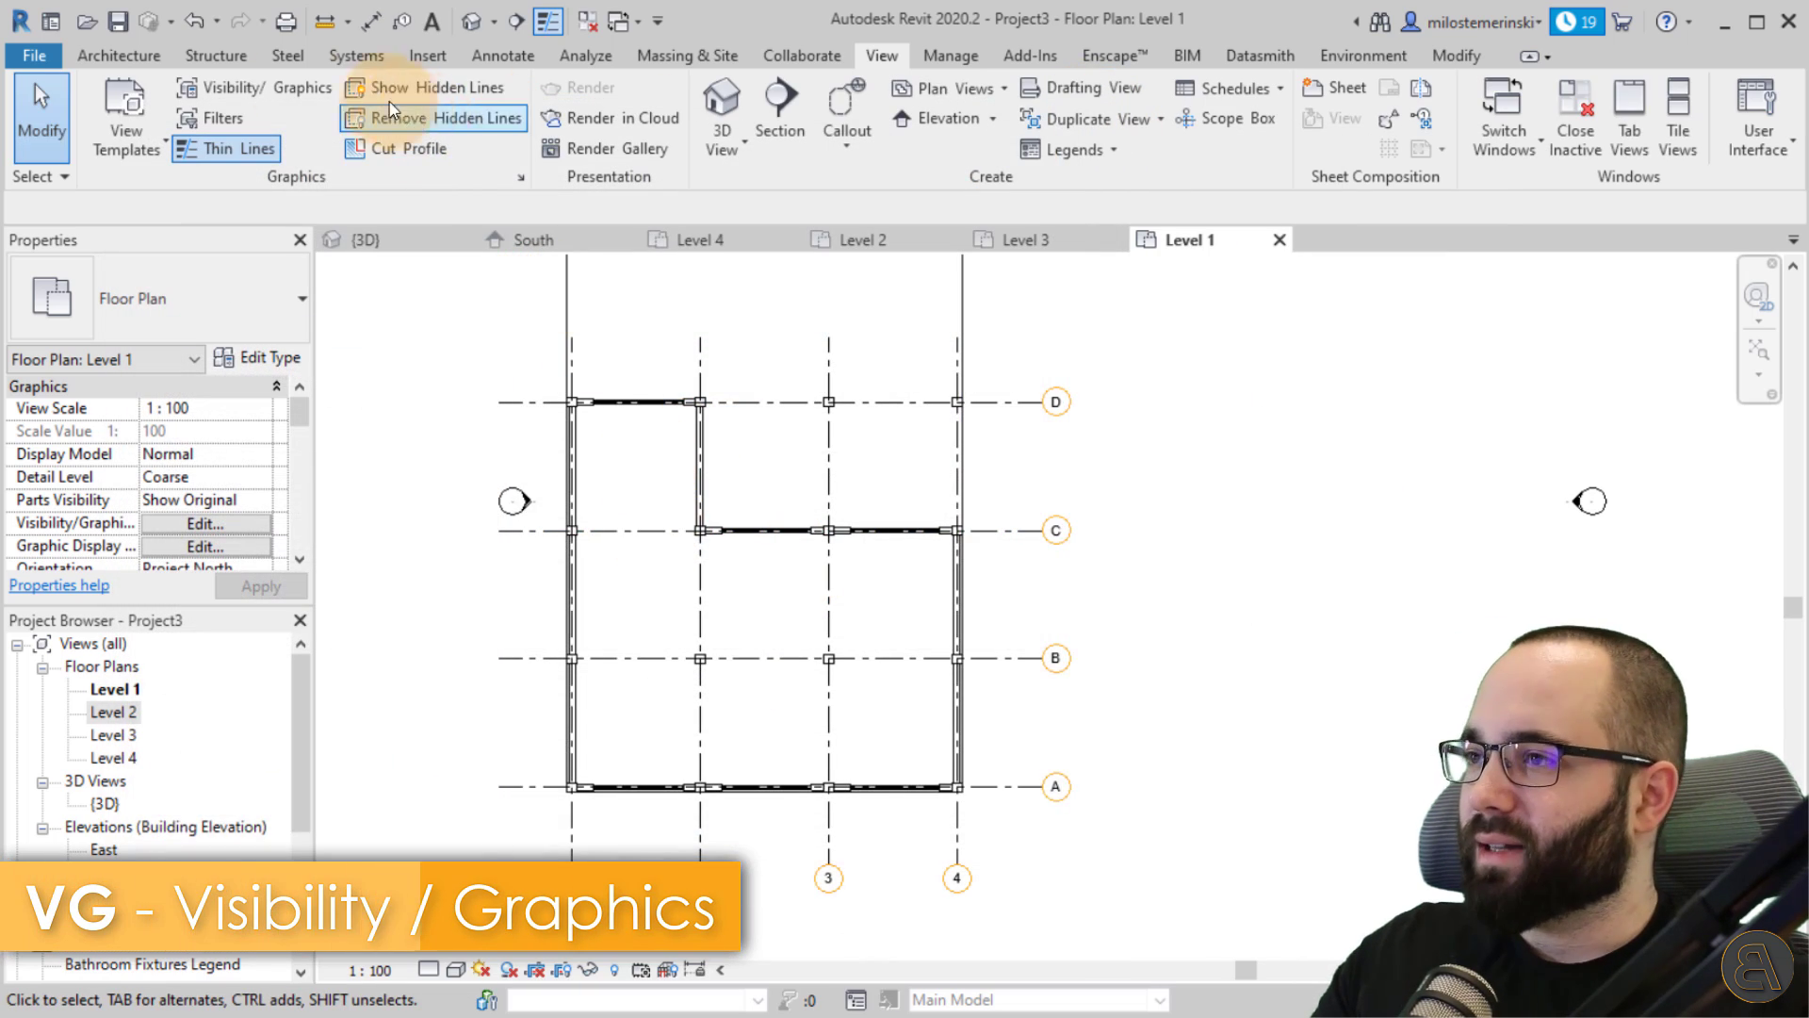
# Place four M_Concrete-Rectangular-Column 450 x 600mm structural columns, two inside the building between grids 1 and 2 and two outside beyond grid 1.
pyautogui.click(119, 56)
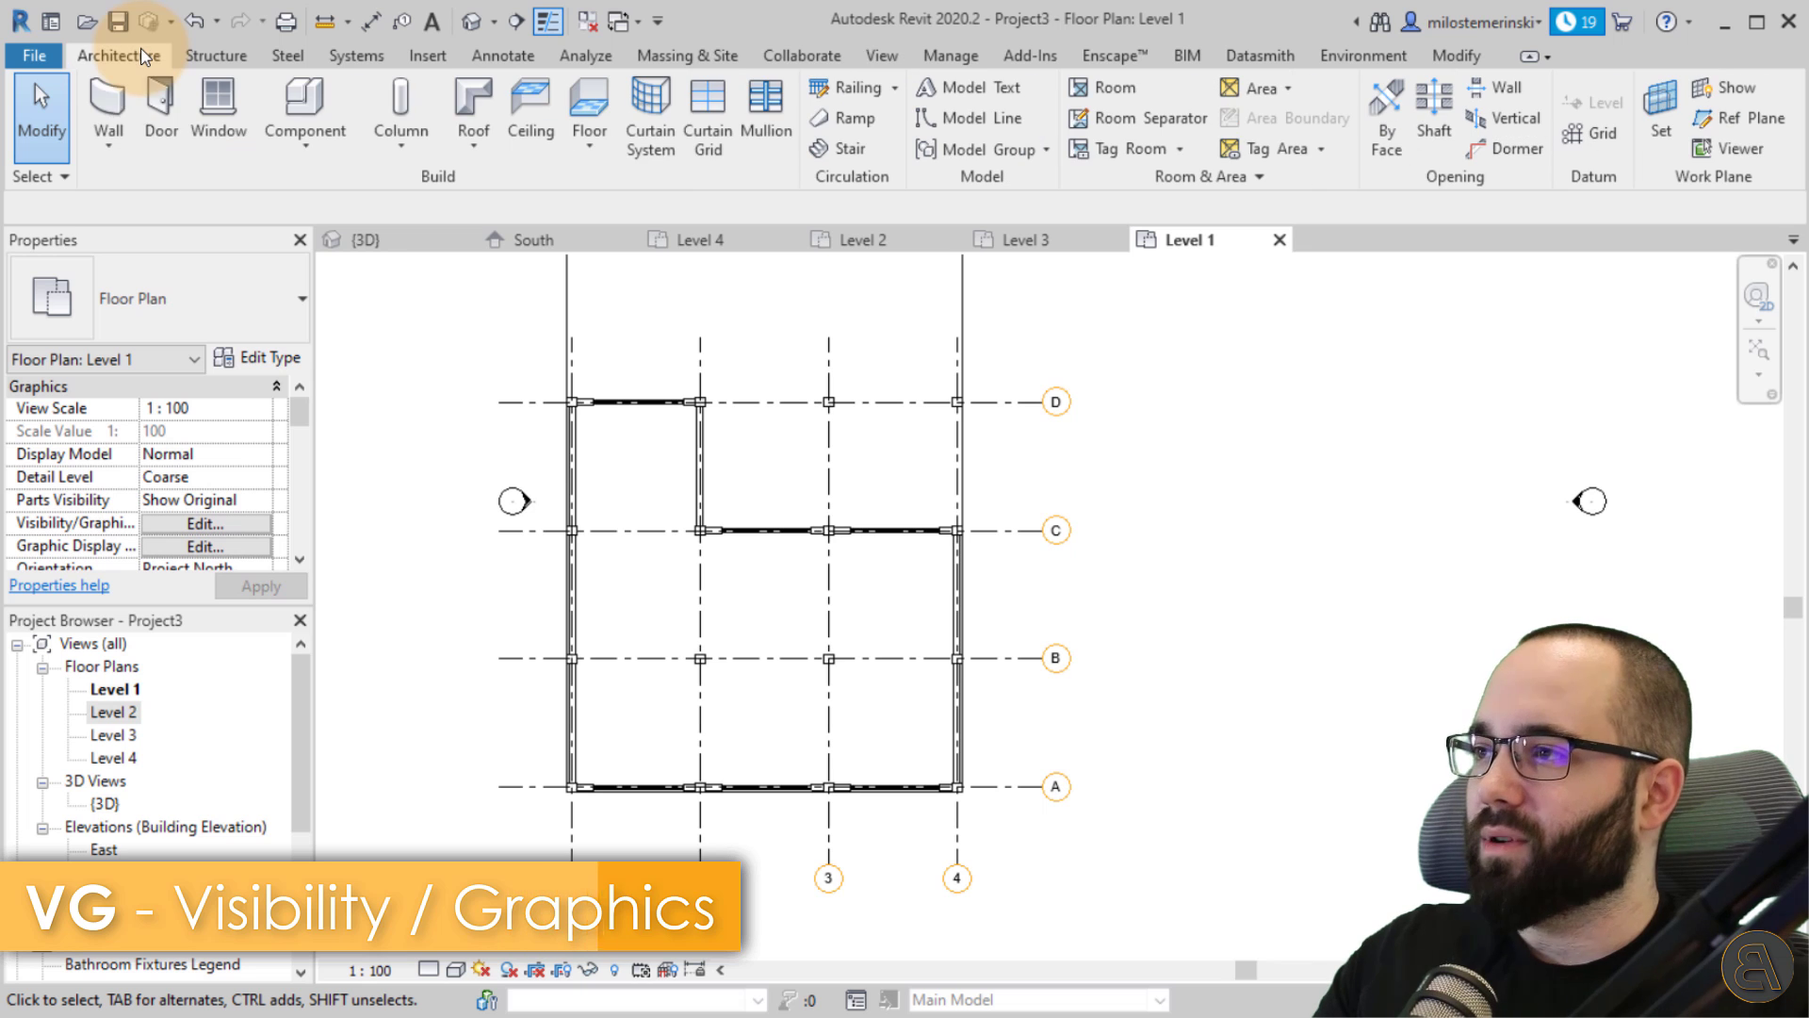
pyautogui.click(214, 56)
pyautogui.click(228, 100)
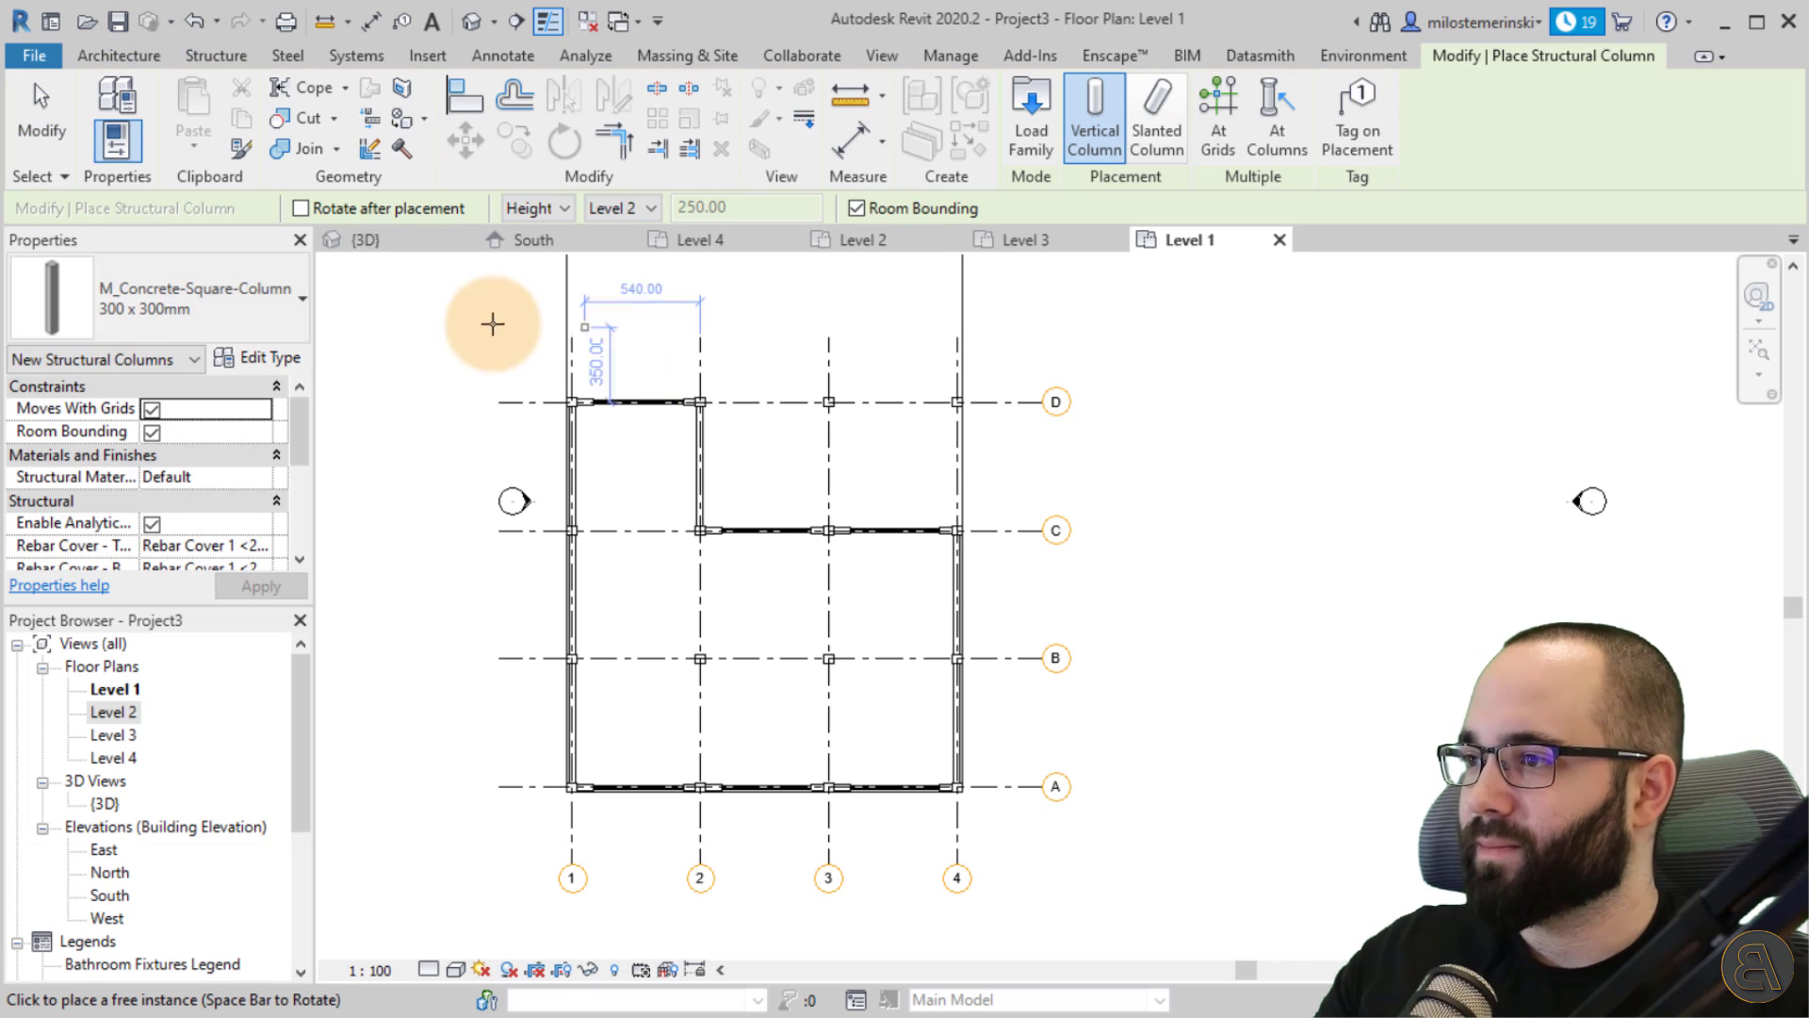
pyautogui.click(216, 298)
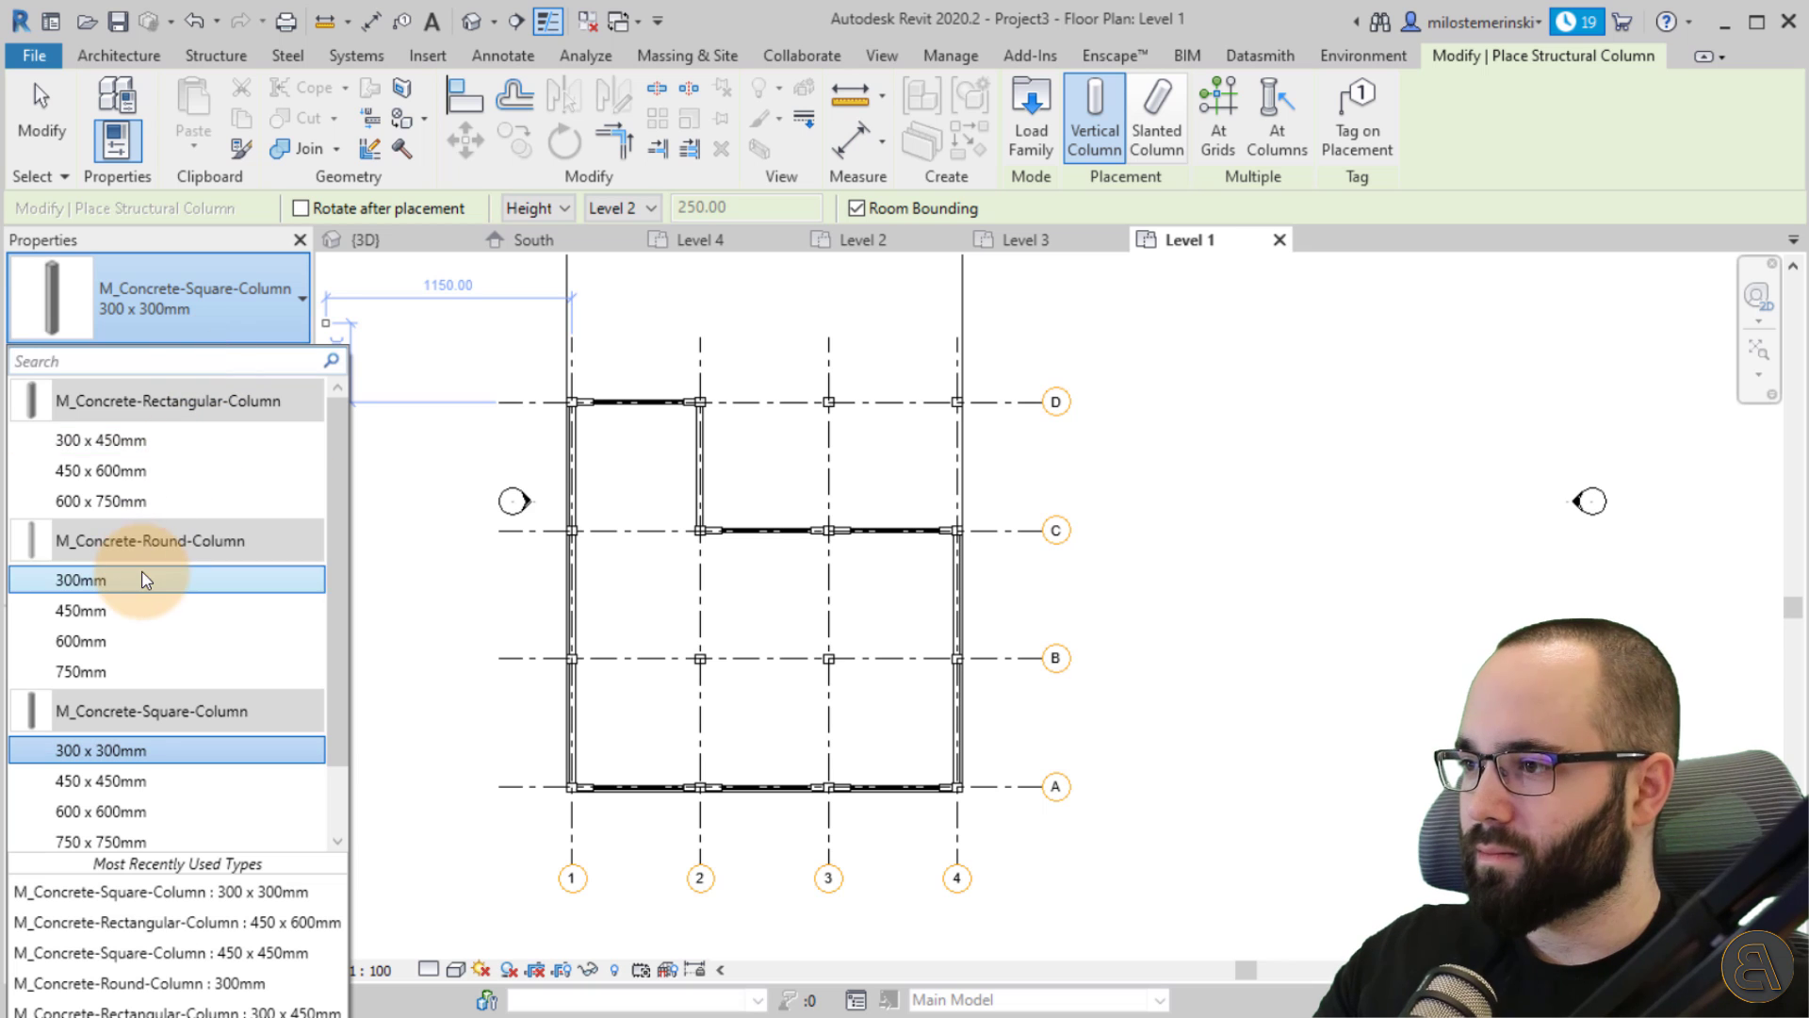
pyautogui.click(109, 470)
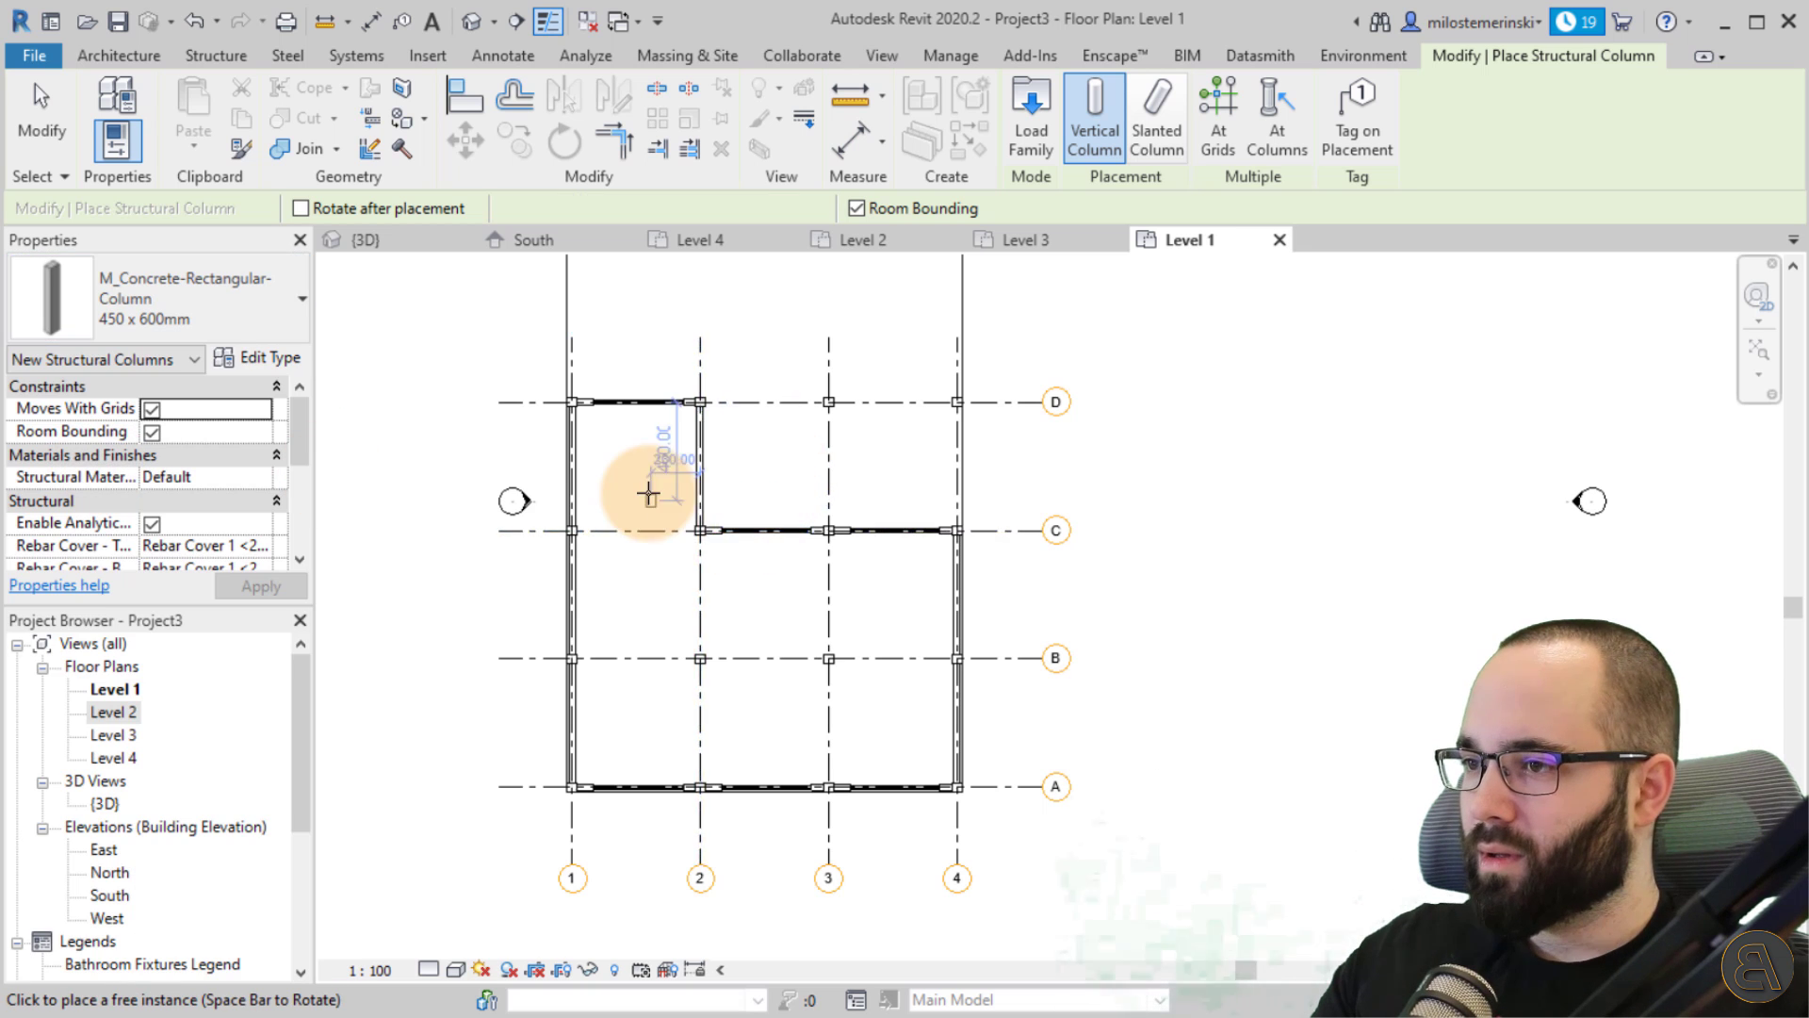
pyautogui.scroll(3, 637, 476)
pyautogui.click(596, 418)
pyautogui.scroll(-4, 623, 685)
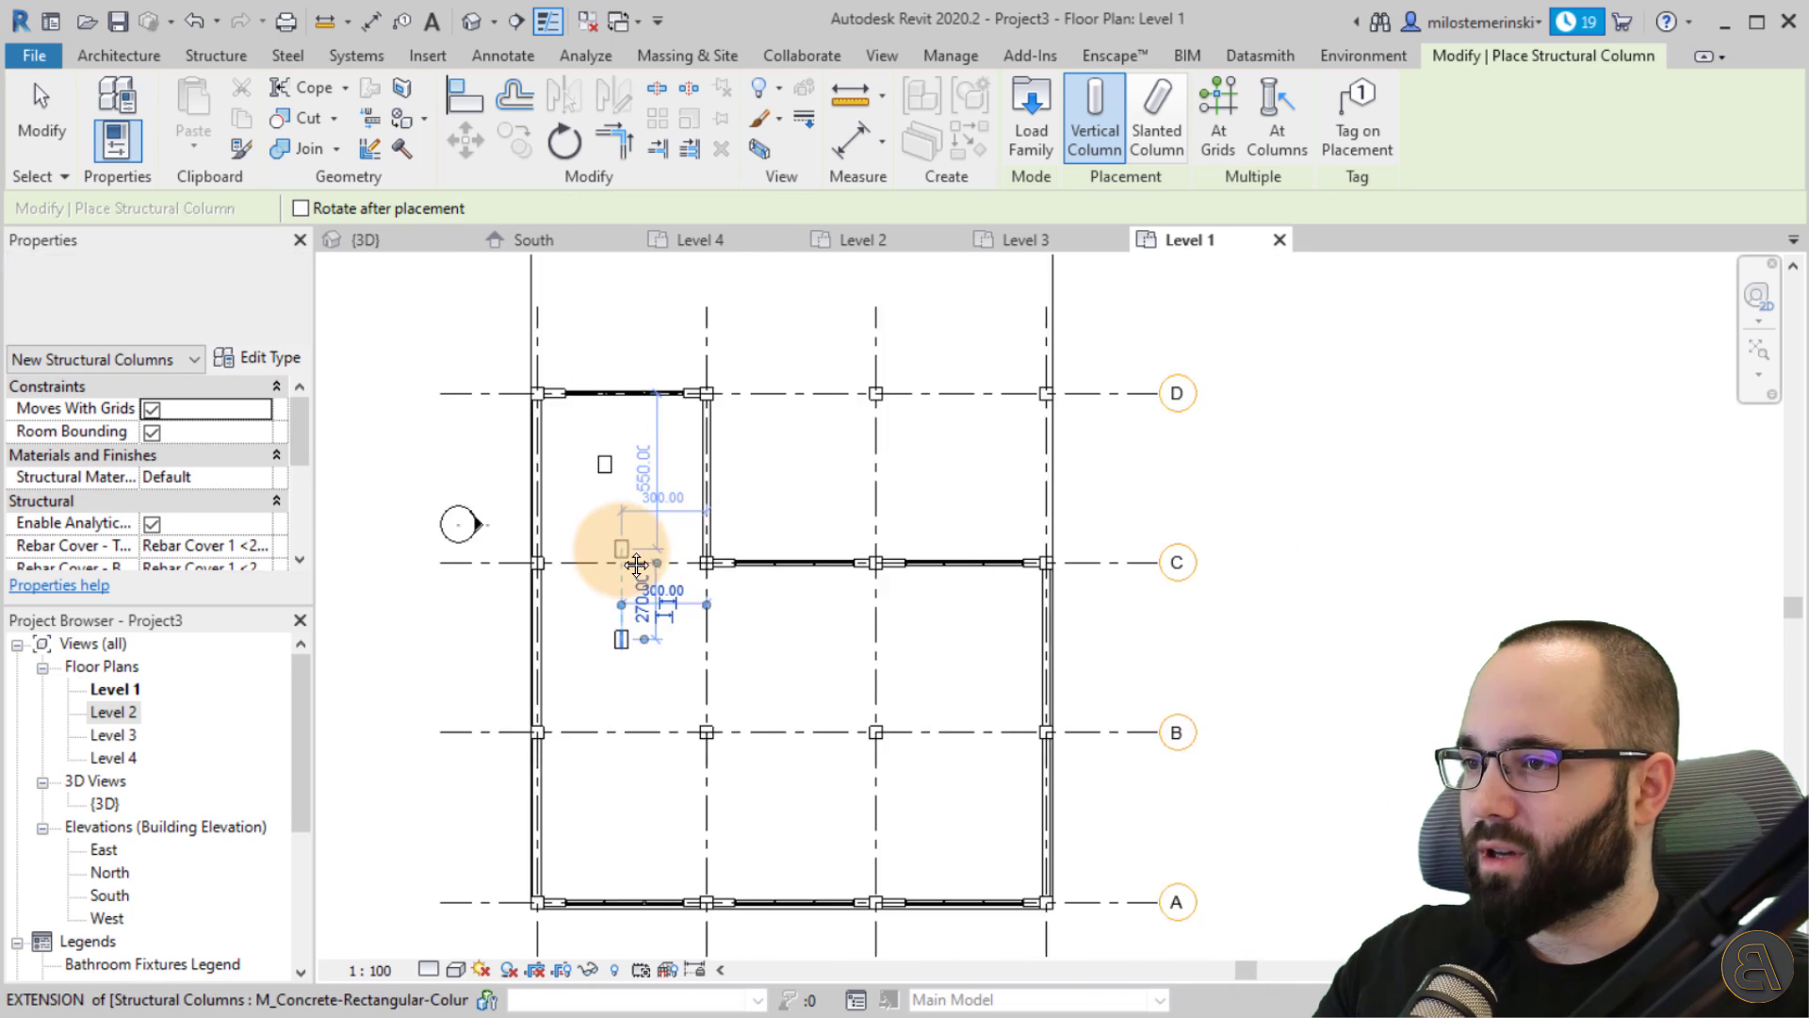
pyautogui.click(631, 459)
pyautogui.press('Escape')
pyautogui.press('Escape')
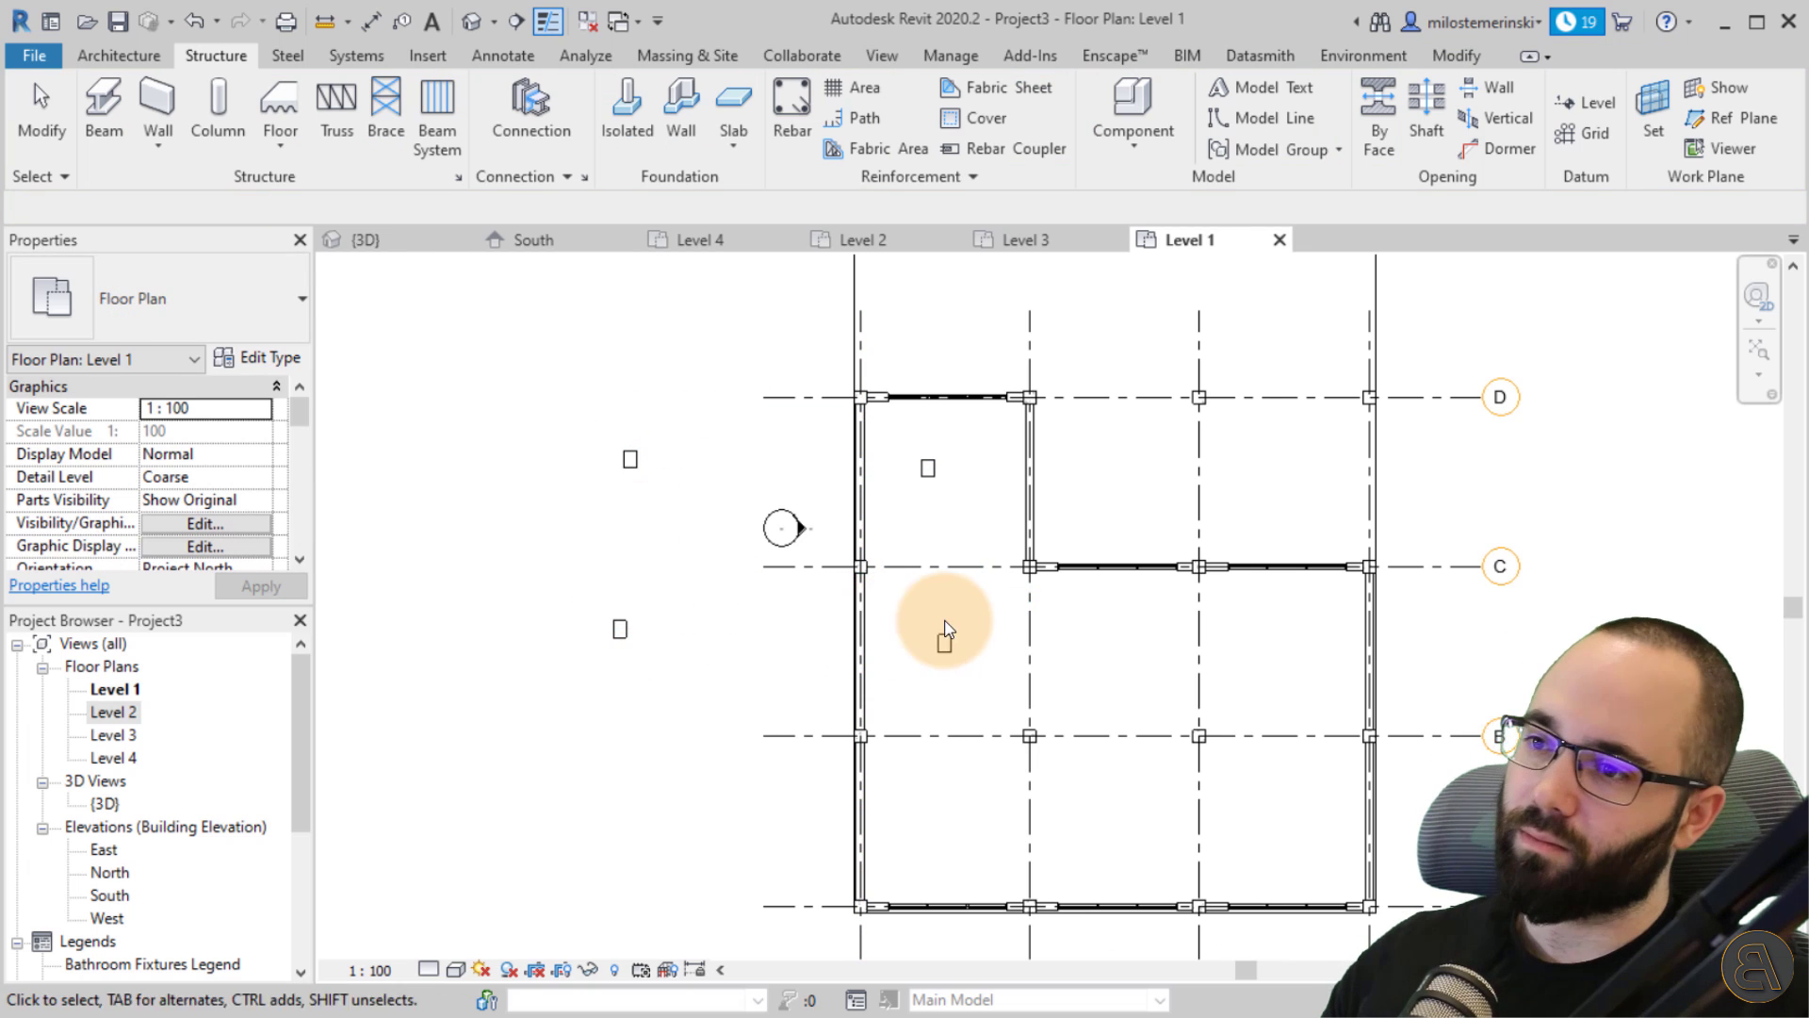
# Hide the Structural Columns category in the Level 1 plan's visibility overrides and uncover the plan to check the effect.
pyautogui.moveTo(940, 633); pyautogui.dragTo(788, 539, button='middle')
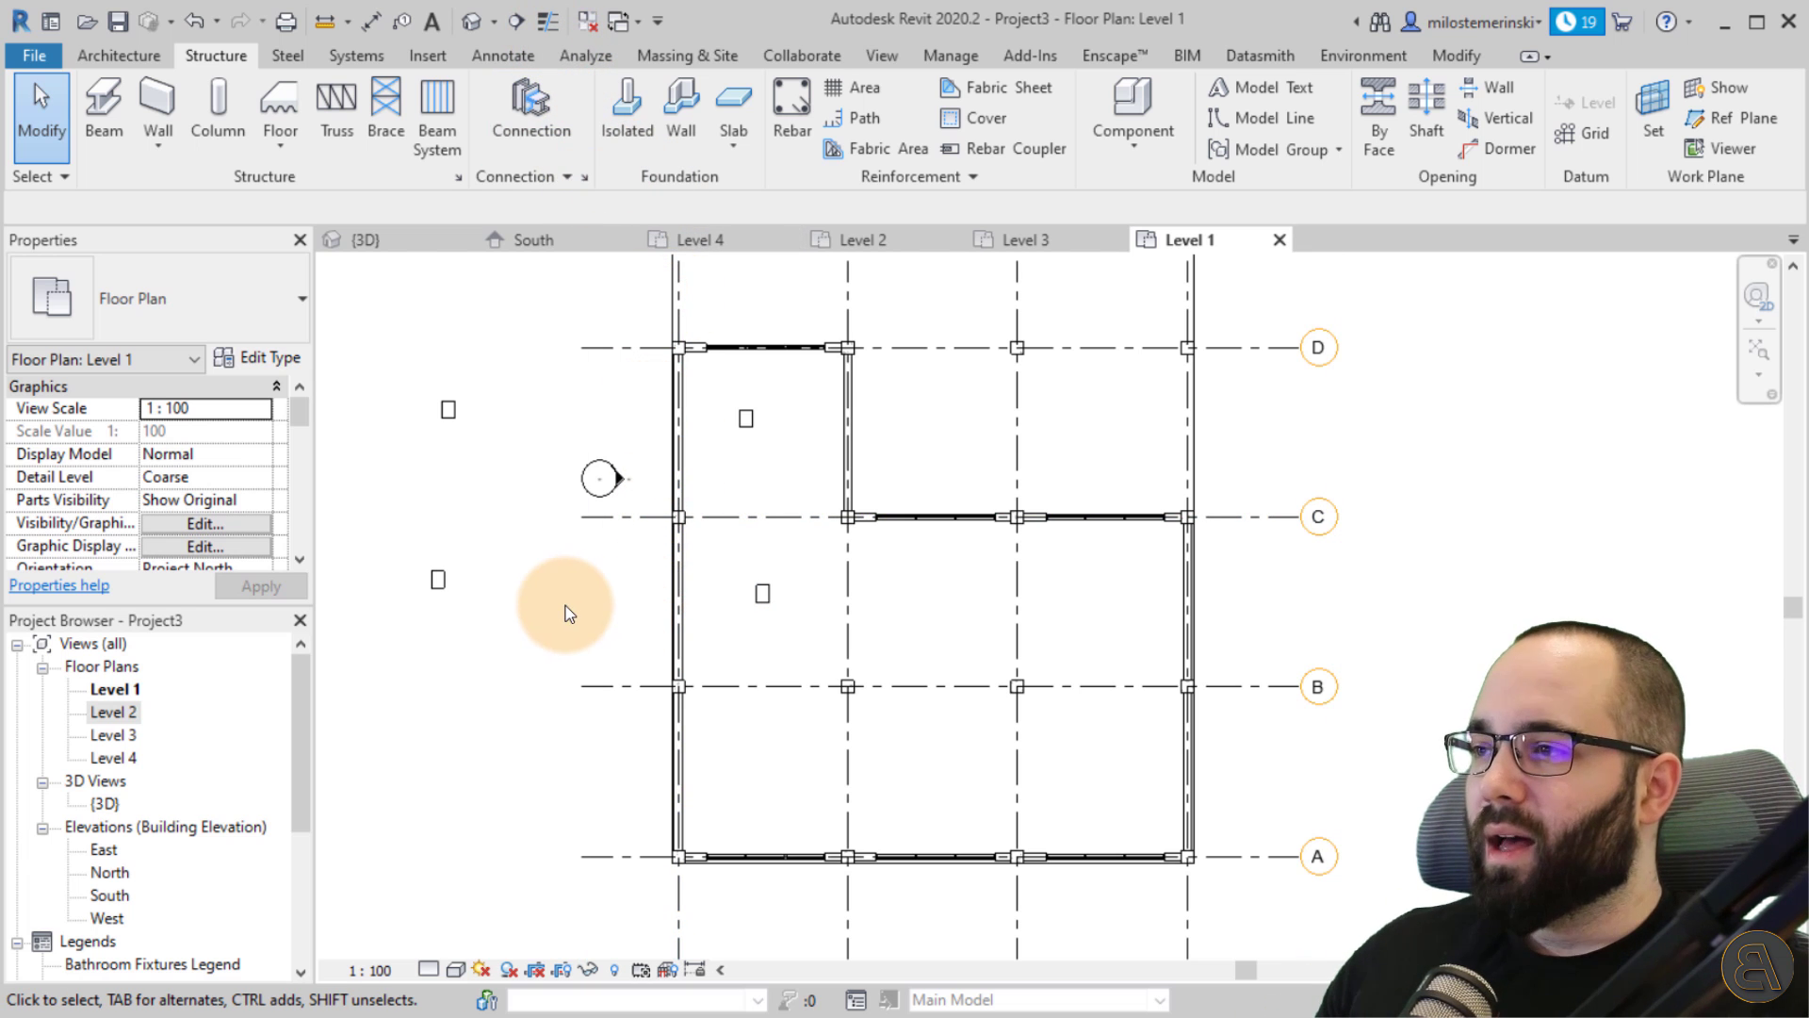
pyautogui.click(209, 525)
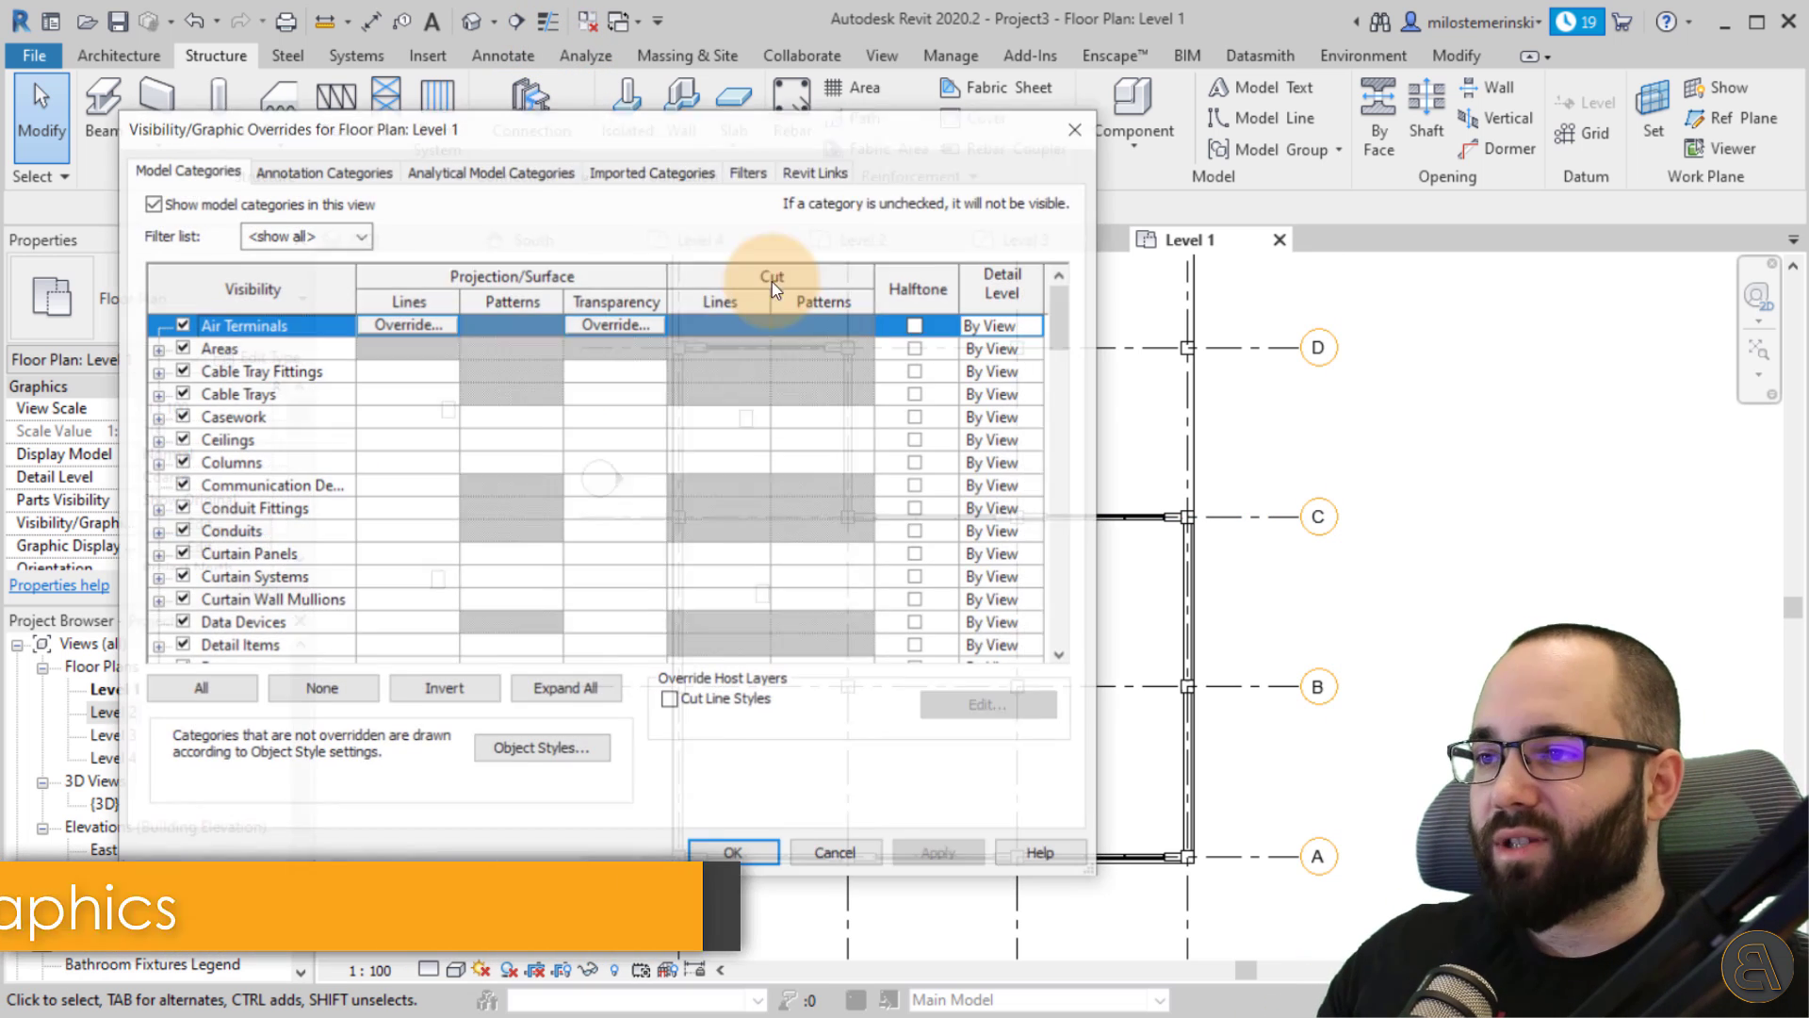
pyautogui.moveTo(795, 122); pyautogui.dragTo(762, 159)
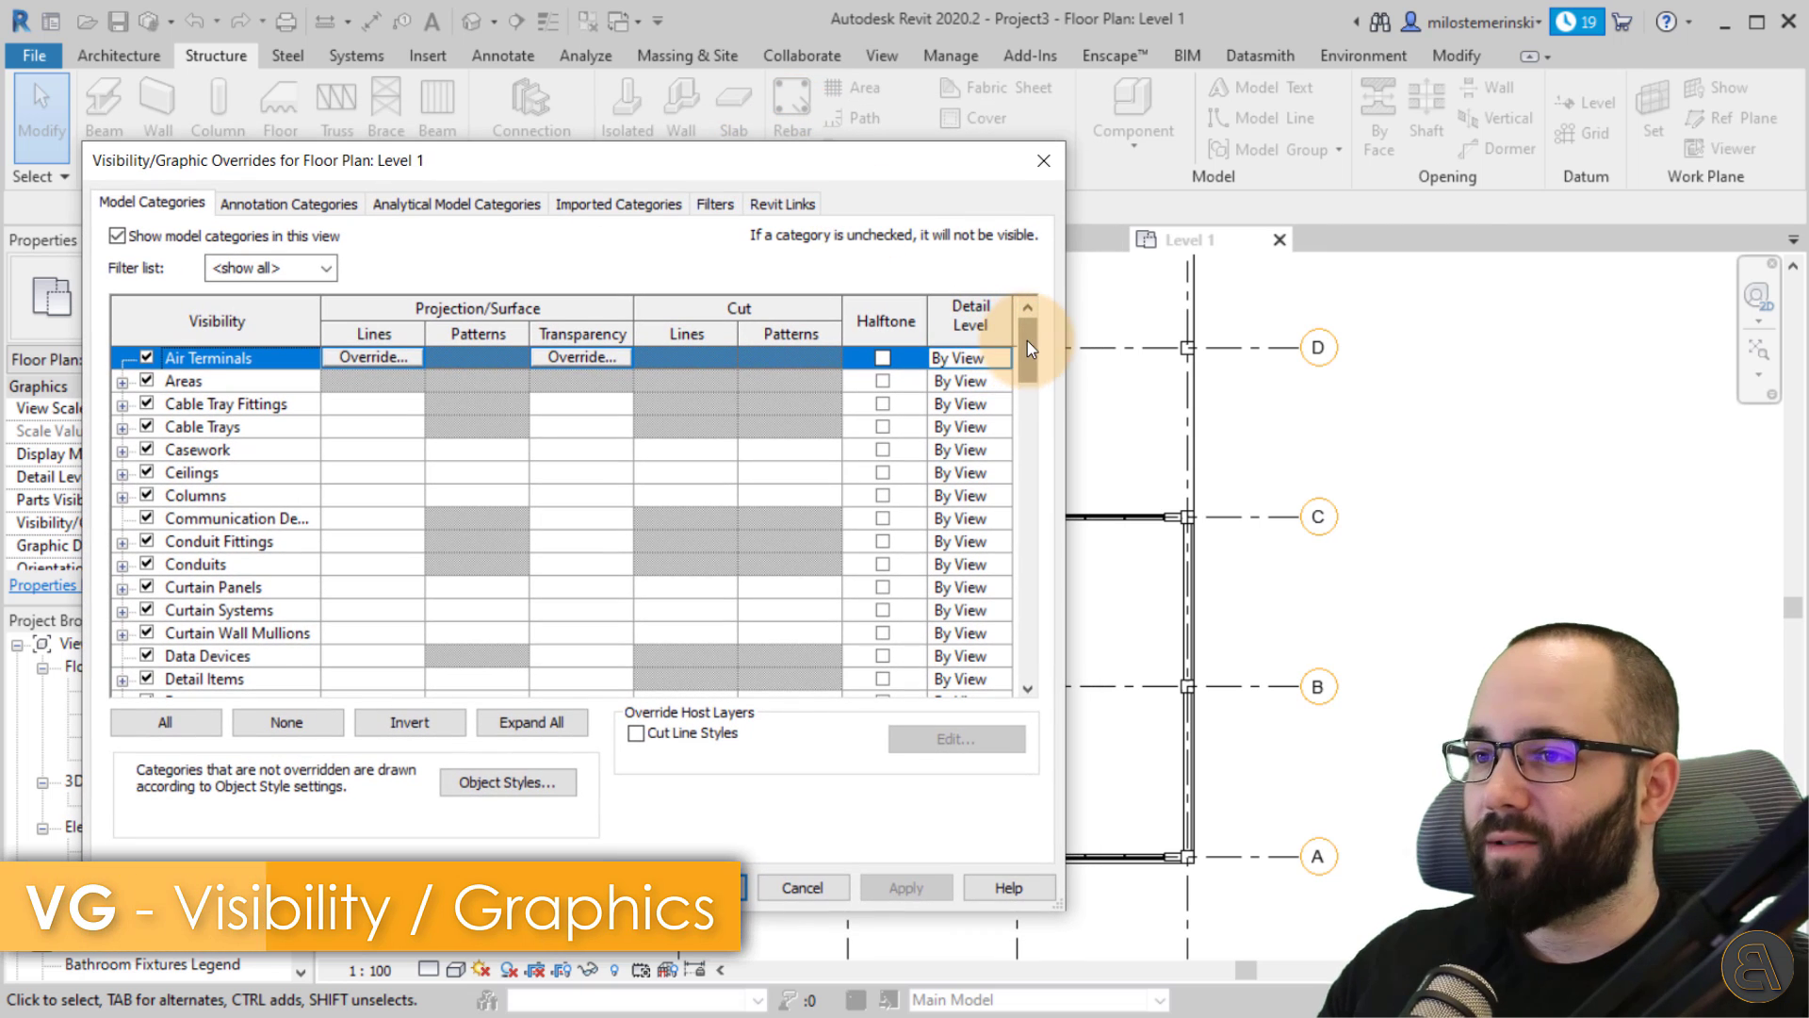
pyautogui.moveTo(1027, 341); pyautogui.dragTo(993, 601)
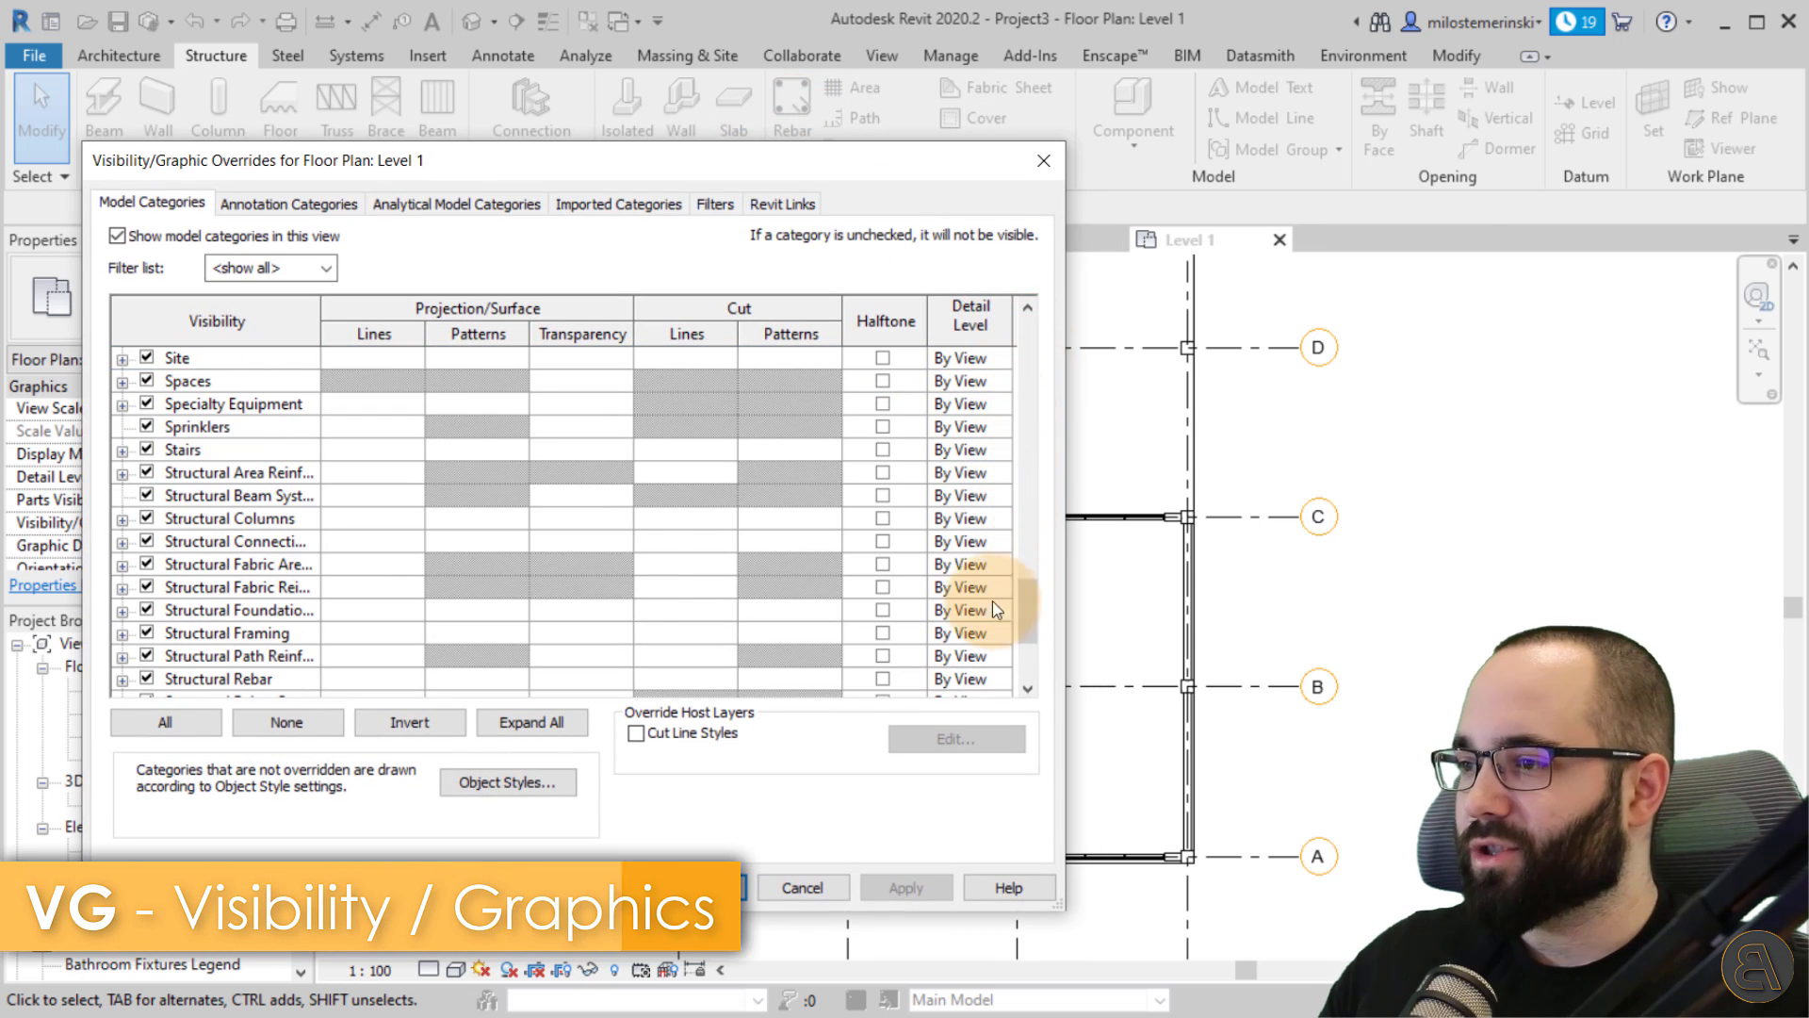
pyautogui.click(147, 519)
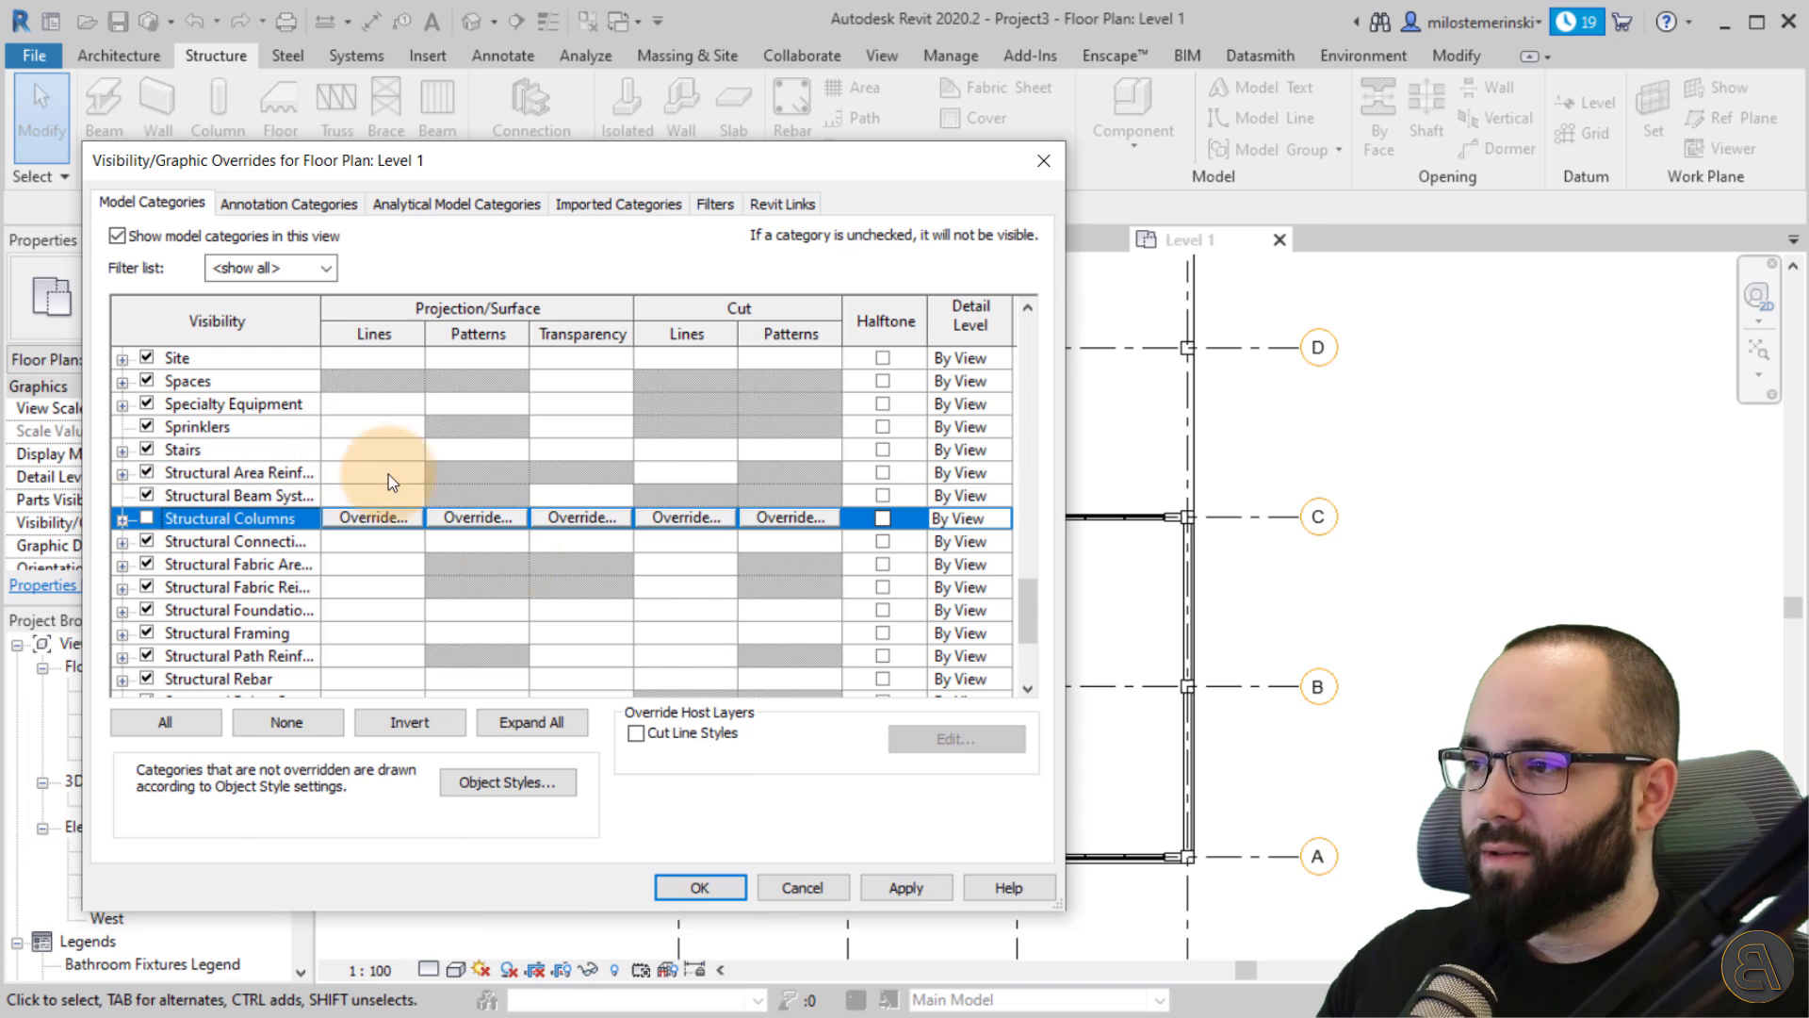
pyautogui.click(909, 886)
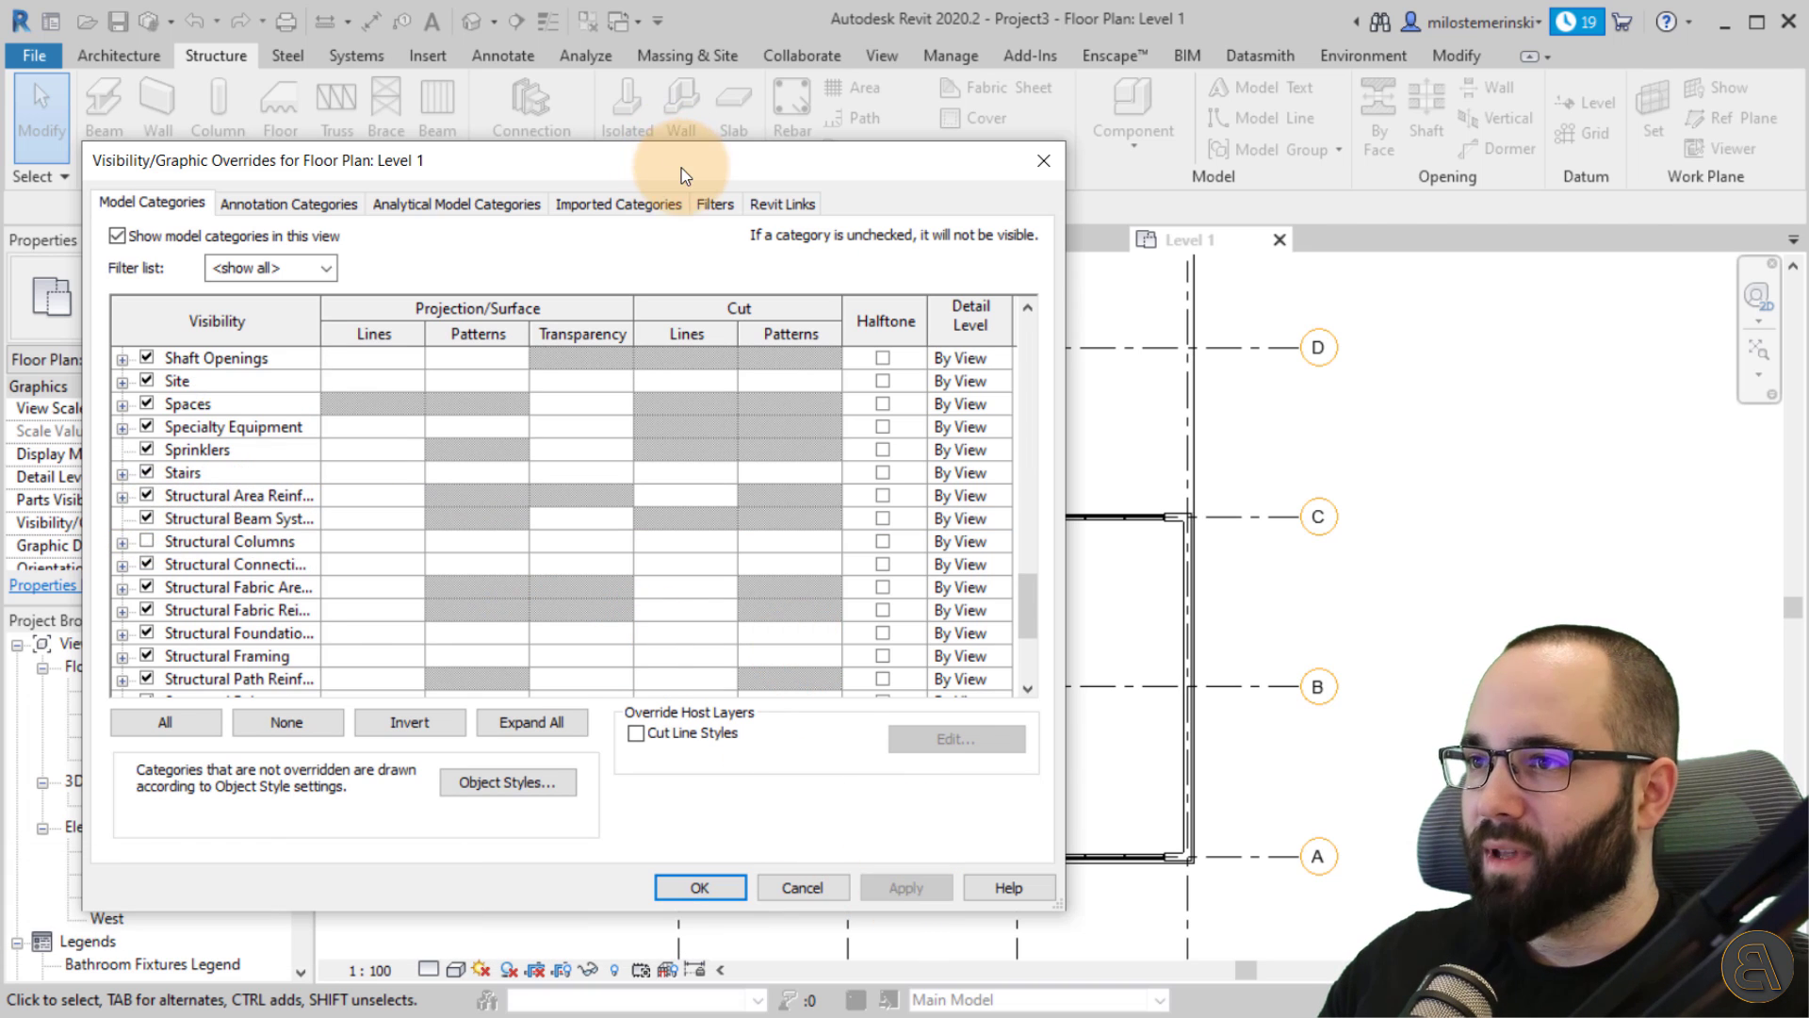
pyautogui.moveTo(682, 166); pyautogui.dragTo(416, 919)
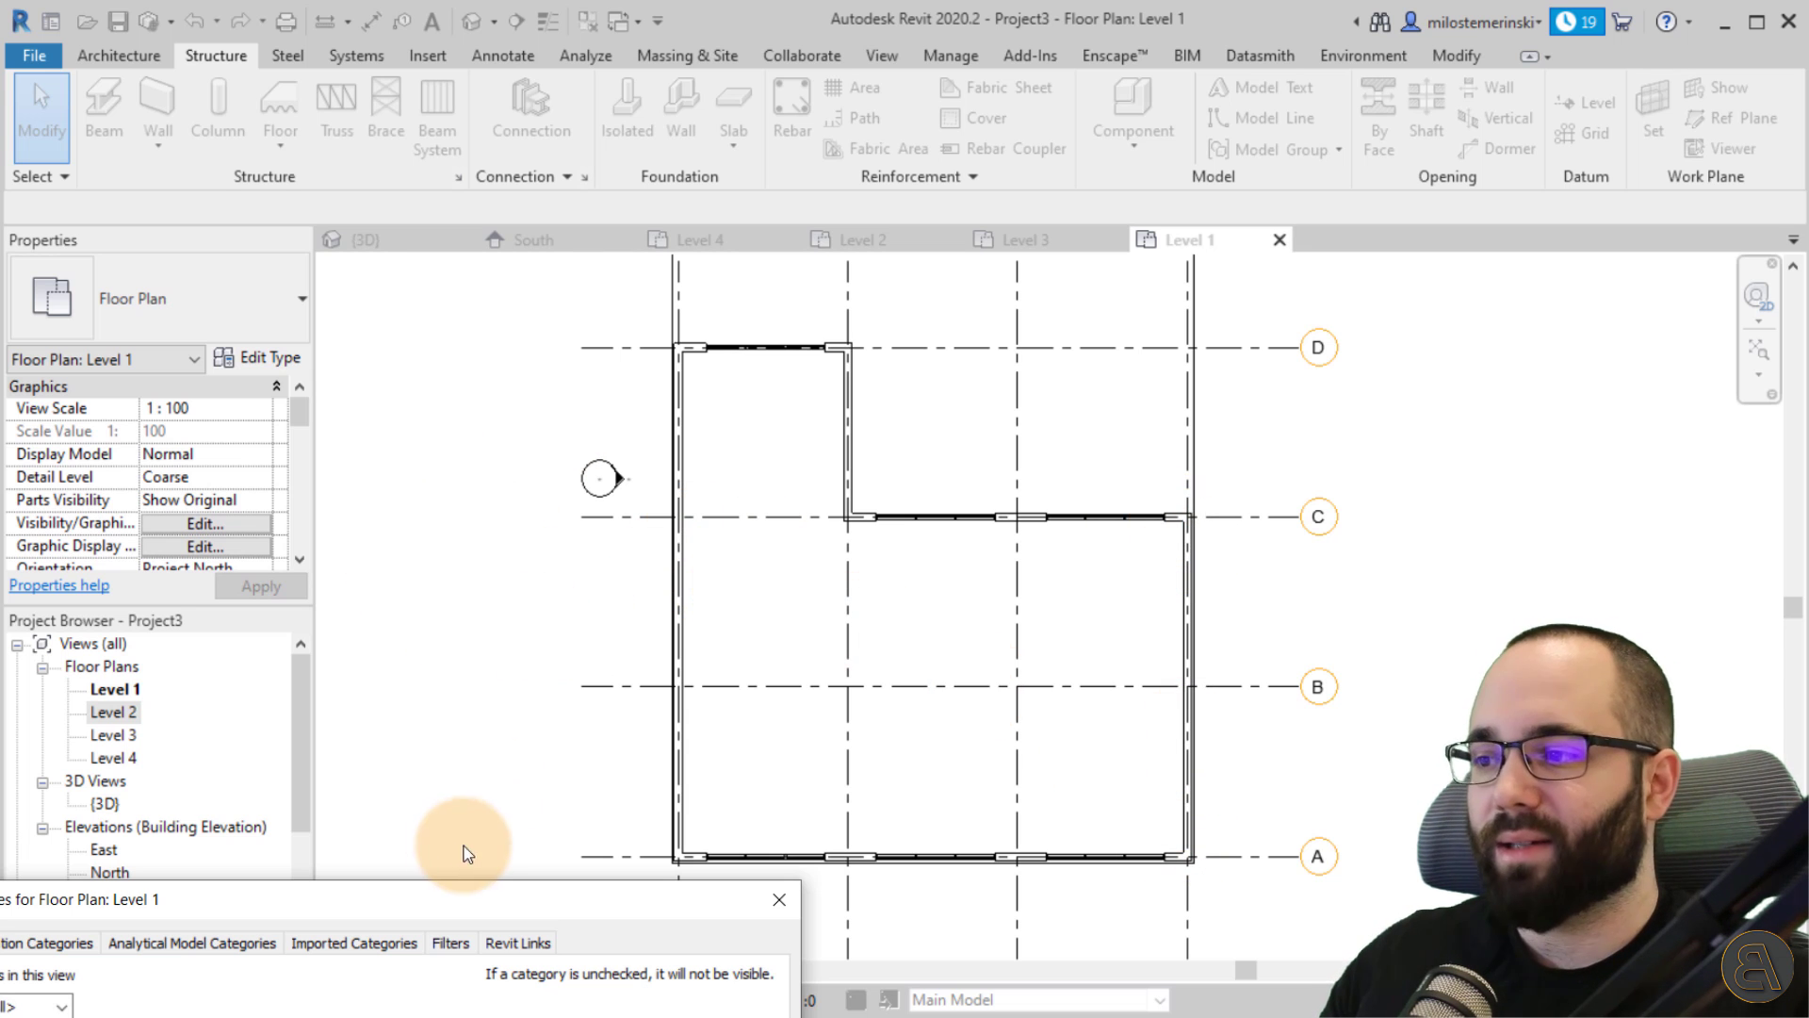
# Make the Structural Columns category visible again in the Level 1 plan.
pyautogui.moveTo(427, 893); pyautogui.dragTo(704, 127)
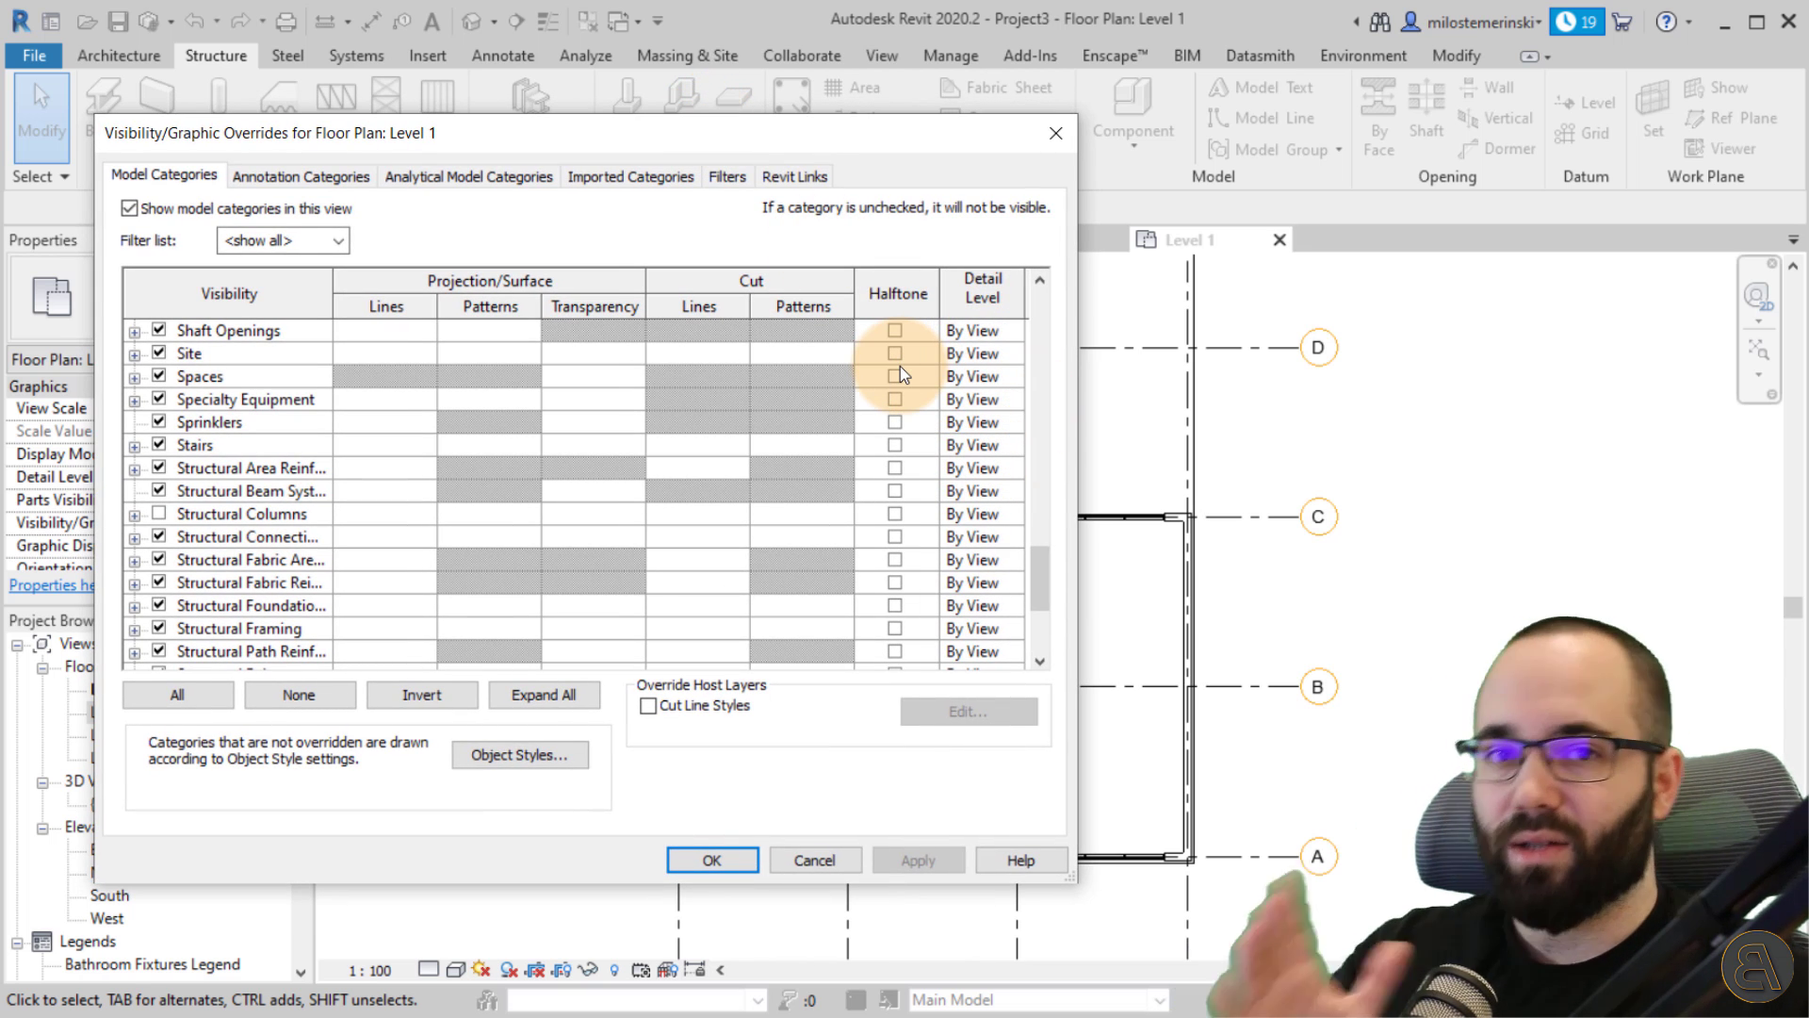
pyautogui.click(161, 533)
pyautogui.click(160, 518)
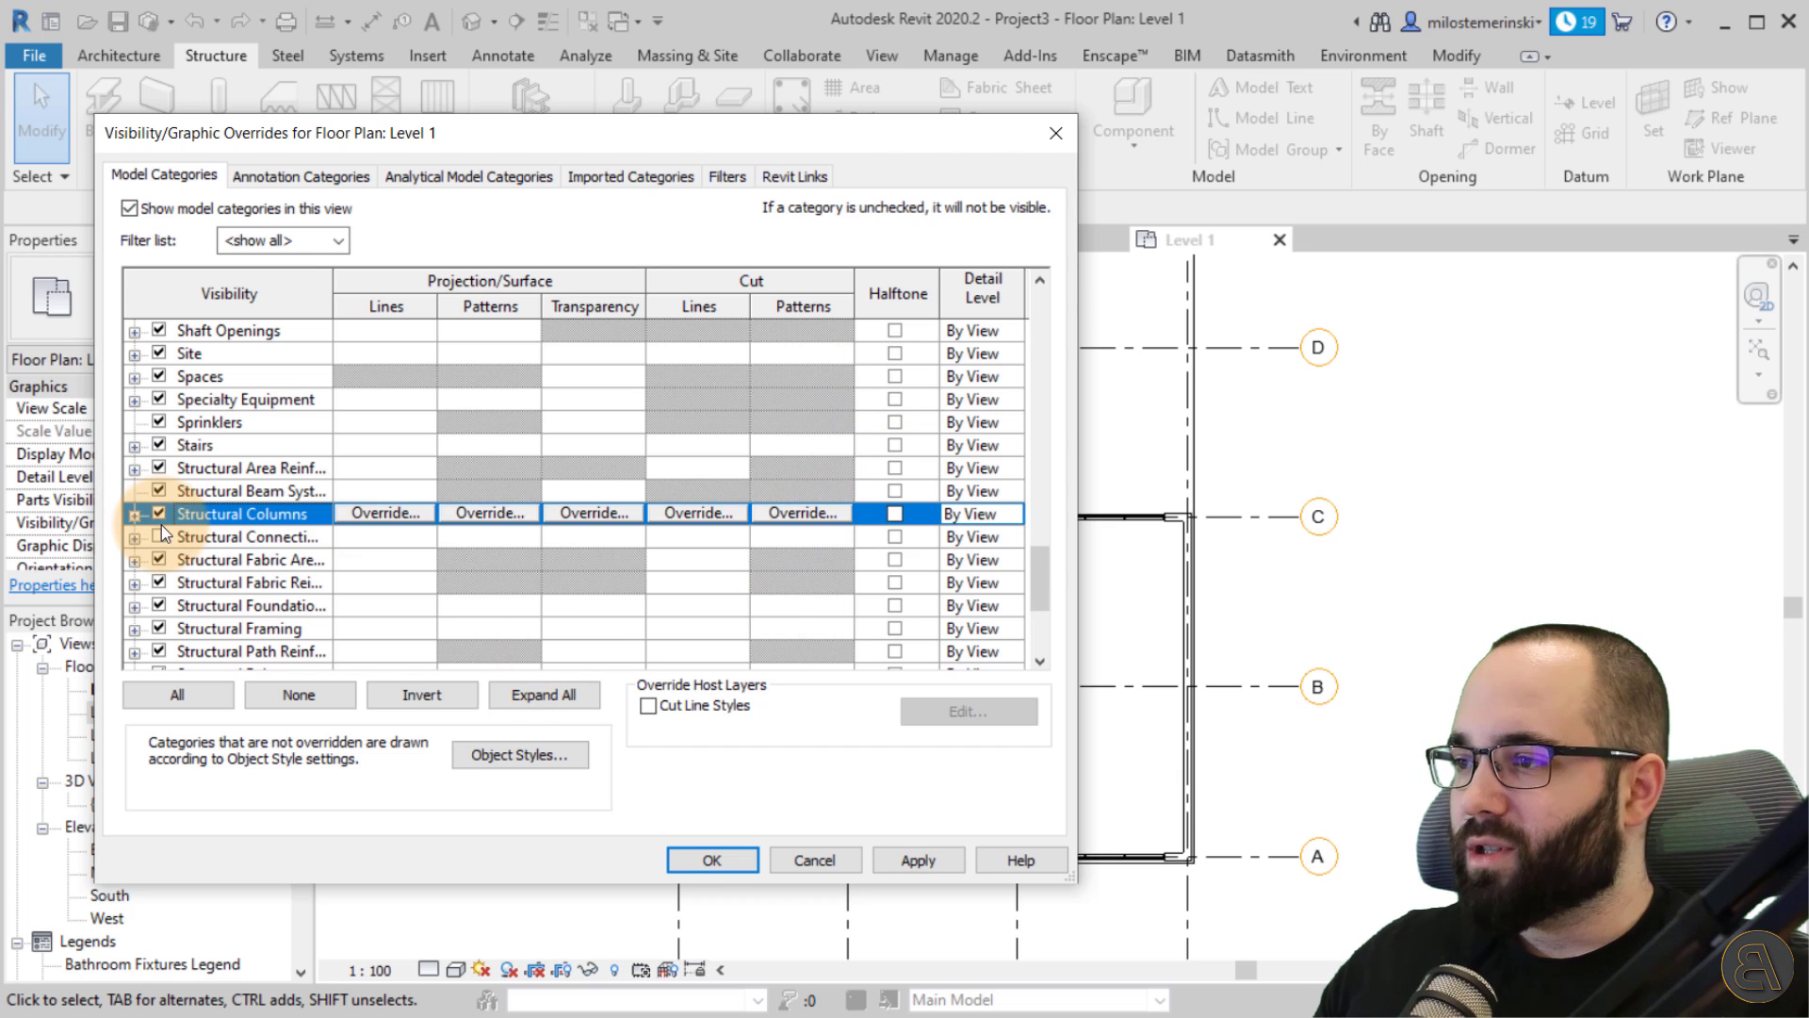
pyautogui.click(158, 537)
pyautogui.click(919, 860)
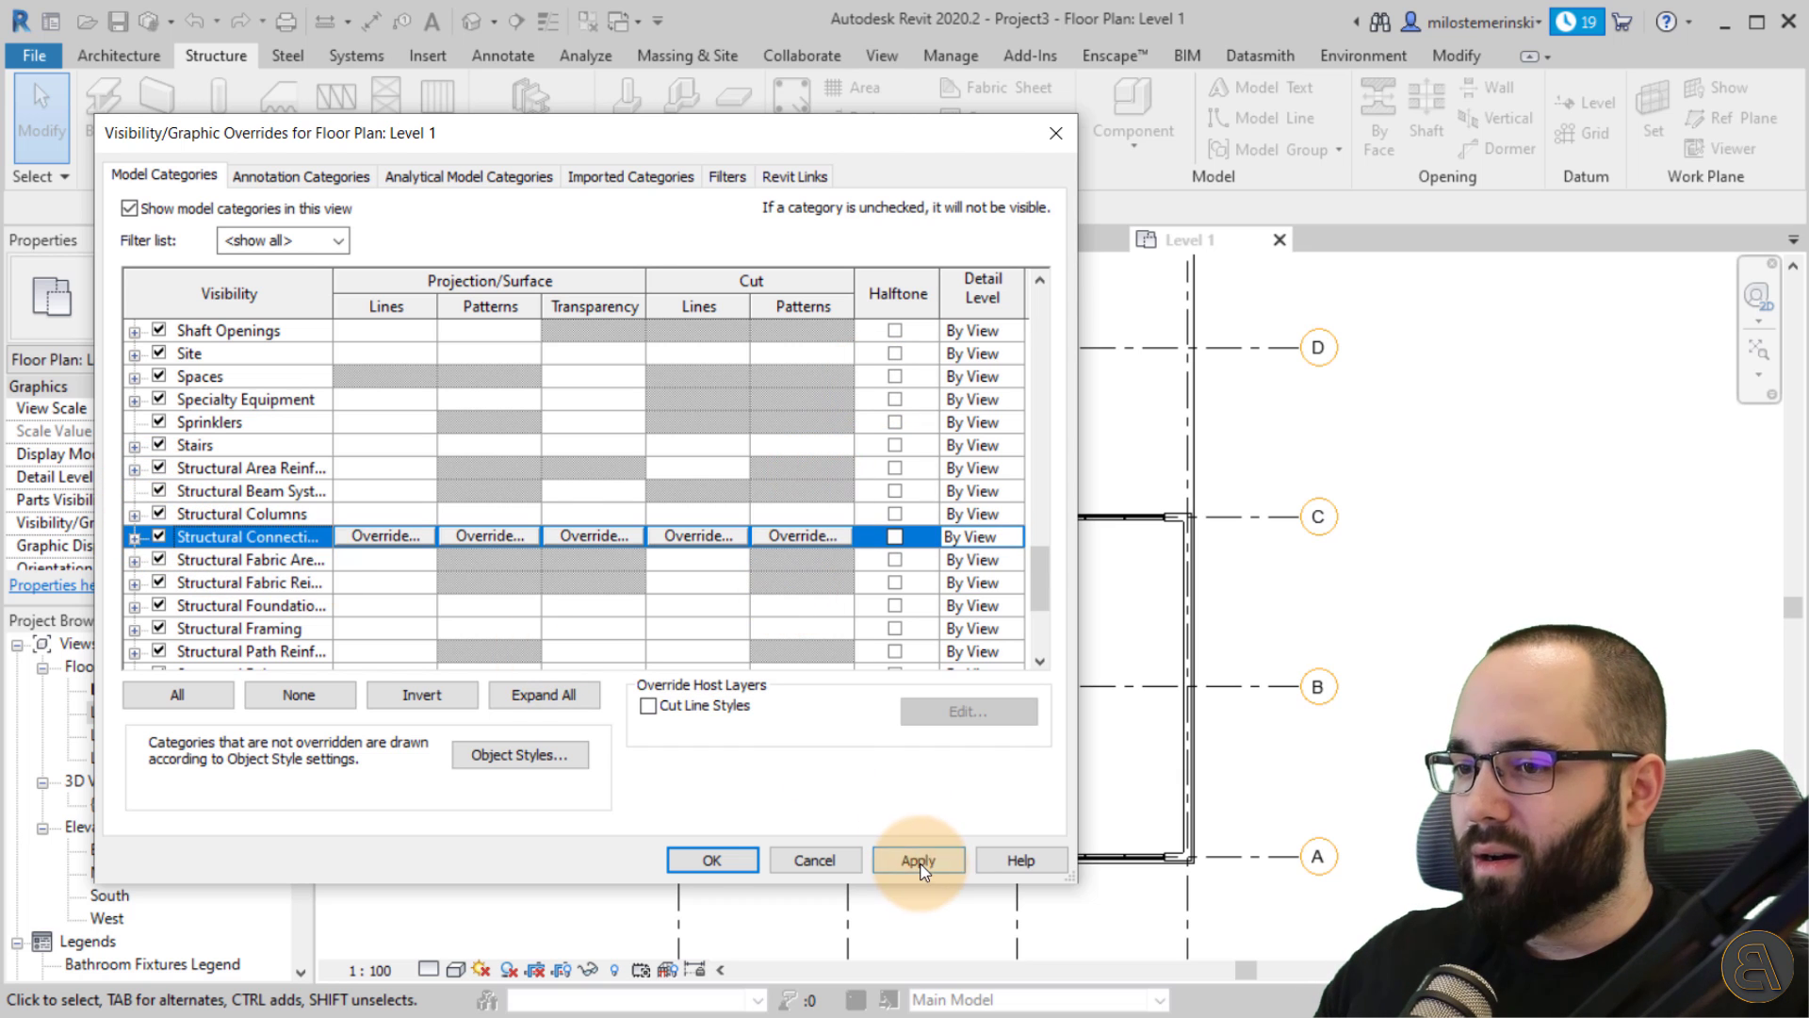
pyautogui.click(732, 860)
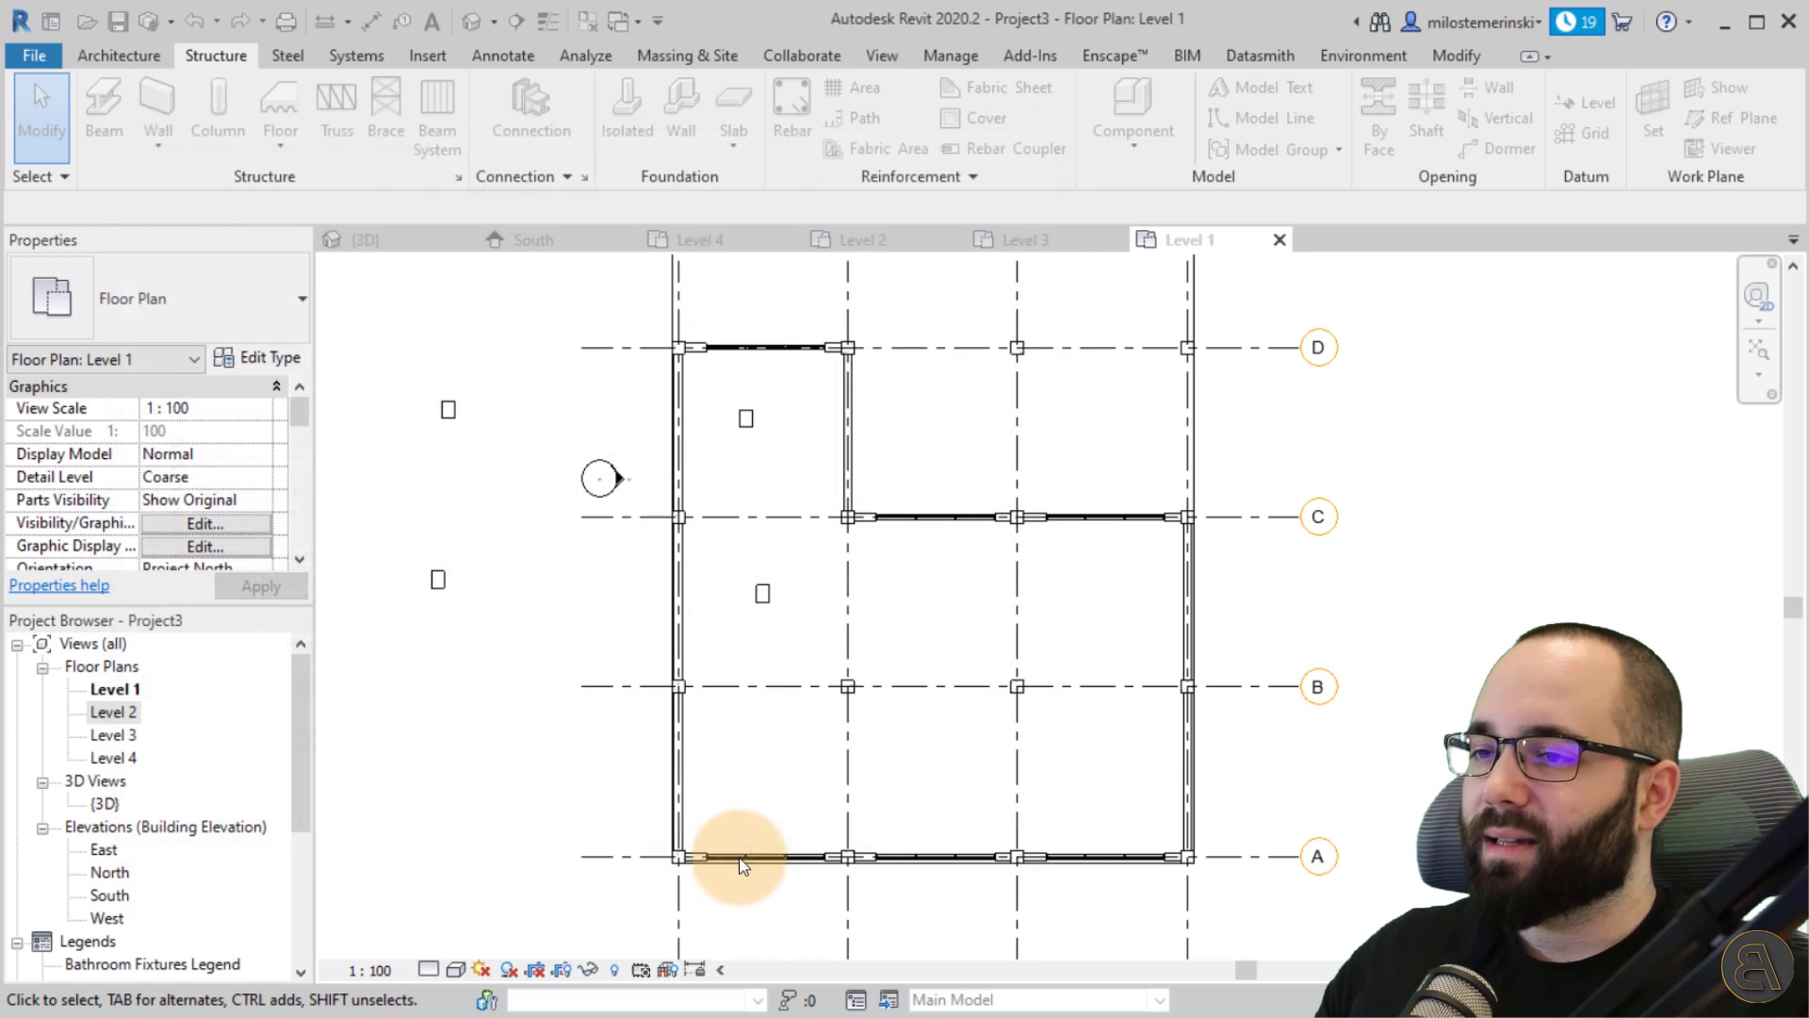
# Select the placed columns inside the building to inspect them, and clear the selection.
pyautogui.click(763, 595)
pyautogui.click(745, 418)
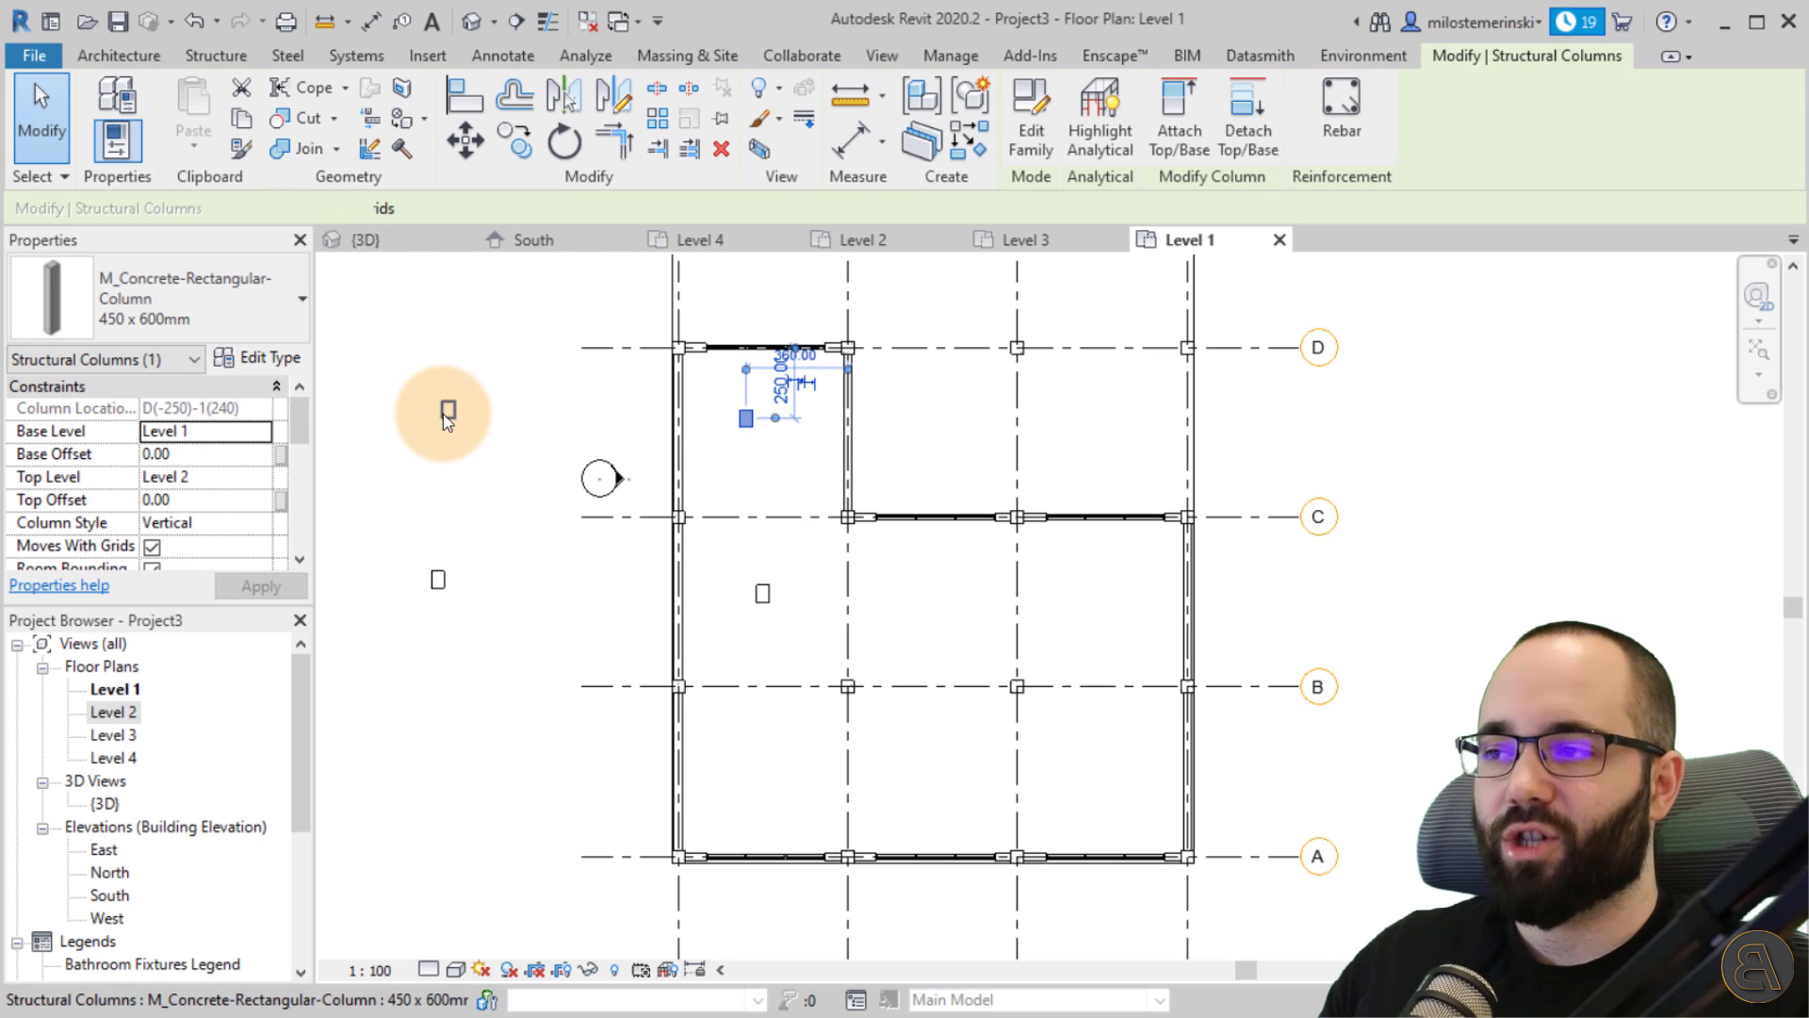
pyautogui.press('Escape')
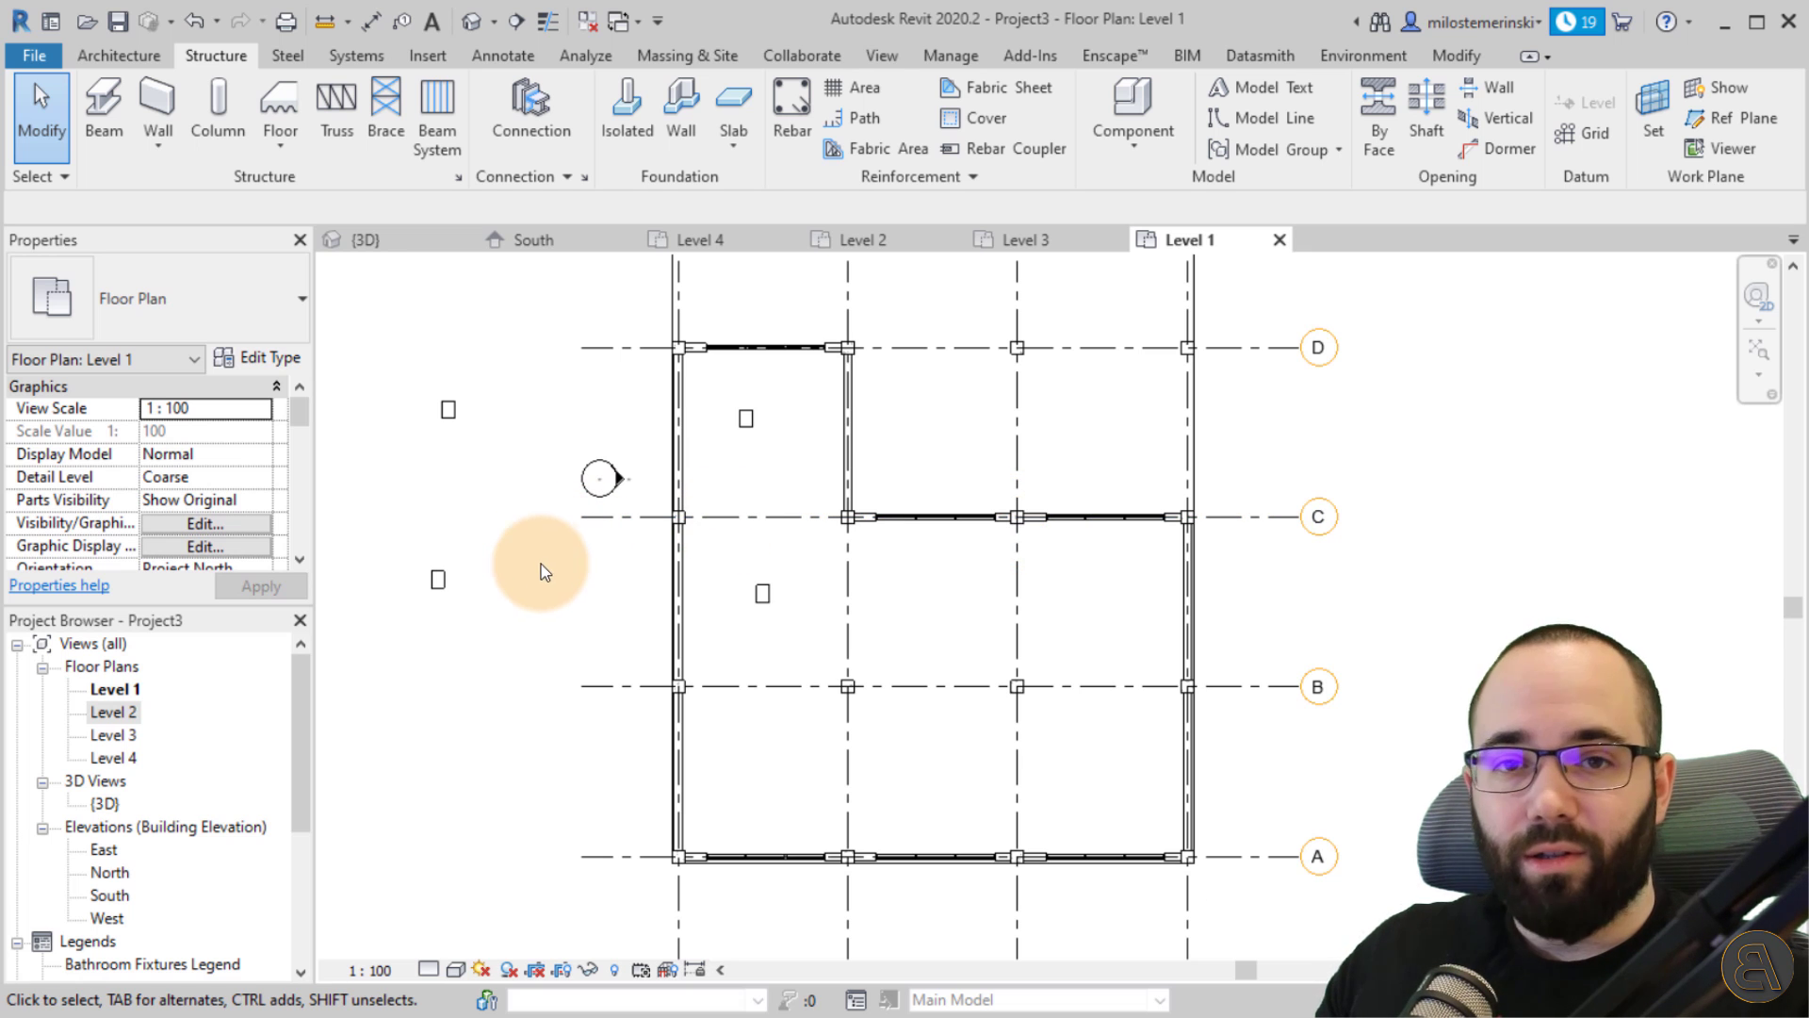
# Hide the linked Revit Project.rvt in the Level 1 plan's visibility overrides and show it again.
pyautogui.click(204, 523)
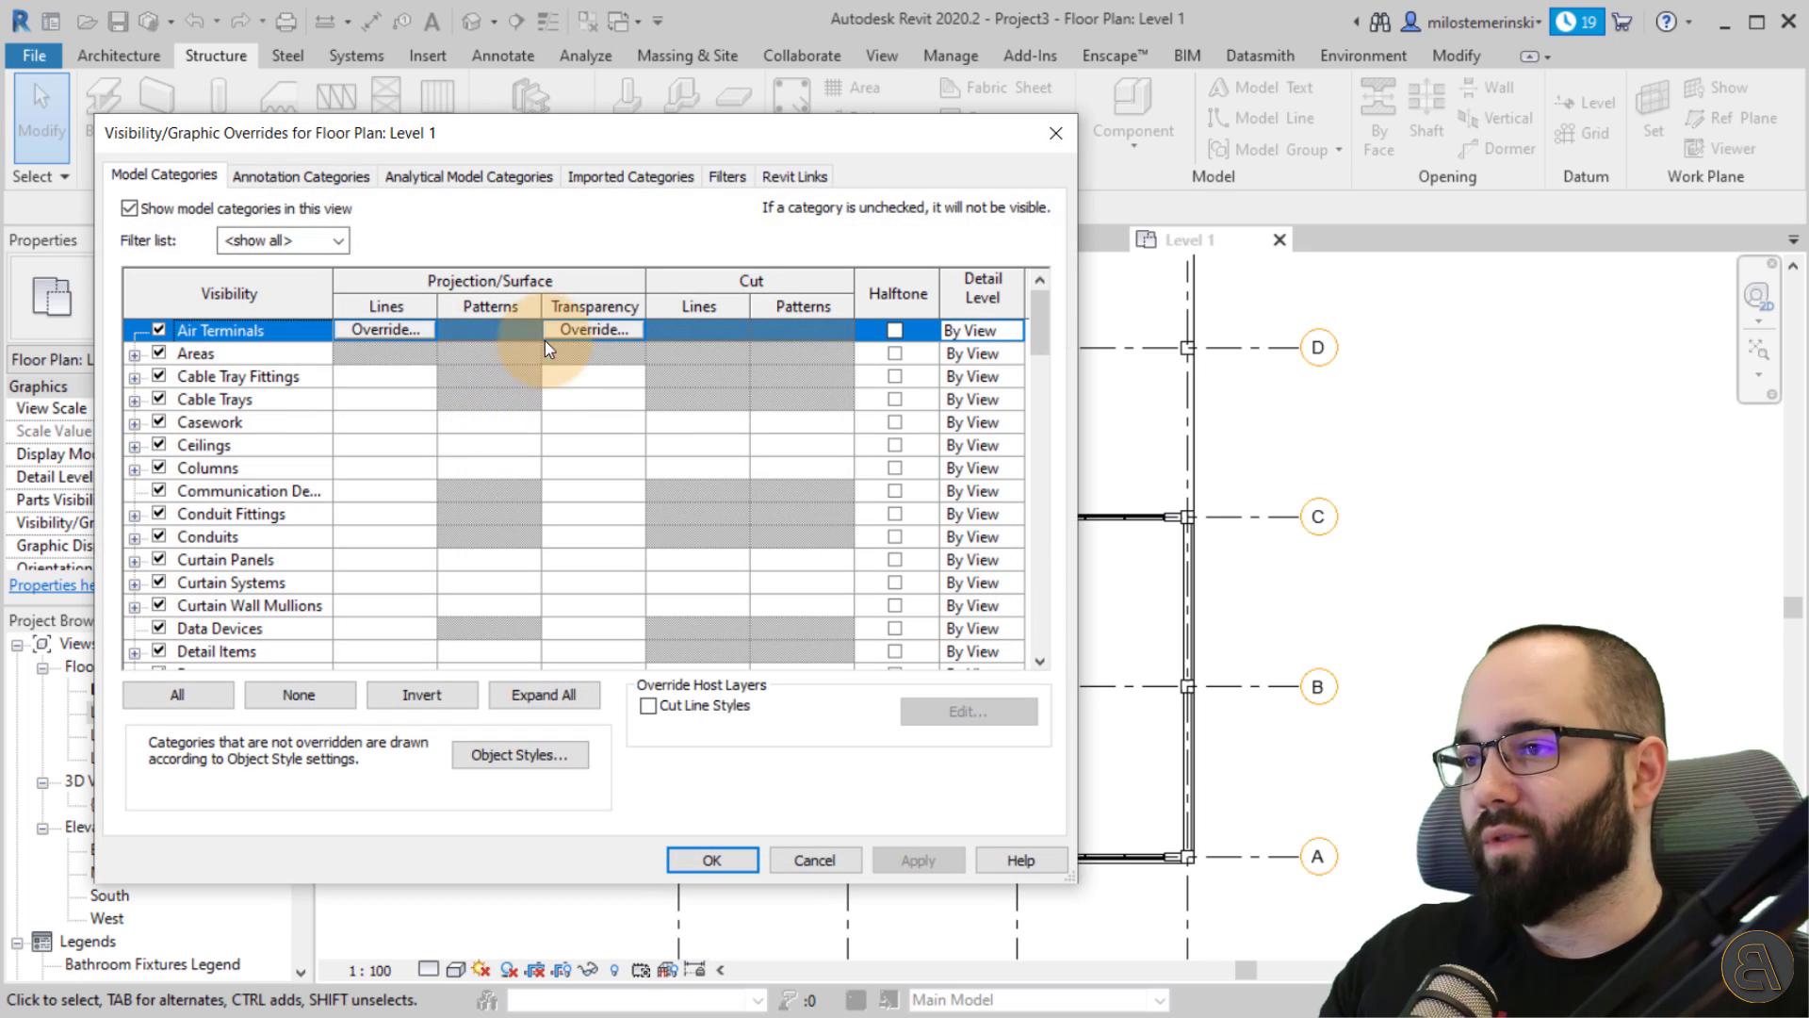
pyautogui.click(781, 183)
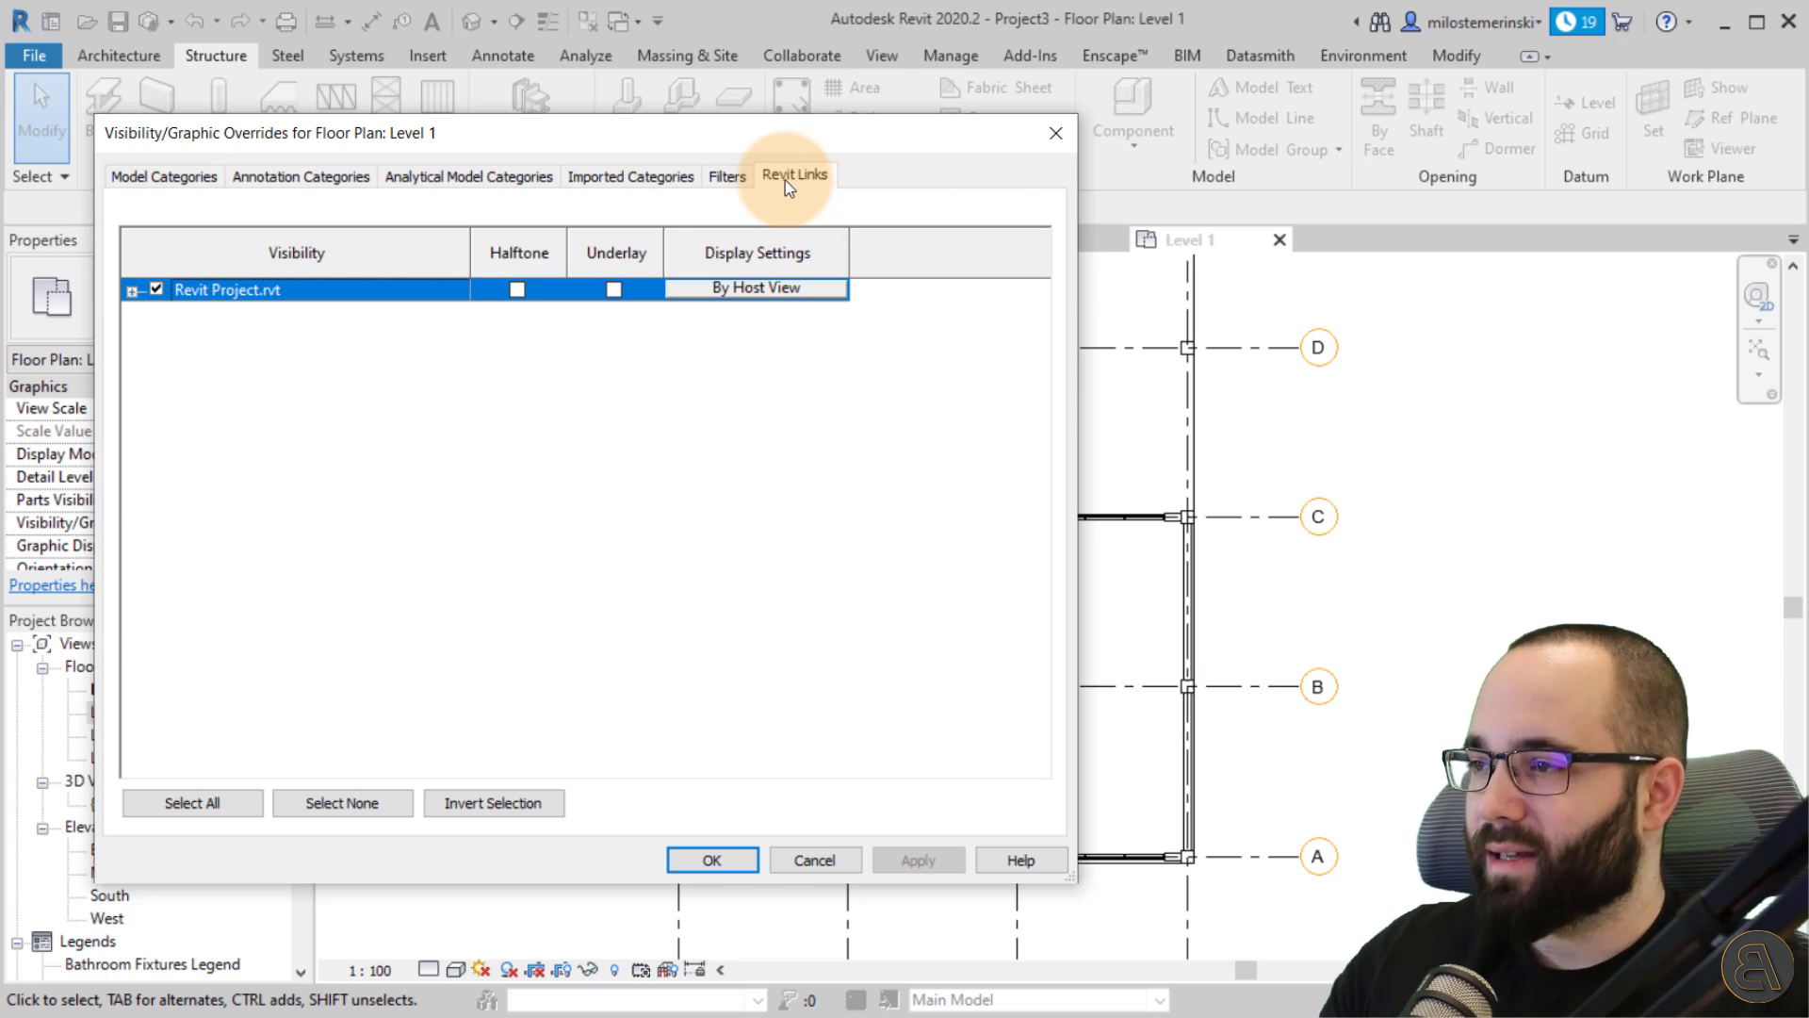
pyautogui.click(157, 290)
pyautogui.click(900, 861)
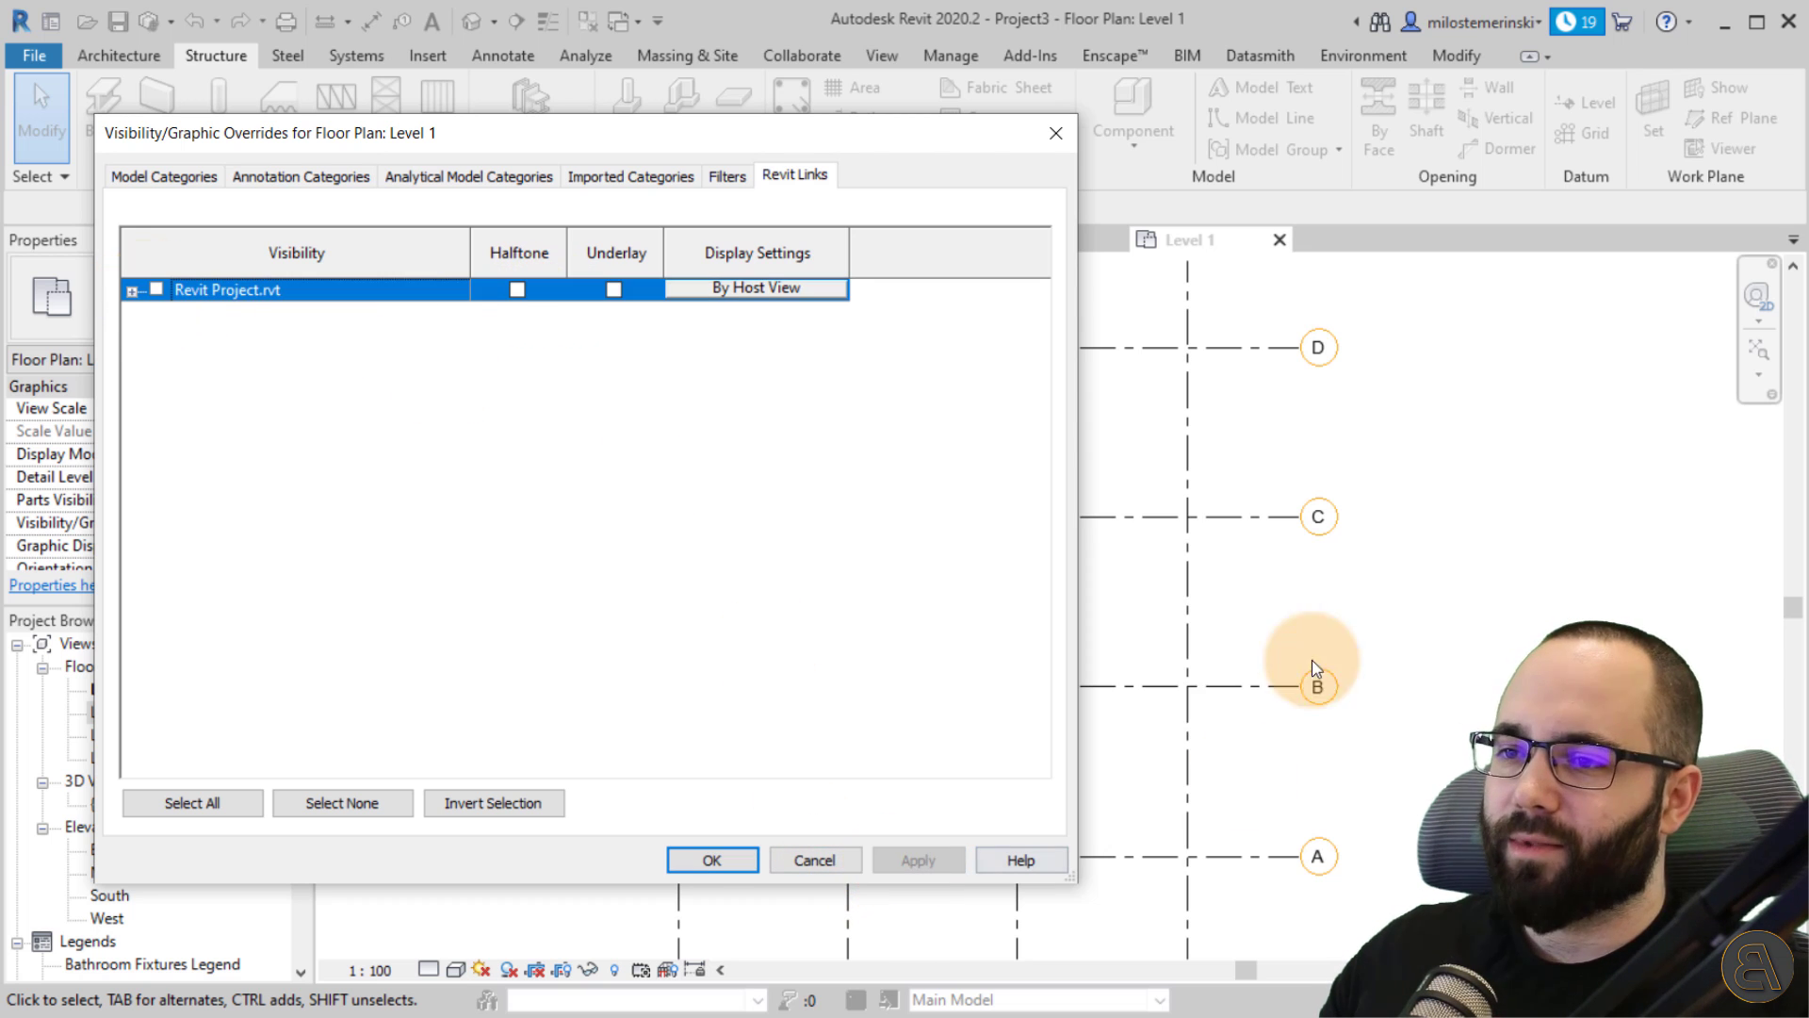
pyautogui.click(156, 290)
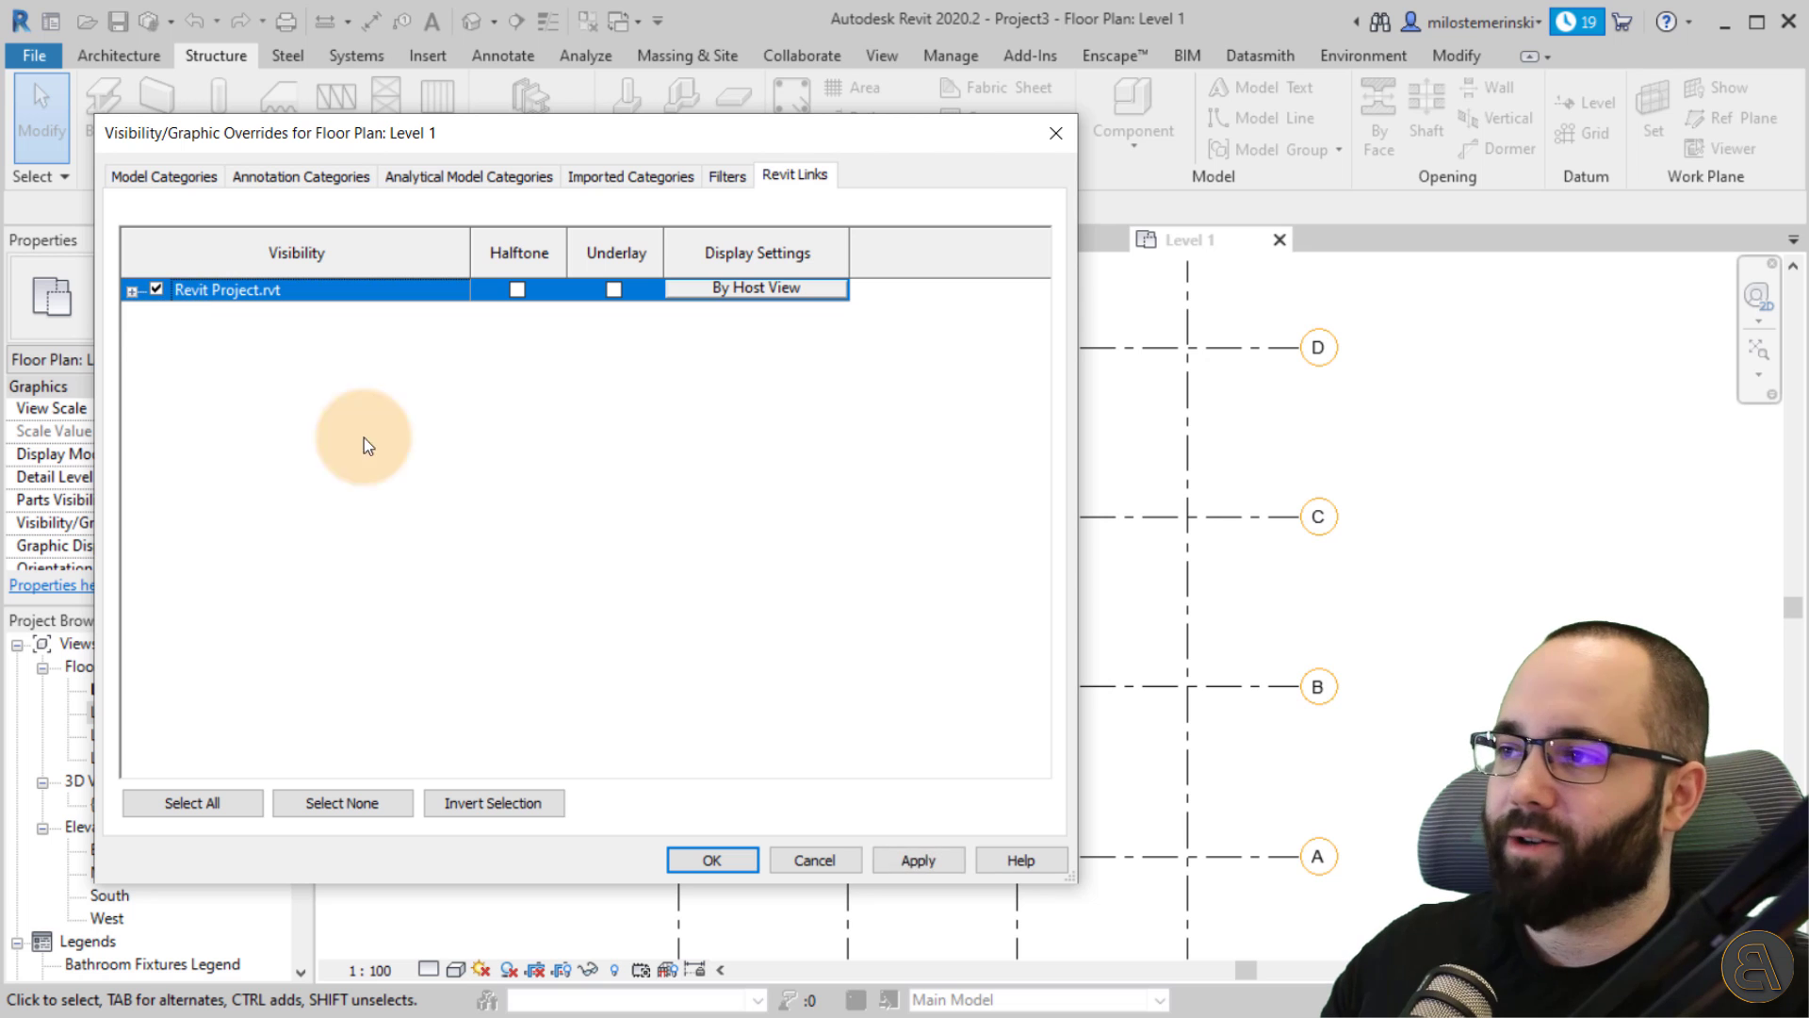
pyautogui.click(919, 860)
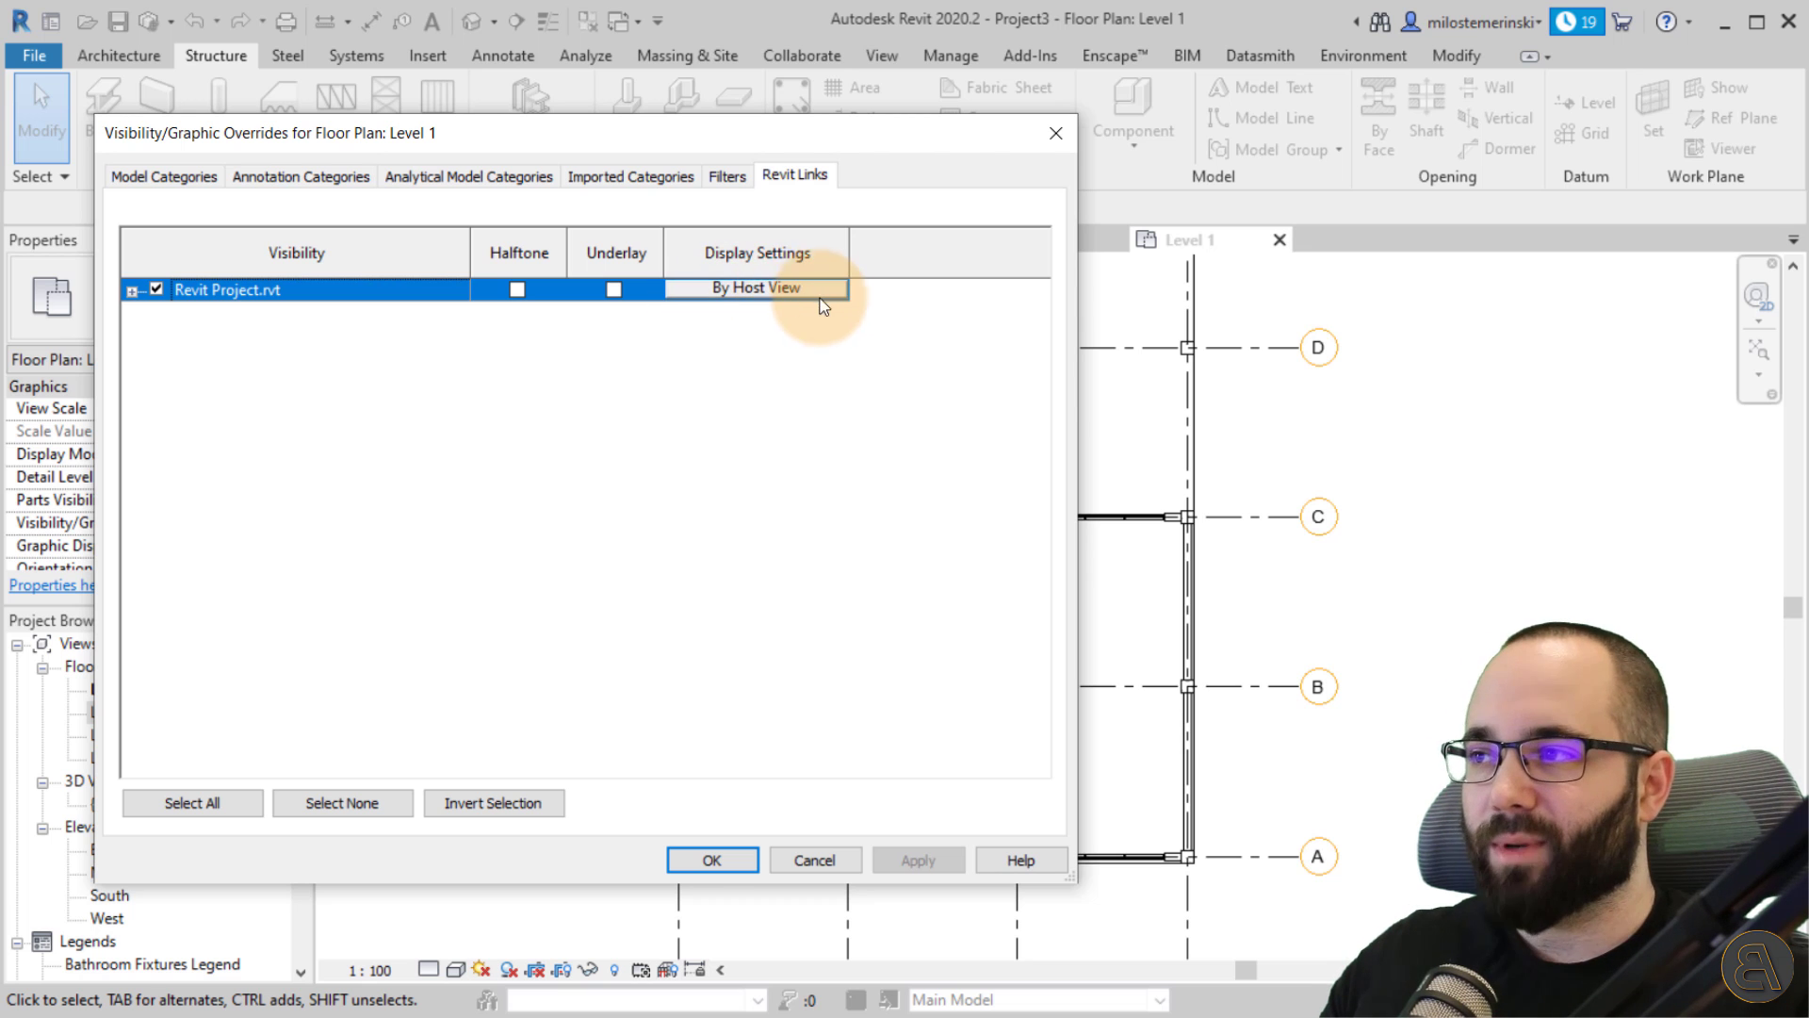
# Set the display settings of the linked Revit Project.rvt to Custom, with its model categories also set to Custom.
pyautogui.click(157, 181)
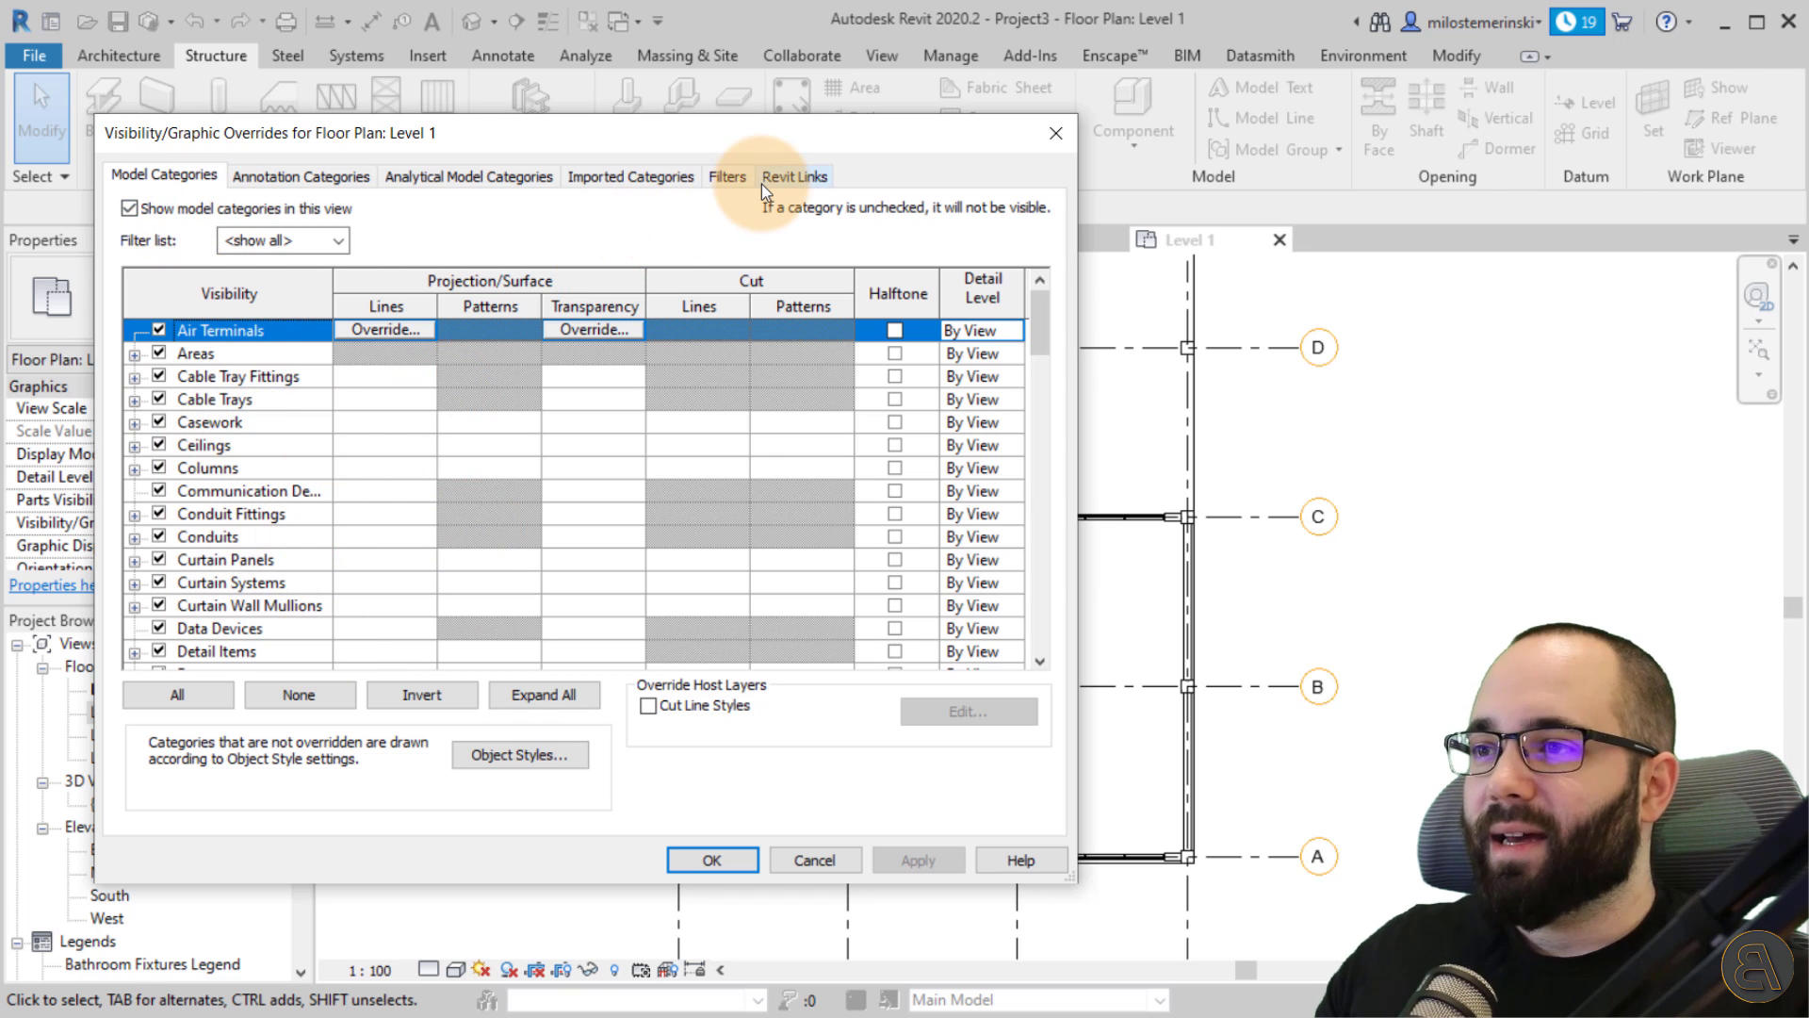
pyautogui.click(791, 178)
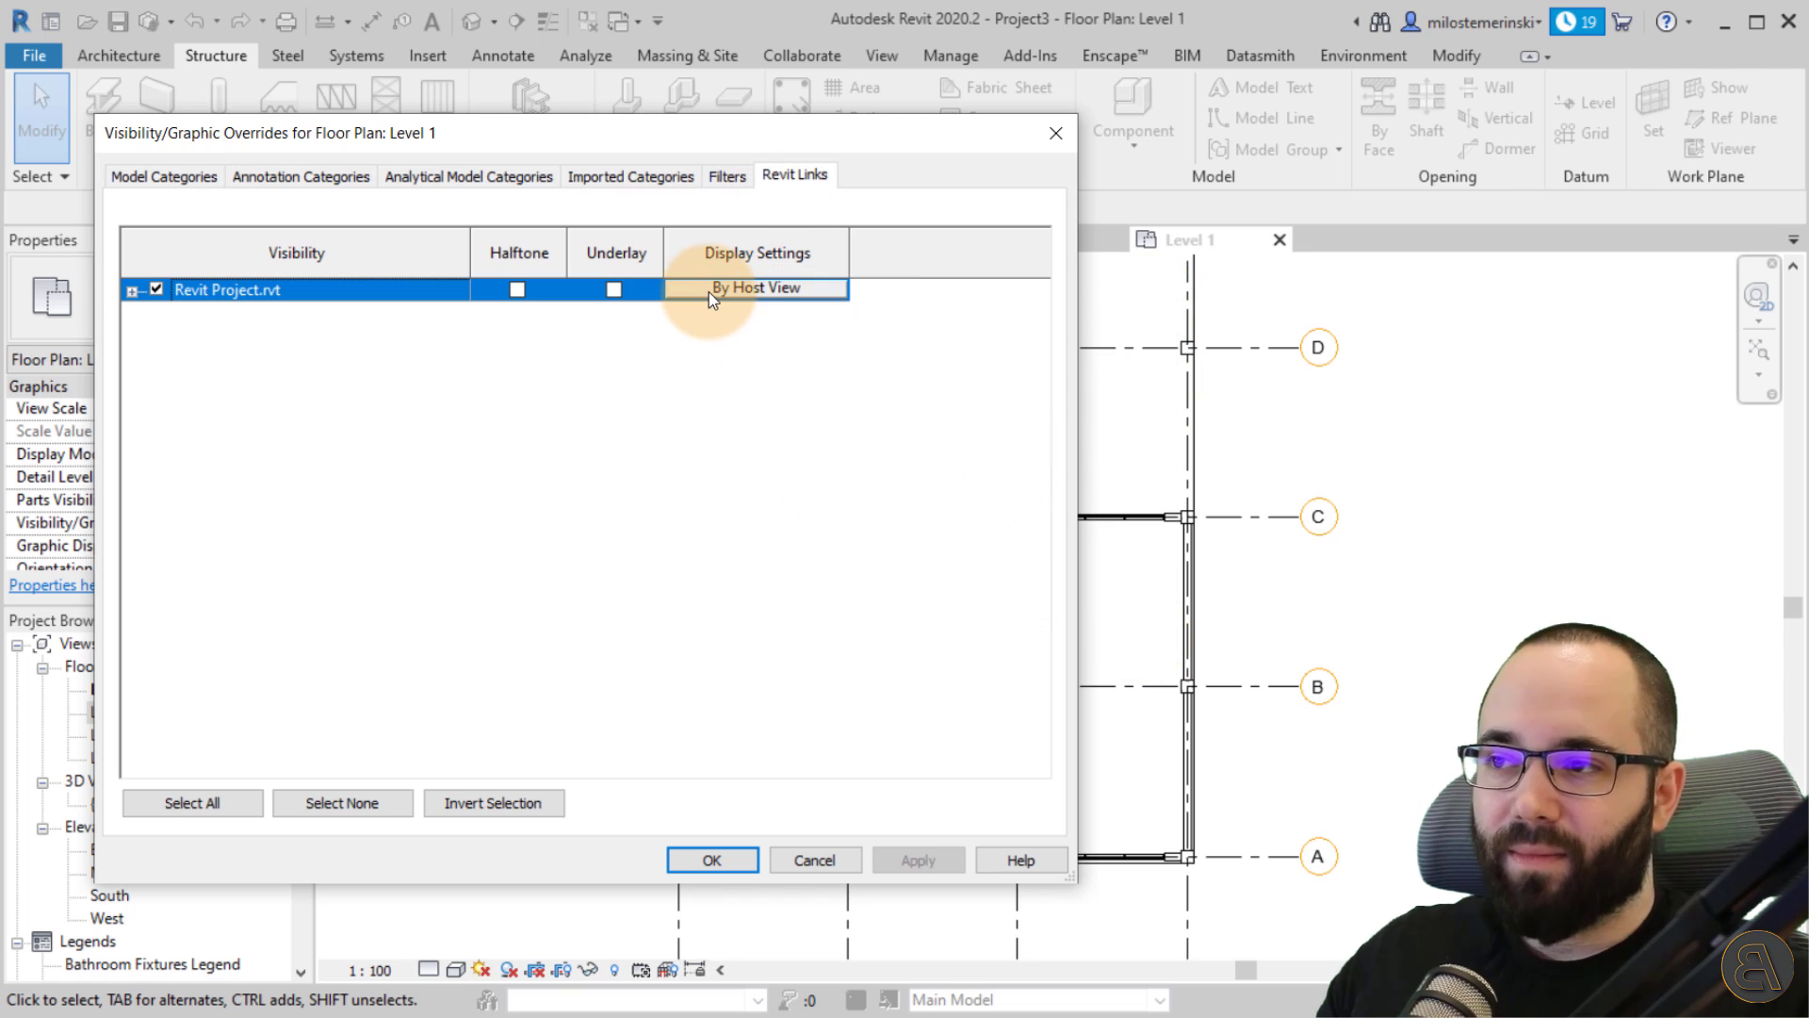
pyautogui.click(760, 290)
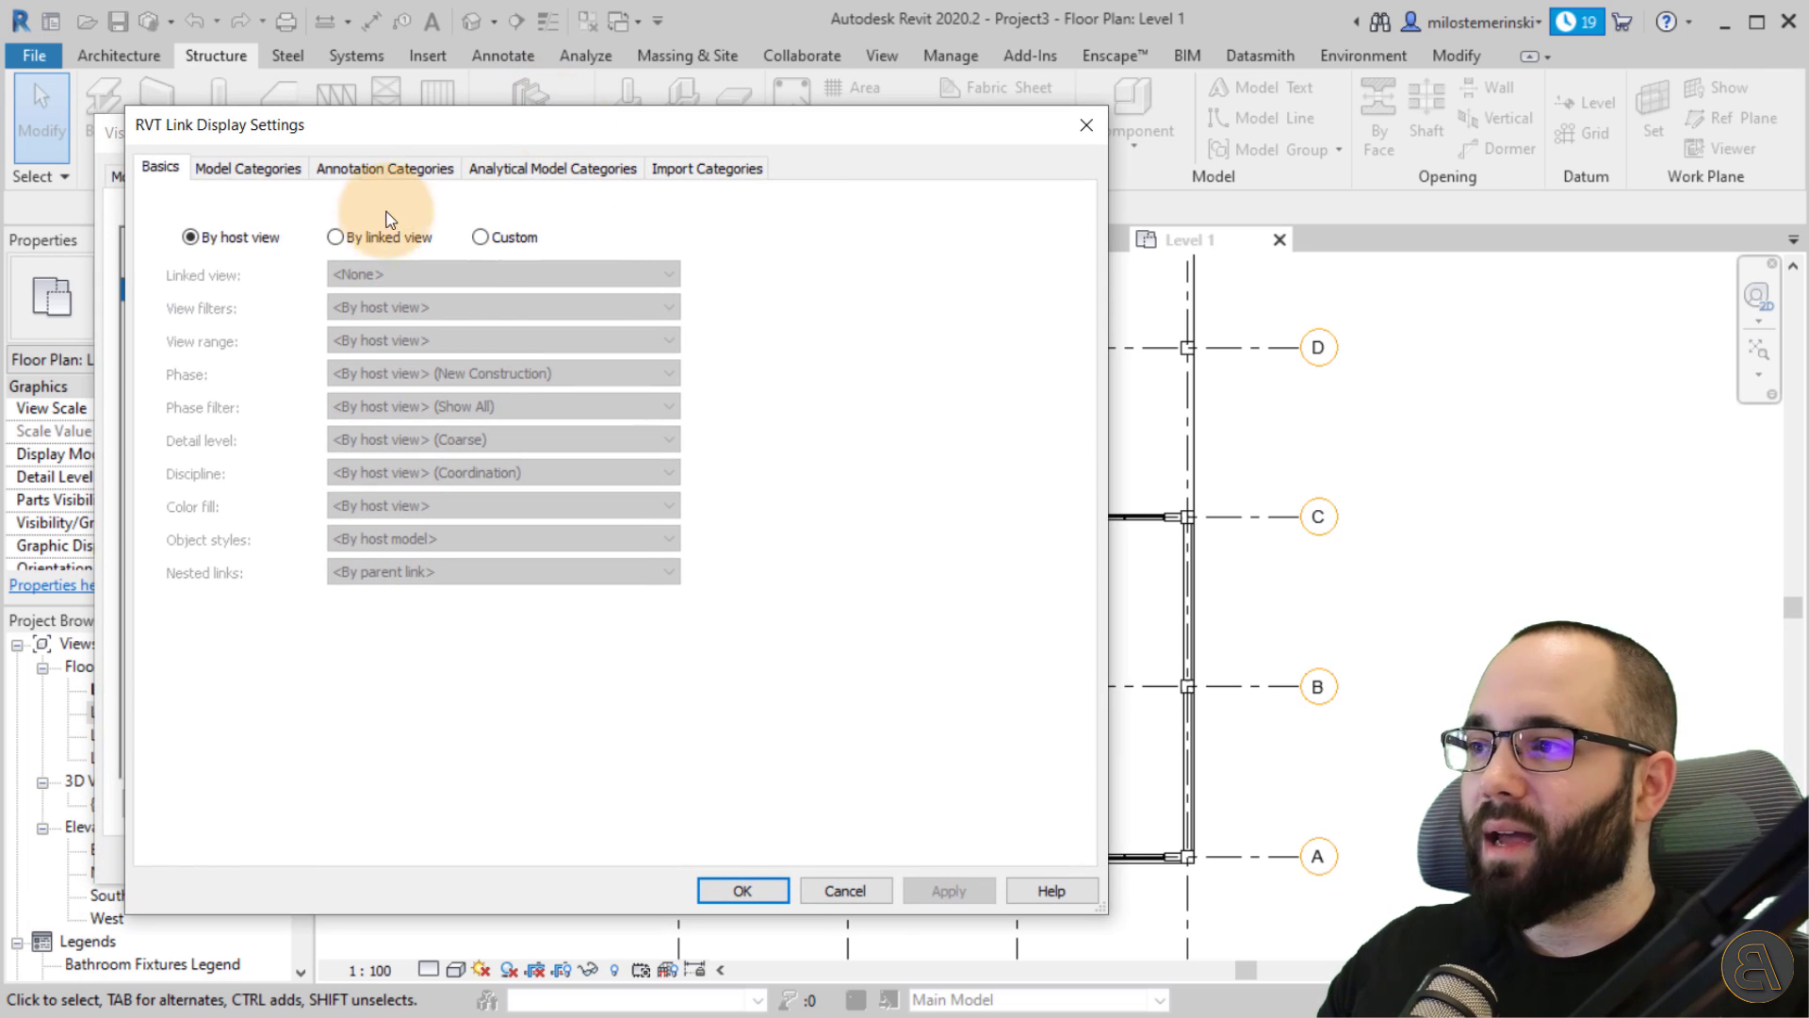
pyautogui.click(480, 237)
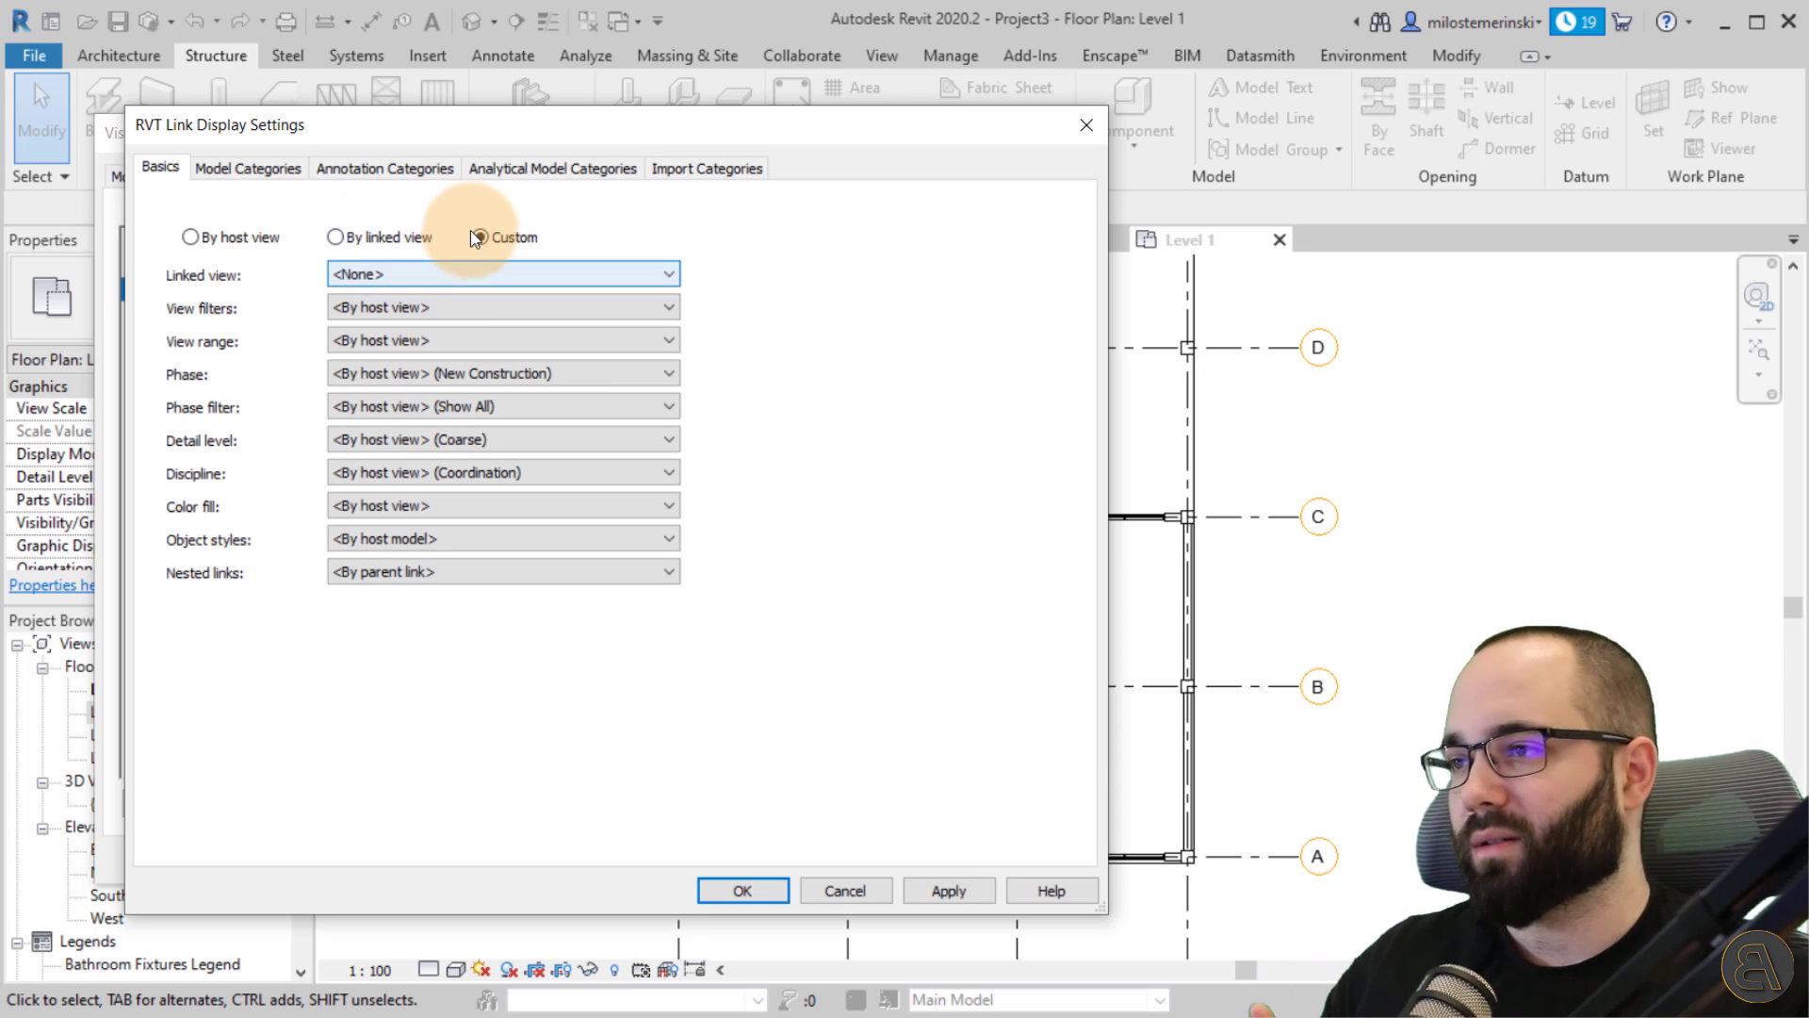
pyautogui.click(243, 170)
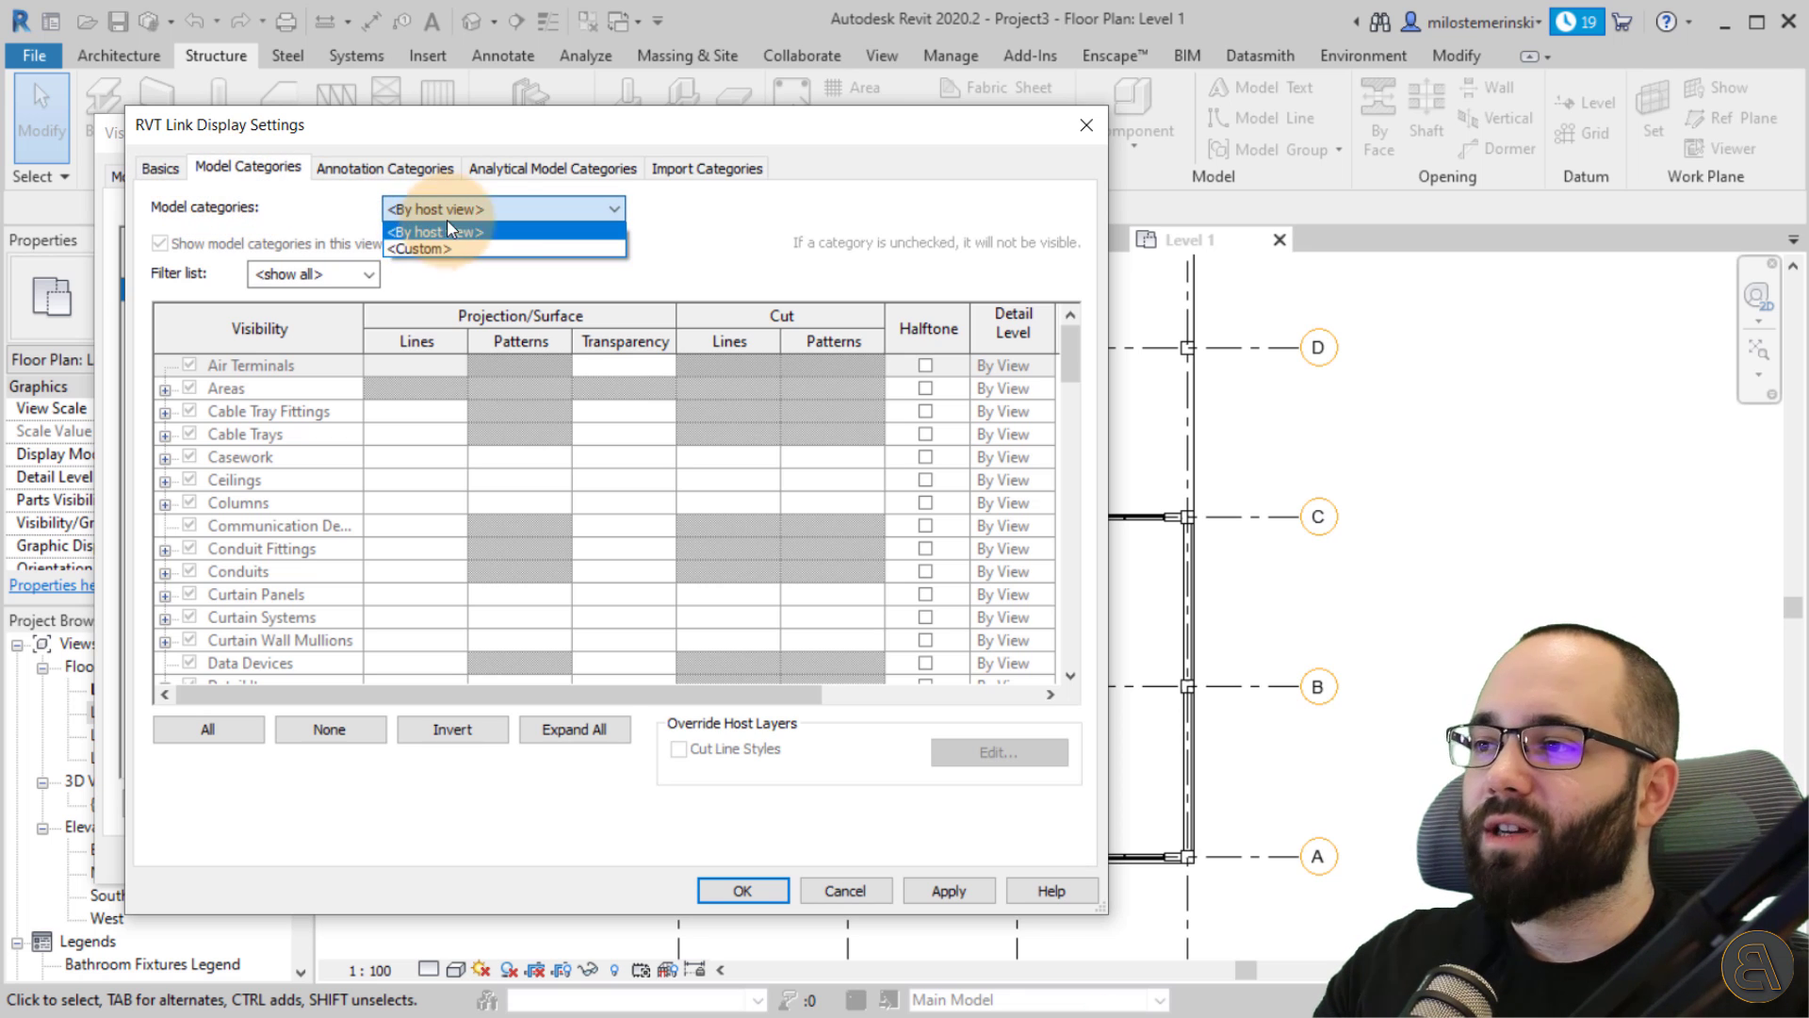
pyautogui.click(441, 248)
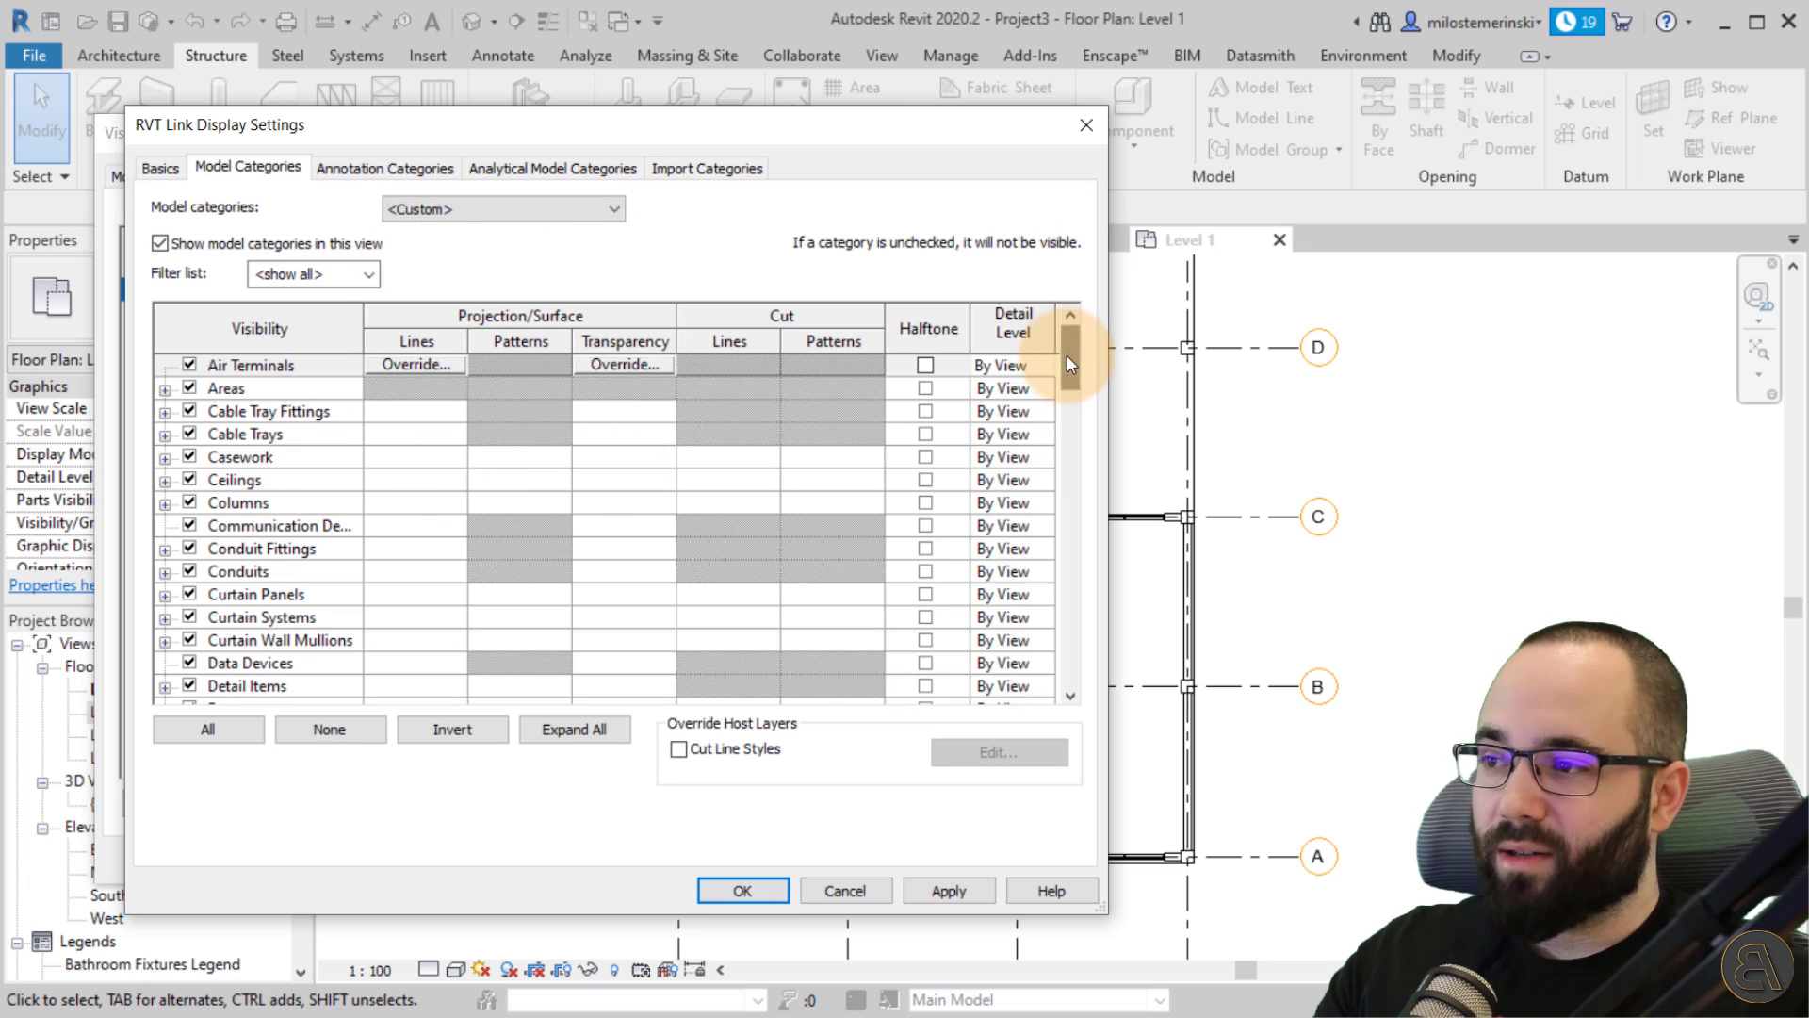
# Apply halftone to the Structural Columns category of the linked Revit Project.rvt in the Level 1 plan's overrides.
pyautogui.moveTo(1069, 354); pyautogui.dragTo(1071, 603)
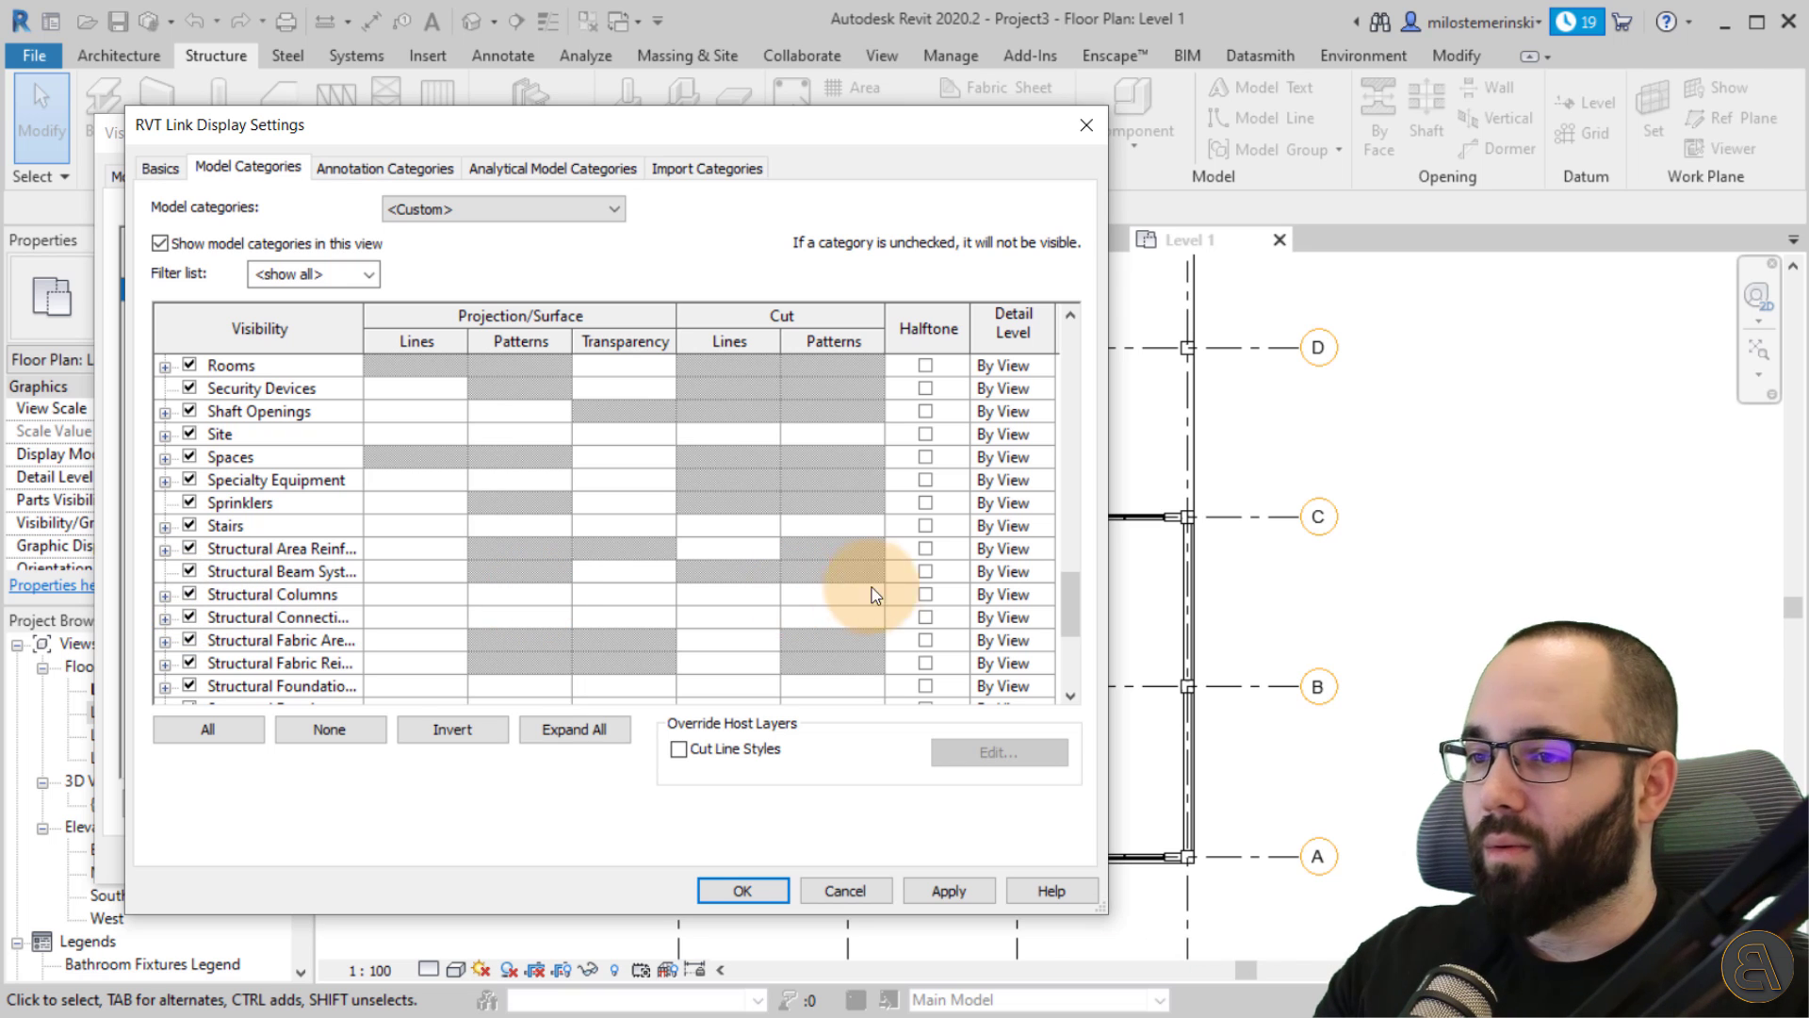
pyautogui.click(925, 598)
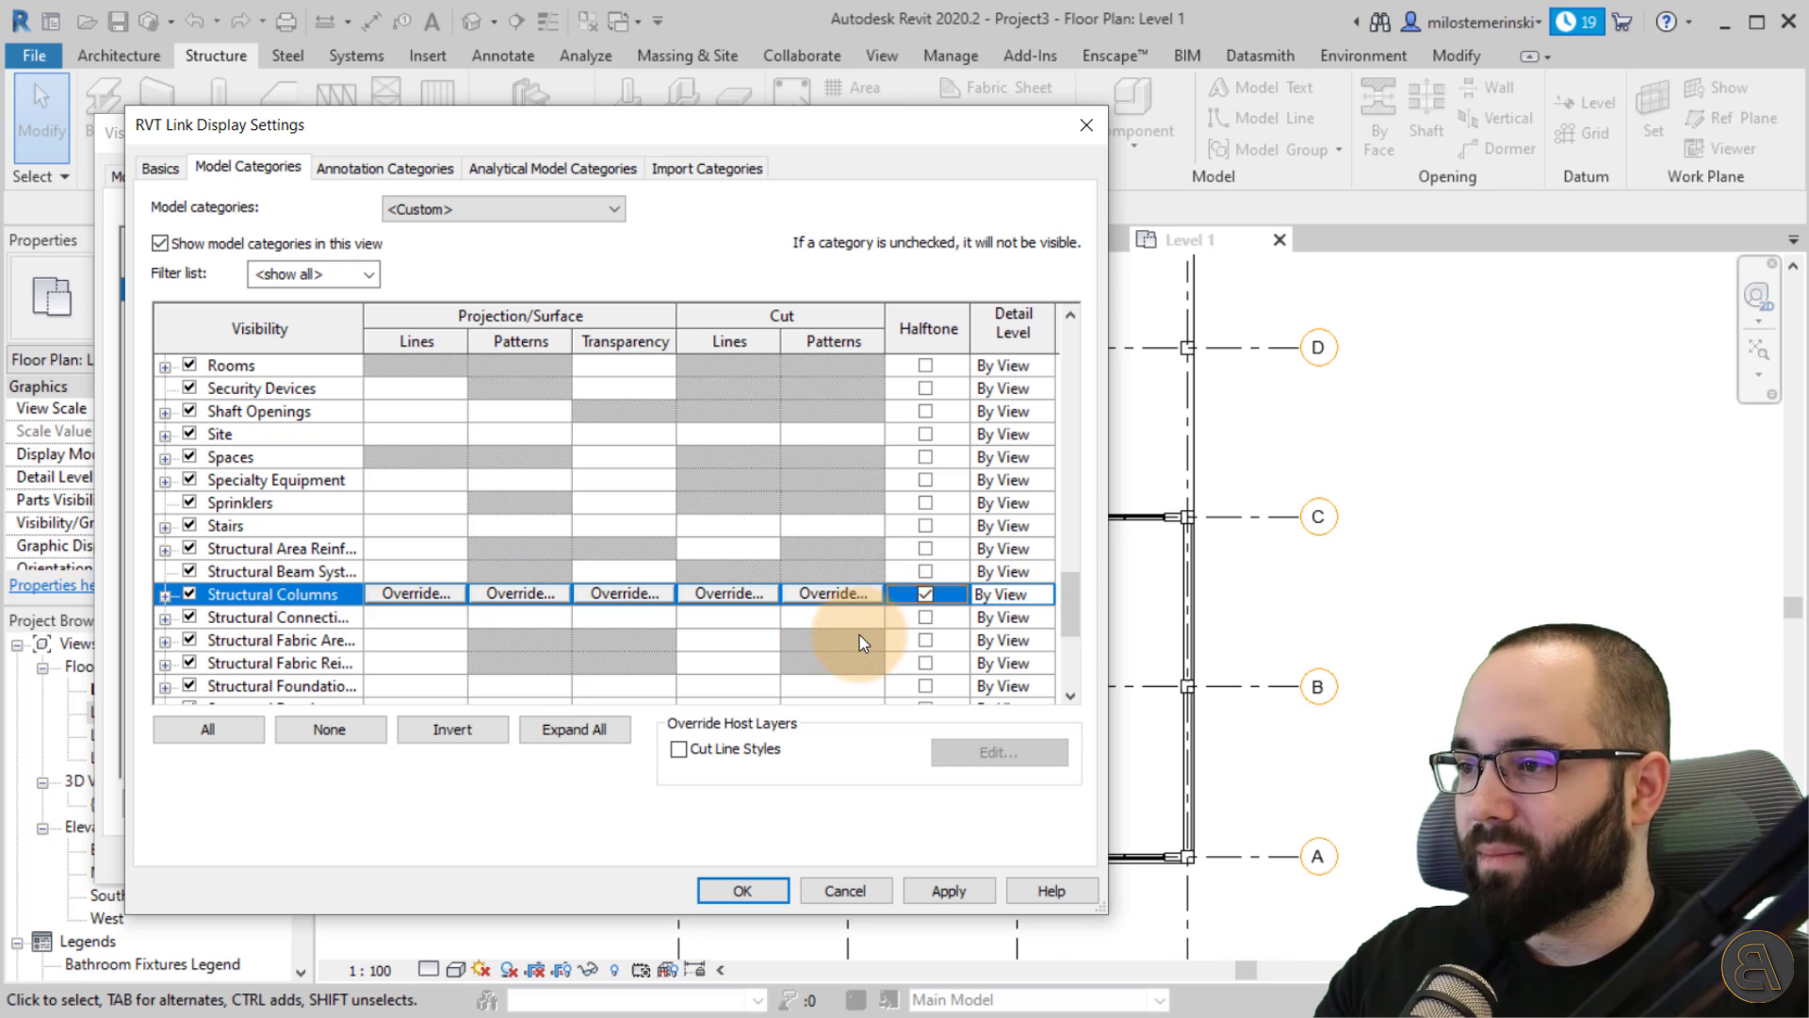
pyautogui.click(940, 888)
pyautogui.click(760, 890)
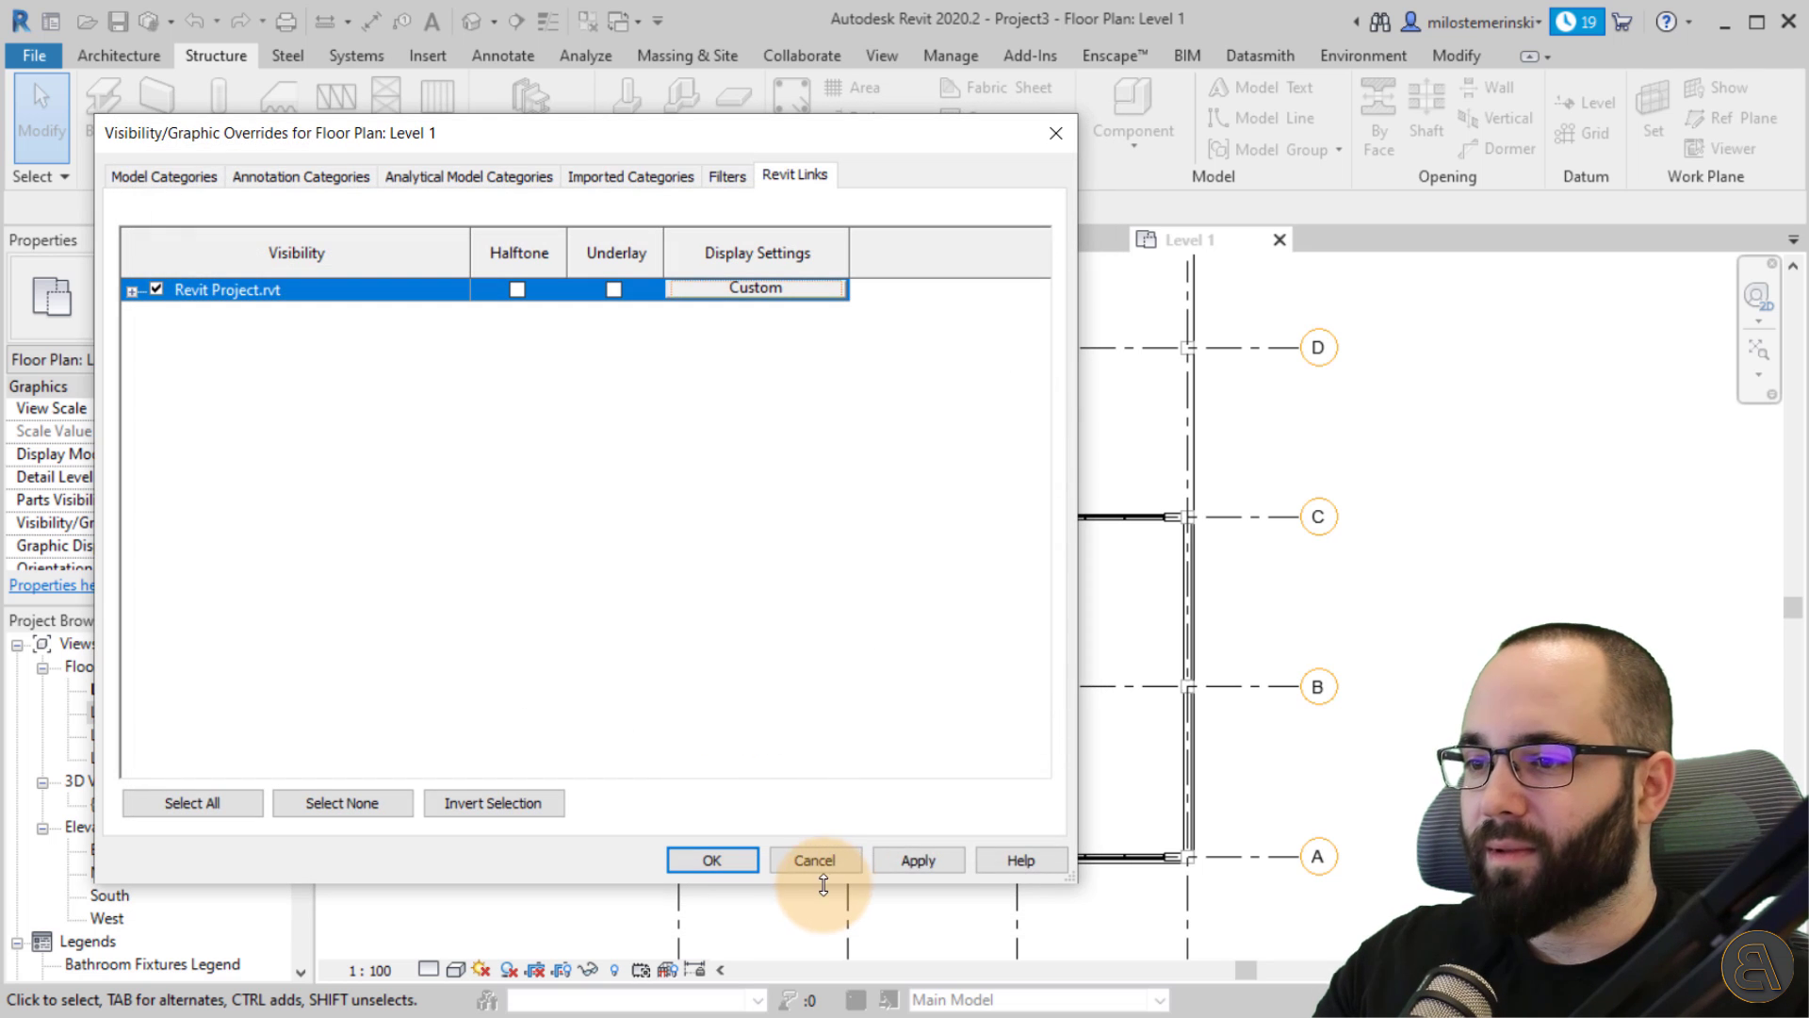
pyautogui.click(771, 863)
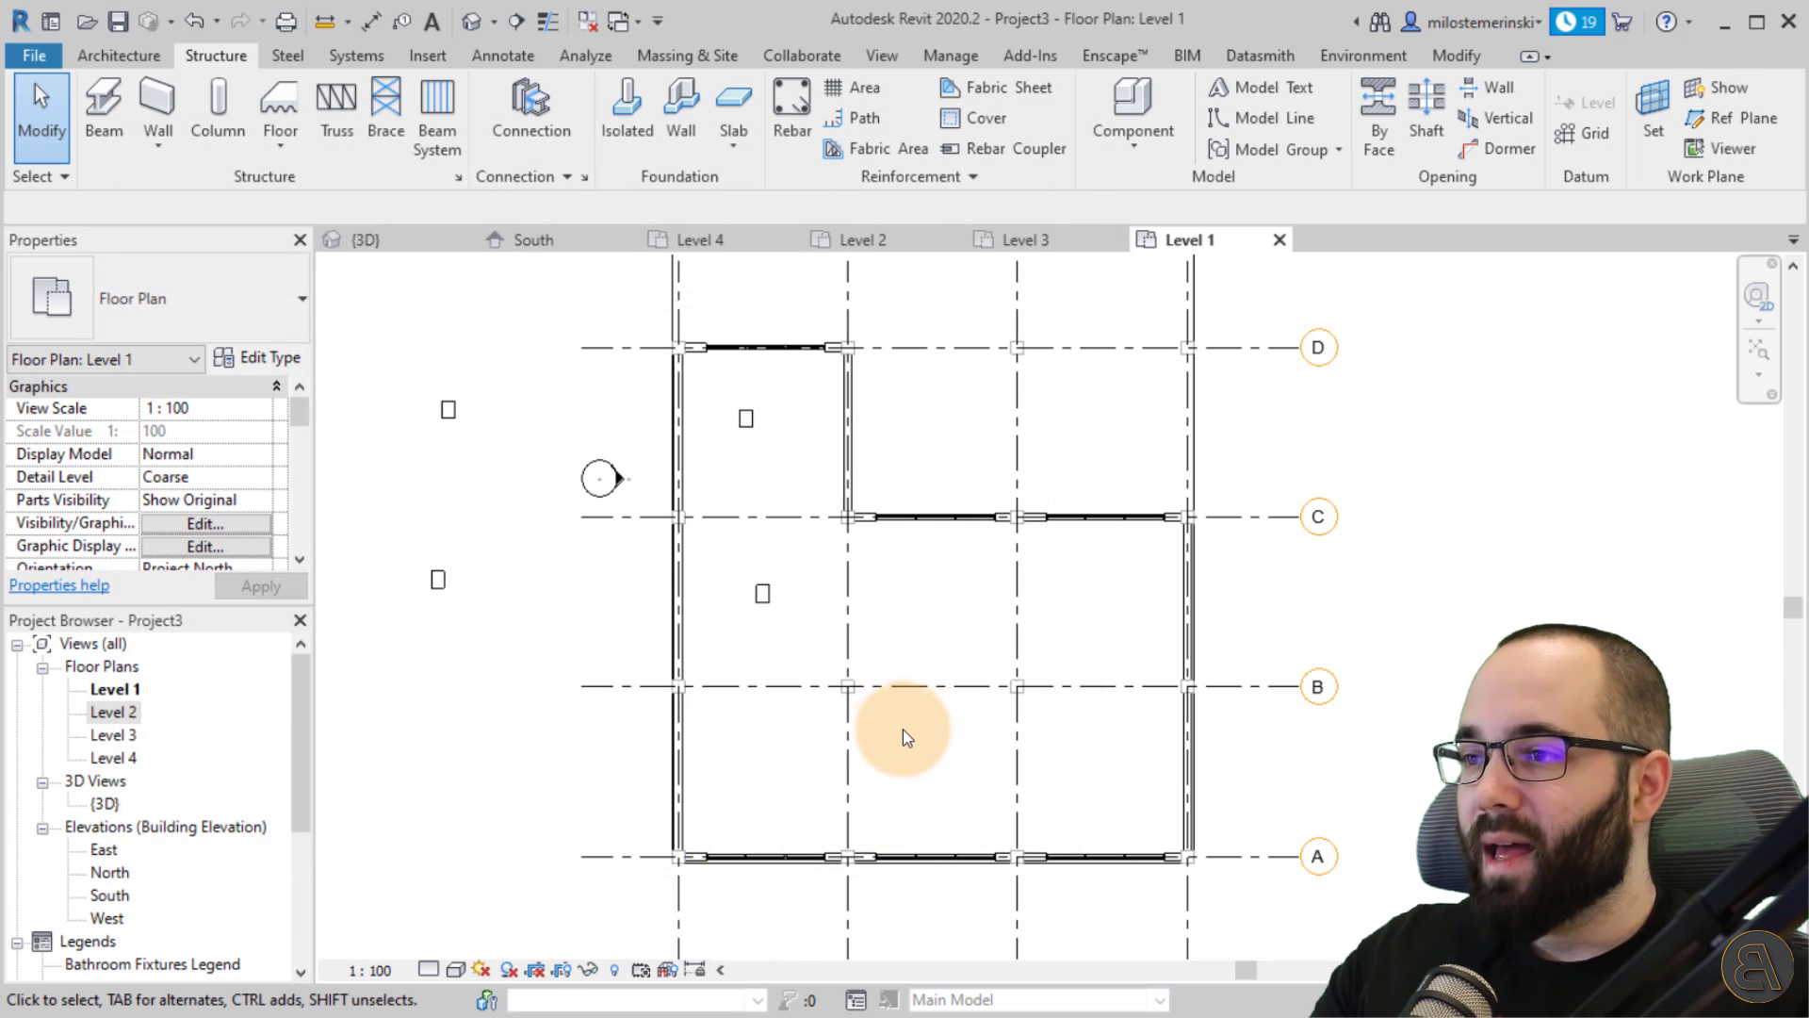
# Compare the linked model's columns at the grid intersections with the host's placed columns in the Level 1 plan.
pyautogui.scroll(5, 735, 387)
pyautogui.scroll(2, 624, 393)
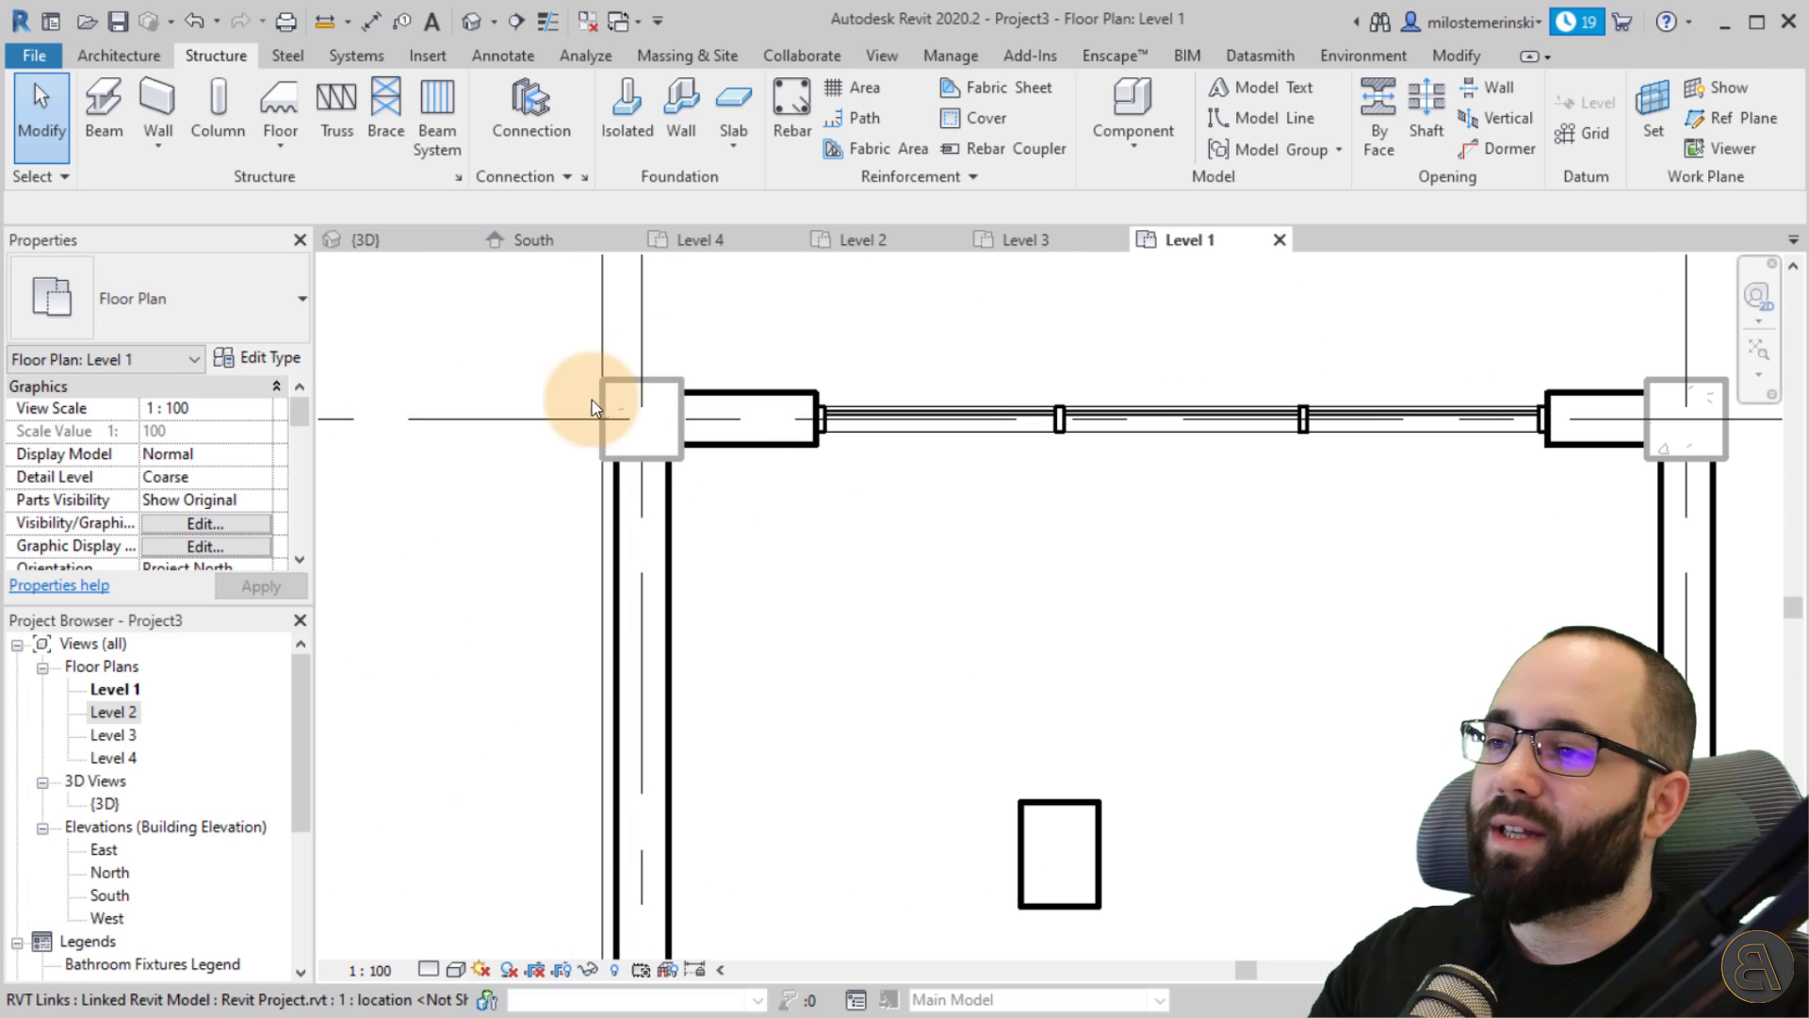
pyautogui.scroll(-2, 671, 393)
pyautogui.click(805, 542)
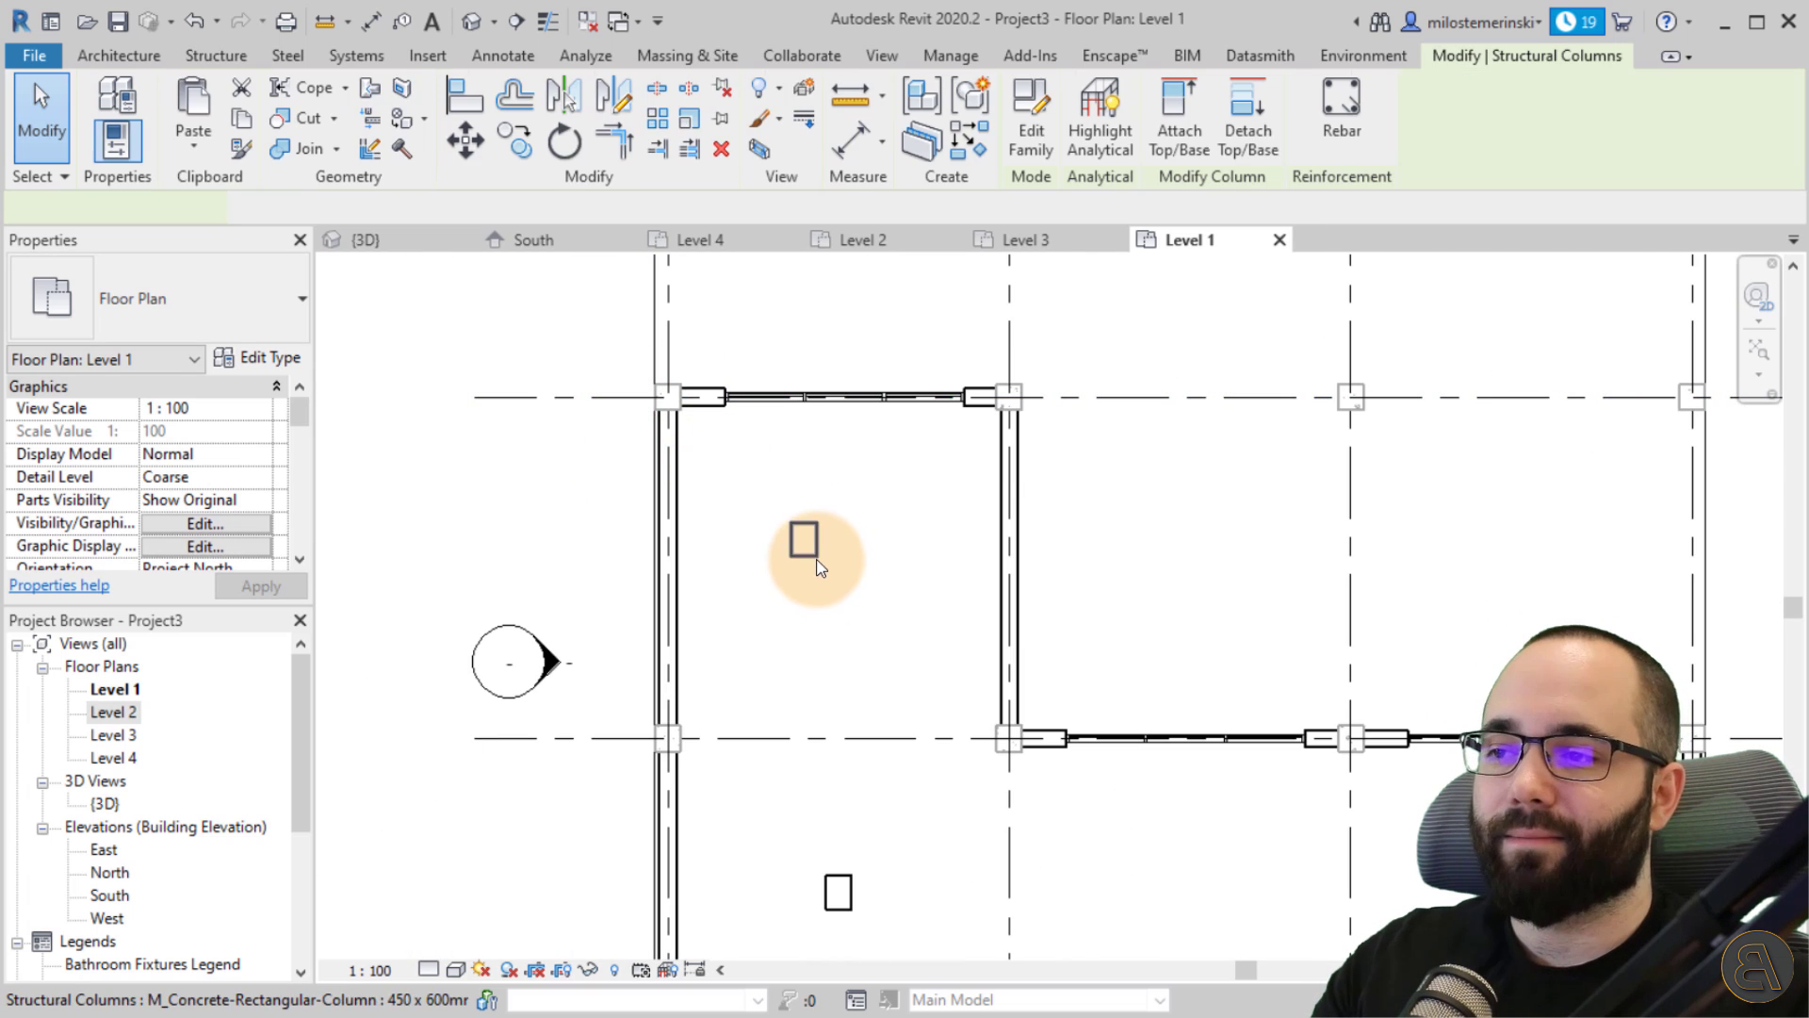
pyautogui.click(911, 620)
pyautogui.scroll(-5, 913, 623)
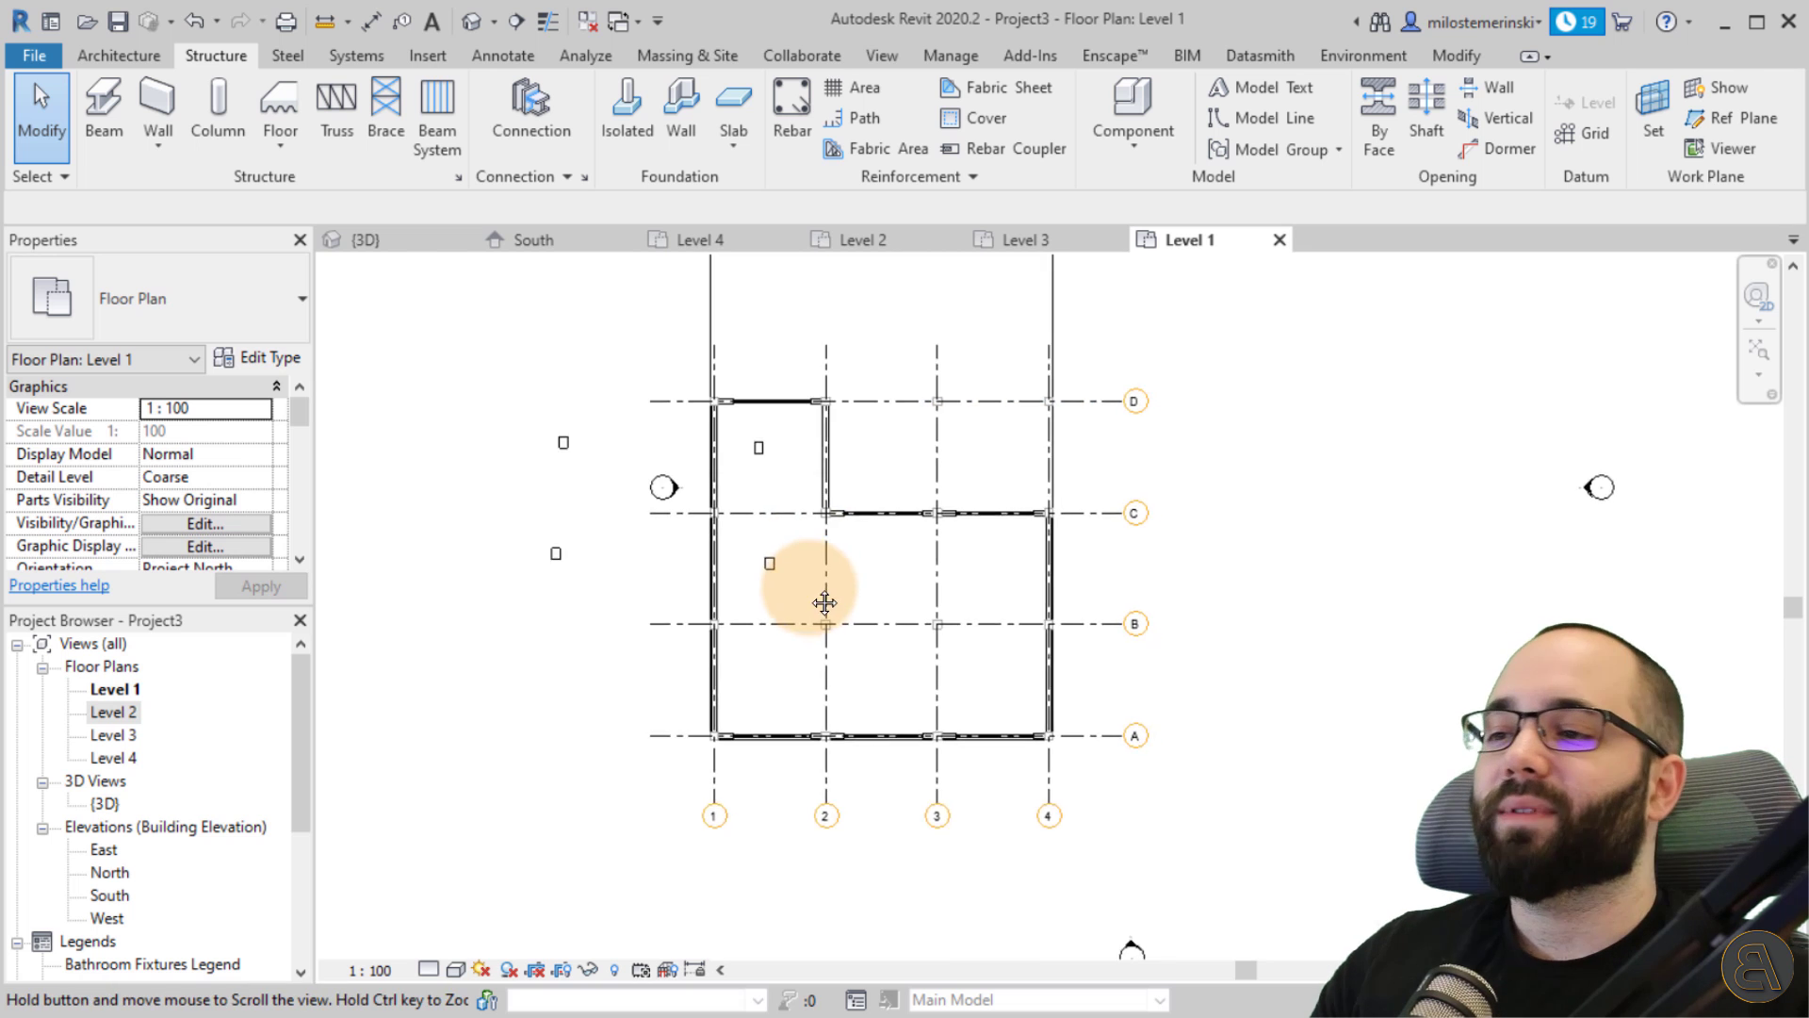
pyautogui.scroll(1, 780, 567)
pyautogui.moveTo(779, 566); pyautogui.dragTo(740, 633, button='middle')
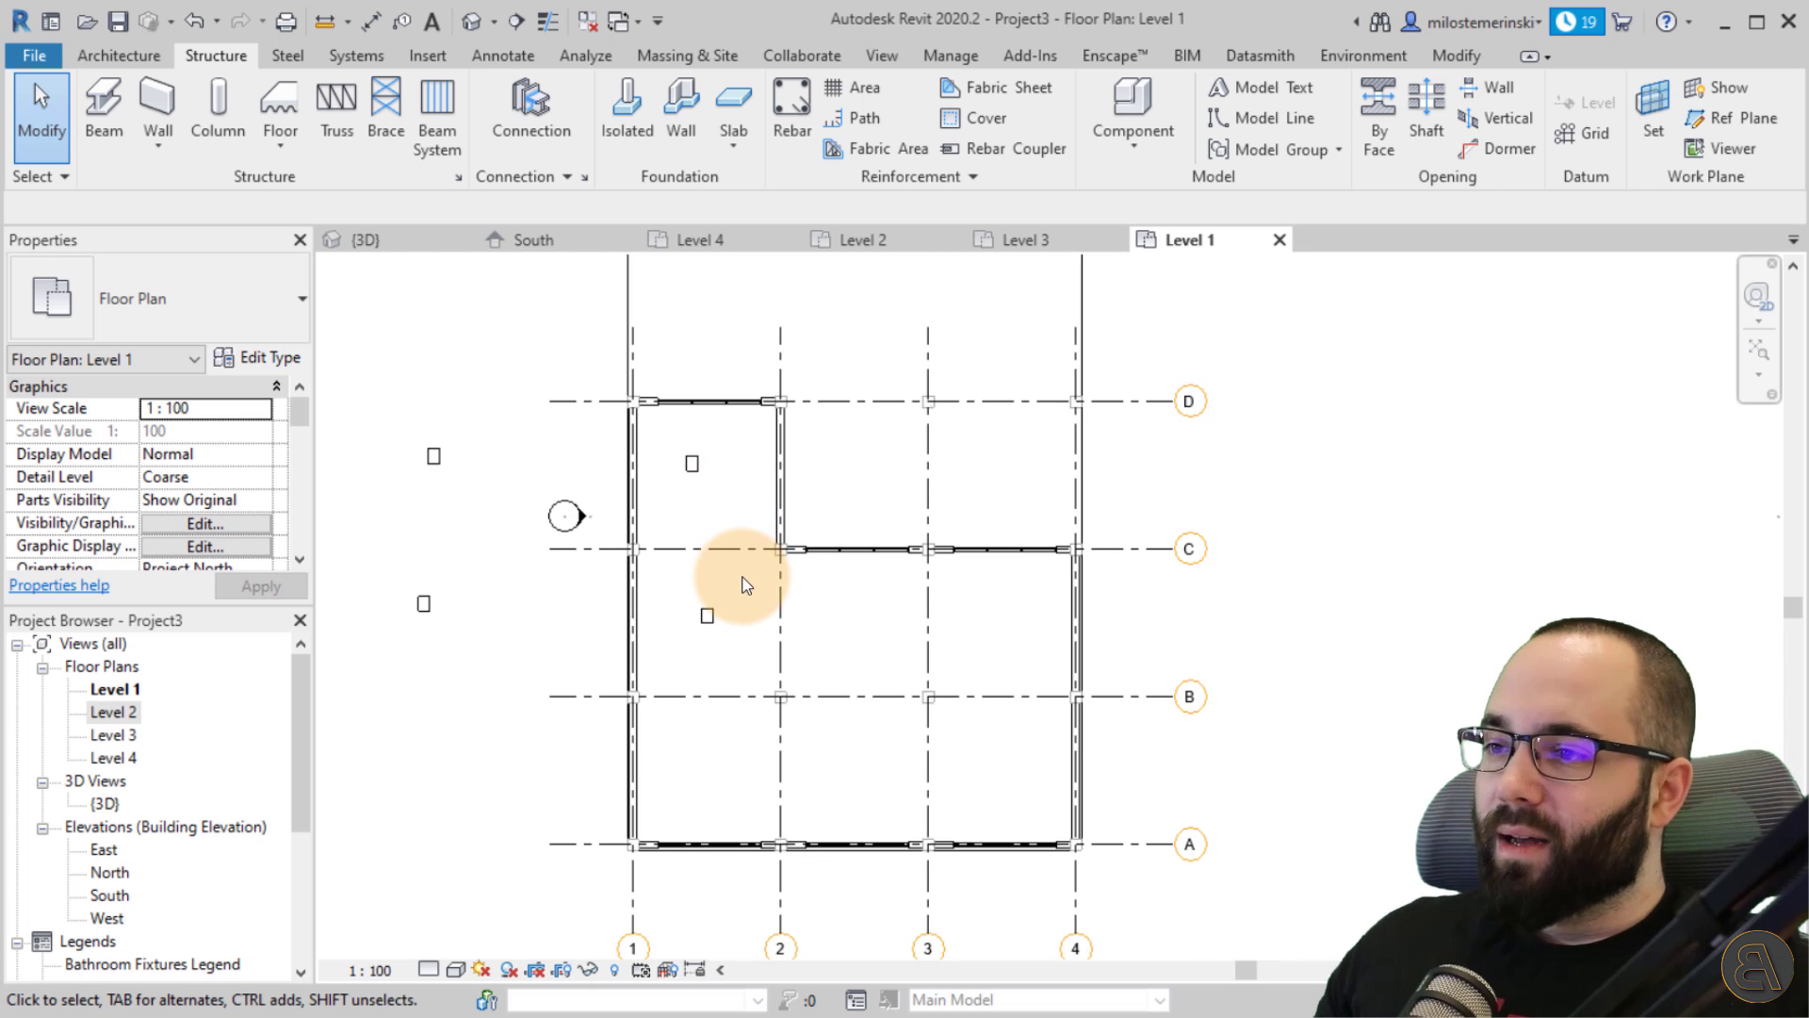
pyautogui.moveTo(868, 606); pyautogui.dragTo(784, 615, button='middle')
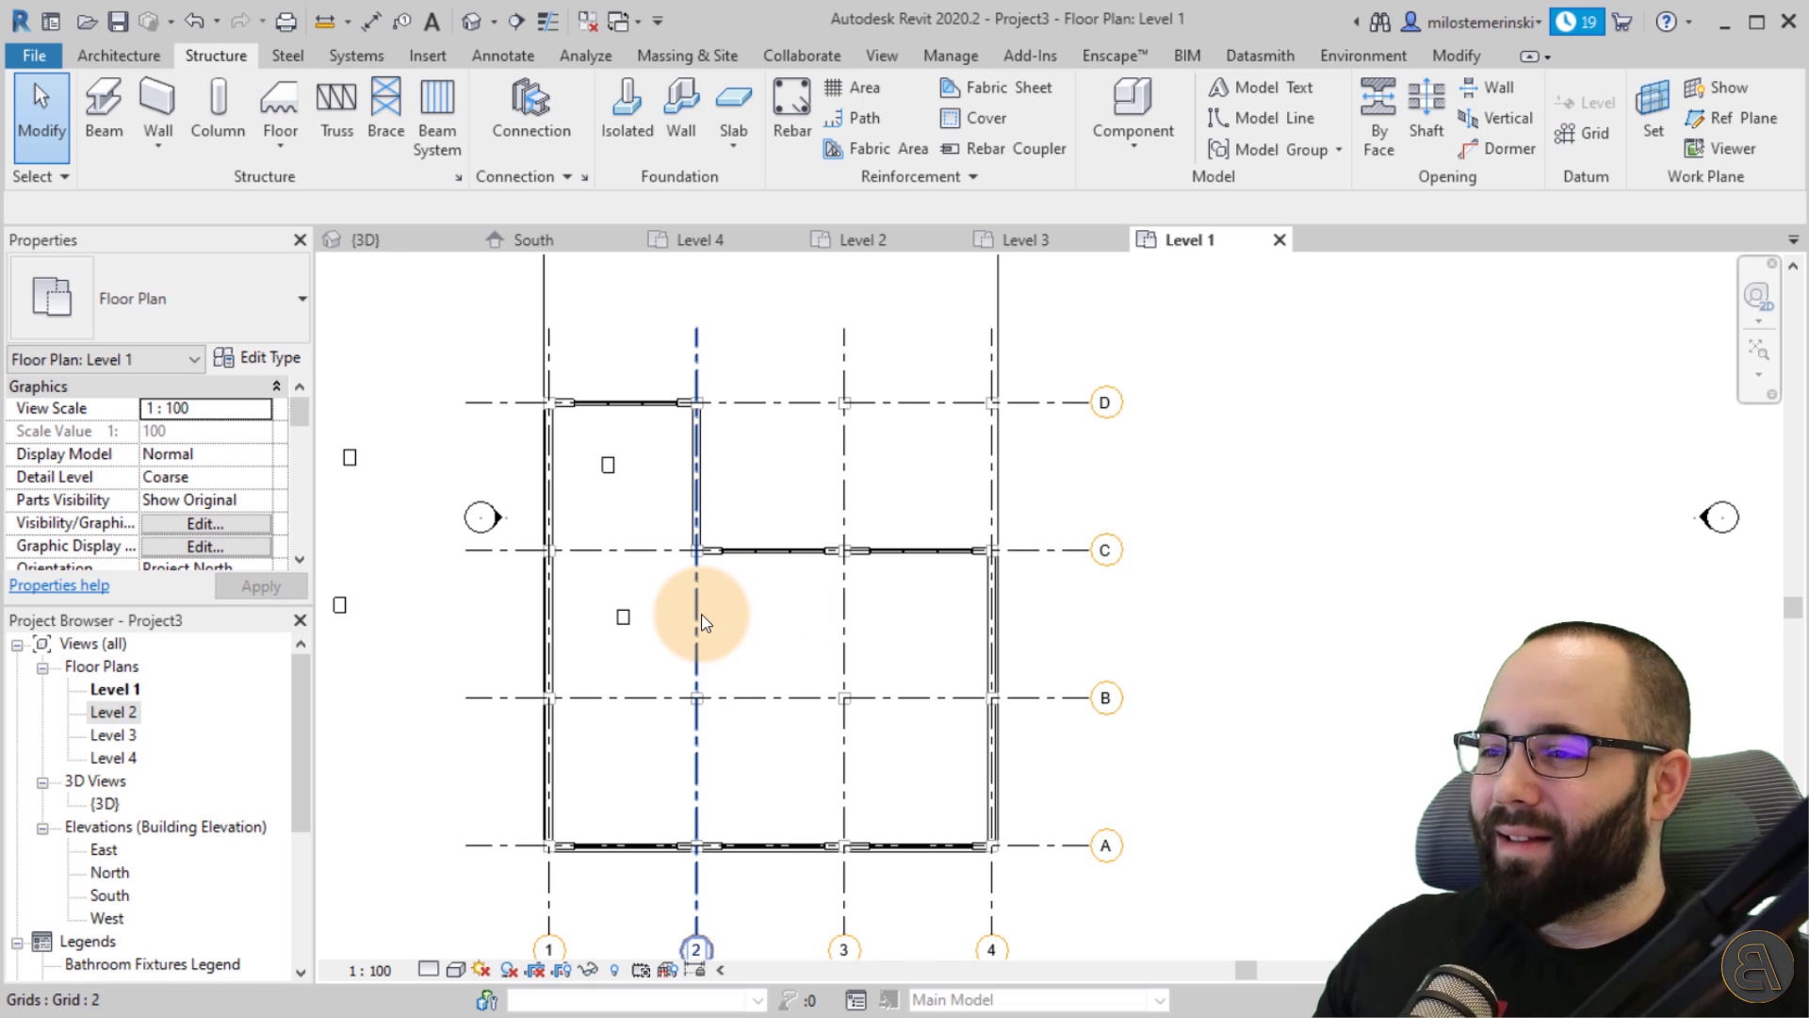
# Start a CAD link and choose CAD Project.dwg as the file to link.
pyautogui.click(421, 58)
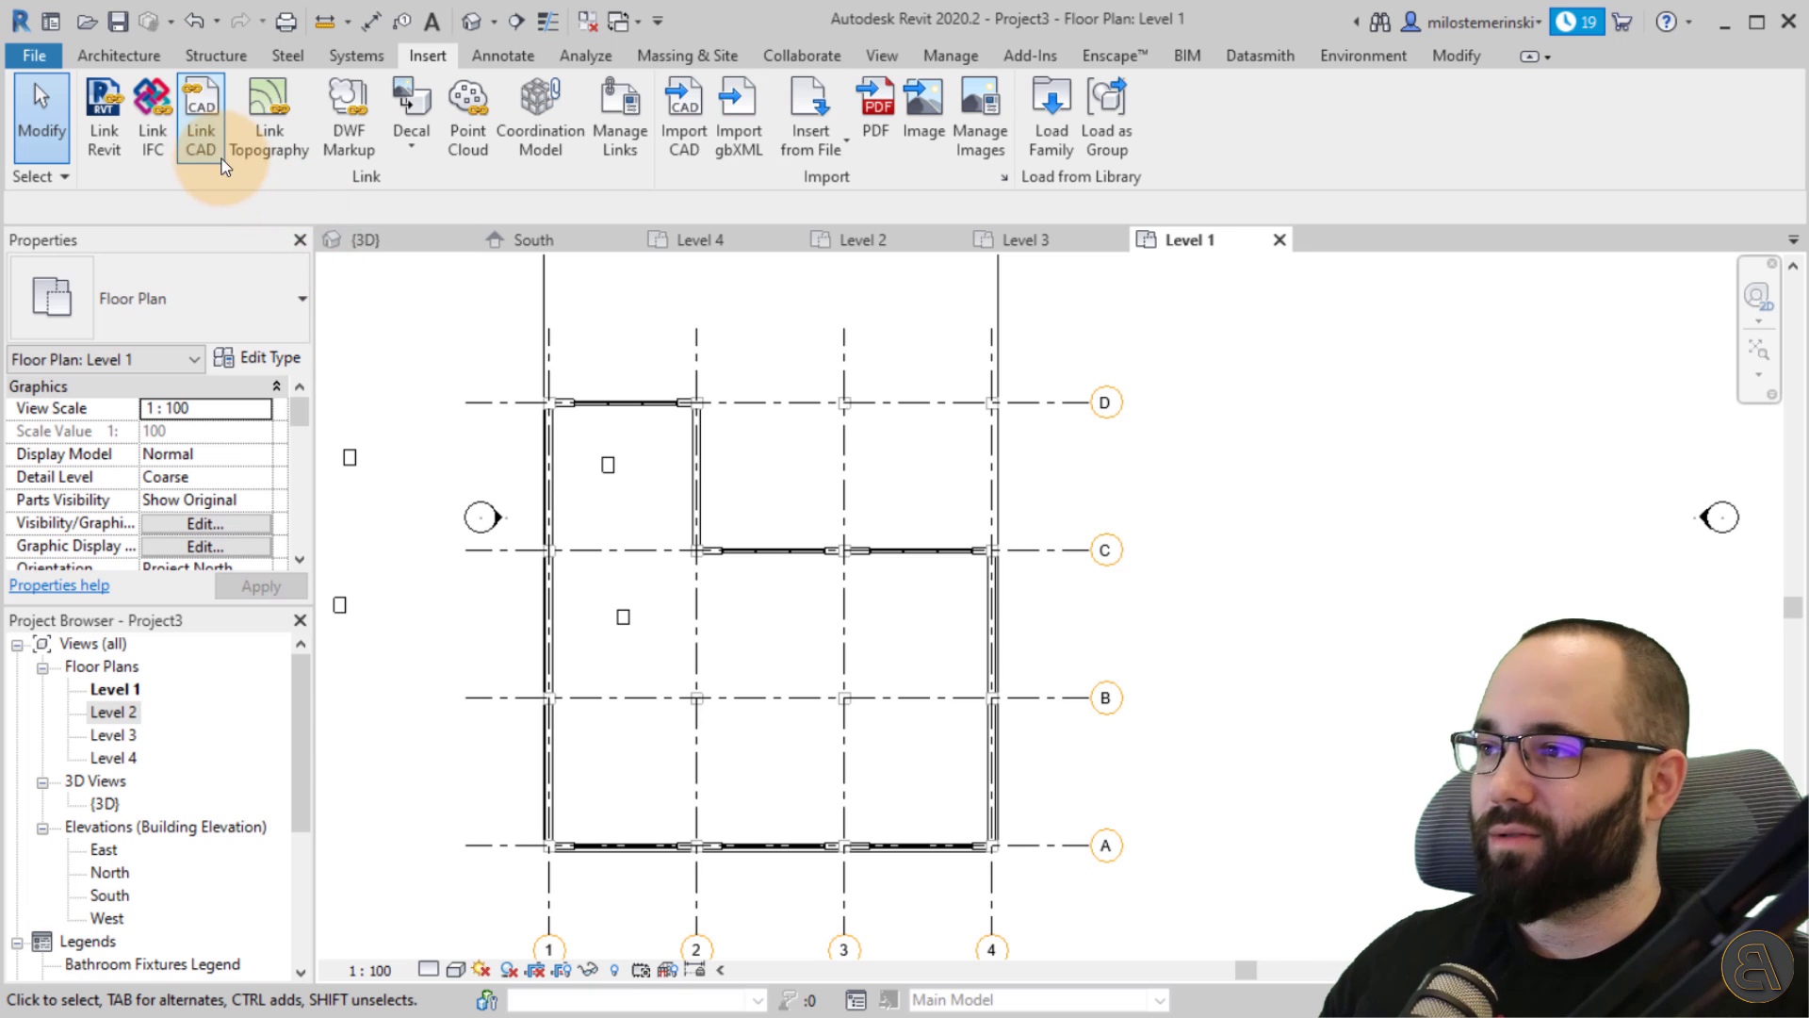
pyautogui.click(201, 123)
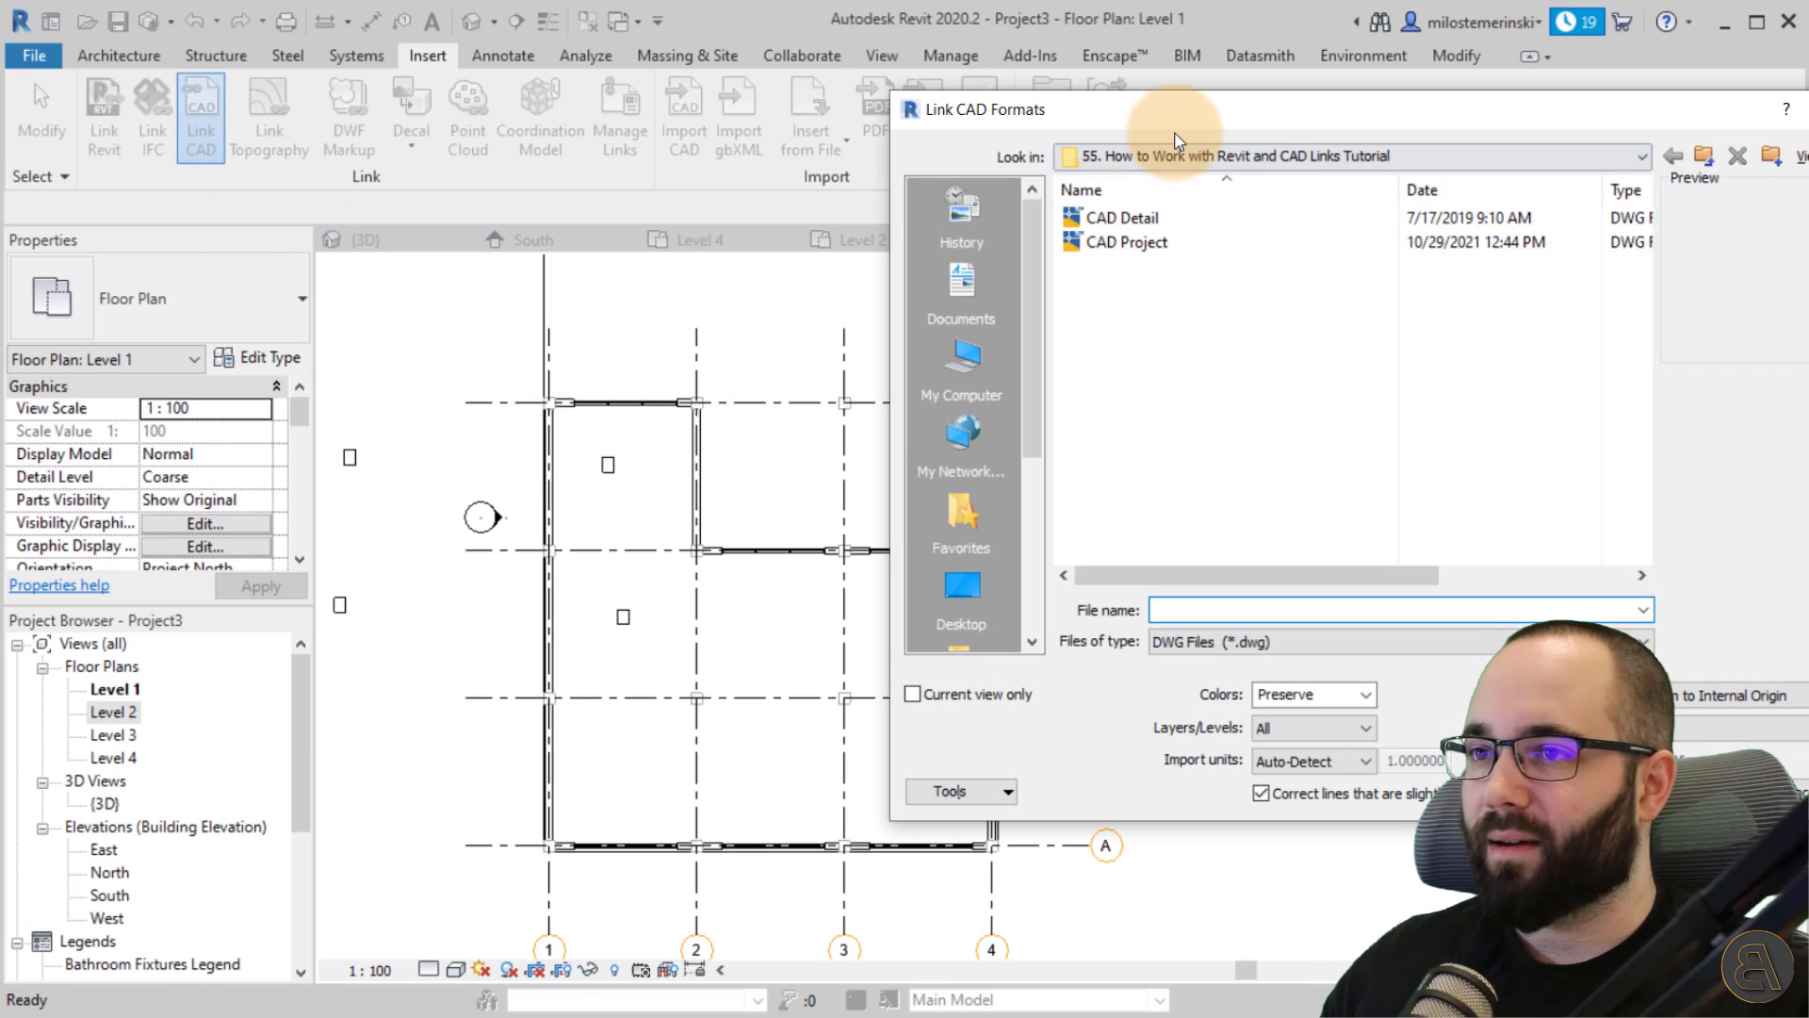
pyautogui.moveTo(1168, 132); pyautogui.dragTo(444, 135)
pyautogui.click(405, 268)
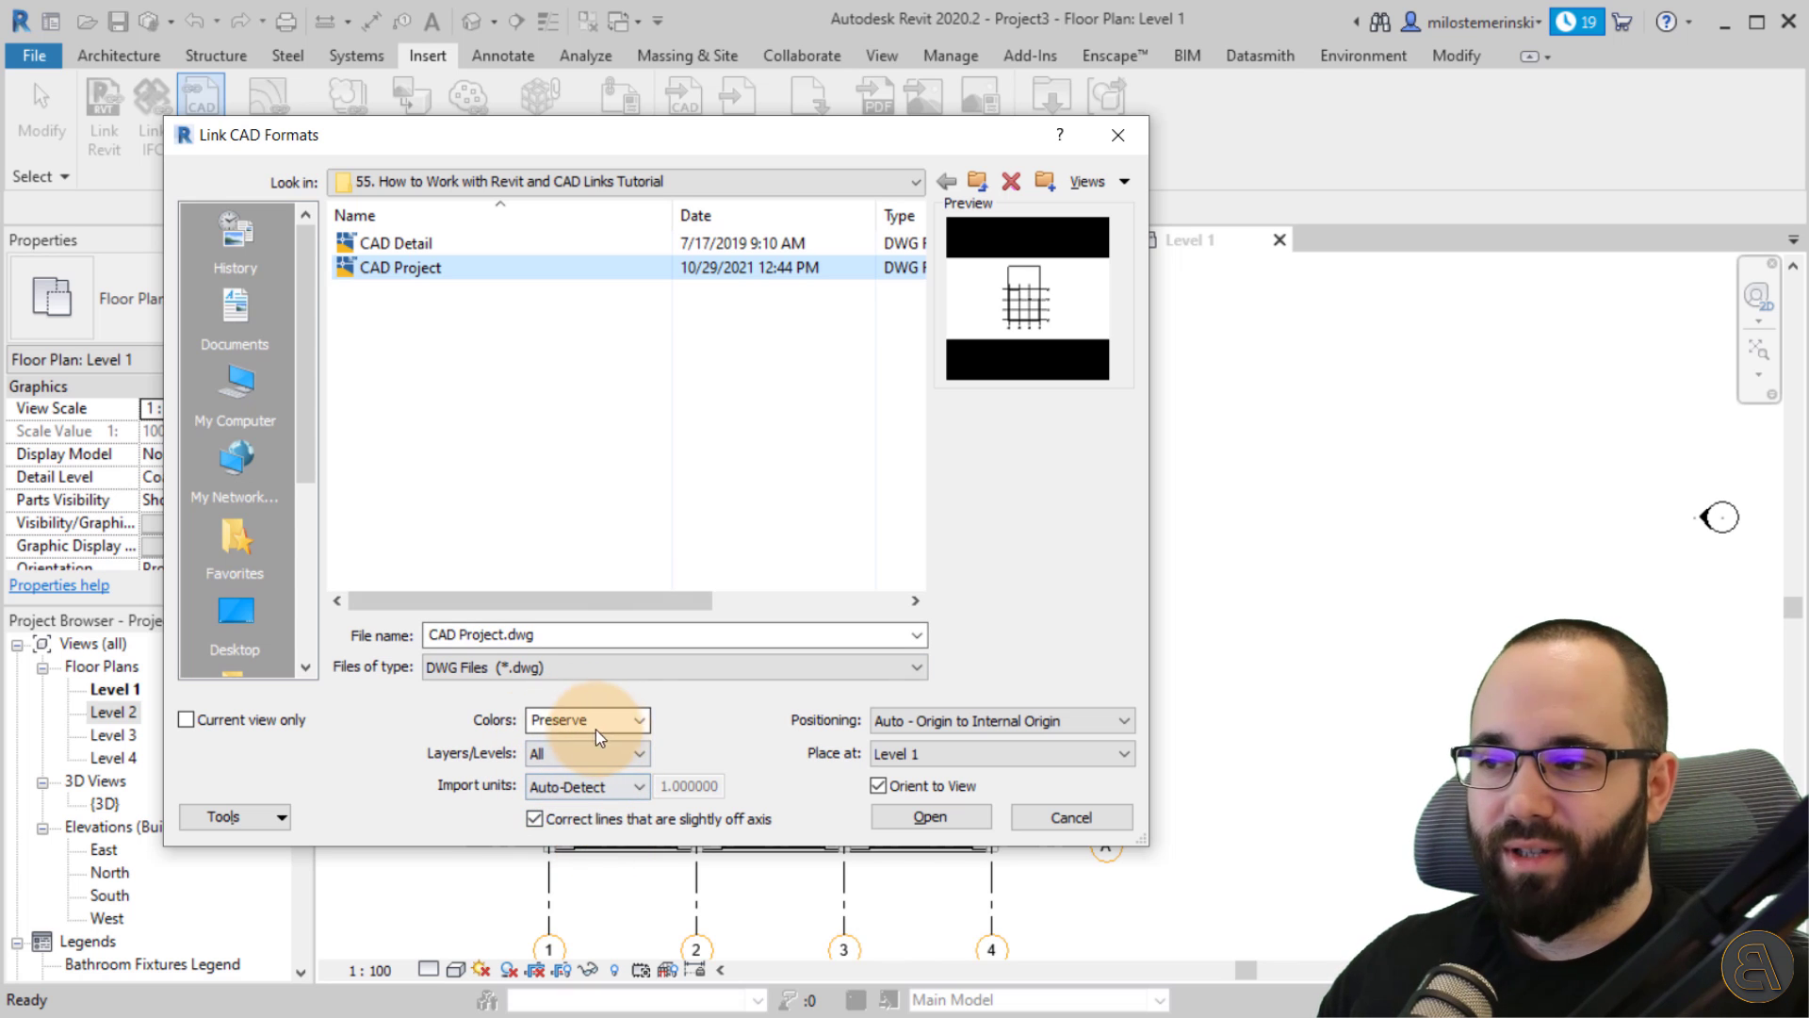
# Review the CAD link's import options, keeping colors on Preserve, layers on All and import units on Auto-Detect.
pyautogui.click(625, 723)
pyautogui.click(640, 721)
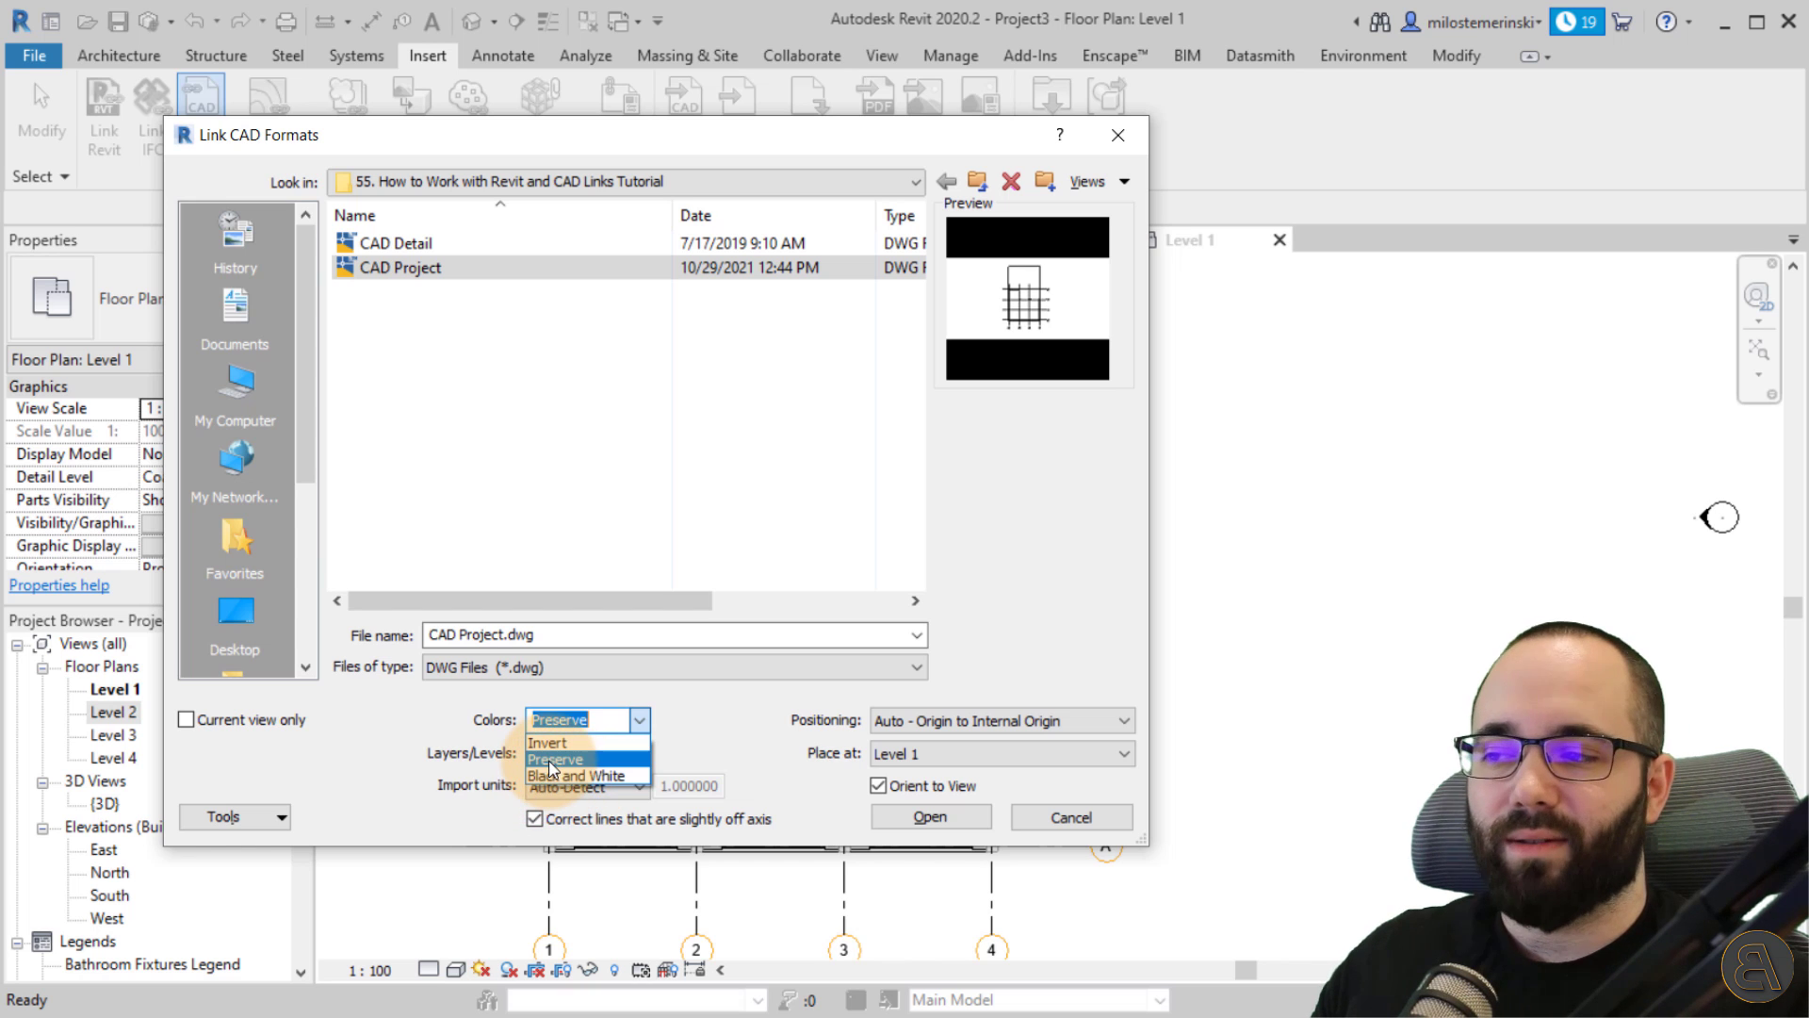
pyautogui.click(556, 759)
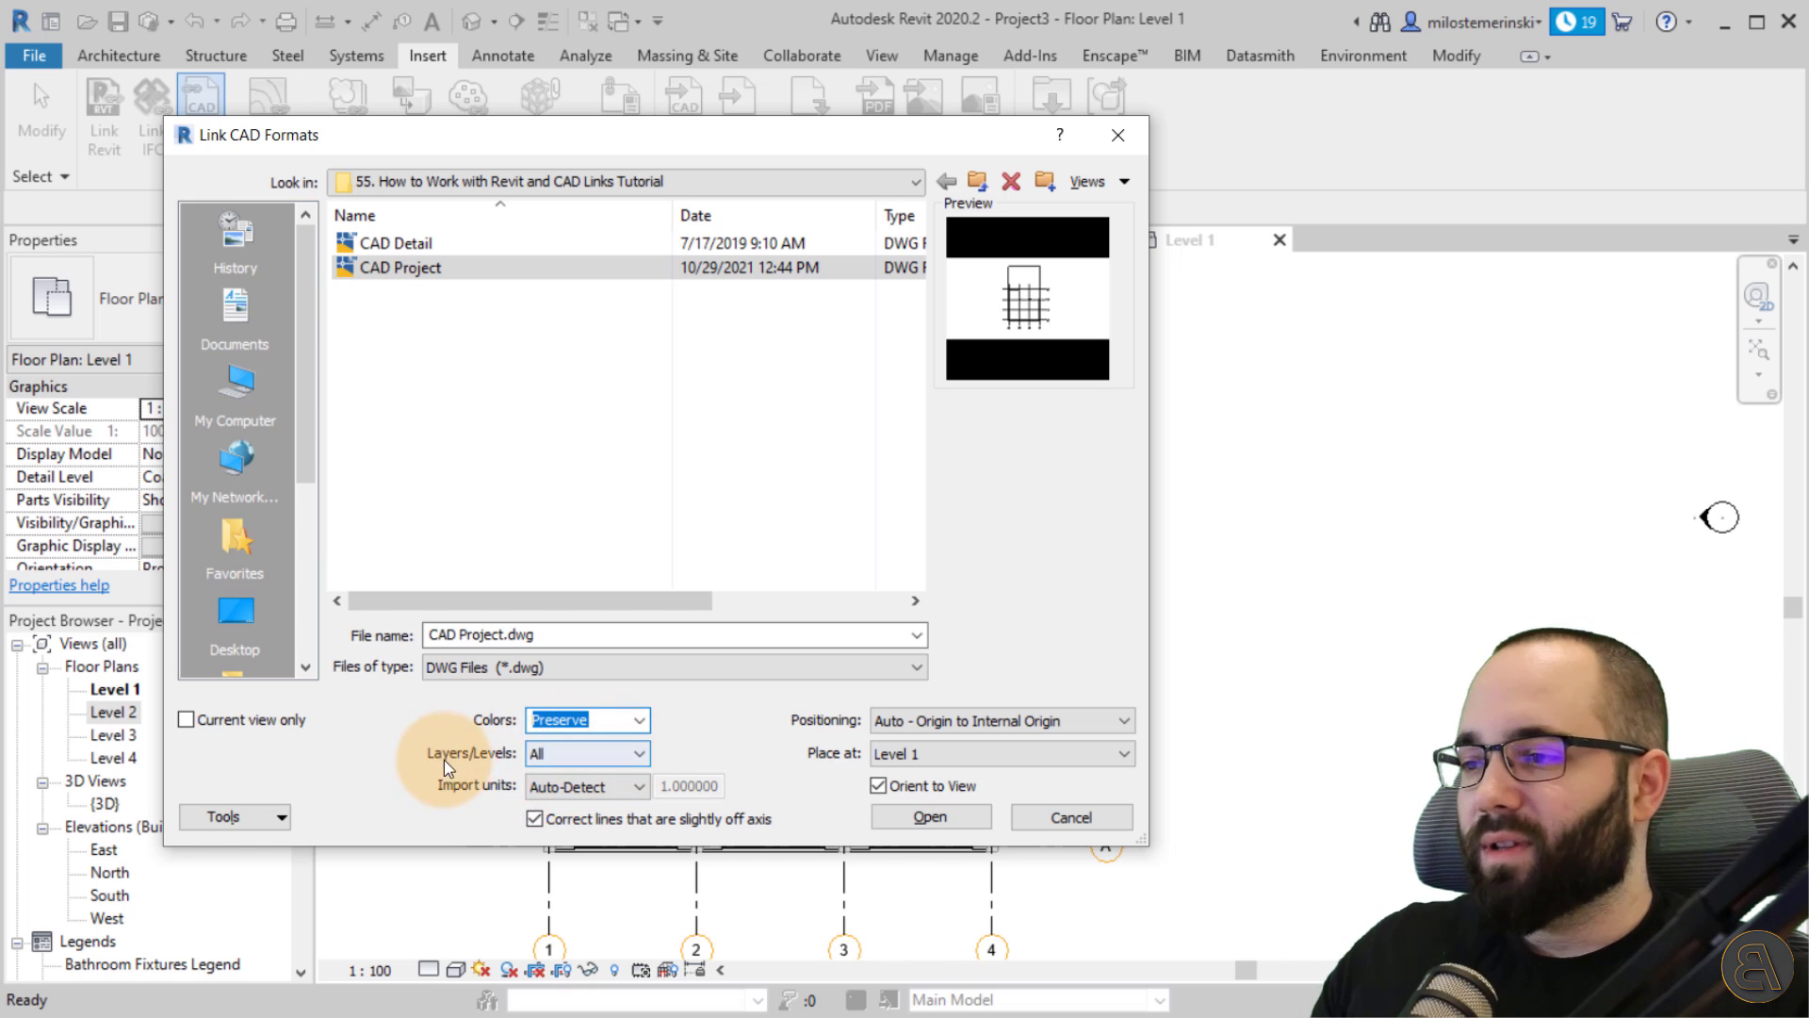
pyautogui.click(589, 759)
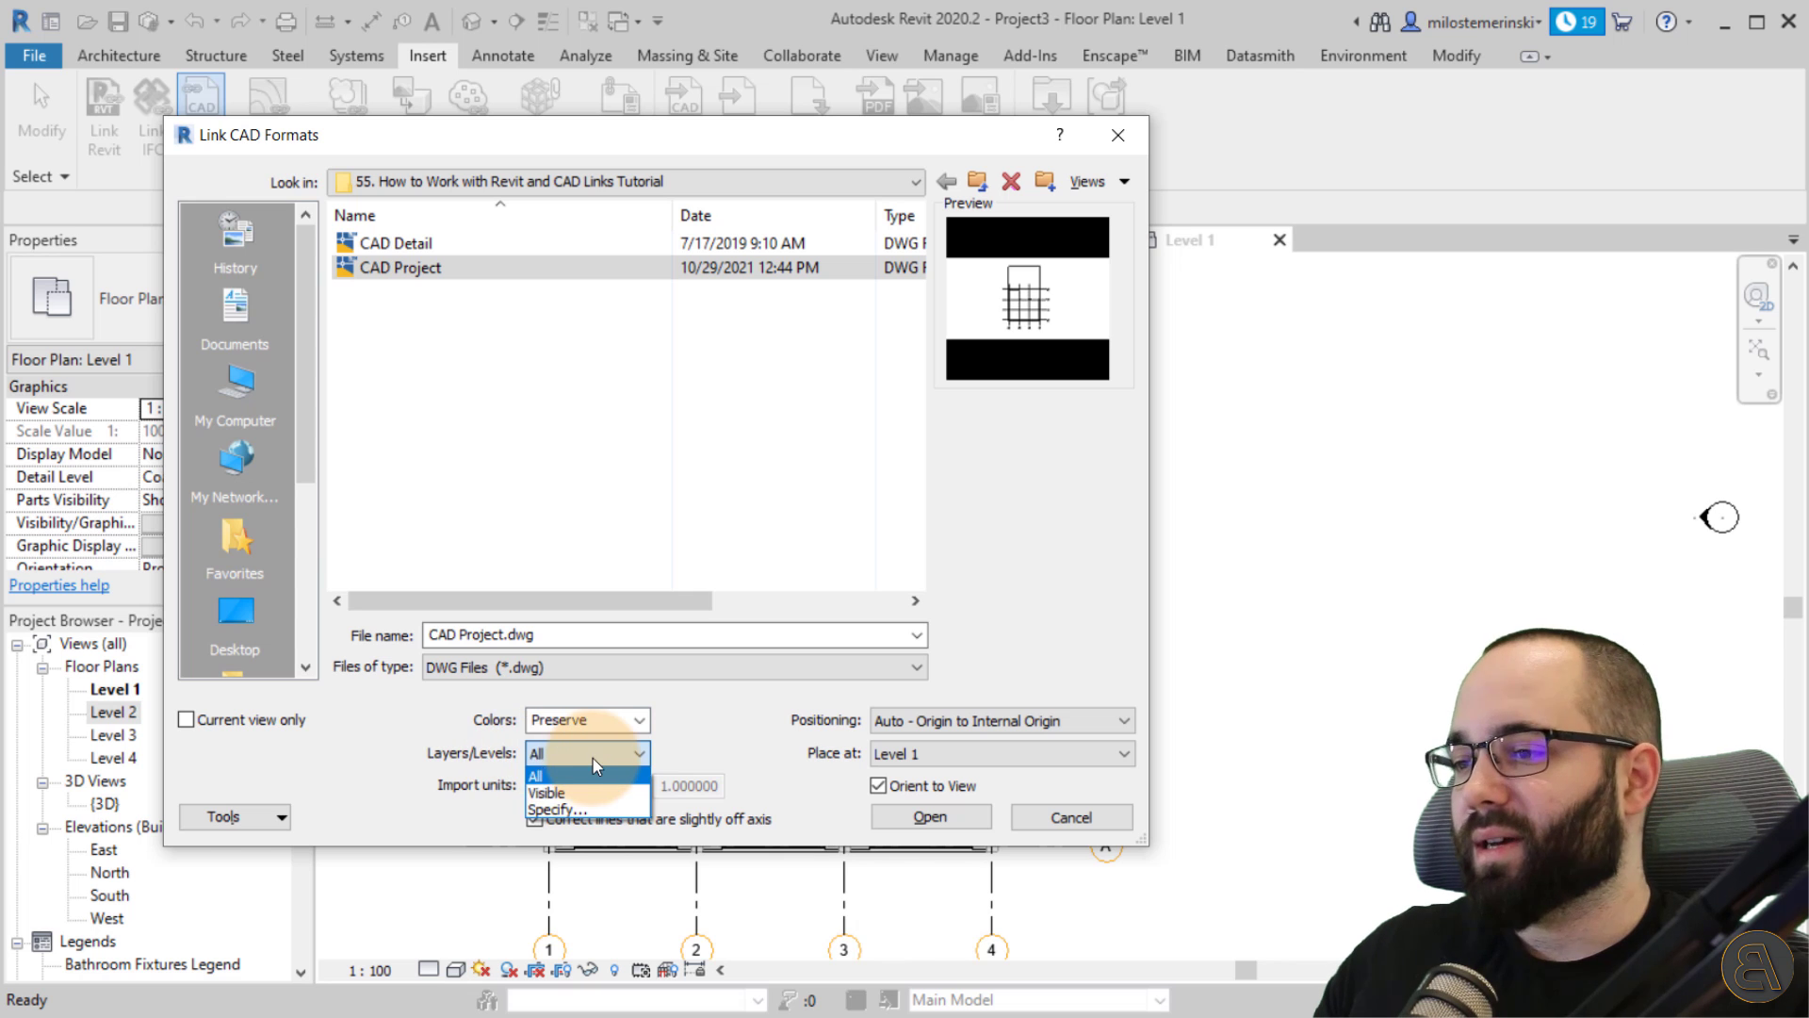
pyautogui.click(482, 775)
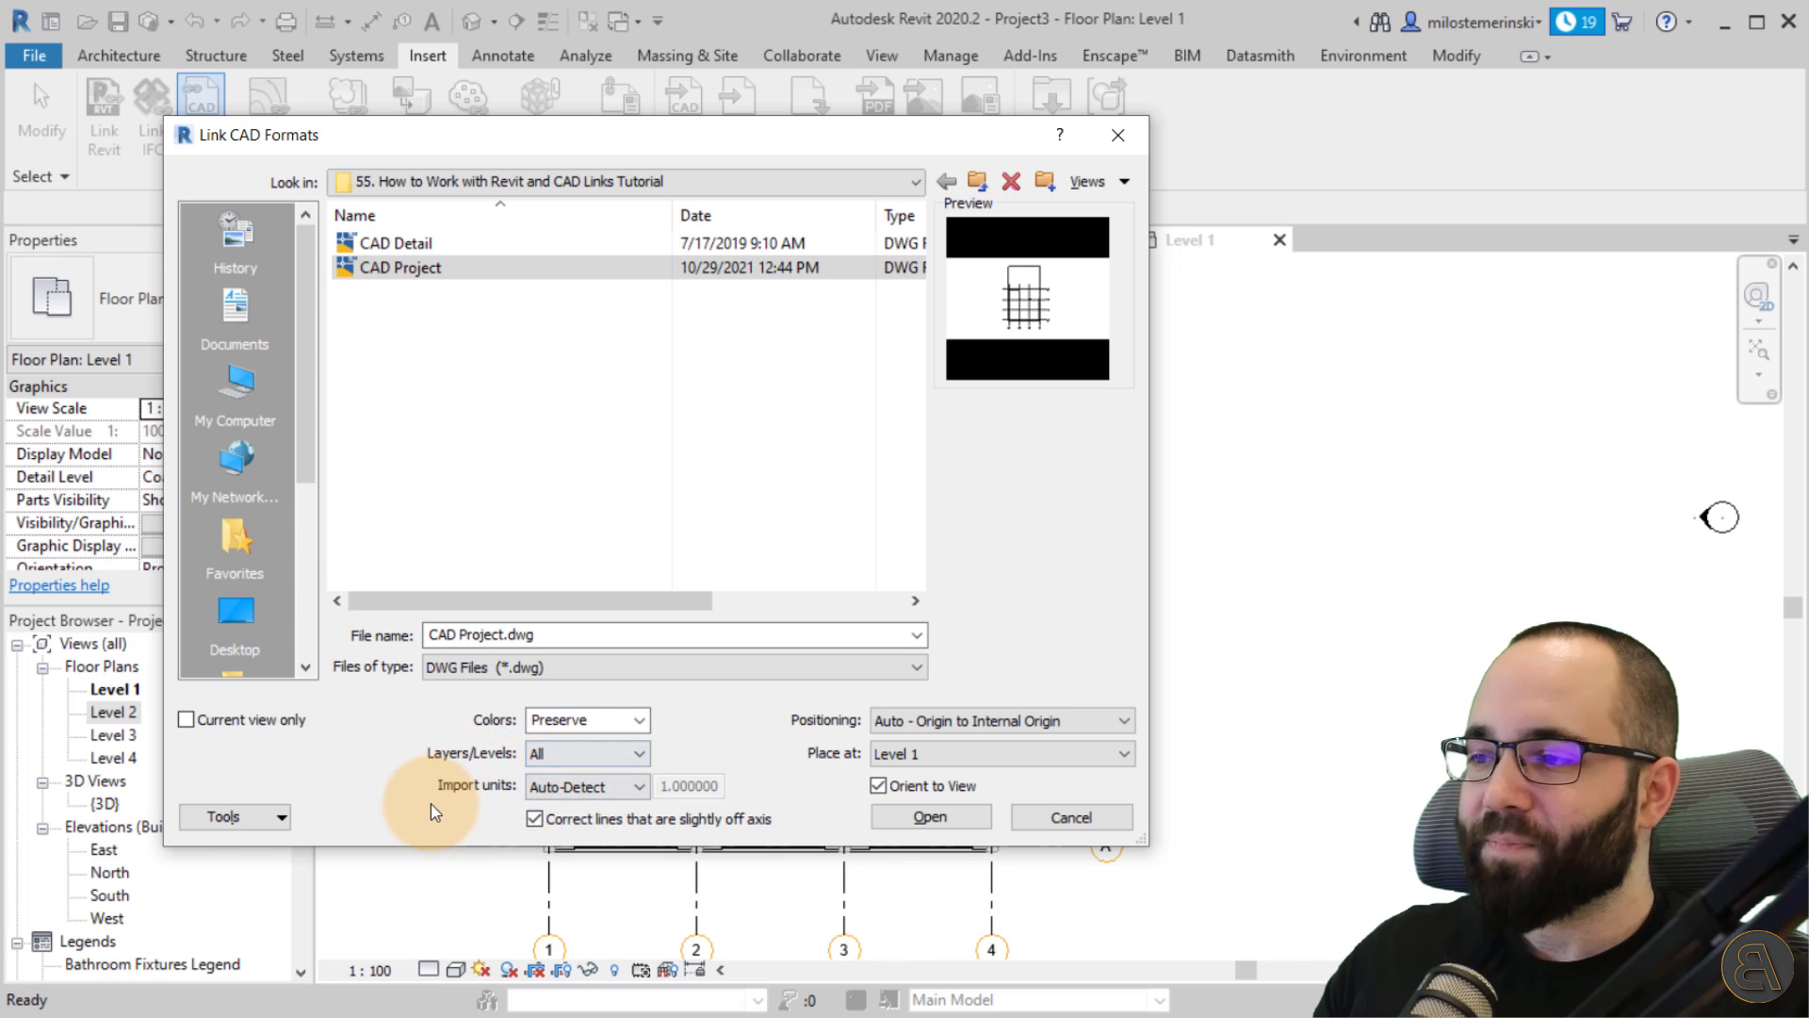
pyautogui.click(575, 786)
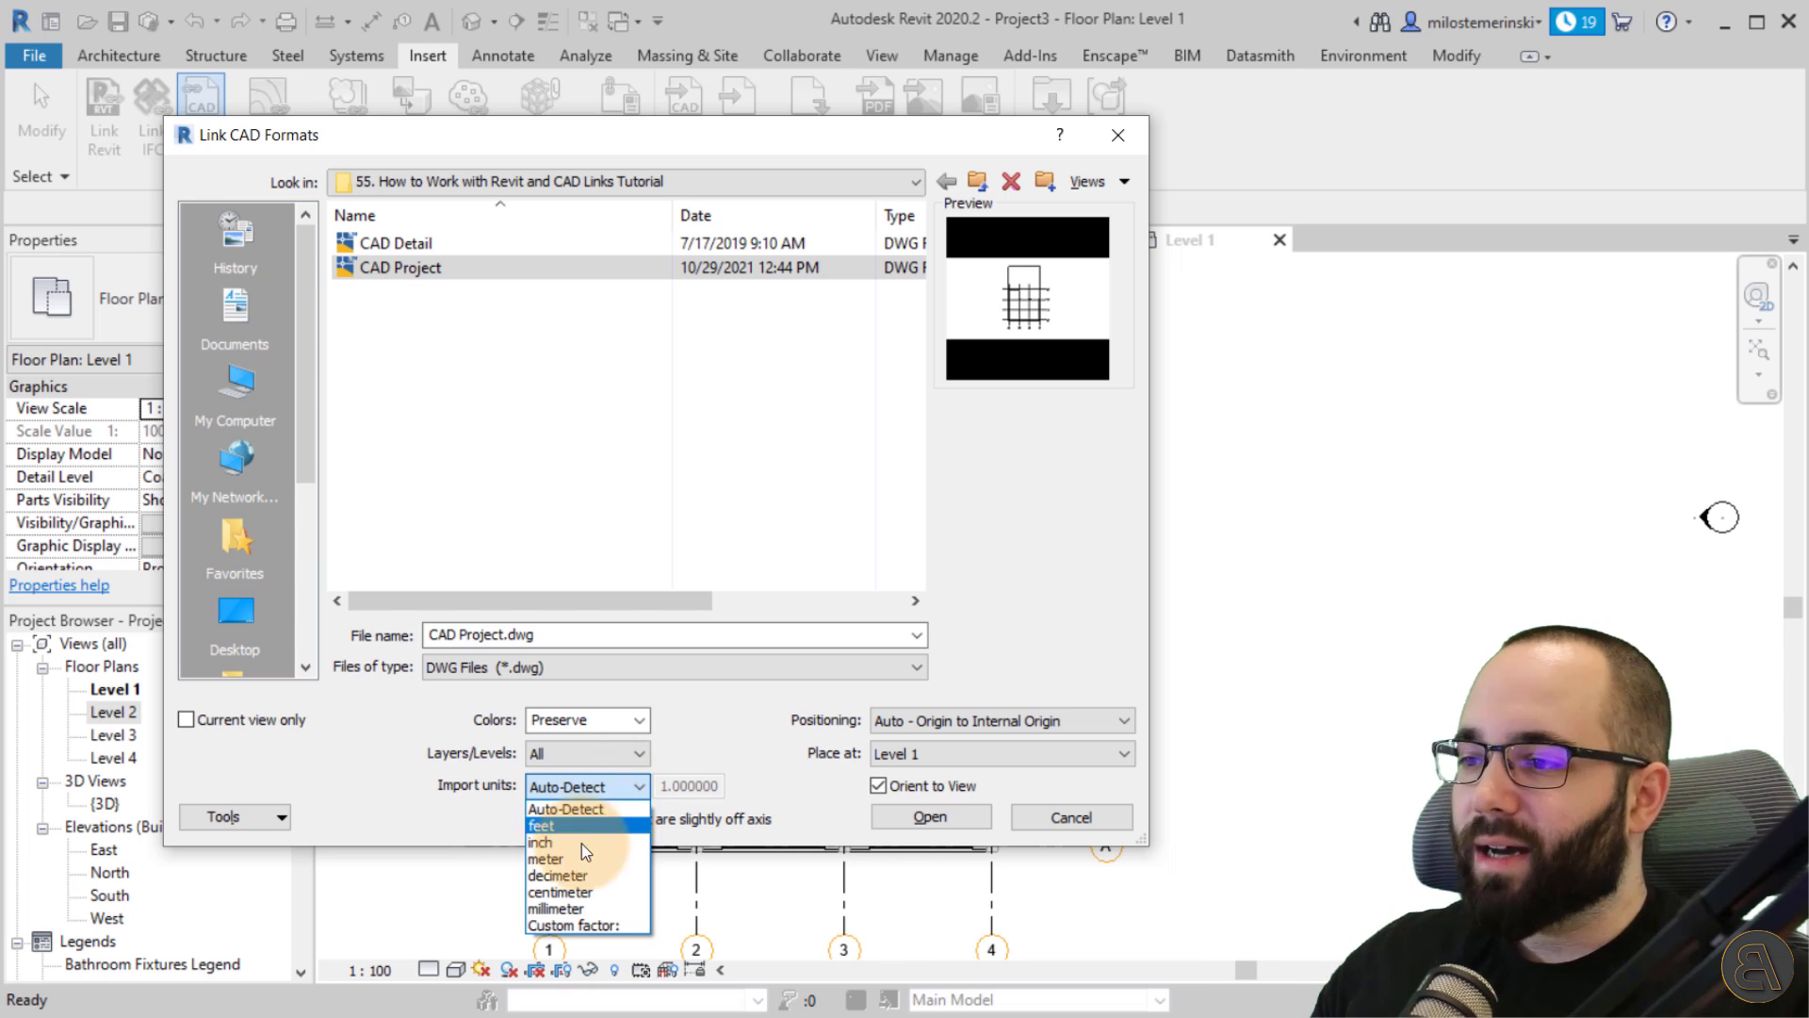
pyautogui.click(570, 807)
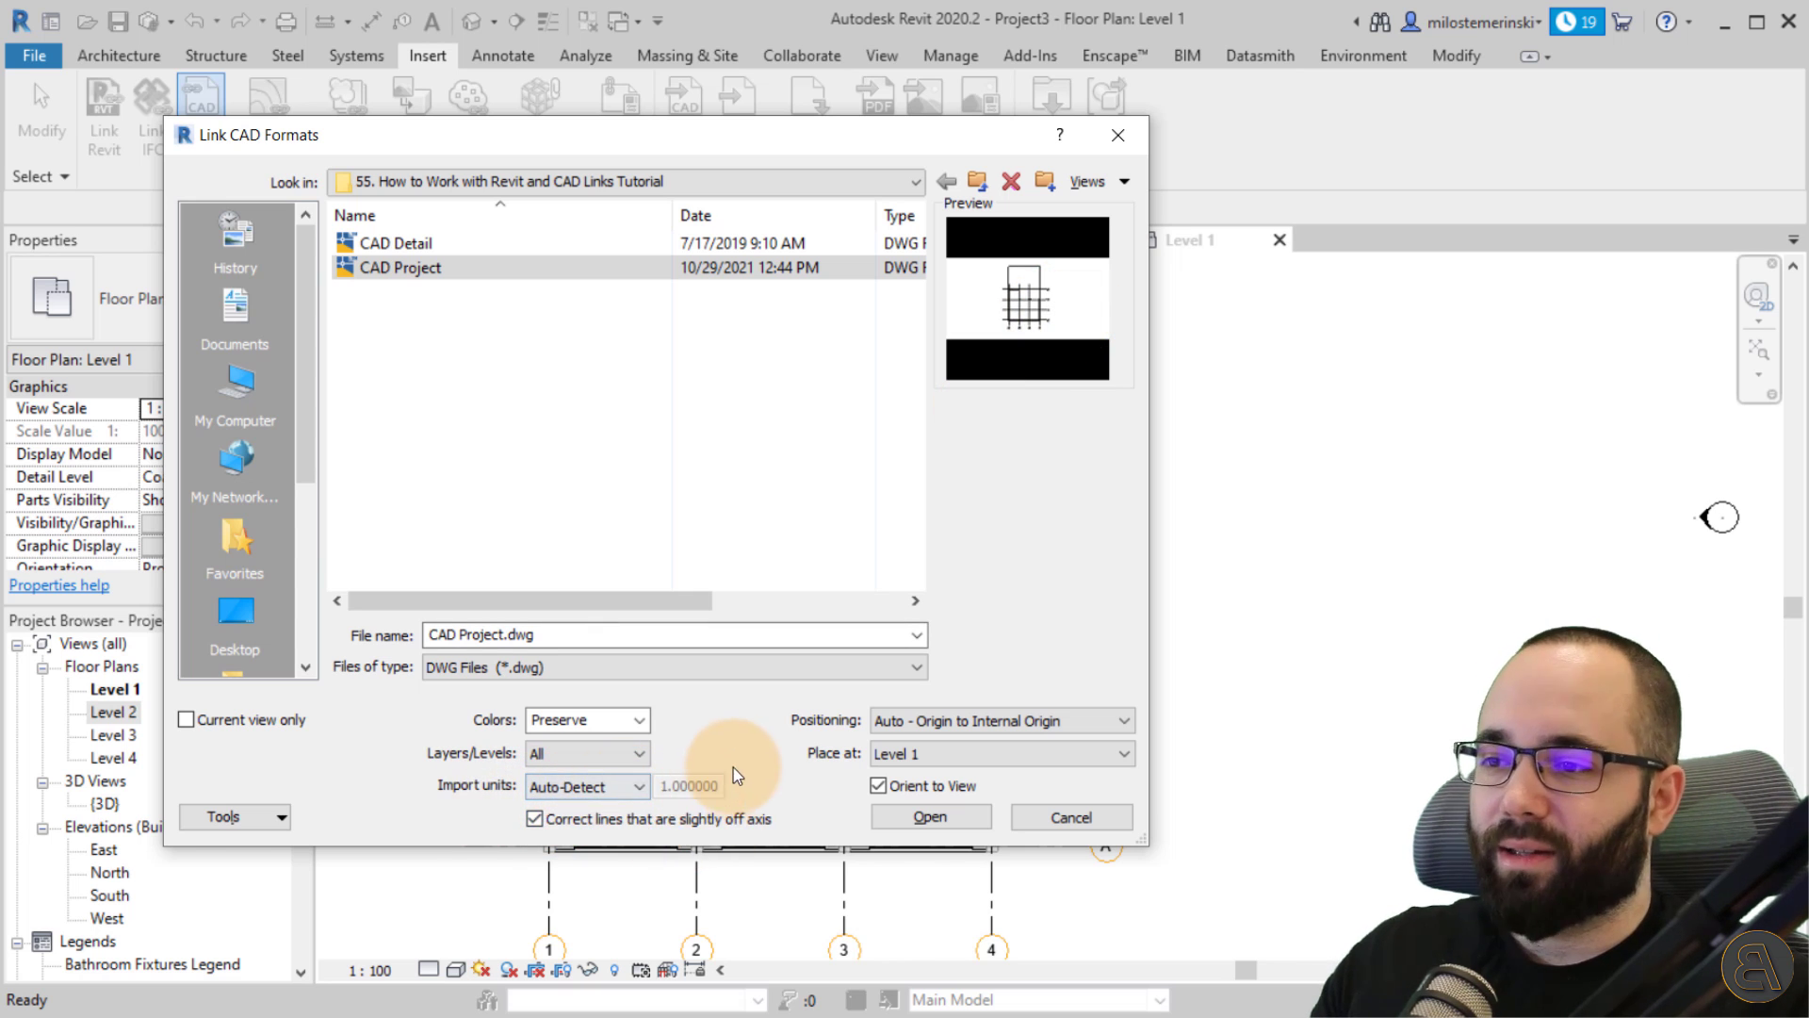
# Link CAD Project.dwg at Level 1, positioned Auto - Origin to Internal Origin, oriented to view and not limited to the current view.
pyautogui.click(881, 721)
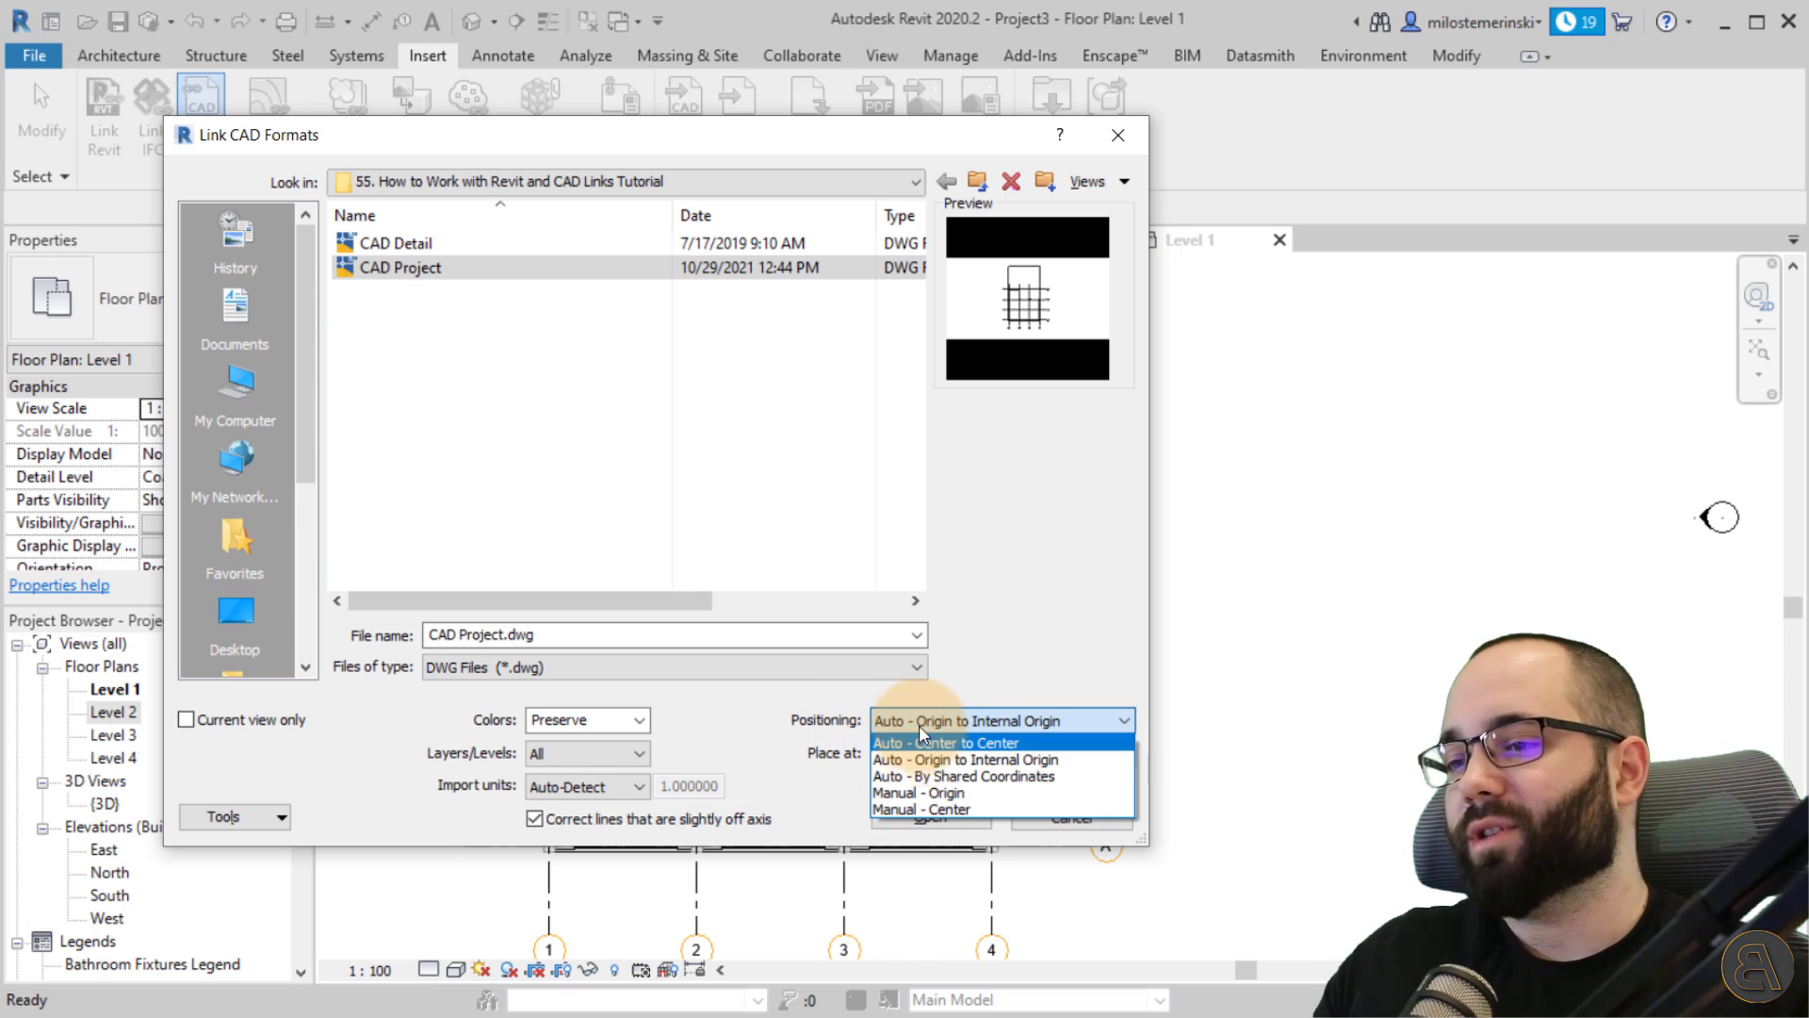
pyautogui.click(917, 726)
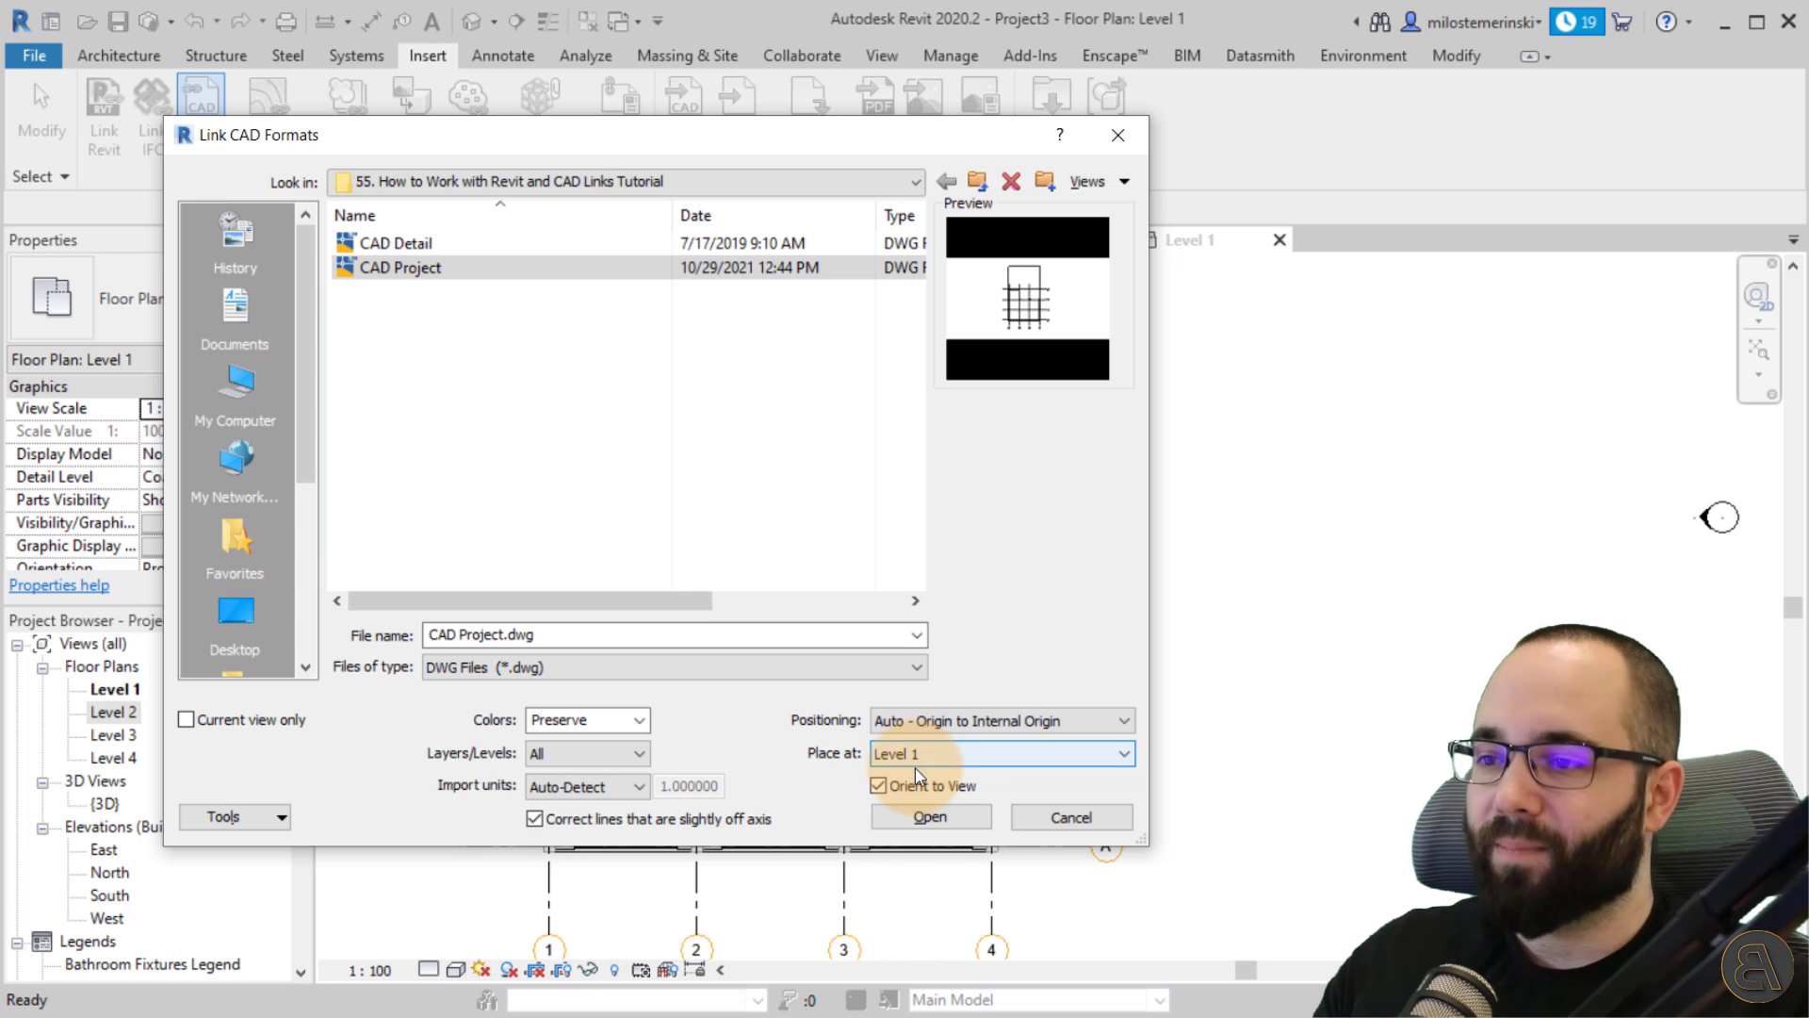
pyautogui.click(942, 754)
pyautogui.click(943, 754)
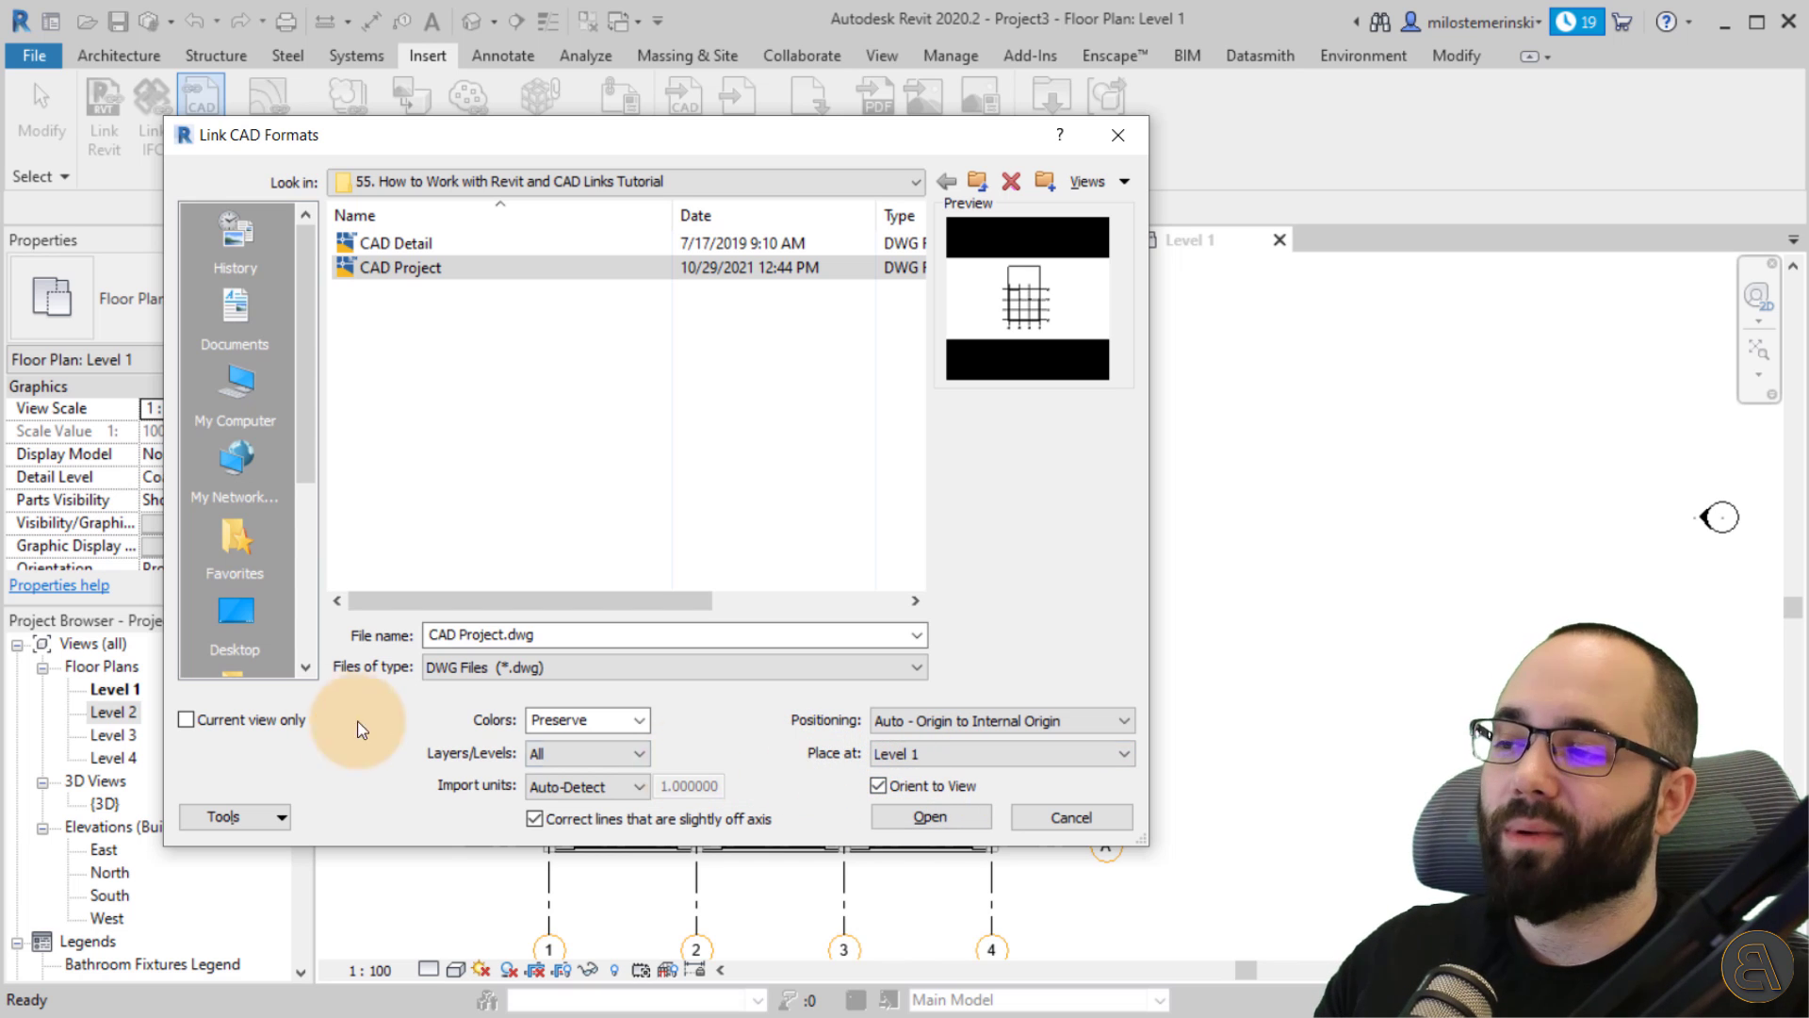
pyautogui.click(188, 720)
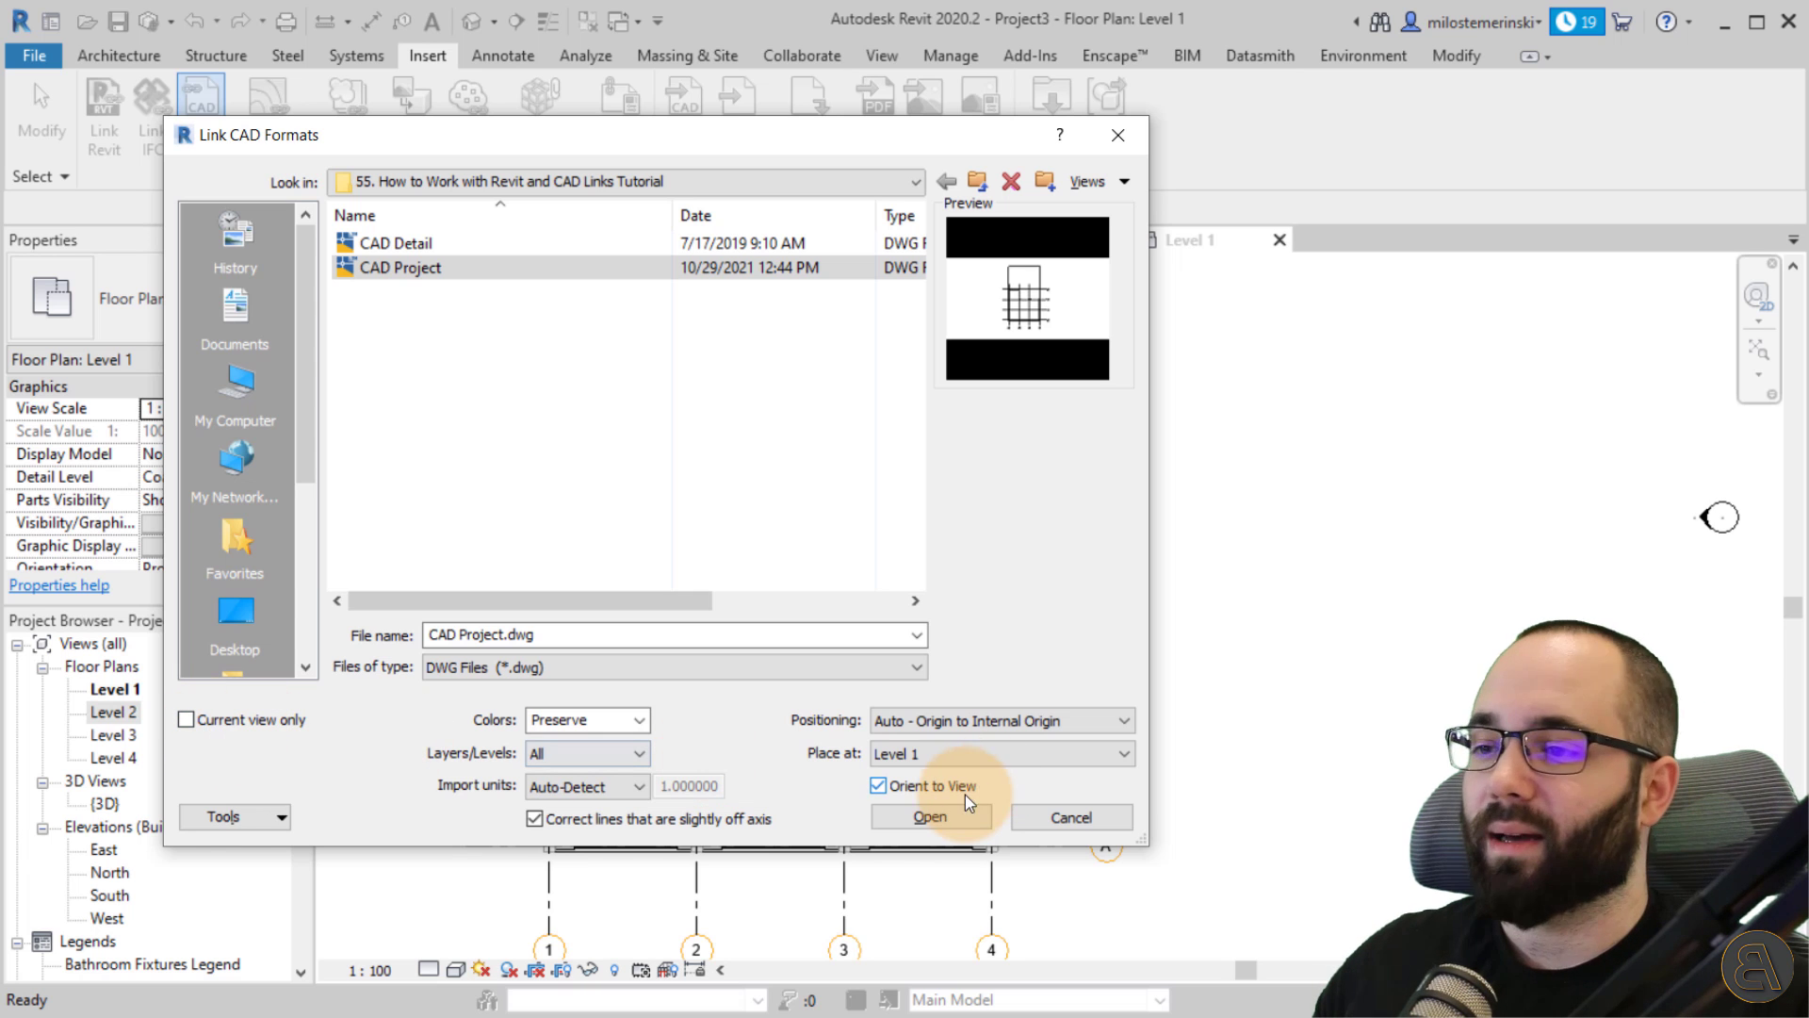
pyautogui.click(912, 826)
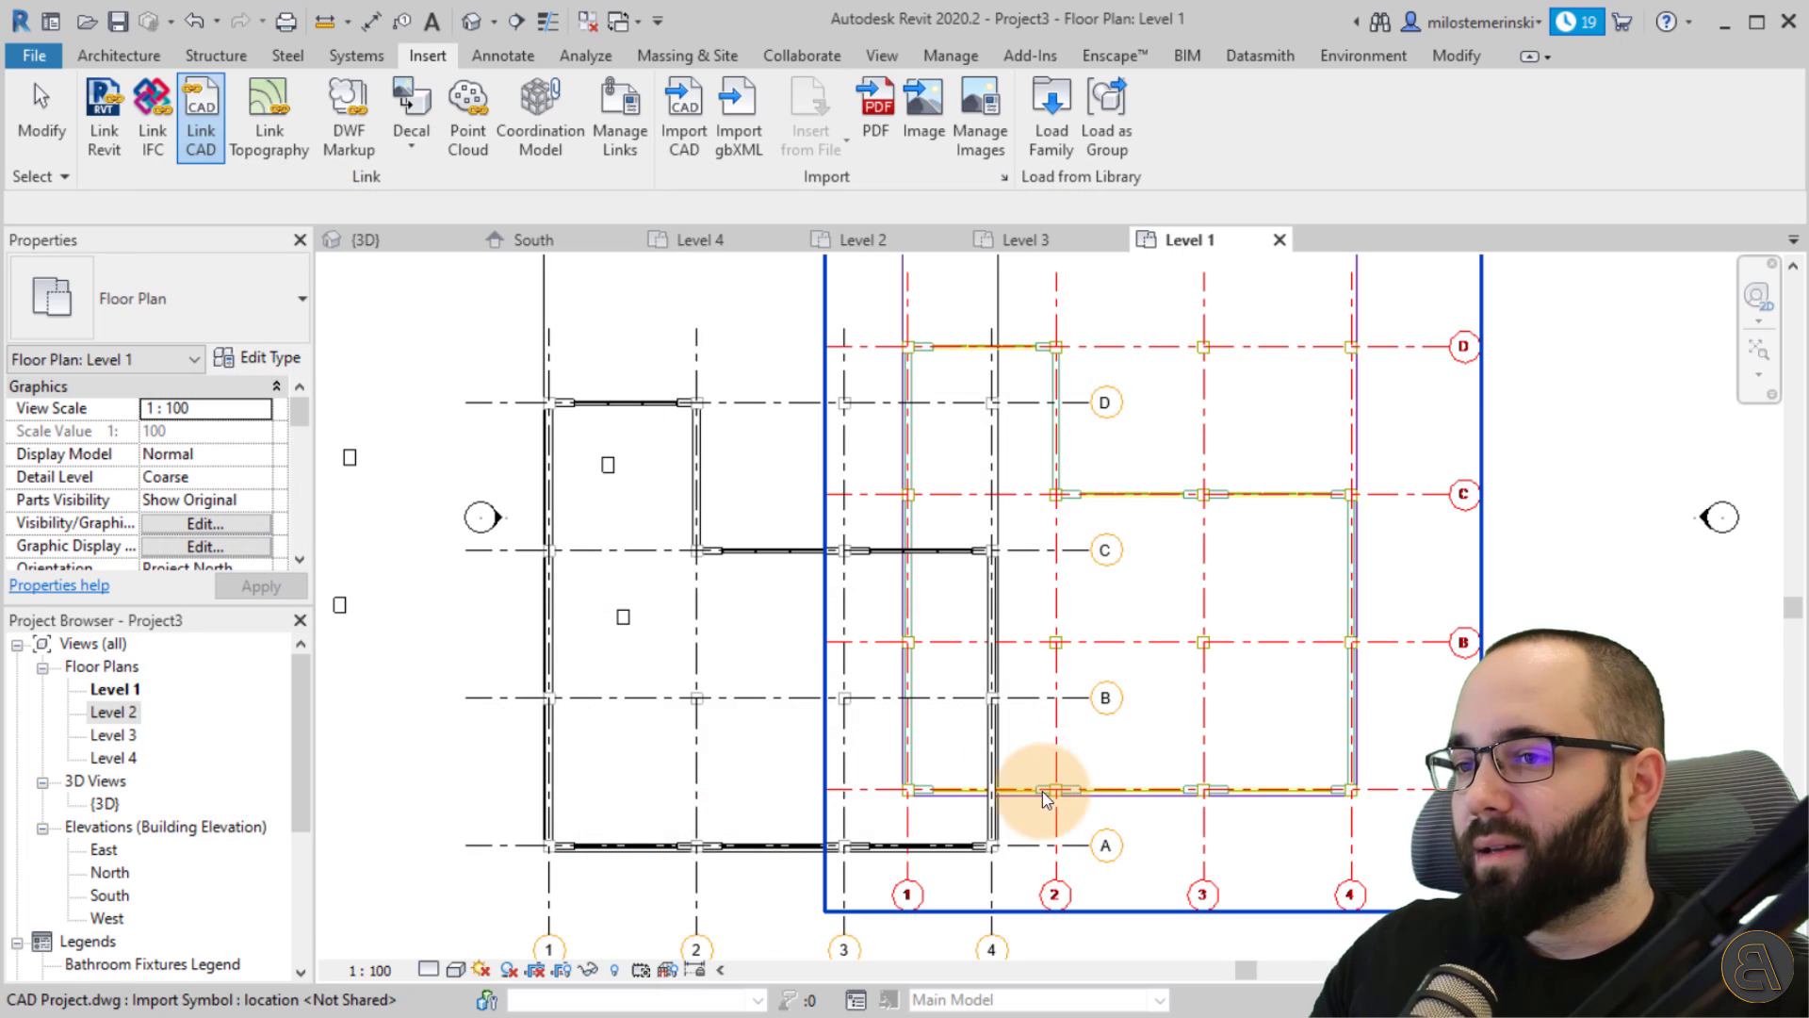
# Unpin the linked CAD drawing, move it clear to the right of the Revit building, and pin it again.
pyautogui.scroll(-3, 1107, 754)
pyautogui.click(1088, 736)
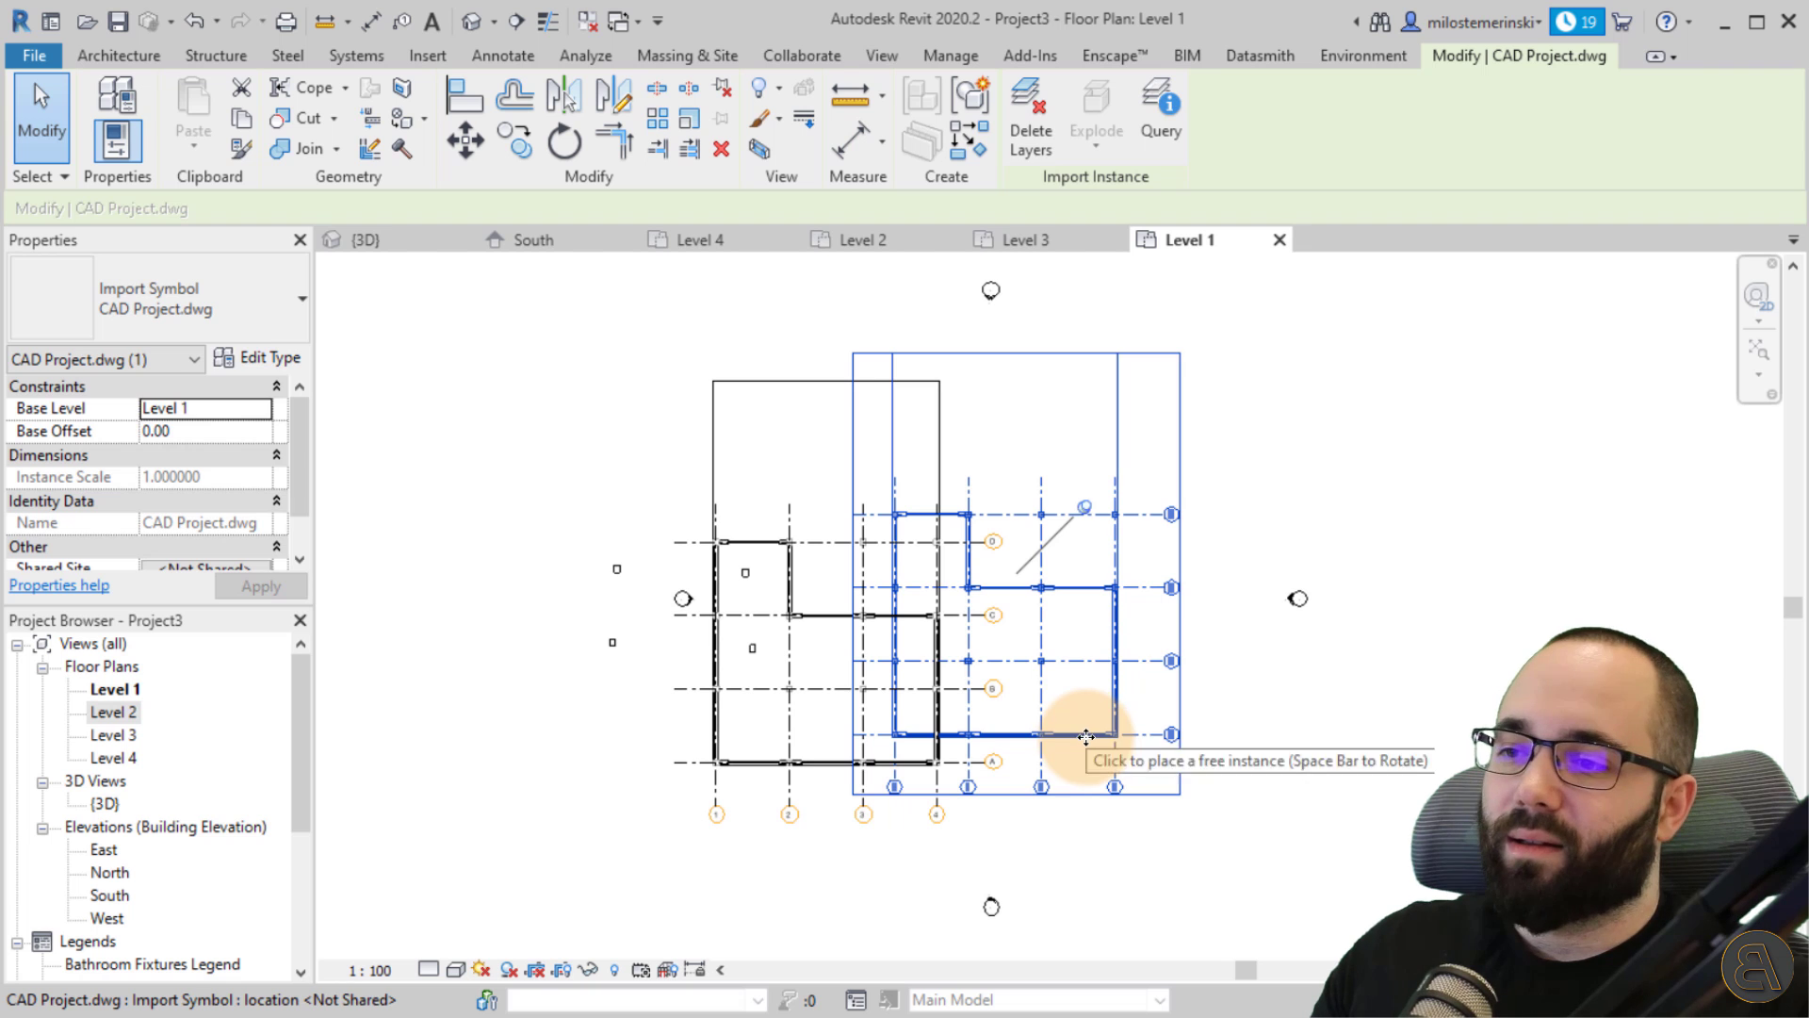
pyautogui.click(1085, 514)
pyautogui.moveTo(1083, 606); pyautogui.dragTo(1264, 620)
pyautogui.click(1284, 541)
pyautogui.click(1468, 669)
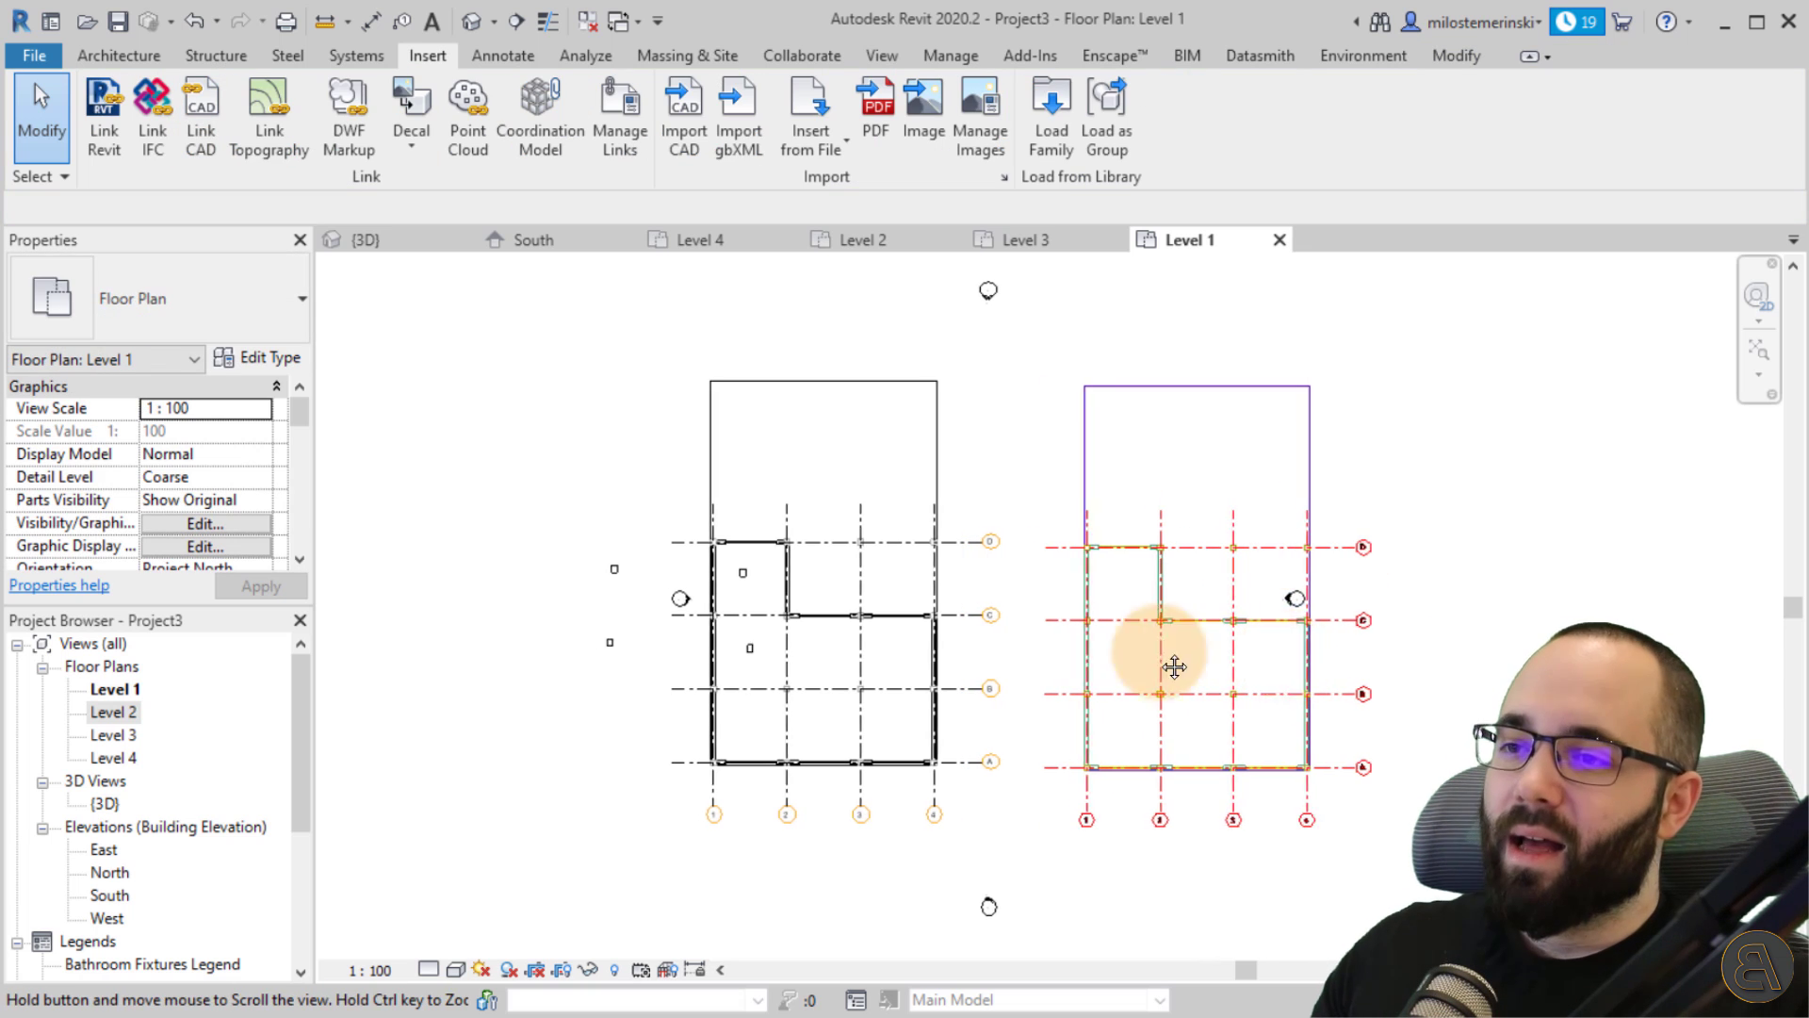
# Query vertical grid line 2 of the linked CAD drawing to read its type and layer.
pyautogui.scroll(5, 828, 603)
pyautogui.scroll(-2, 826, 626)
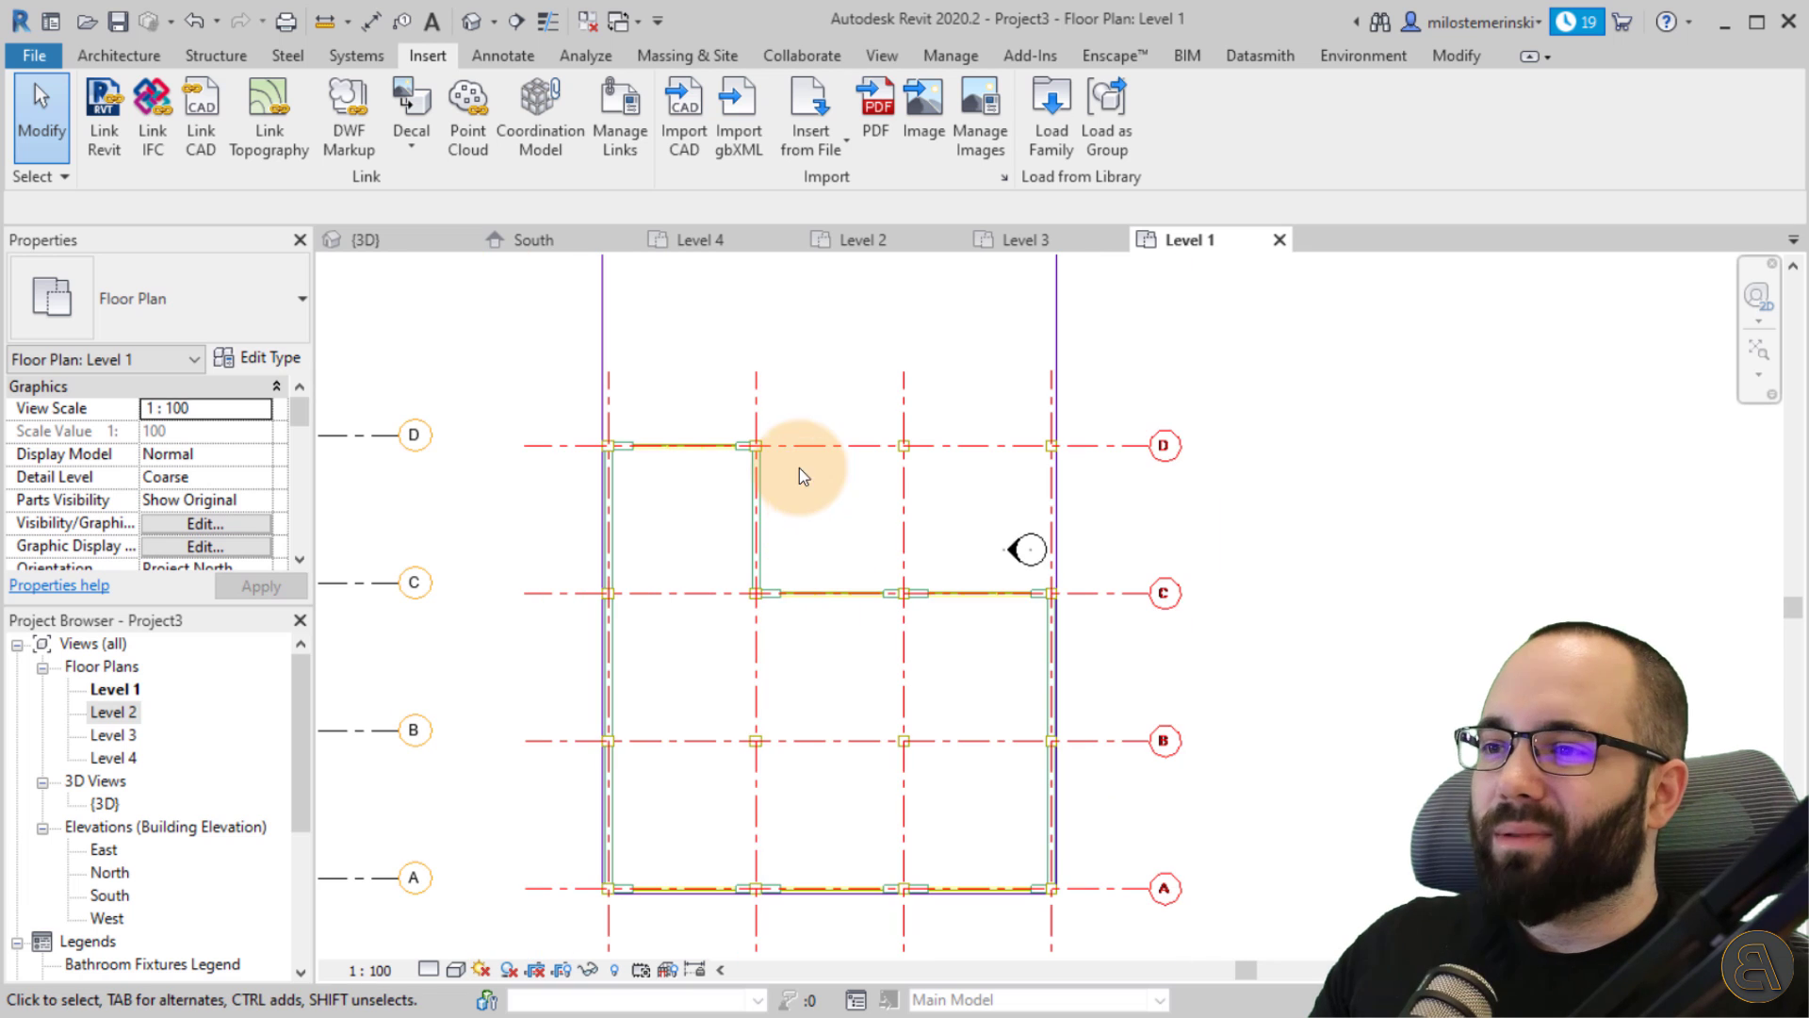
pyautogui.click(784, 448)
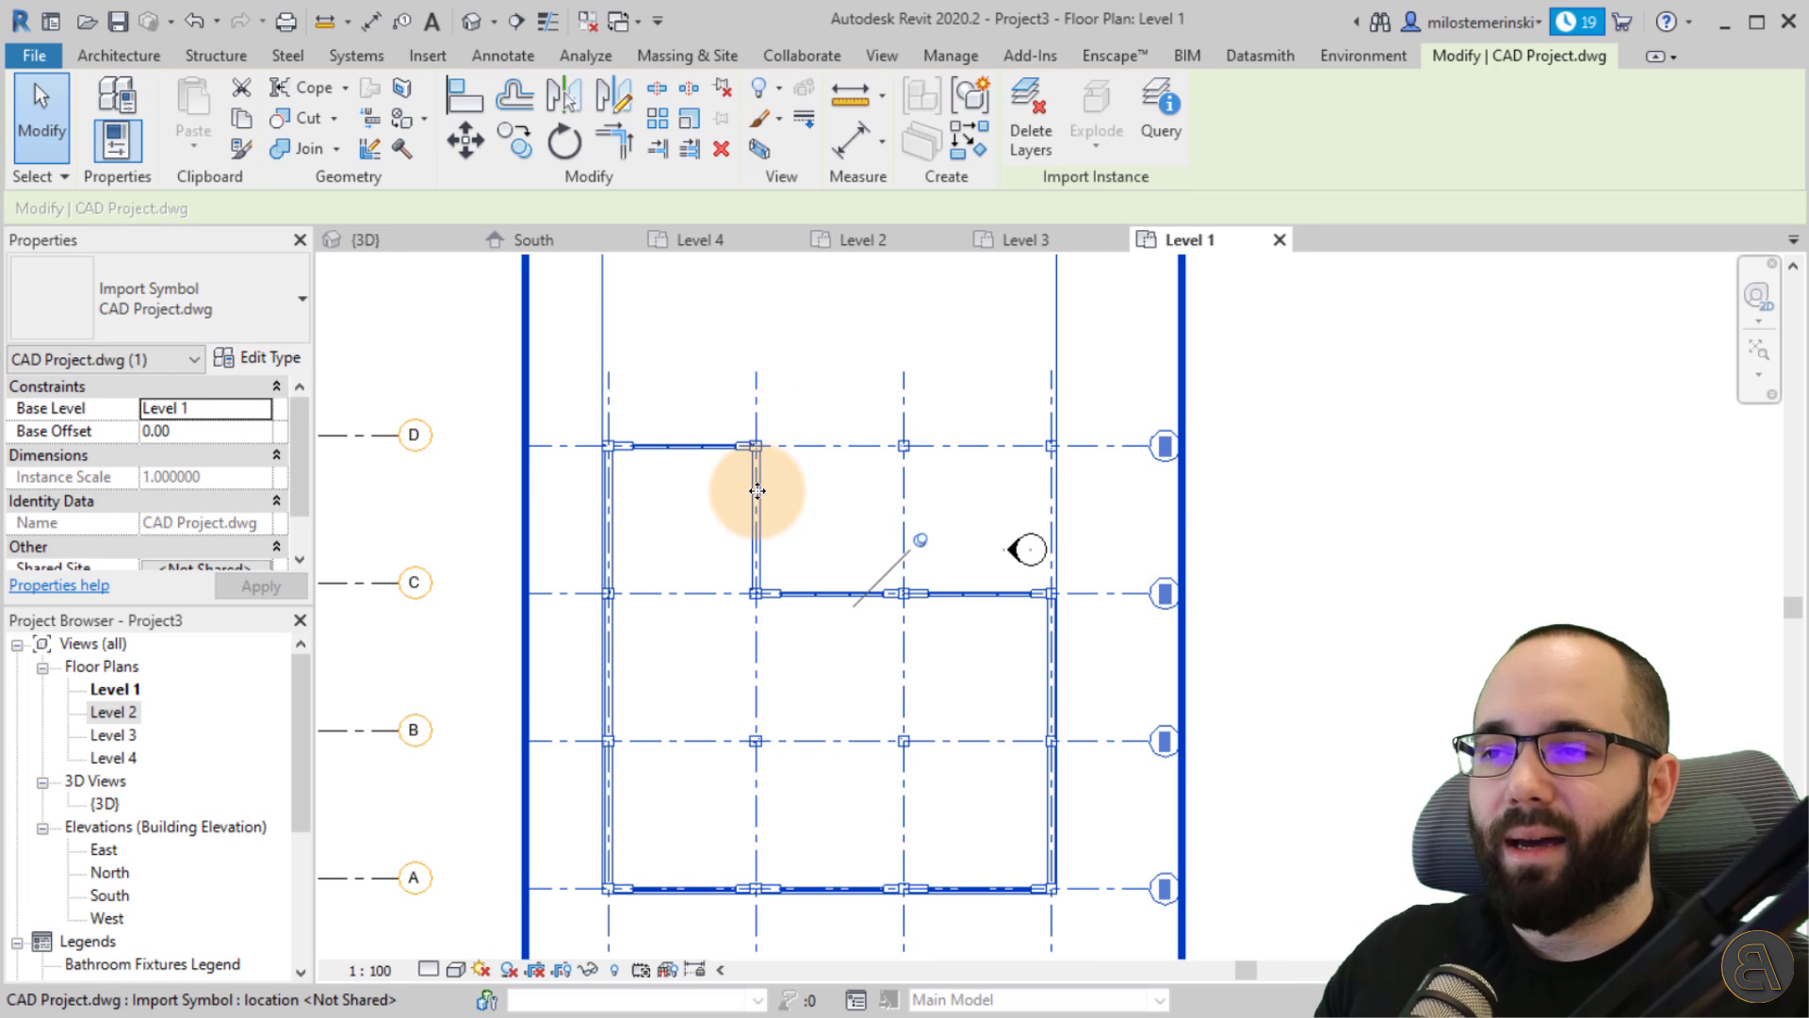
pyautogui.click(1156, 132)
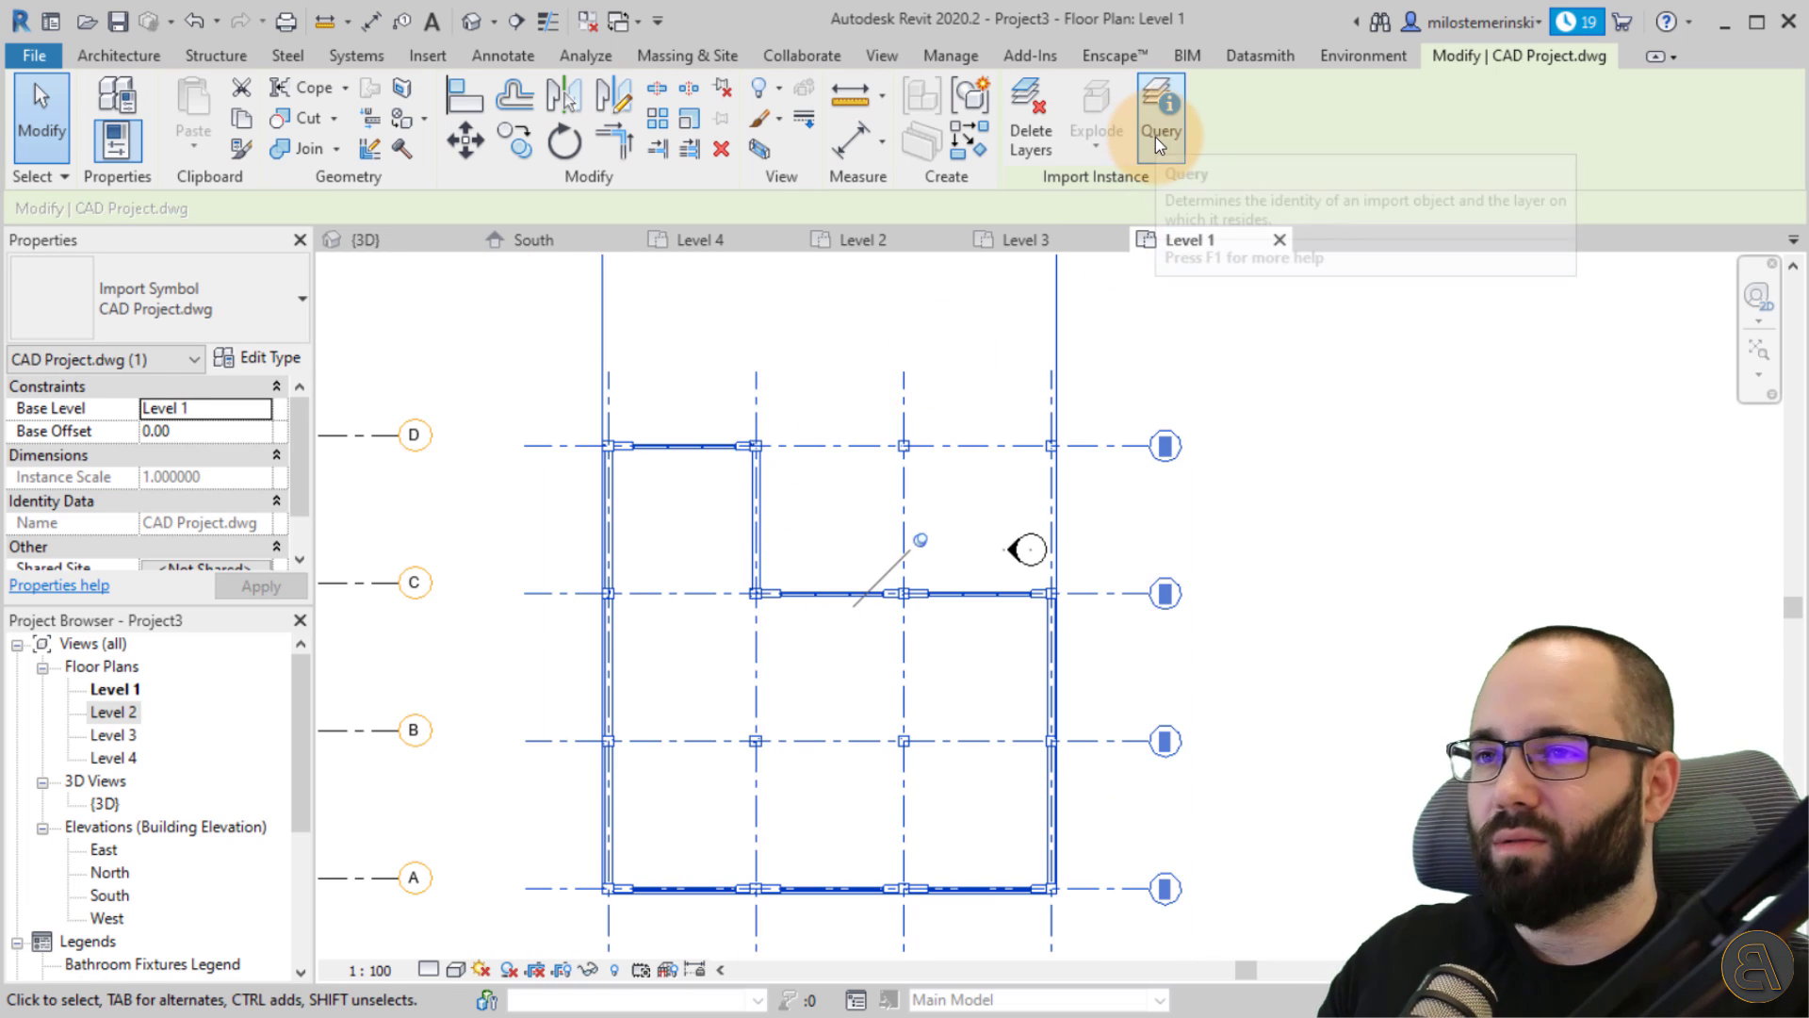
pyautogui.click(754, 394)
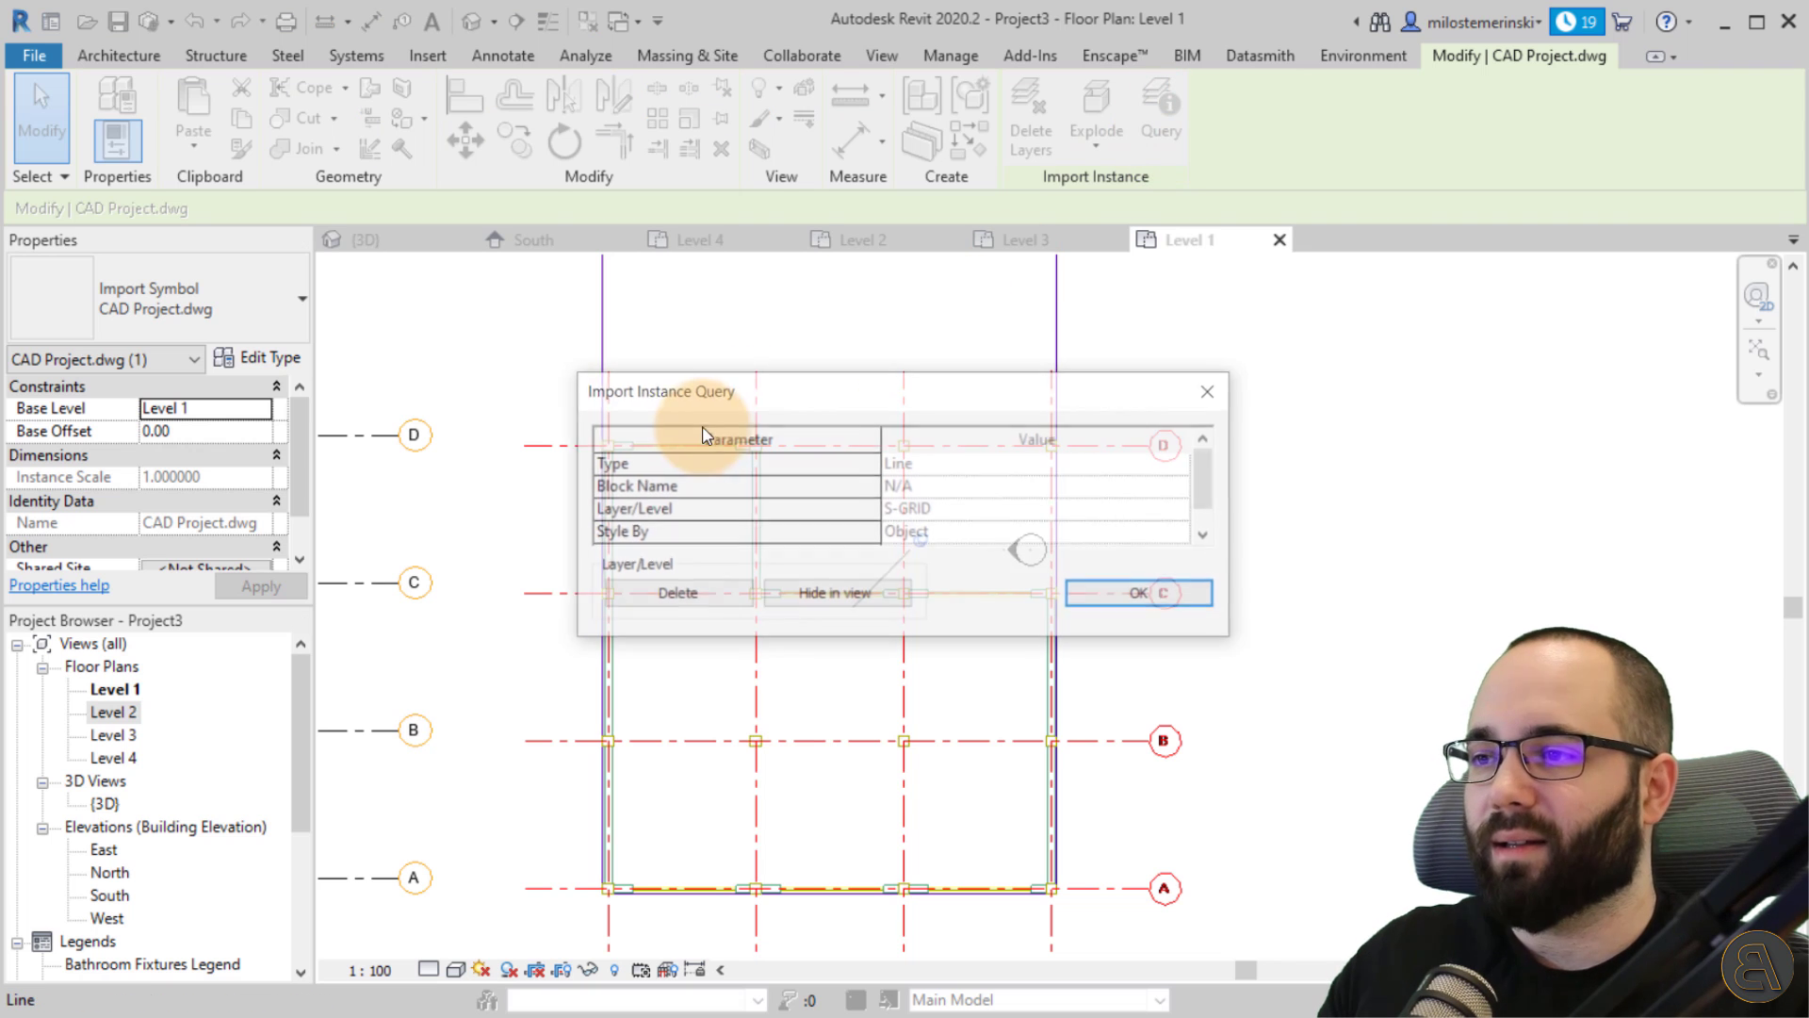
pyautogui.moveTo(771, 402); pyautogui.dragTo(629, 341)
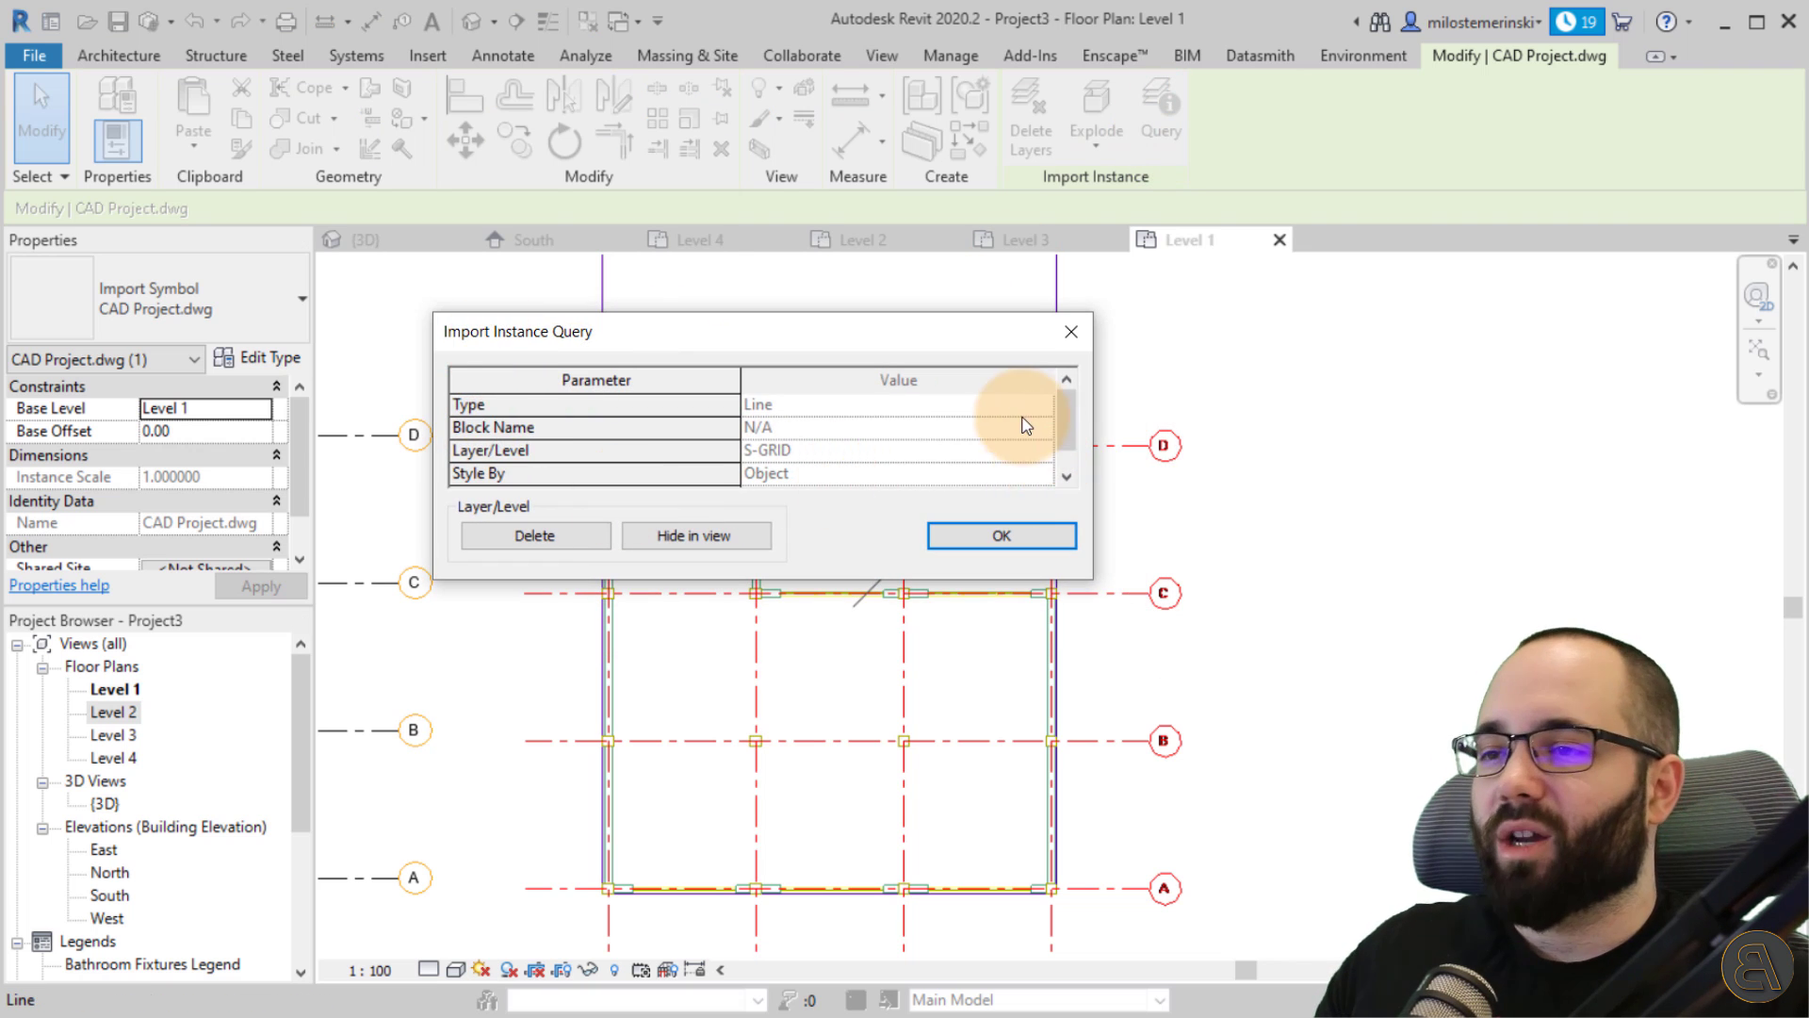
pyautogui.scroll(-1, 1027, 415)
pyautogui.scroll(1, 963, 452)
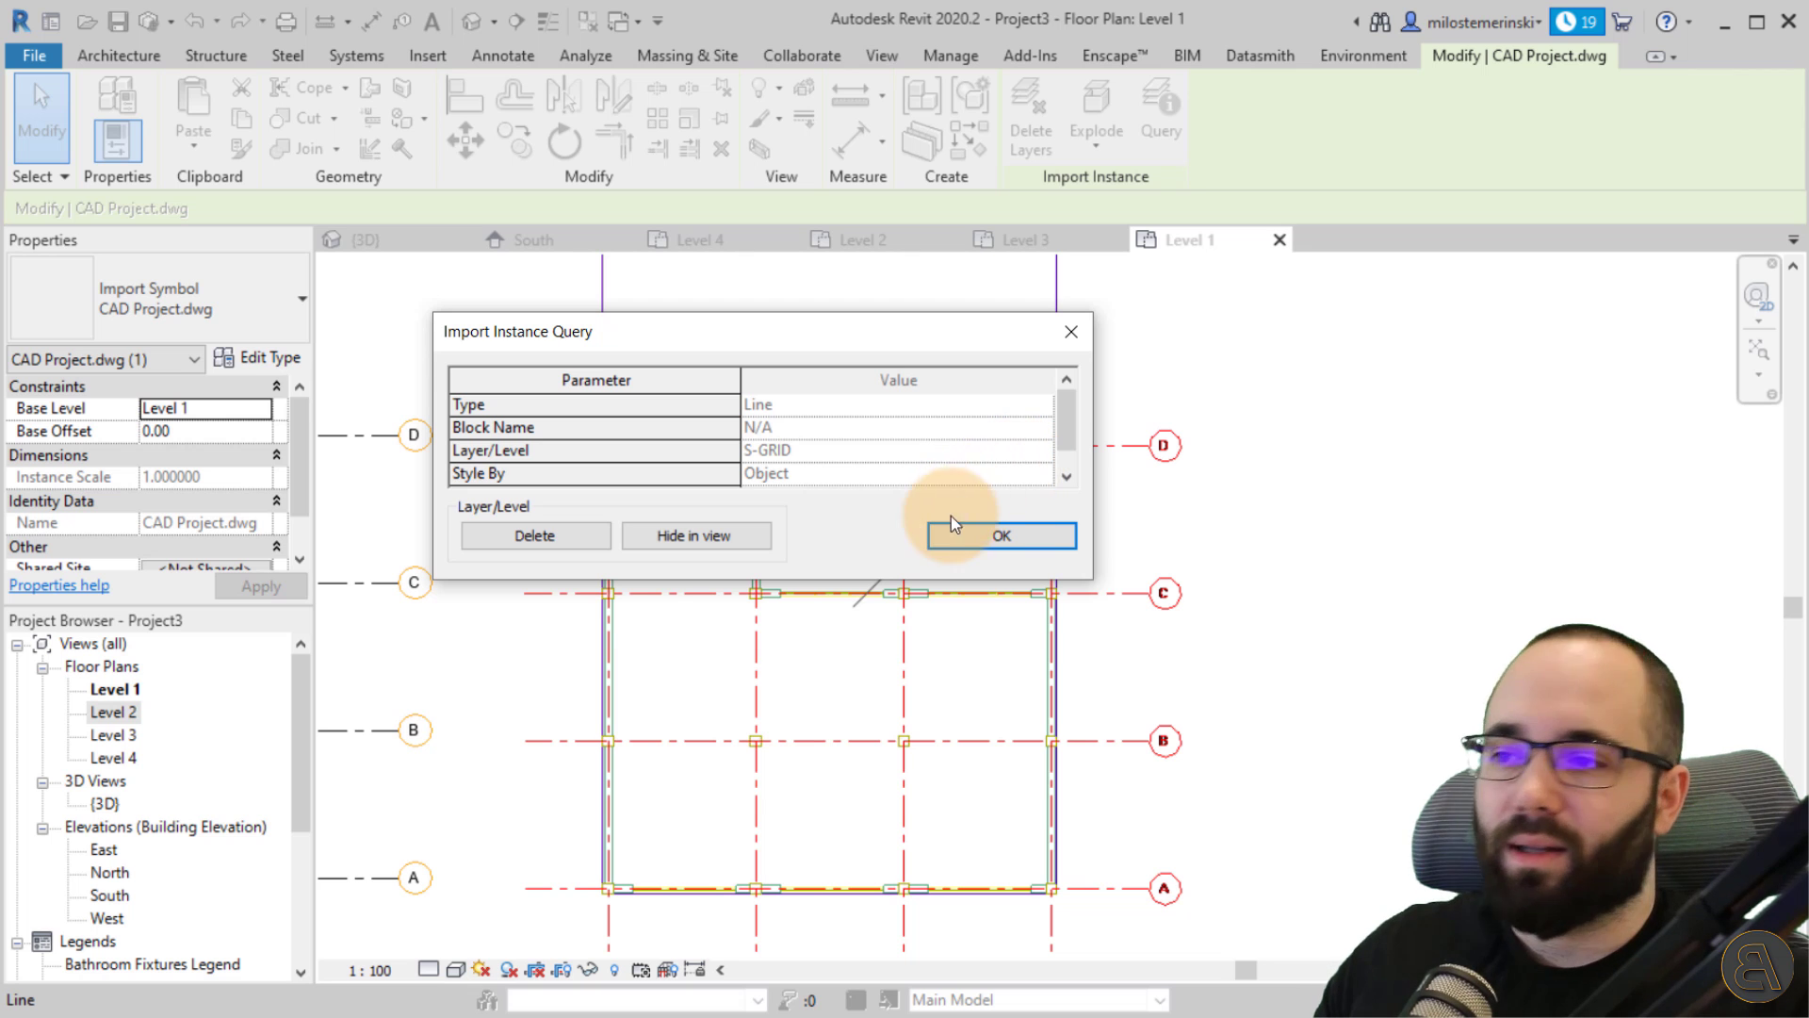
pyautogui.moveTo(861, 343); pyautogui.dragTo(657, 659)
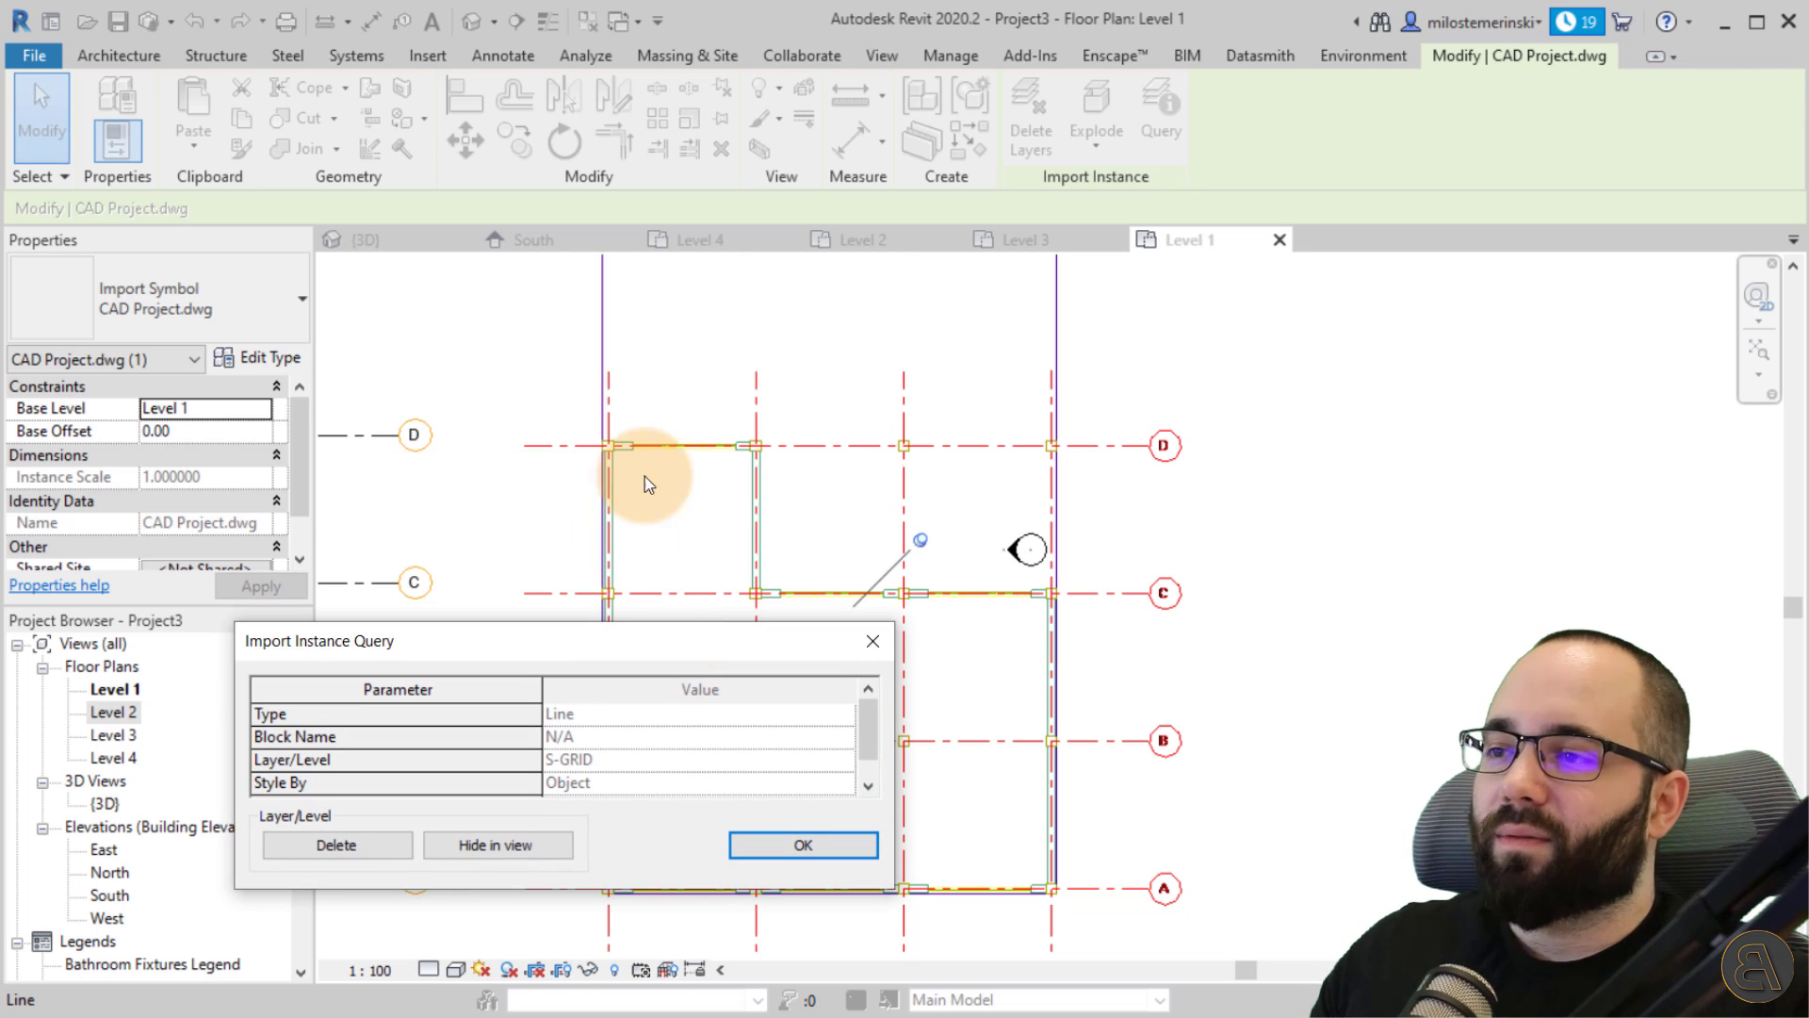
pyautogui.click(872, 641)
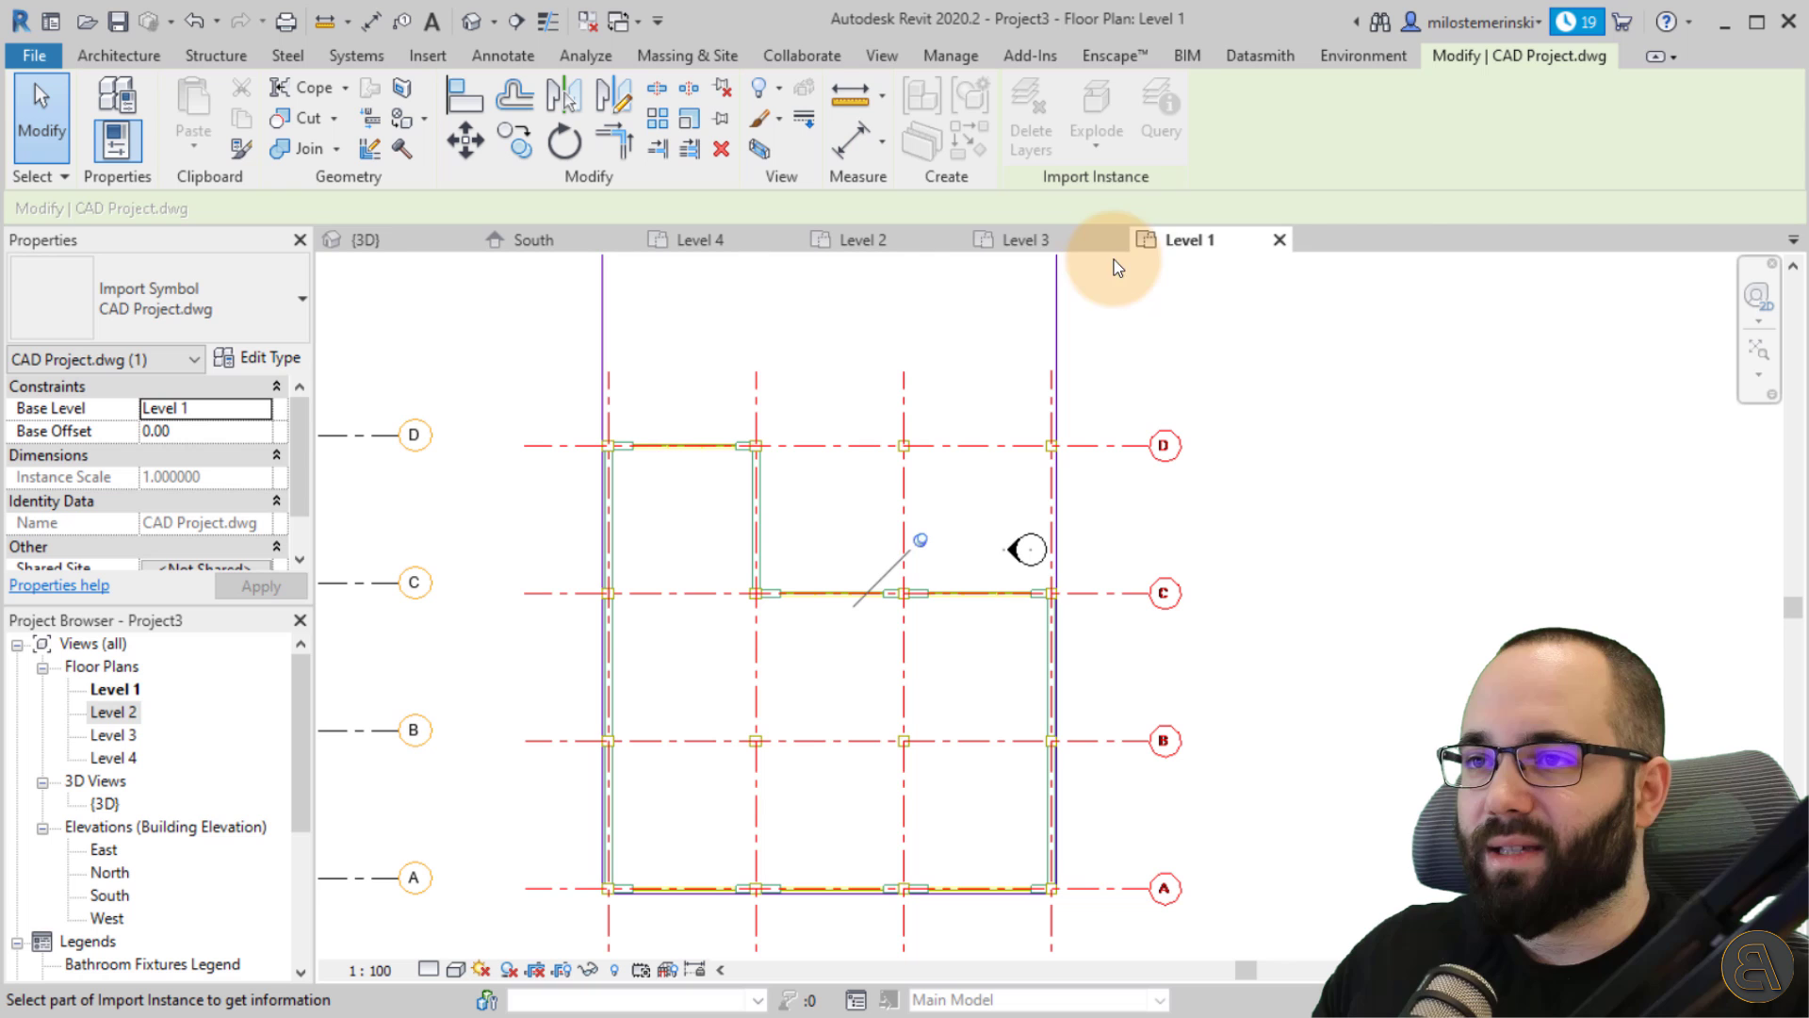
# Query horizontal grid line D of the linked CAD drawing to identify its layer, and leave the query.
pyautogui.click(898, 444)
pyautogui.moveTo(713, 630); pyautogui.dragTo(569, 444)
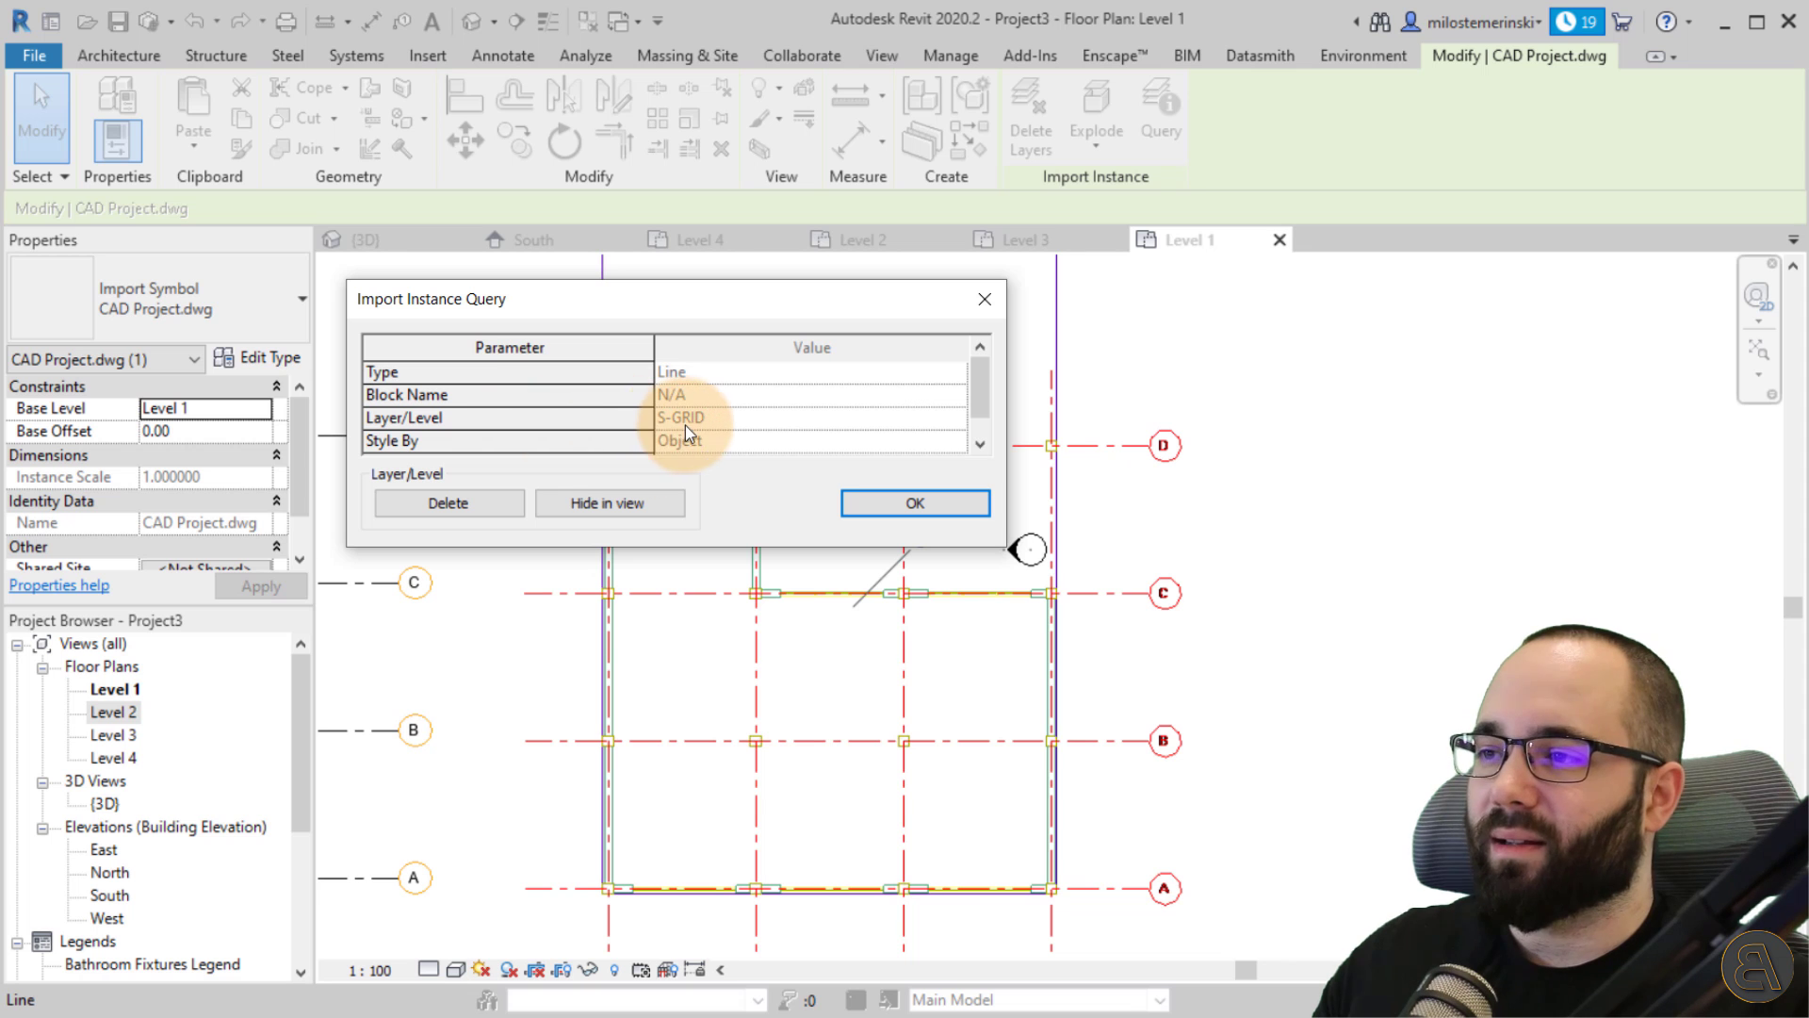
pyautogui.click(872, 502)
pyautogui.press('Escape')
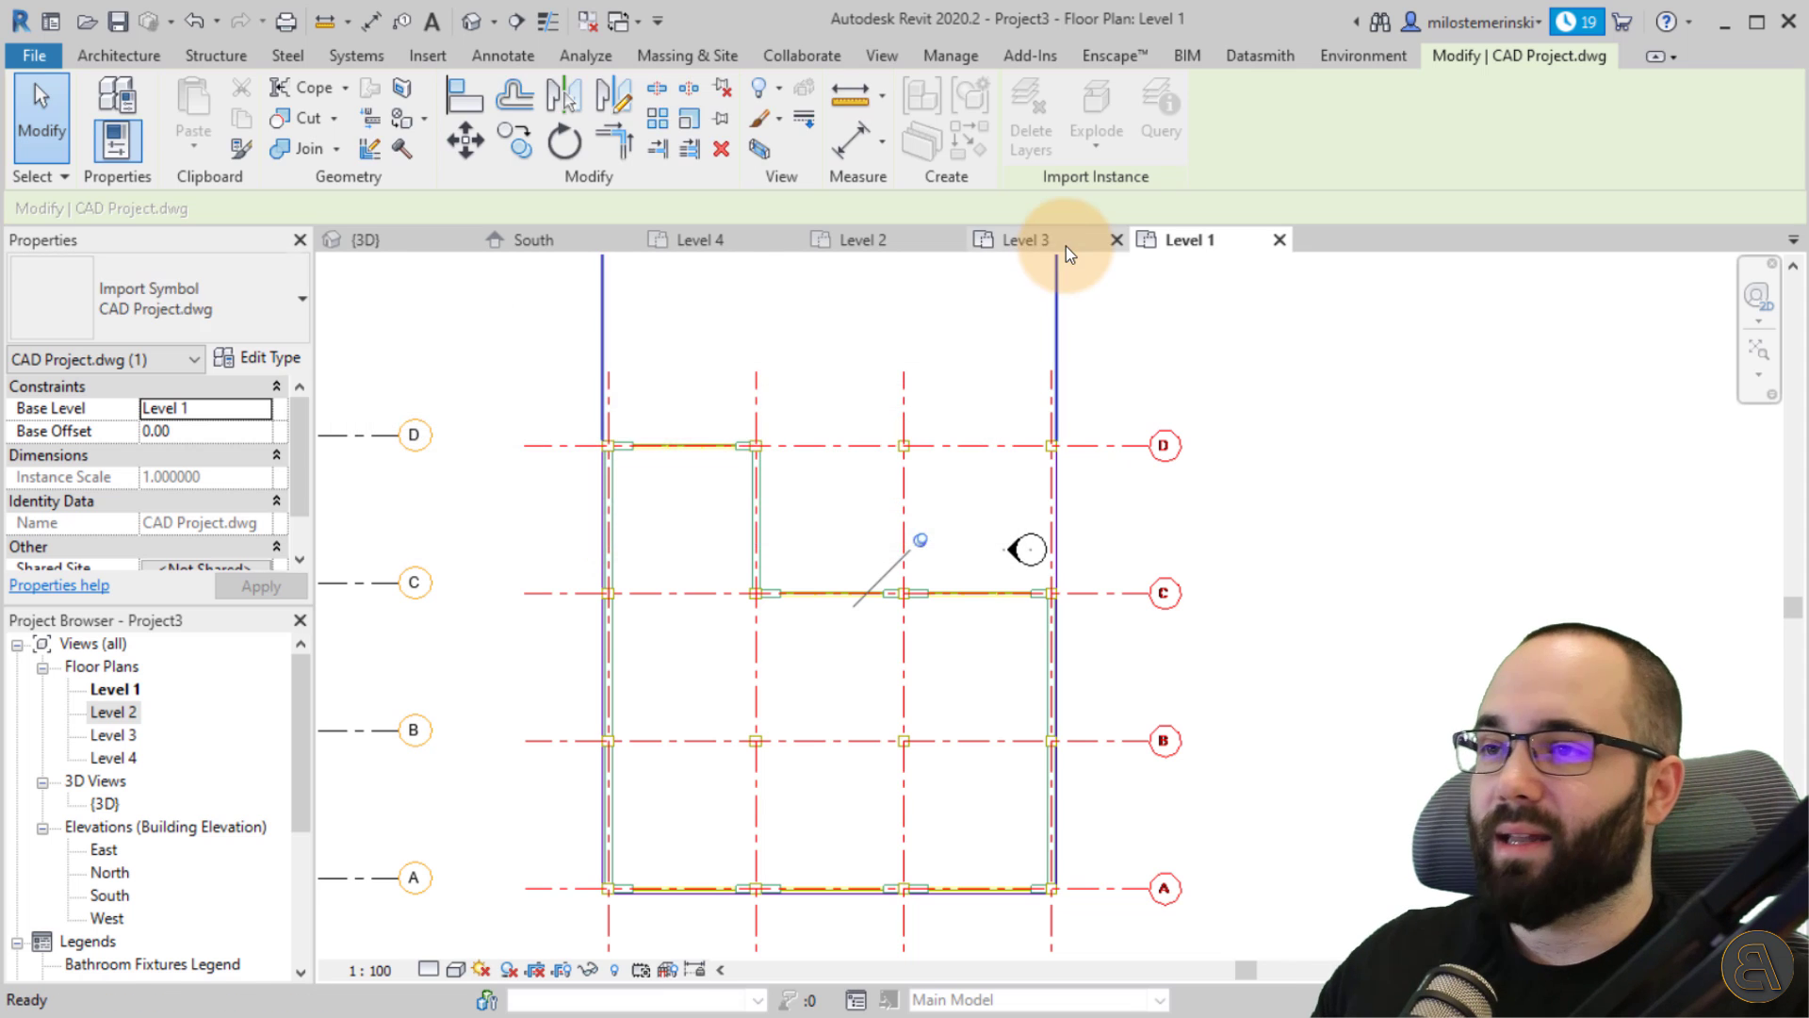
# Delete the S-GRID layer from the linked CAD drawing and deselect the drawing.
pyautogui.click(1040, 390)
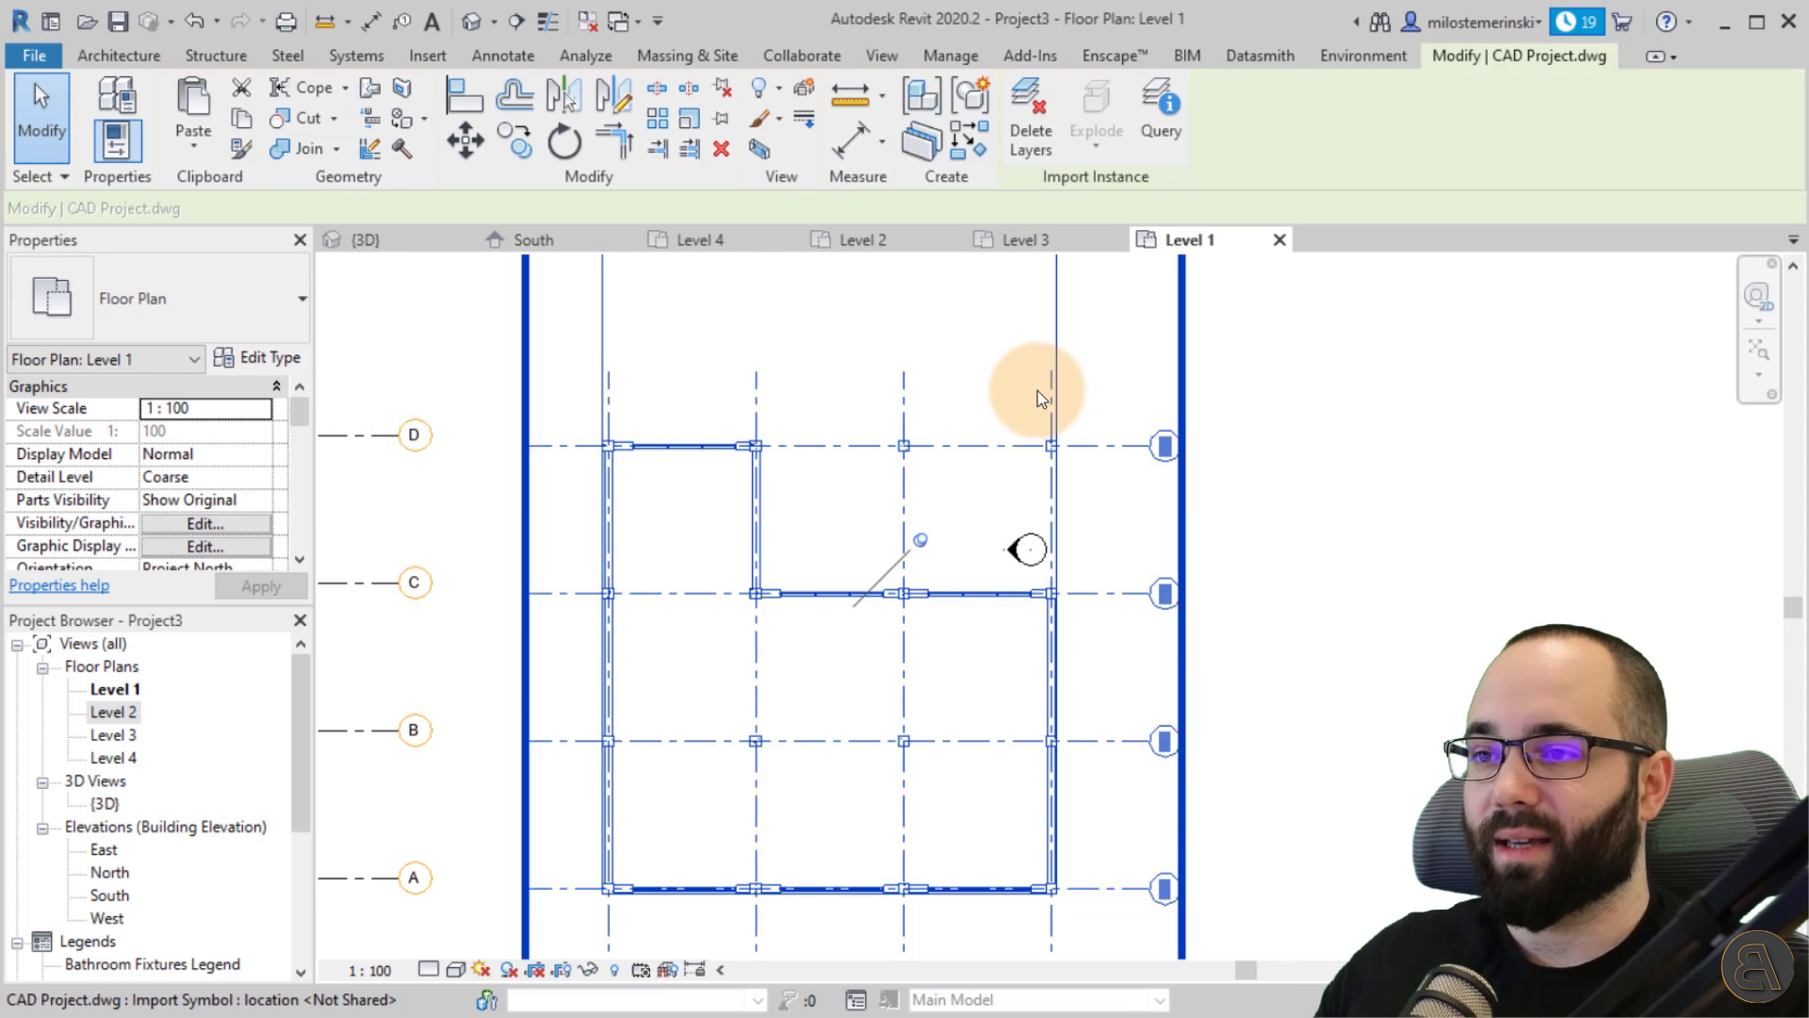
pyautogui.click(1027, 132)
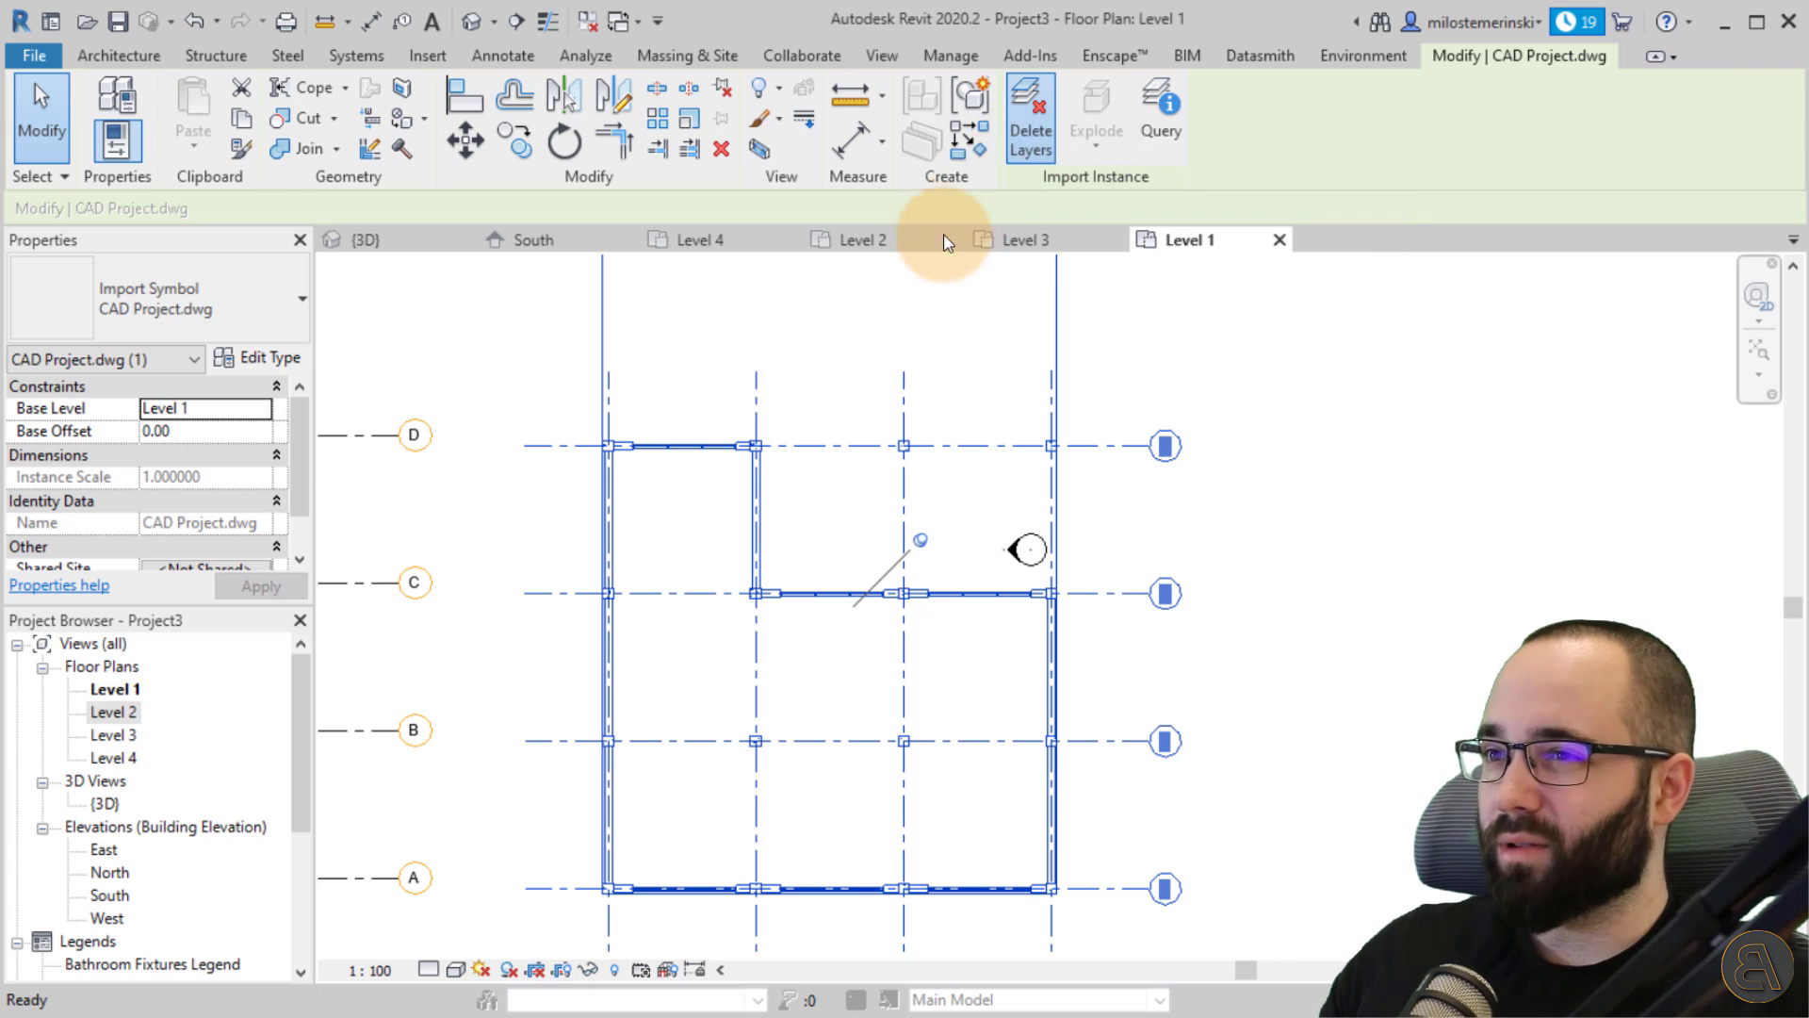
pyautogui.moveTo(1444, 271); pyautogui.dragTo(467, 284)
pyautogui.click(425, 461)
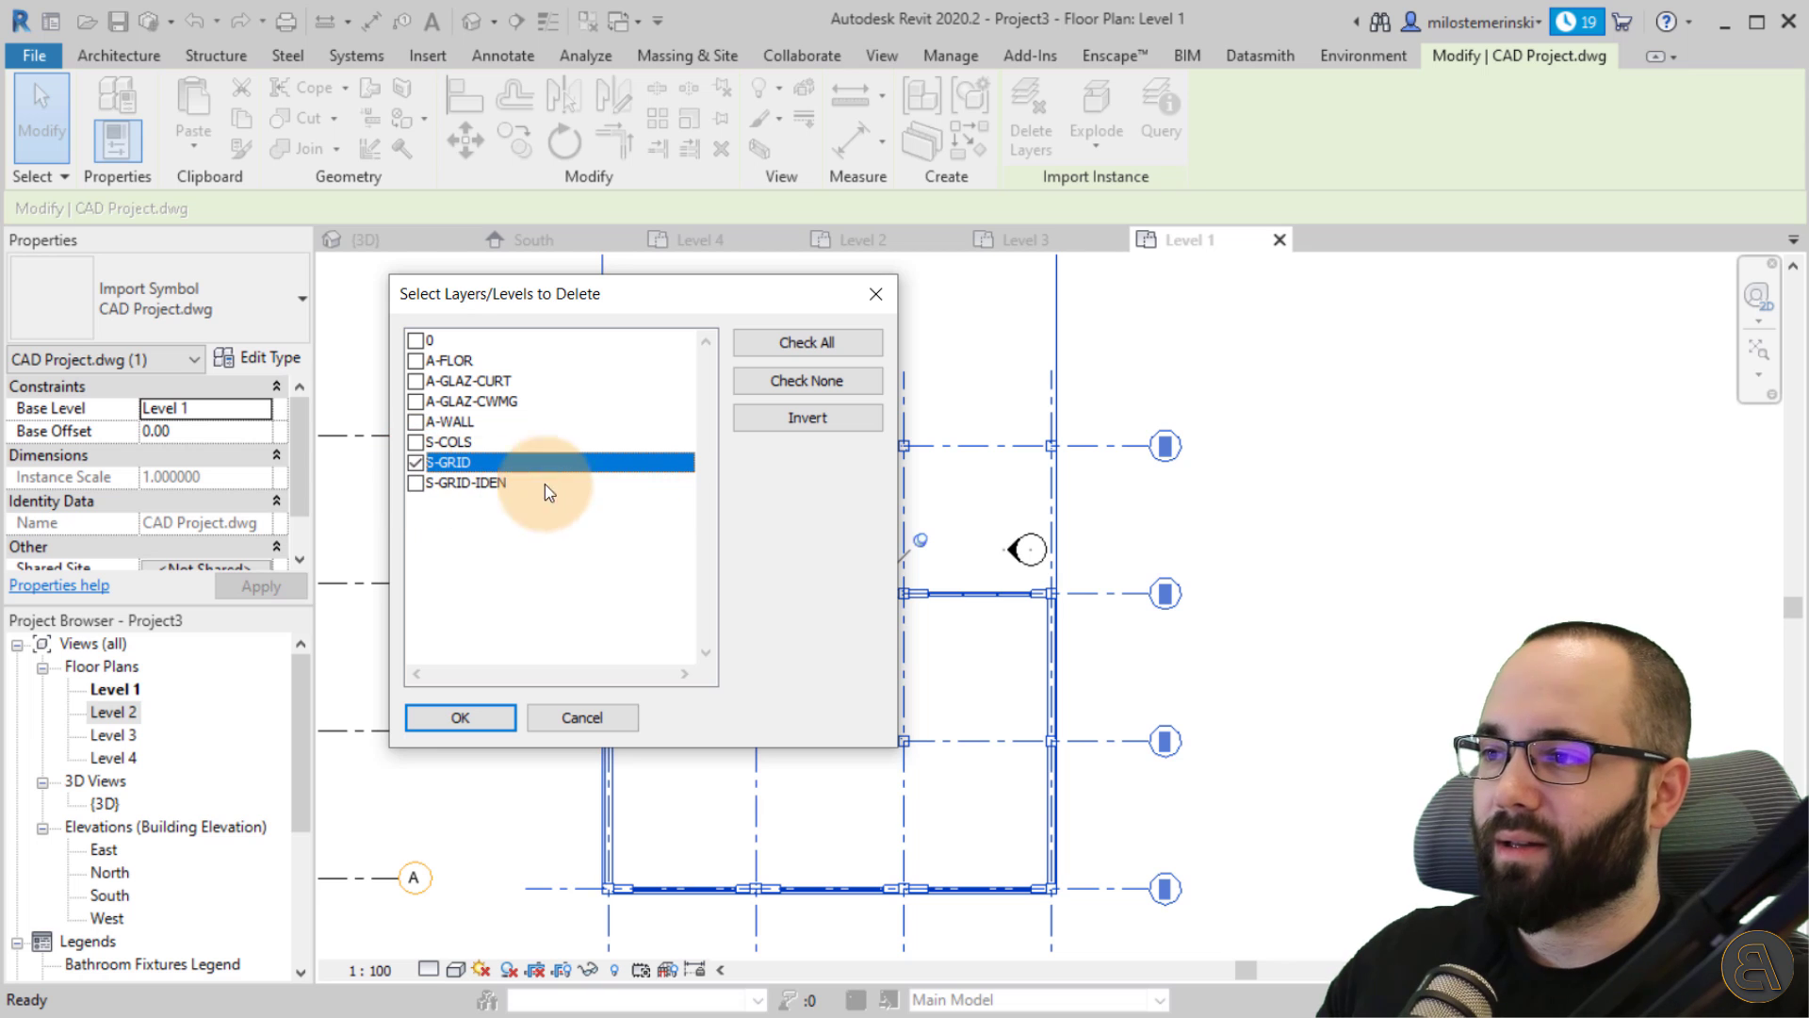
pyautogui.click(456, 718)
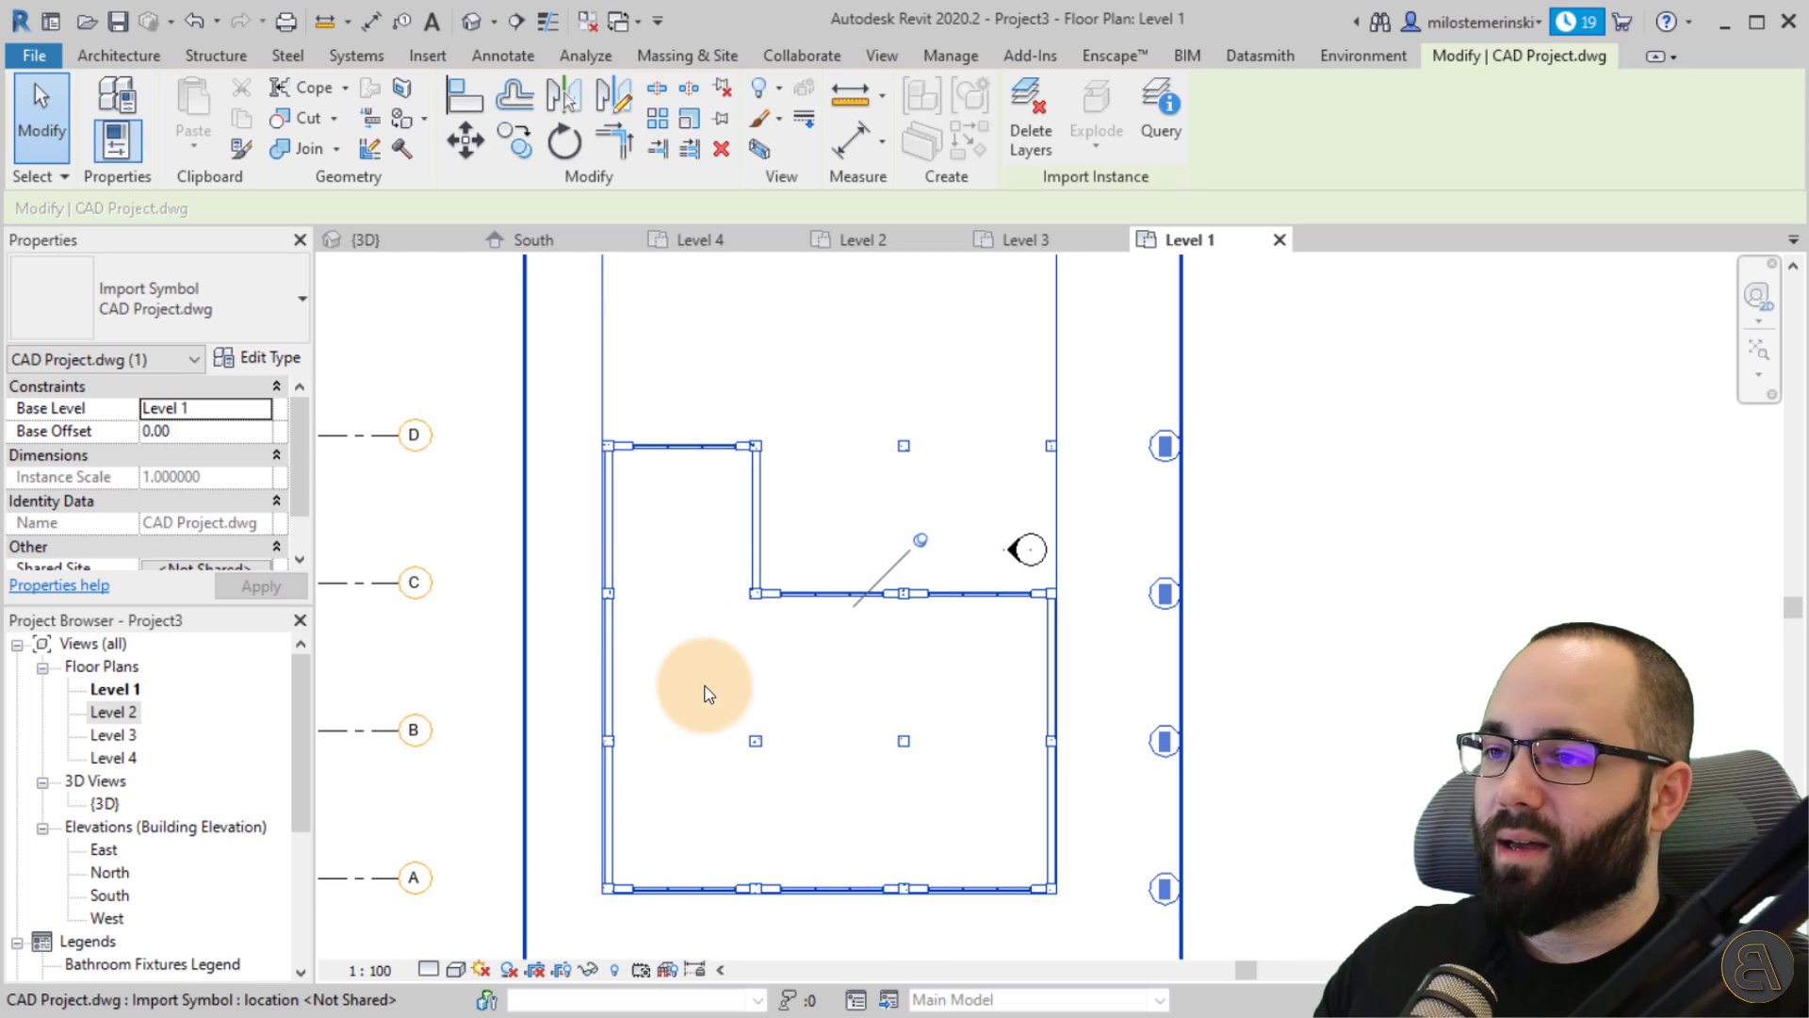
pyautogui.click(865, 516)
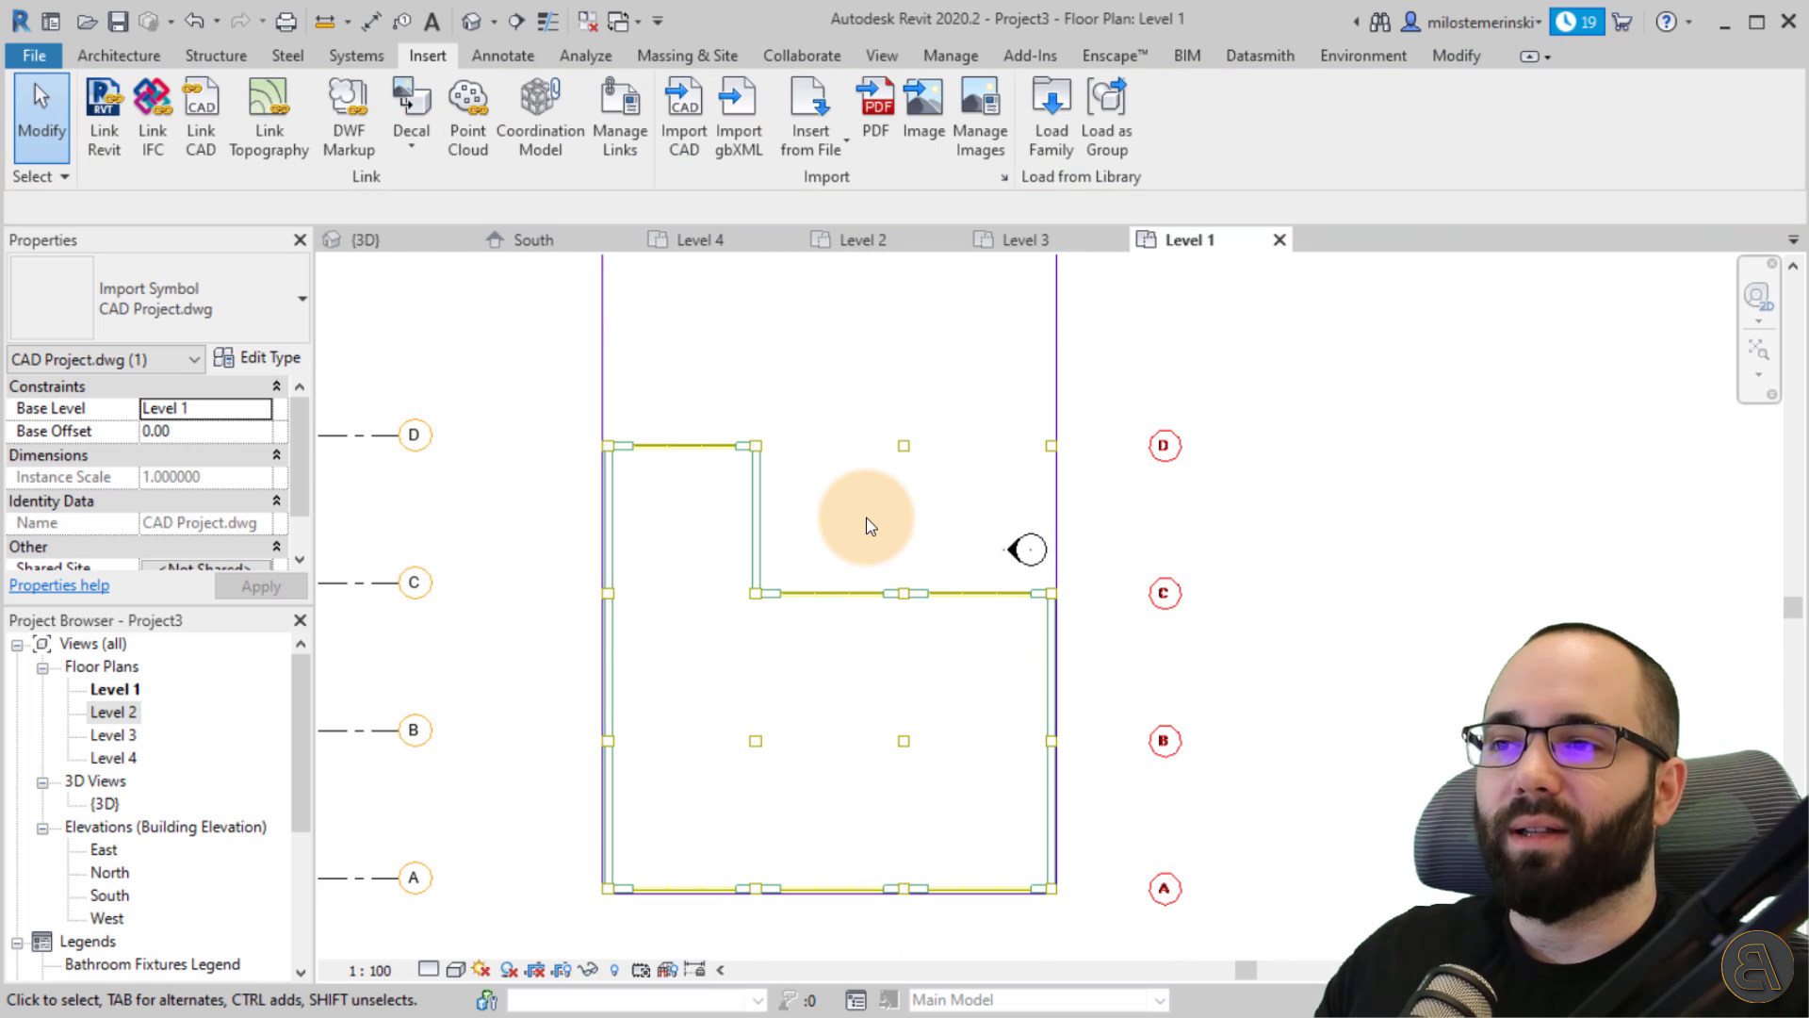
# Review the linked CAD drawing's remaining layers offered for deletion, and close the list without choosing any.
pyautogui.click(758, 521)
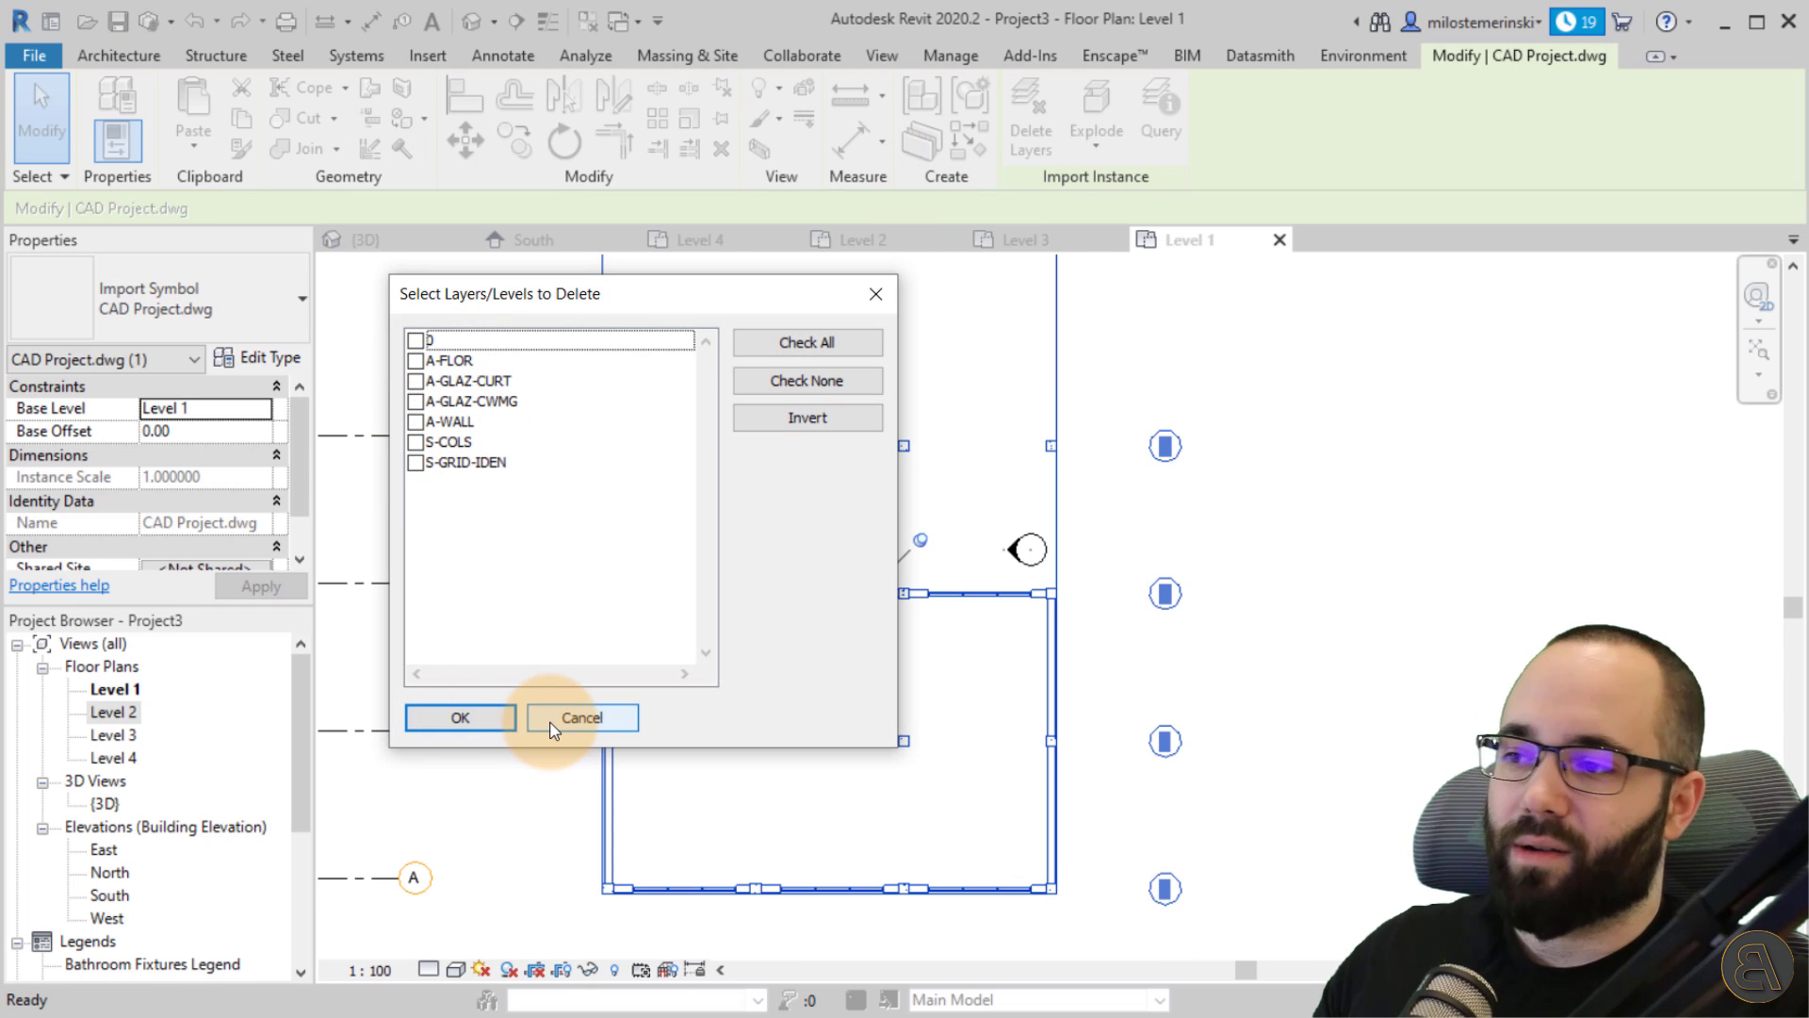
pyautogui.click(481, 714)
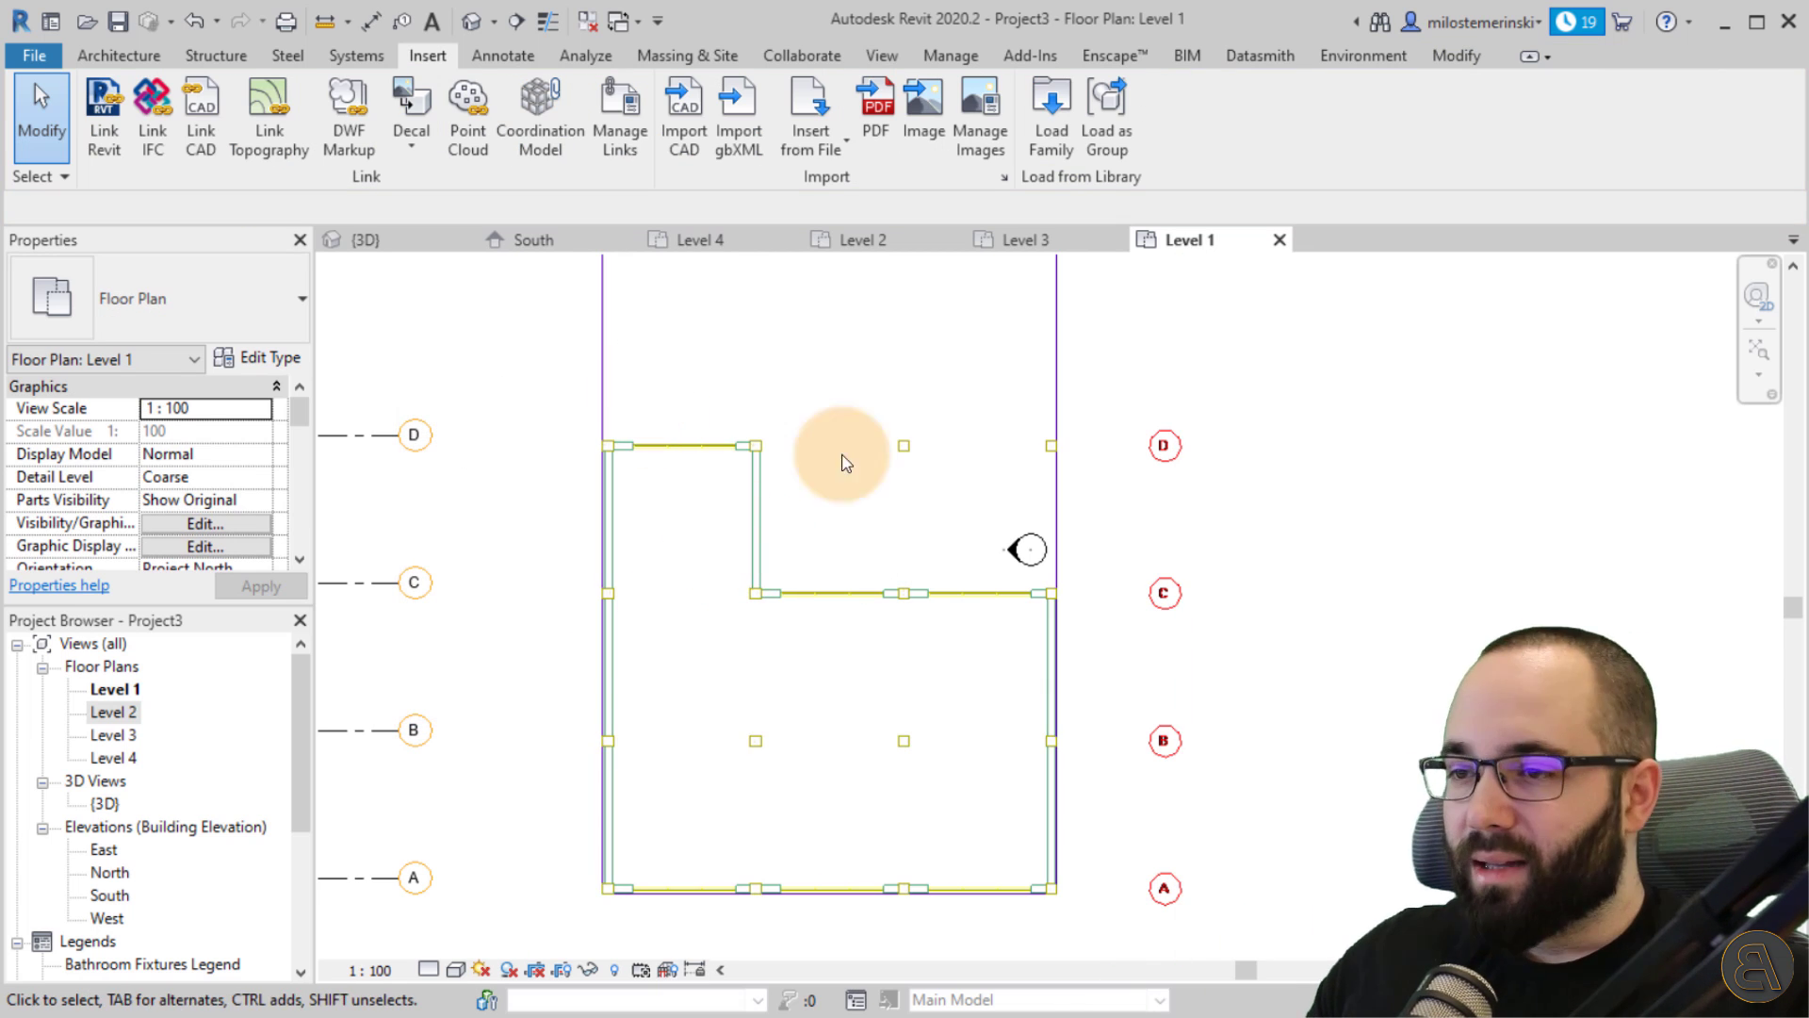
pyautogui.scroll(-3, 863, 515)
pyautogui.moveTo(784, 577); pyautogui.dragTo(860, 646, button='middle')
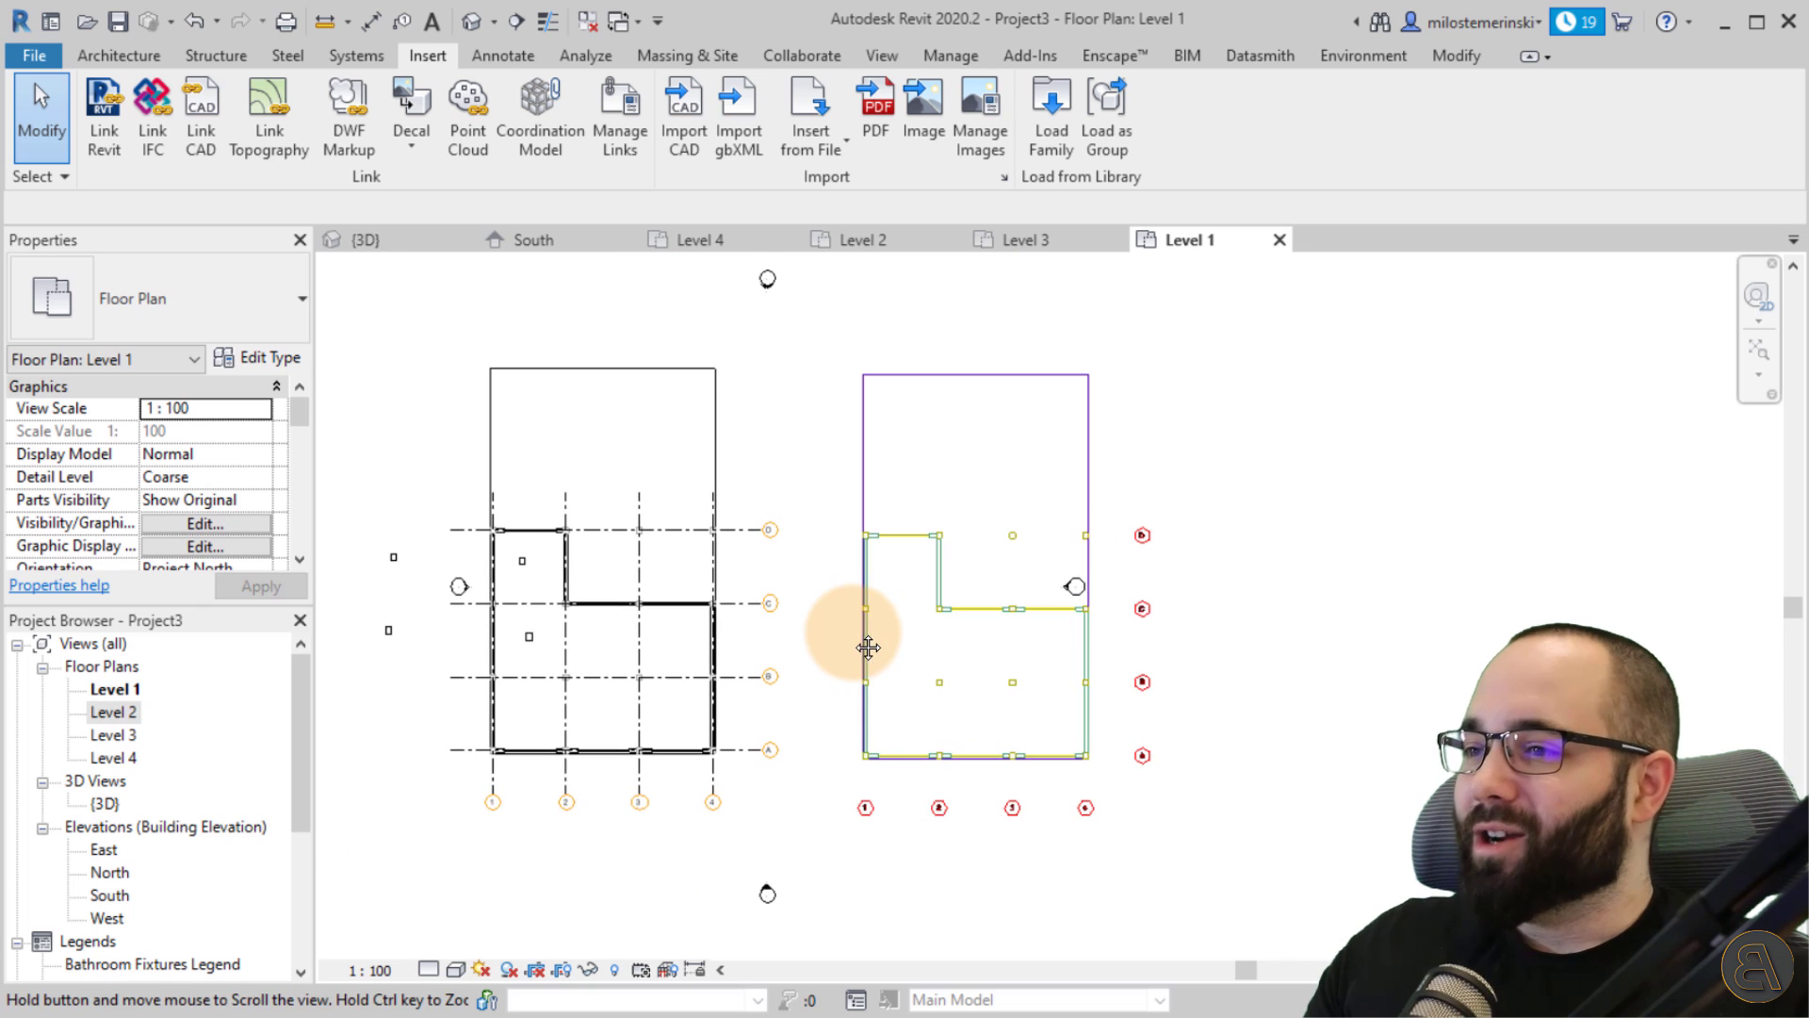
pyautogui.click(862, 607)
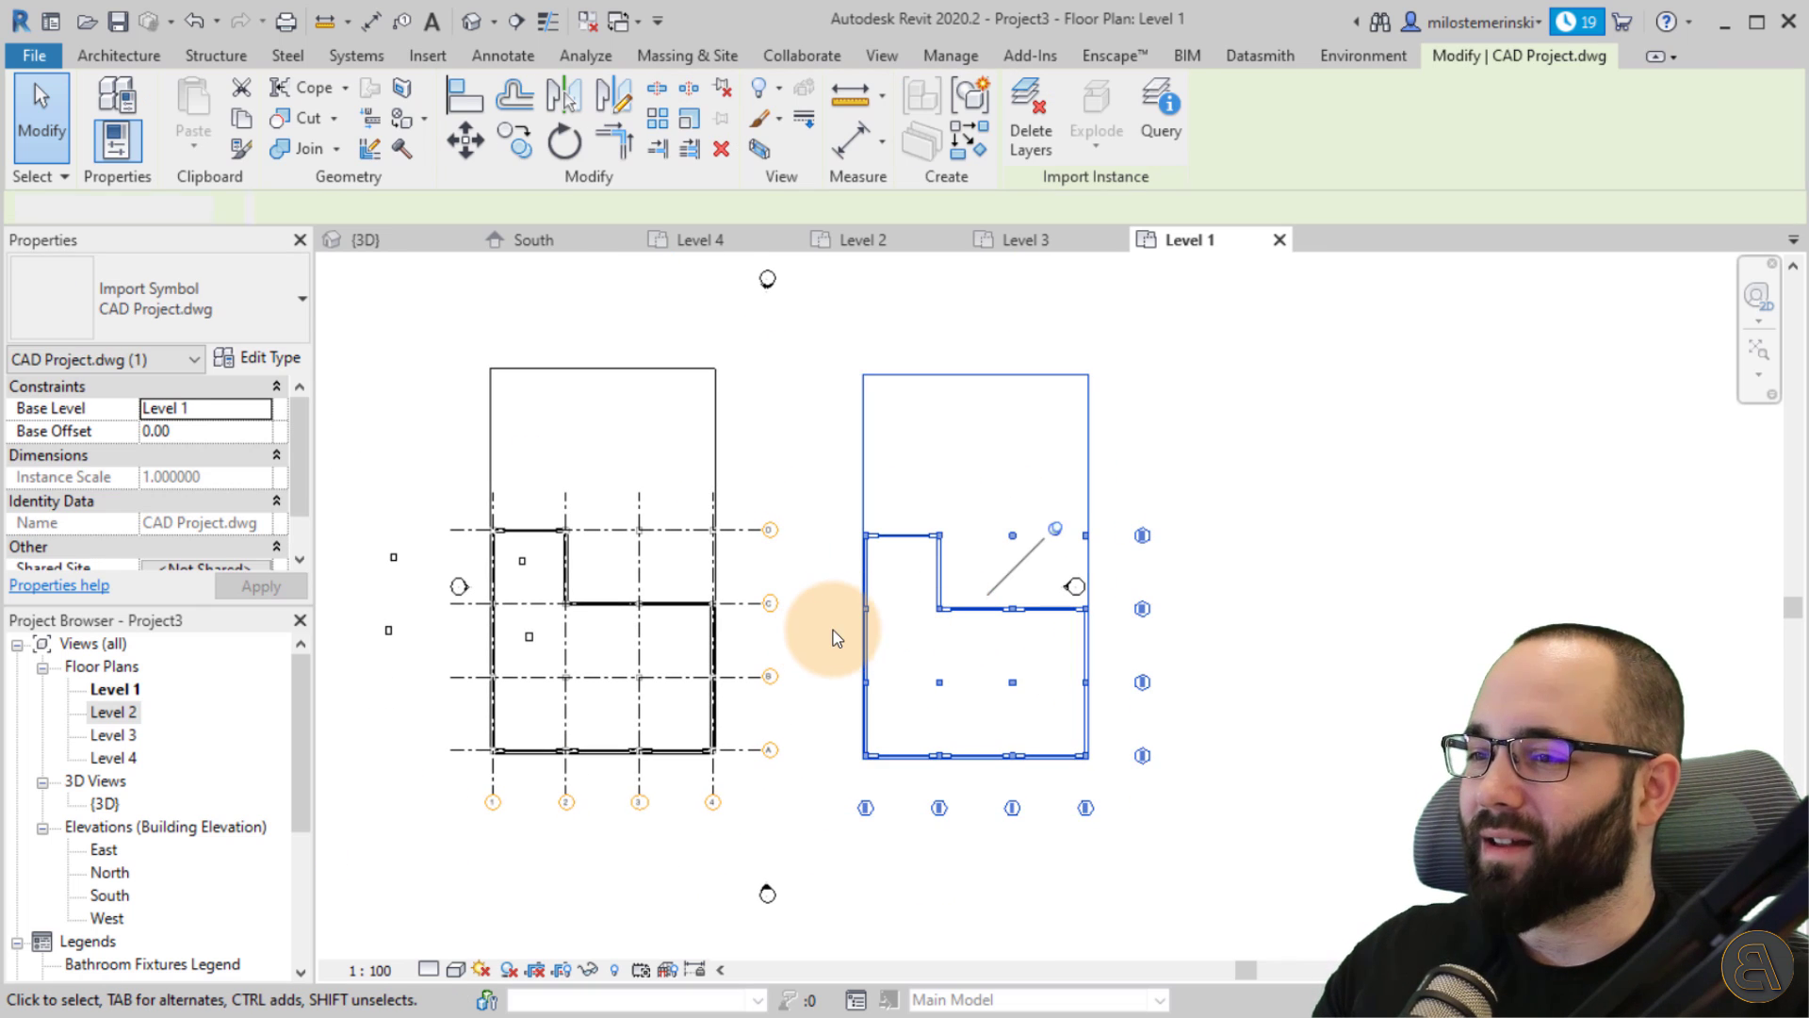
pyautogui.click(822, 639)
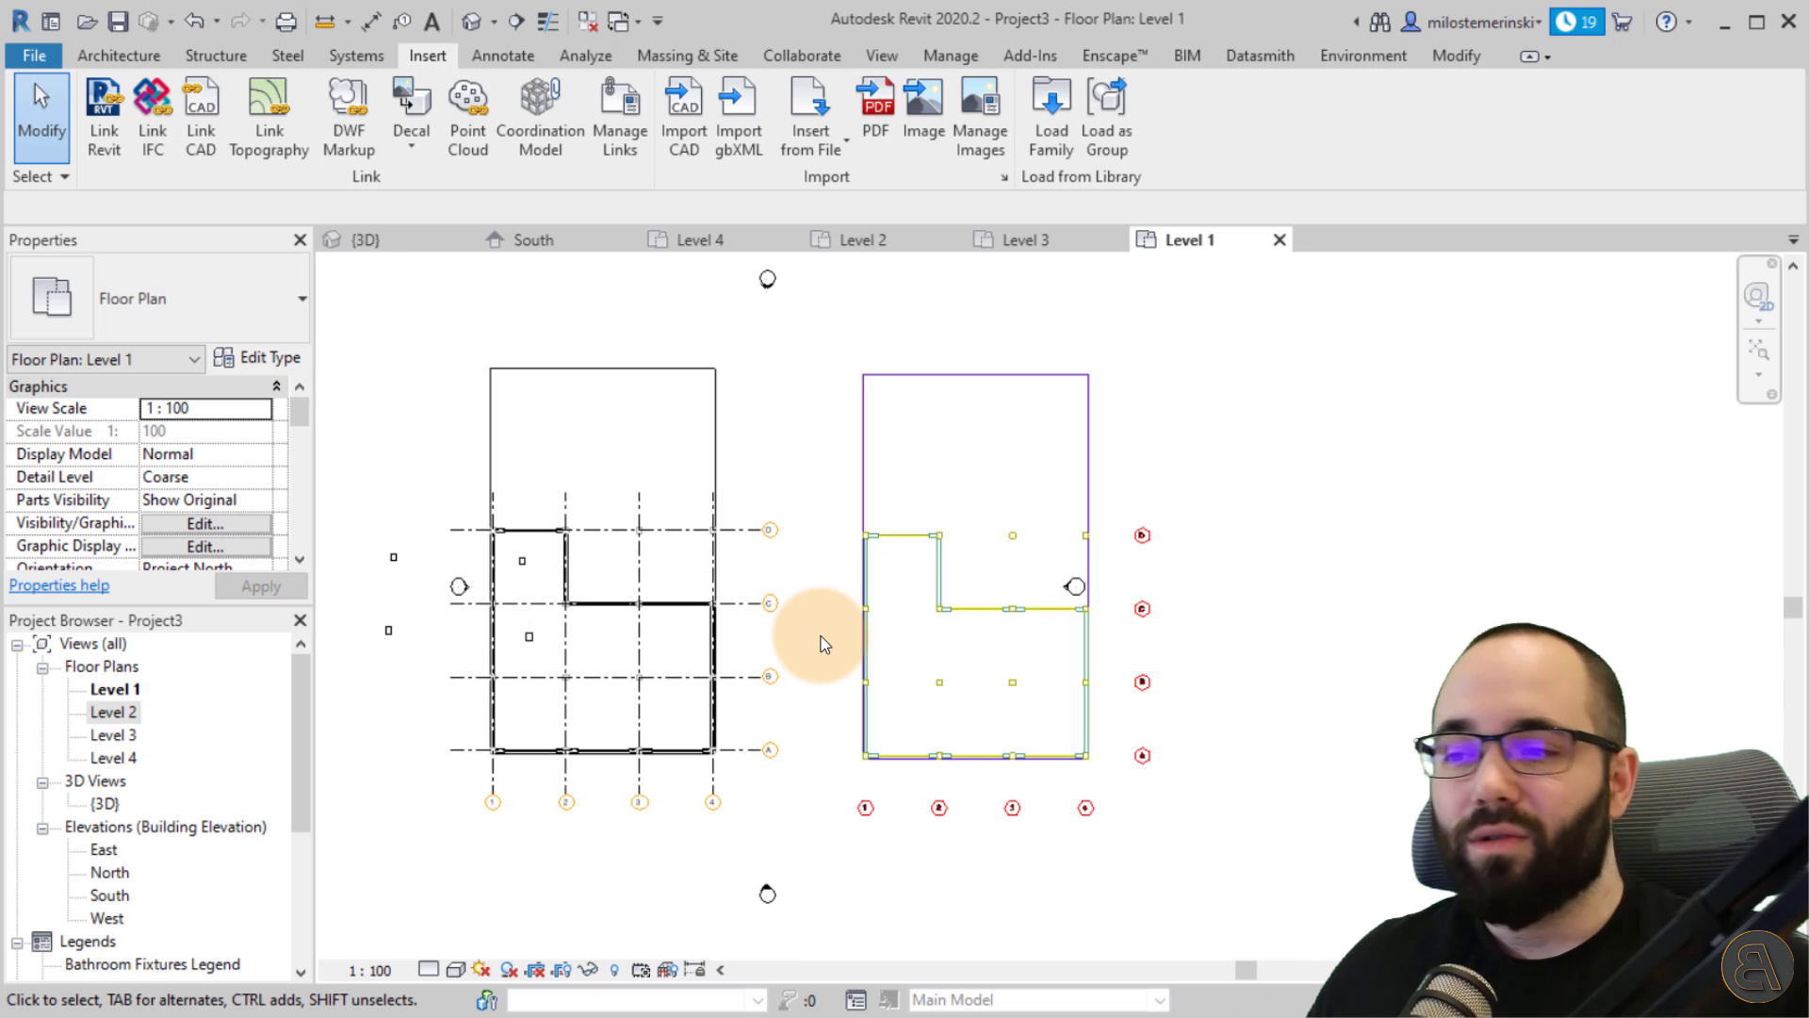